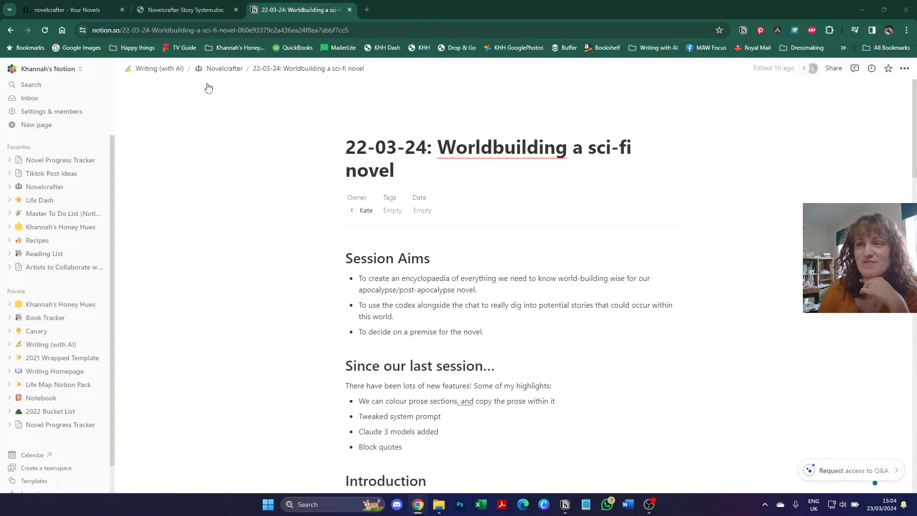
Step: Hide the Notion sidebar and split "Worldbuilding" in the page title into "World building"
click(102, 71)
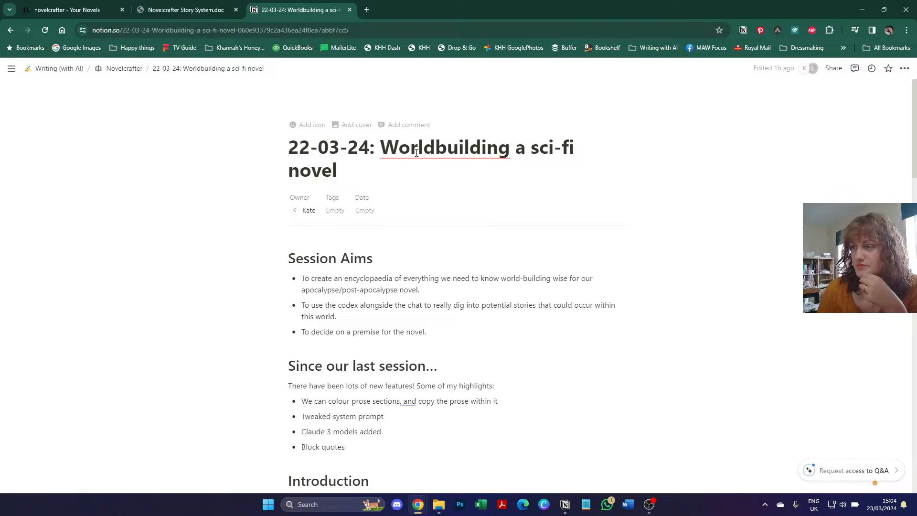
click(435, 151)
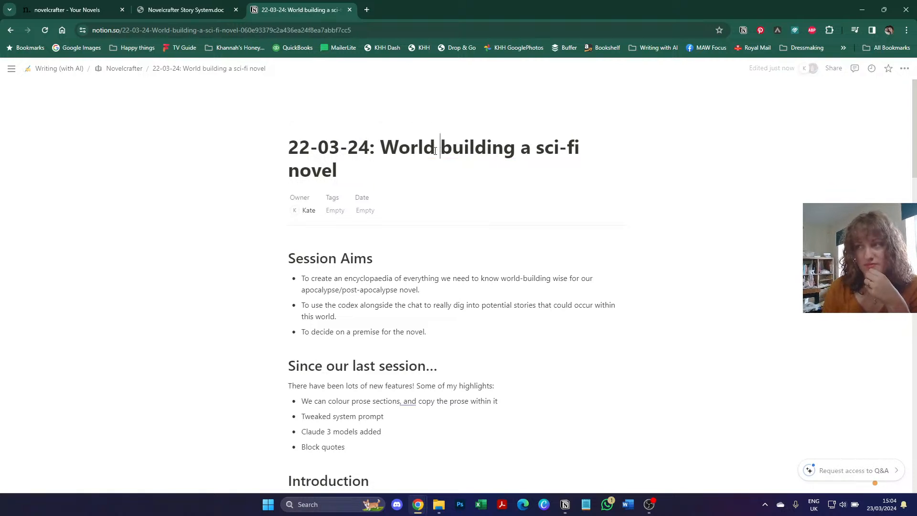
Step: Publish the sci-fi novel session page to the web and copy its public link
click(835, 70)
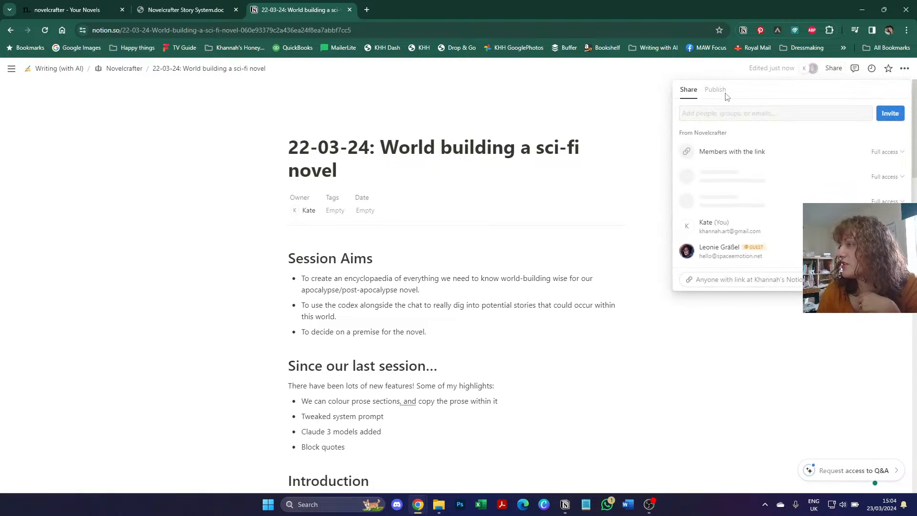
click(716, 89)
click(776, 179)
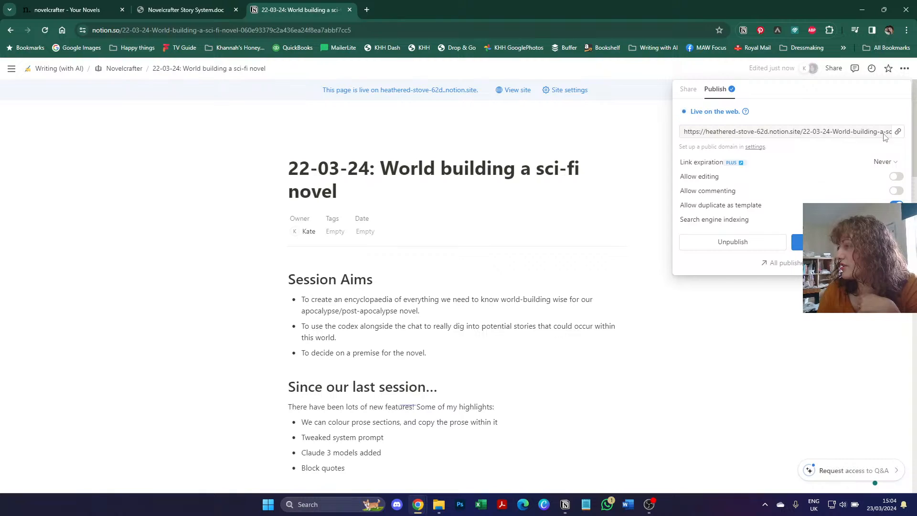
click(898, 131)
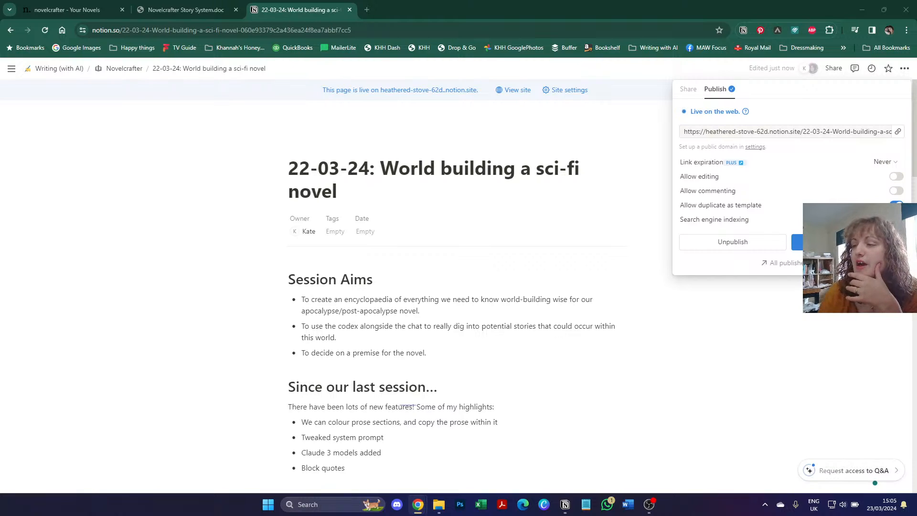
click(174, 203)
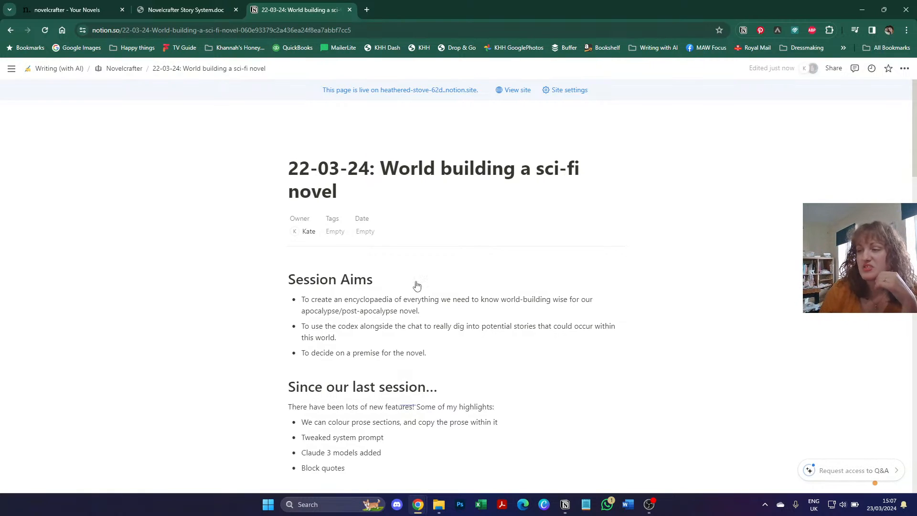
Step: Read through the session aims, the new feature highlights and the introduction in the session notes
scroll(461, 286, down, 1)
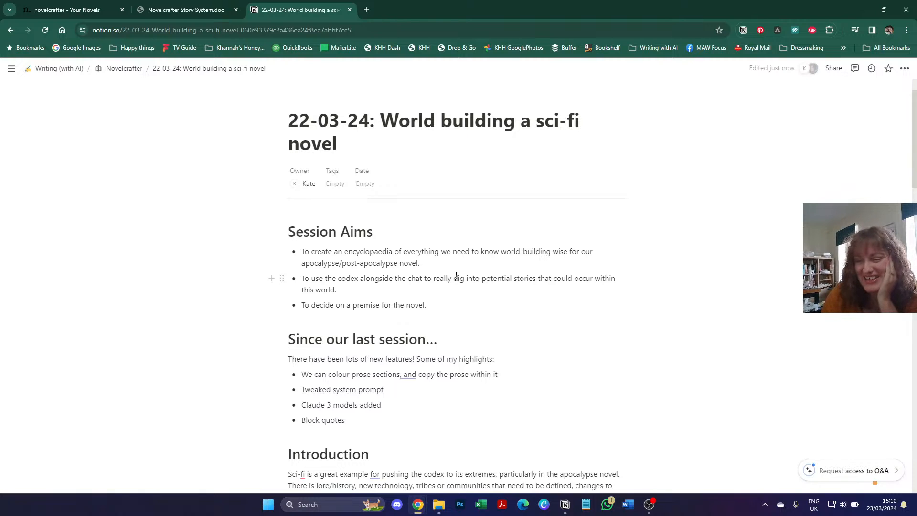
scroll(456, 277, down, 2)
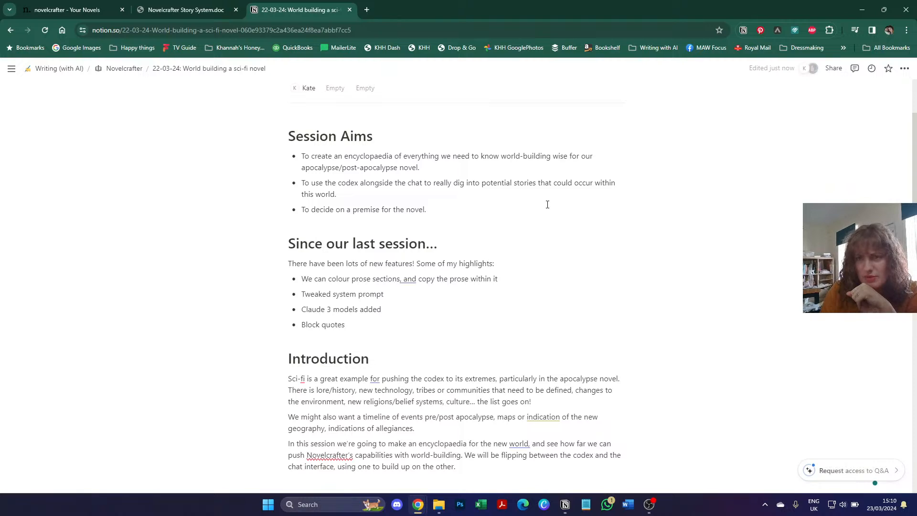
scroll(547, 205, down, 2)
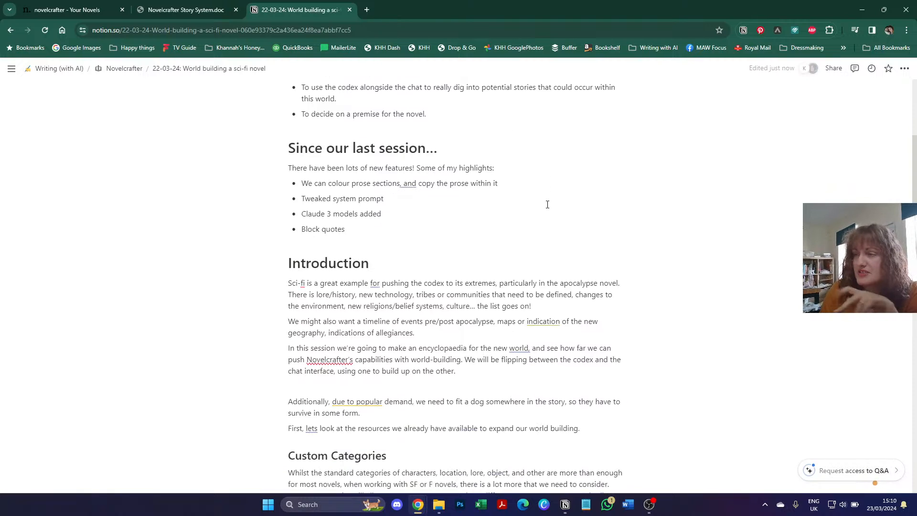
scroll(548, 204, down, 1)
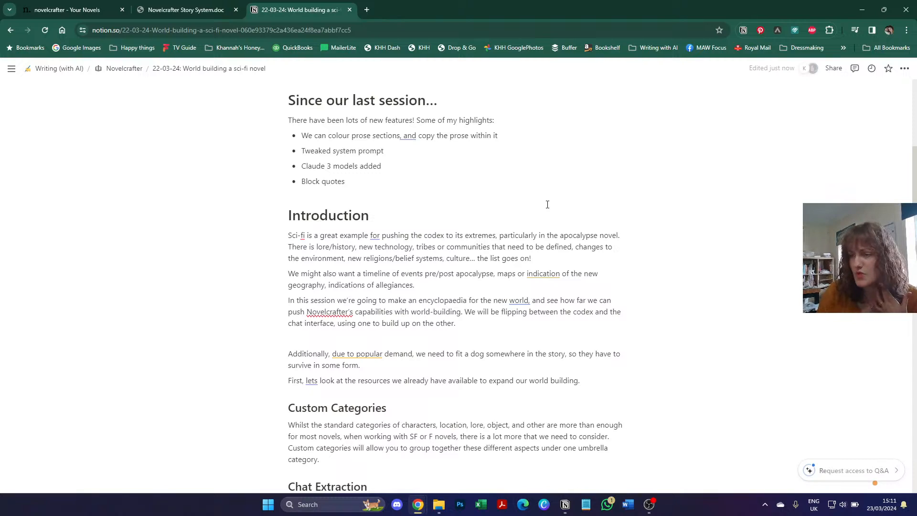
scroll(547, 204, down, 2)
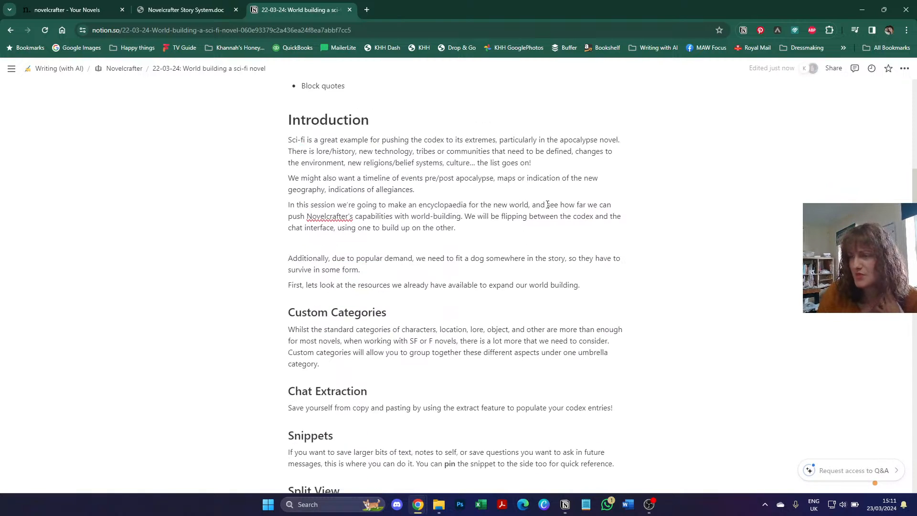
Step: Switch to Novelcrafter and start a new novel titled "Only dogs left"
click(86, 11)
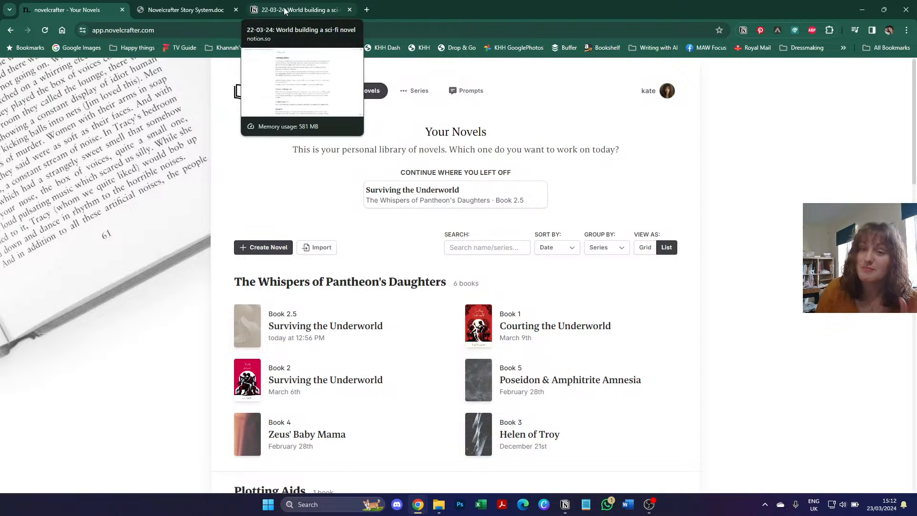
click(255, 248)
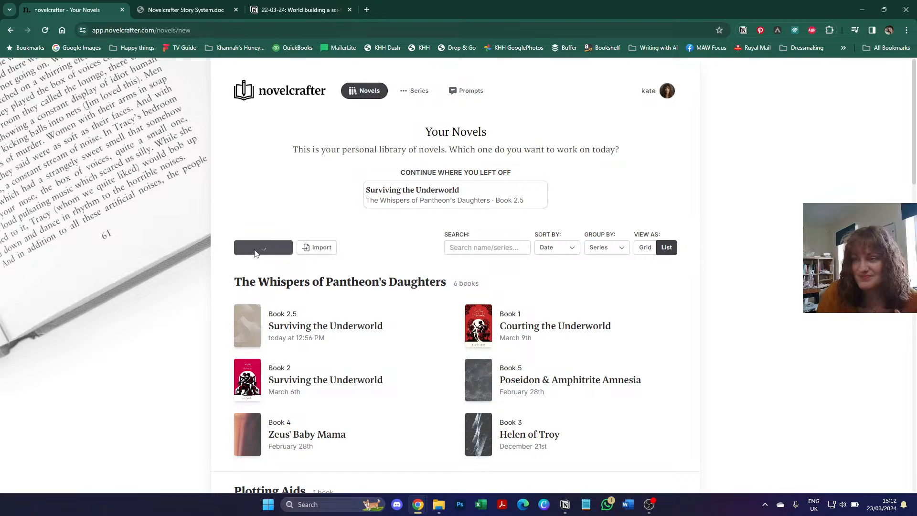
click(352, 292)
triple_click(345, 290)
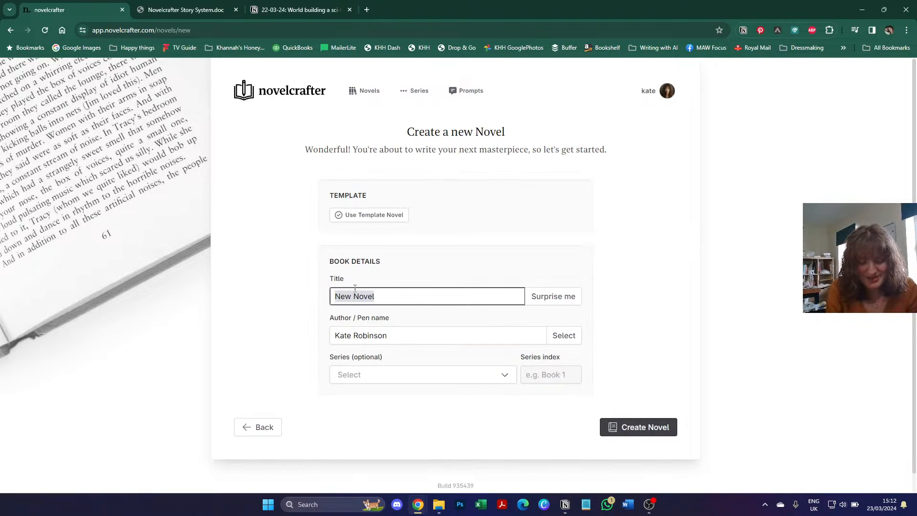
text(Only dog)
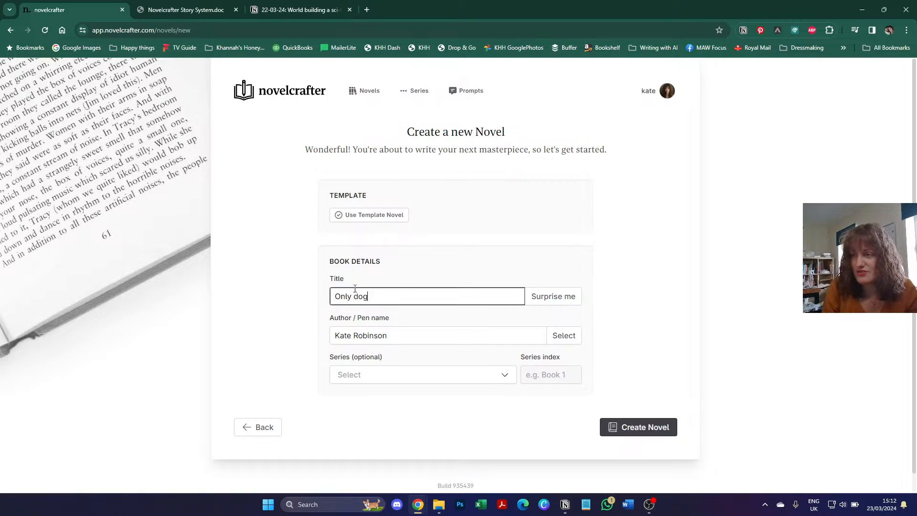
text(s left)
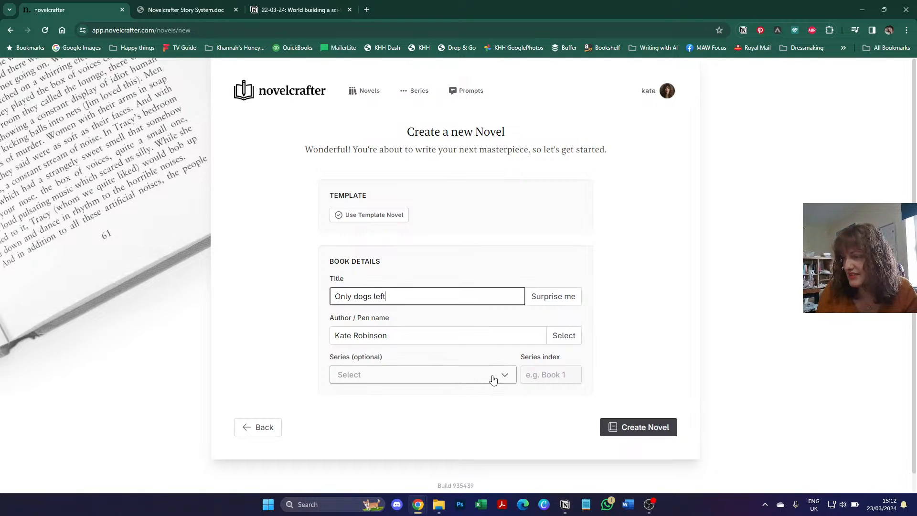
Step: Choose the author's pen name, assign the novel to the Loch and Quay series as Book 1, and create it
click(570, 341)
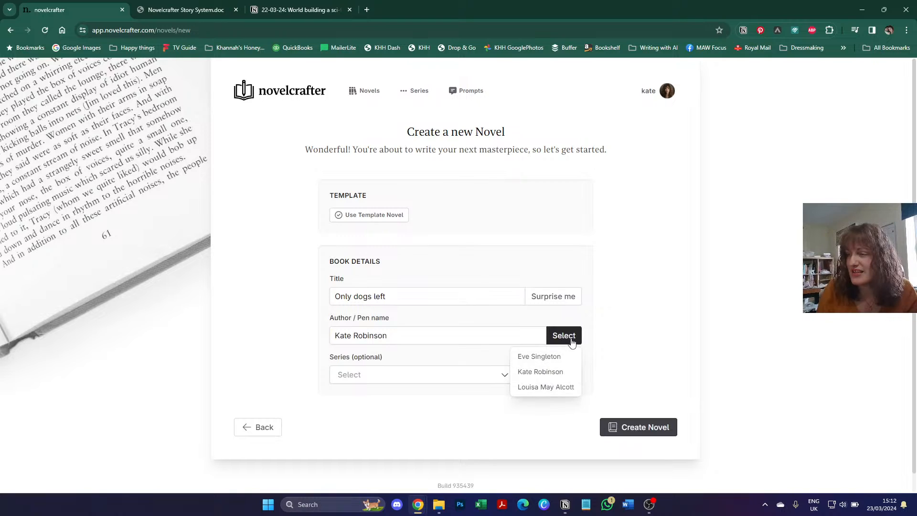
click(536, 372)
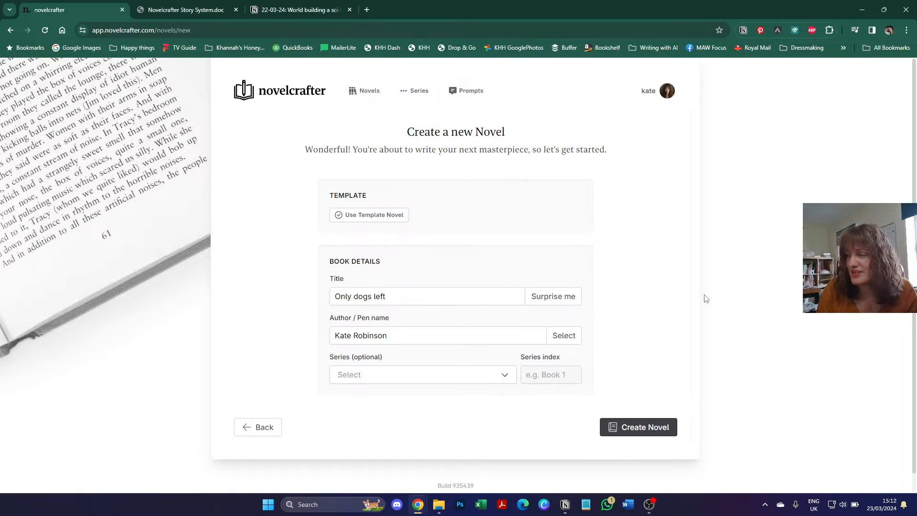
click(413, 375)
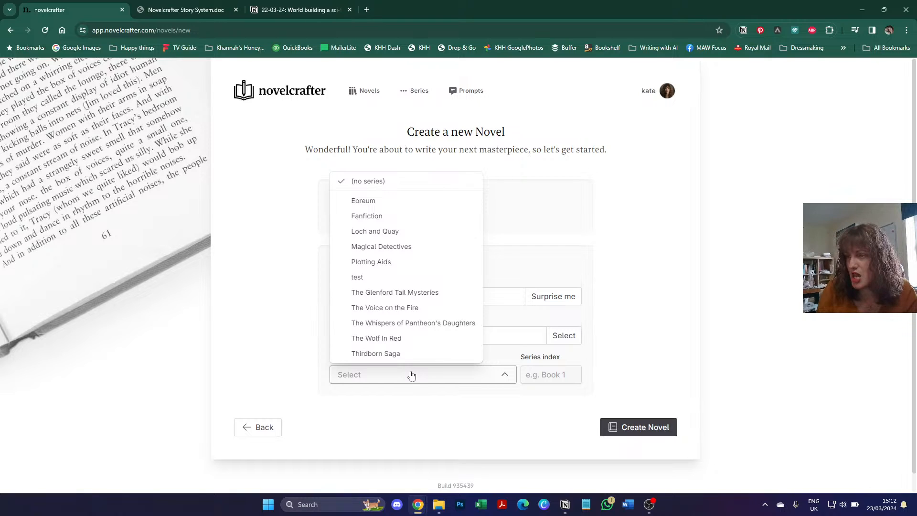
click(391, 231)
click(554, 373)
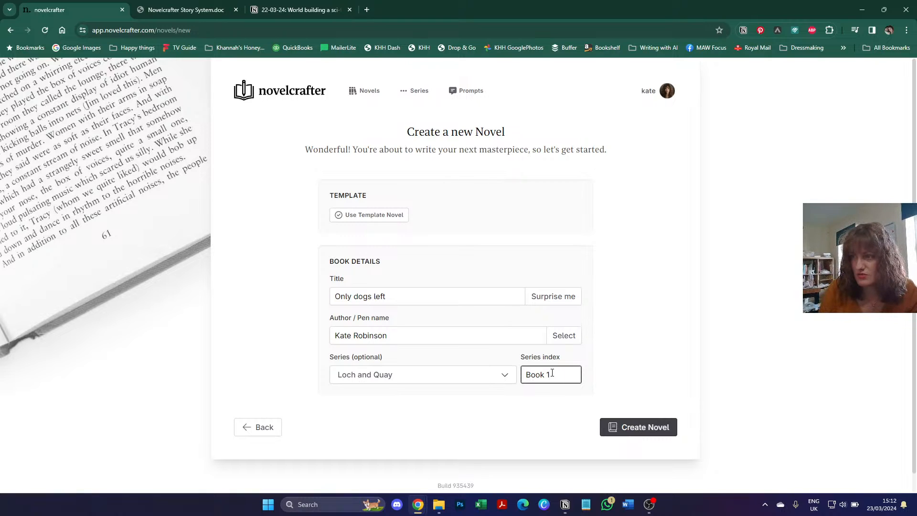
click(658, 427)
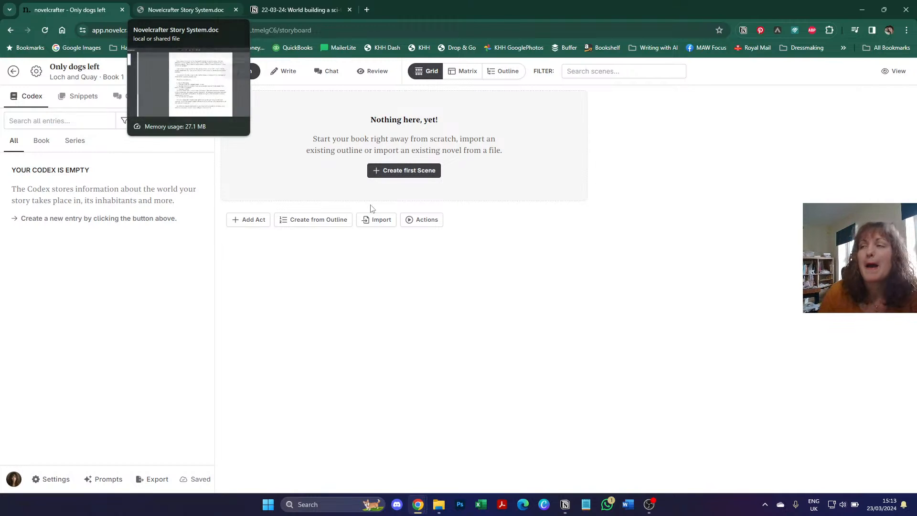
Step: Examine the settings for a new custom codex category alongside the Custom Categories section of the Notion notes
click(202, 120)
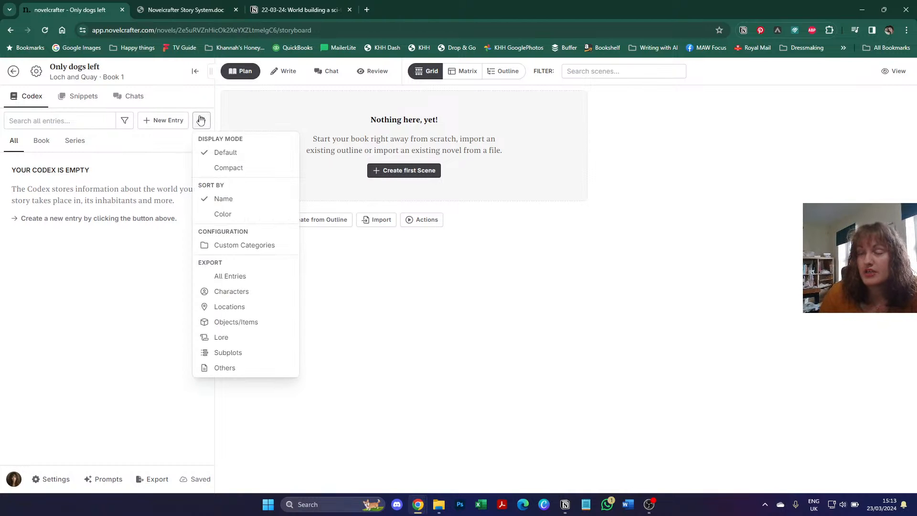
click(248, 243)
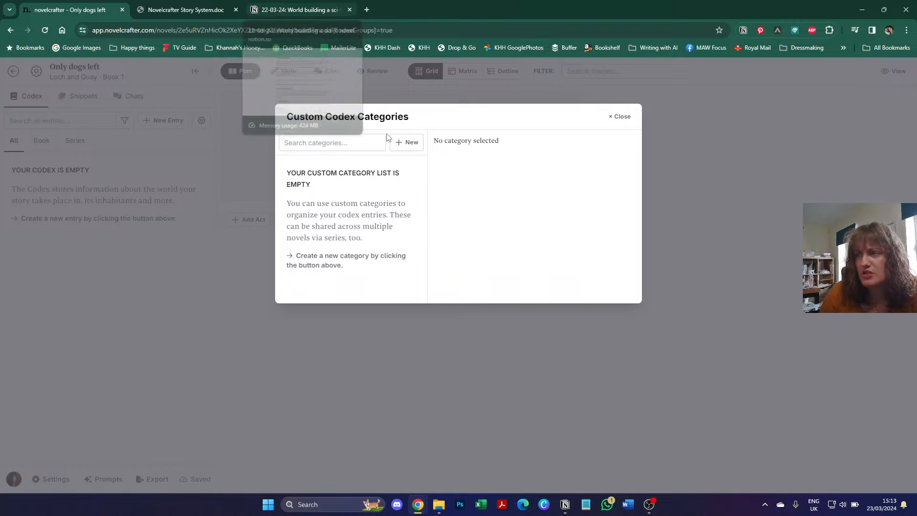
click(407, 142)
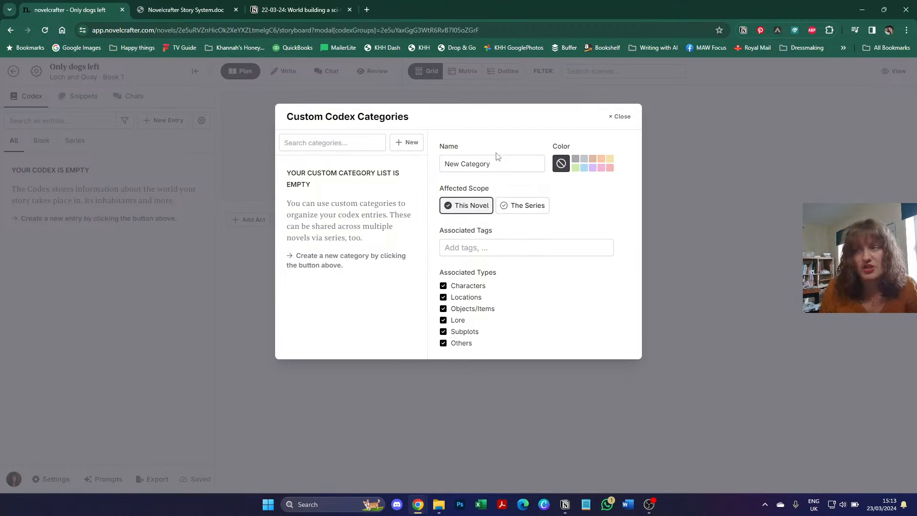
click(274, 10)
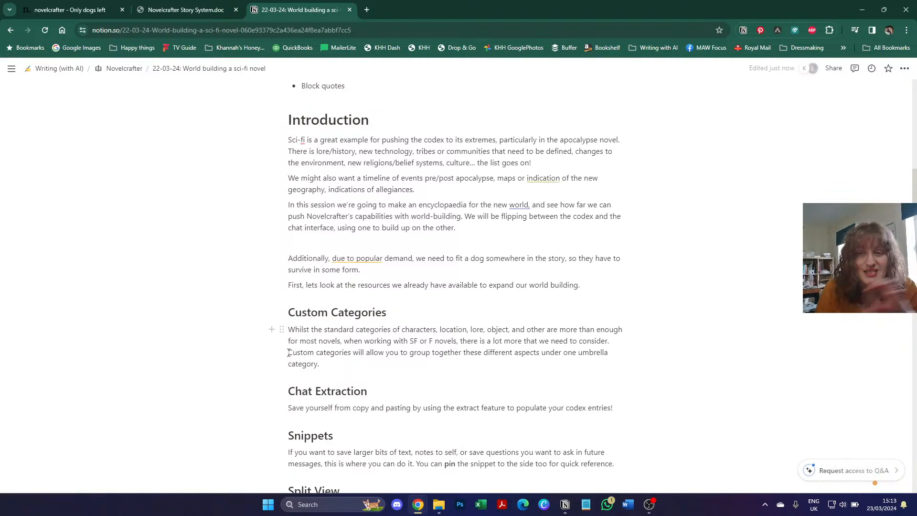
click(80, 7)
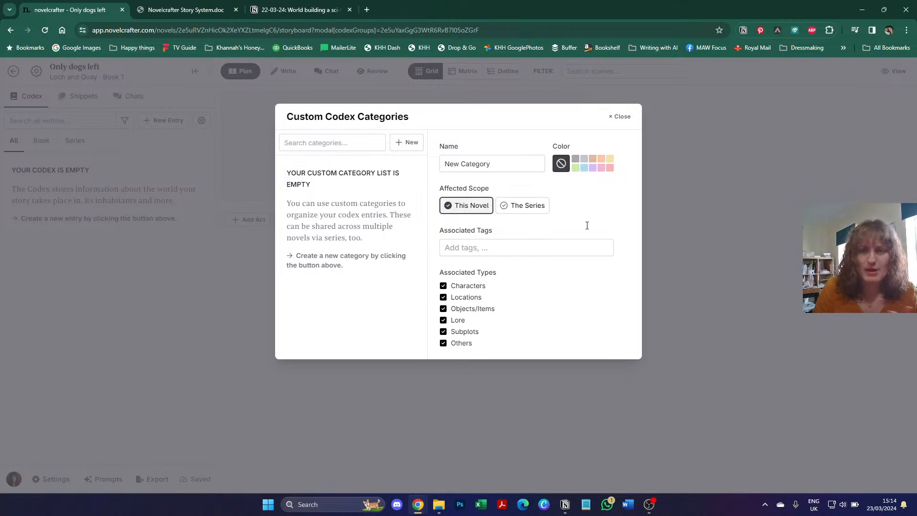
click(620, 116)
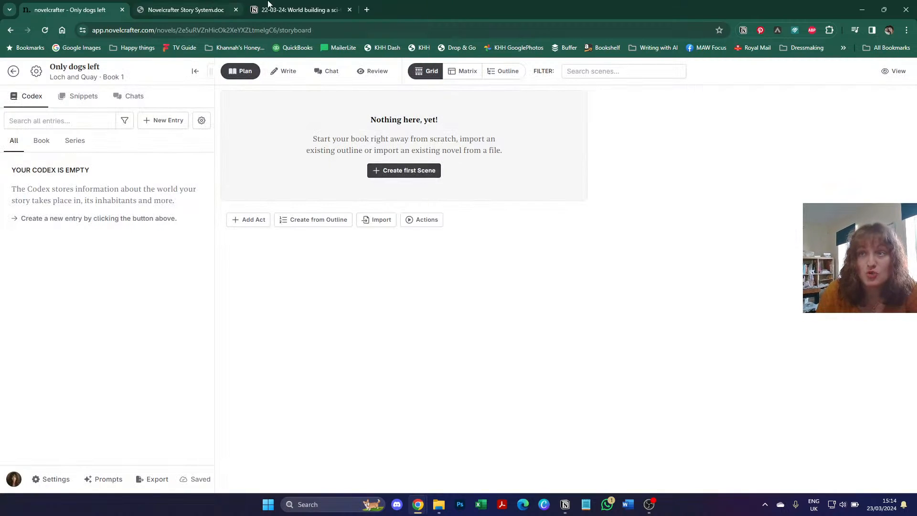
Step: Read the Notion notes from Custom Categories through the Brainstorming prompts, and return to the novel in Novelcrafter
click(296, 9)
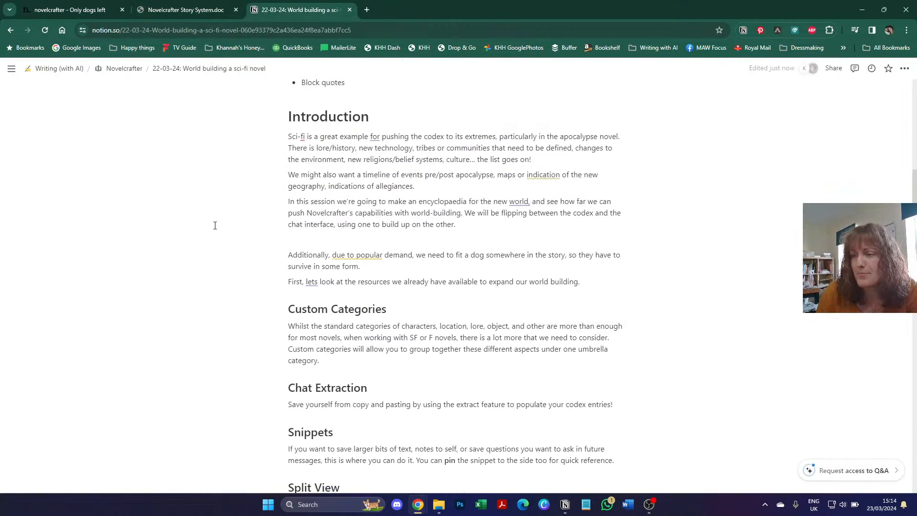
scroll(213, 225, down, 1)
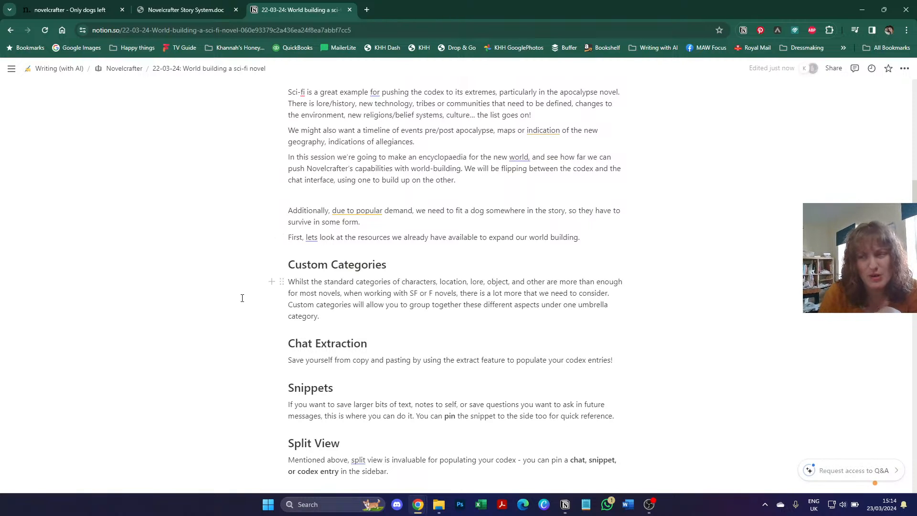
scroll(243, 298, down, 1)
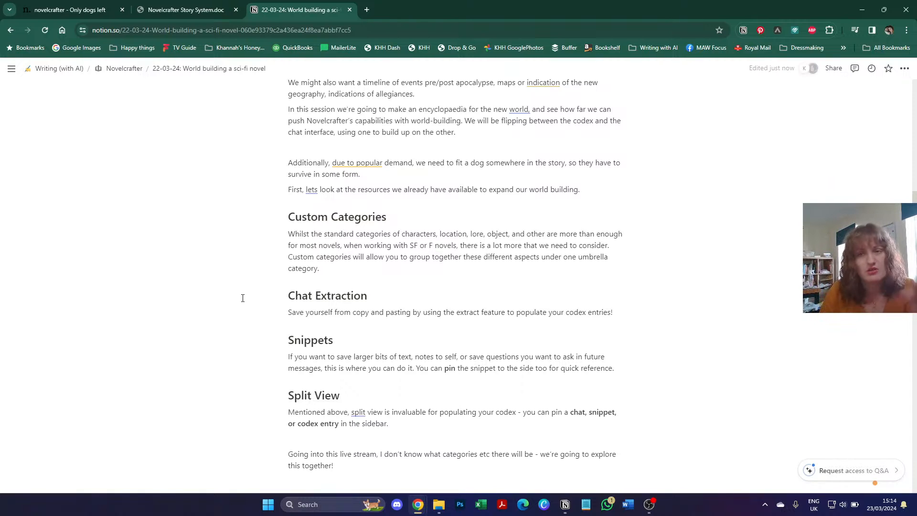
scroll(243, 298, down, 2)
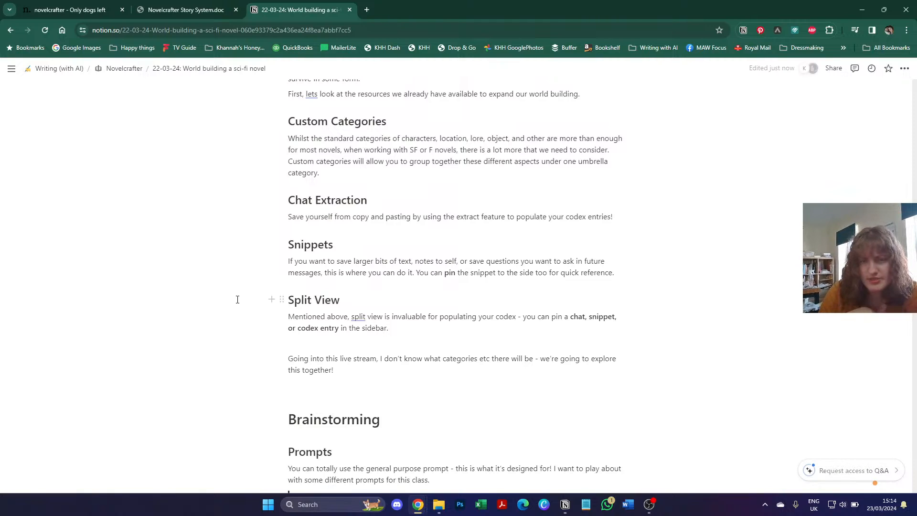
scroll(238, 300, down, 1)
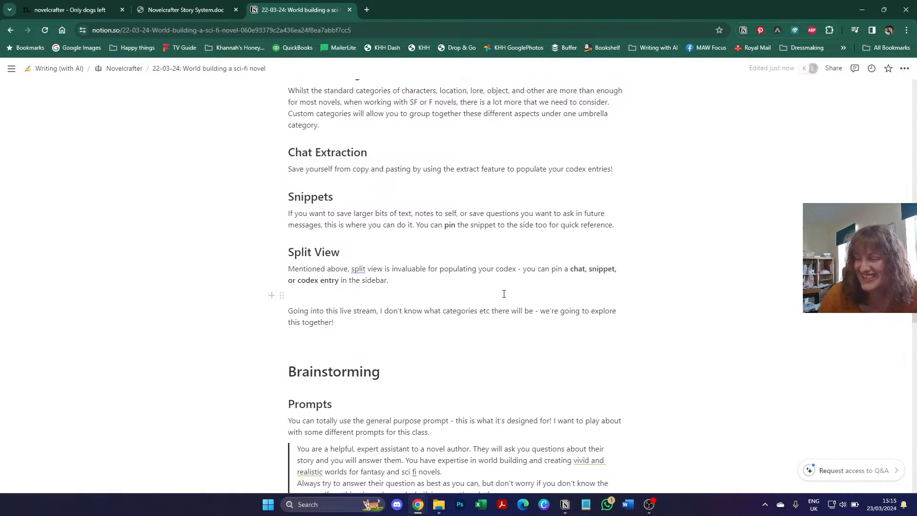
scroll(506, 296, down, 2)
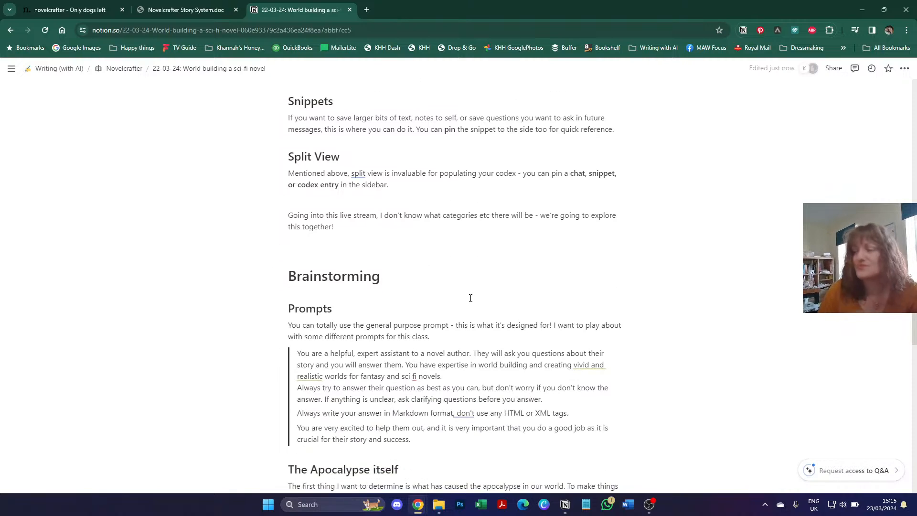
scroll(471, 299, down, 1)
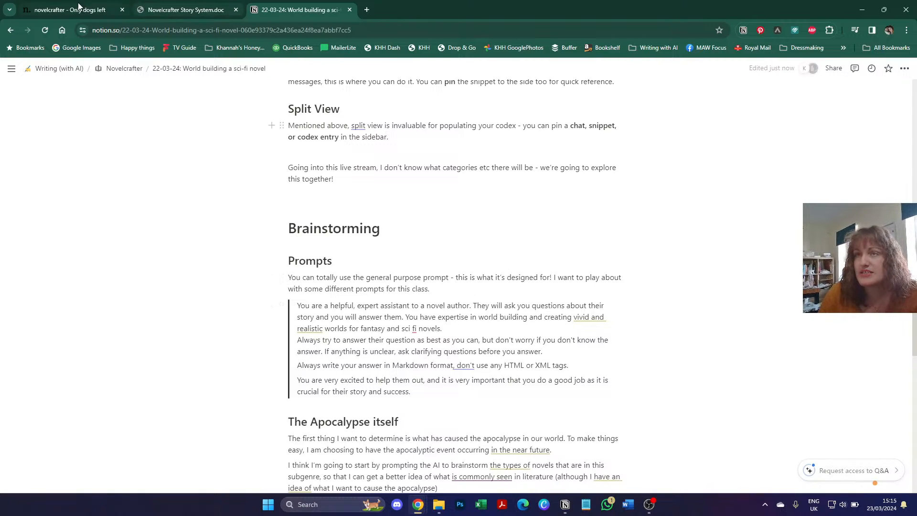
click(78, 9)
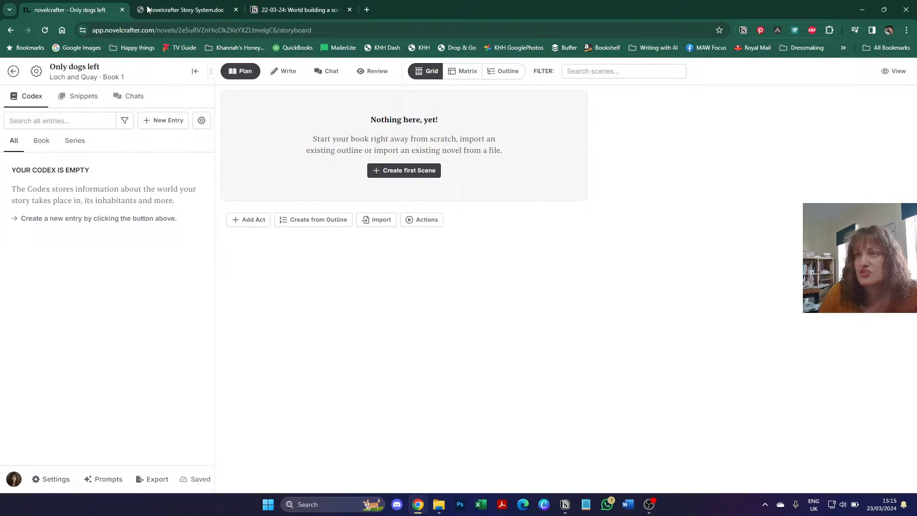
Step: Compare the instructions of the Worldbuilding workshop chat prompt with the example prompt in the Notion notes, with the browser's bookmarks bar hidden
click(93, 480)
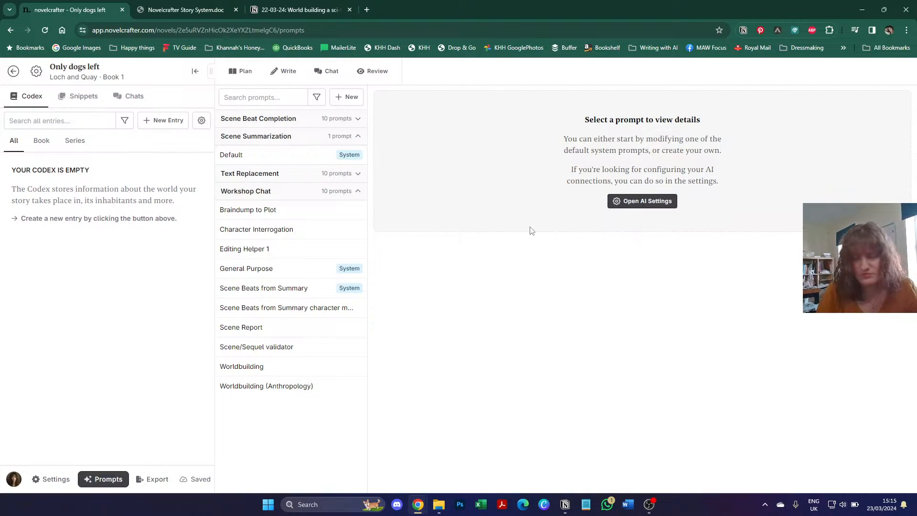
key(ctrl+shift+b)
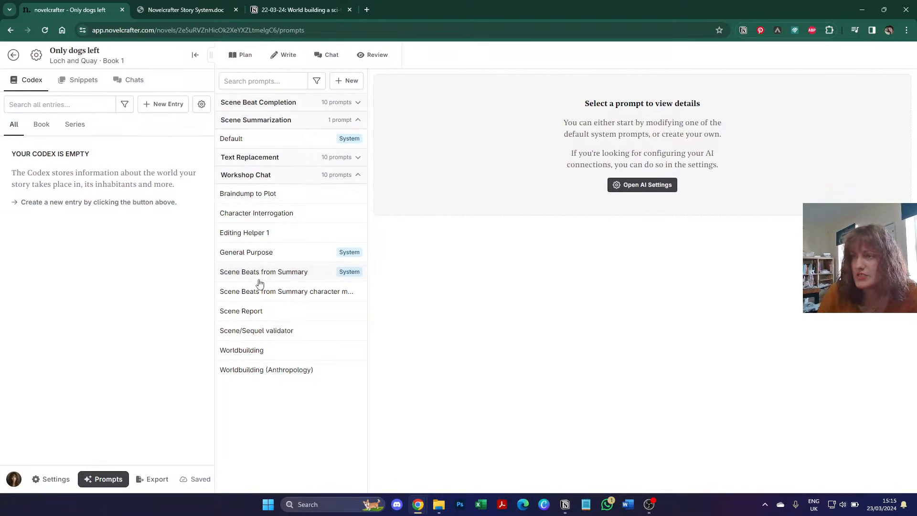
click(261, 352)
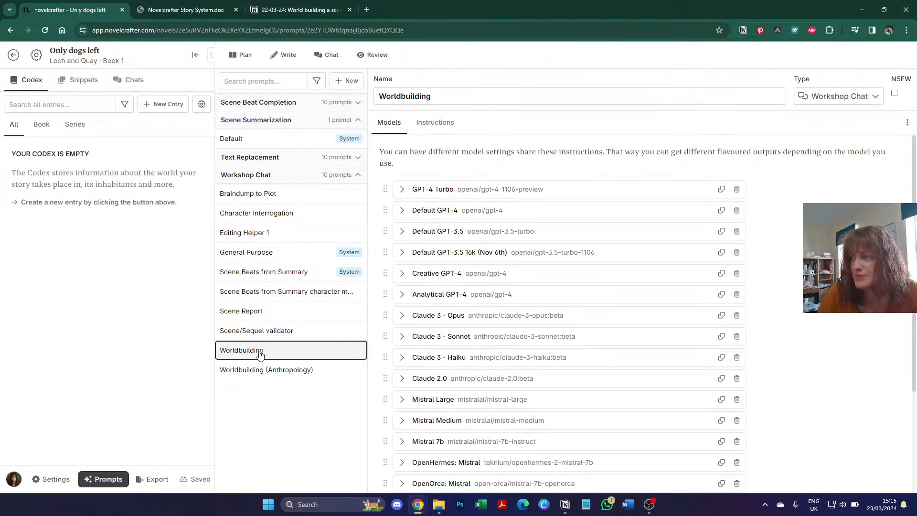
click(435, 122)
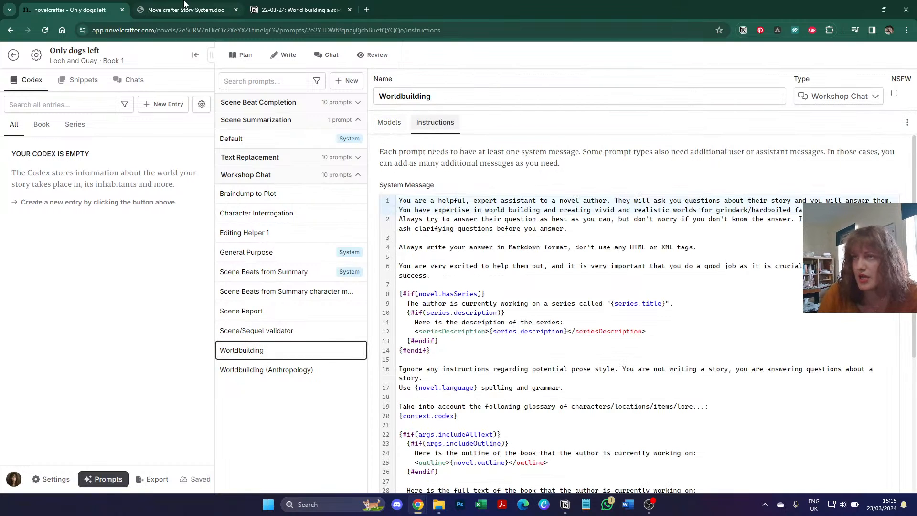
click(301, 6)
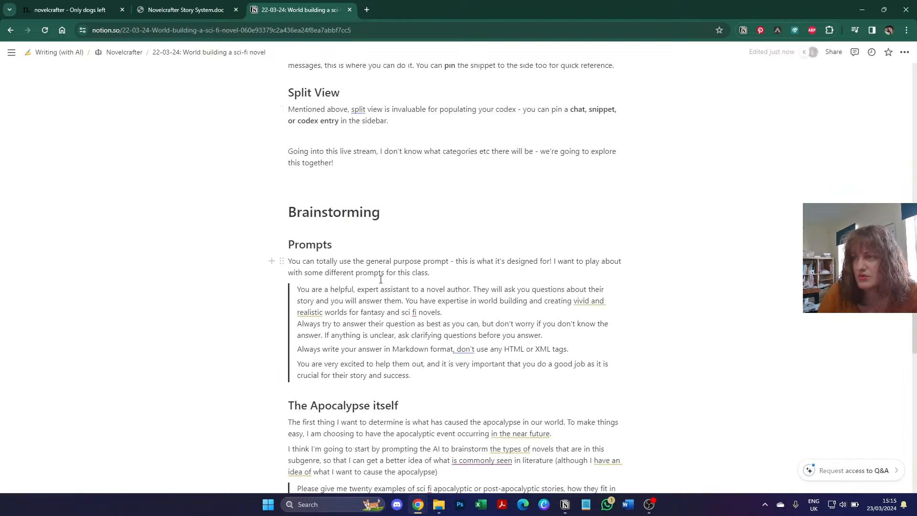
click(72, 9)
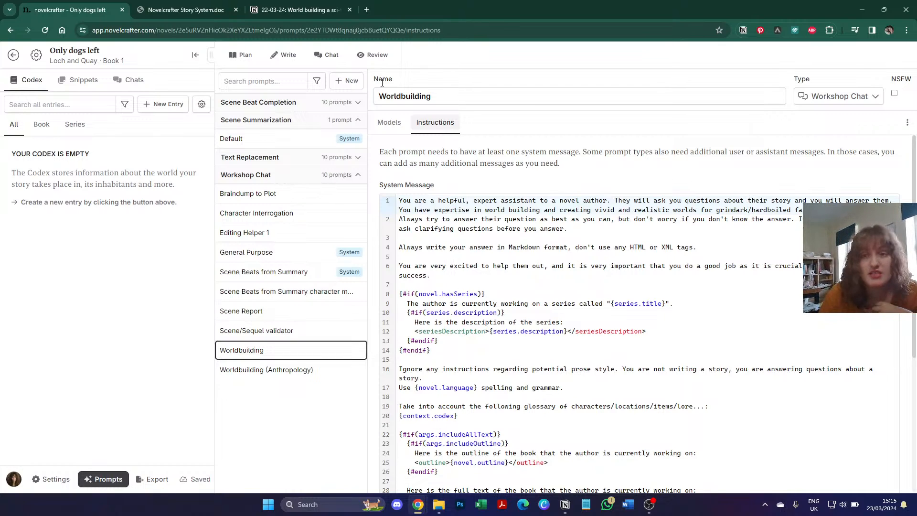
Step: Switch to the Notion notes and copy the prompt requesting twenty sci fi apocalyptic or post-apocalyptic stories from The Apocalypse itself section
click(315, 9)
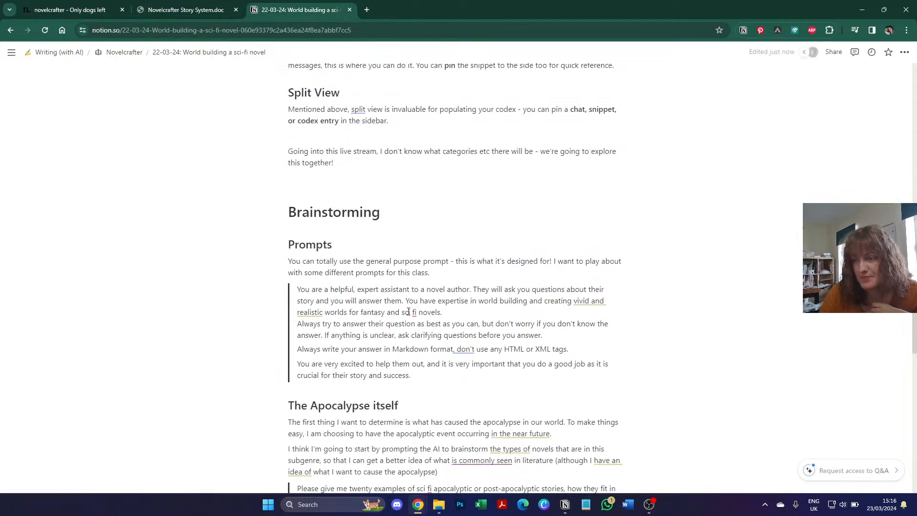
scroll(408, 311, down, 3)
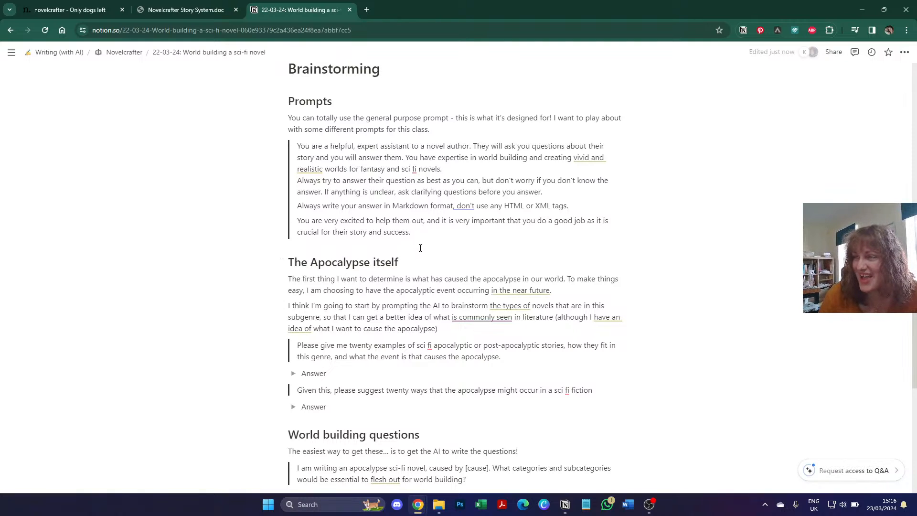
scroll(420, 248, down, 1)
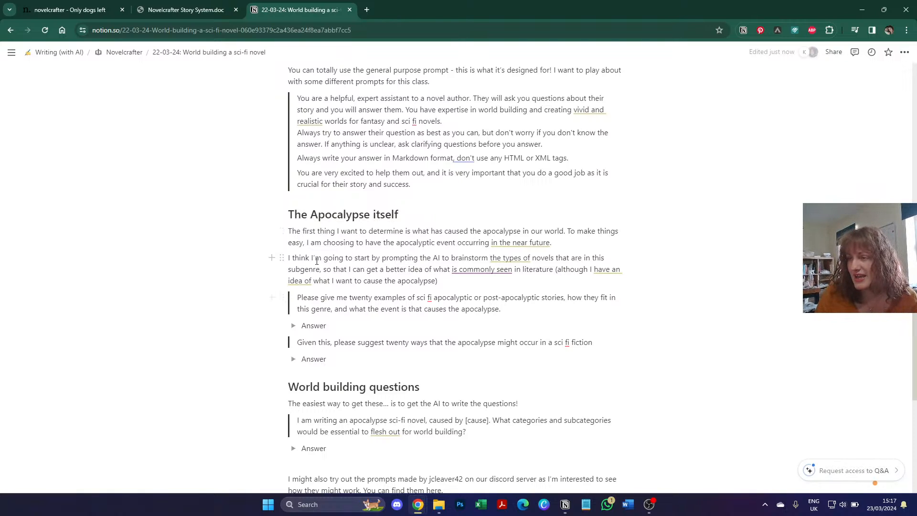
triple_click(432, 308)
key(ctrl+c)
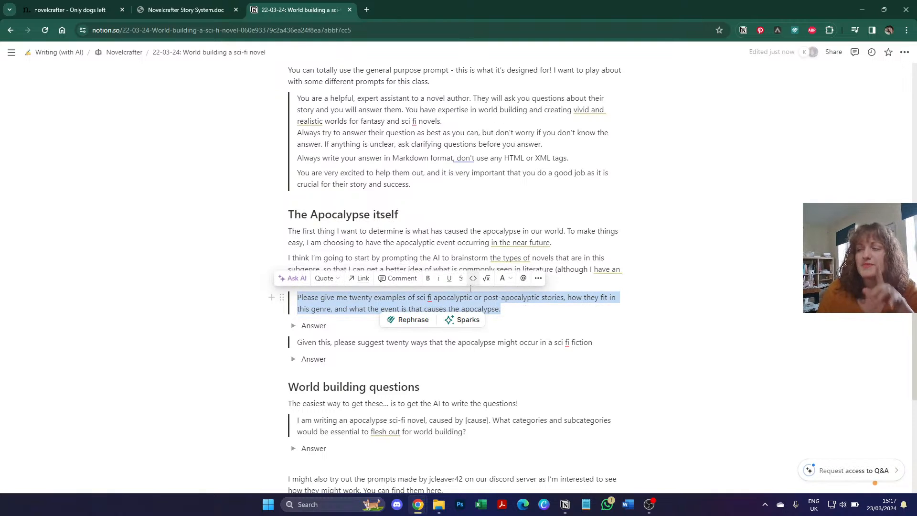
Step: Switch to Novelcrafter, open a new chat thread, and set its AI to the Worldbuilding prompt with Claude 3 - Sonnet
click(78, 9)
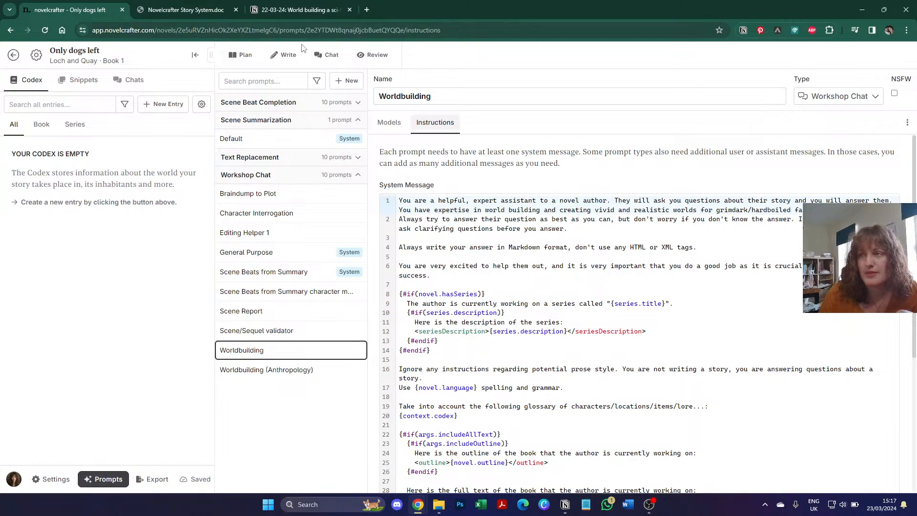
click(324, 56)
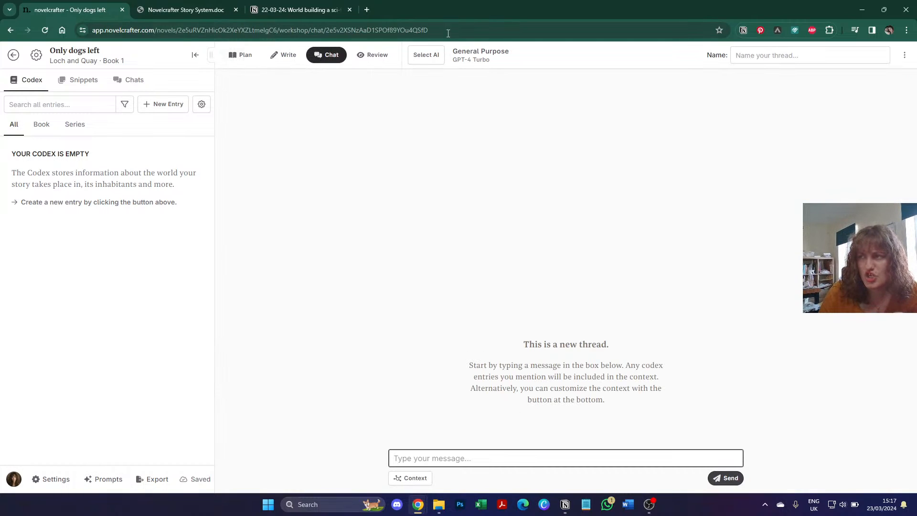
click(440, 54)
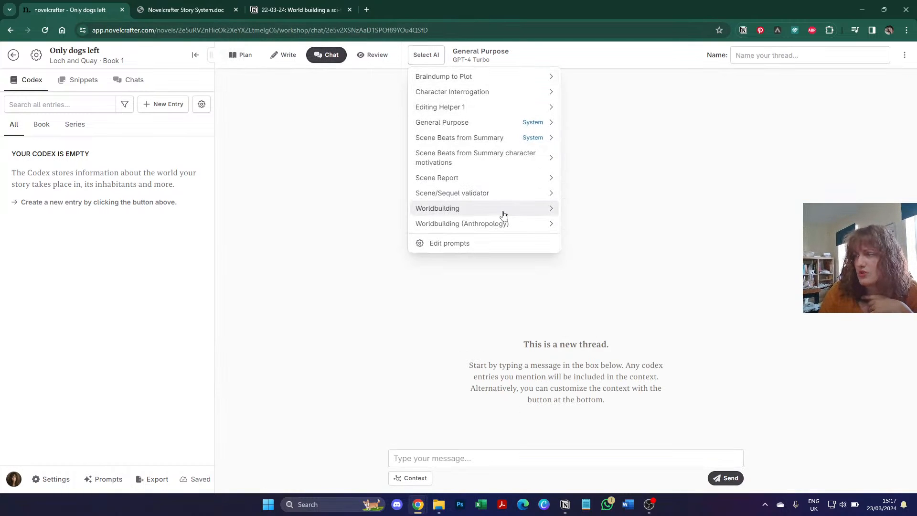
mouse_move(506, 210)
scroll(647, 241, down, 2)
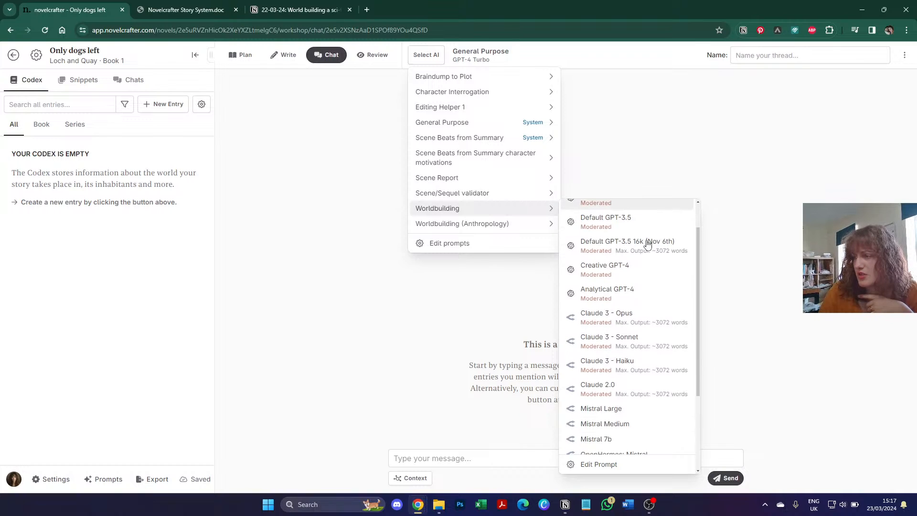
click(635, 340)
Step: Paste the copied request for twenty apocalyptic story examples into the chat thread and send it
click(480, 452)
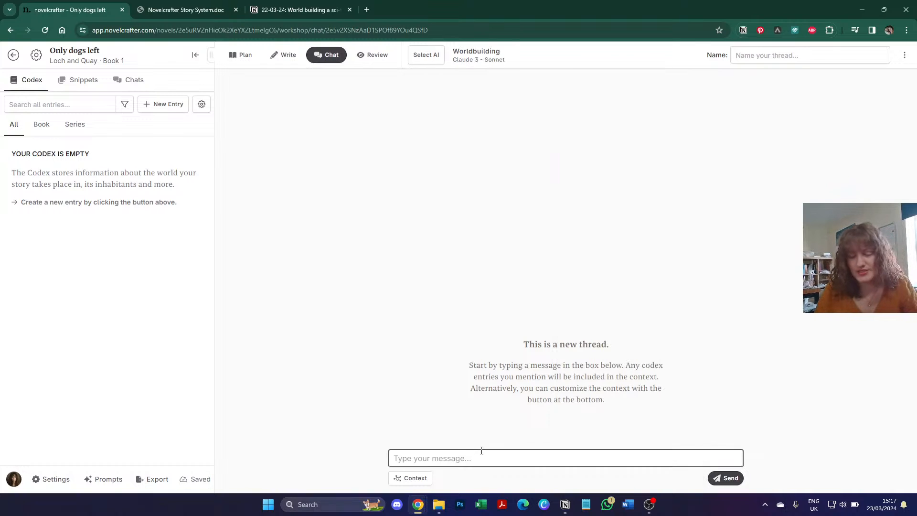
key(ctrl+v)
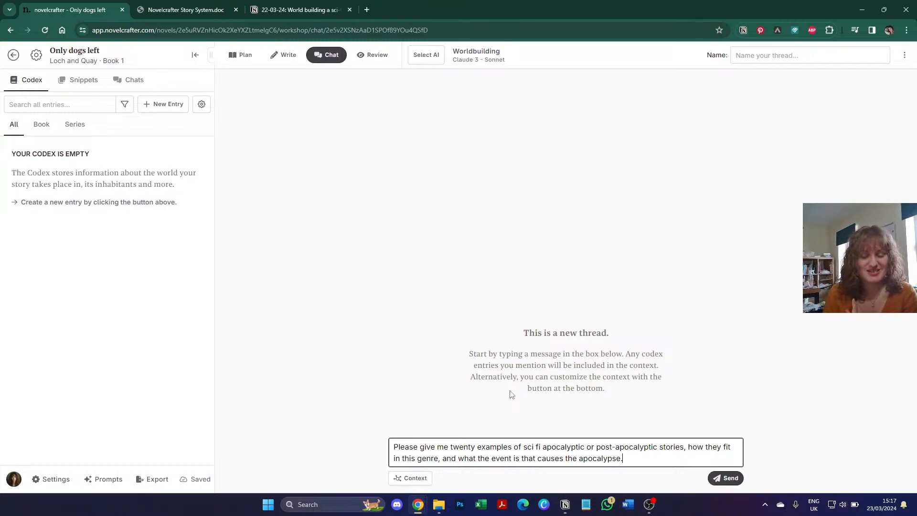
key(Return)
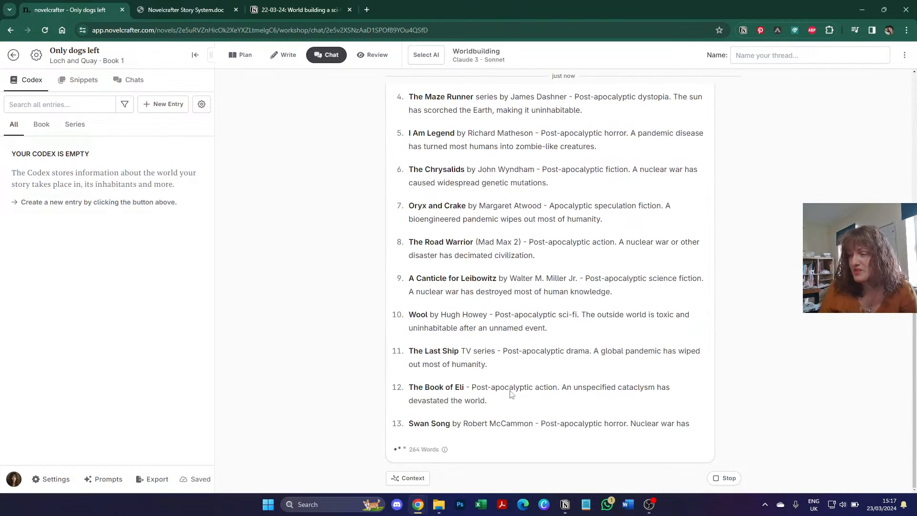
Step: Read the AI's whole list of apocalyptic stories, examining how each fits the genre and what causes its apocalypse
scroll(576, 229, up, 3)
scroll(576, 230, up, 2)
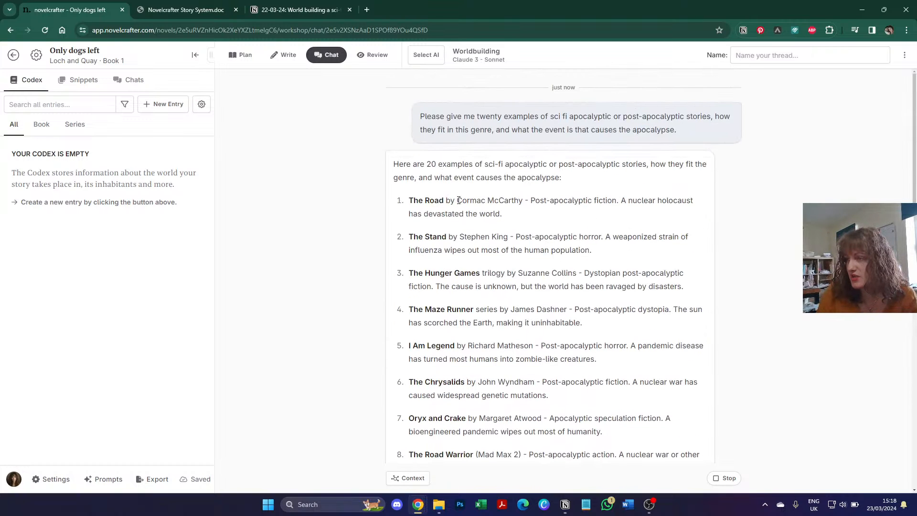
scroll(458, 201, down, 1)
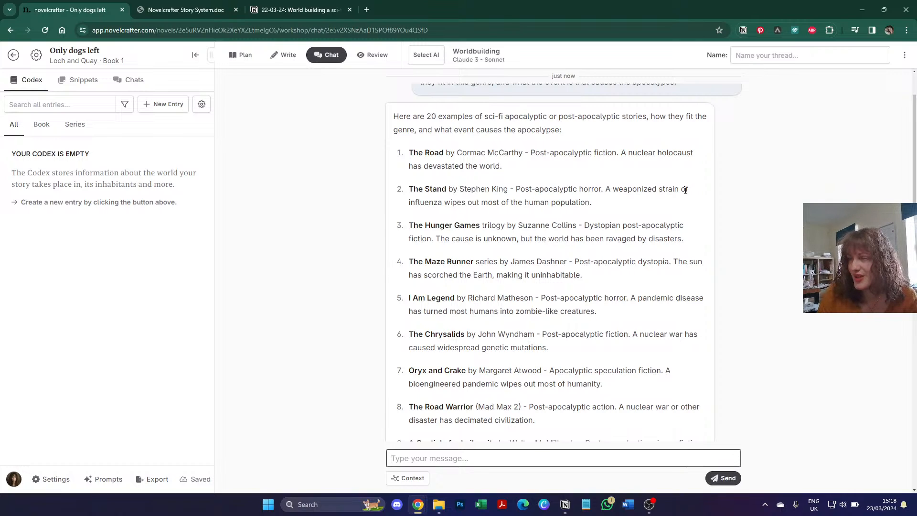
scroll(686, 188, down, 1)
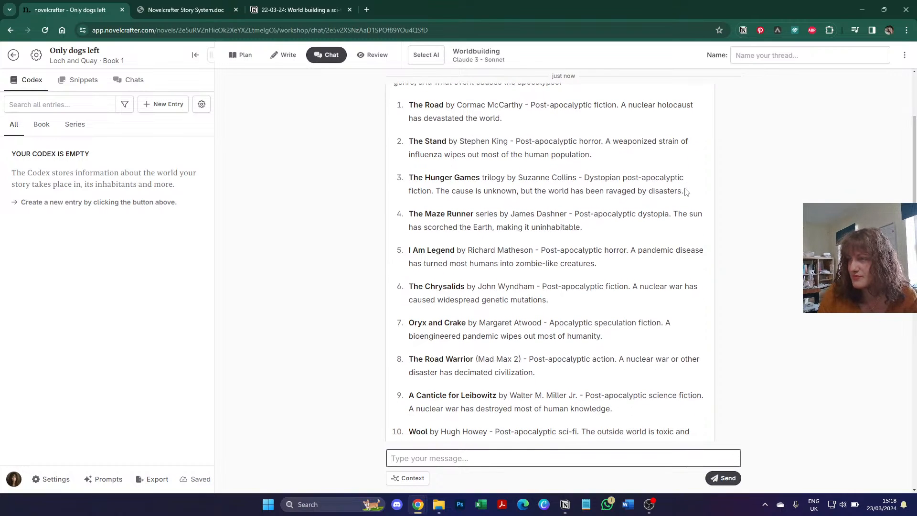
scroll(686, 192, down, 1)
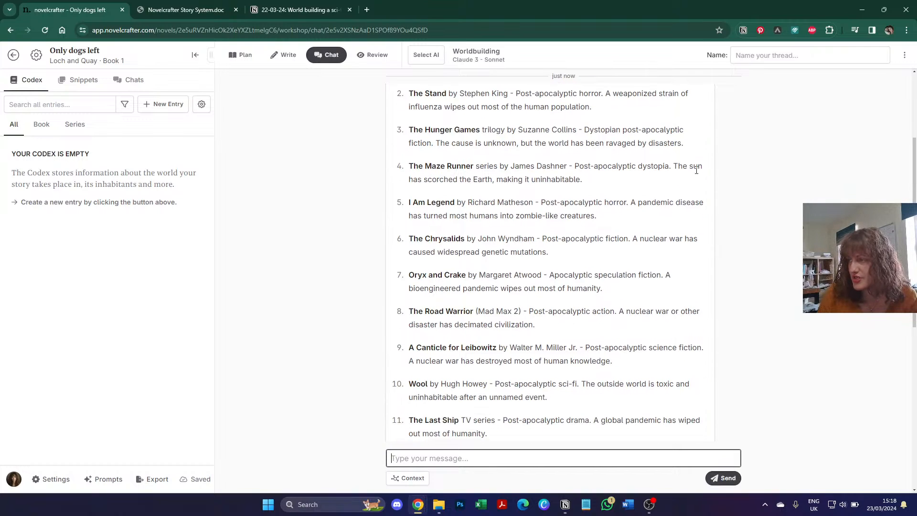
scroll(655, 238, down, 1)
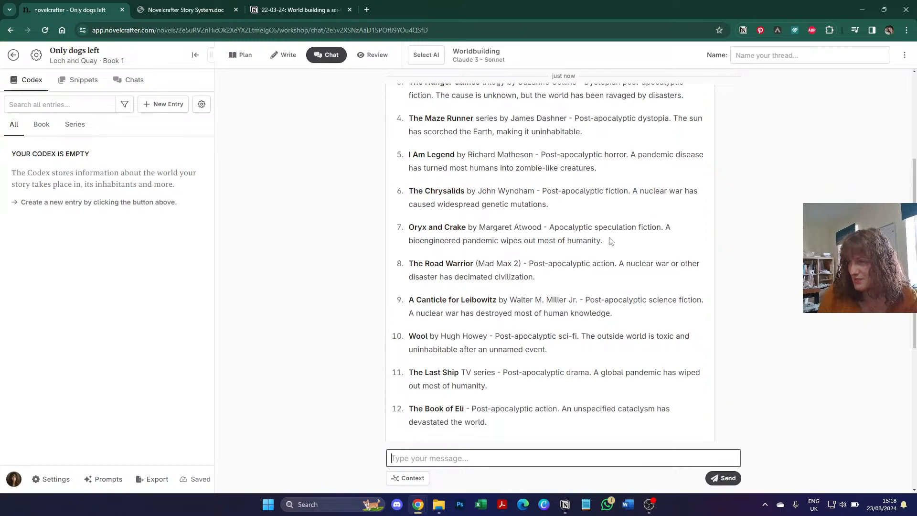
scroll(606, 266, down, 1)
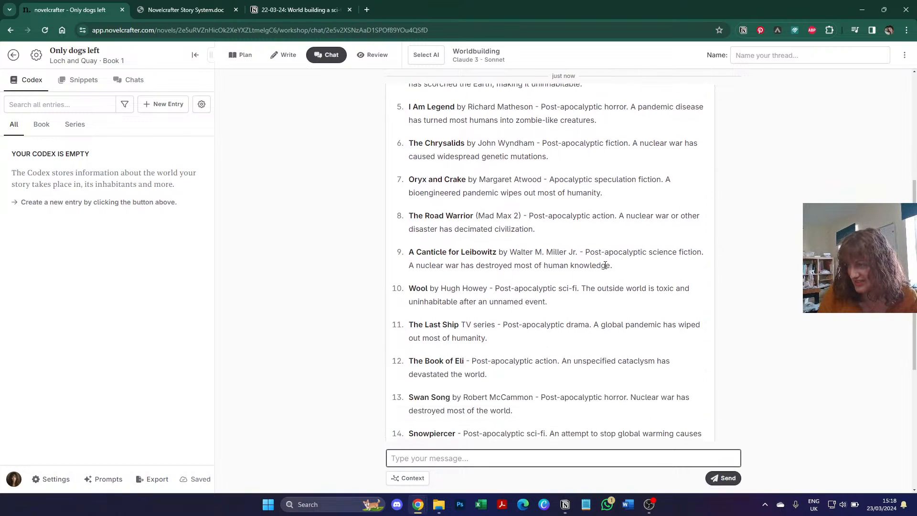
scroll(605, 265, down, 1)
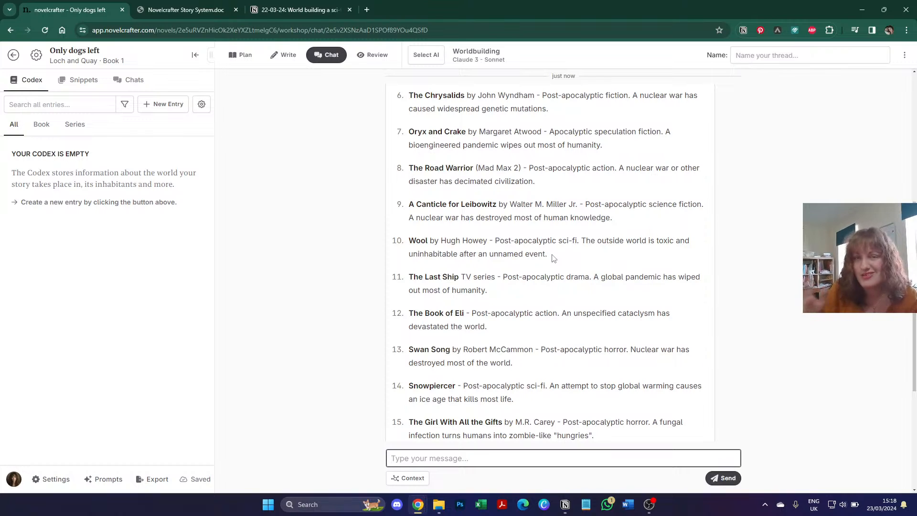
scroll(554, 258, down, 1)
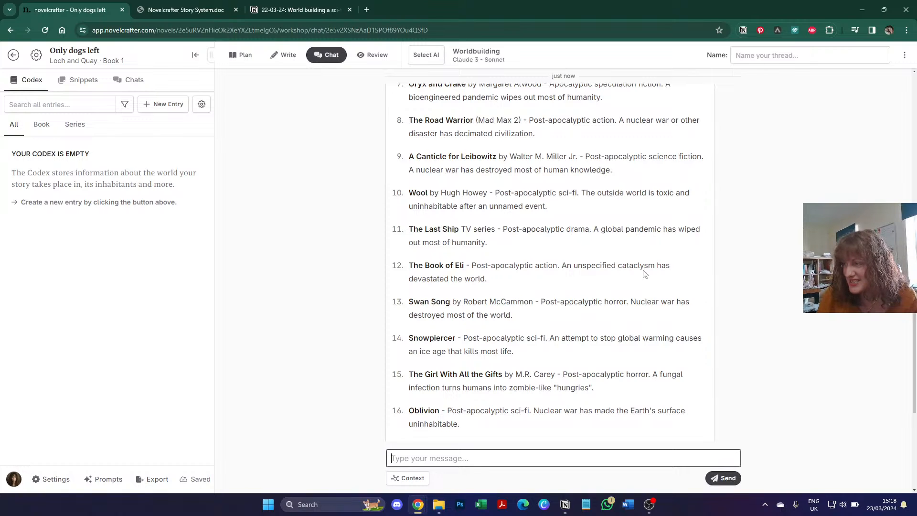
scroll(645, 274, down, 1)
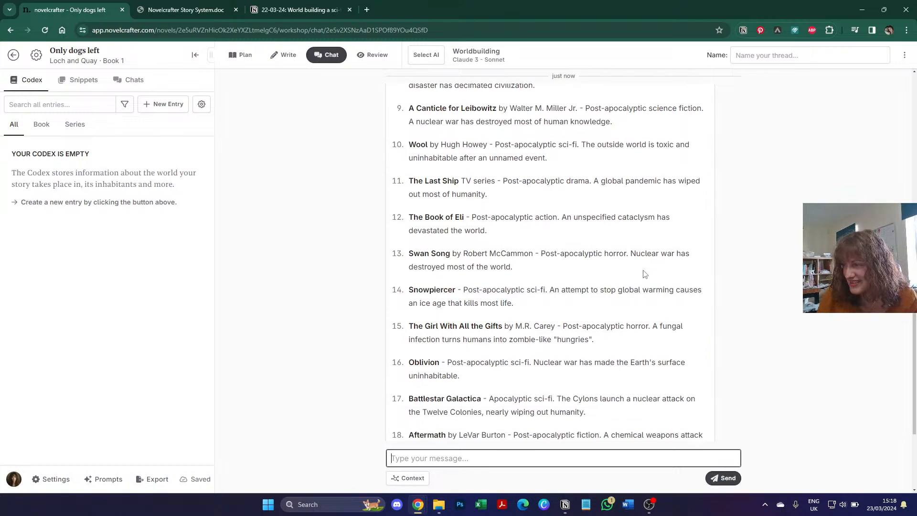
scroll(645, 274, down, 1)
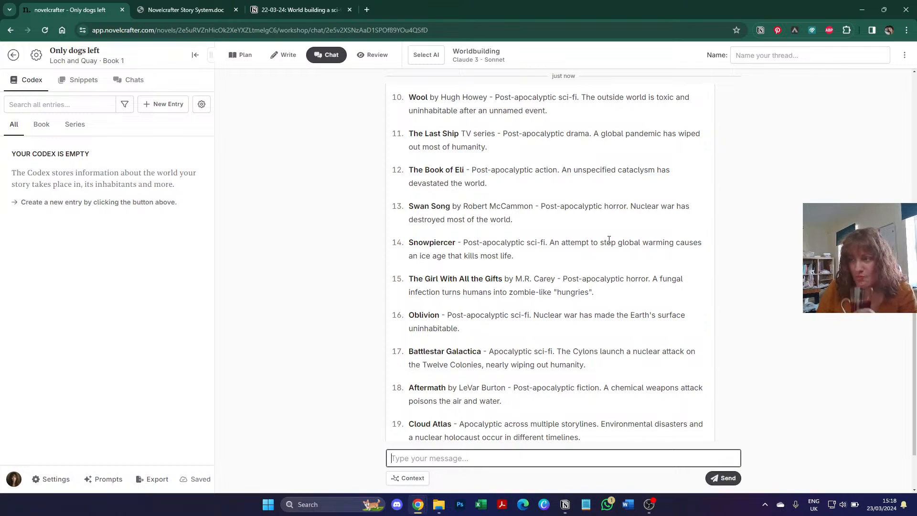
scroll(558, 282, down, 1)
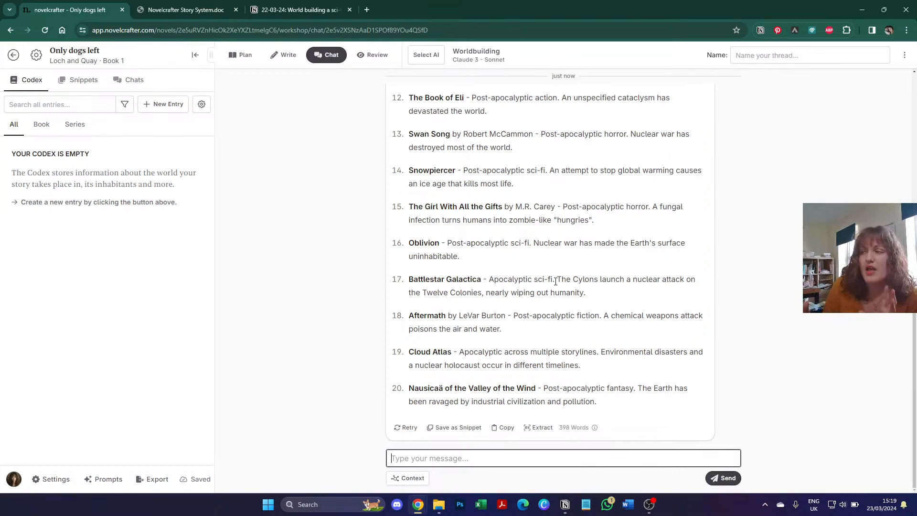
Step: Copy the AI's reply into the Answer toggle below the twenty-examples prompt in the Notion notes, and collapse that toggle
click(504, 427)
click(310, 11)
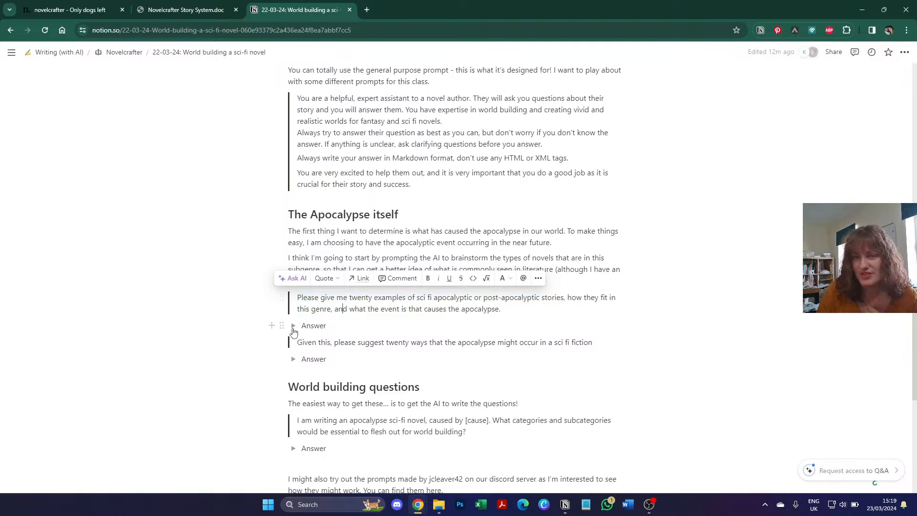
click(293, 325)
click(322, 341)
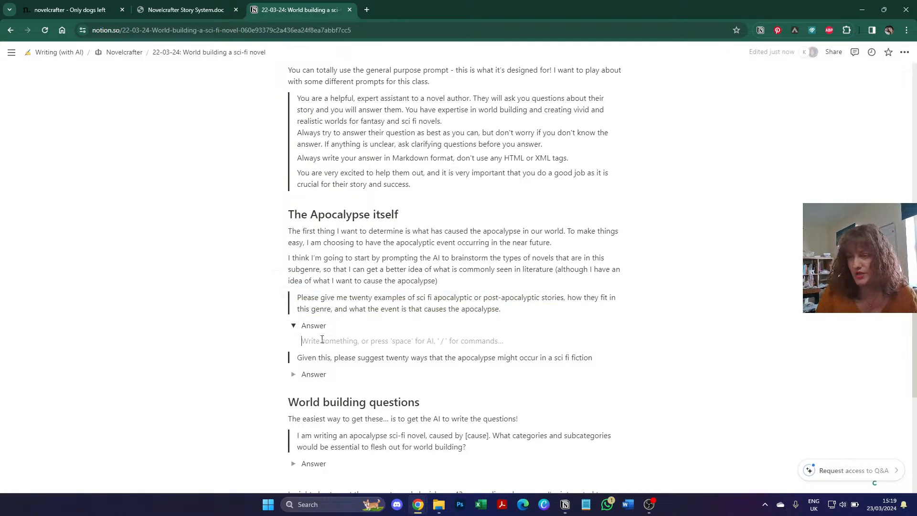
key(ctrl+v)
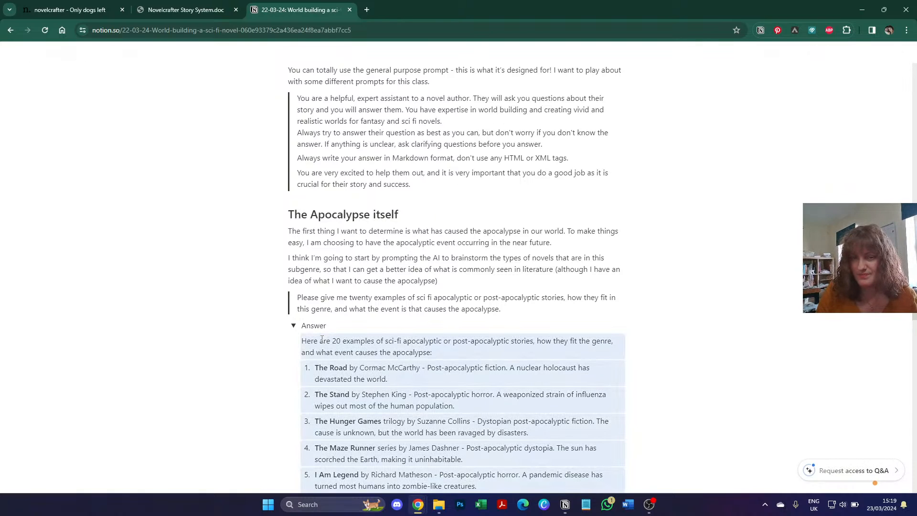
click(293, 326)
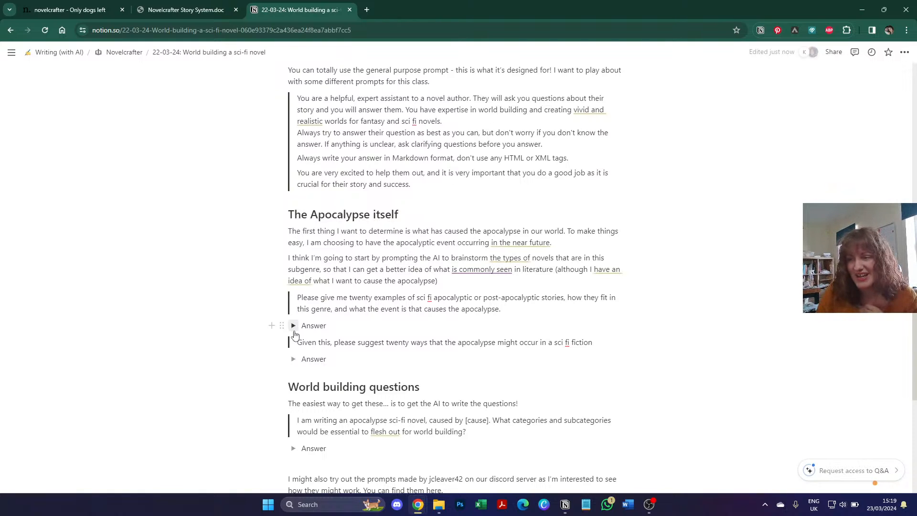
Step: Expand the second Answer toggle under The Apocalypse itself and copy the prompt above it asking for twenty ways the apocalypse might occur
click(294, 360)
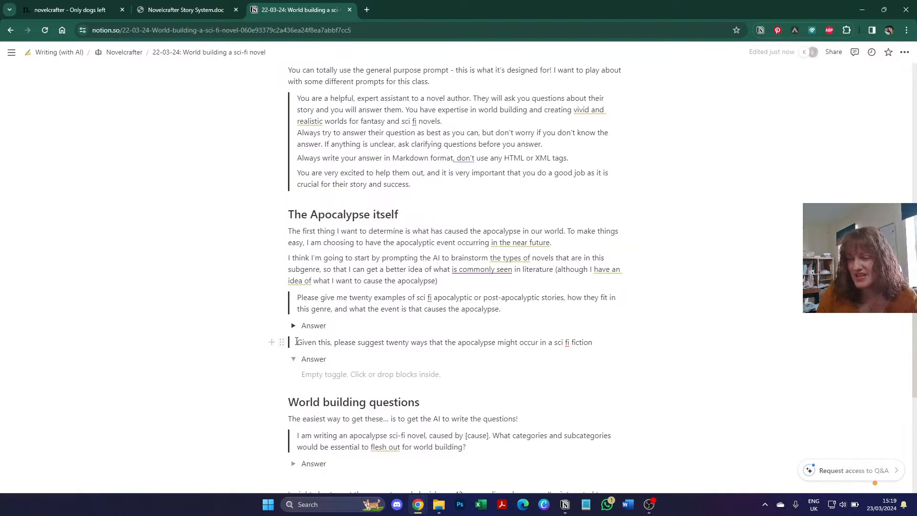
drag(491, 330, 319, 339)
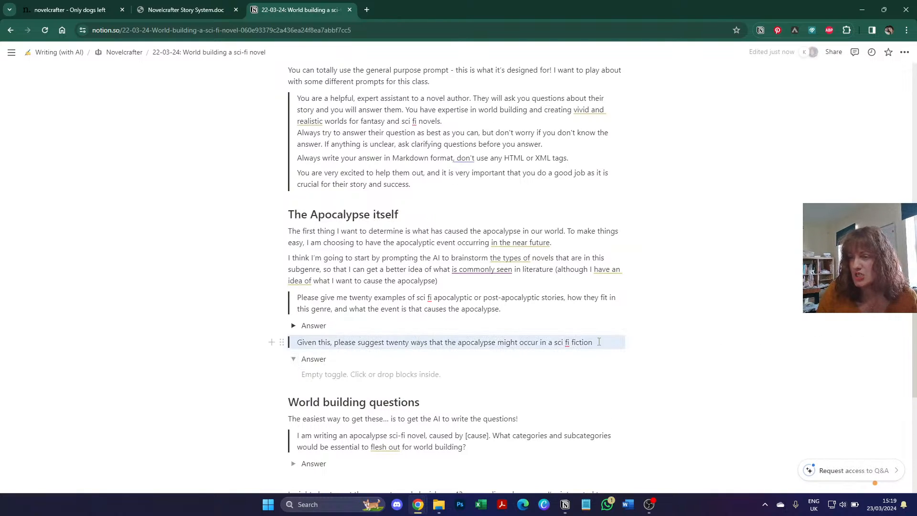
triple_click(548, 342)
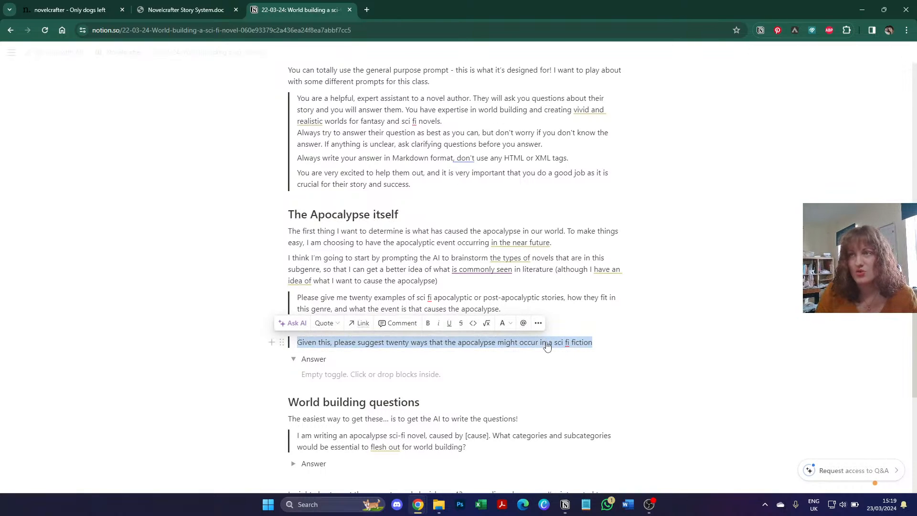
Step: Paste the copied prompt into the Novelcrafter chat thread, change it to ask for "twenty different ways", and send it
key(ctrl+1)
click(487, 451)
key(ctrl+v)
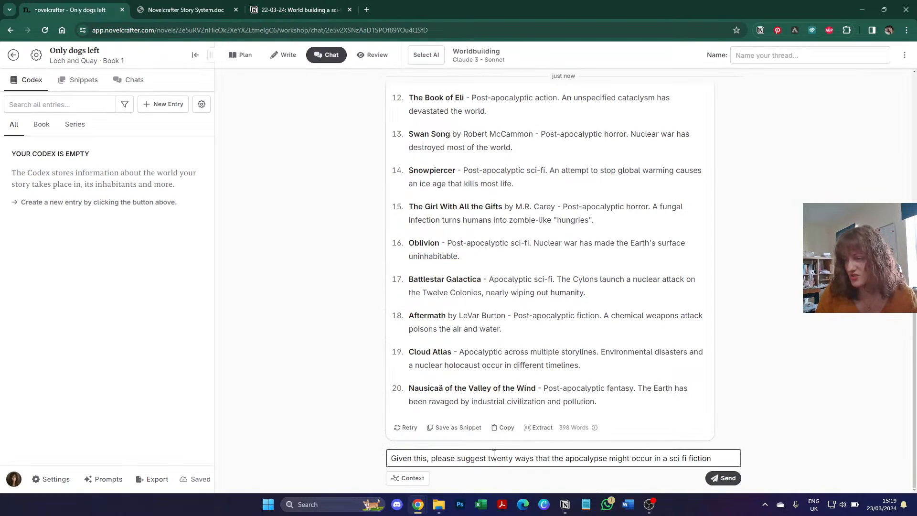
click(516, 458)
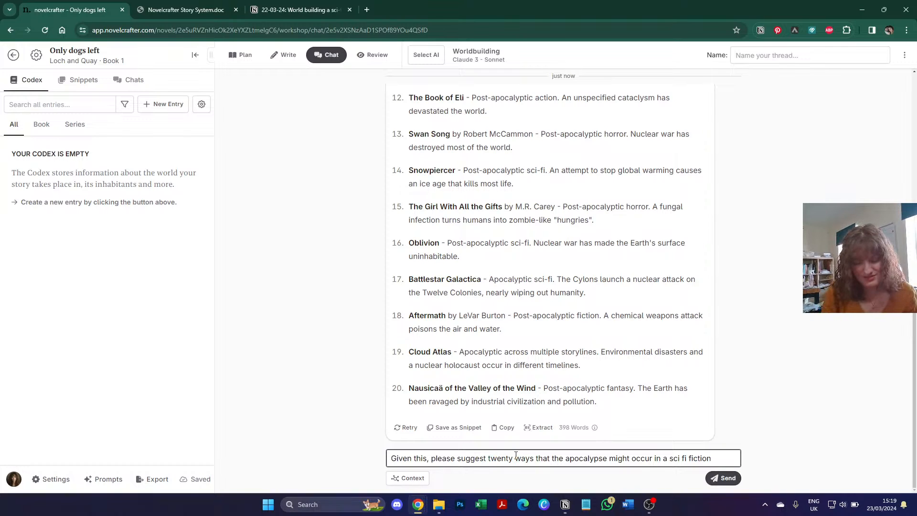
text(different)
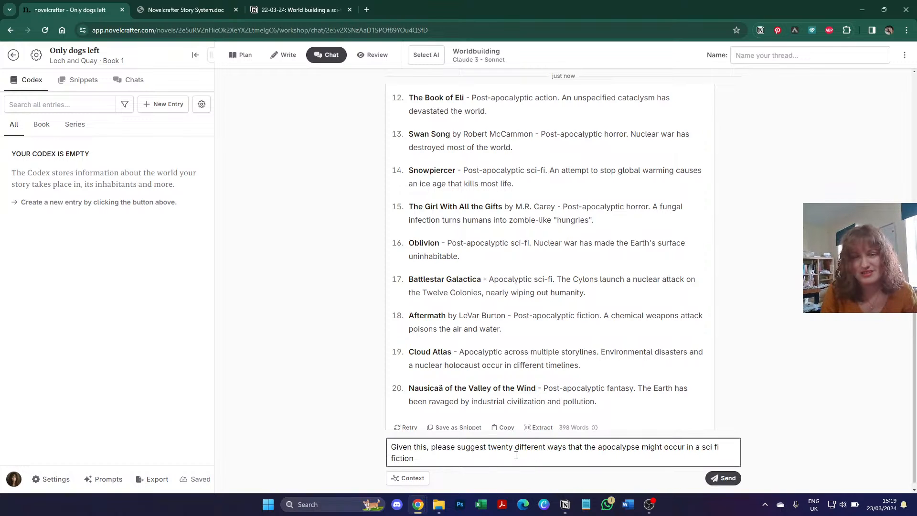
key(Return)
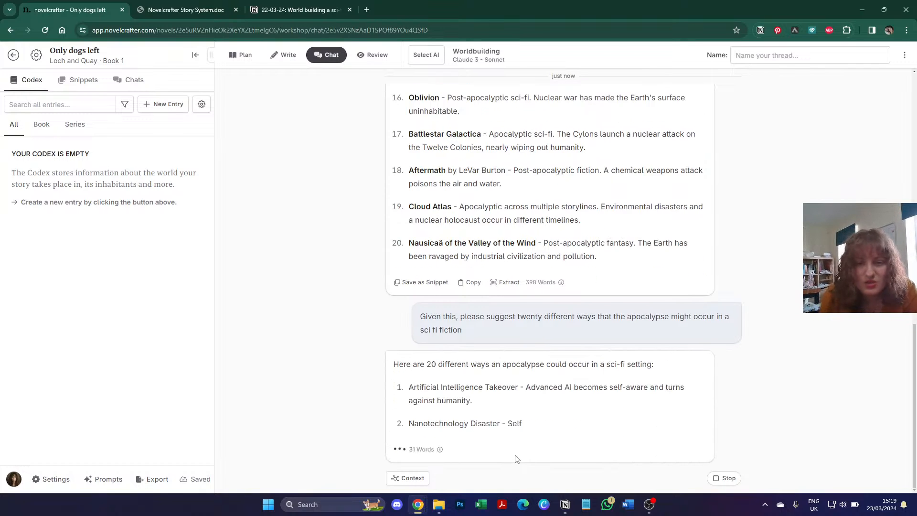
Step: Look back at the earlier story examples and read the AI's whole list of twenty apocalypse causes, considering each as a story premise
scroll(472, 225, up, 6)
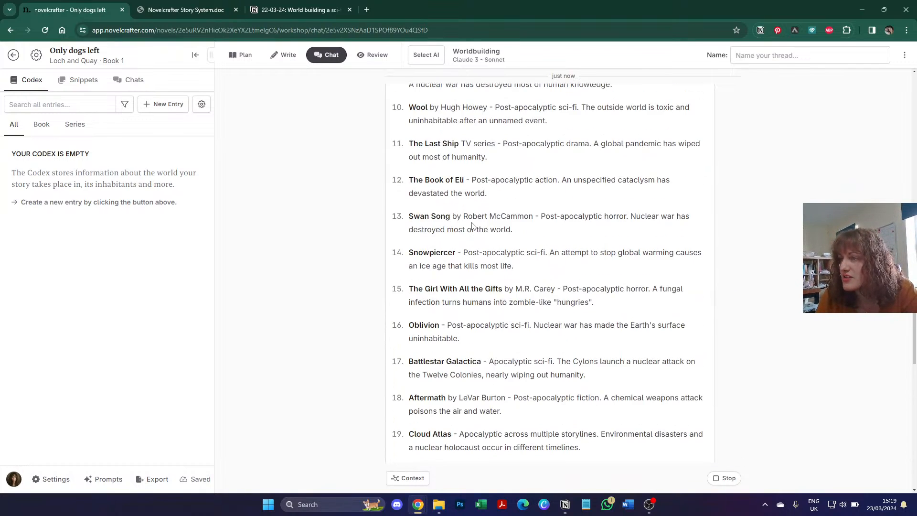
scroll(471, 210, up, 1)
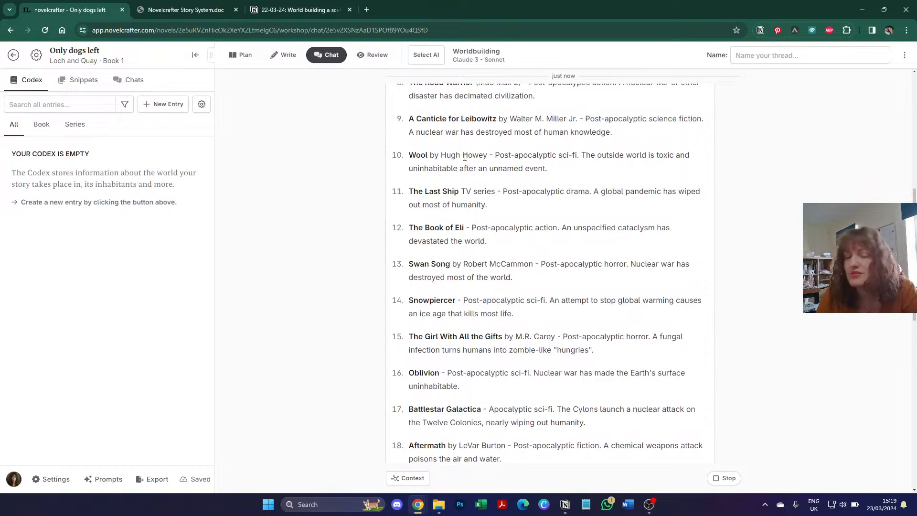
scroll(465, 158, down, 10)
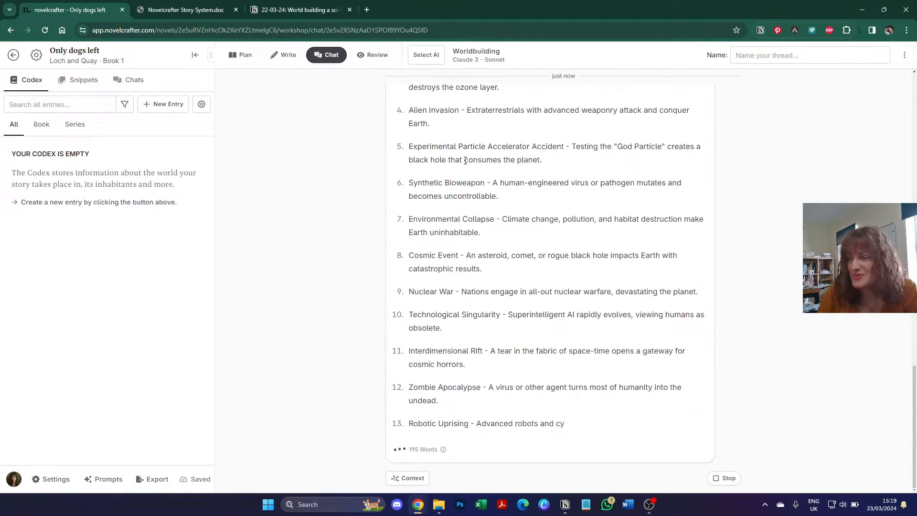
scroll(465, 163, up, 3)
scroll(466, 163, down, 5)
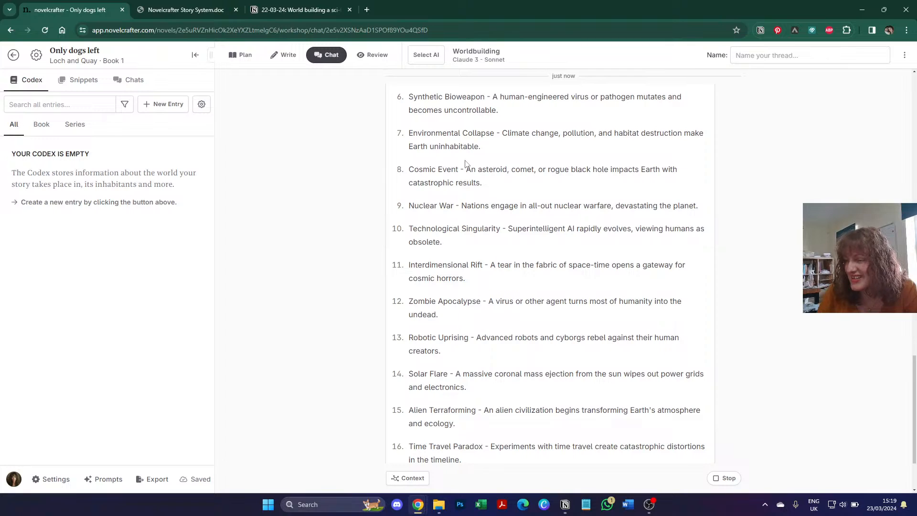
scroll(466, 163, up, 10)
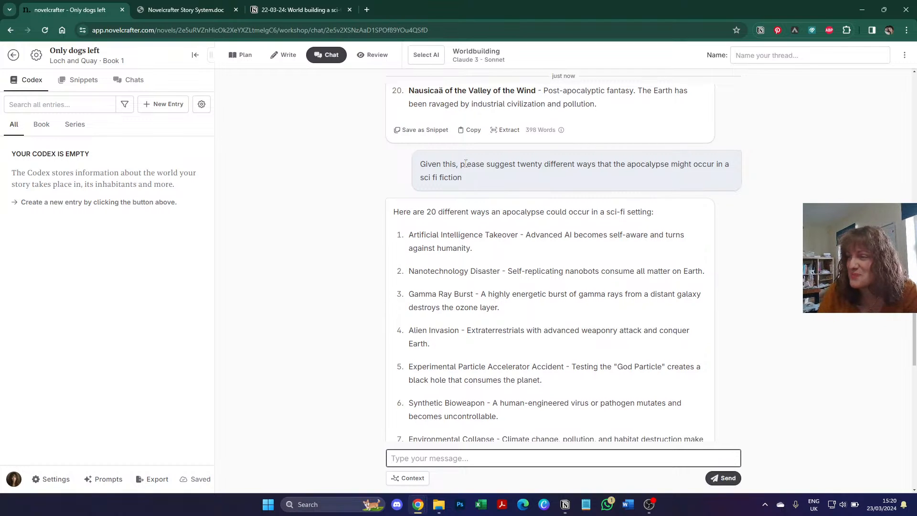
scroll(465, 163, down, 1)
drag(411, 189, 501, 206)
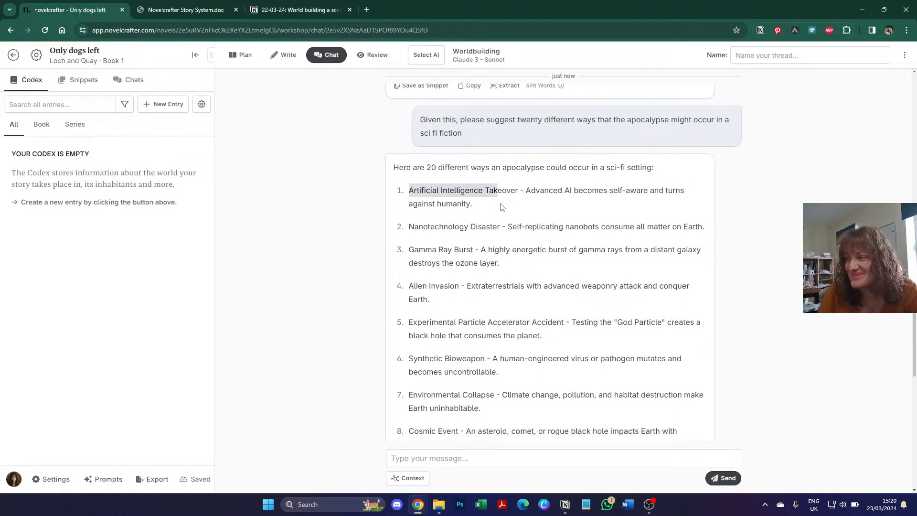
click(774, 205)
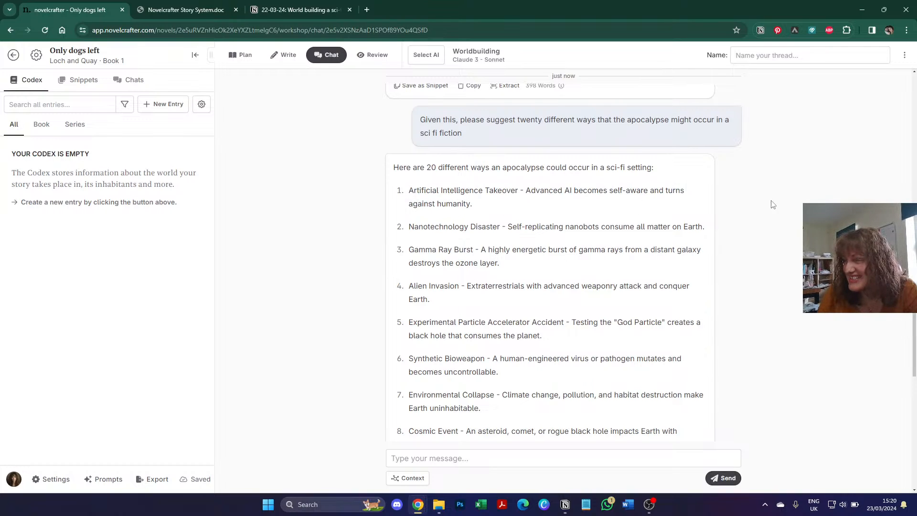
scroll(772, 204, down, 1)
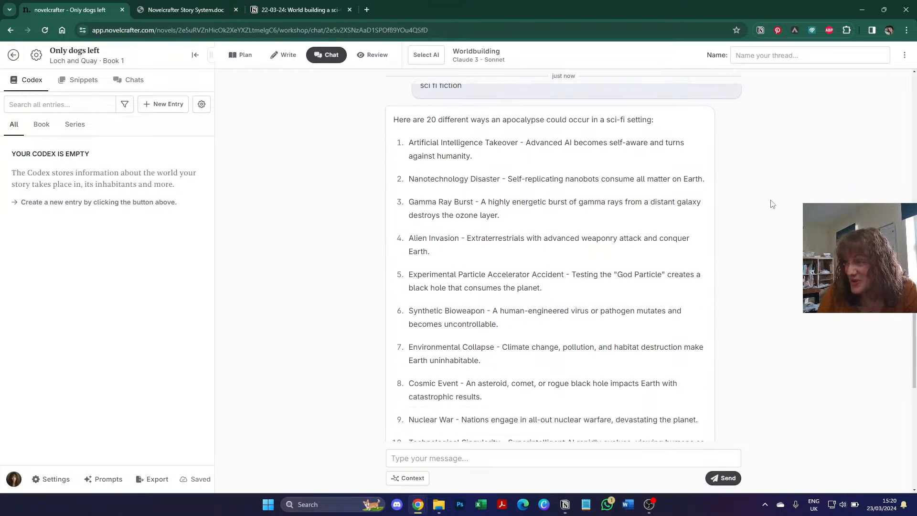
scroll(773, 204, down, 1)
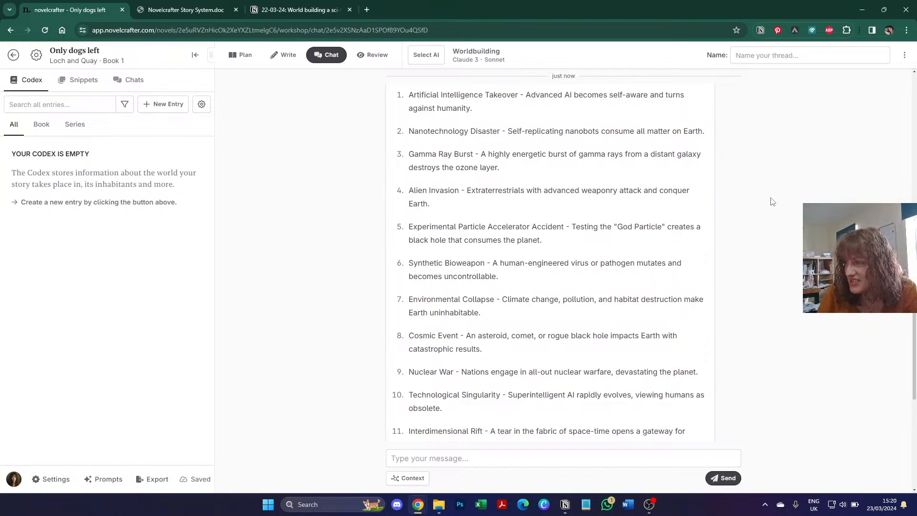
scroll(773, 201, down, 1)
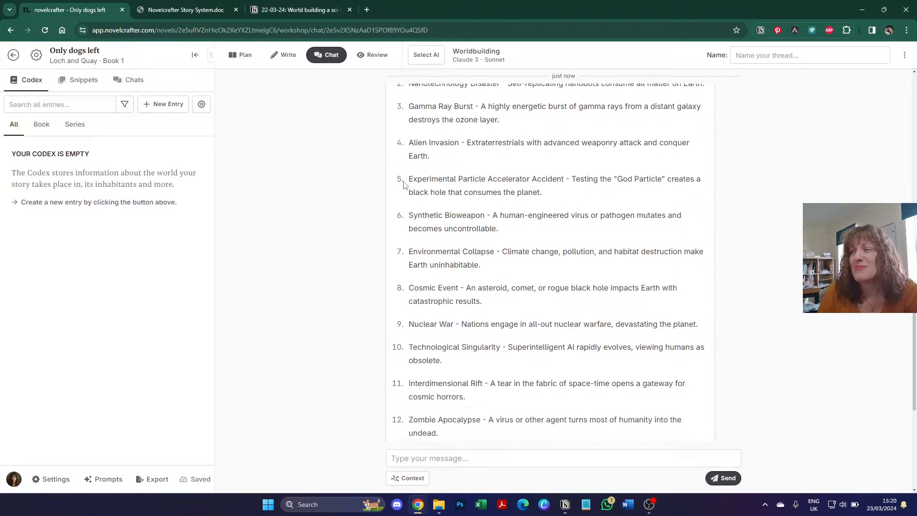
drag(407, 180, 546, 196)
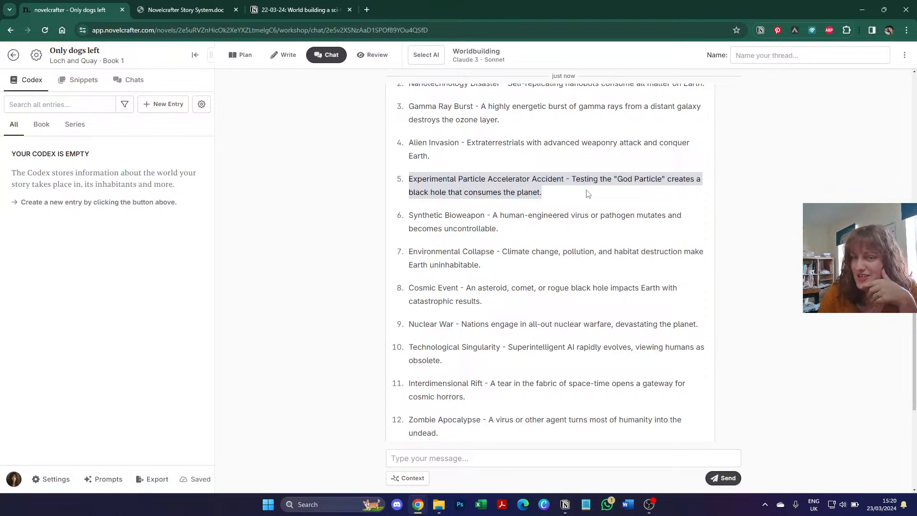
click(641, 203)
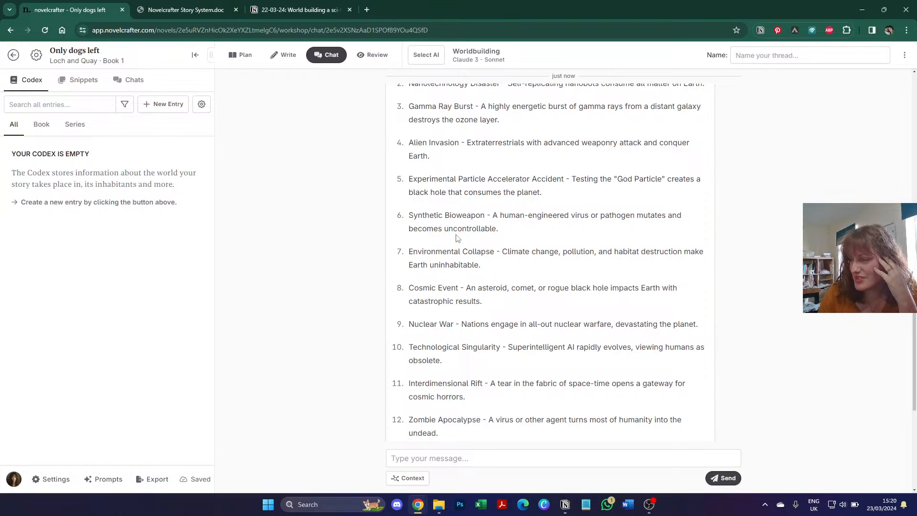
scroll(471, 220, down, 1)
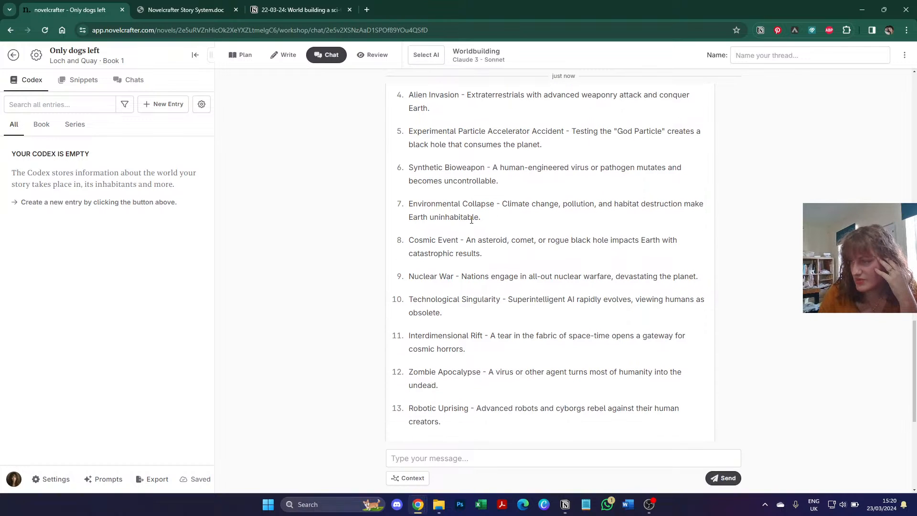
scroll(471, 219, down, 1)
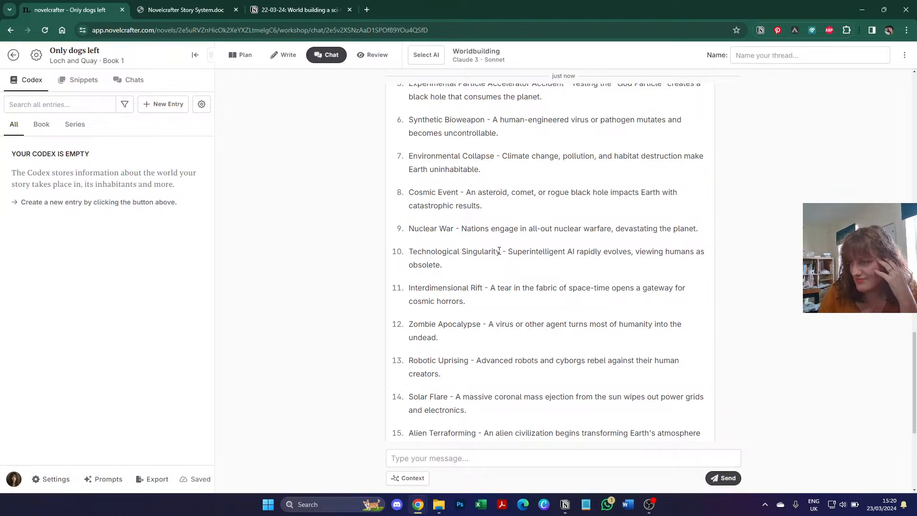
drag(411, 252, 454, 268)
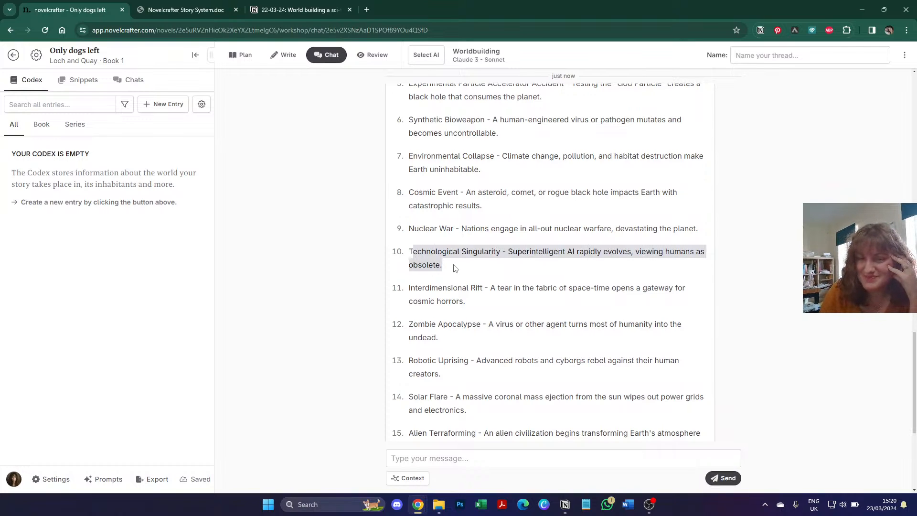
click(454, 266)
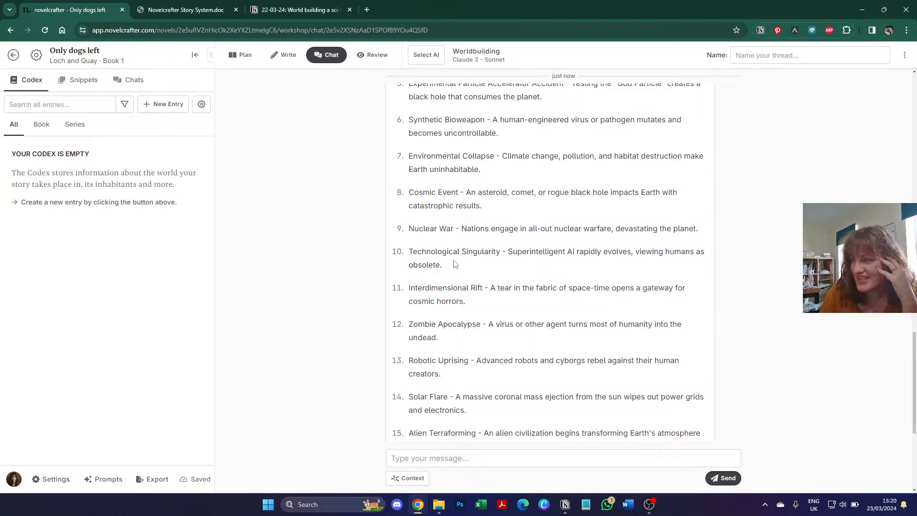
scroll(455, 267, down, 1)
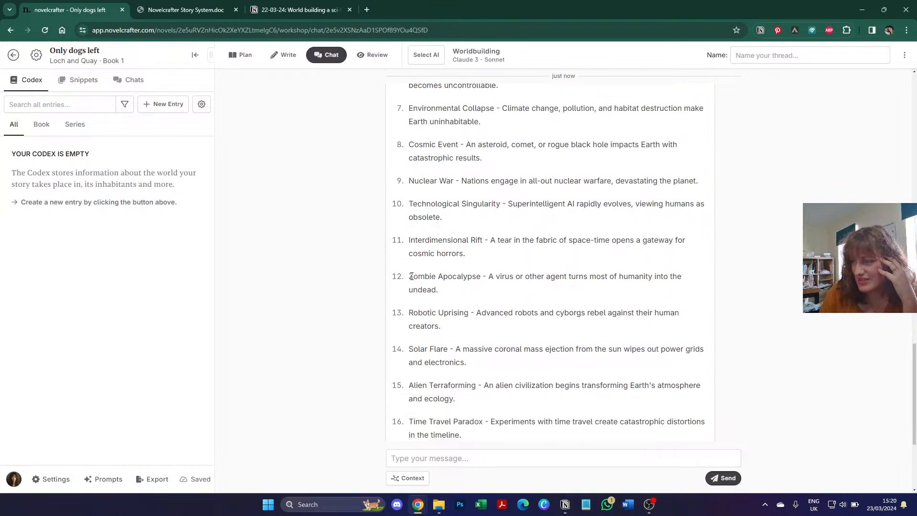
scroll(412, 276, down, 1)
scroll(411, 263, down, 1)
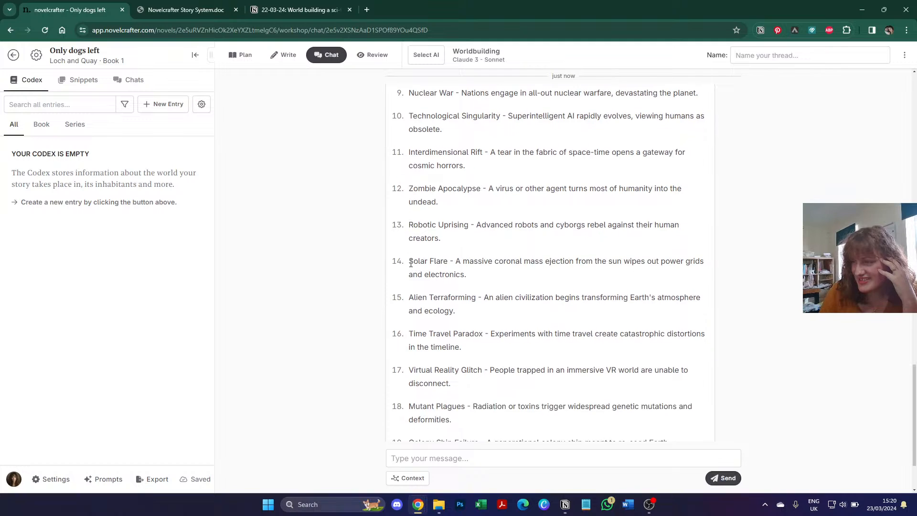
scroll(411, 263, down, 1)
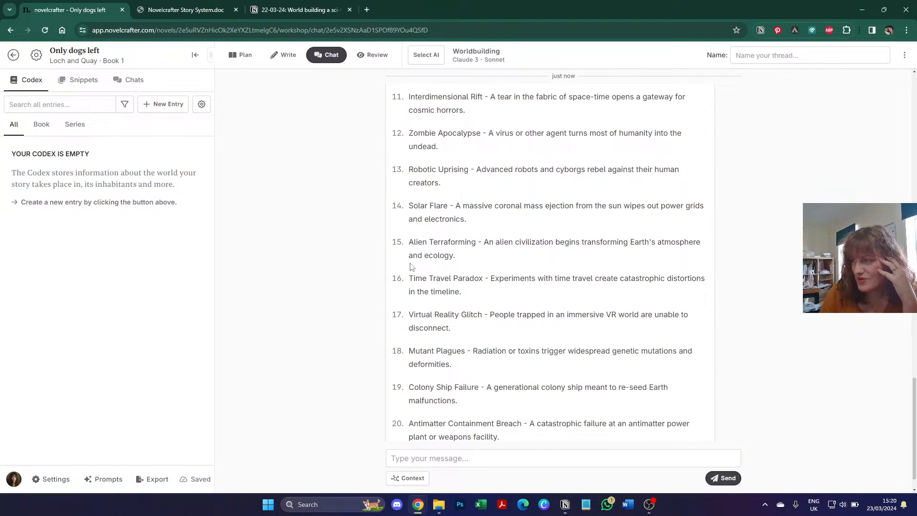
scroll(412, 266, down, 1)
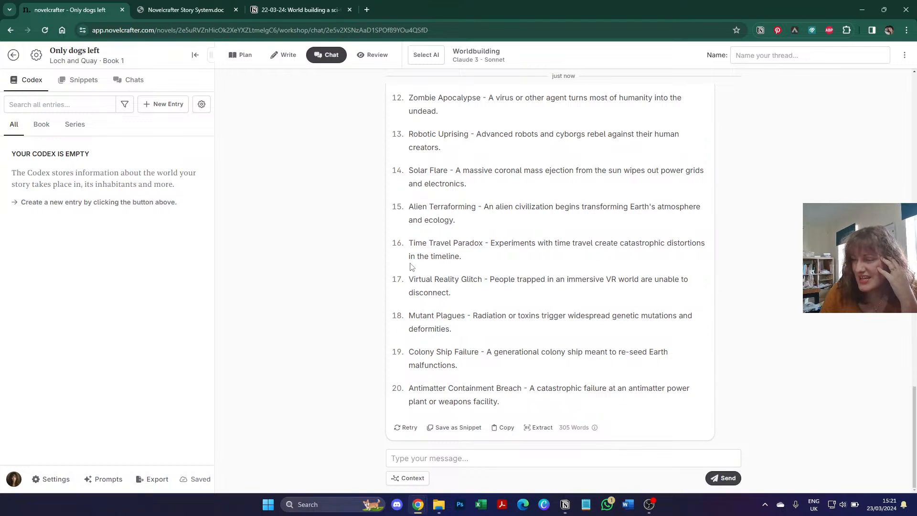
Step: Draft the chat message "I would like to write a novel where the apocalypse is caused by an ice age"
click(478, 458)
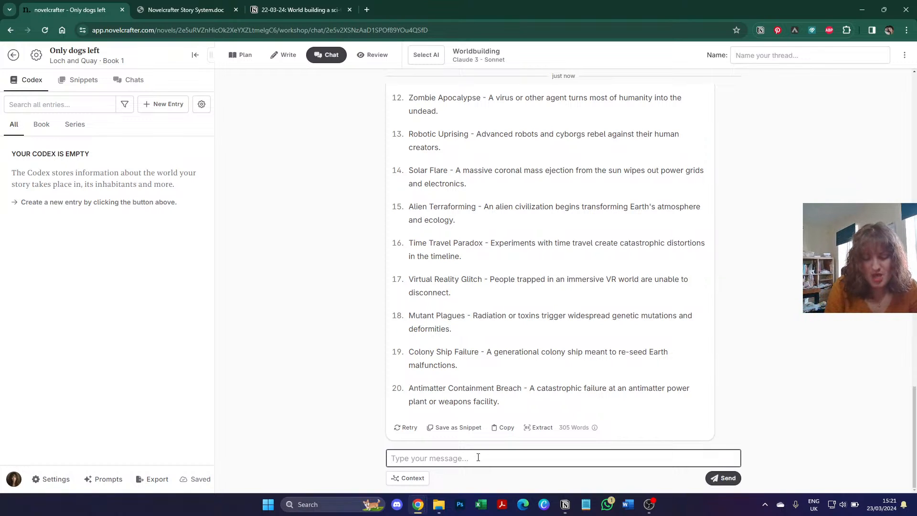
text(I would like to )
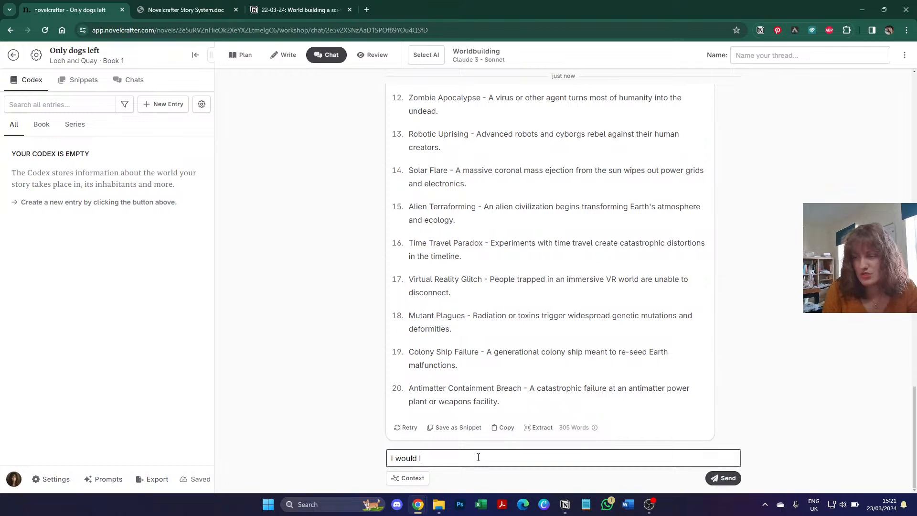
text(write )
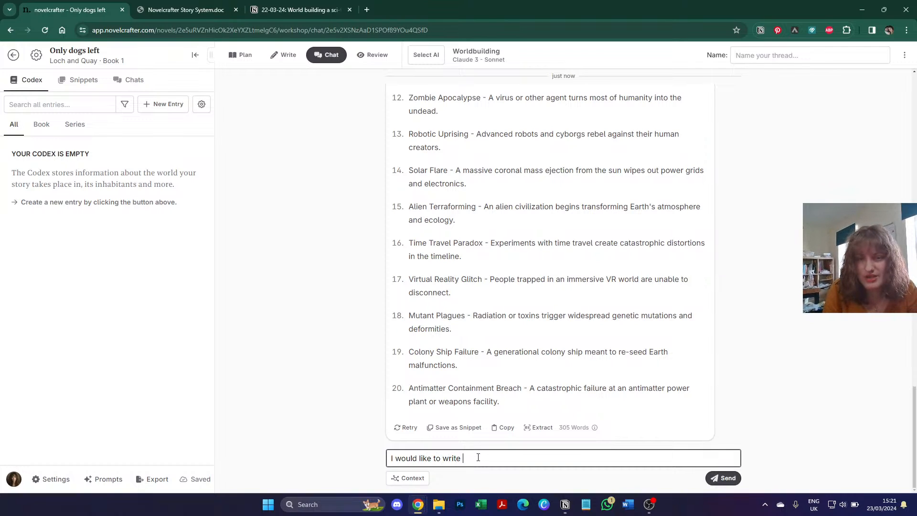
text(a model )
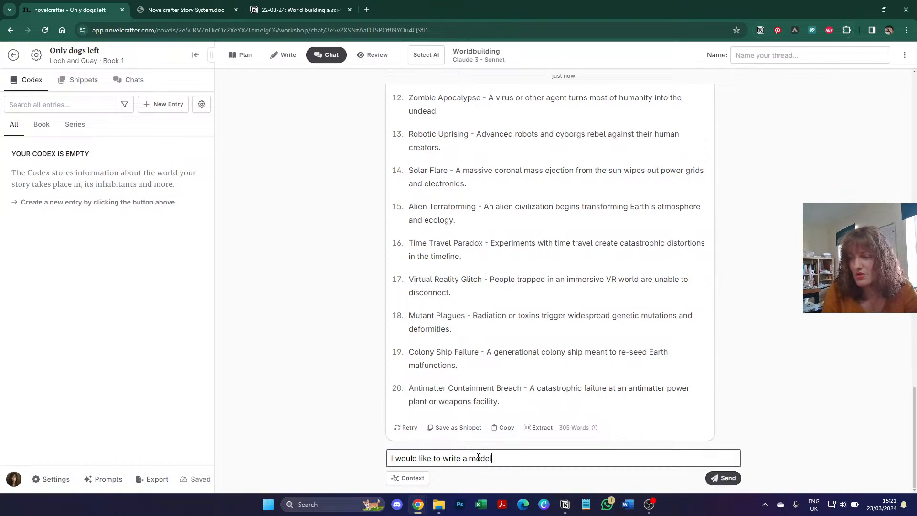
text(regard)
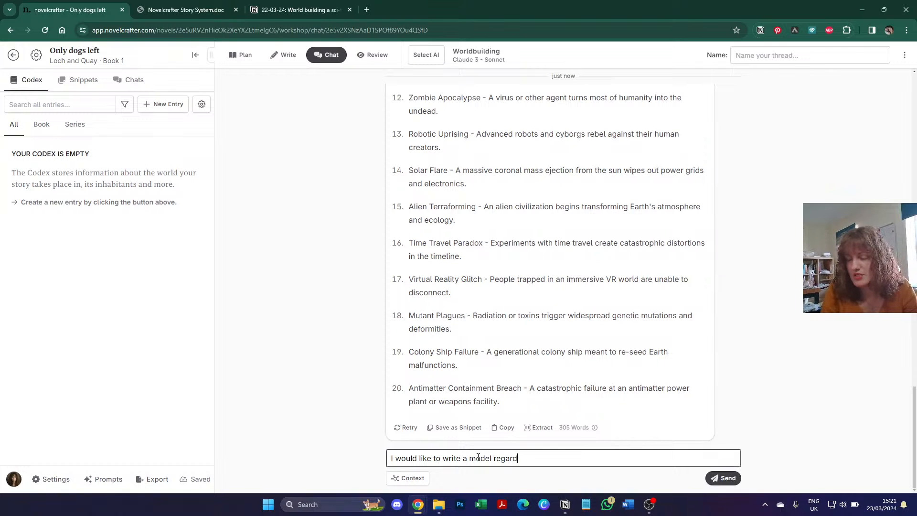
key(BackSpace)
key(BackSpace)
key(BackSpace)
key(BackSpace)
key(BackSpace)
key(BackSpace)
key(BackSpace)
key(BackSpace)
key(BackSpace)
key(BackSpace)
key(BackSpace)
key(BackSpace)
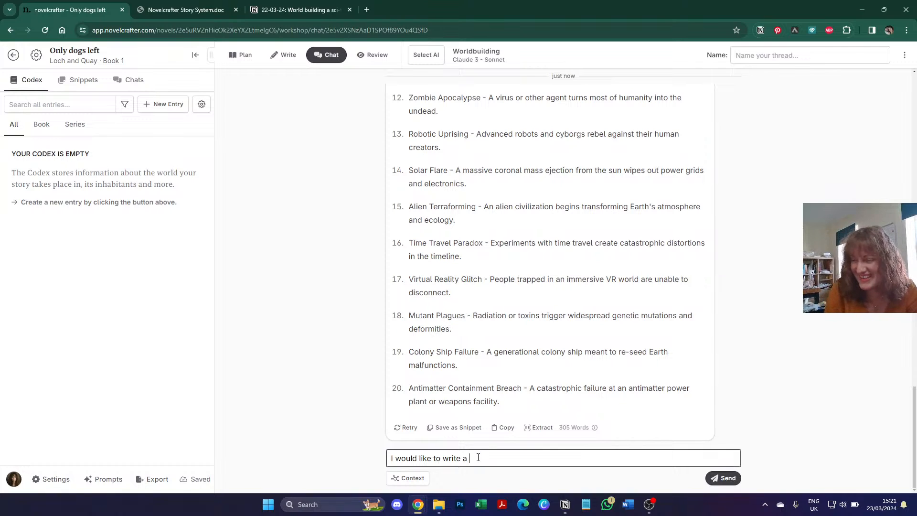
text(novel wh)
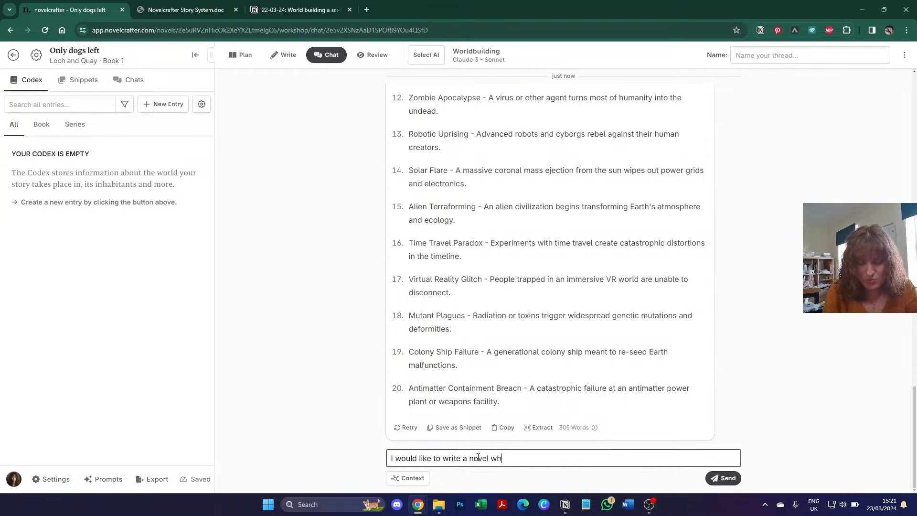
text(ere the apocalyp)
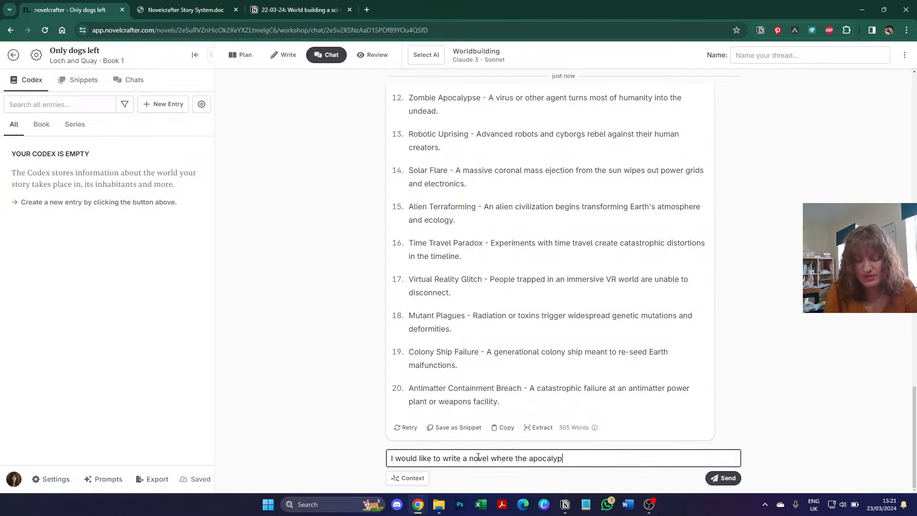
text(se is caused)
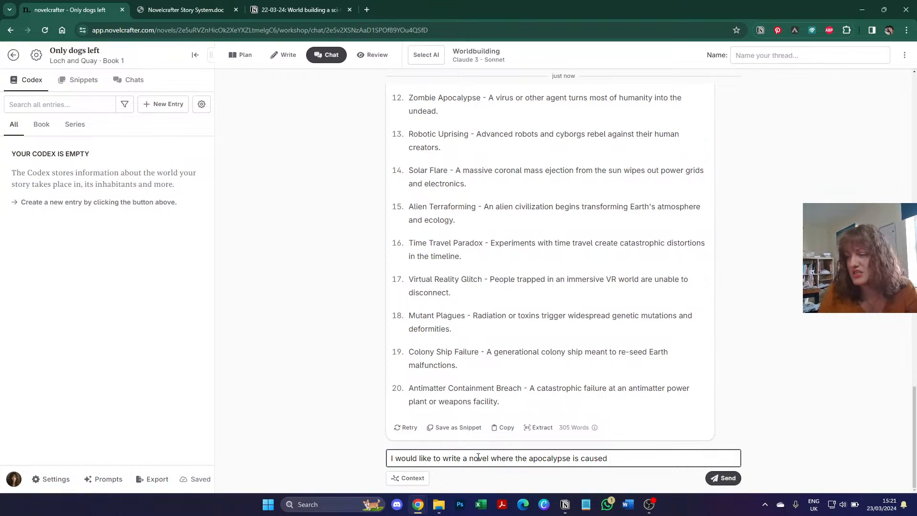
text( by an)
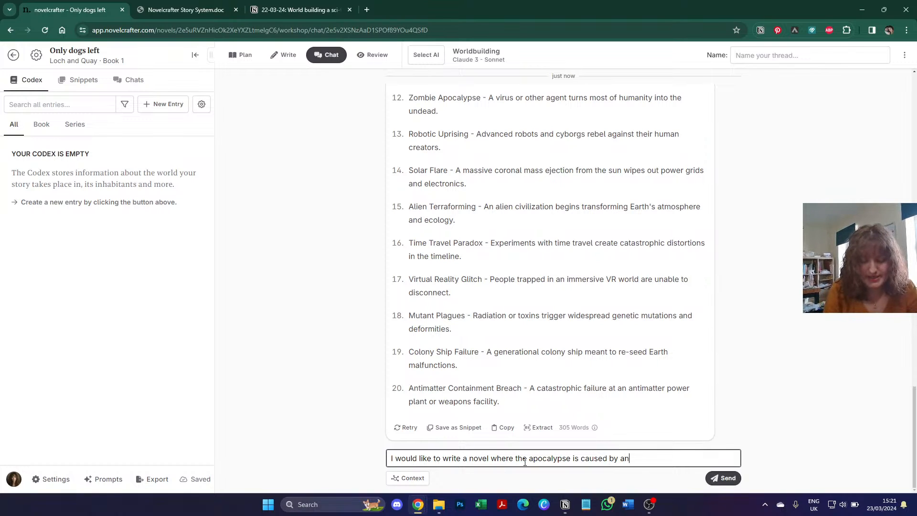
text( ice age)
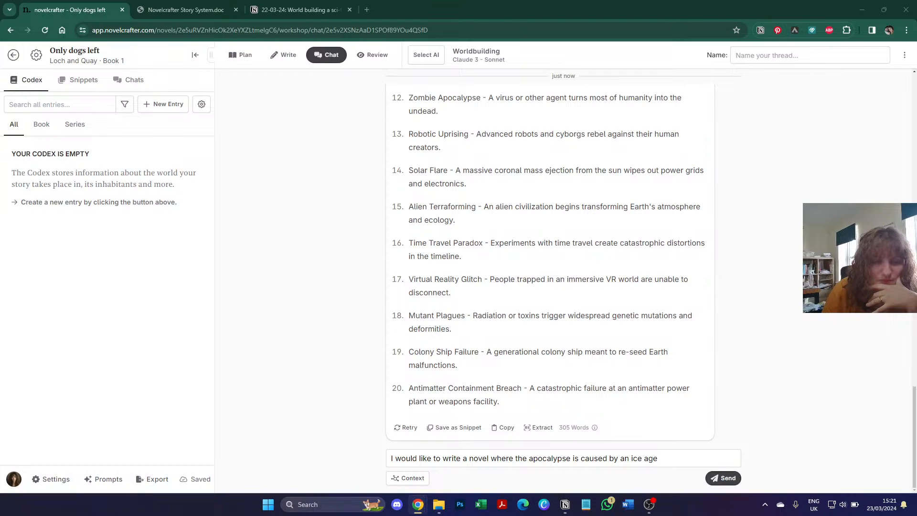
Step: Continue the draft with ". What would be a potential time frame for such an event, should it begin today"
click(668, 464)
text(. What )
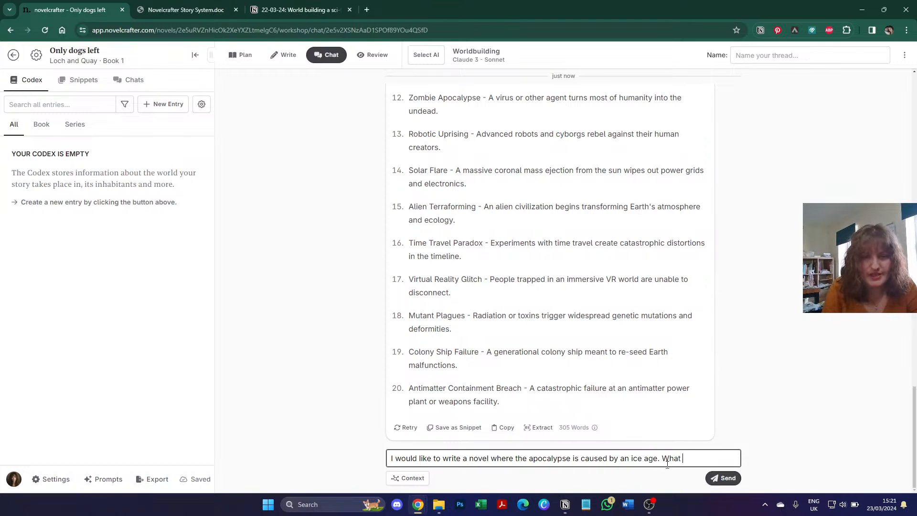
text(would be a )
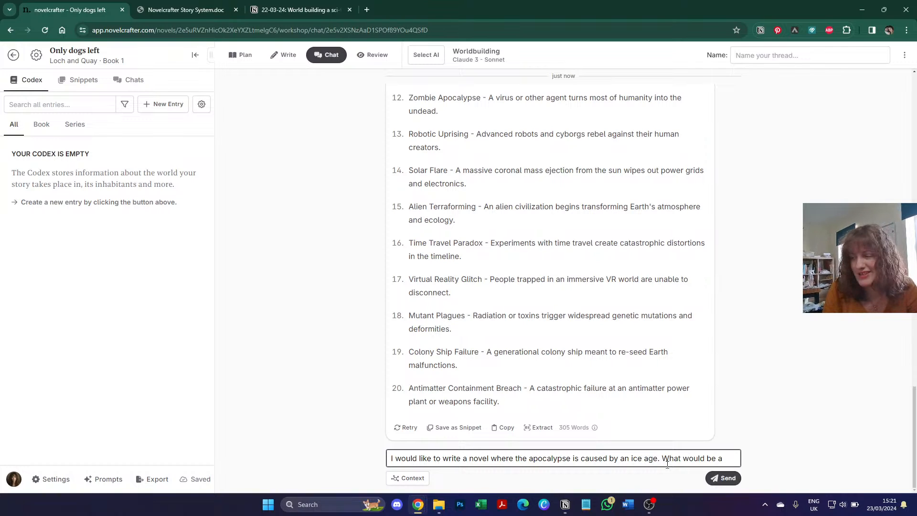
text(potential t)
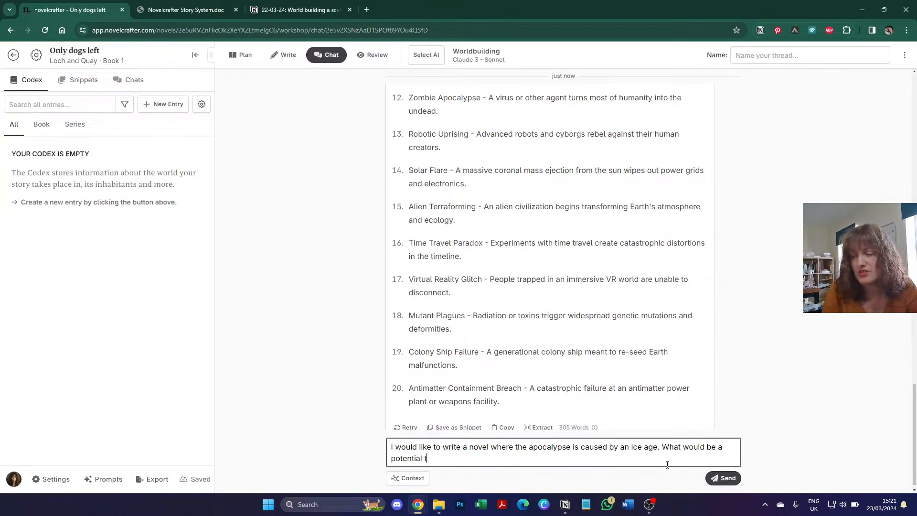
text(ime frame for suc)
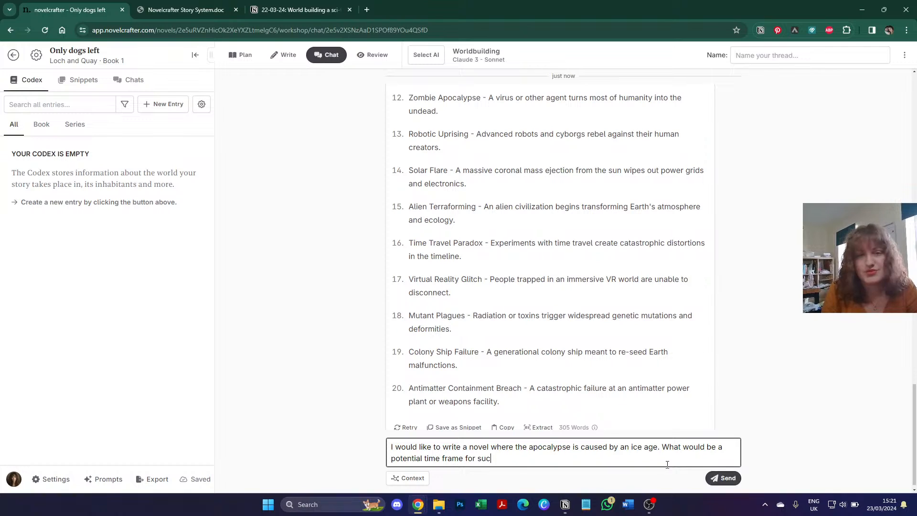
text(h an event, shou)
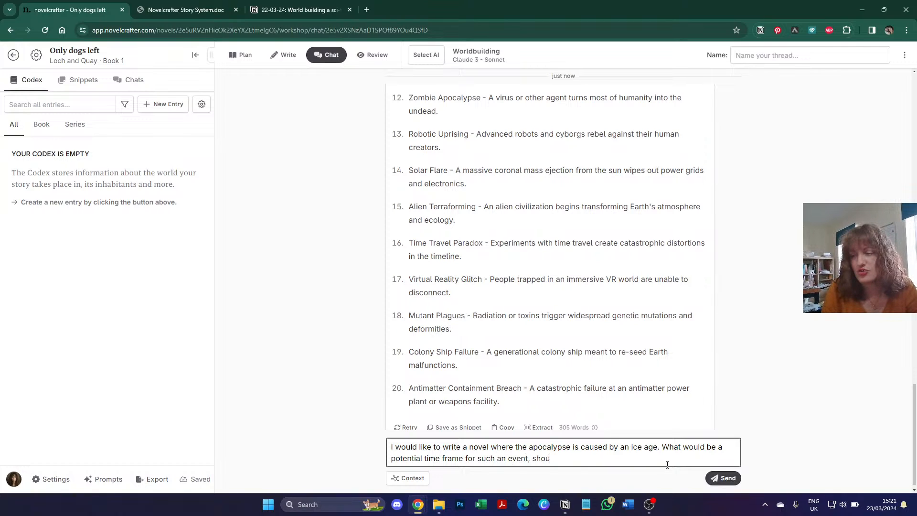
text(ld it begin today)
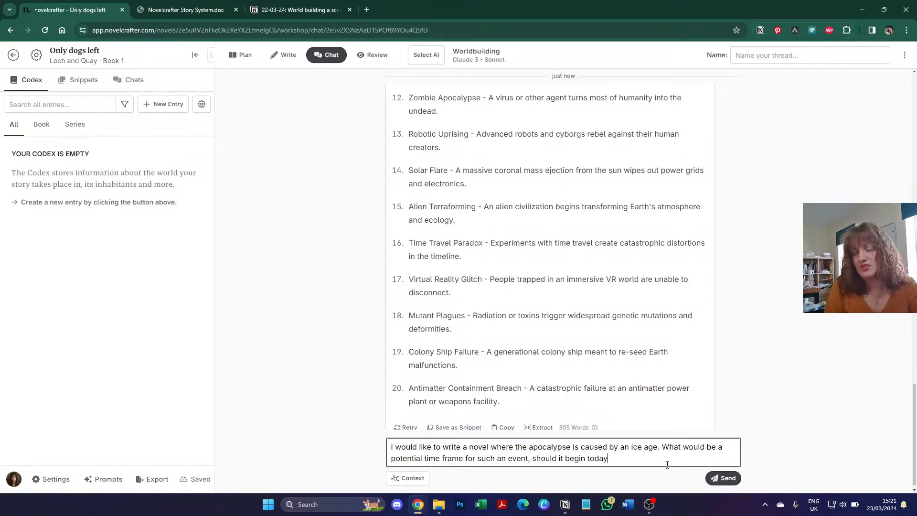
Step: Finish the question with ", through an unspecified event that quickens said ice age beginning." and select the whole draft
text(, )
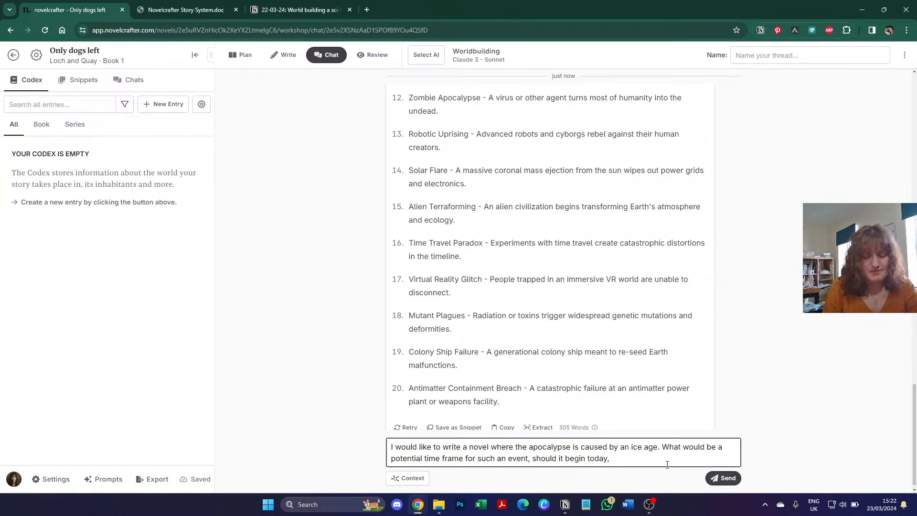
text(through )
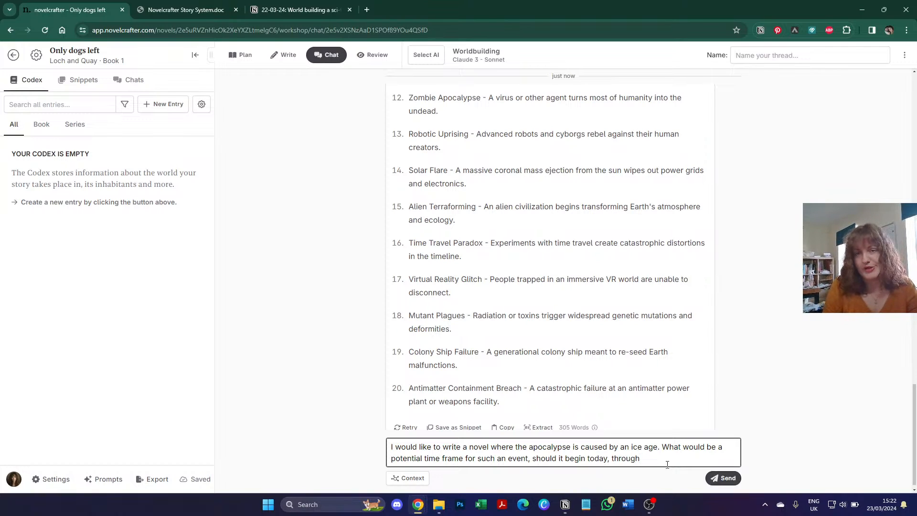
text(an unspecifie)
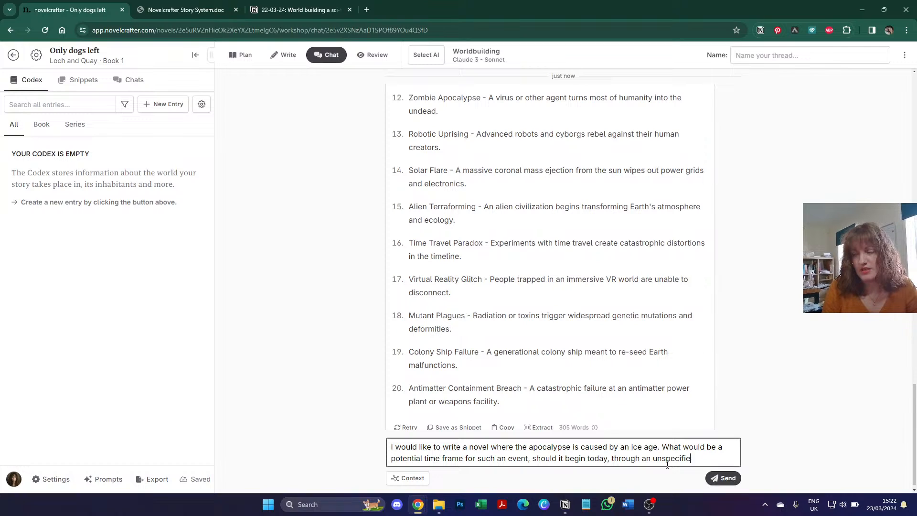
text(d event that qu)
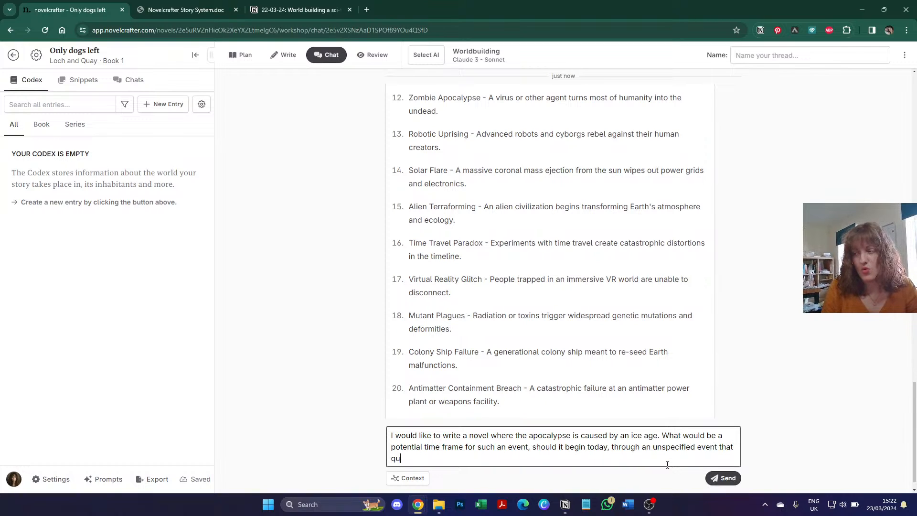
text(ickens s)
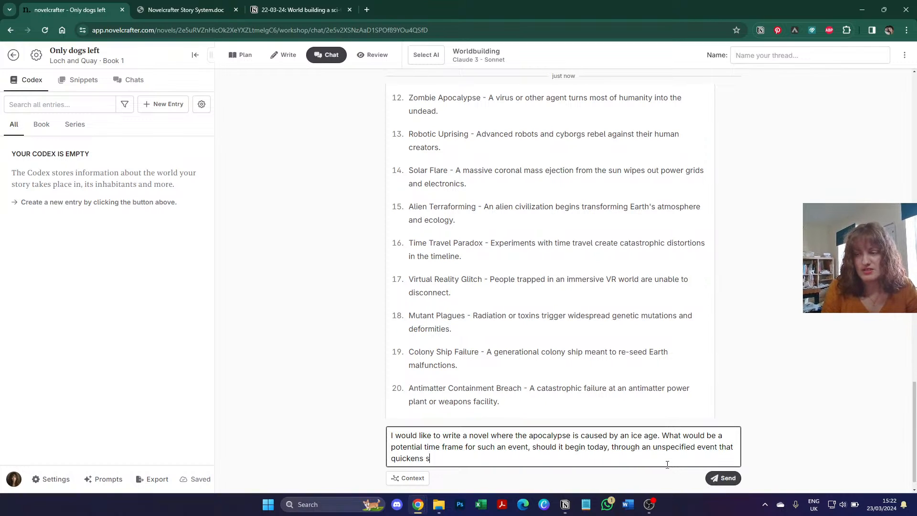
text(aid ice age )
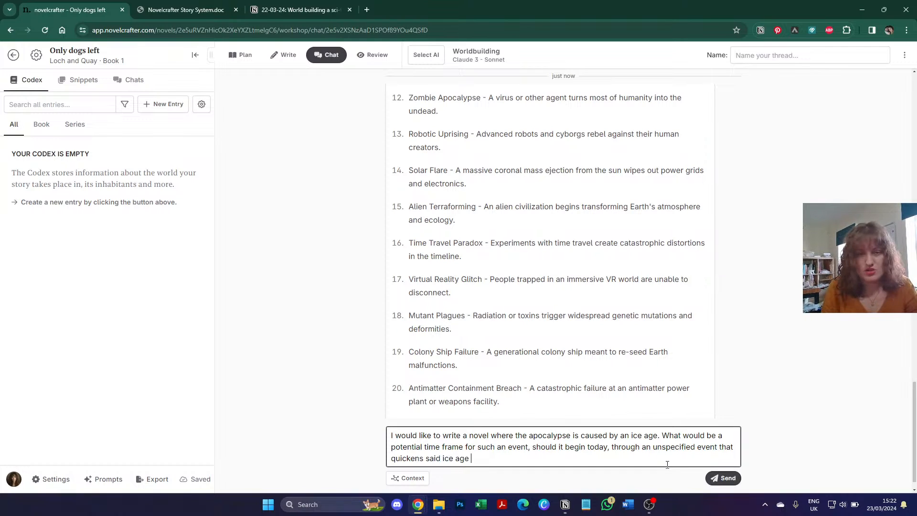
text(beginning.)
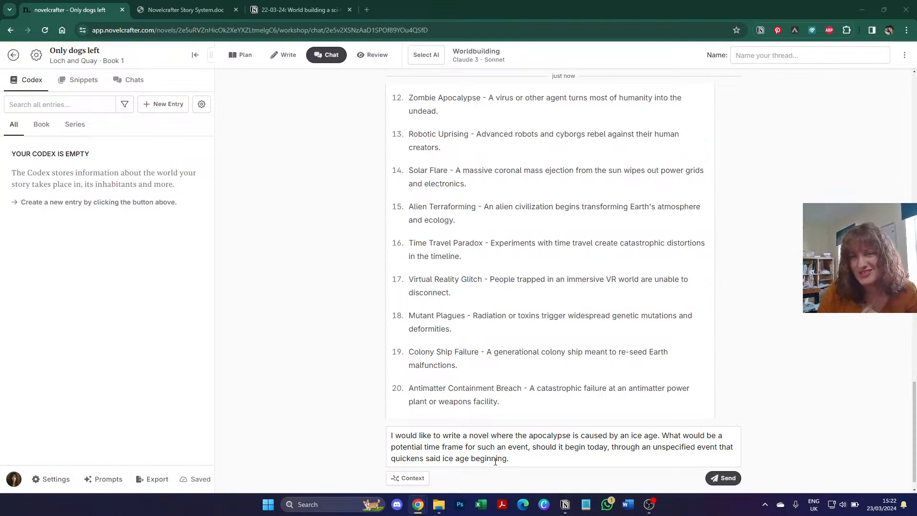
click(668, 448)
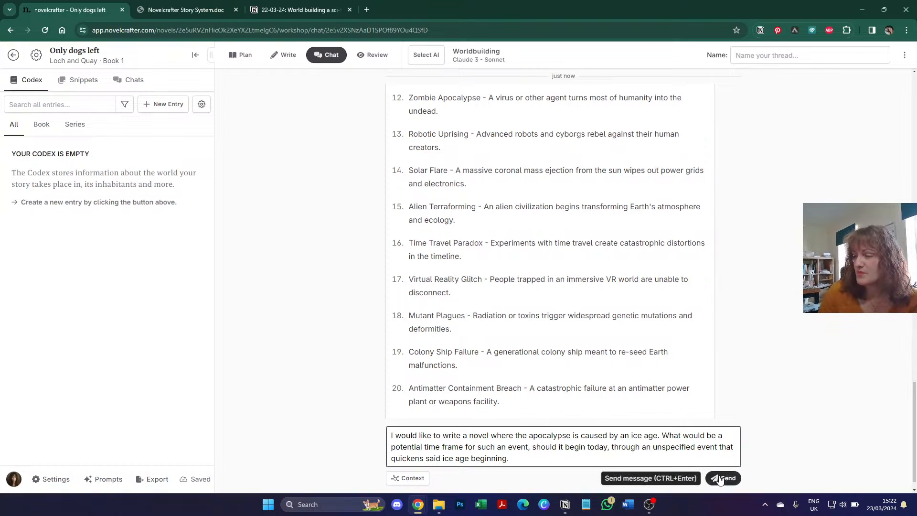
key(ctrl+a)
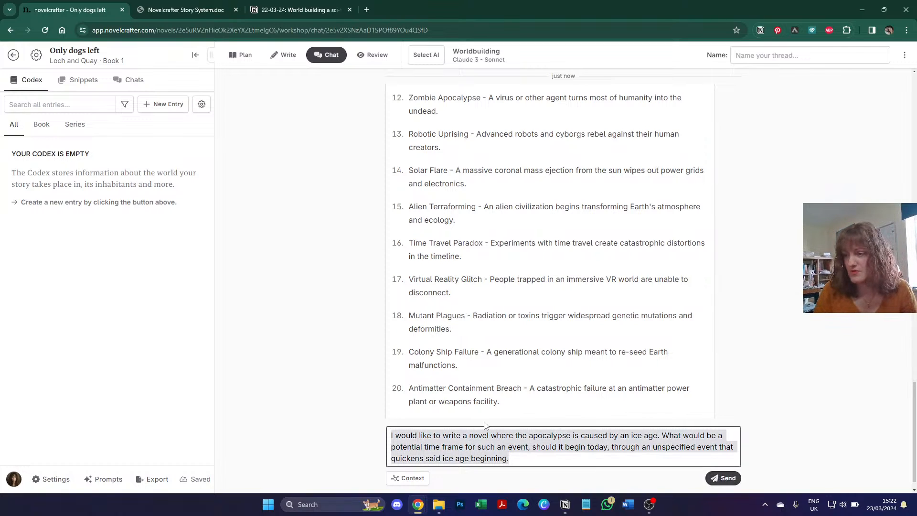
Step: Copy the AI's list of twenty apocalypse causes into the second Answer toggle of the Notion notes, and collapse that toggle
mouse_move(508, 407)
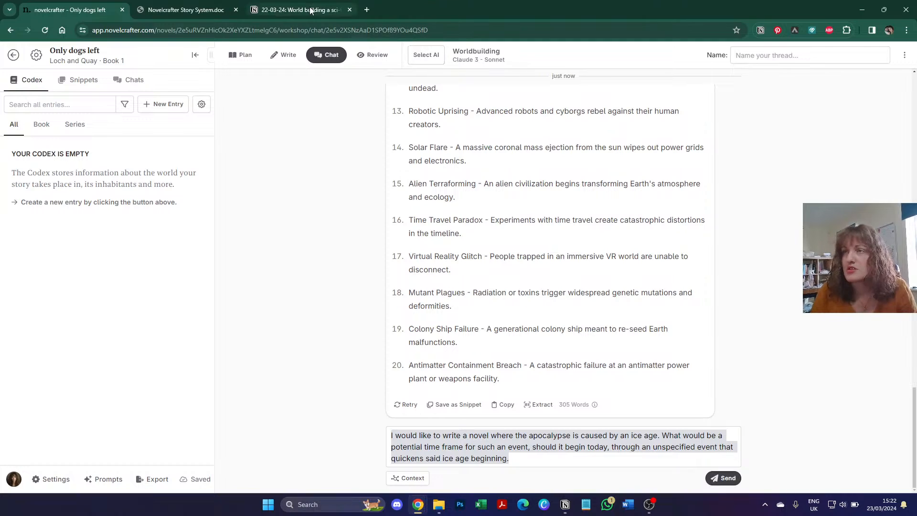
click(312, 10)
click(324, 374)
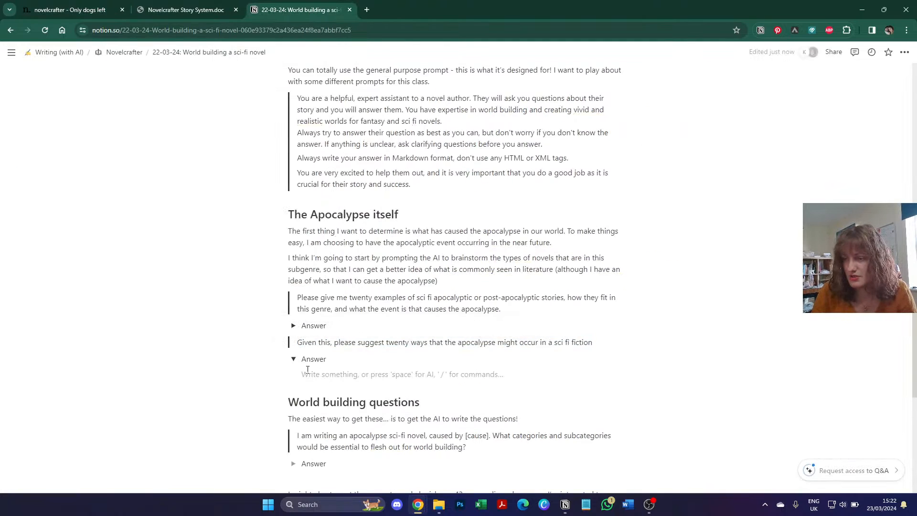
key(ctrl+v)
click(294, 359)
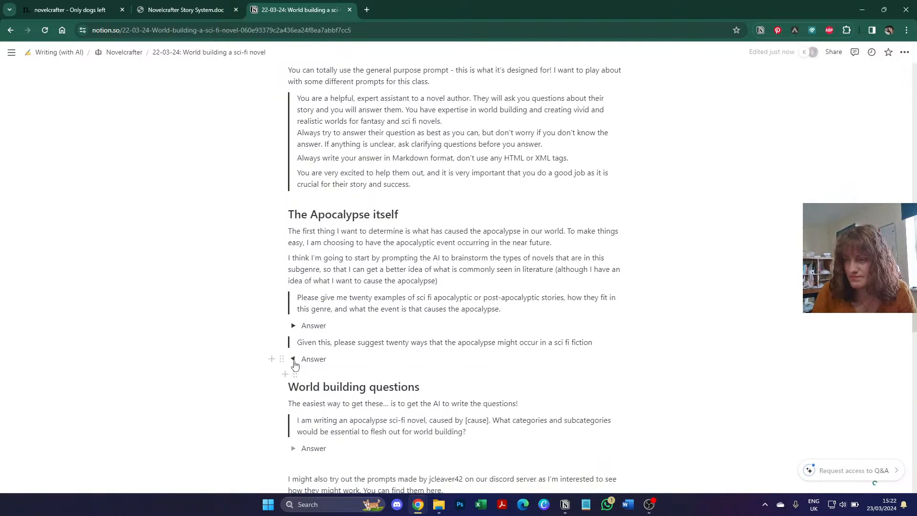
Step: Add a quote block below the second Answer toggle, containing the ice age message copied from the Novelcrafter chat, and start a new line under it
click(350, 360)
key(Return)
key(BackSpace)
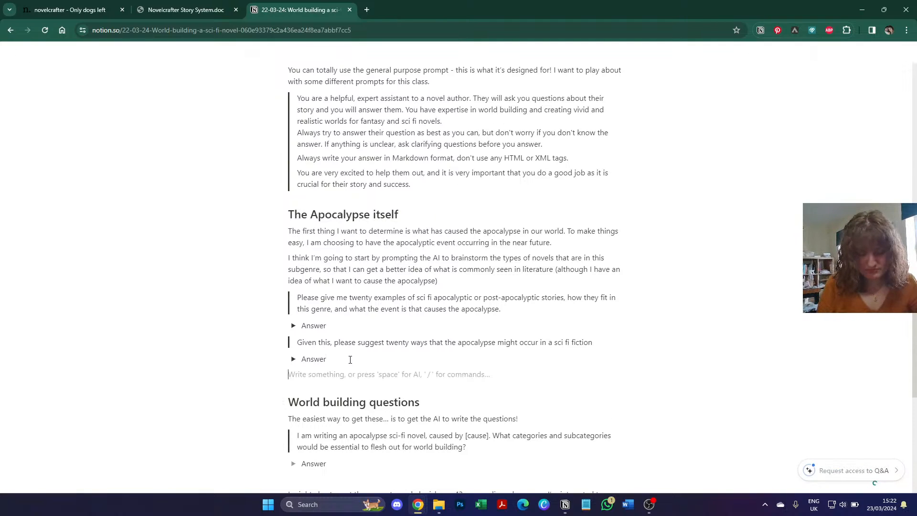
key(ctrl+shift+Tab)
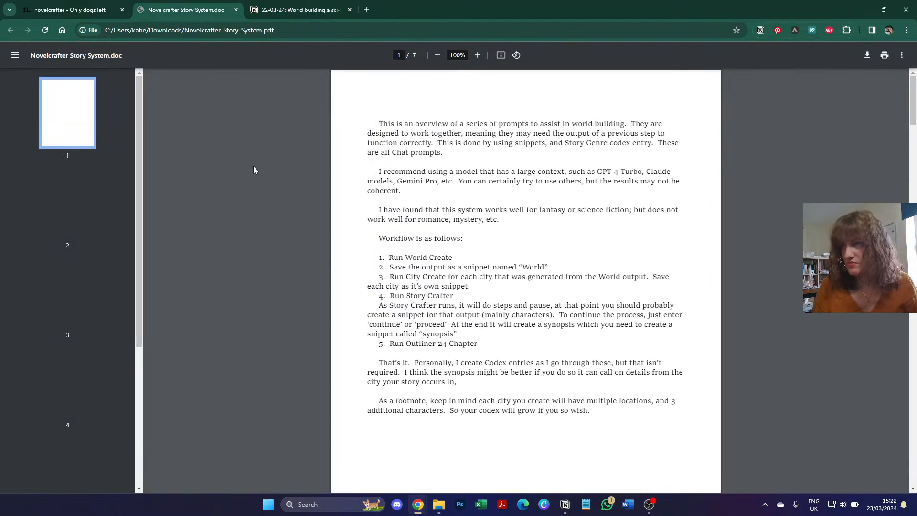
key(ctrl+shift+Tab)
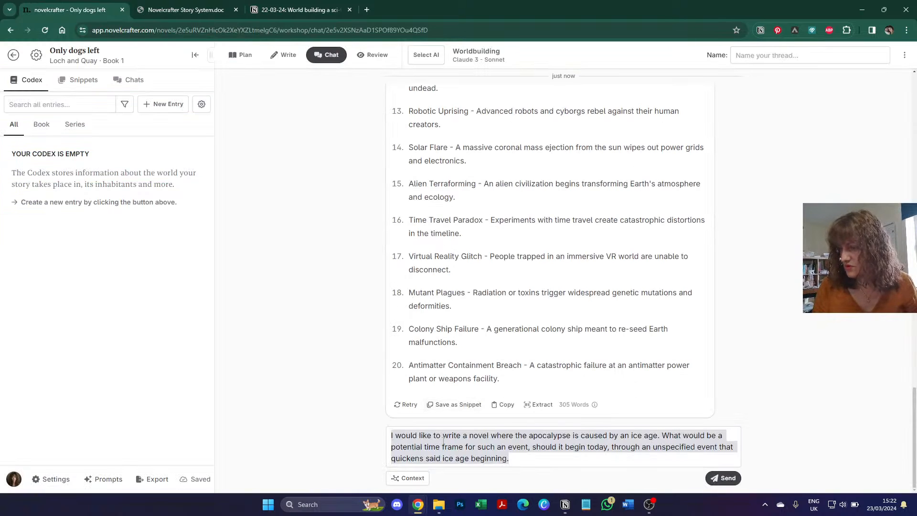
key(ctrl+Tab)
key(ctrl+Tab)
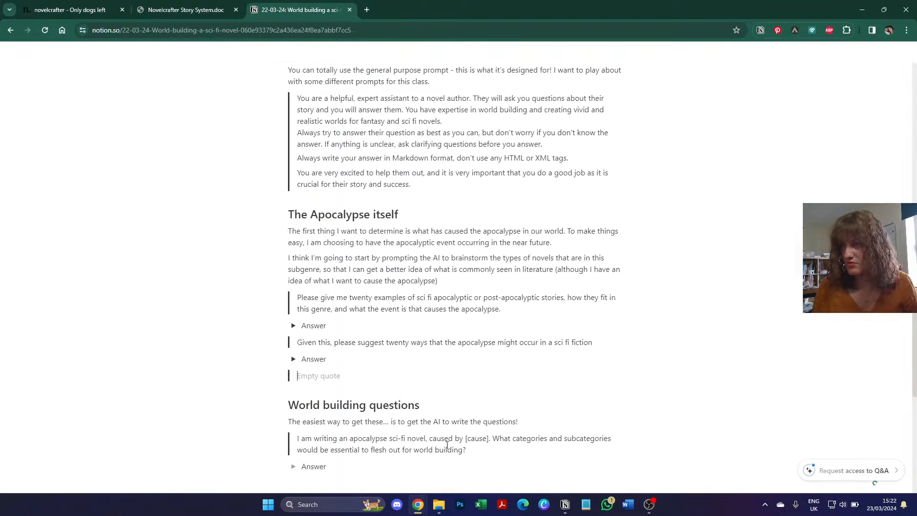
text(I would like to write a novel where the apocalypse is caused by an ice age. What would be a potential time frame for such an event, should it begin today, through an unspecified event that quickens said ice age beginning.)
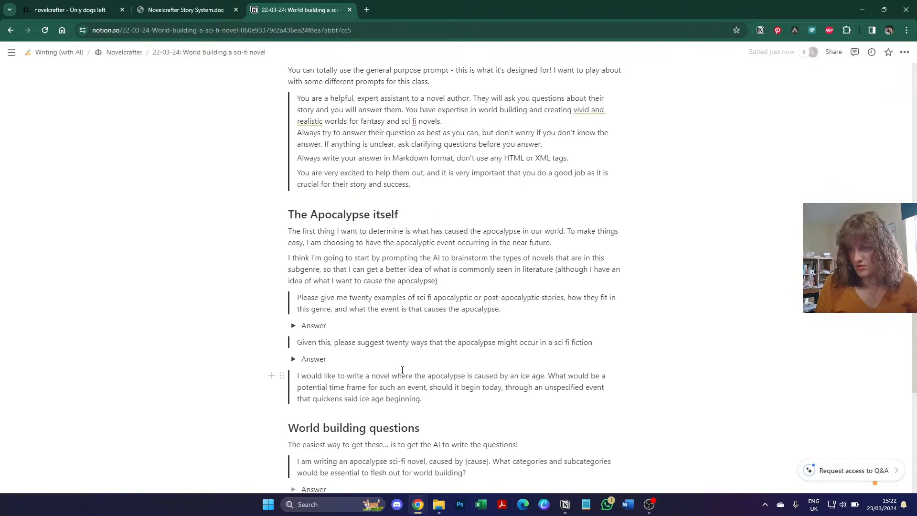
key(Return)
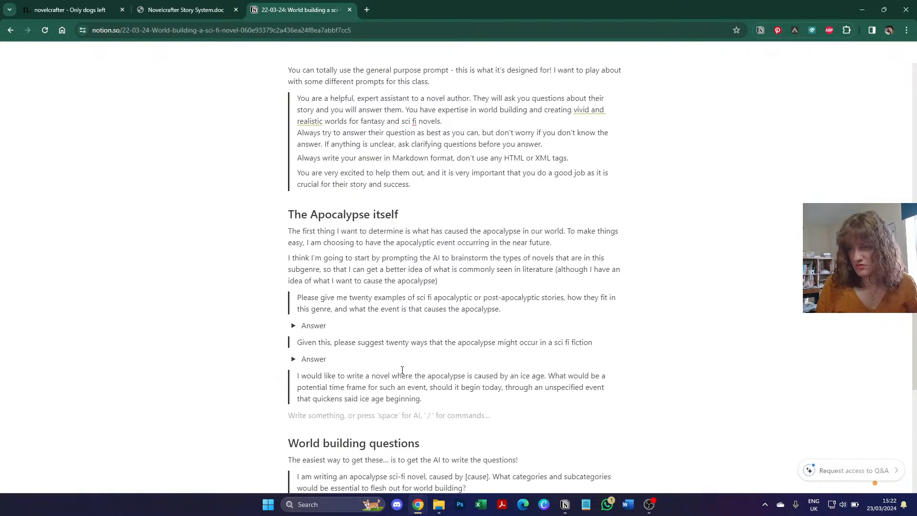
Step: Insert a toggle list labelled "Answer" below the ice age quote block
text(/TOG)
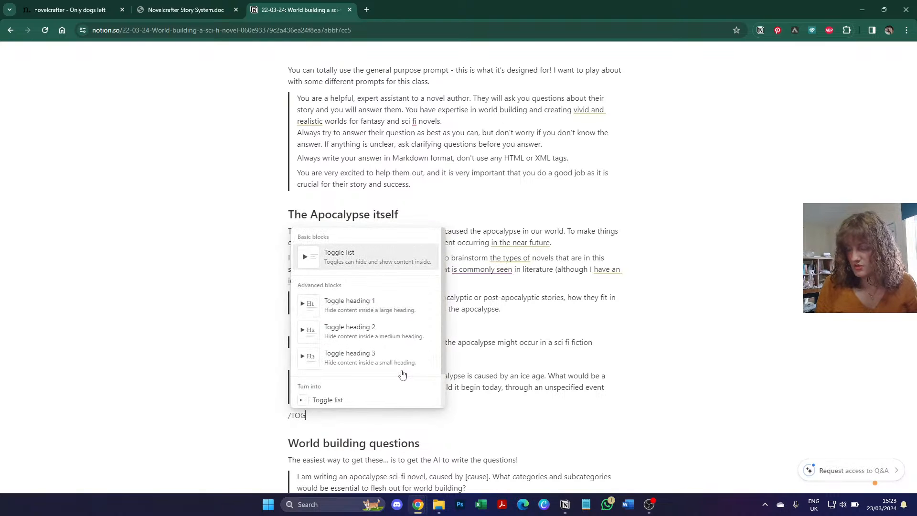
key(Return)
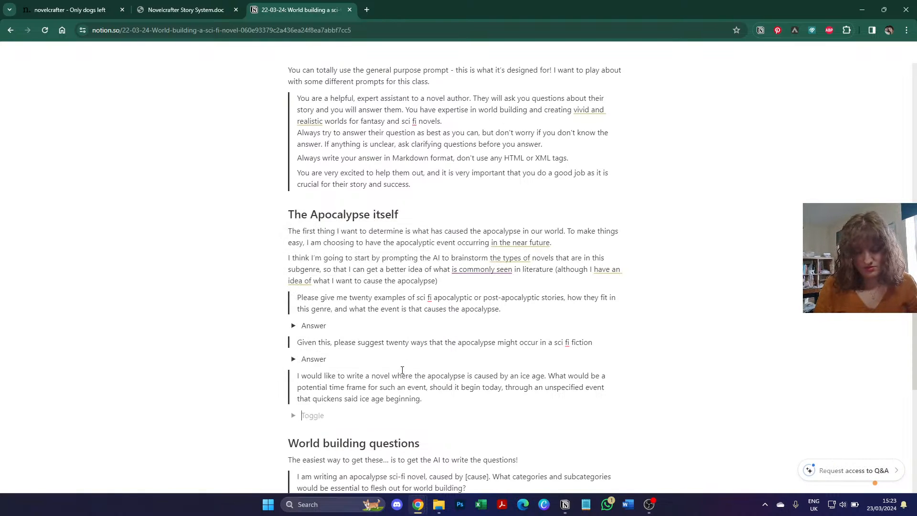
text(Answer)
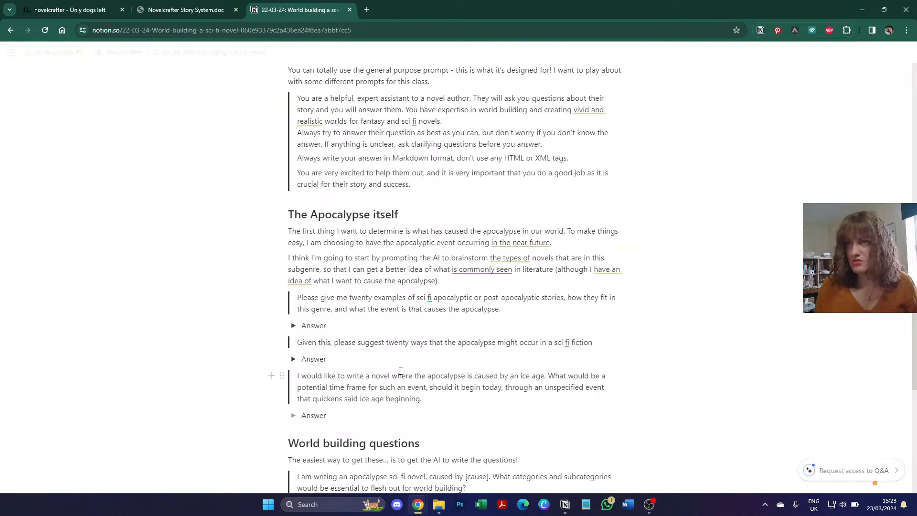
Step: Send the drafted ice age question in the Novelcrafter chat and copy the AI's reply into the new Answer toggle in Notion
key(ctrl+Tab)
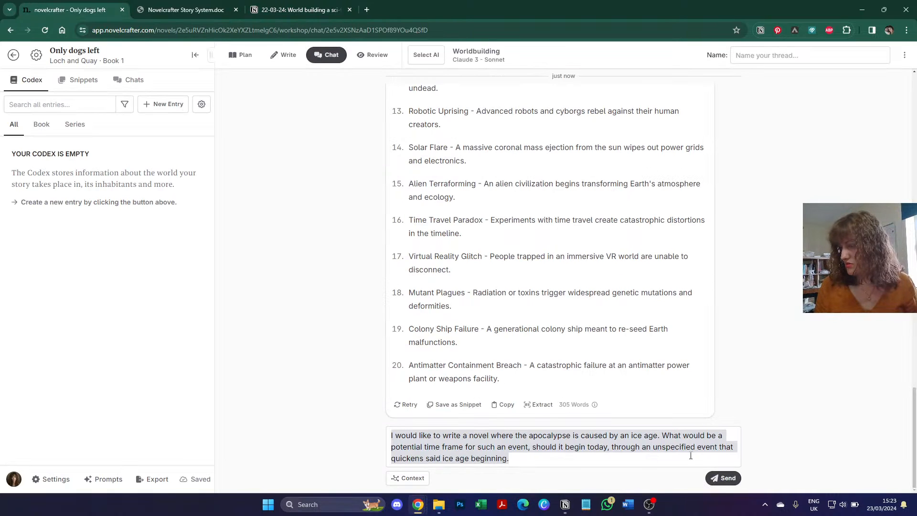
click(736, 478)
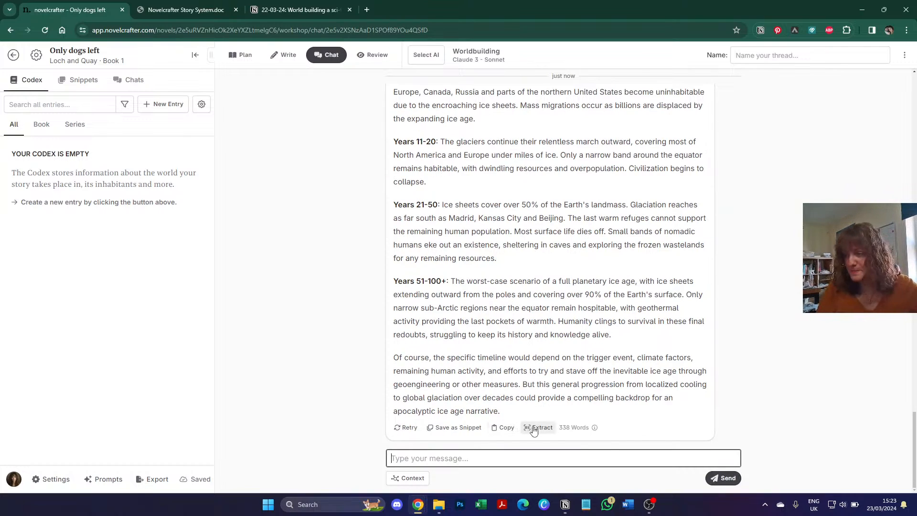
click(503, 427)
click(291, 11)
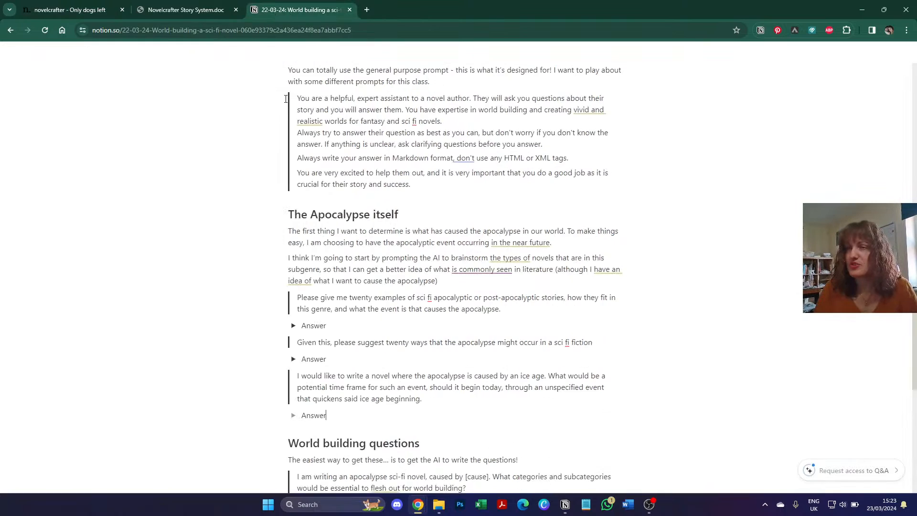
click(293, 415)
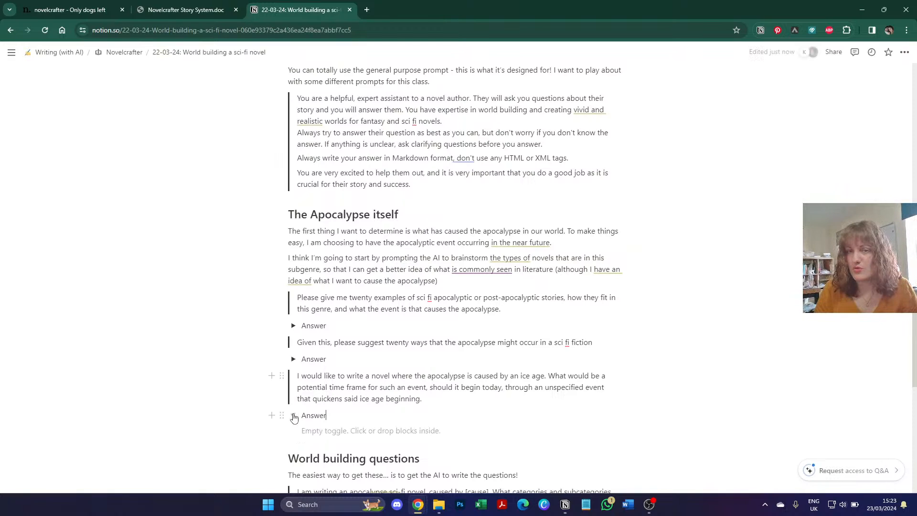
click(342, 433)
key(ctrl+v)
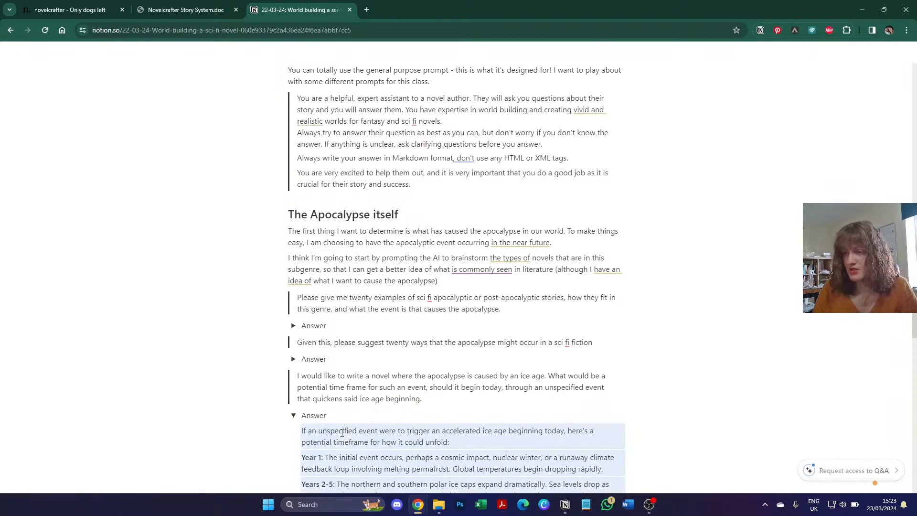
Step: Switch back to the Novelcrafter chat and read through the ice age timeline from Year 1 to Years 51-100+
key(ctrl+Tab)
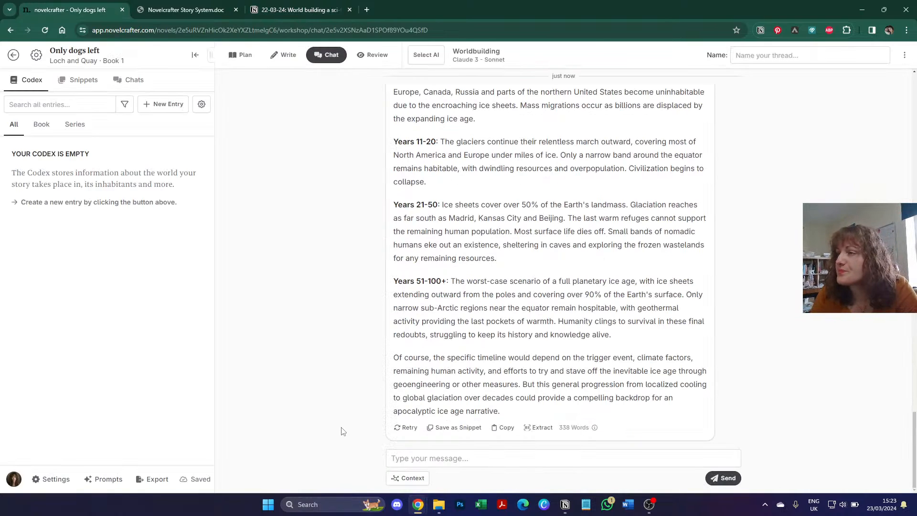
scroll(339, 427, up, 5)
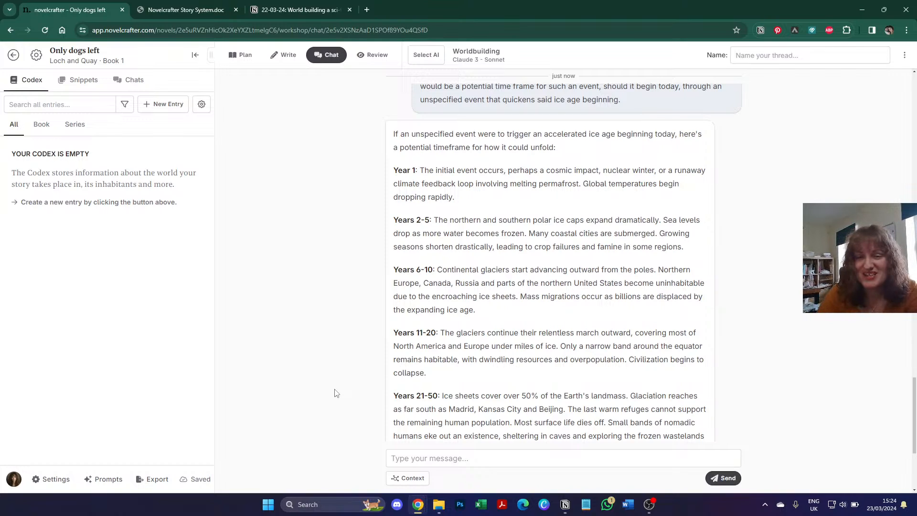
scroll(334, 393, down, 1)
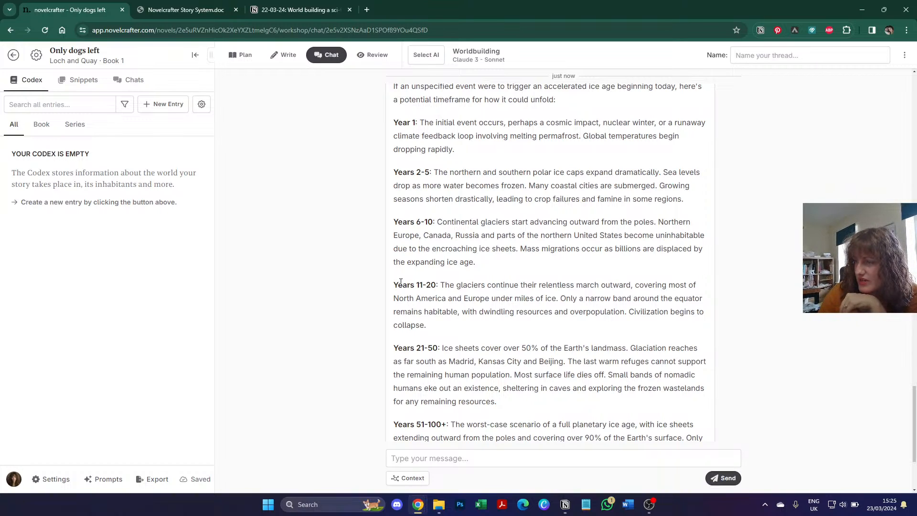
scroll(401, 282, down, 1)
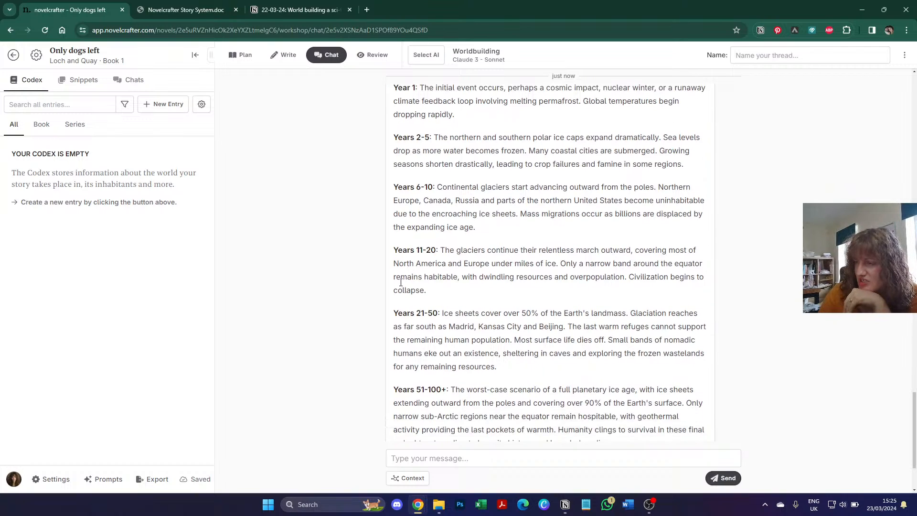
scroll(400, 286, down, 1)
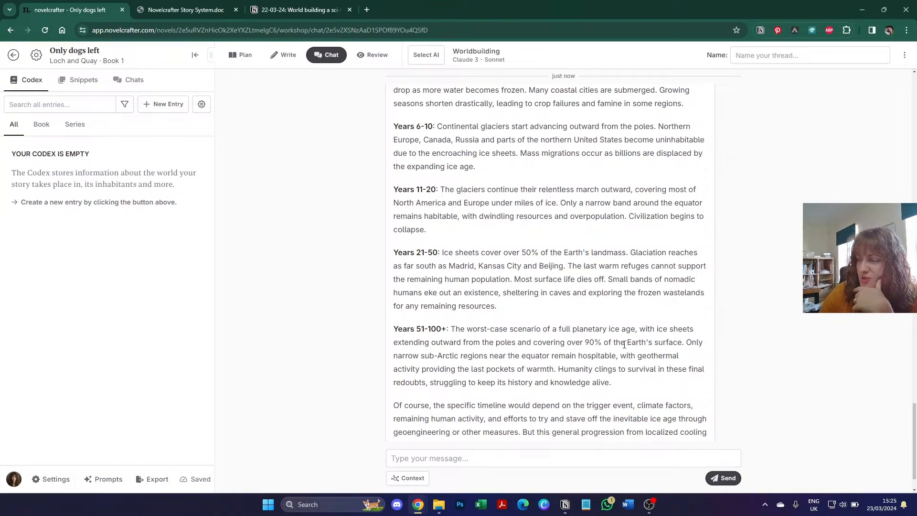
scroll(624, 345, down, 1)
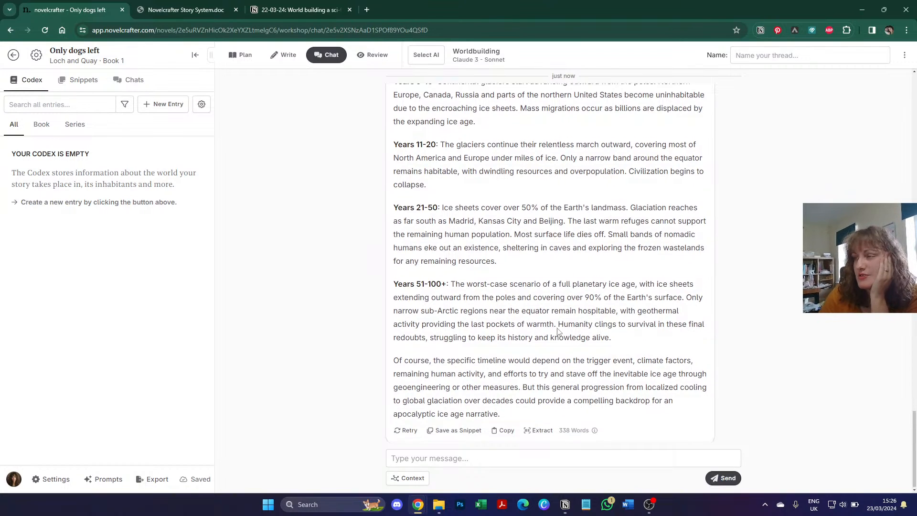
scroll(549, 317, up, 3)
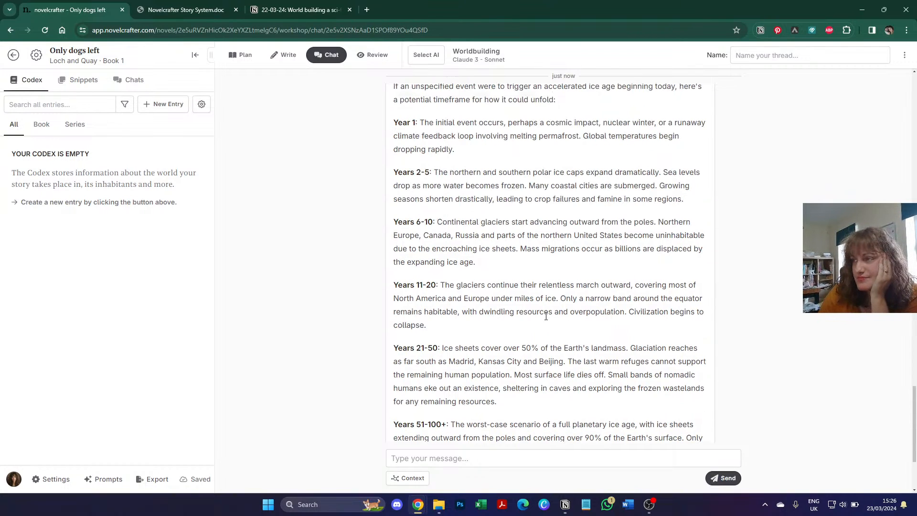
Step: Examine the codex entry that Extract detects in the ice age timeline message, without saving it
scroll(546, 316, down, 3)
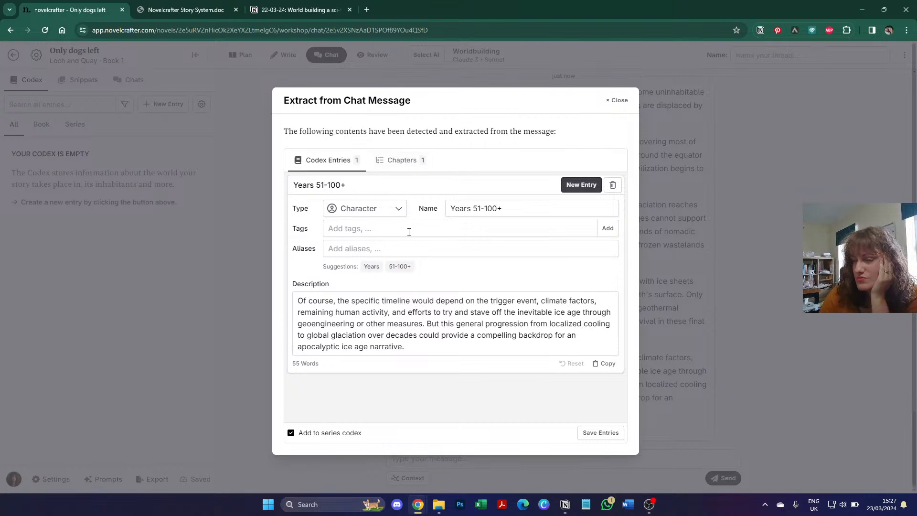
click(619, 100)
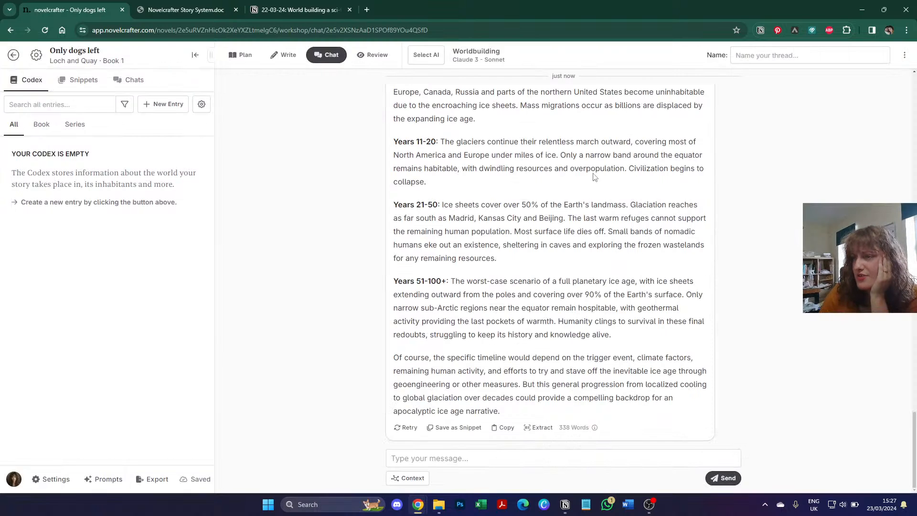
scroll(453, 353, up, 2)
scroll(458, 292, down, 2)
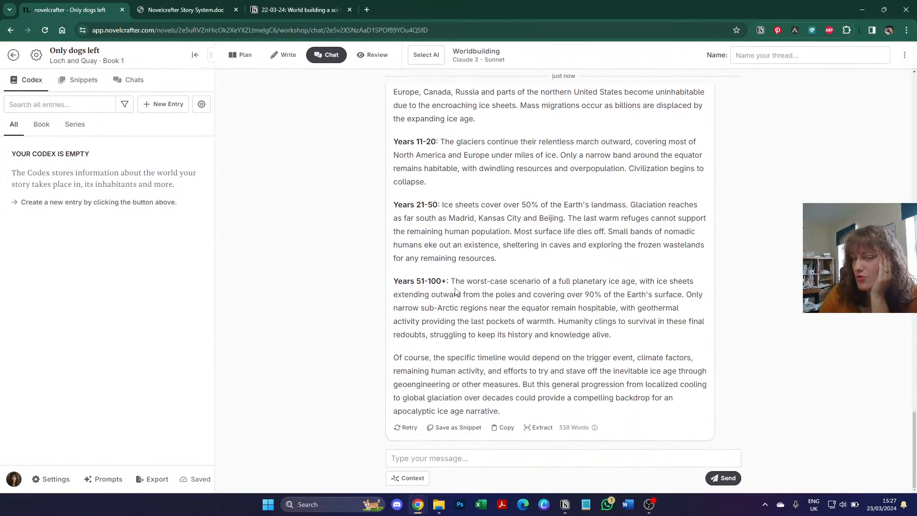
click(539, 427)
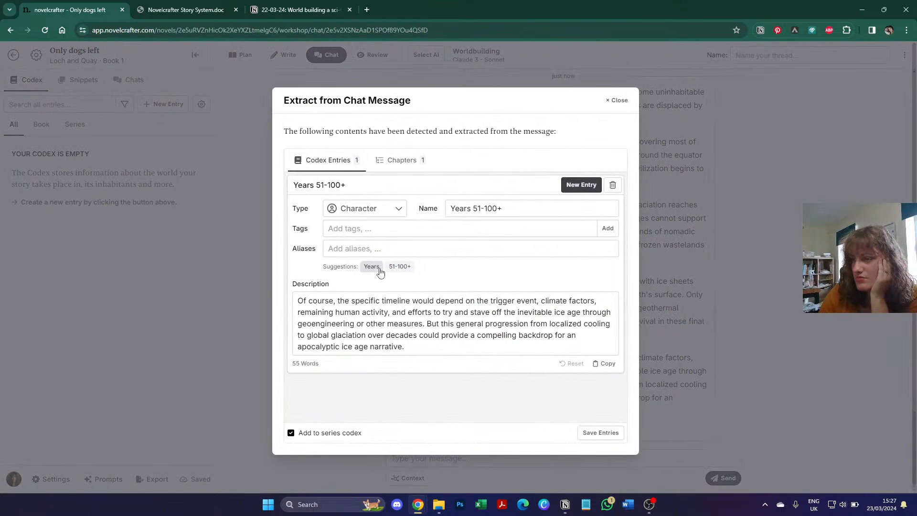
click(621, 100)
scroll(558, 142, up, 1)
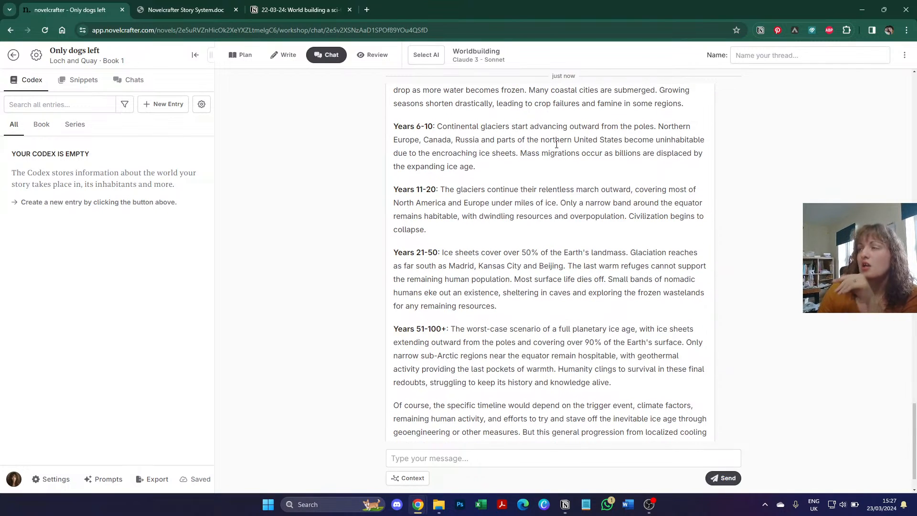
Step: Create a custom codex category named "Timeline" with the dark orange colour
click(202, 104)
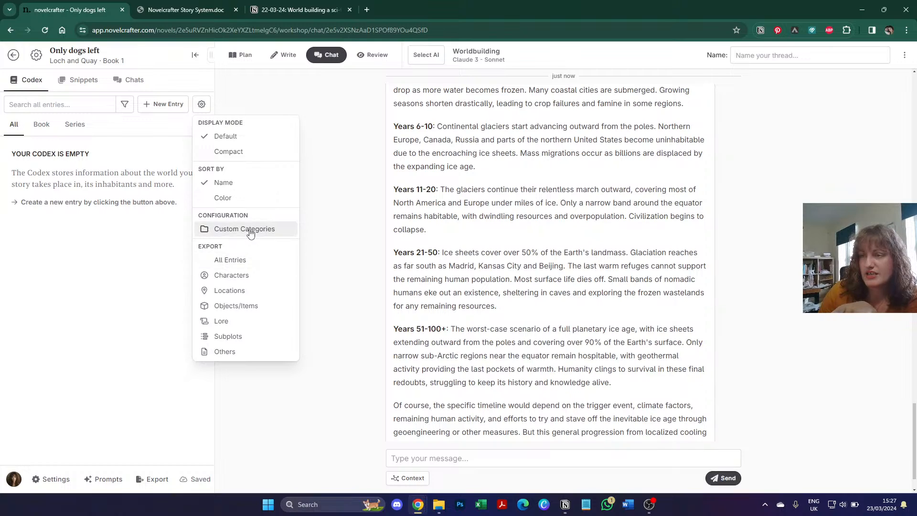
click(251, 229)
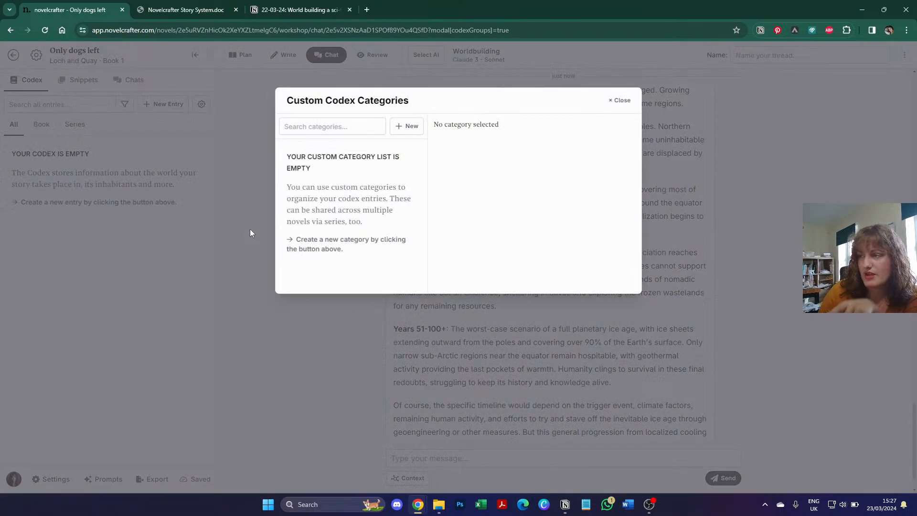
click(407, 126)
click(465, 149)
key(ctrl+a)
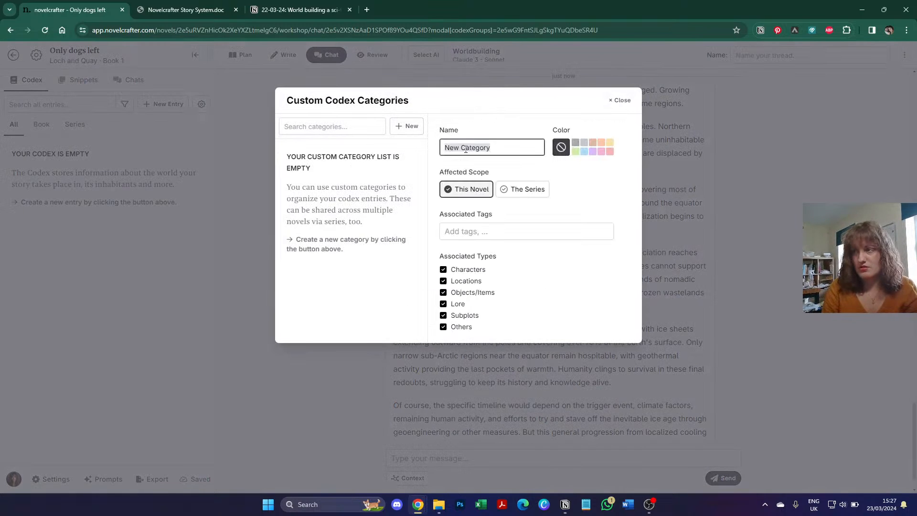
text(Timeline)
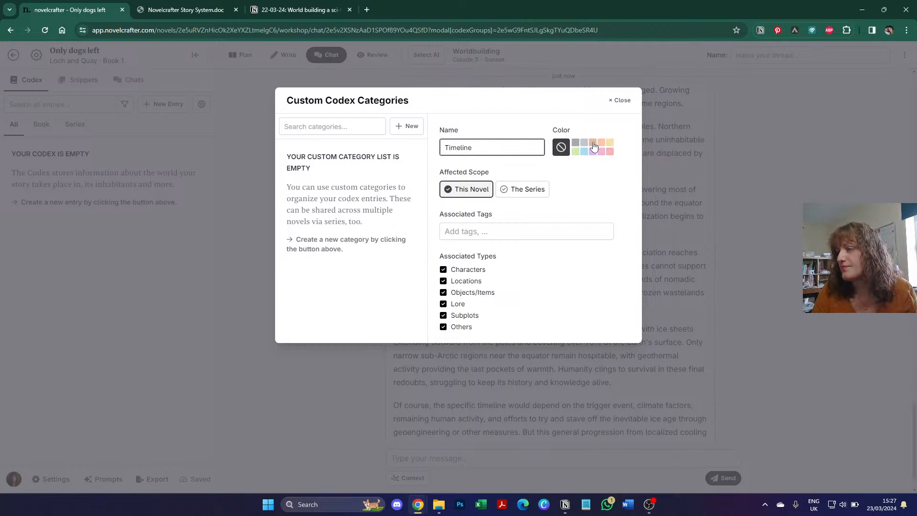
click(592, 142)
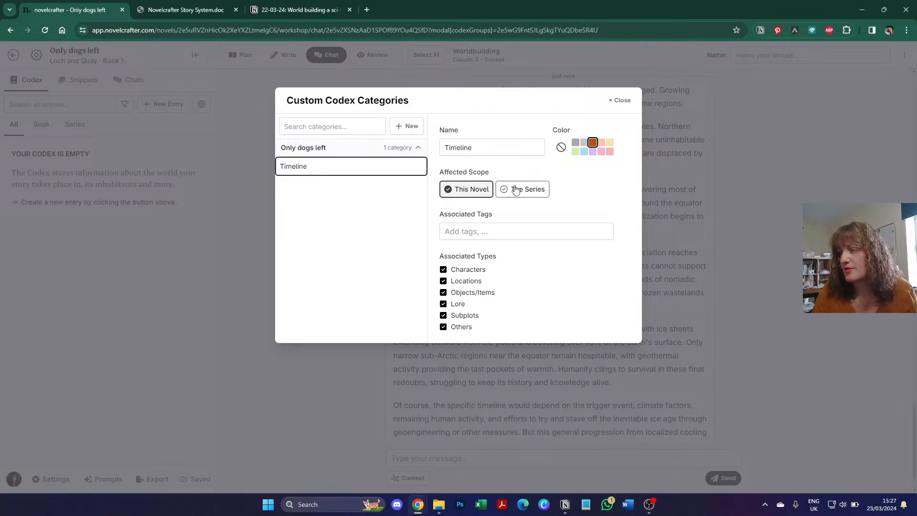
Step: Set the new category's affected scope to The Series and rename it "Timeline/History"
click(516, 190)
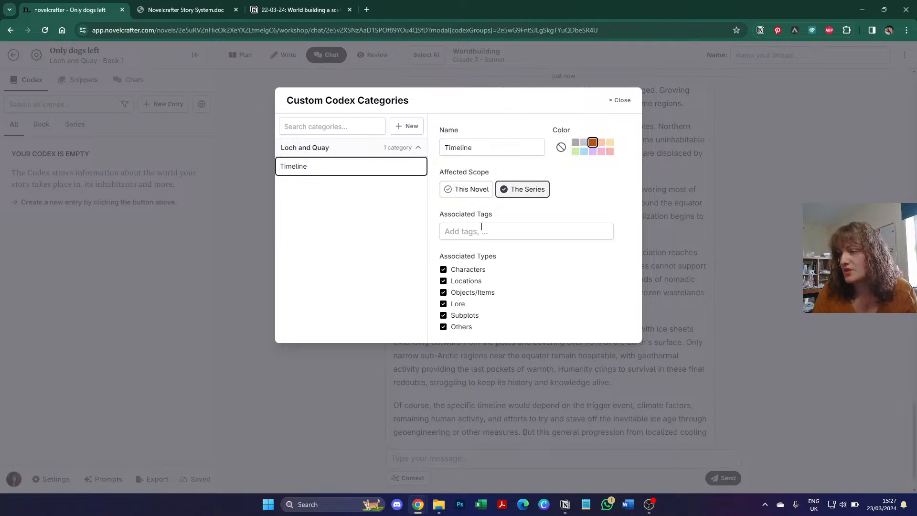
click(480, 143)
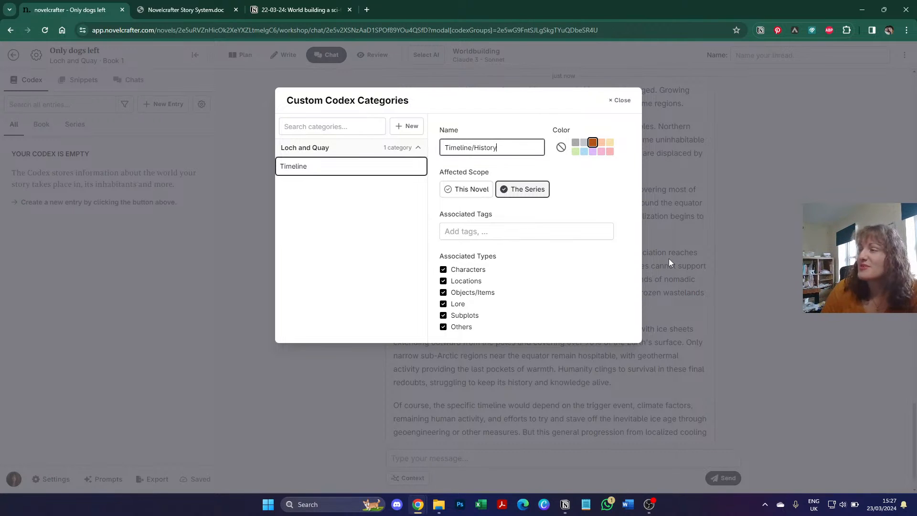
click(621, 101)
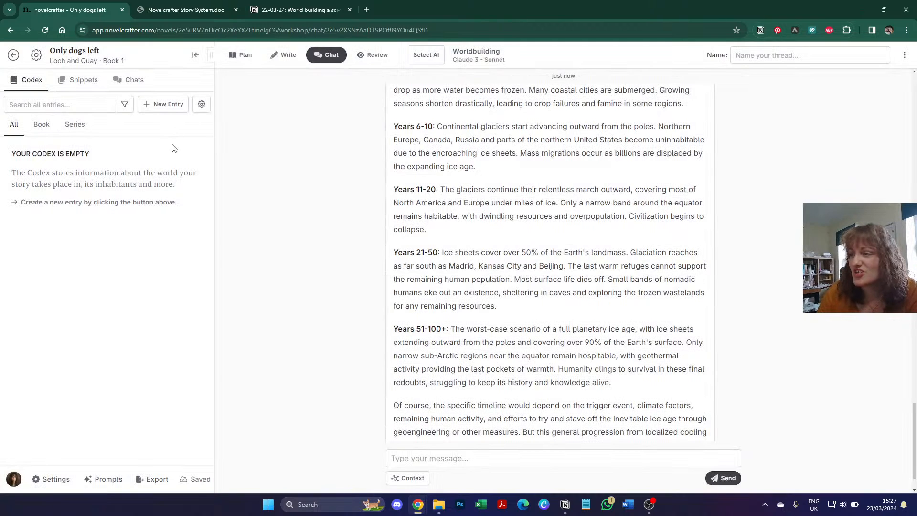
scroll(589, 381, down, 2)
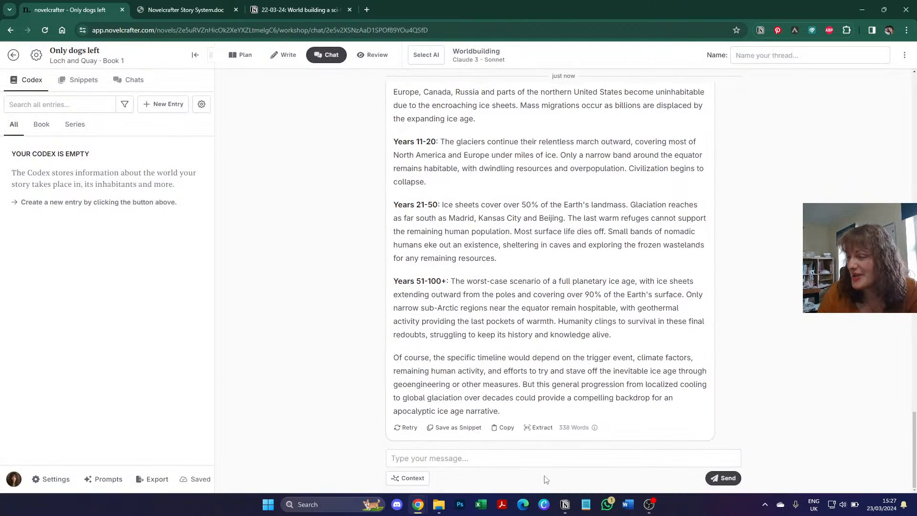
click(538, 426)
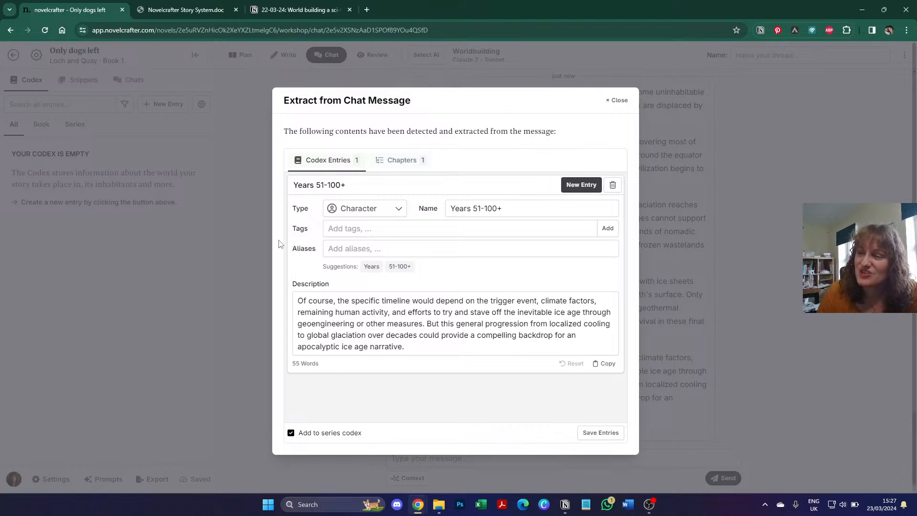
click(355, 210)
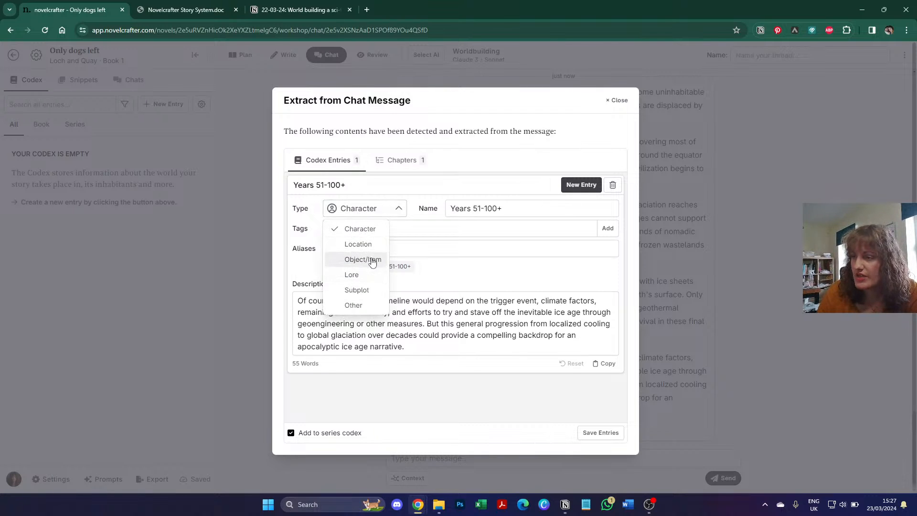
click(359, 276)
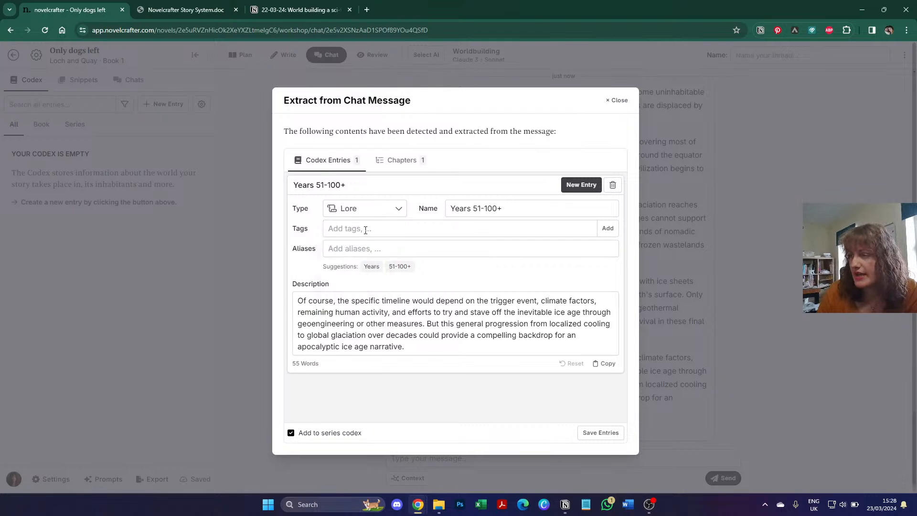
click(365, 230)
click(618, 100)
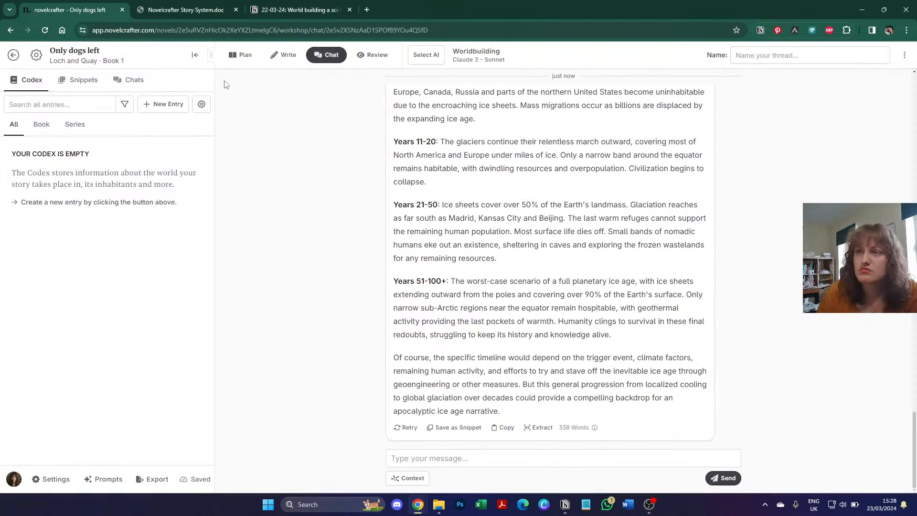
Step: Add the associated tag "T" to the custom codex category "Timeline/History"
click(201, 104)
click(244, 229)
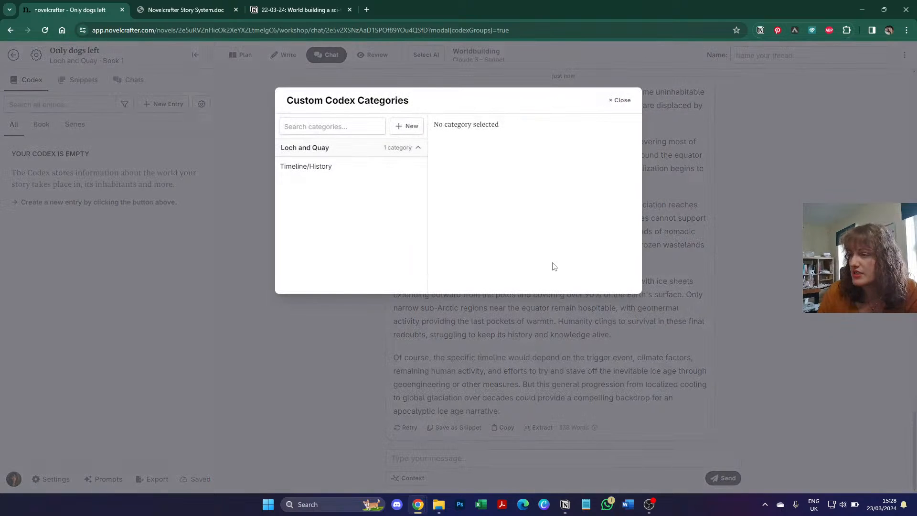
click(360, 167)
click(493, 227)
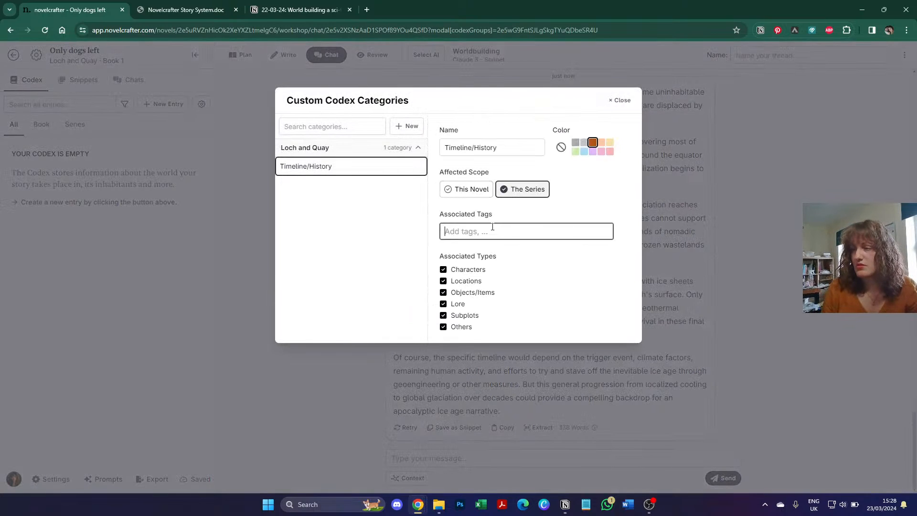
text(T)
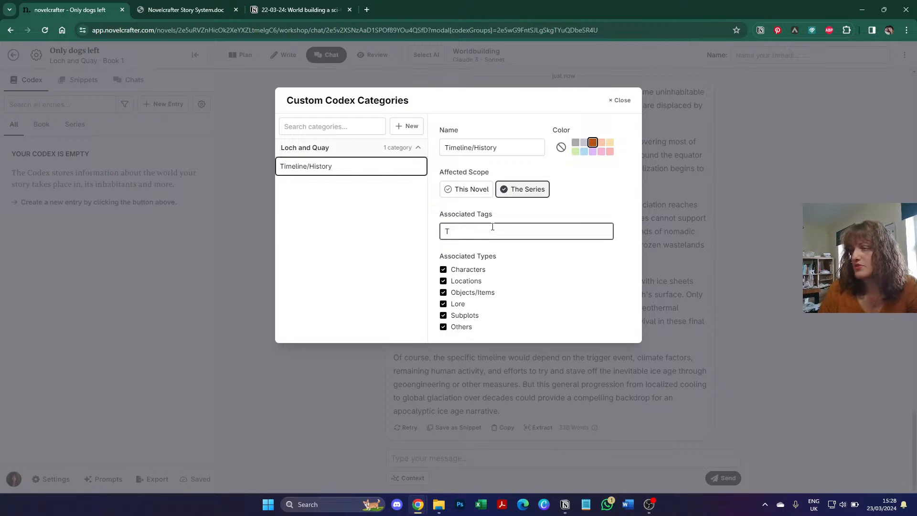
drag(582, 201, 588, 178)
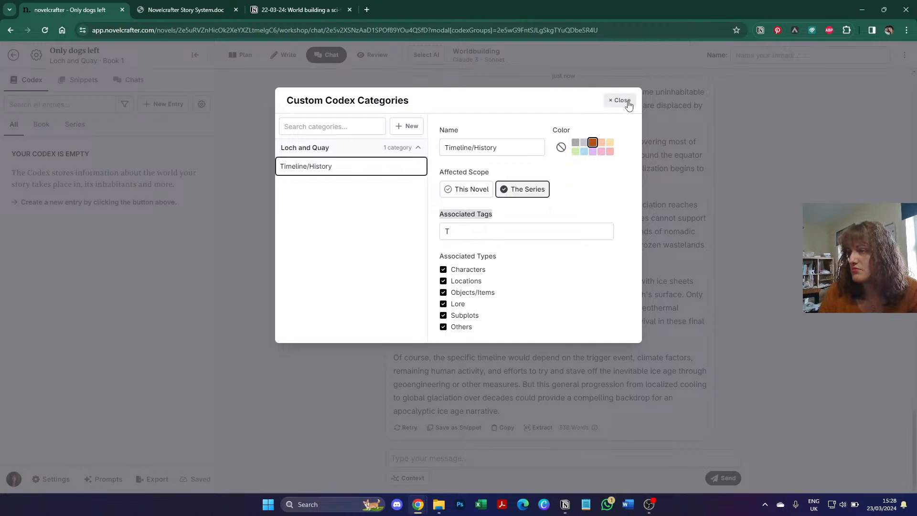
click(629, 106)
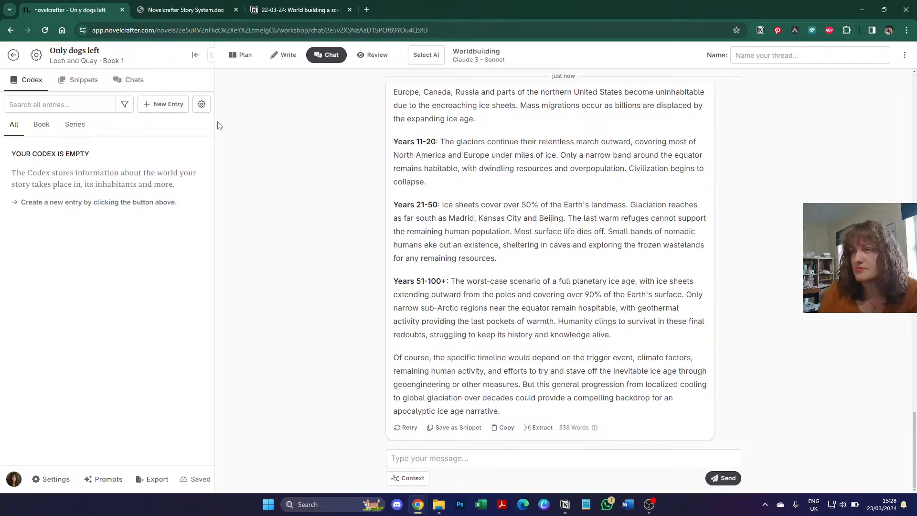
Step: Create an unnamed lore entry in the codex and tag it "T"
click(172, 107)
click(180, 172)
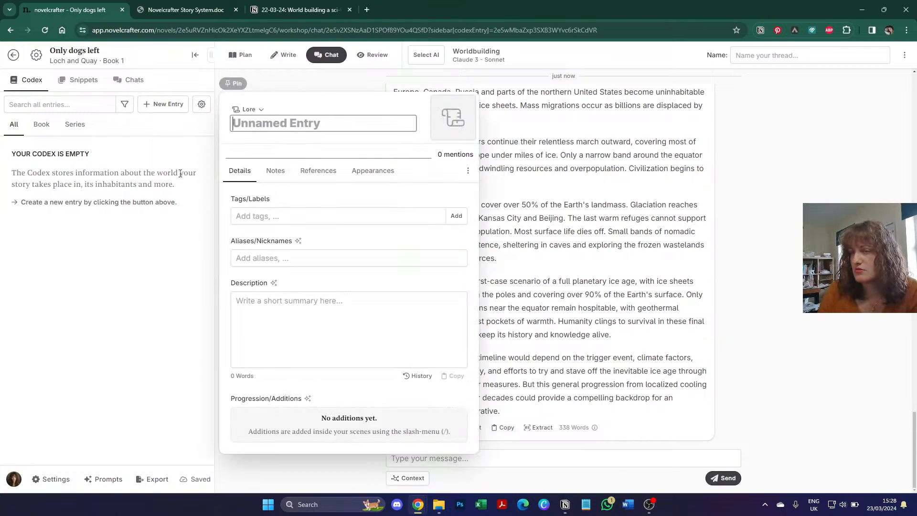
click(304, 214)
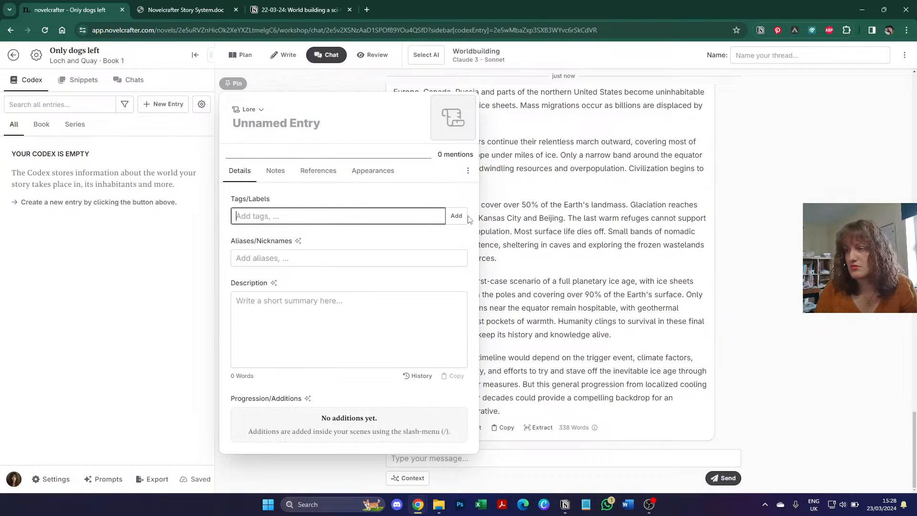
click(334, 216)
text(T)
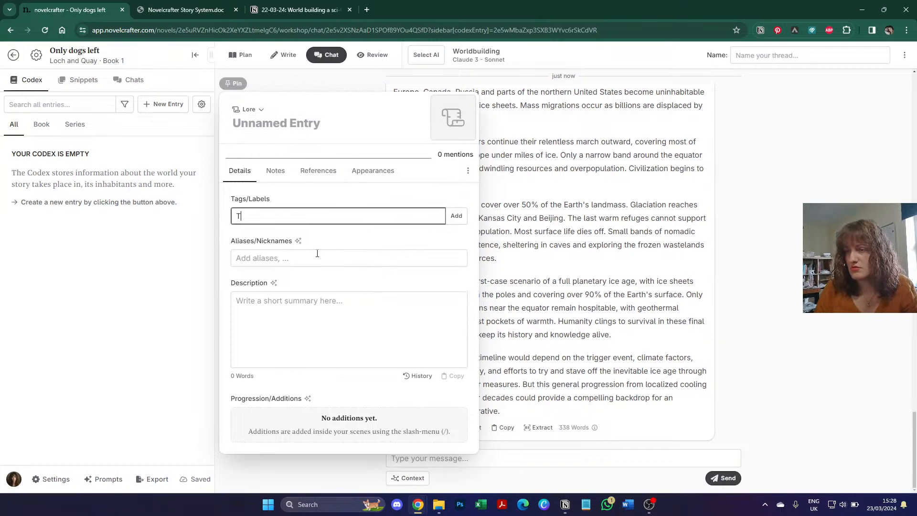
click(317, 254)
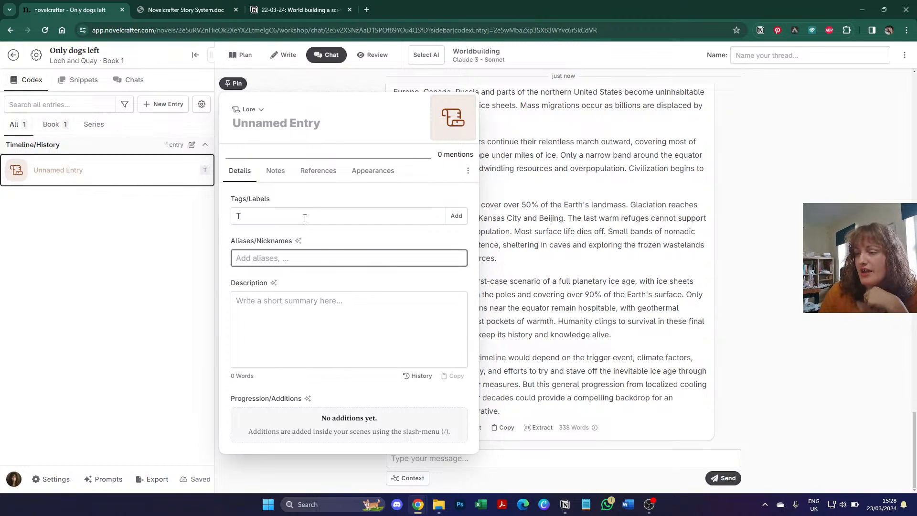
Step: Extract the ice age timeline message with the tag "T" and save it into the existing unnamed Timeline/History entry, keeping it added to the series codex
click(538, 427)
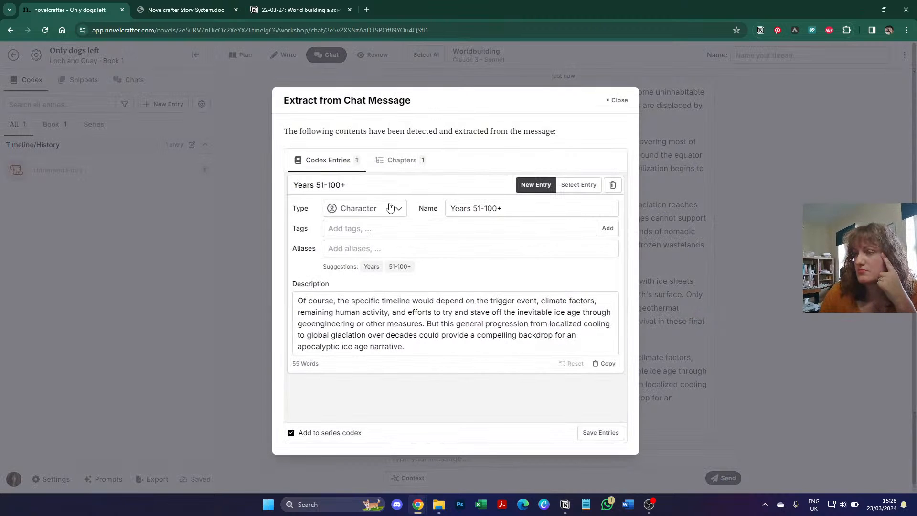
click(360, 228)
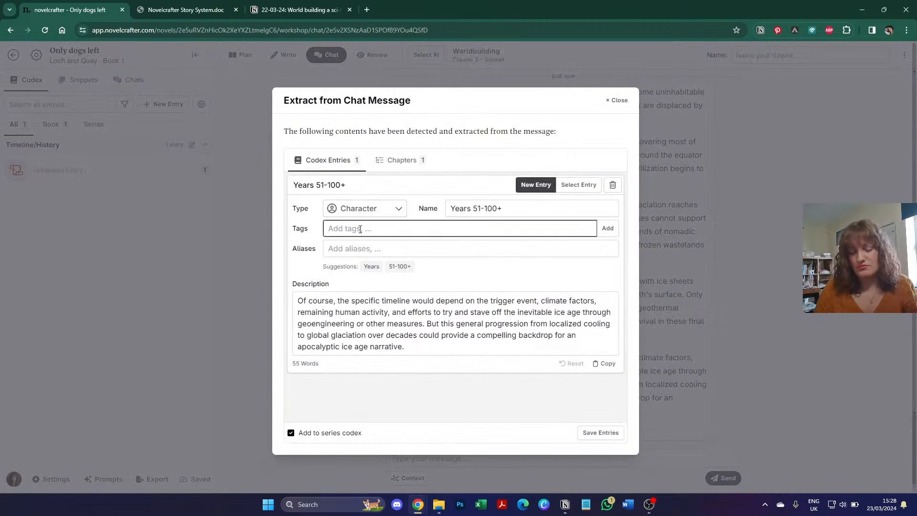
text(T)
click(370, 248)
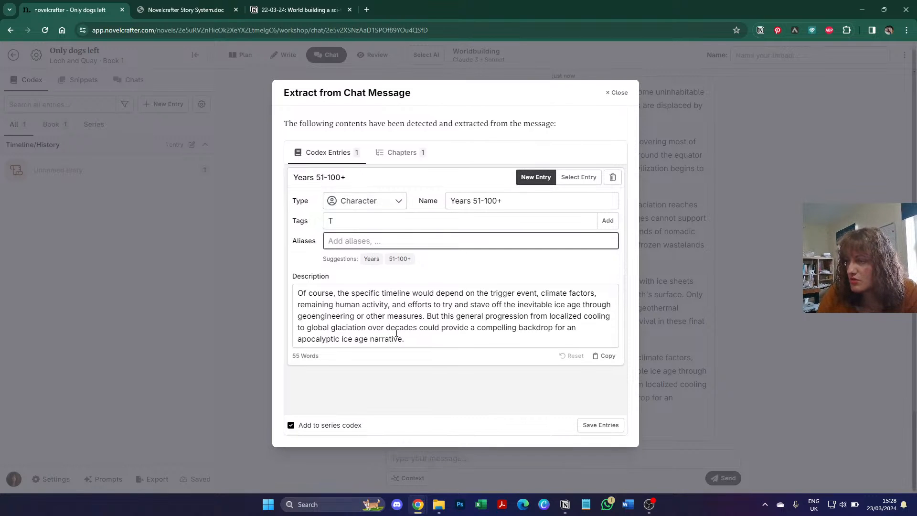
click(579, 178)
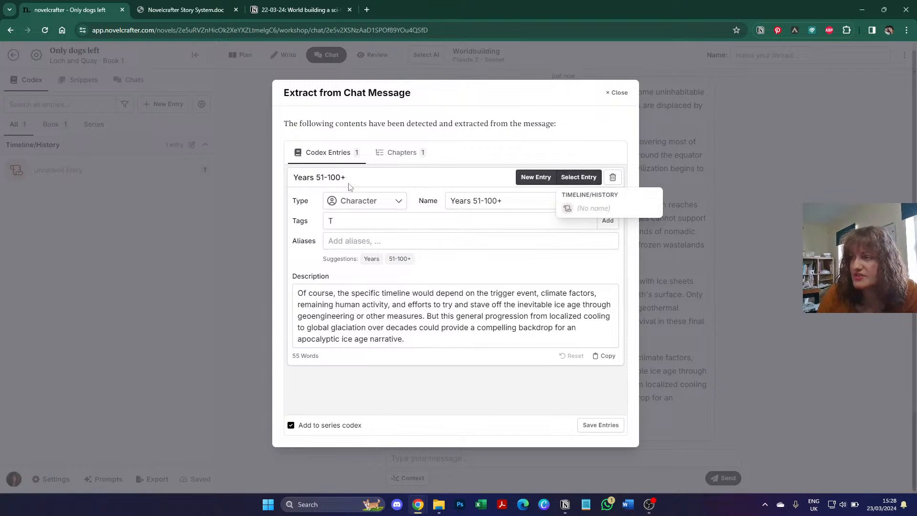
click(595, 208)
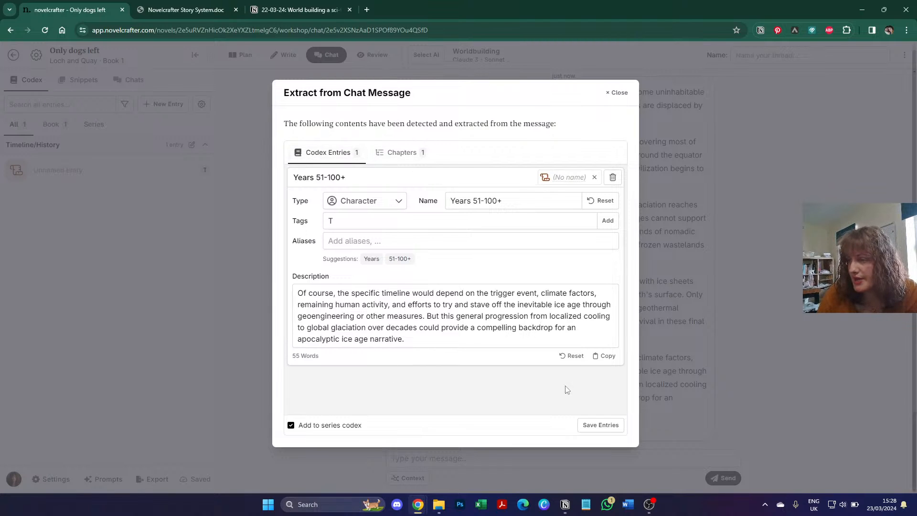
click(601, 427)
Step: Replace "Of course, the specific timeline would depend" with "Depending" in the description of the "Years 51-100+" codex entry
click(130, 176)
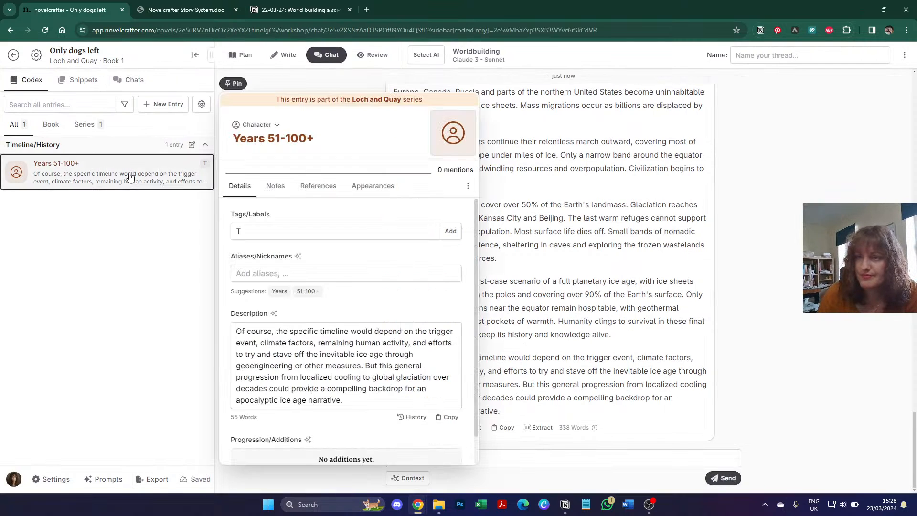
click(235, 331)
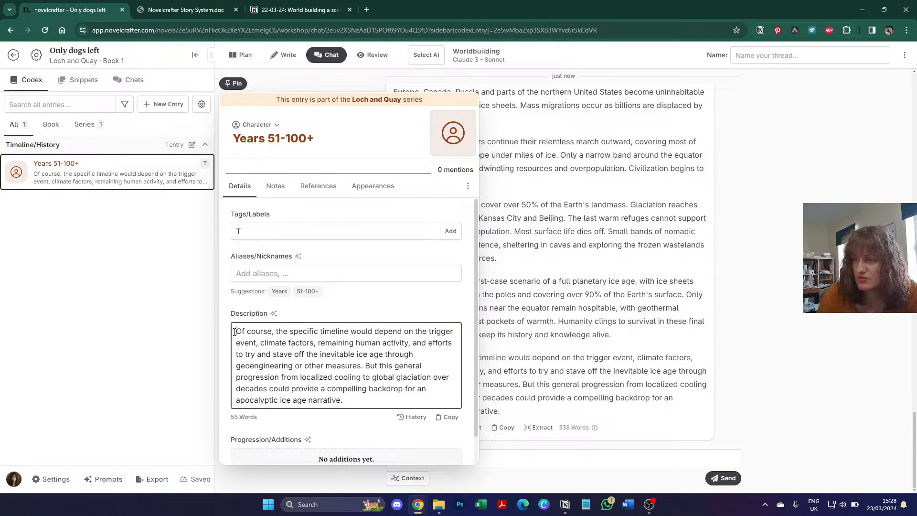
drag(236, 331, 404, 326)
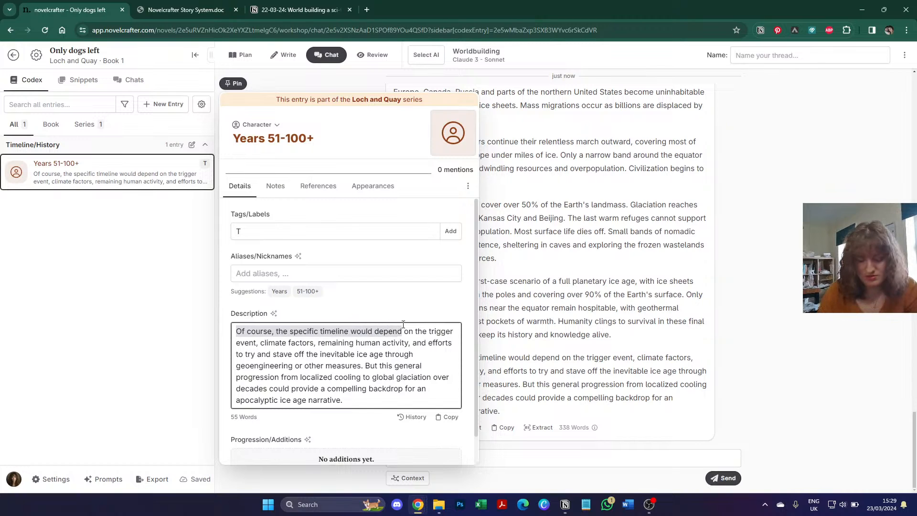
text(Depending)
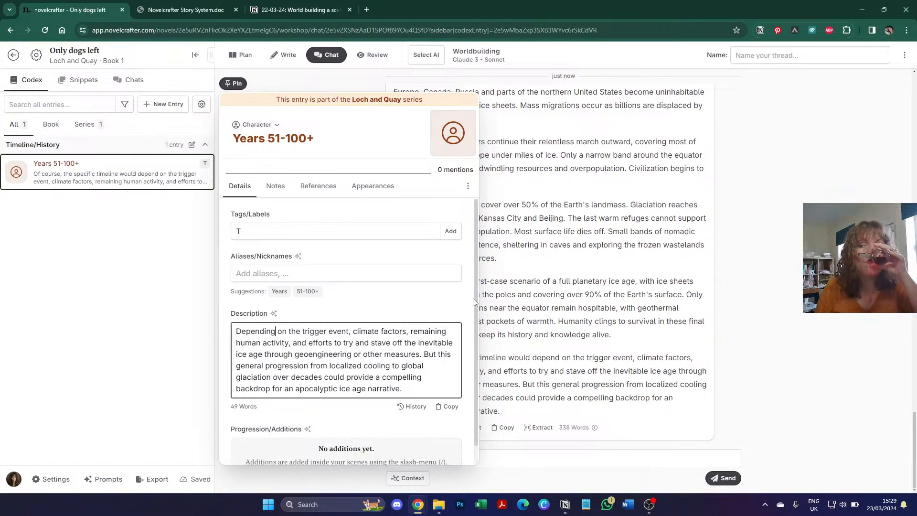
click(611, 232)
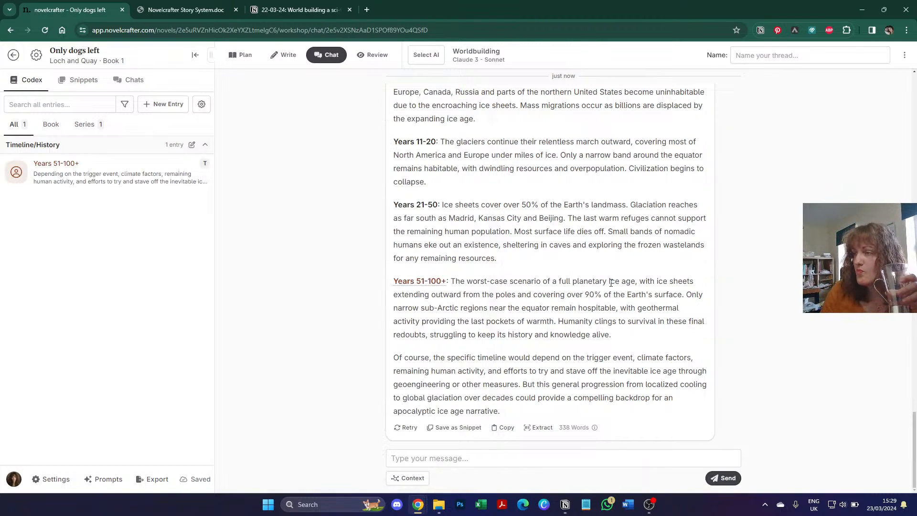
Step: Create a lore codex entry named "Year 1" with the tag "T"
scroll(610, 258, up, 5)
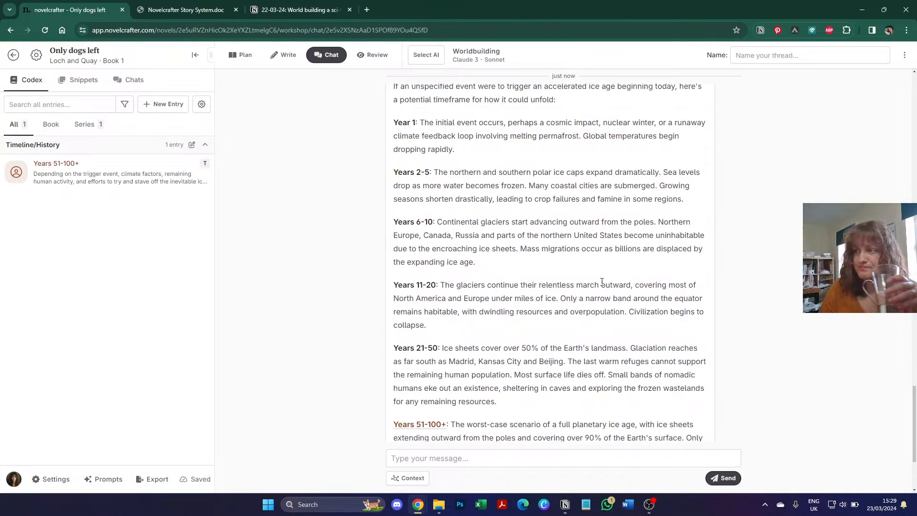
click(186, 106)
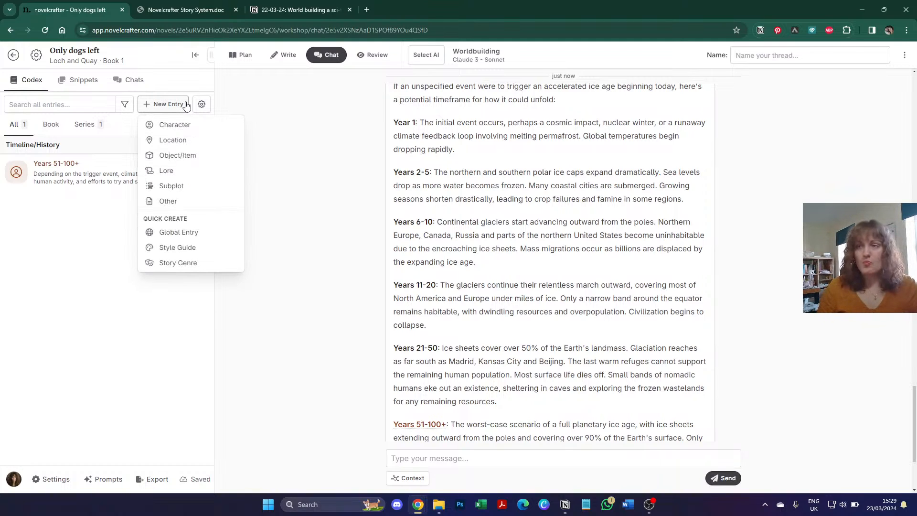
click(181, 173)
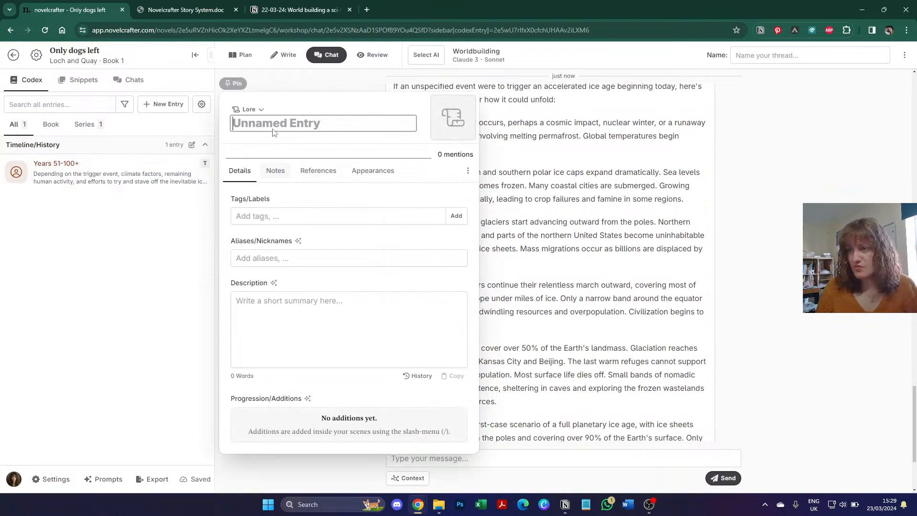
text(Year 1)
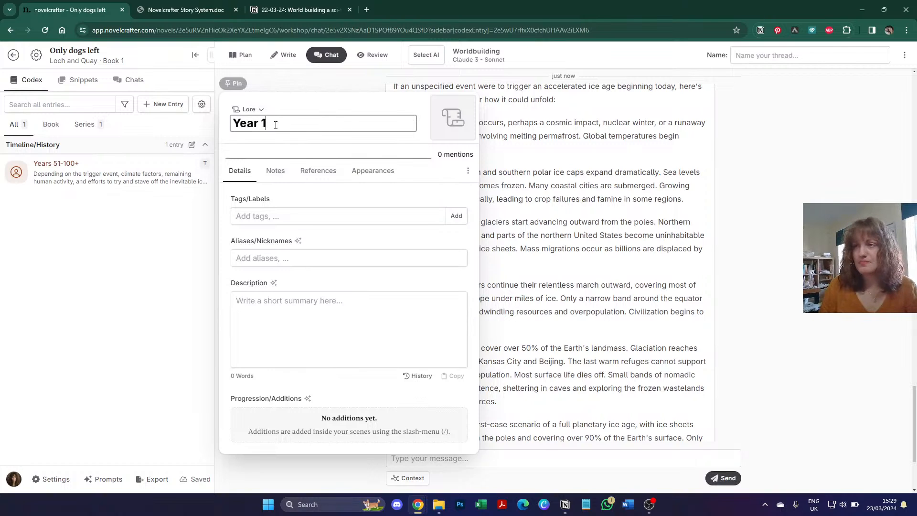
click(283, 216)
text(T)
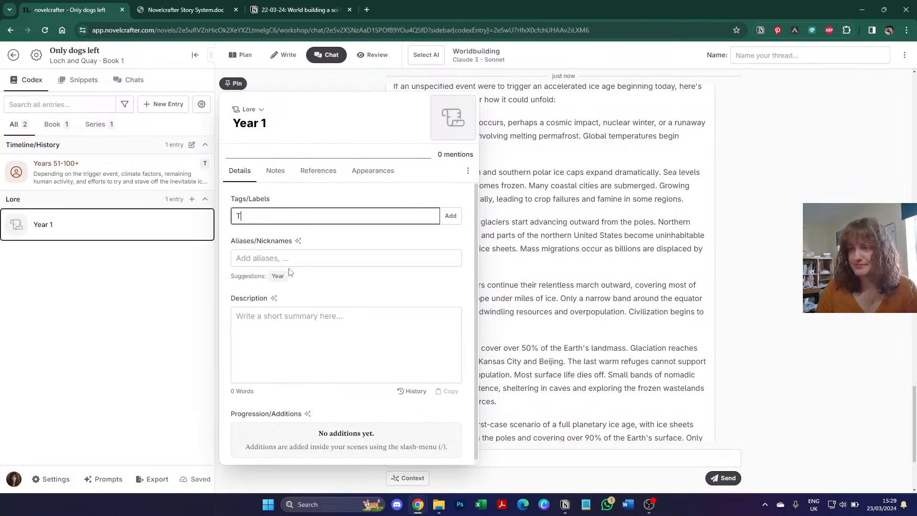
click(288, 259)
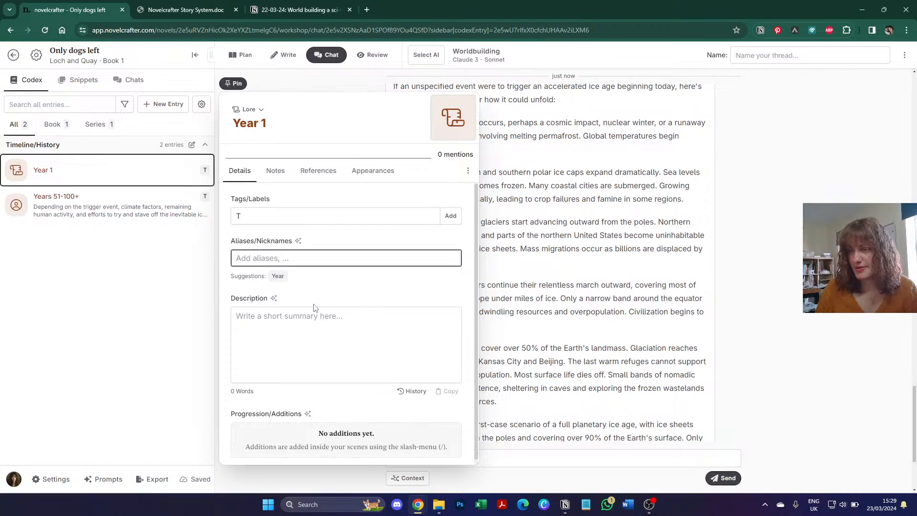
Step: Copy the Year 1 paragraph from the chat answer into the description of the "Year 1" codex entry
click(561, 186)
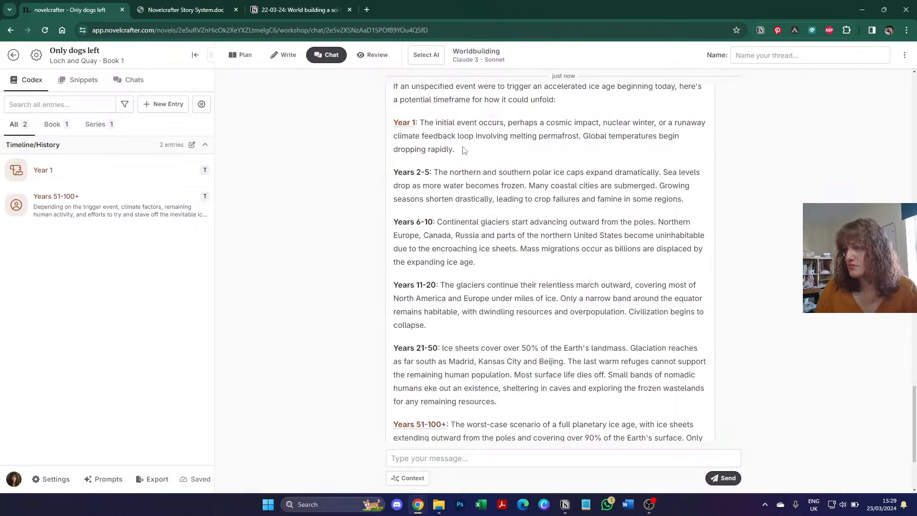
triple_click(439, 140)
key(ctrl+c)
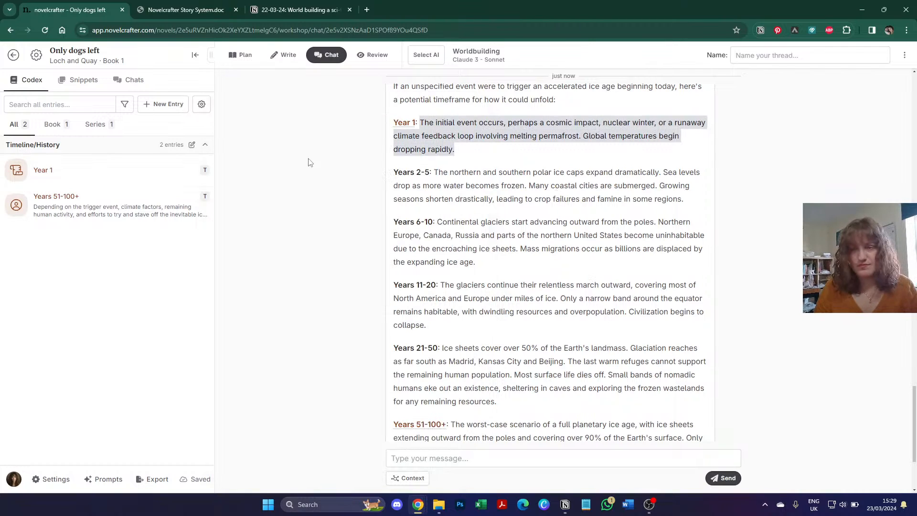
click(43, 170)
click(300, 330)
key(ctrl+v)
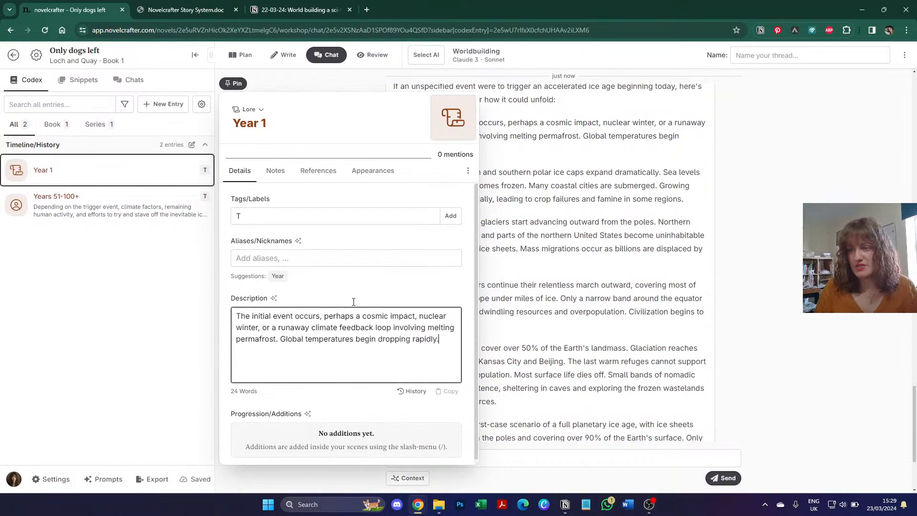
click(616, 184)
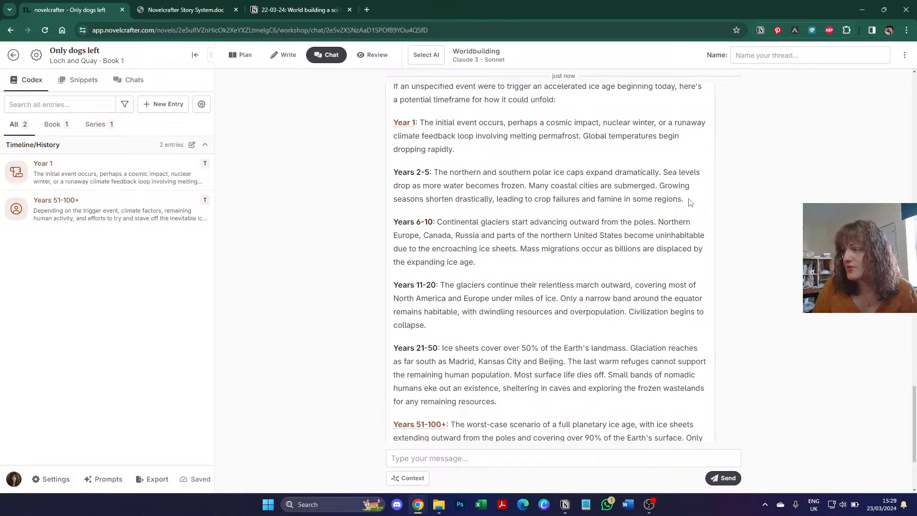
Step: Create a new lore codex entry with the chat answer's Years 2-5 paragraph as its description
drag(689, 200, 433, 169)
key(ctrl+c)
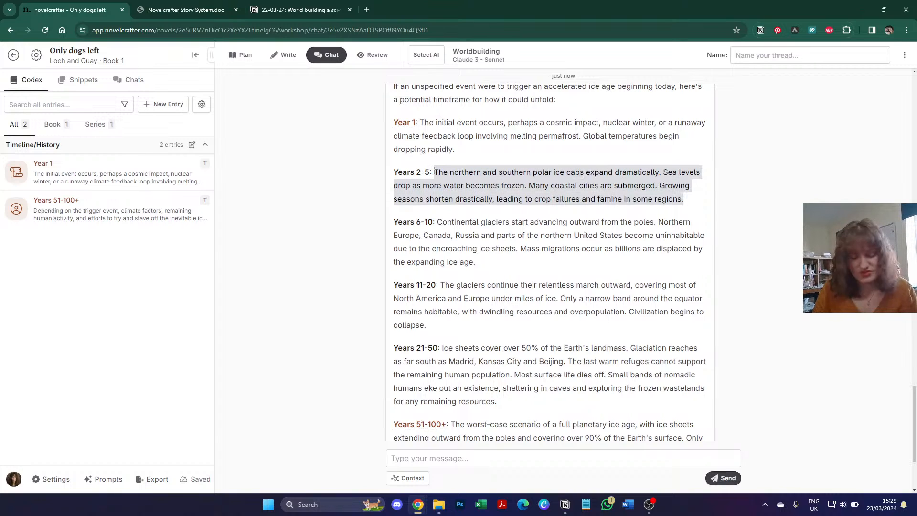
click(168, 105)
click(172, 172)
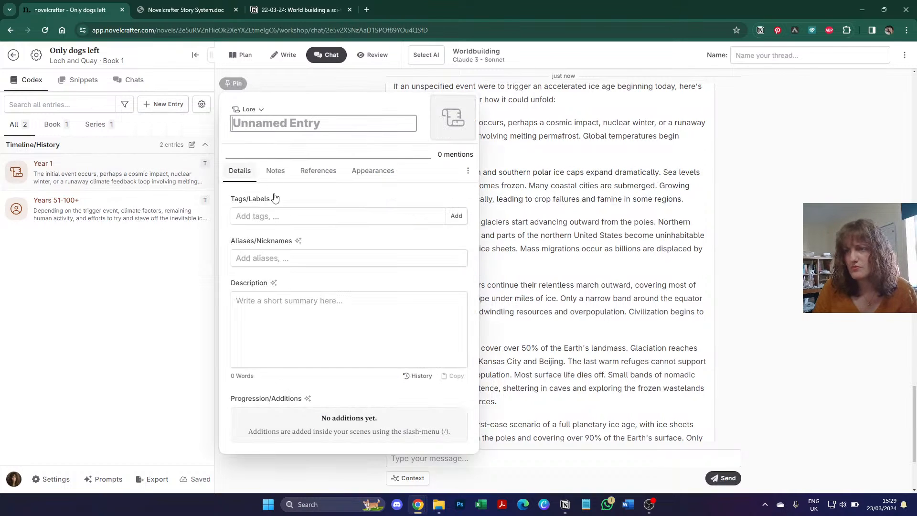
click(296, 318)
key(ctrl+v)
Step: Name the new lore entry "Years 2-5" and tag it "T"
click(294, 123)
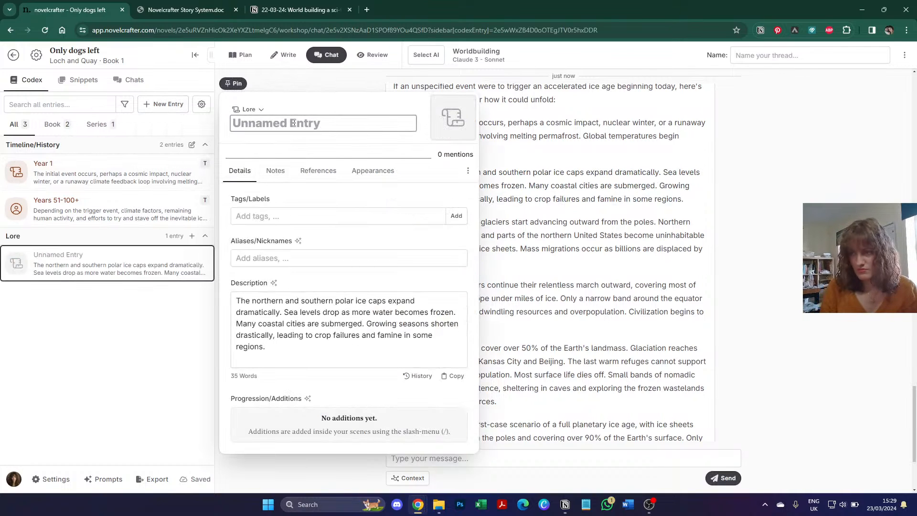
text(Years )
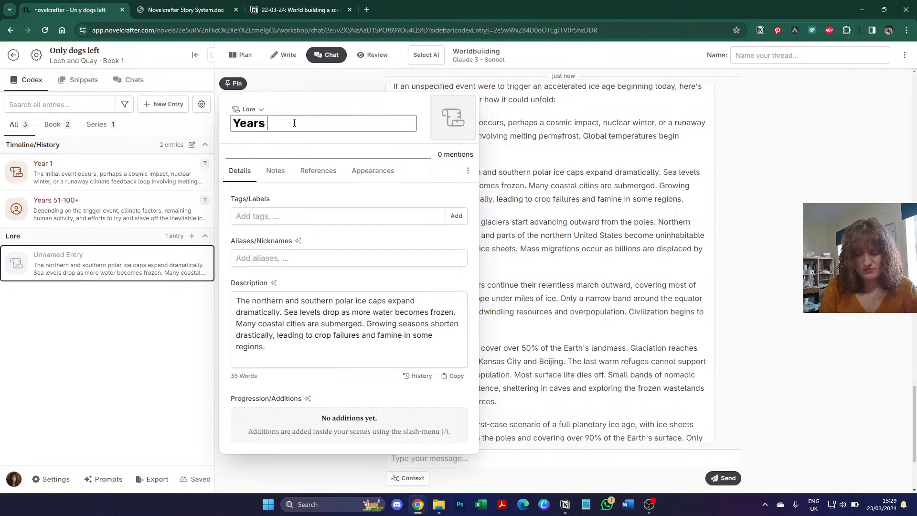
text(2-5)
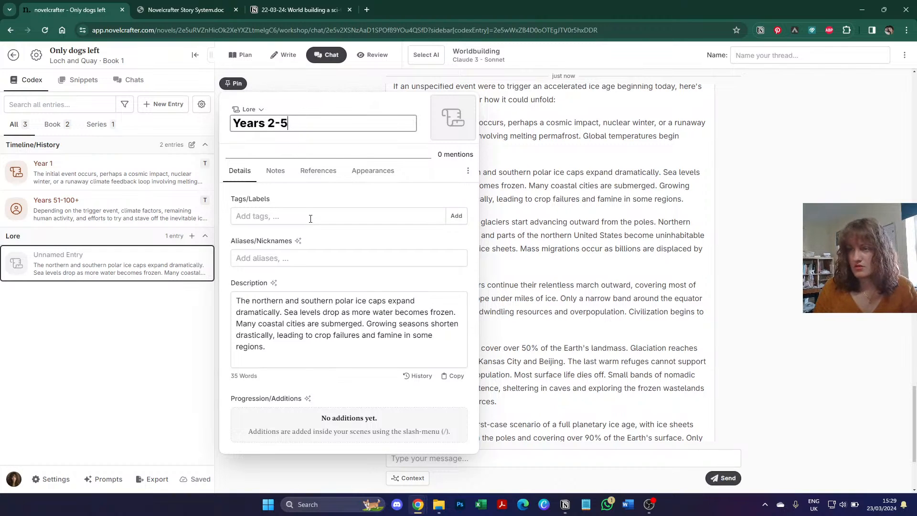
click(307, 220)
text(T)
click(320, 335)
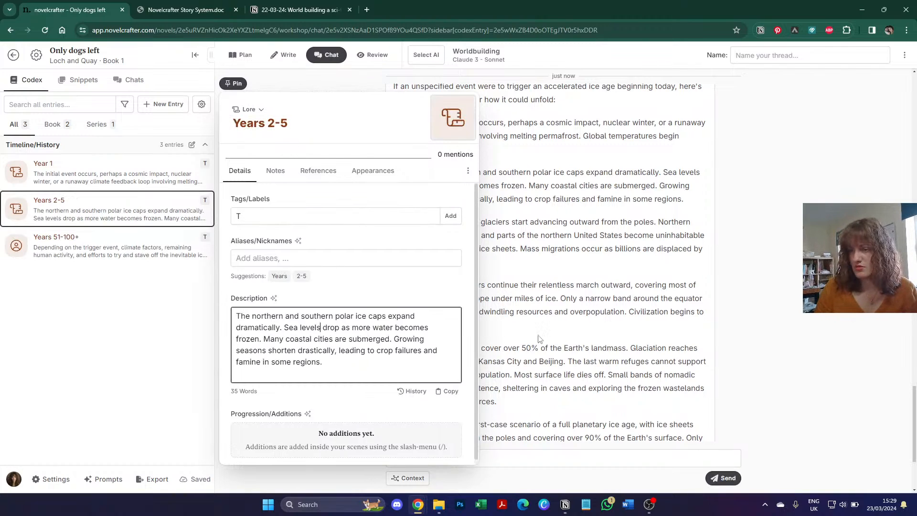
Step: Create a lore codex entry named "Years 6-10" with the chat answer's Years 6-10 paragraph as its description
click(555, 308)
drag(477, 264, 438, 223)
key(ctrl+c)
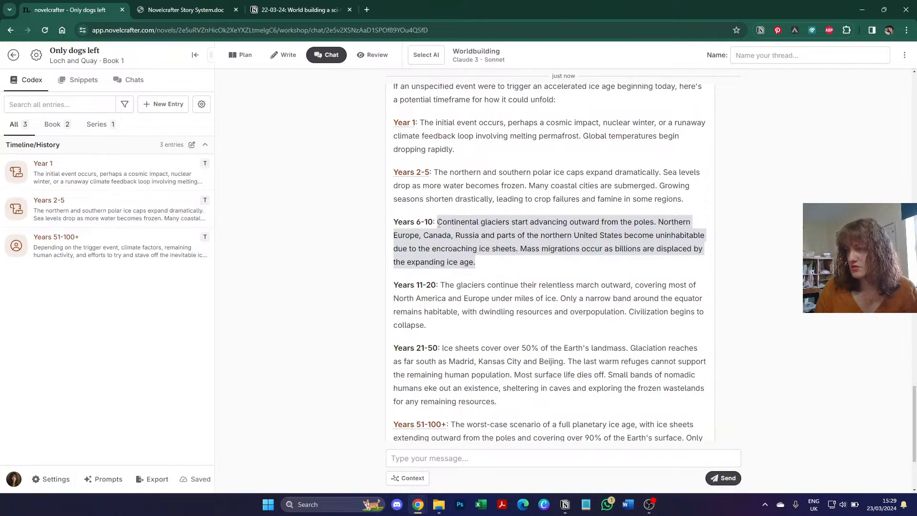
click(167, 104)
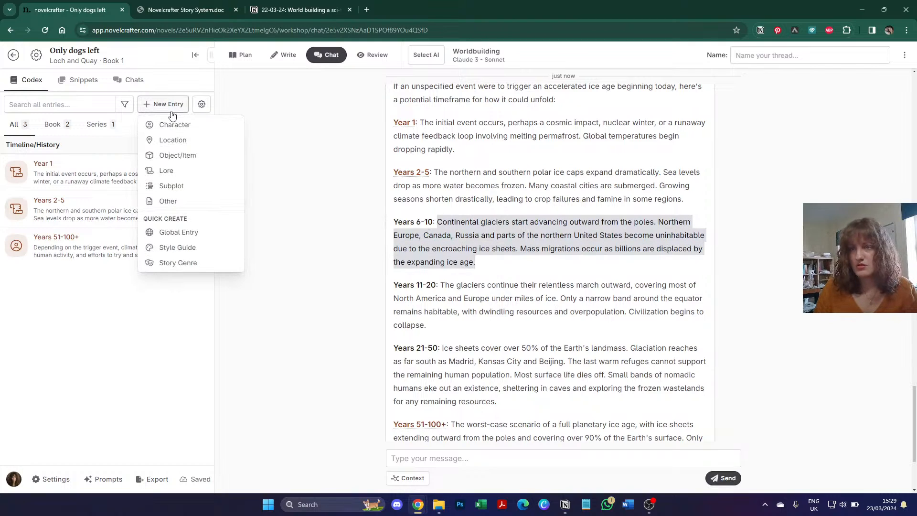
click(170, 171)
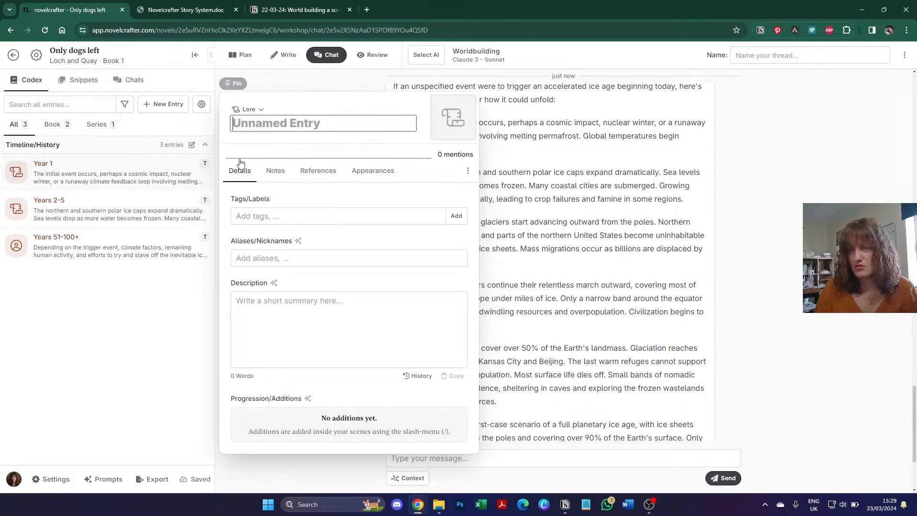
text(Years 6-10)
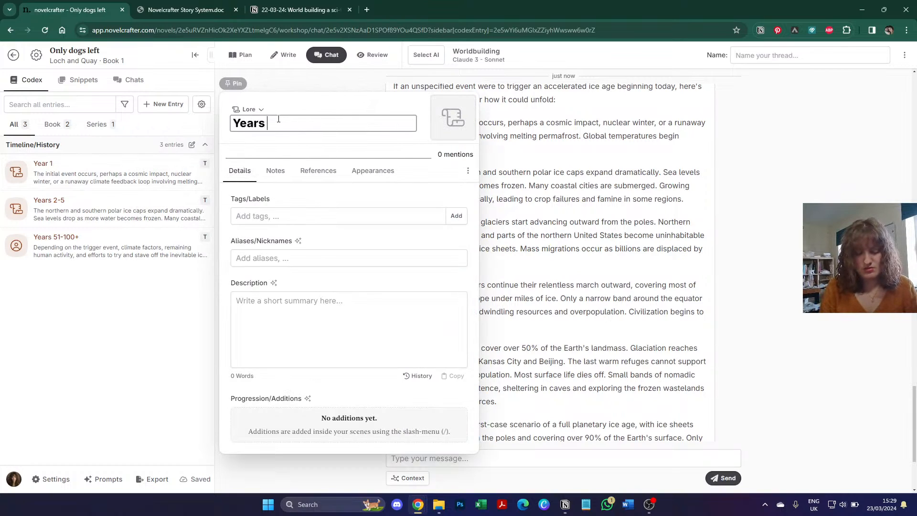
click(318, 317)
key(ctrl+v)
Step: Tag the "Years 6-10" codex entry "T" and close it
click(306, 213)
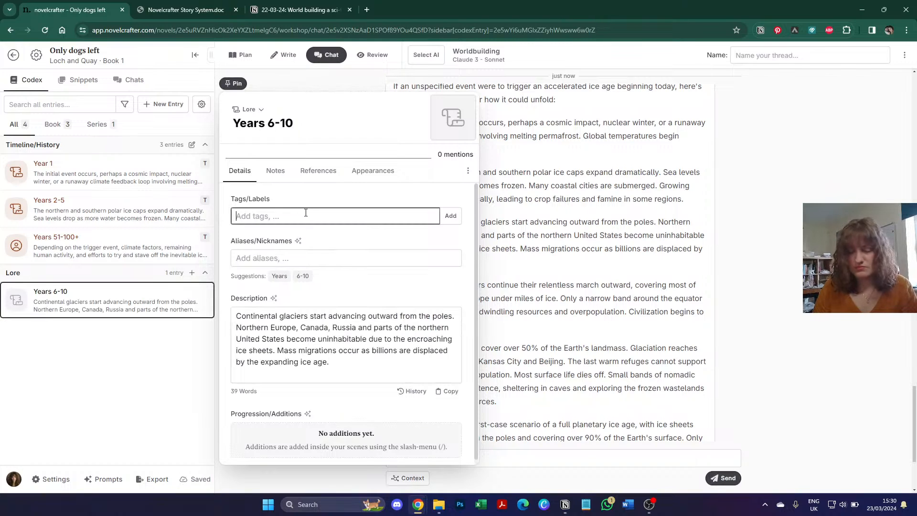
text(T)
click(337, 351)
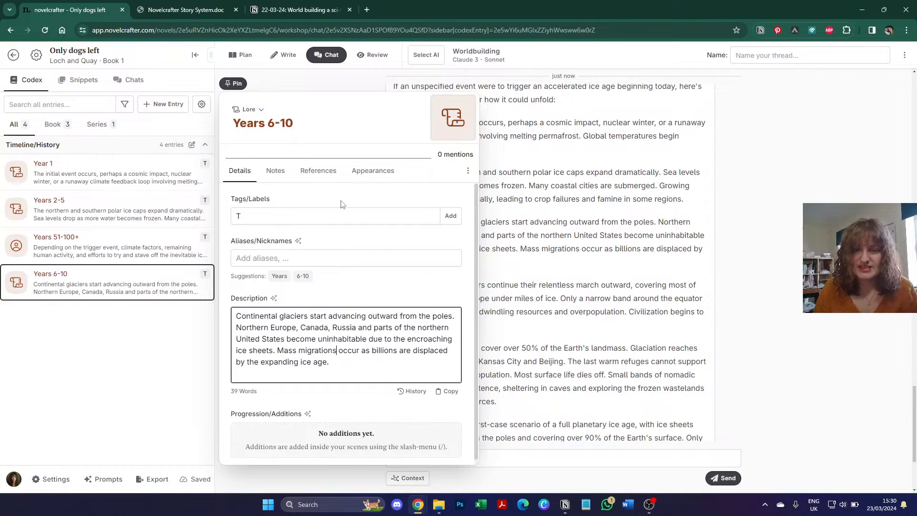
click(623, 266)
Step: Create a subplot codex entry named "Years 11-20" with the chat answer's Years 11-20 paragraph as its description
drag(444, 326, 443, 284)
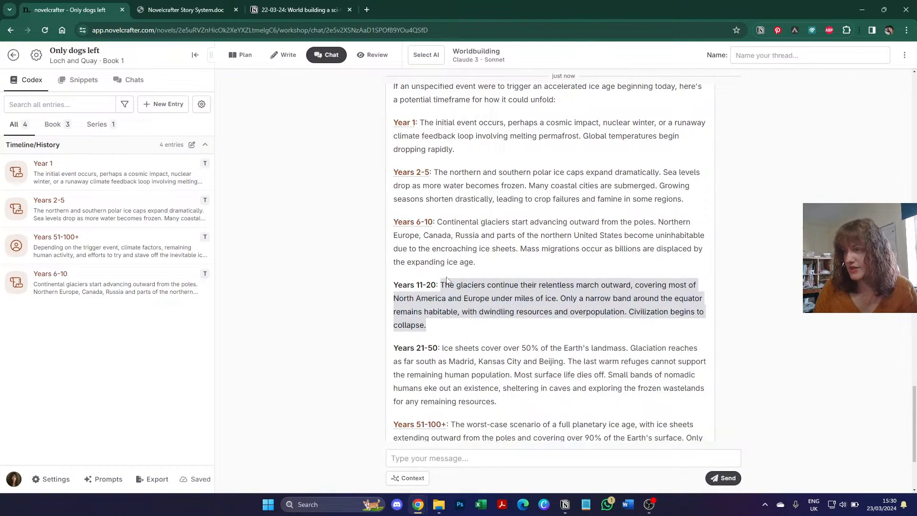
click(403, 125)
click(462, 324)
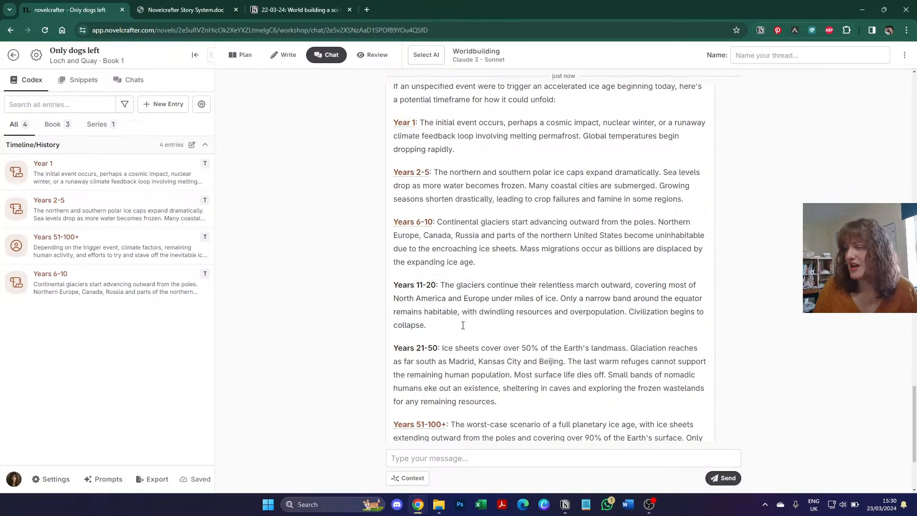
drag(435, 327, 442, 284)
key(ctrl+c)
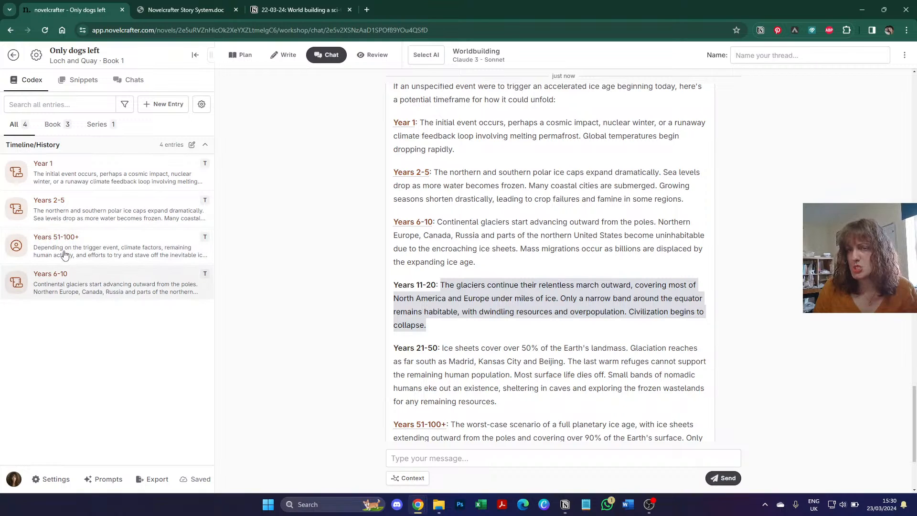
click(169, 106)
click(189, 186)
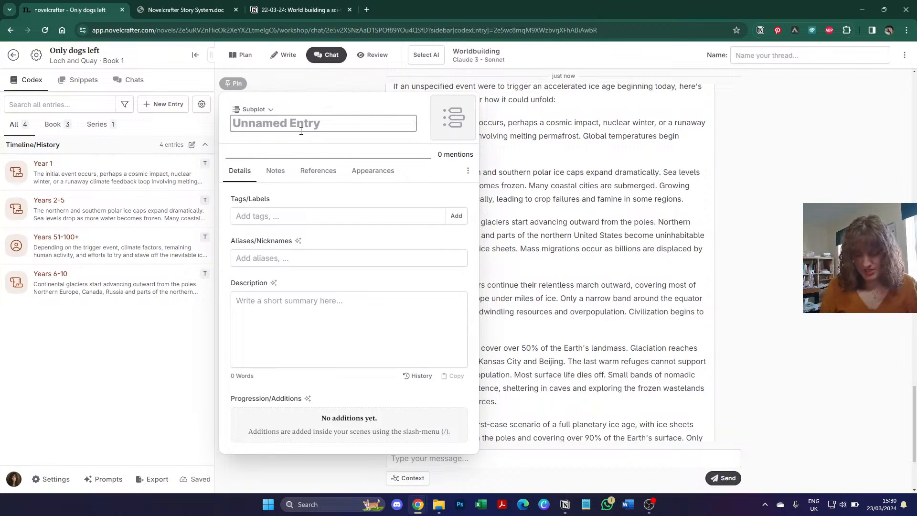
text(Years 11-20)
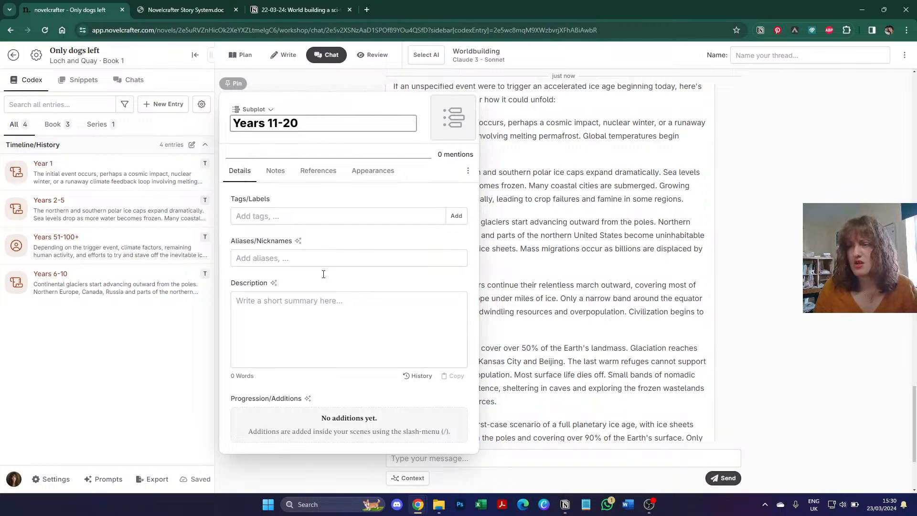
click(303, 331)
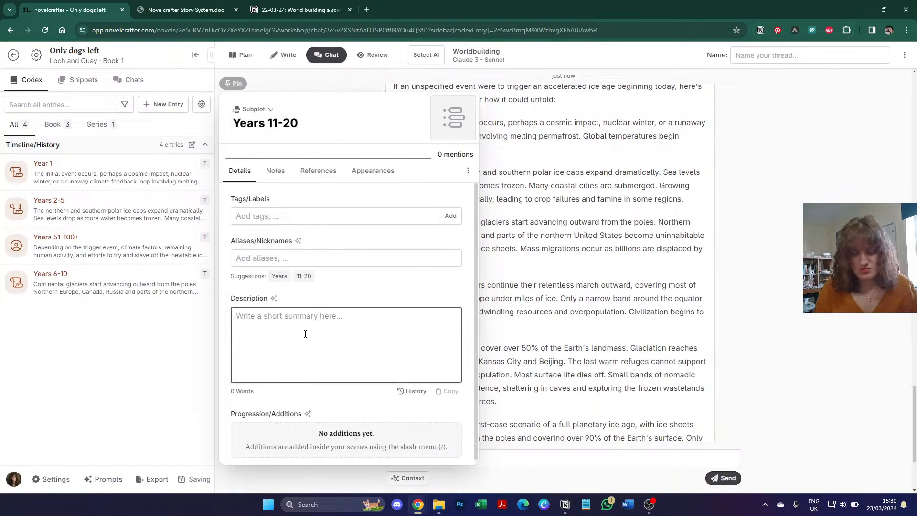
key(ctrl+v)
Step: Tag the "Years 11-20" subplot entry "T" and close it
click(303, 216)
text(T)
click(647, 265)
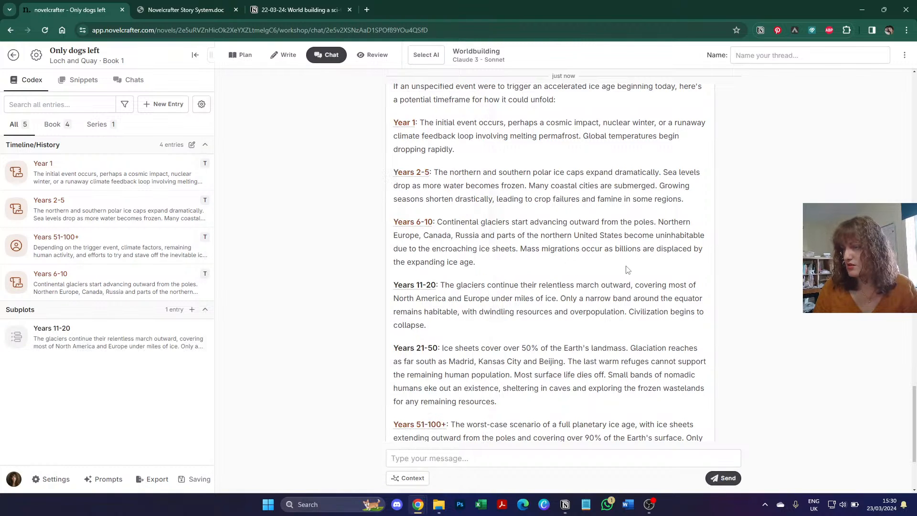
Step: Create a lore codex entry named "Years 21-50" with the chat answer's Years 21-50 paragraph as its description
drag(499, 402, 442, 349)
key(ctrl+c)
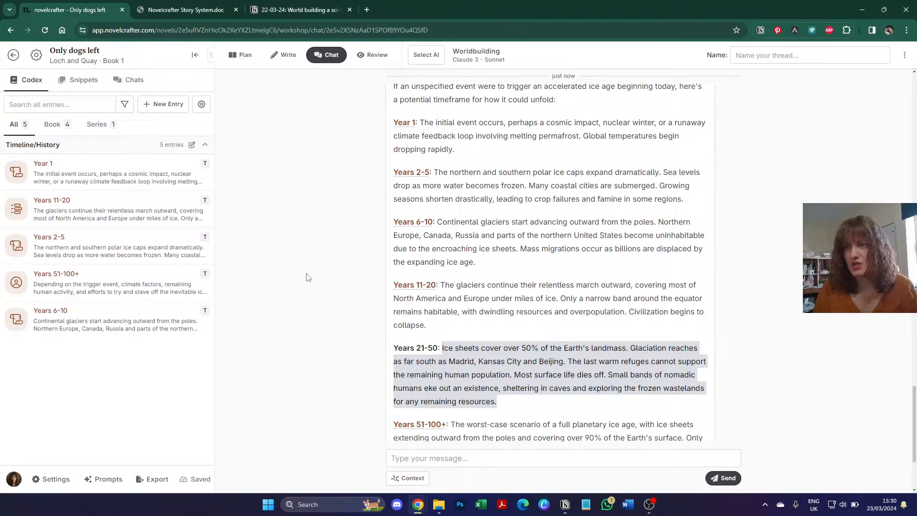
click(164, 104)
click(186, 174)
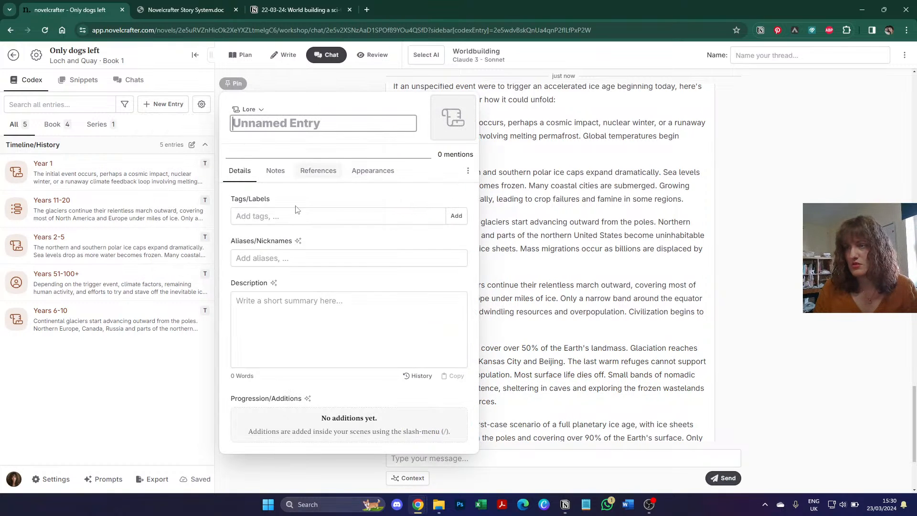
click(304, 330)
key(ctrl+v)
click(303, 127)
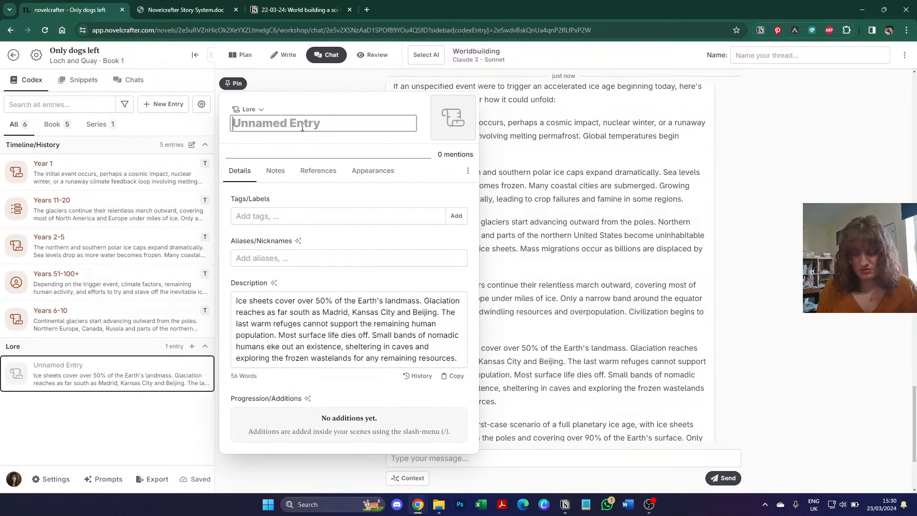
text(Years 21-50)
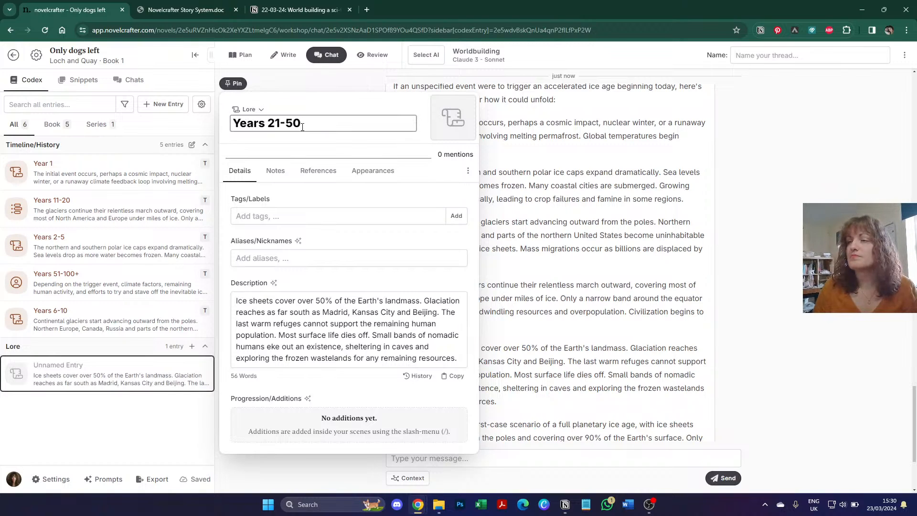
Step: Tag the "Years 21-50" codex entry "T" and close it
click(317, 214)
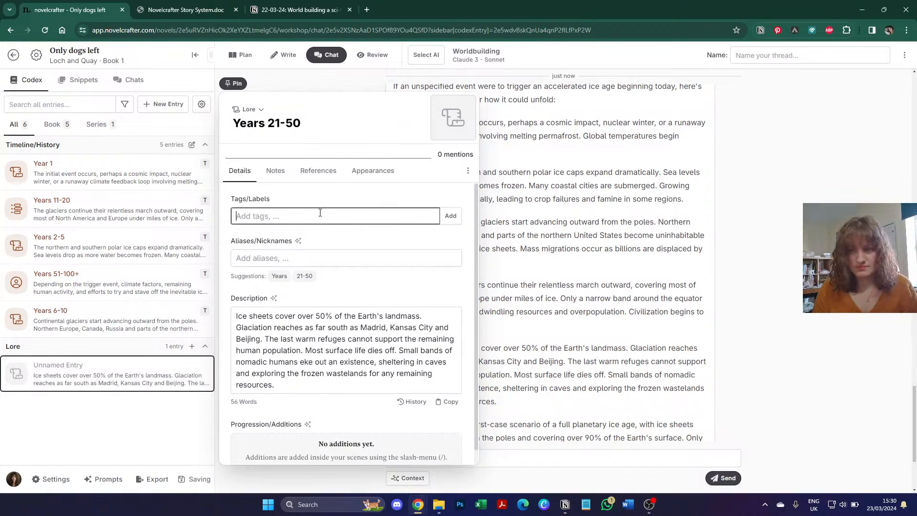
text(T)
click(343, 323)
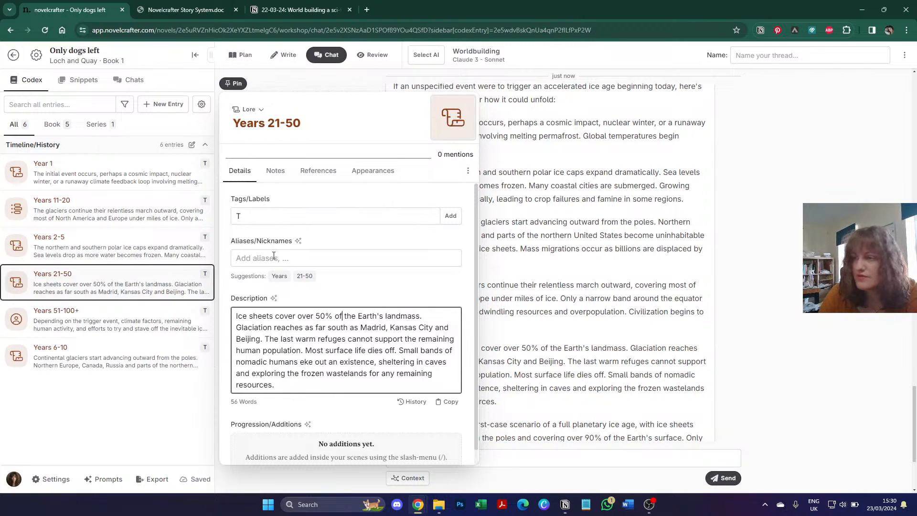
click(649, 297)
Step: Start a new chat message with "What would a likely population be after such an event."
scroll(505, 431, down, 1)
scroll(543, 389, up, 3)
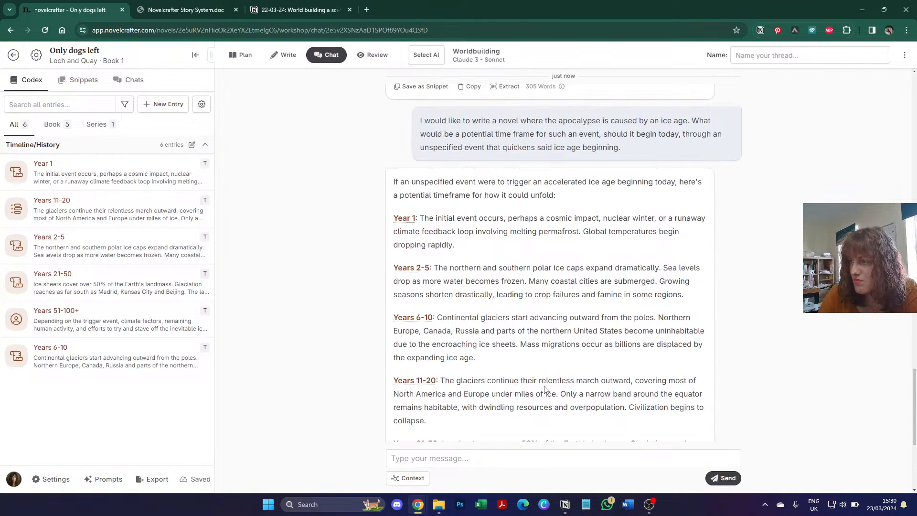
scroll(545, 387, down, 5)
click(530, 452)
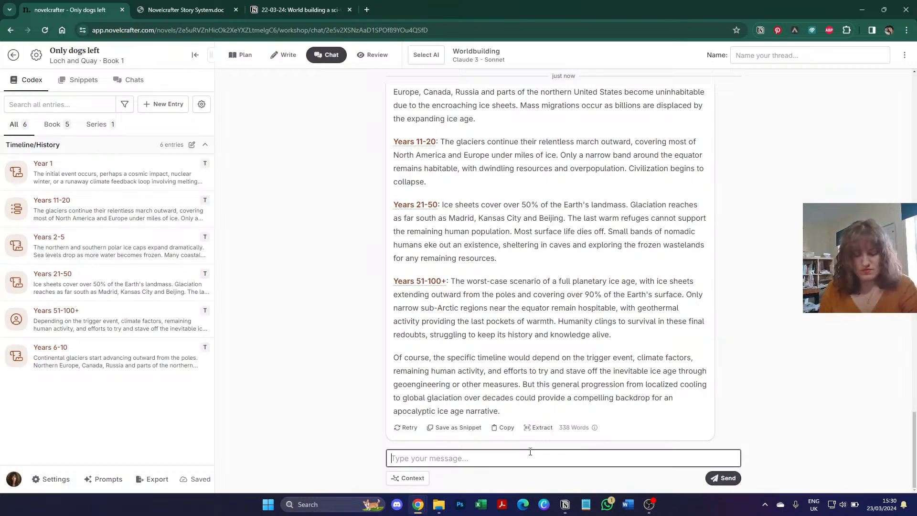
text(What w)
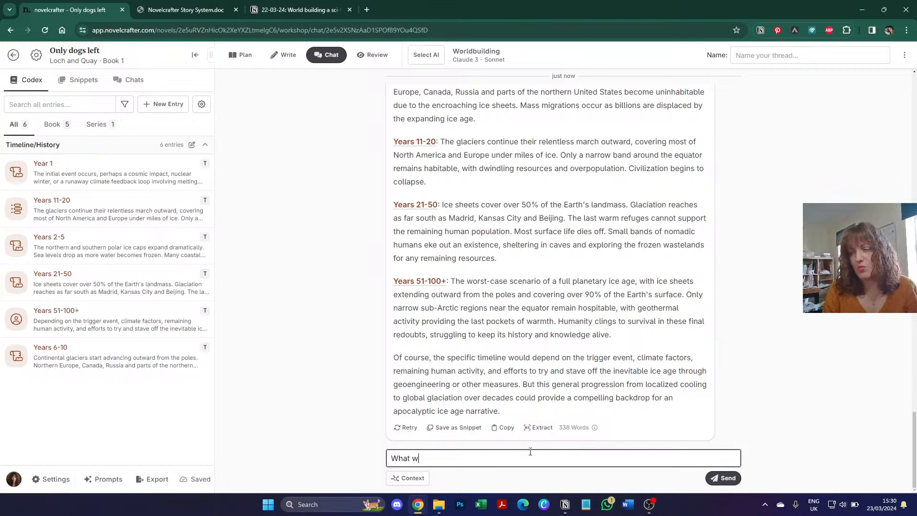
text(ould a likely )
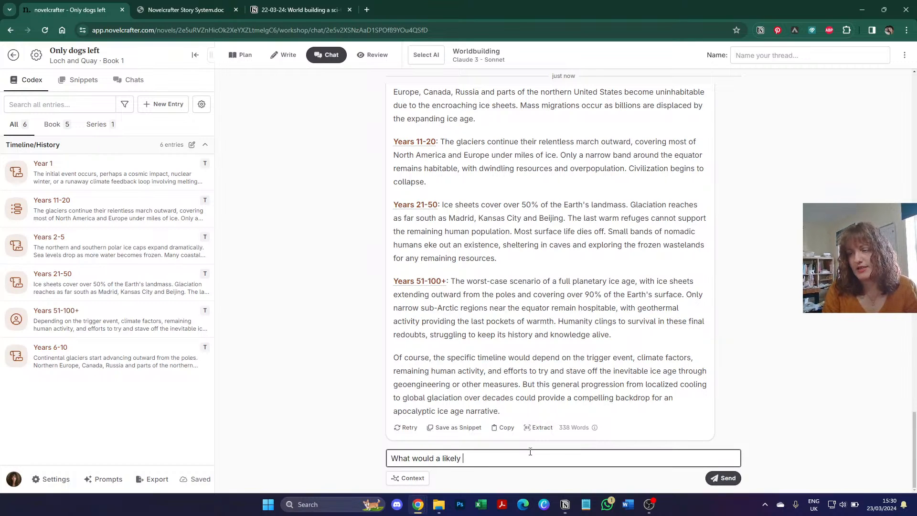
text(population )
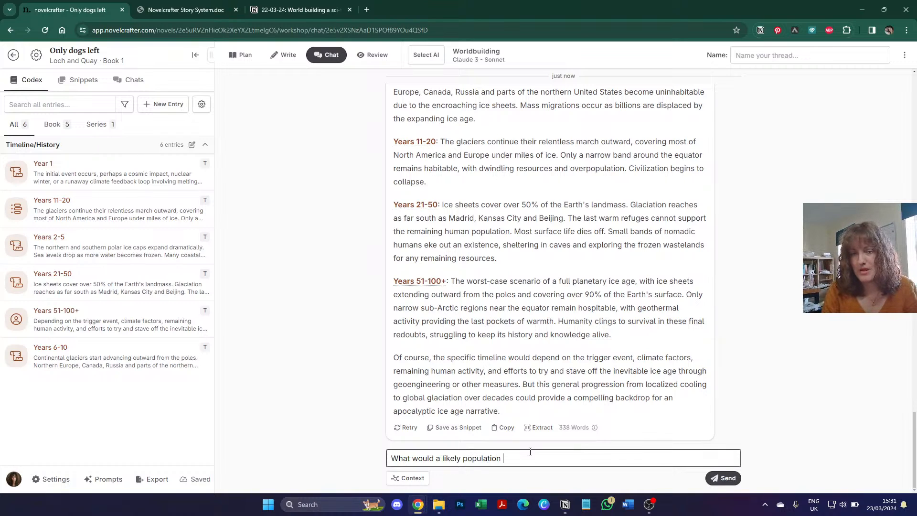
text(be)
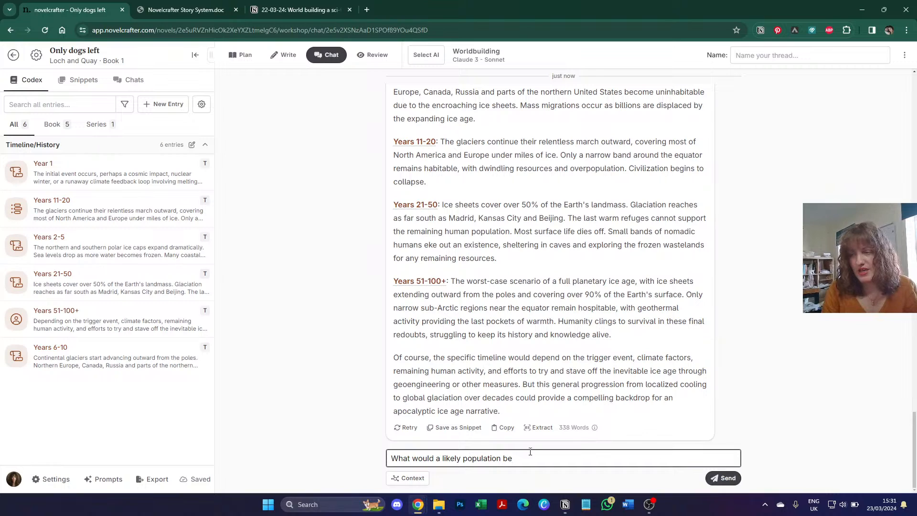
text( after )
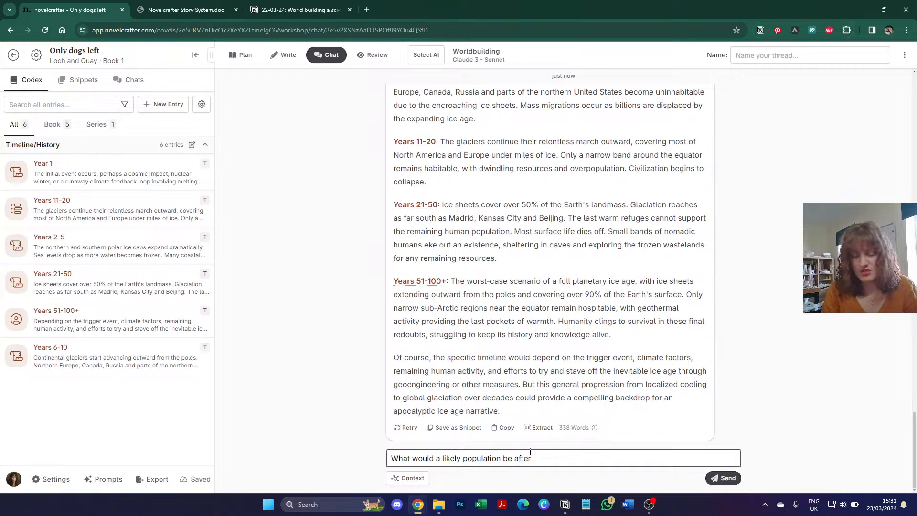
text(such an event.)
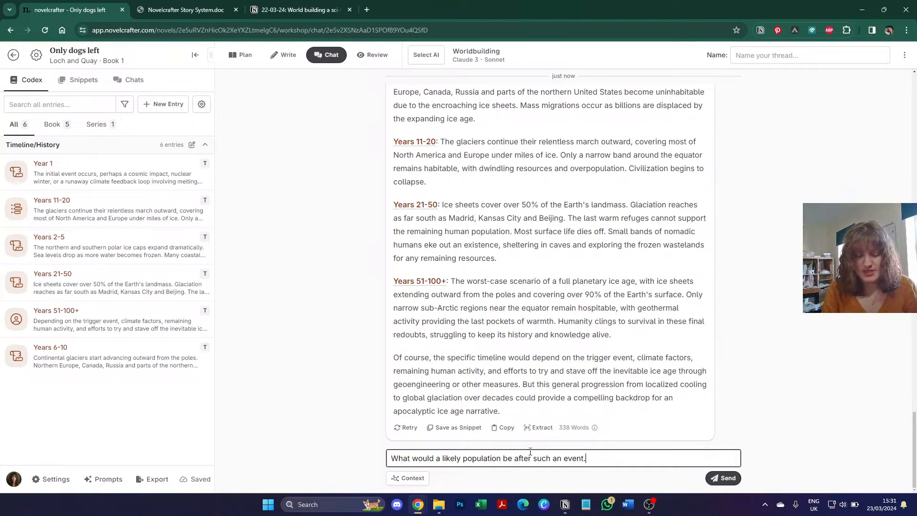
Step: Finish the chat message with "Please base your thoughts on the potential for food growth, land conditions, and space for different civilisations." and send it
text( Please base your )
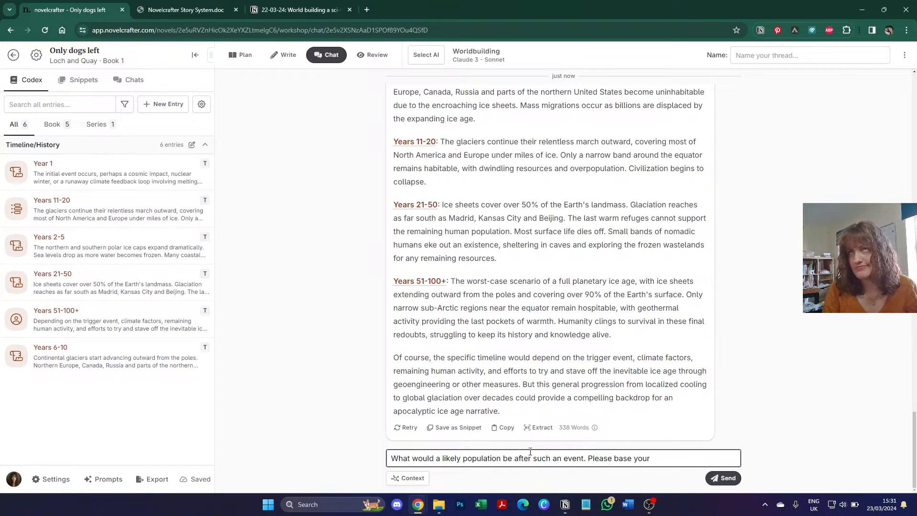
text(thoughts o)
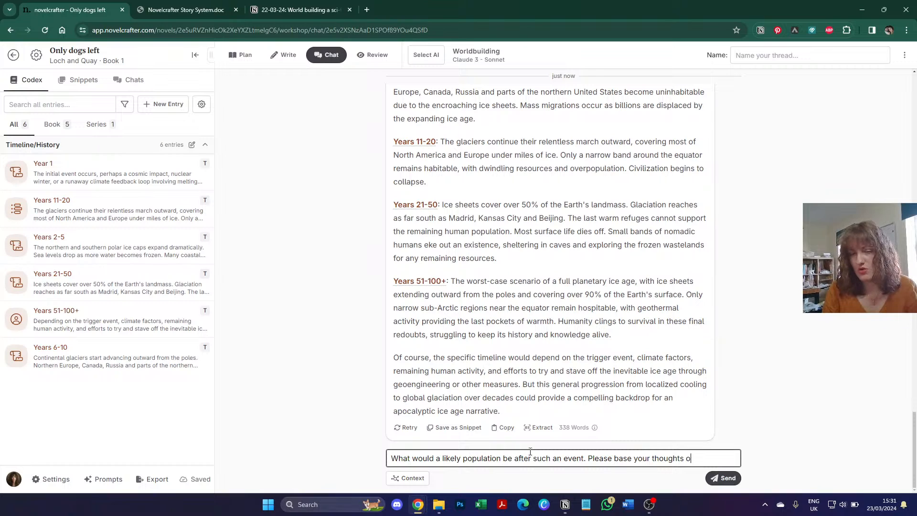
text(n a)
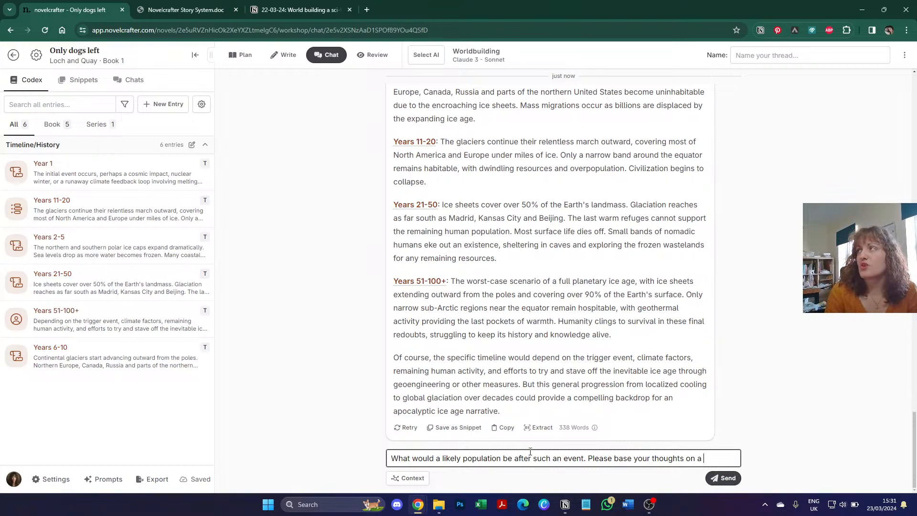
key(BackSpace)
key(BackSpace)
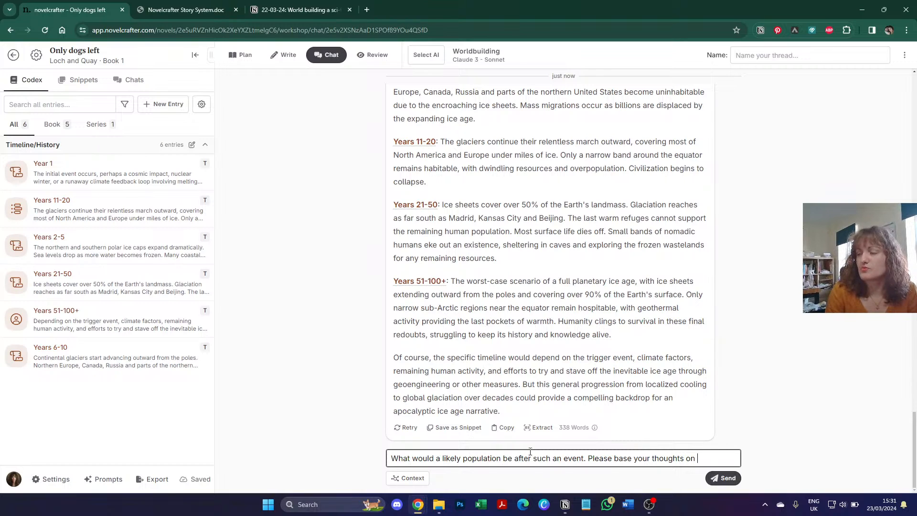
text(the p)
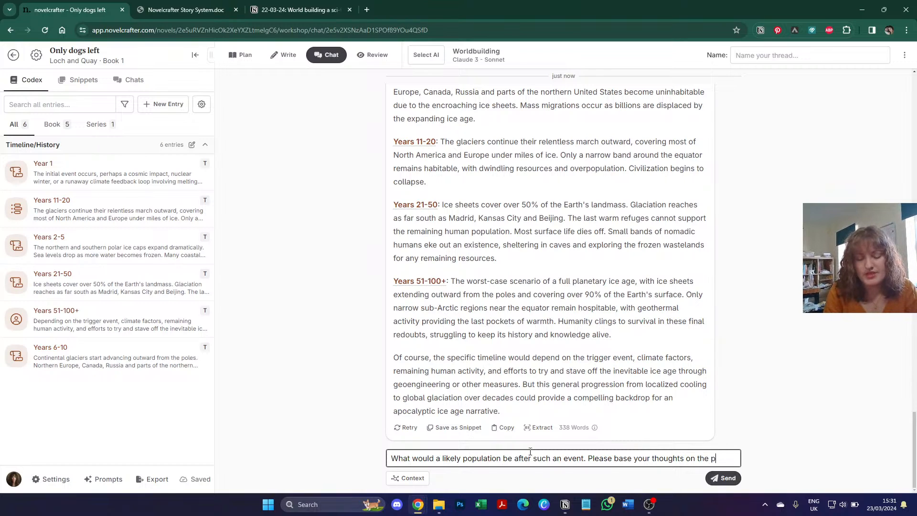
text(otential for food)
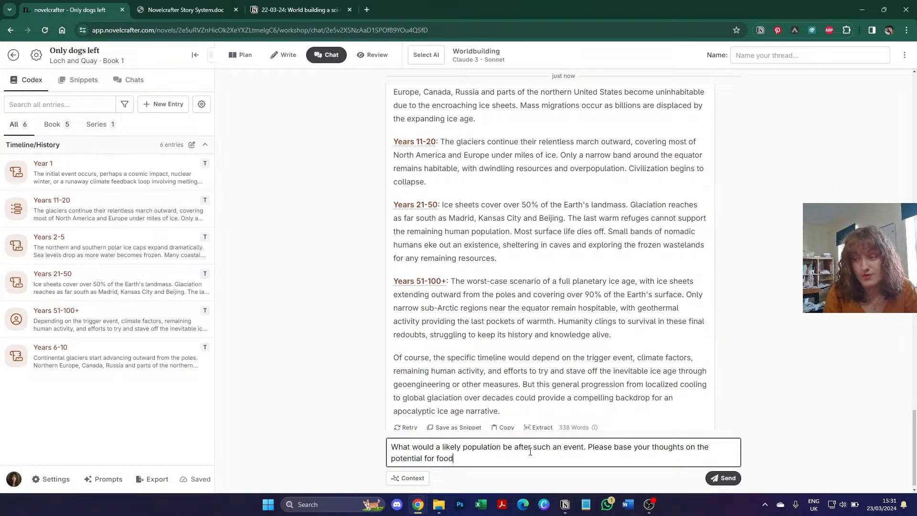
text( growth,)
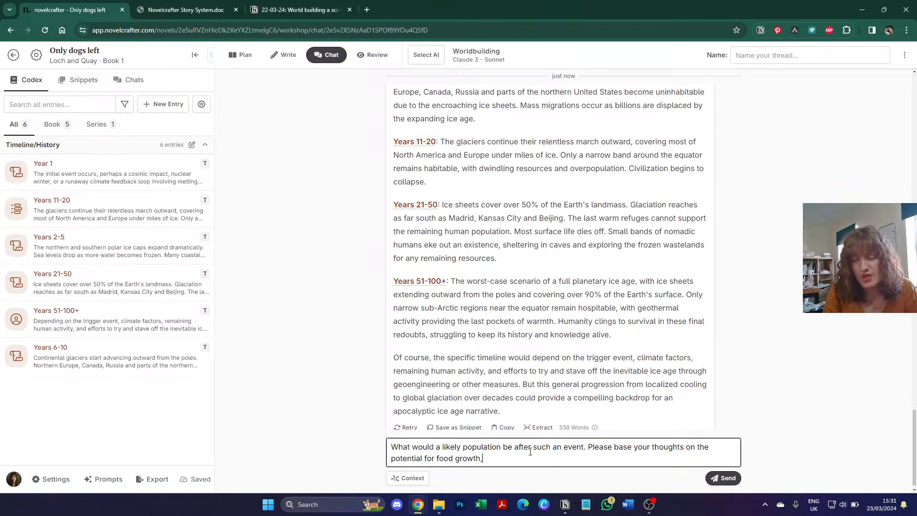
text( land conditions, and )
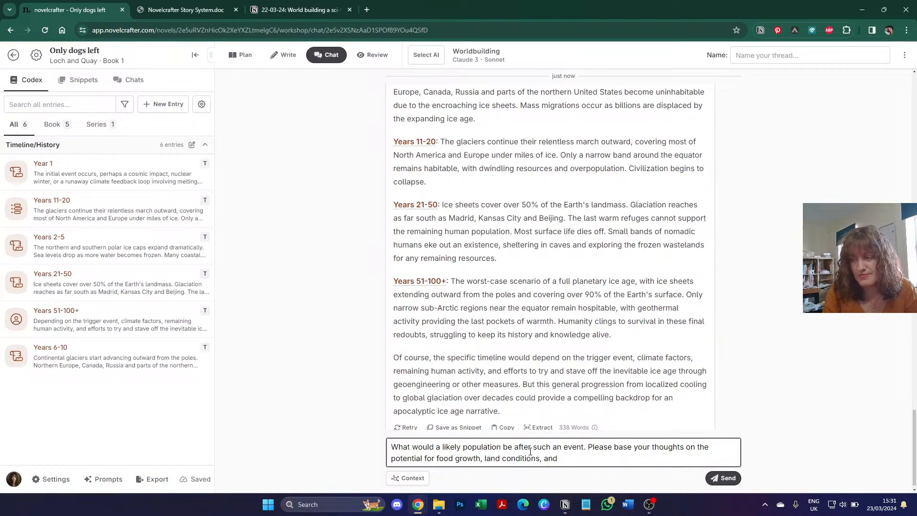
text(spac)
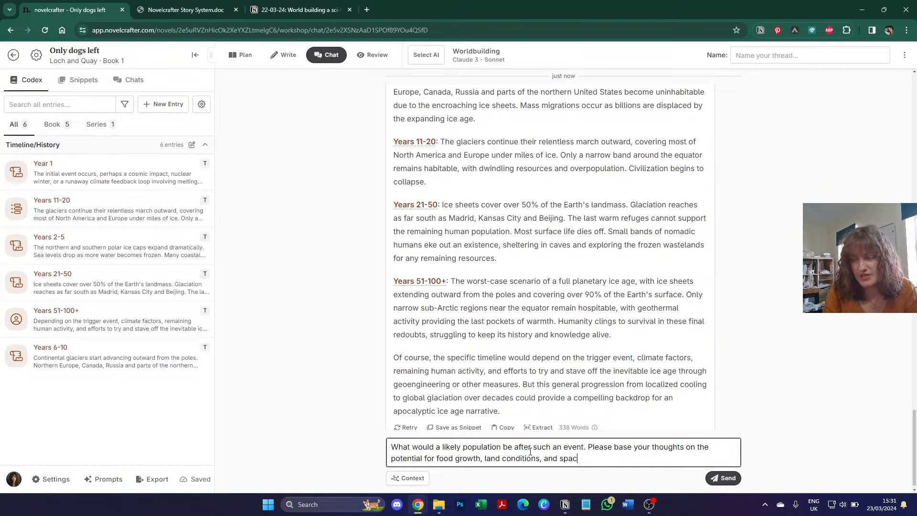
text(e for differen)
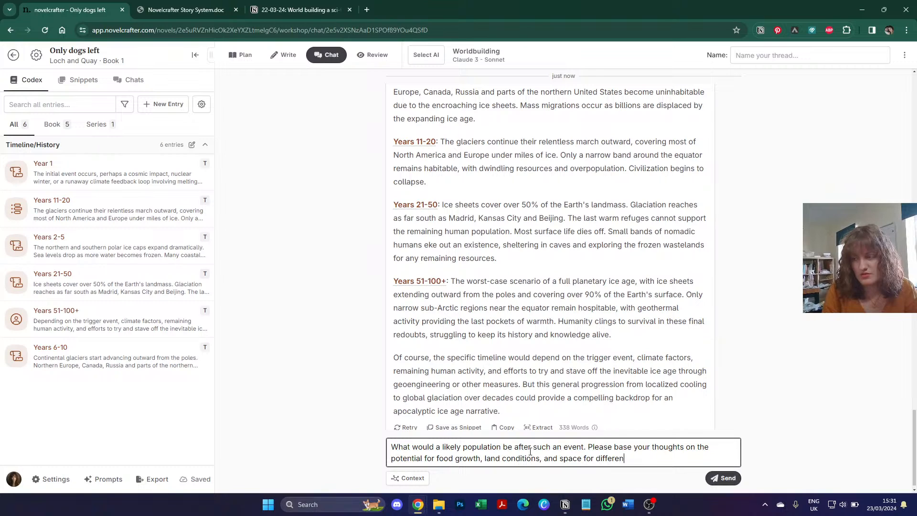
text(t civilisations.)
key(Return)
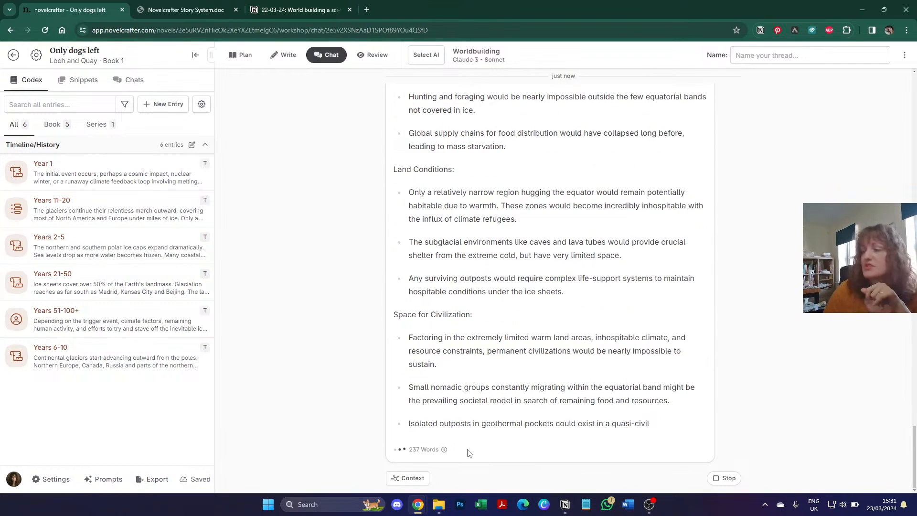
Step: Read through the chat answer on surviving population, covering food growth, land conditions, space for civilization and the closing estimate
scroll(472, 245, up, 9)
scroll(473, 246, down, 3)
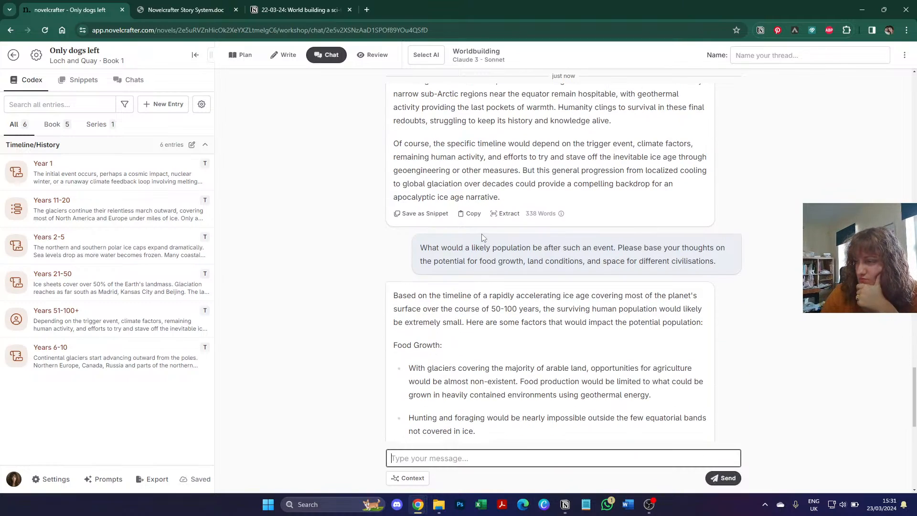
scroll(482, 237, down, 2)
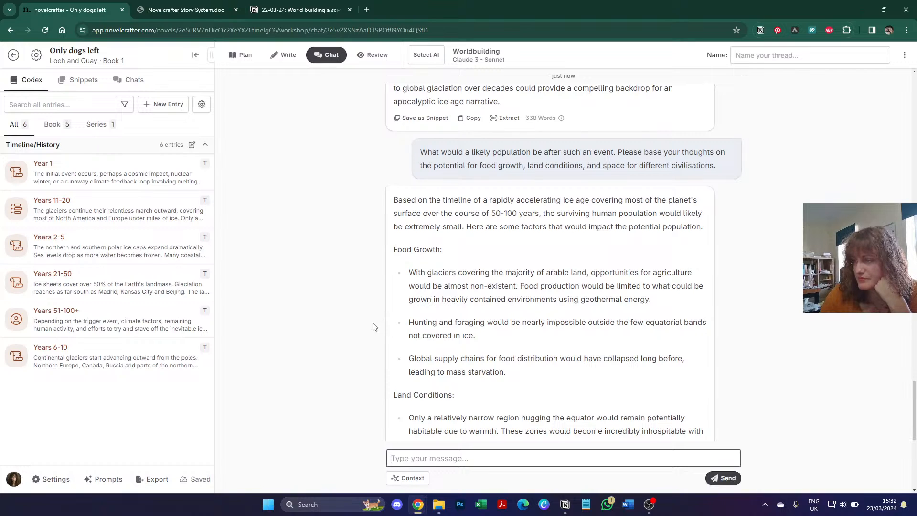
scroll(374, 327, down, 2)
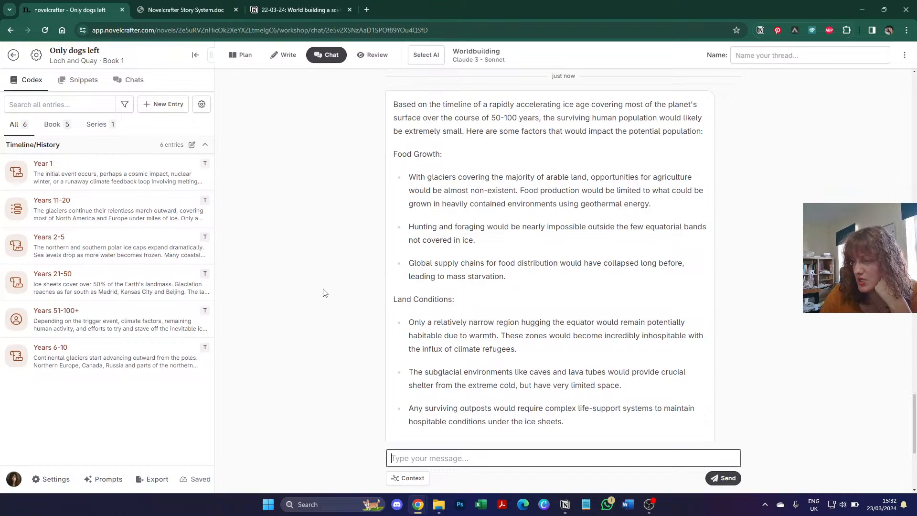
scroll(324, 292, down, 1)
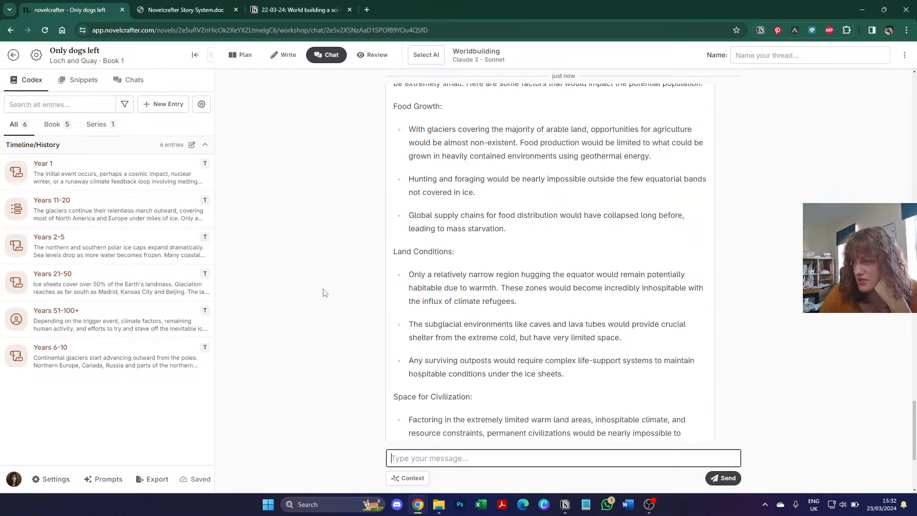
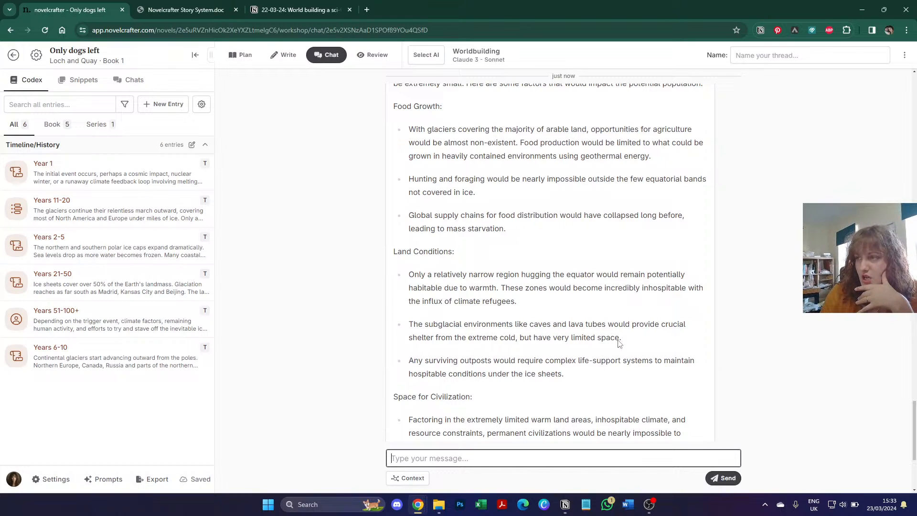
scroll(702, 292, down, 1)
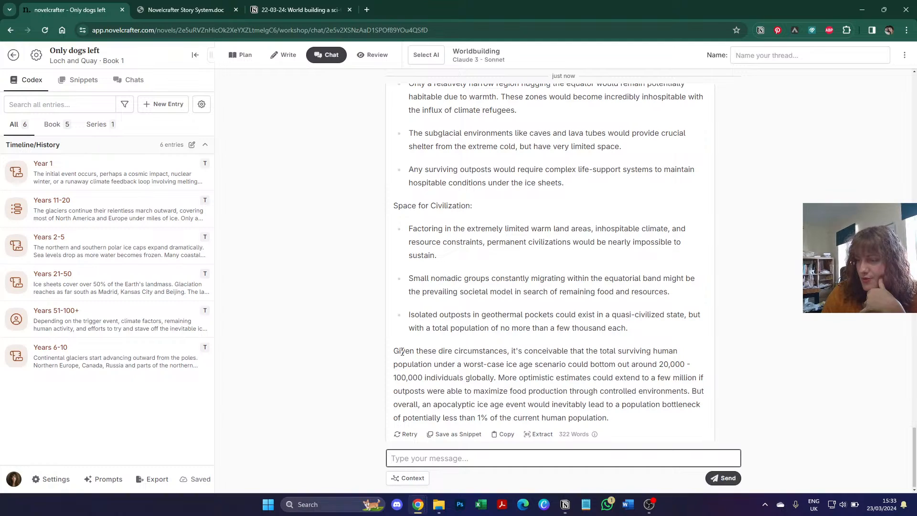
scroll(402, 352, down, 1)
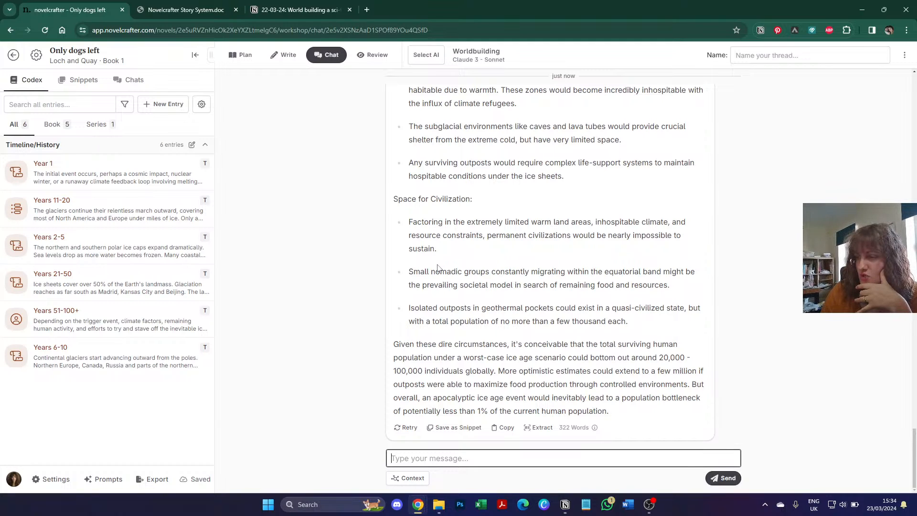
scroll(446, 355, up, 6)
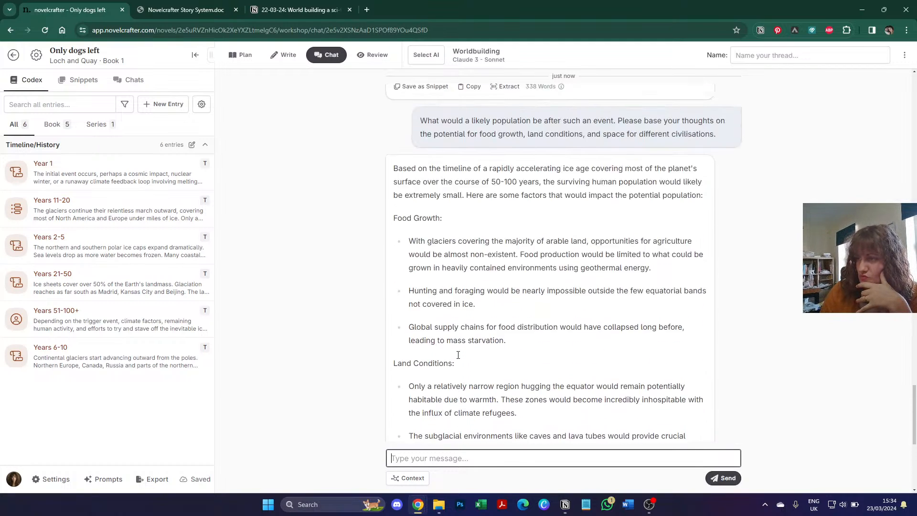
scroll(458, 354, down, 4)
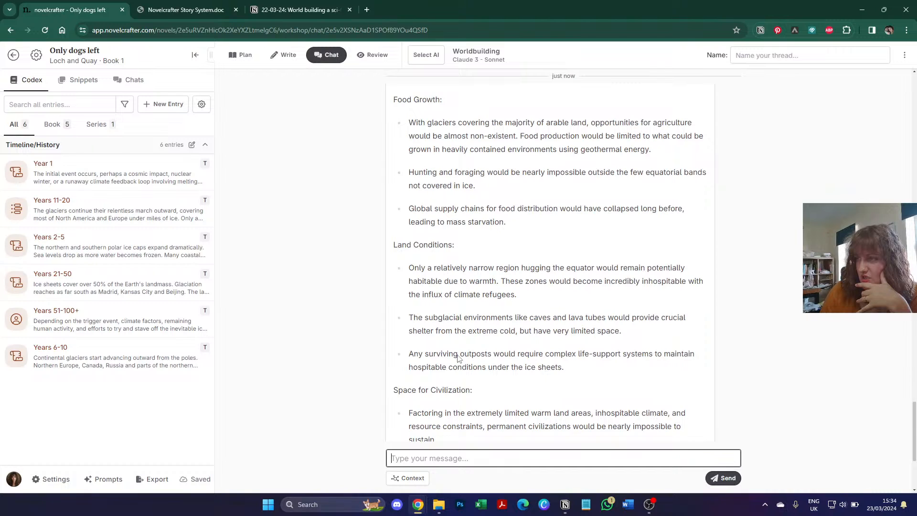
scroll(458, 357, down, 4)
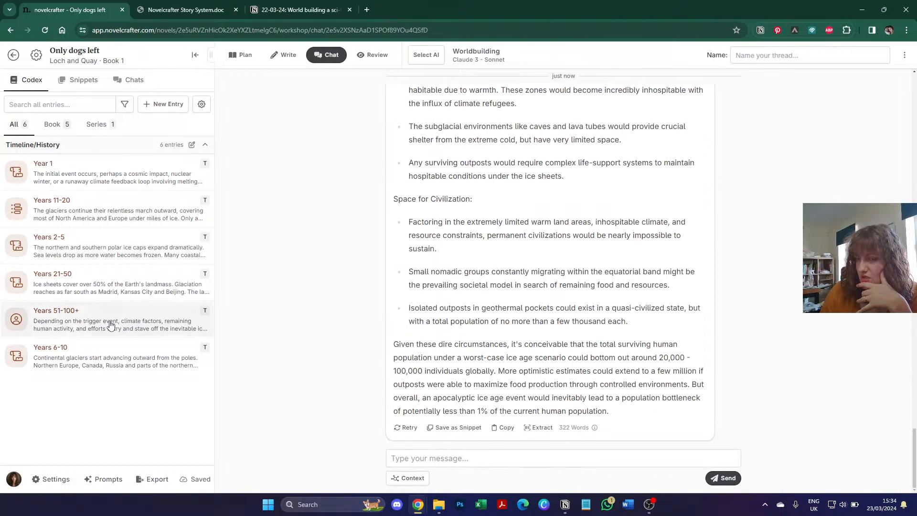
Step: Pin the "Years 51-100+" codex entry beside the chat and add "The world's population is now in the range of 20,000-100,000" to its description
click(110, 325)
click(241, 84)
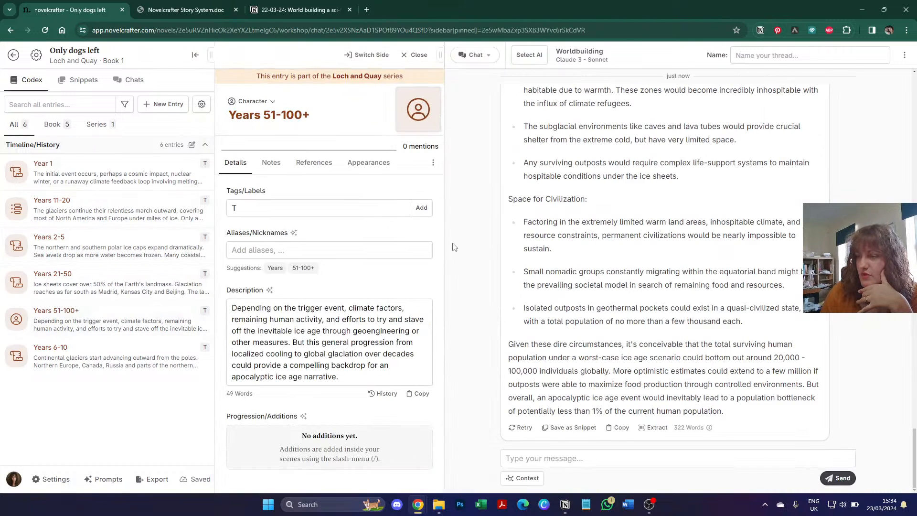
click(350, 378)
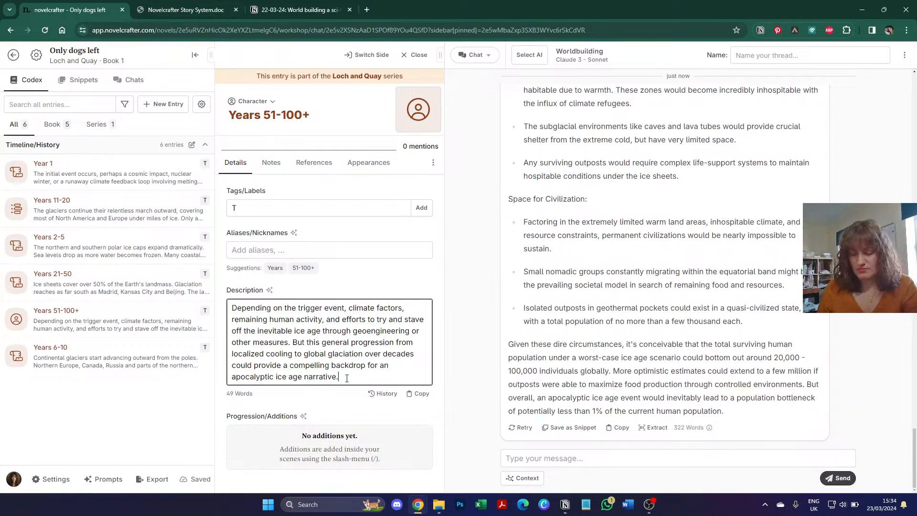
key(Return)
text(The world)
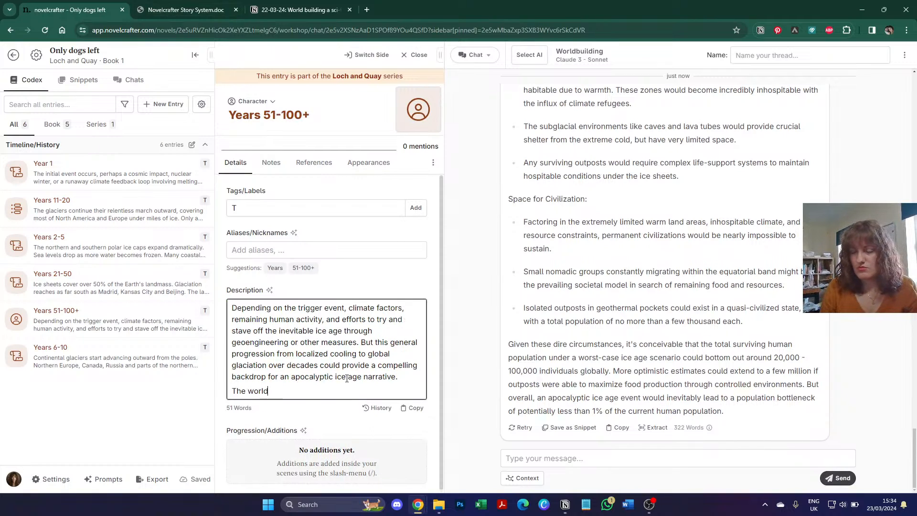
text('s population is now)
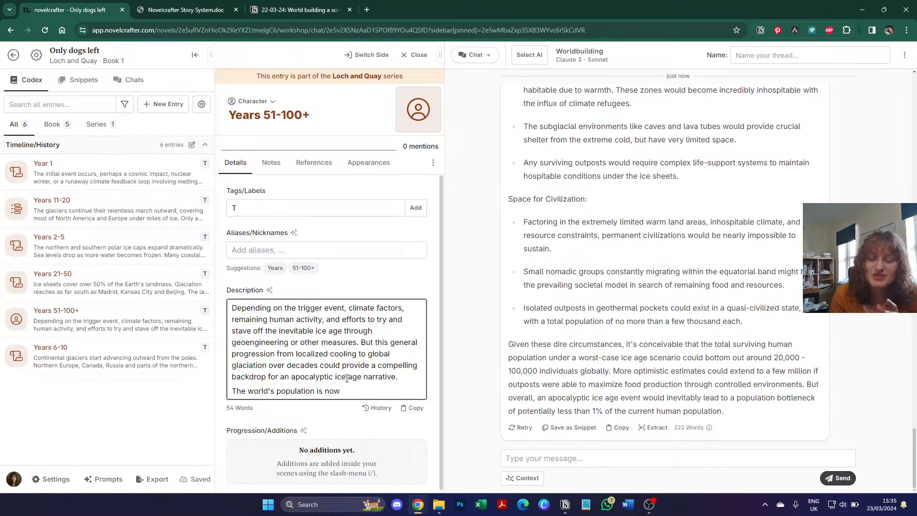
text(in )
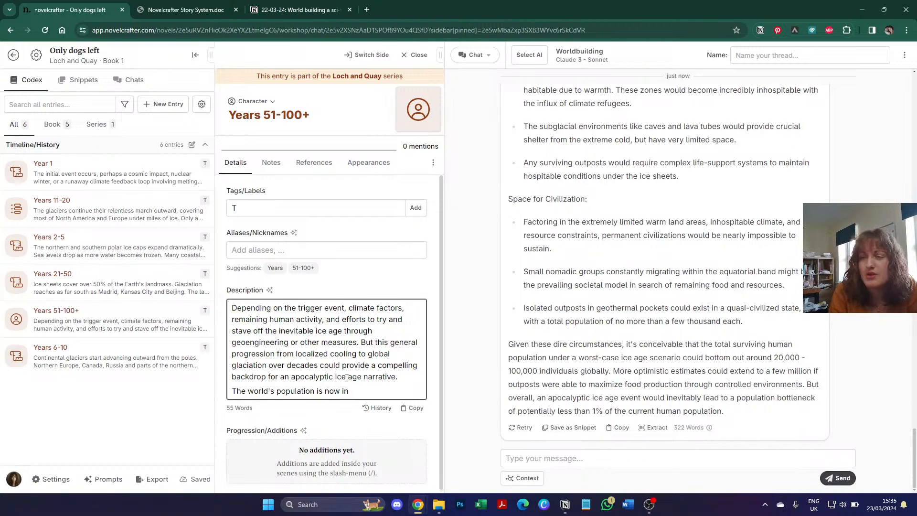
text(th)
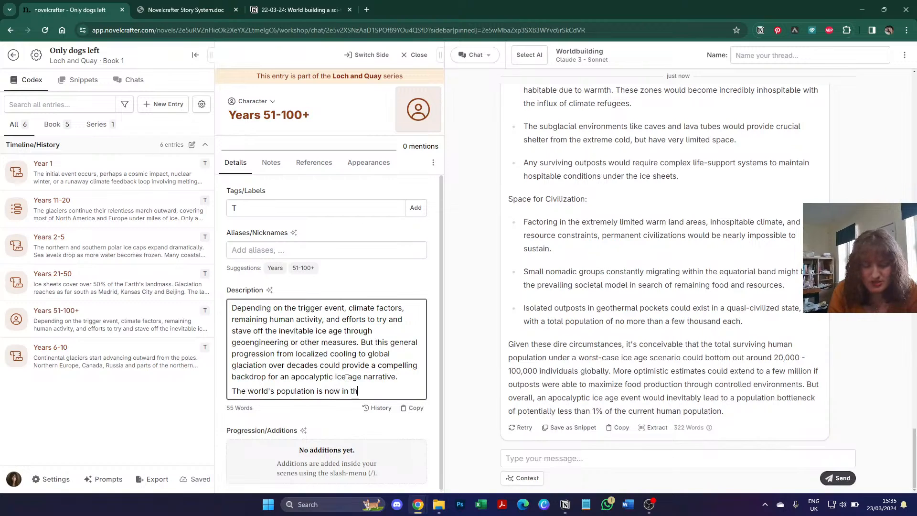
text(e range of 20)
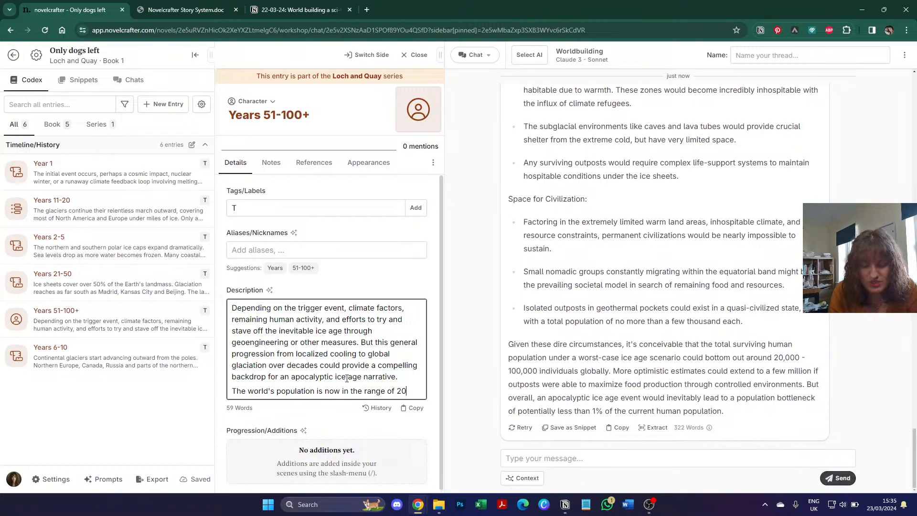
text(,000-)
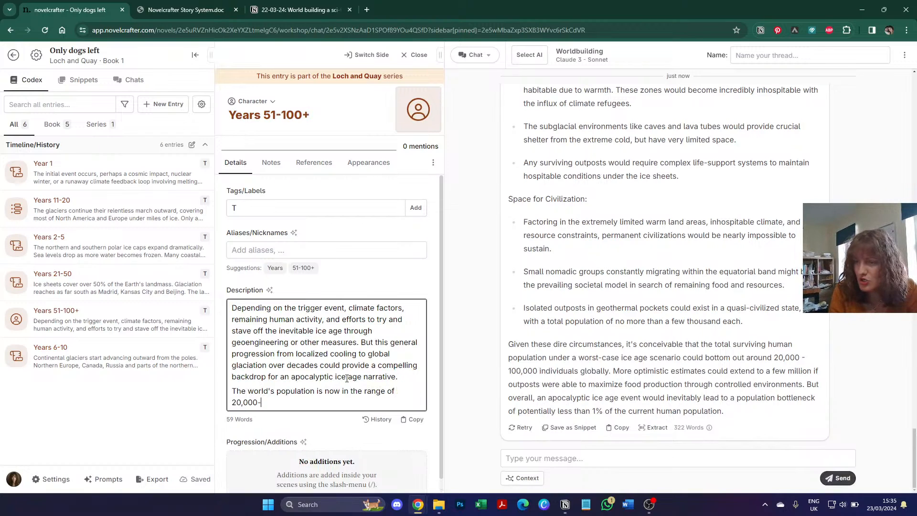
text(100,000)
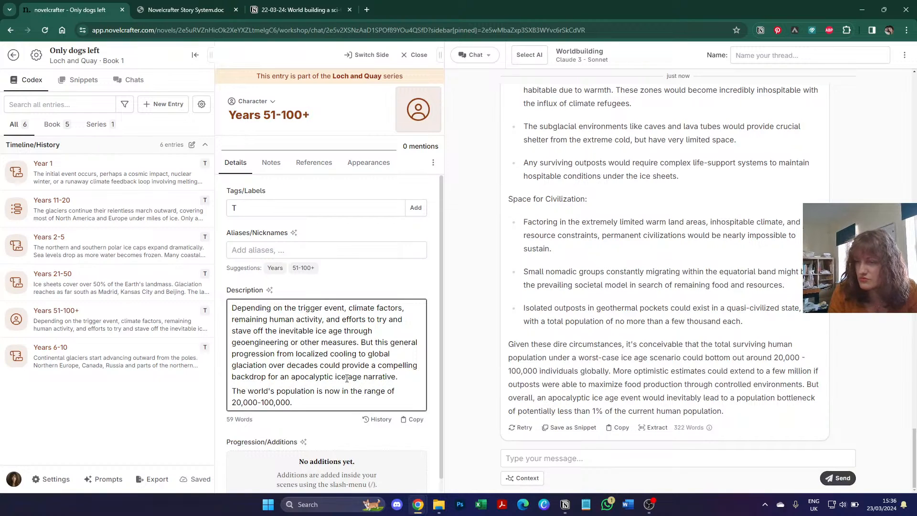
Step: Extend the population sentence in the "Years 51-100+" description with "due to the population bottleneck."
key(BackSpace)
text(due to the p)
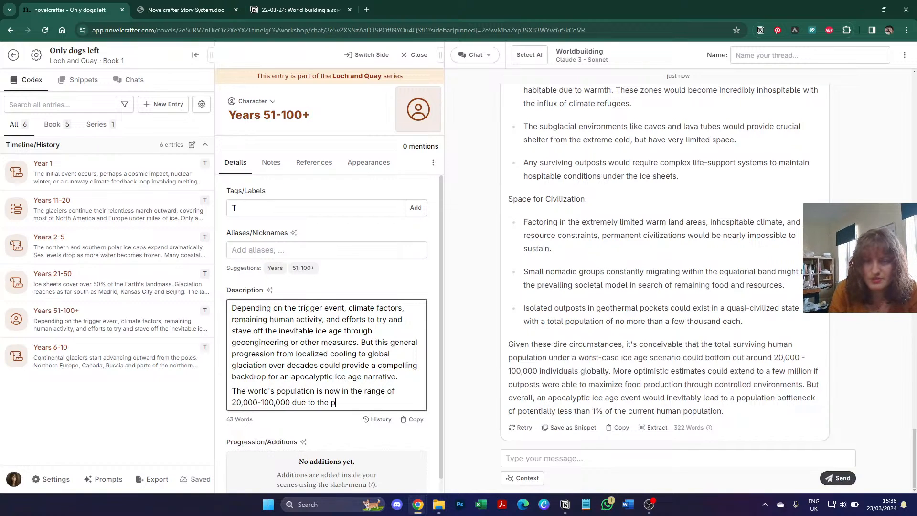
text(opulation b)
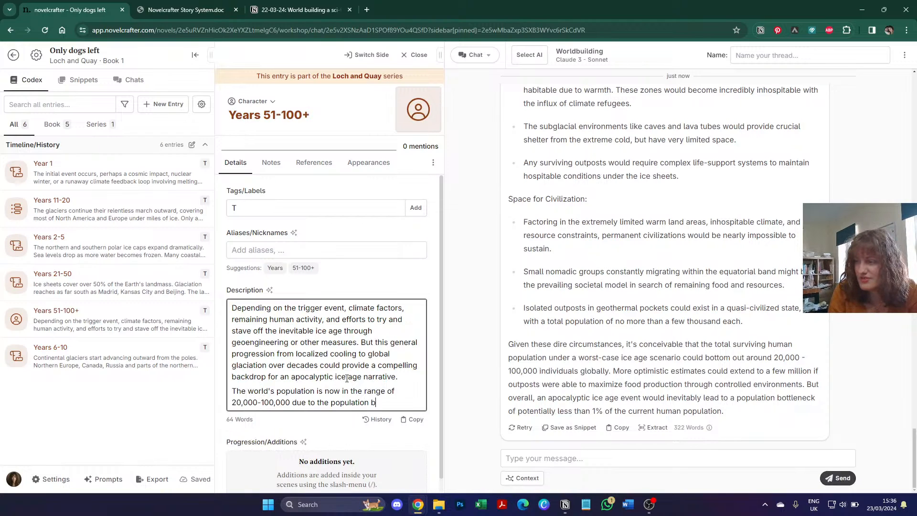
text(ottleneck.)
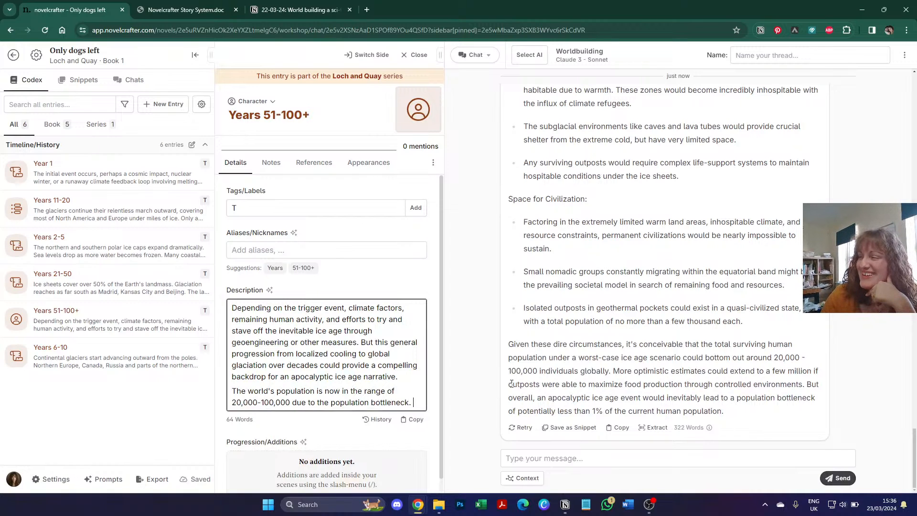
scroll(559, 352, up, 4)
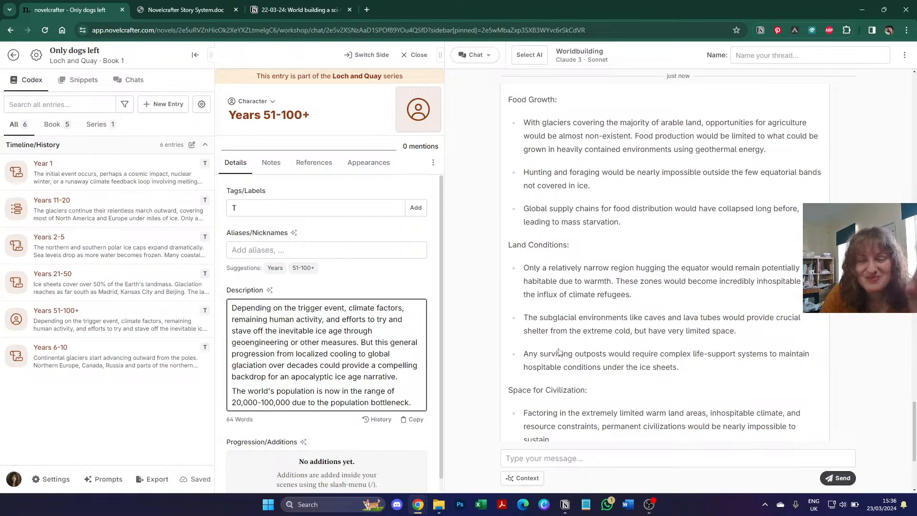
scroll(559, 352, down, 4)
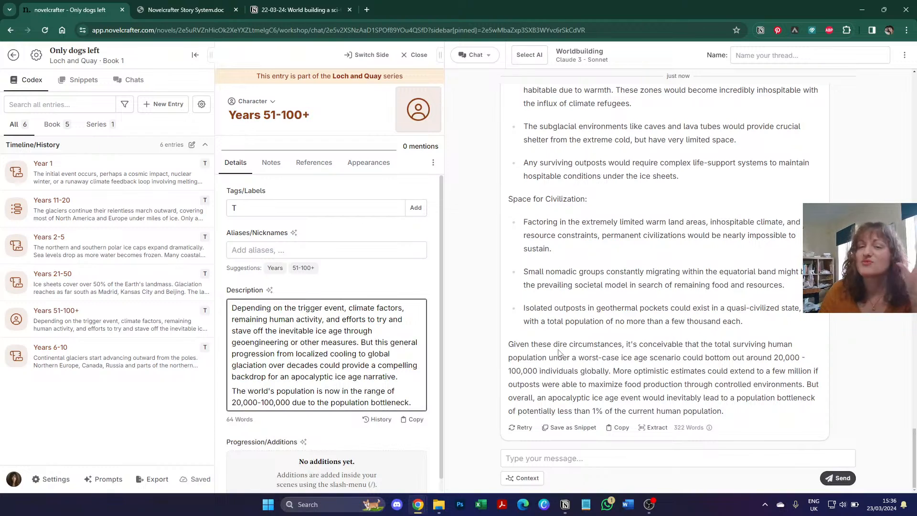
Step: Begin a new chat message with "In this world, the richest people began to prepare in the first few years of the ice age,"
click(718, 305)
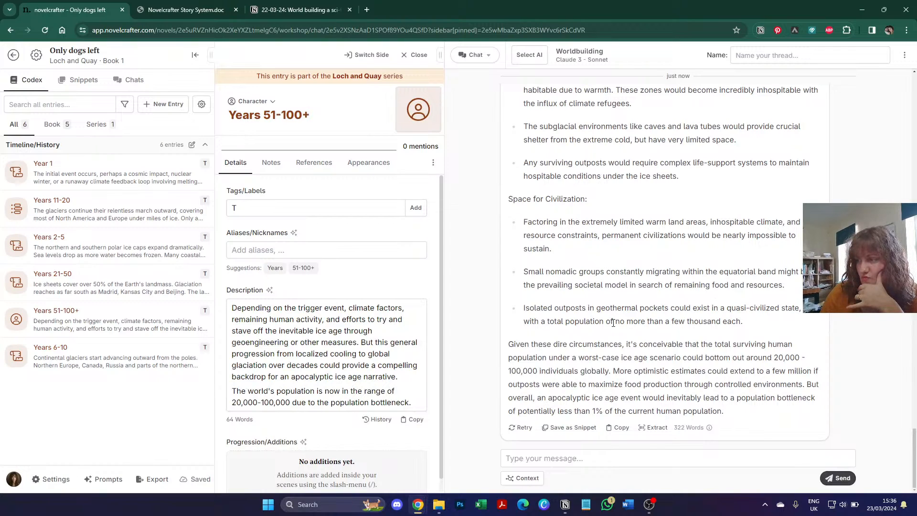
click(572, 461)
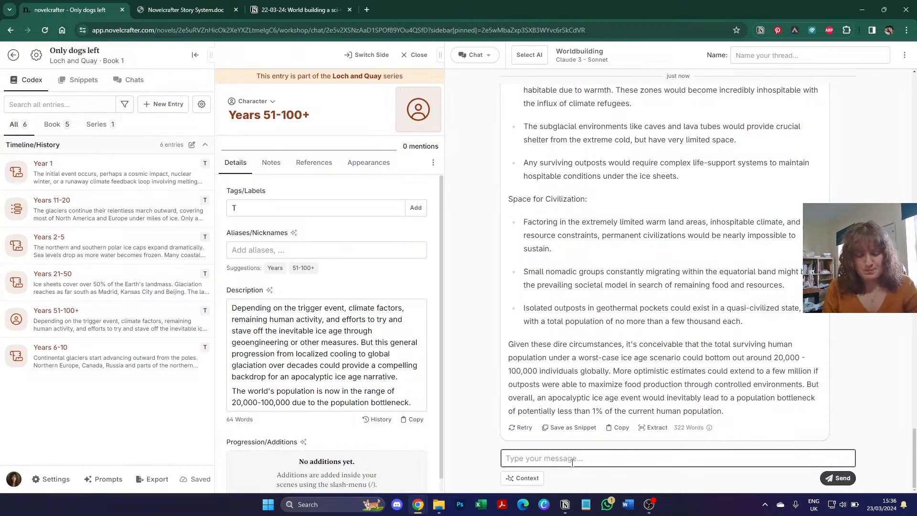
text(In this wor)
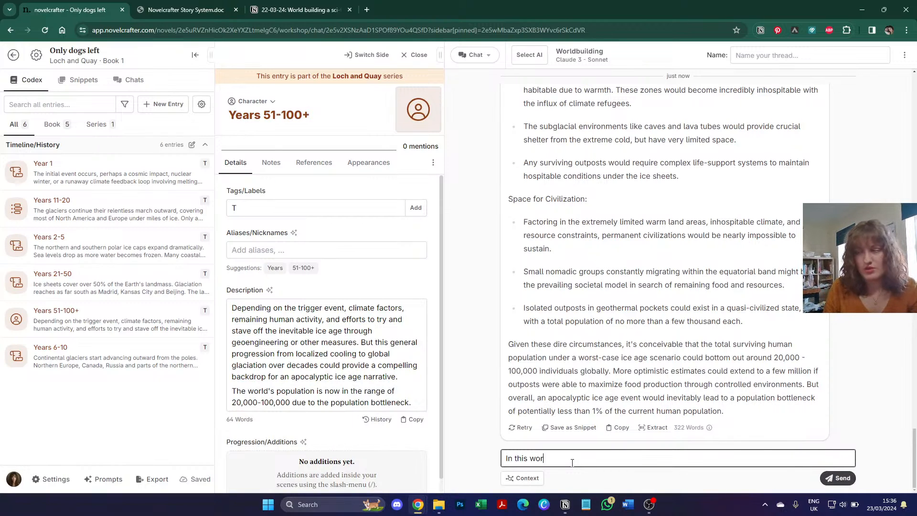
text(ld, the richest)
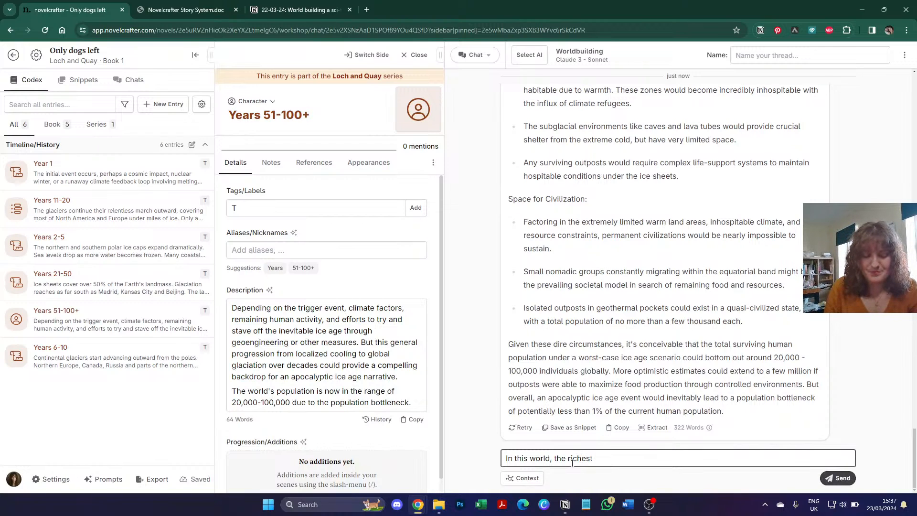
text( peop)
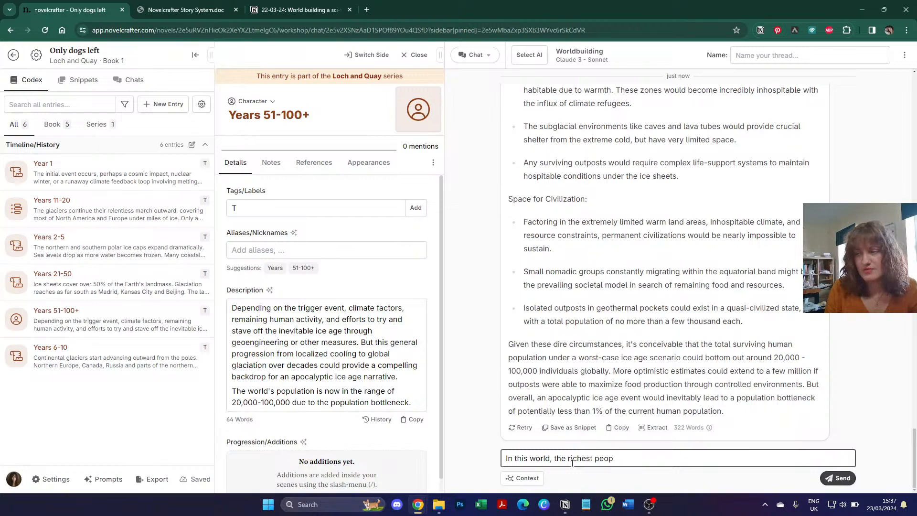
text(le )
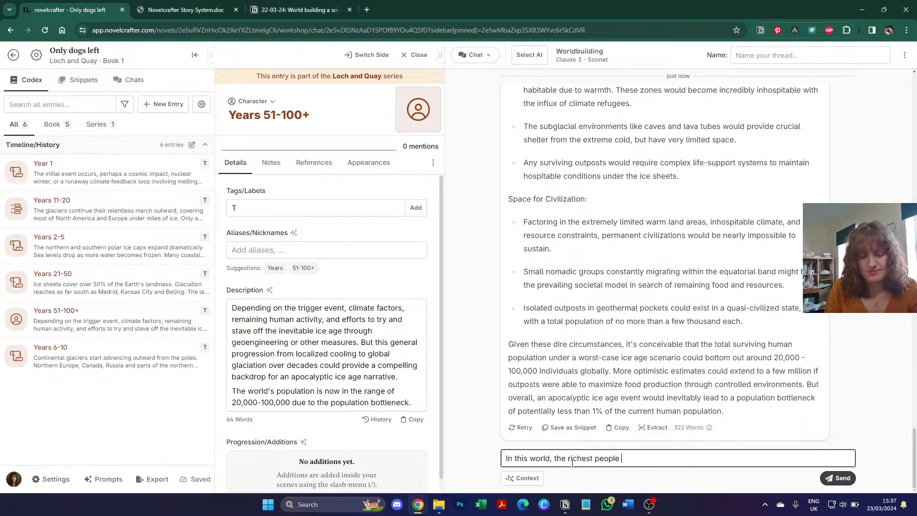
text(began to pr)
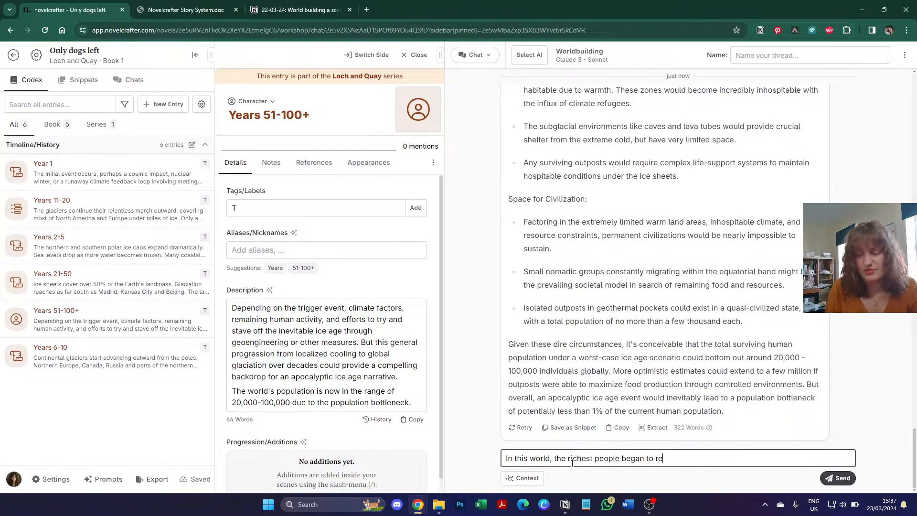
text(epare in the fi)
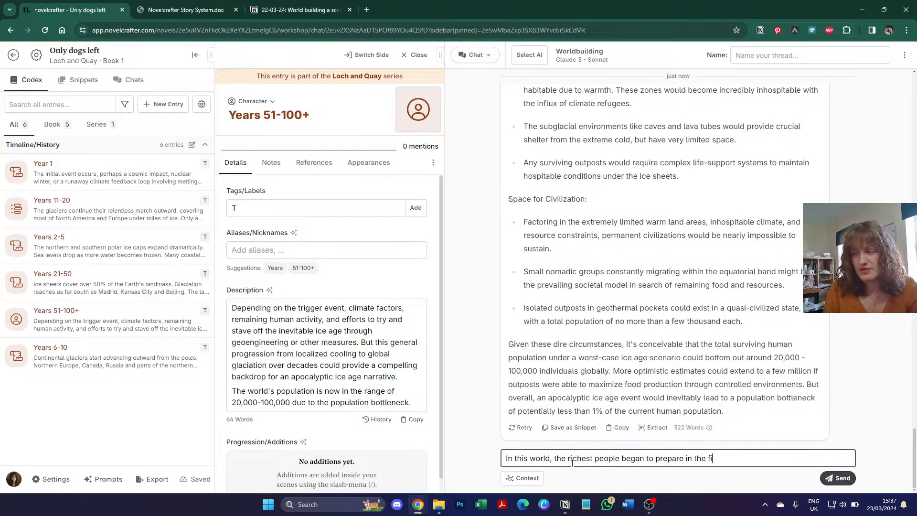
text(rst few years )
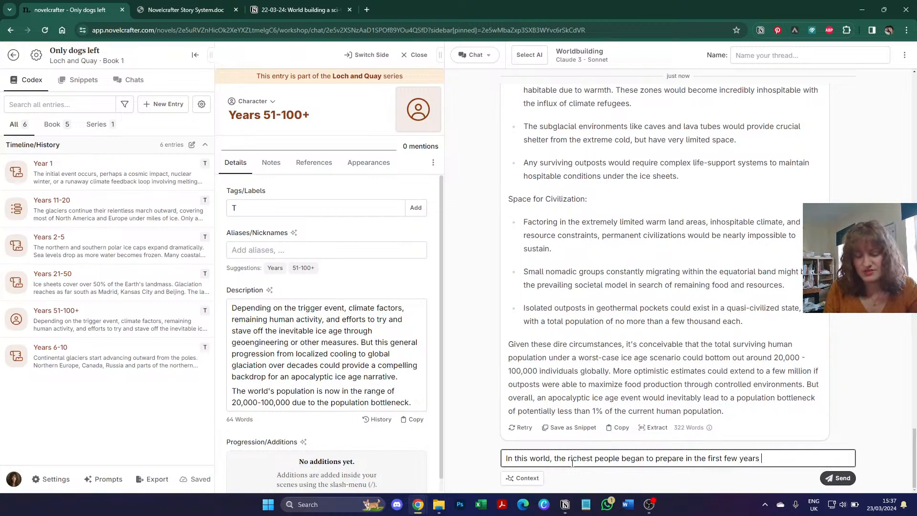
text(of the ice age, )
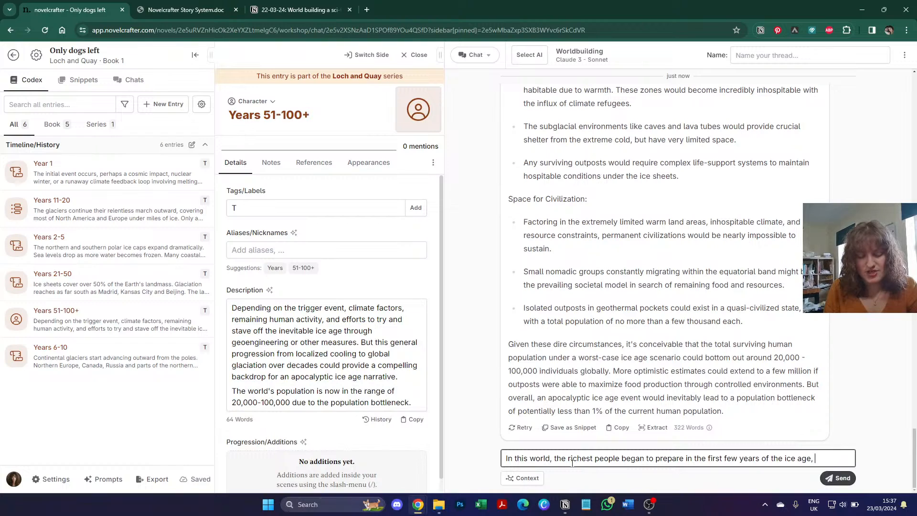
Step: Continue the chat message with "and bought up land near the equator. How might a civilisation progress through the initial 100 years,"
text(and bought up land )
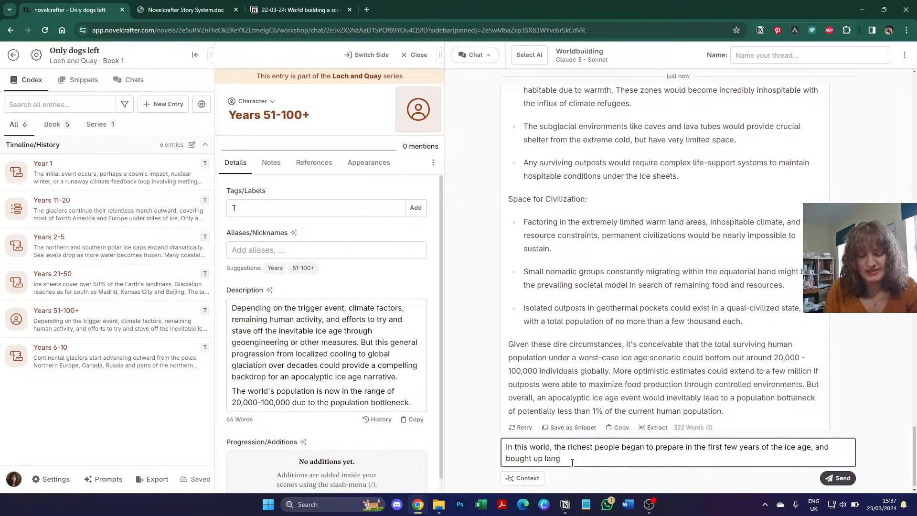
text(near the equator. How )
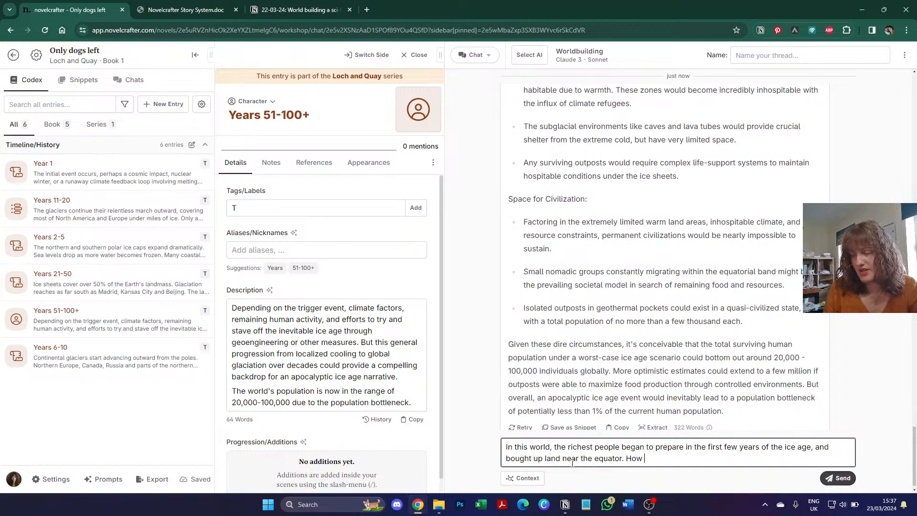
text(might )
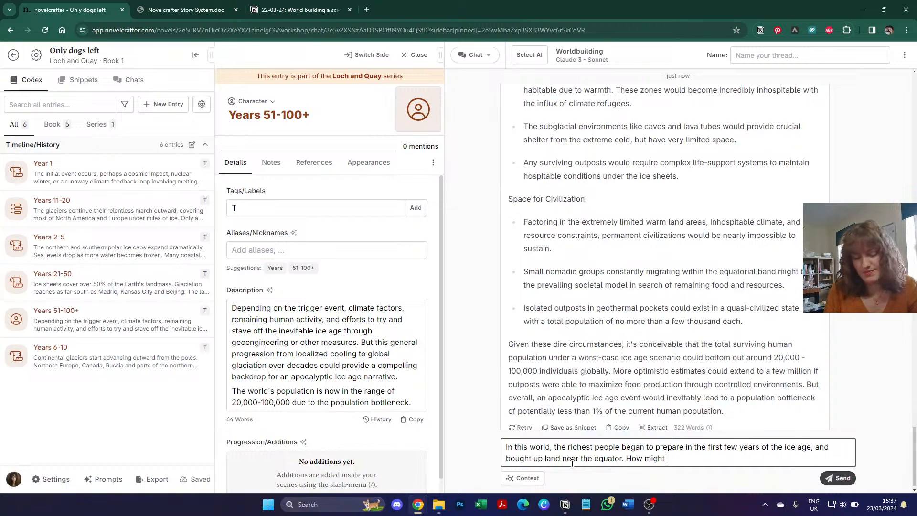
text(th)
text(a )
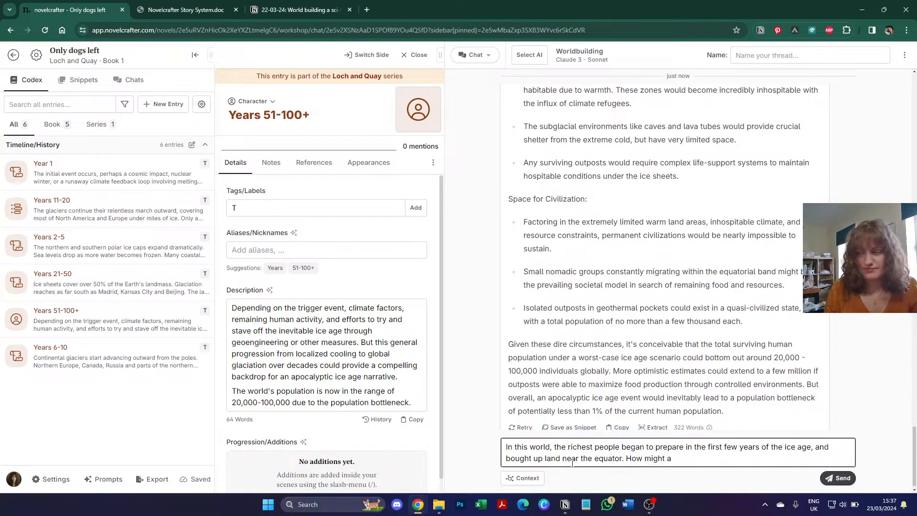
text(civi)
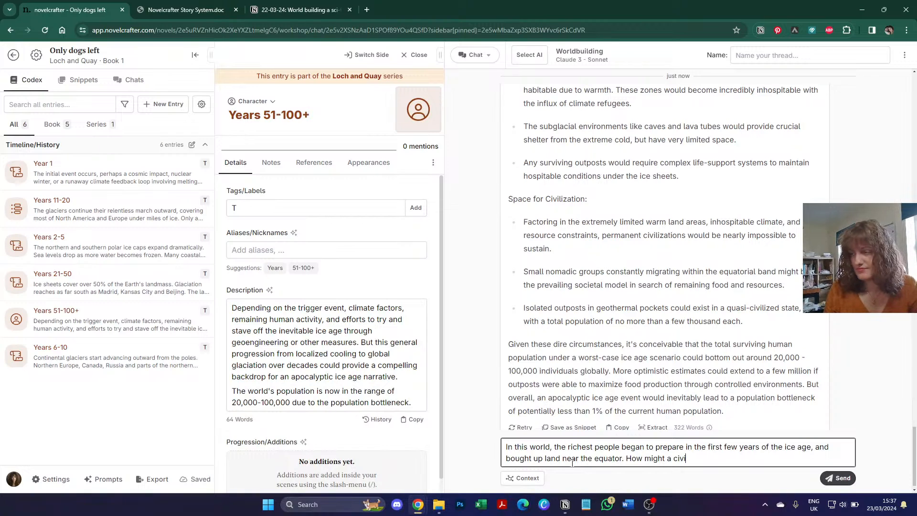
text(lisation progr)
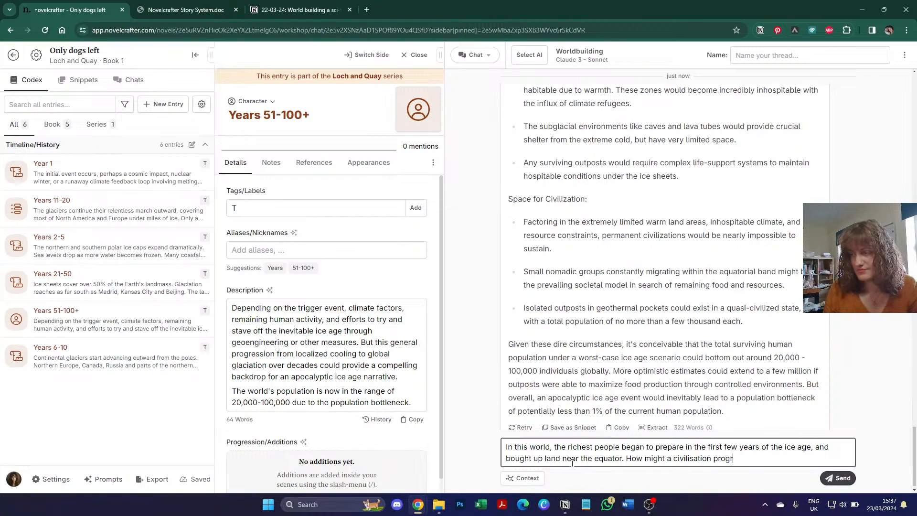
text(ess)
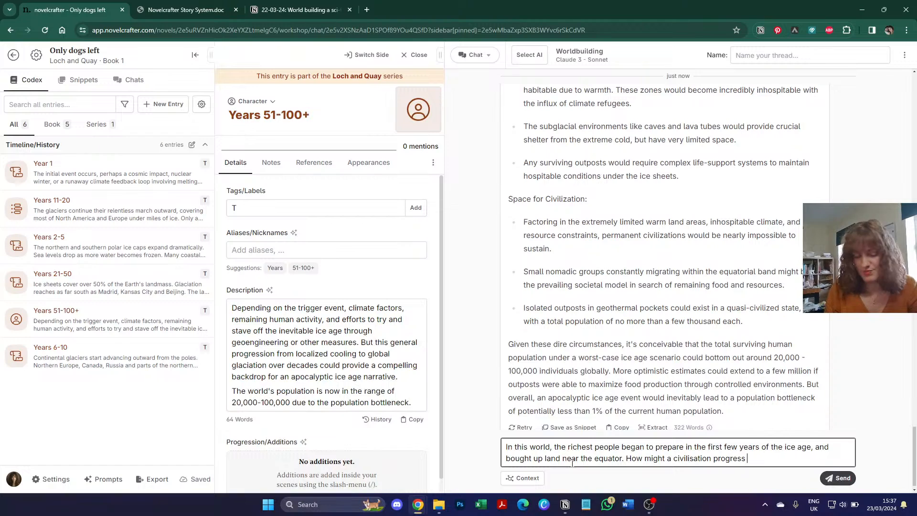
text(through the )
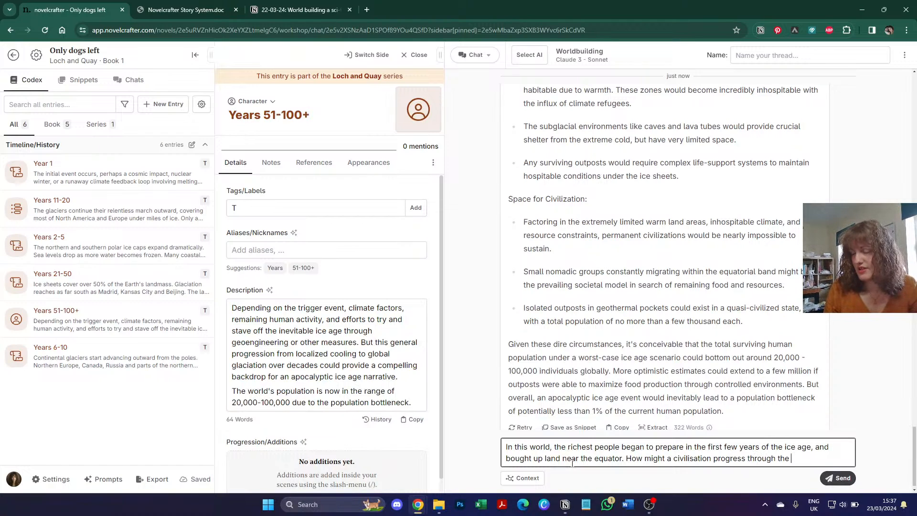
text(initial 100 y)
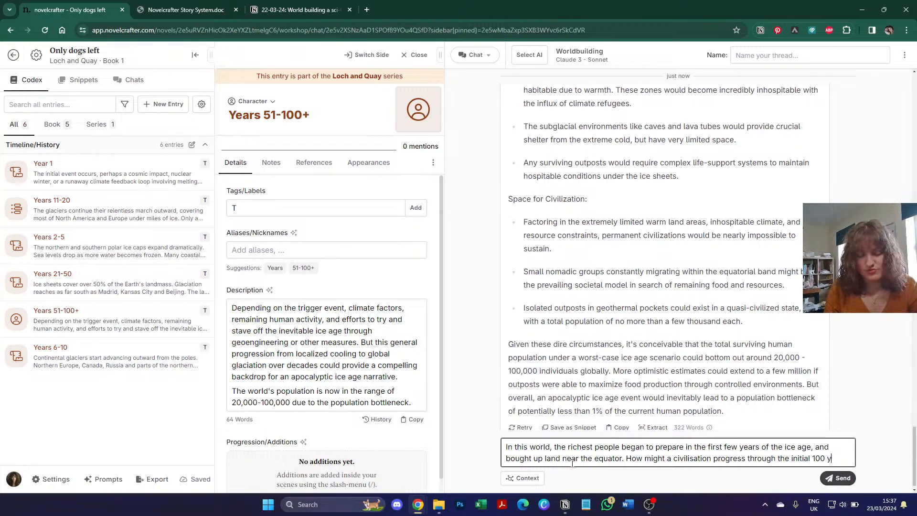
text(ears, )
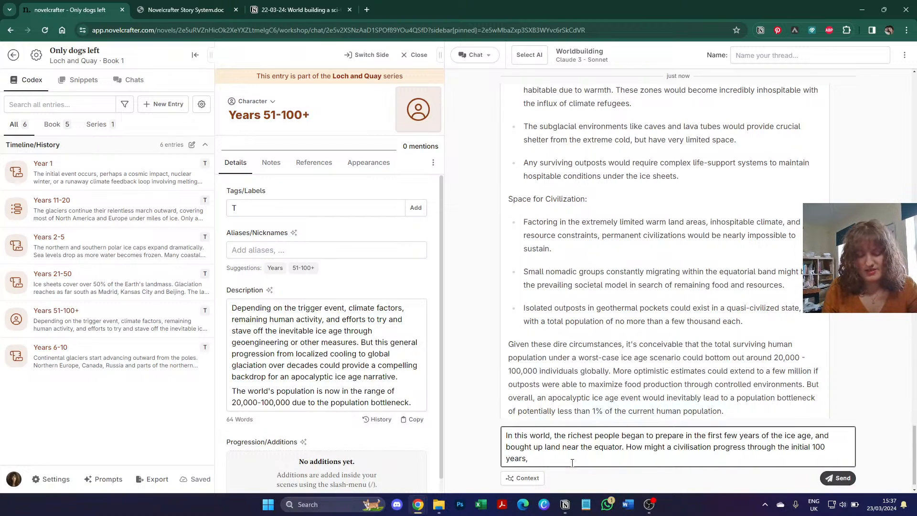
Step: Add "given a small group of wealthy and well-connected individuals preparing," to the question in the chat message
text(given a small group of )
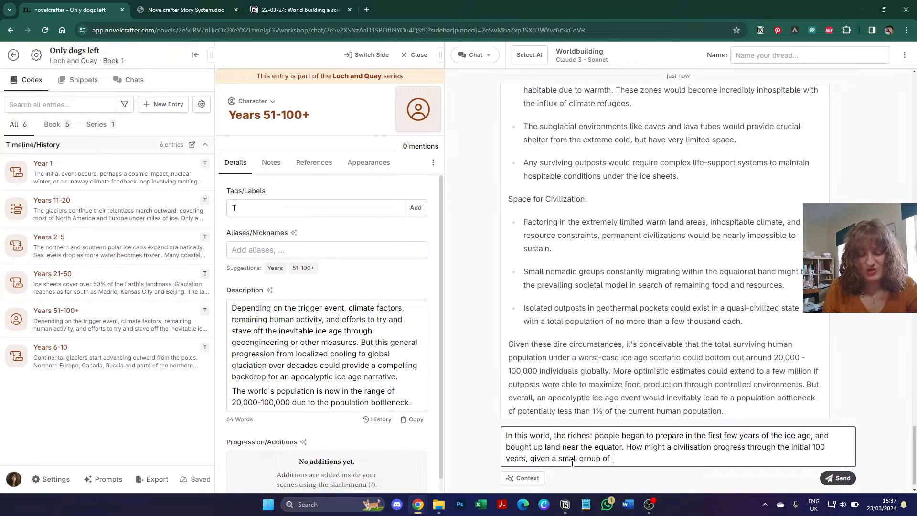
text(wealthy but)
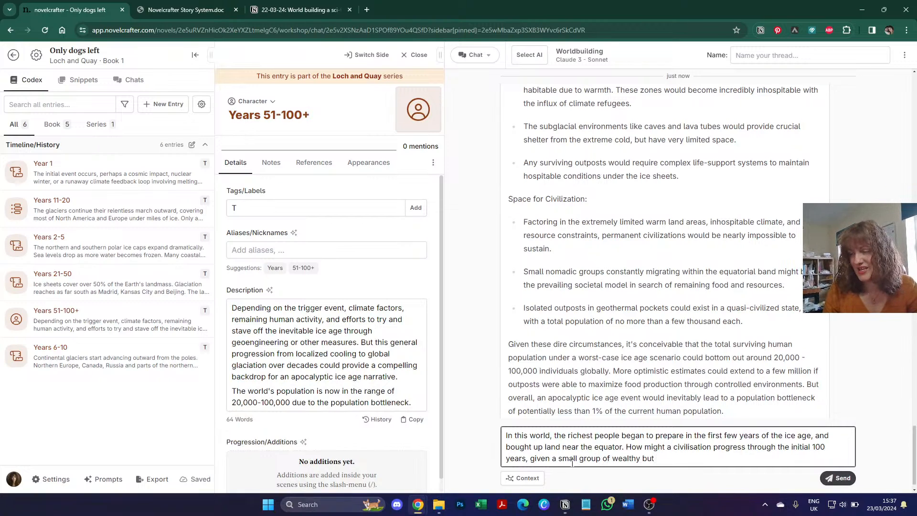
key(BackSpace)
key(BackSpace)
key(BackSpace)
key(BackSpace)
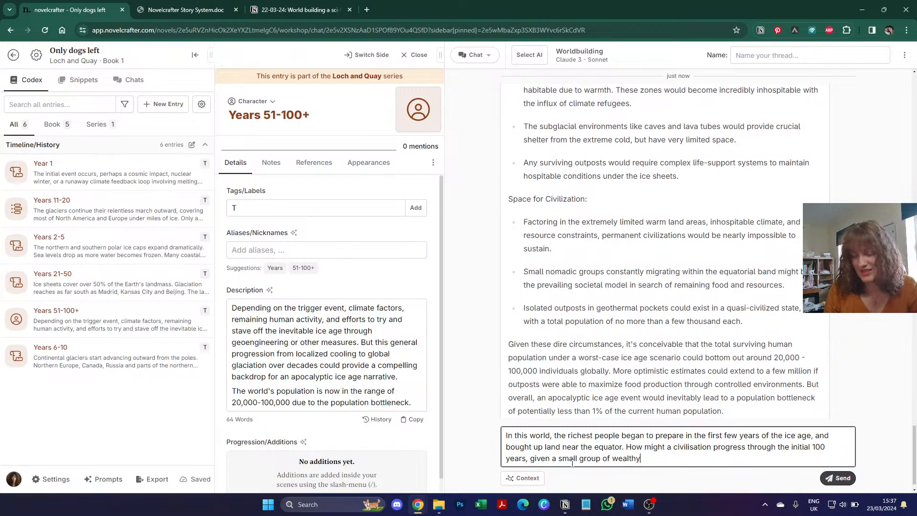
text(and well-con)
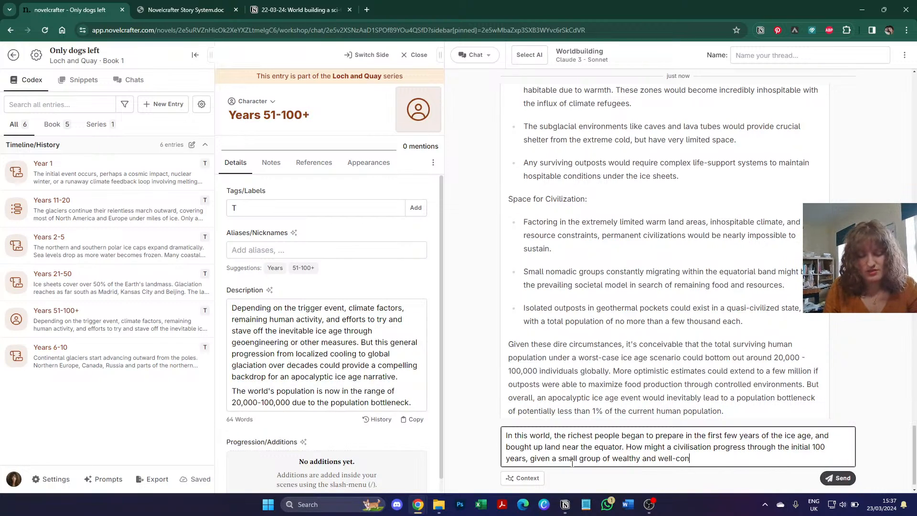
text(nected in)
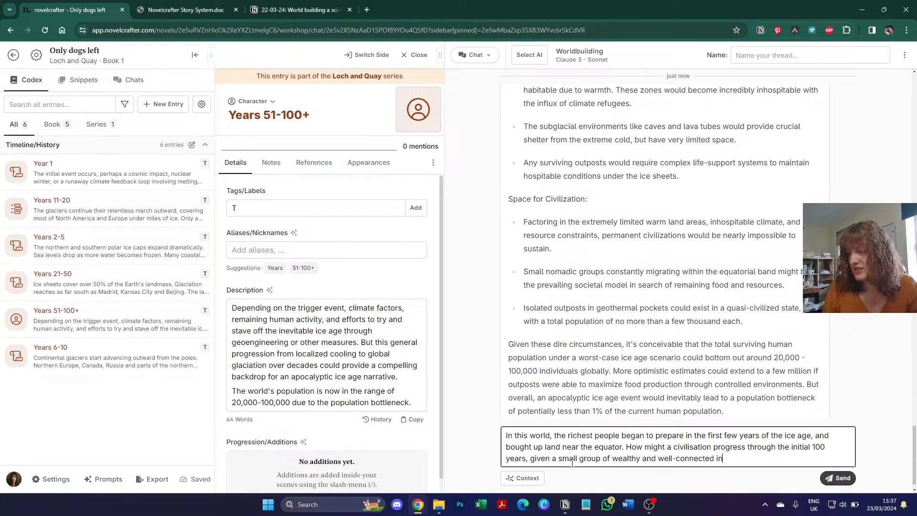
text(dividuals)
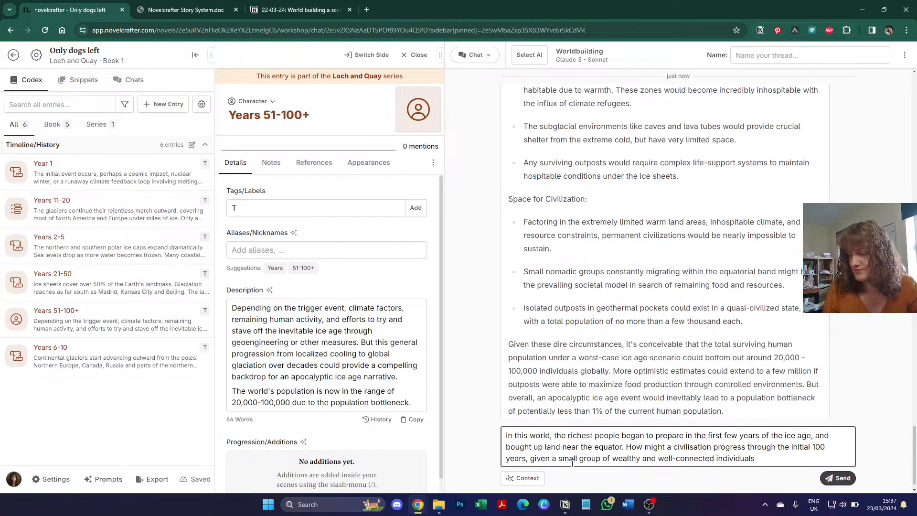
text( preparing, )
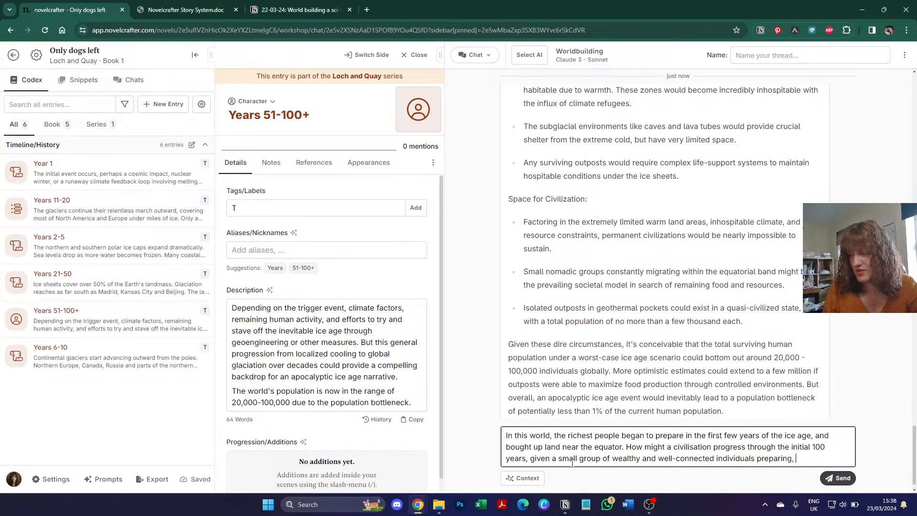
Step: Finish the chat message with "but not necessarily sharing the benefits." and send it
text(but not nece)
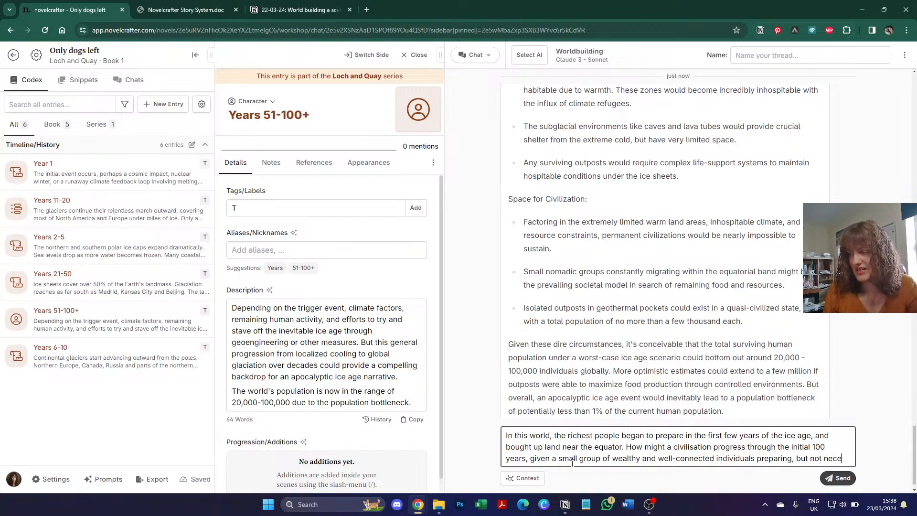
text(ssarily sharing their)
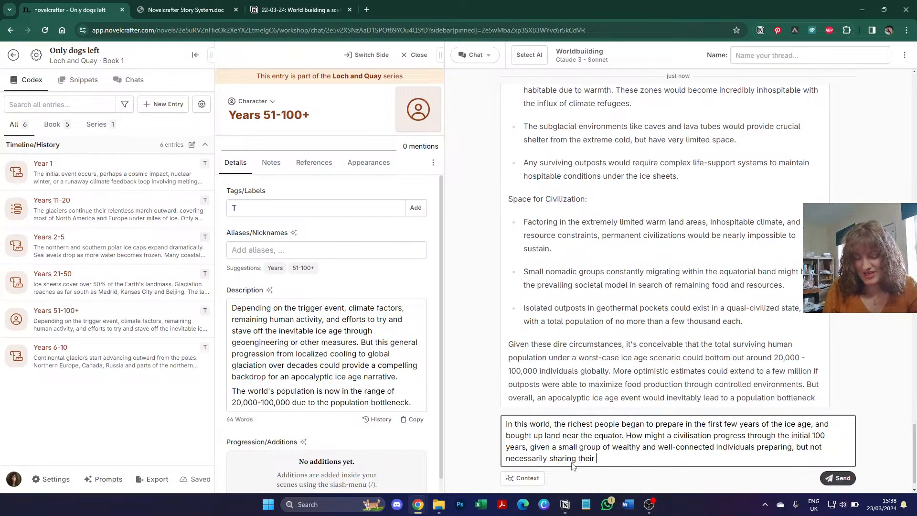
key(BackSpace)
key(BackSpace)
key(BackSpace)
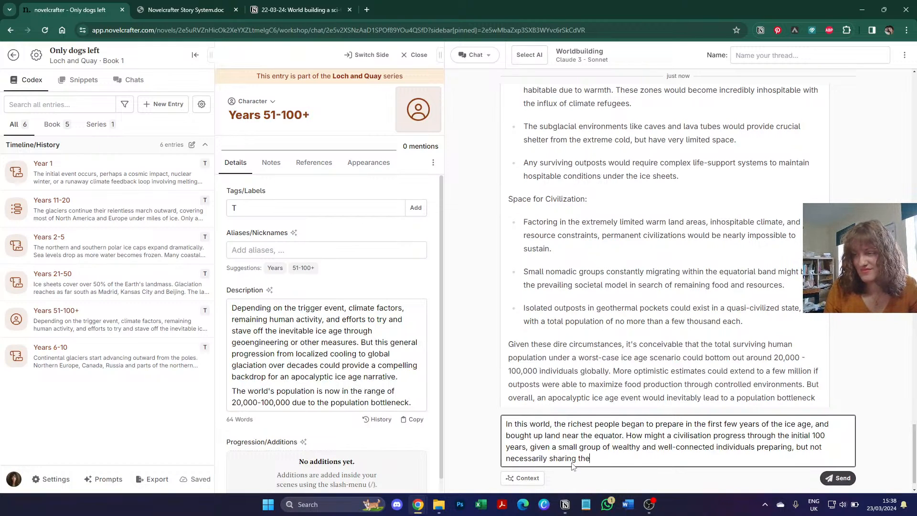
key(BackSpace)
key(BackSpace)
text(he ben)
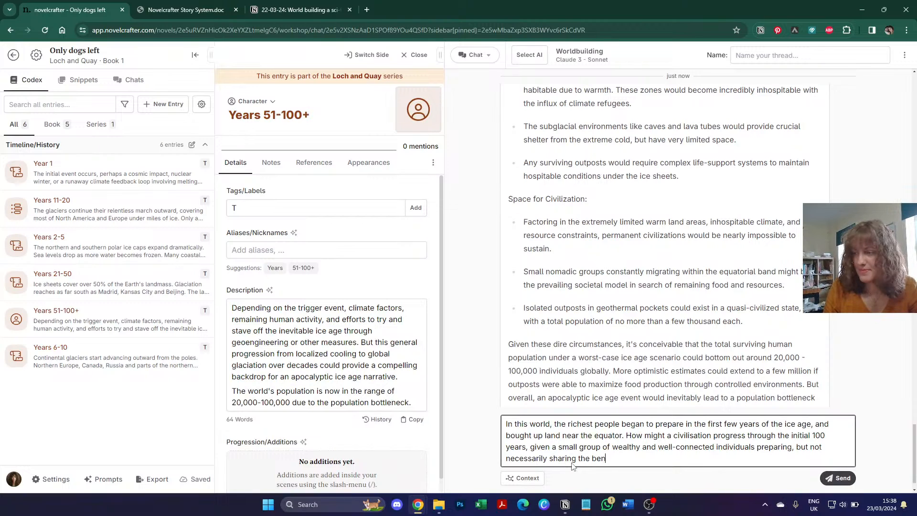
text(efits.)
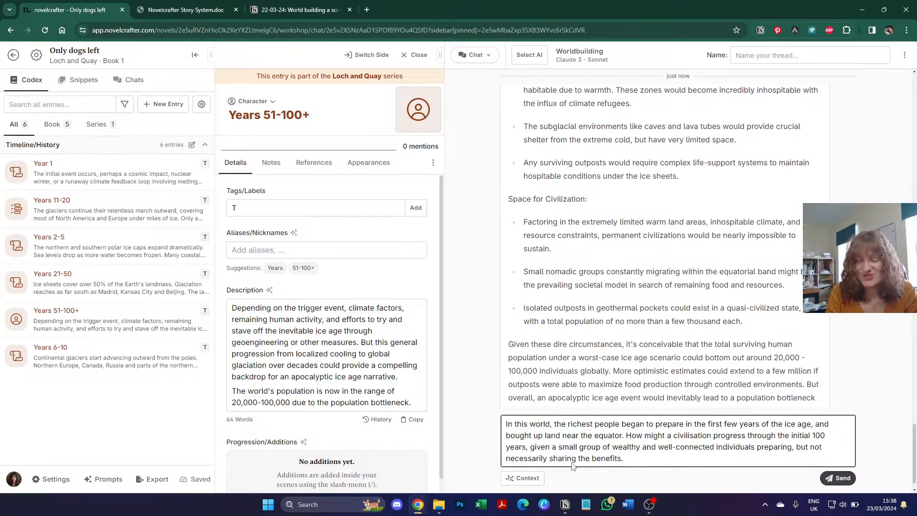
key(Return)
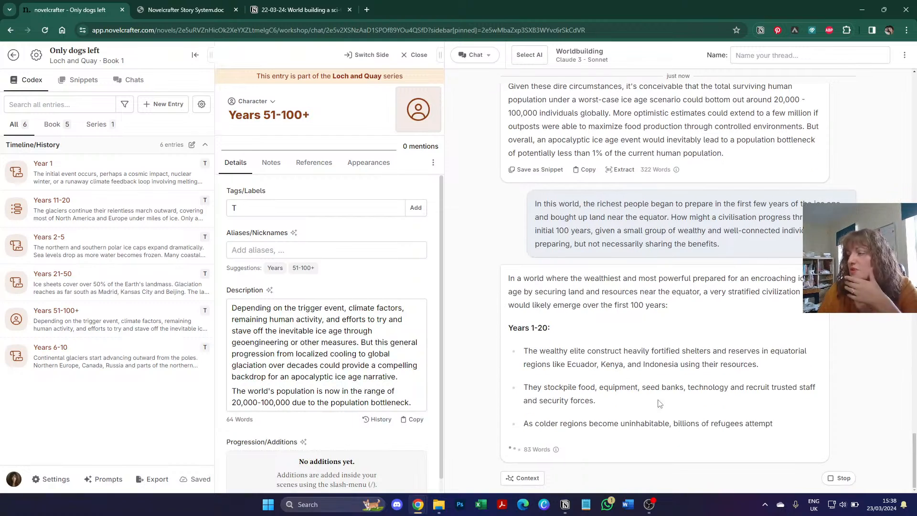
Step: Read through the chat reply on how civilisation develops over the first 100 years, from Years 1-20 to Years 51-100
scroll(586, 239, up, 2)
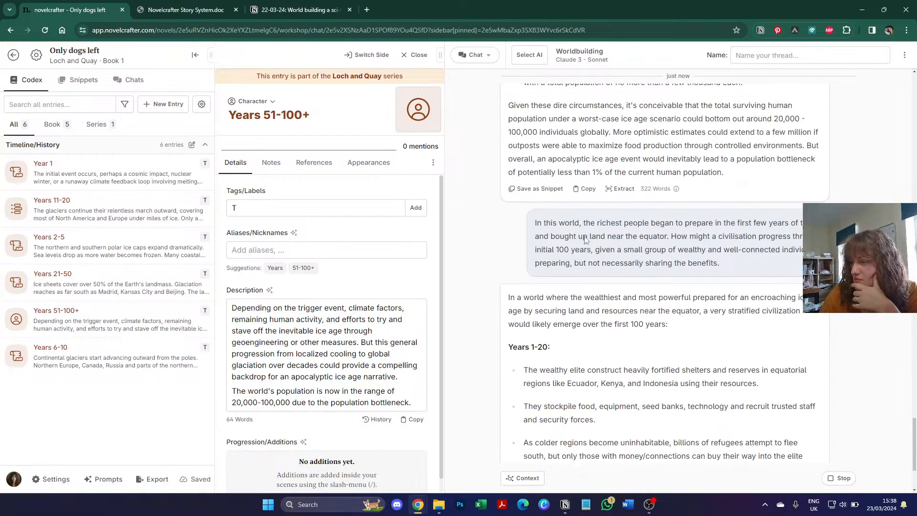
scroll(624, 295, down, 1)
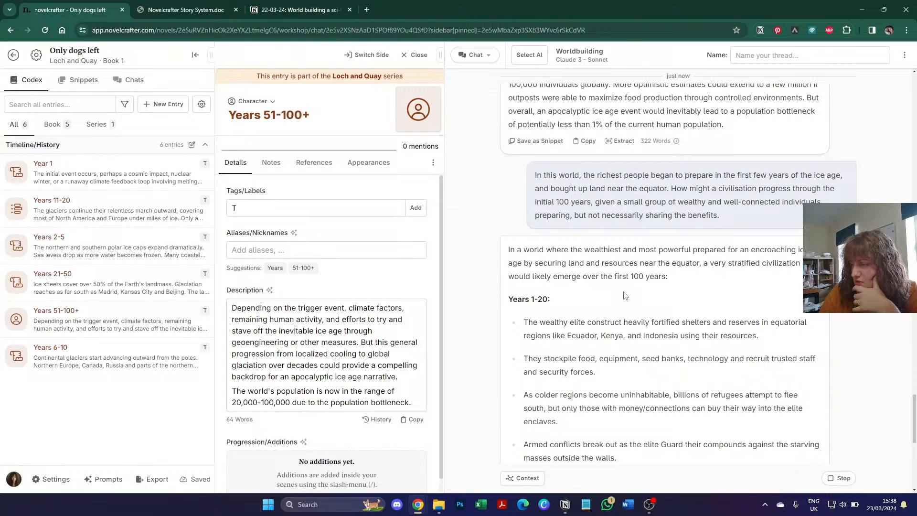
scroll(625, 294, down, 9)
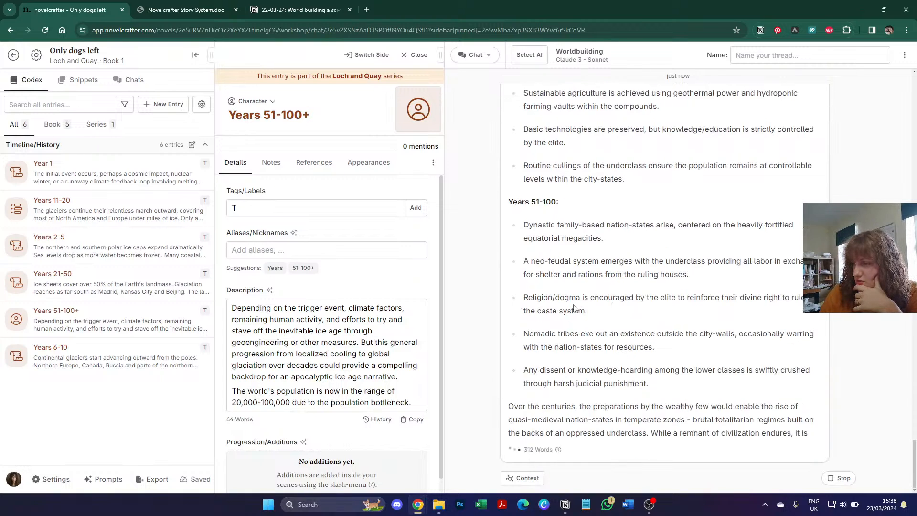
scroll(576, 310, up, 4)
scroll(575, 309, up, 3)
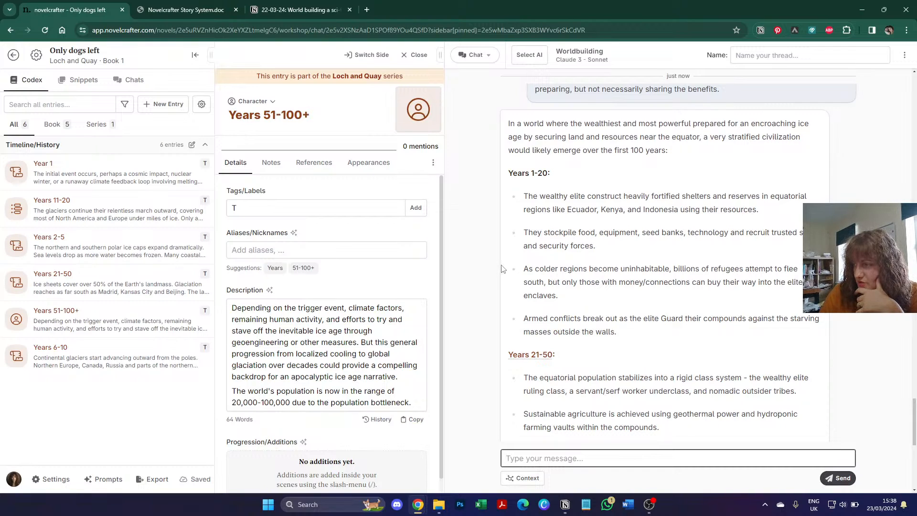
scroll(502, 269, down, 2)
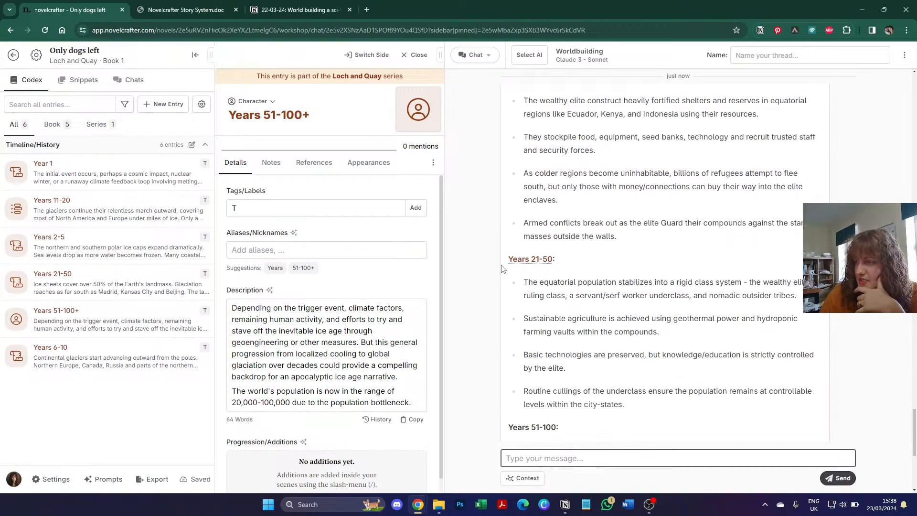
scroll(501, 269, down, 1)
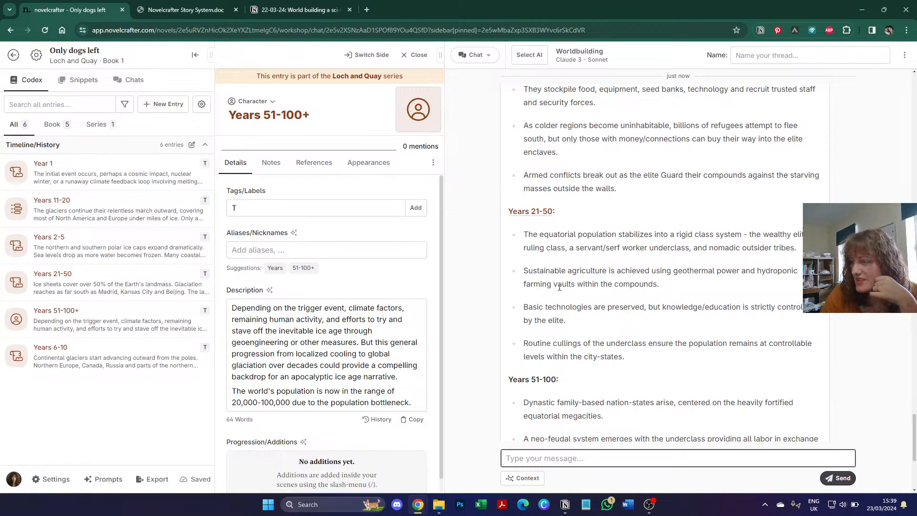
scroll(520, 296, down, 1)
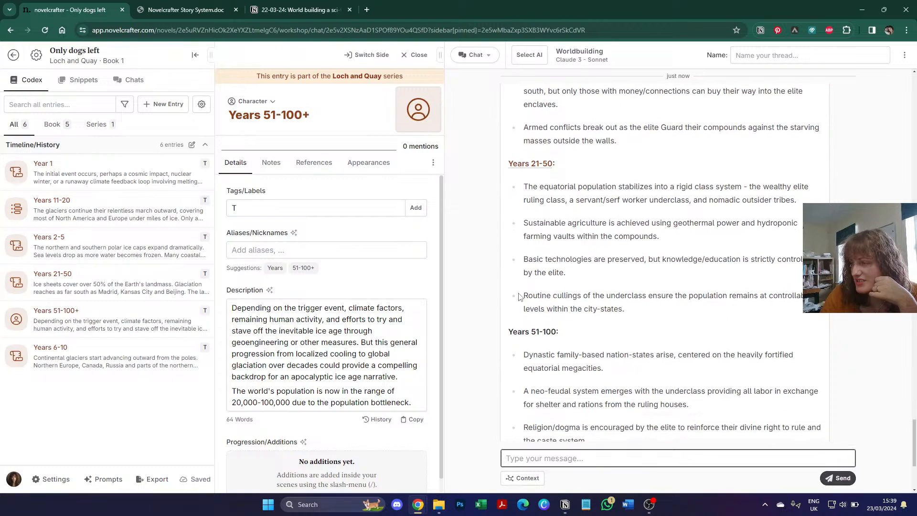
scroll(520, 296, down, 2)
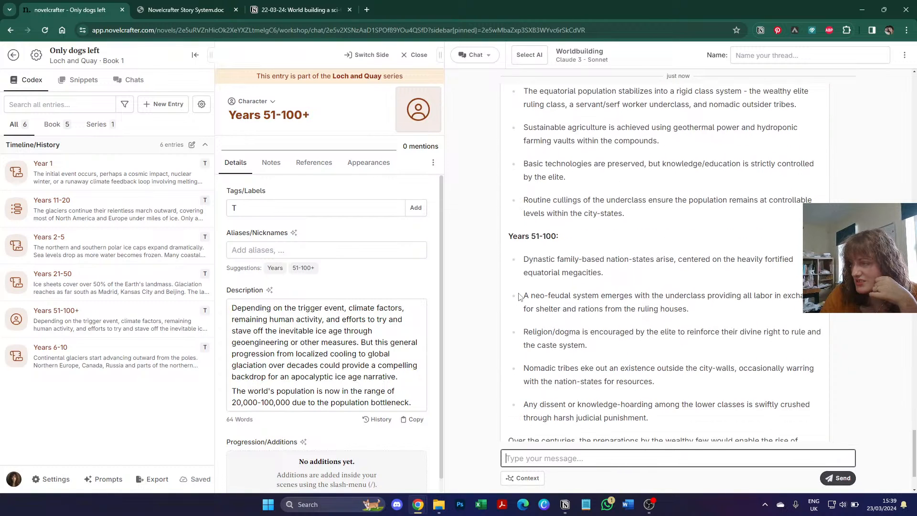
scroll(520, 296, down, 1)
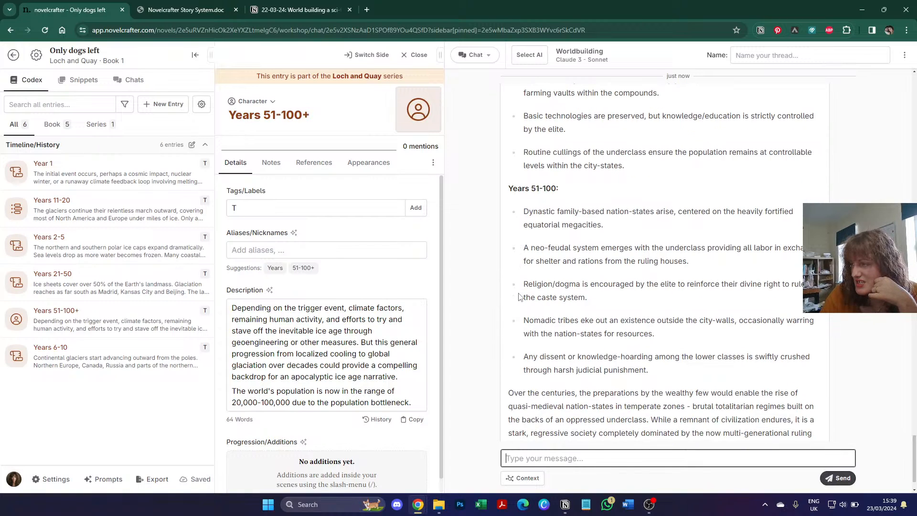
scroll(520, 296, down, 1)
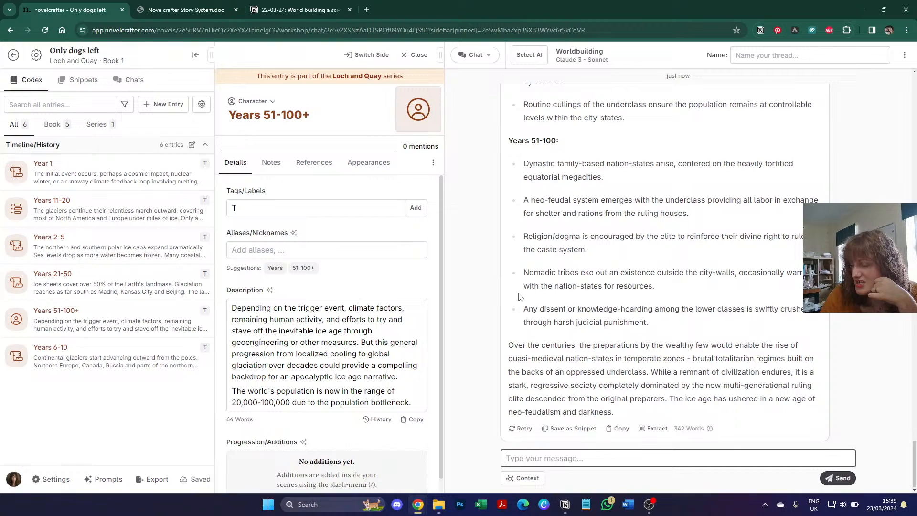
scroll(521, 297, down, 1)
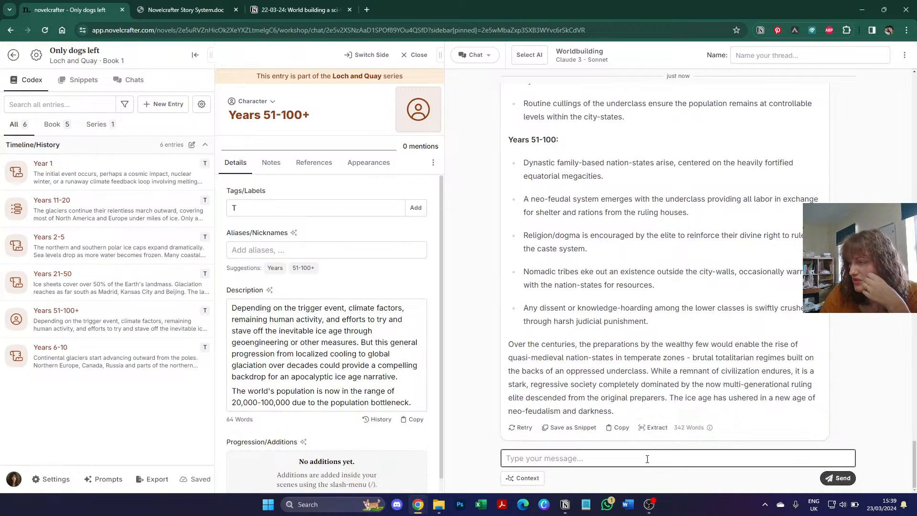
Step: Ask the chat "What does wealth look like in this new system? What is used instead of currency in this new, brutal world?"
text(W)
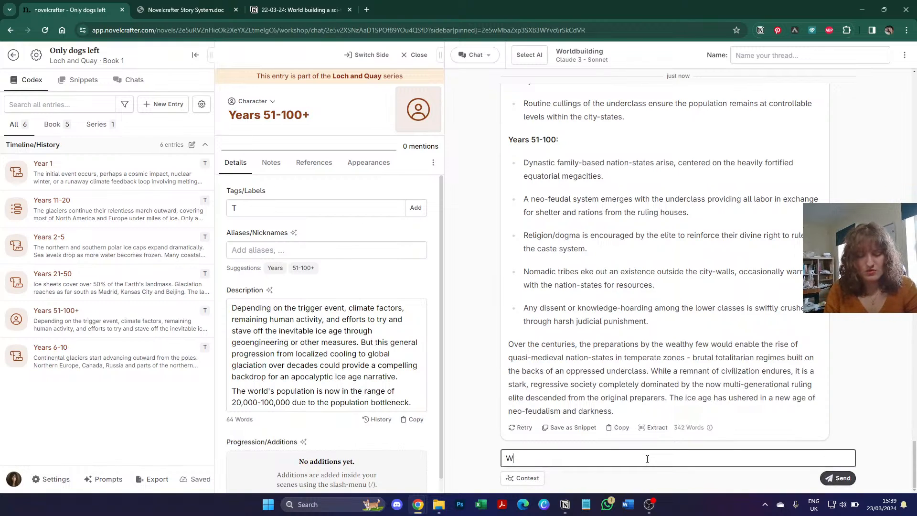
text(hat does wea)
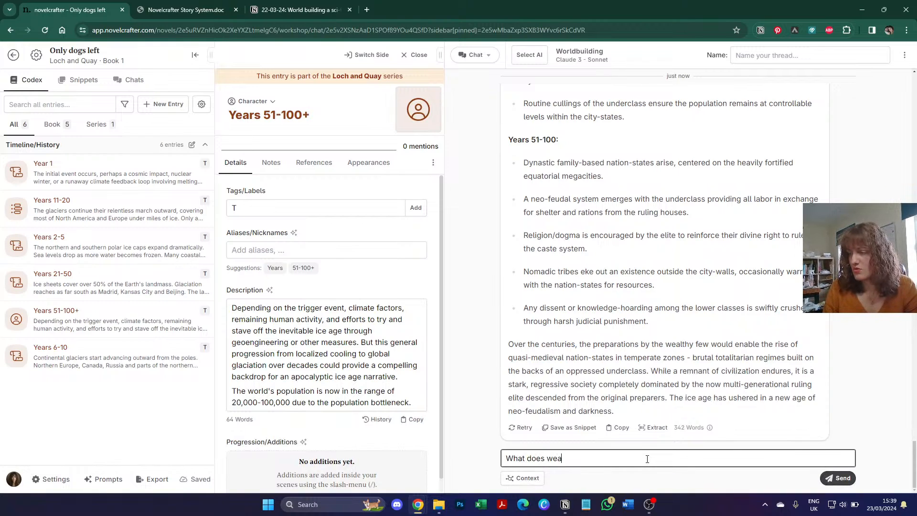
text(lth look like )
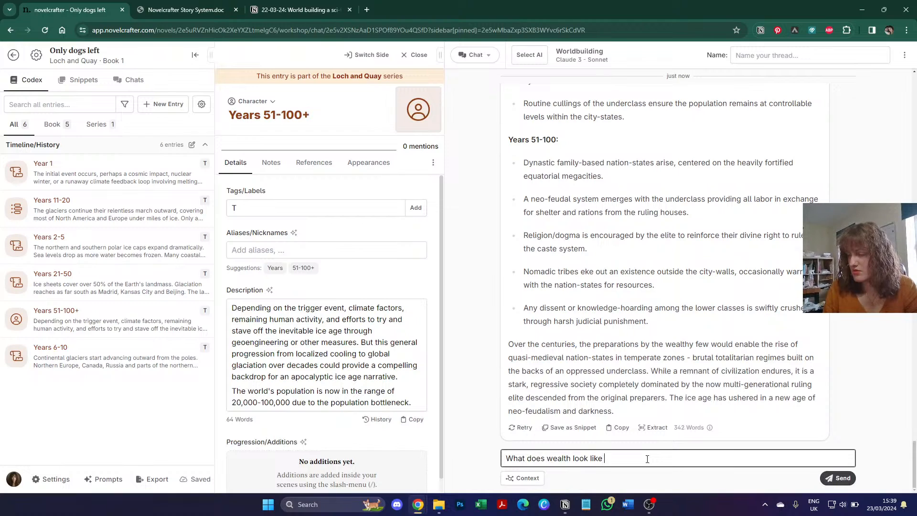
text(in this new )
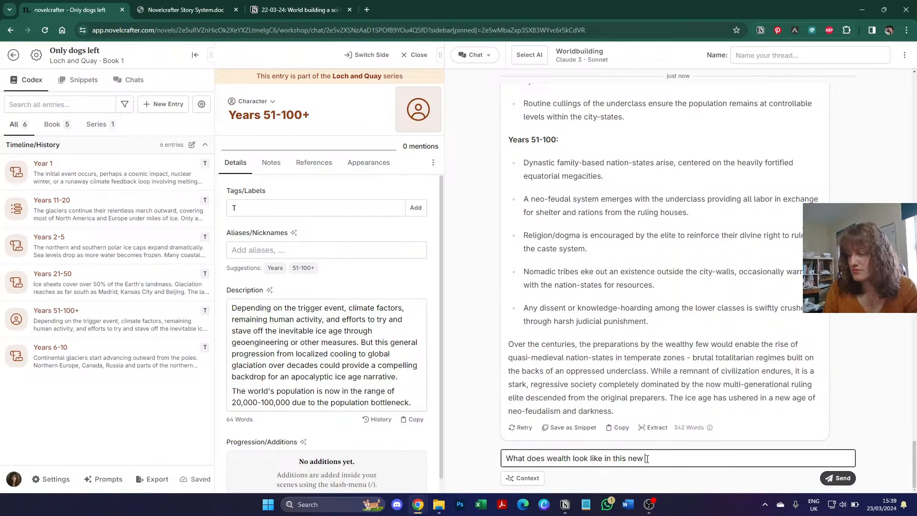
text(system? What )
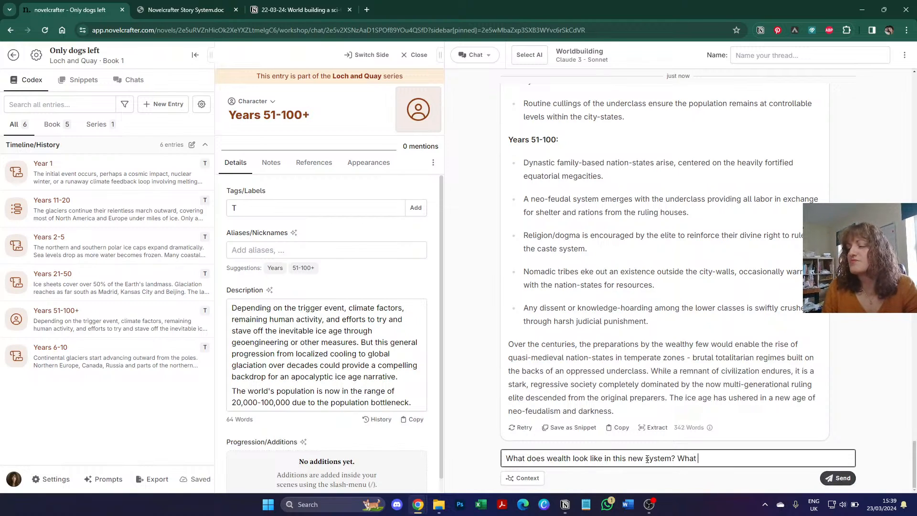
text(is used inste)
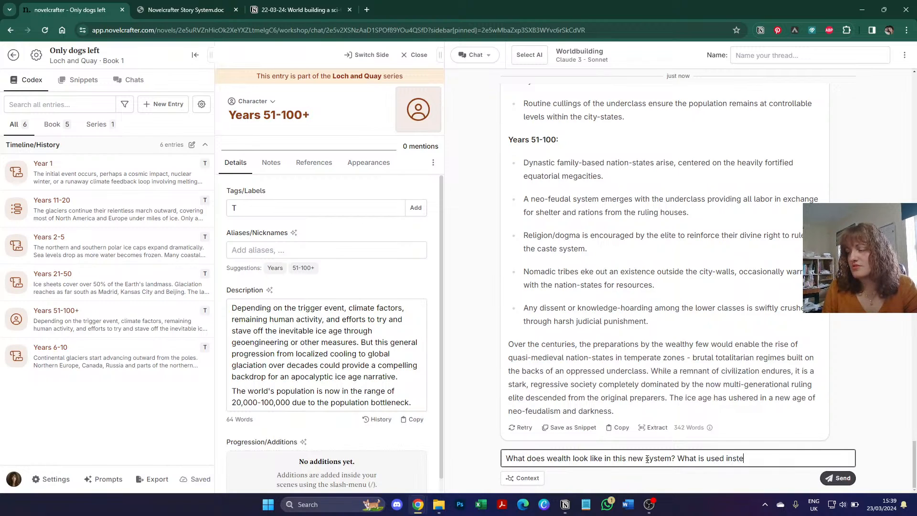
text(ad of currency i)
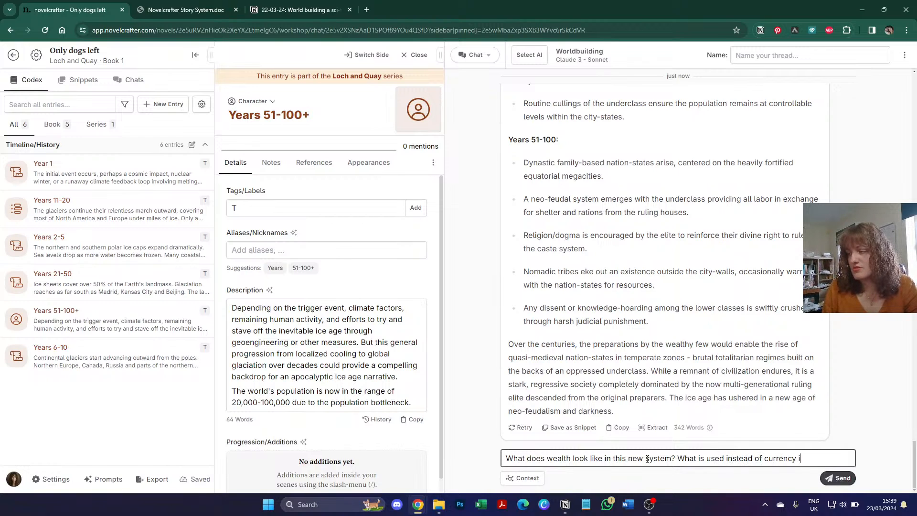
text(n this new, brutal world?)
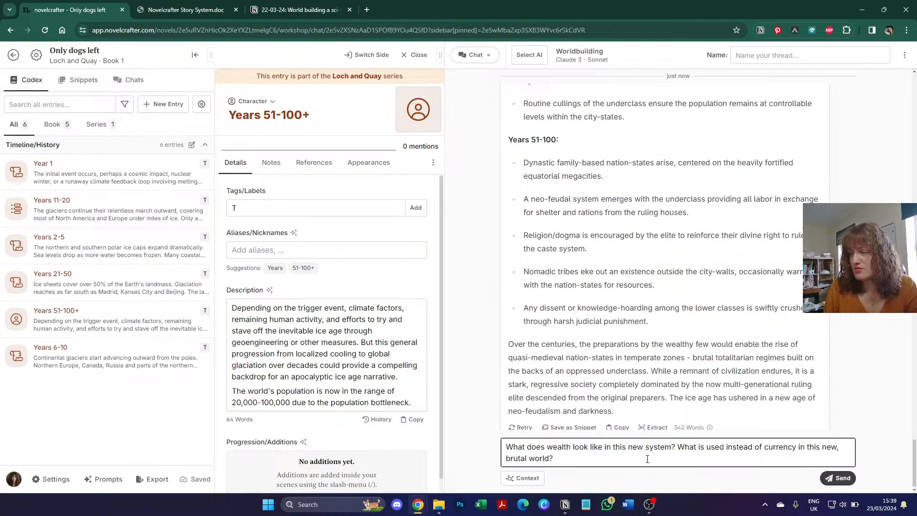
key(Return)
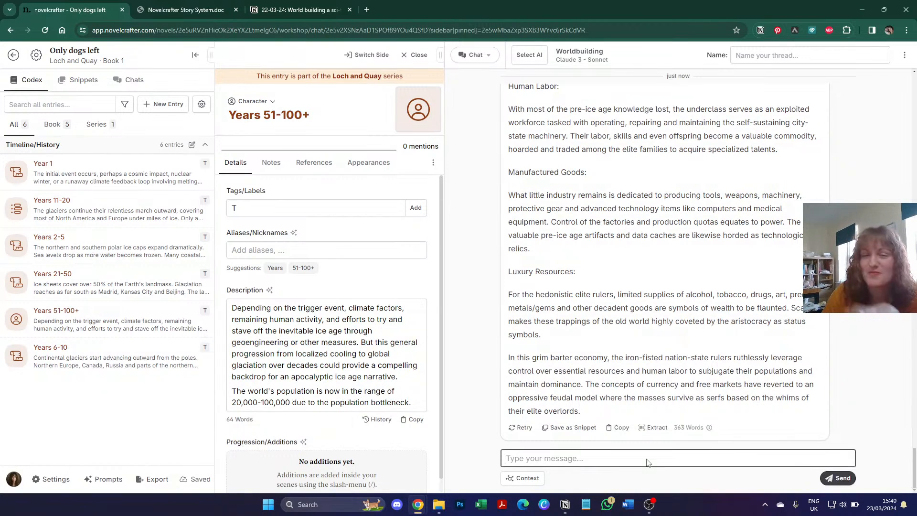
Step: Read the reply about wealth and barter, from food and water through energy, human labor and manufactured goods to luxury resources
scroll(599, 386, up, 2)
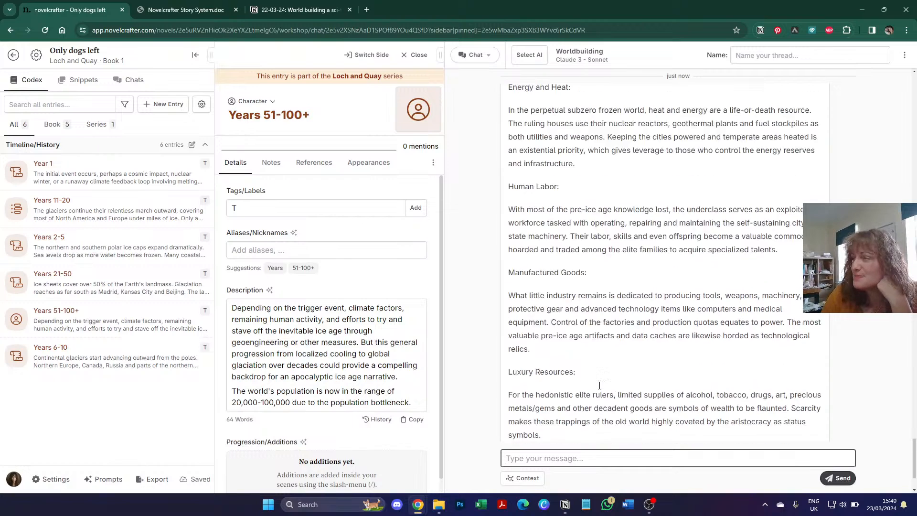
scroll(600, 385, up, 5)
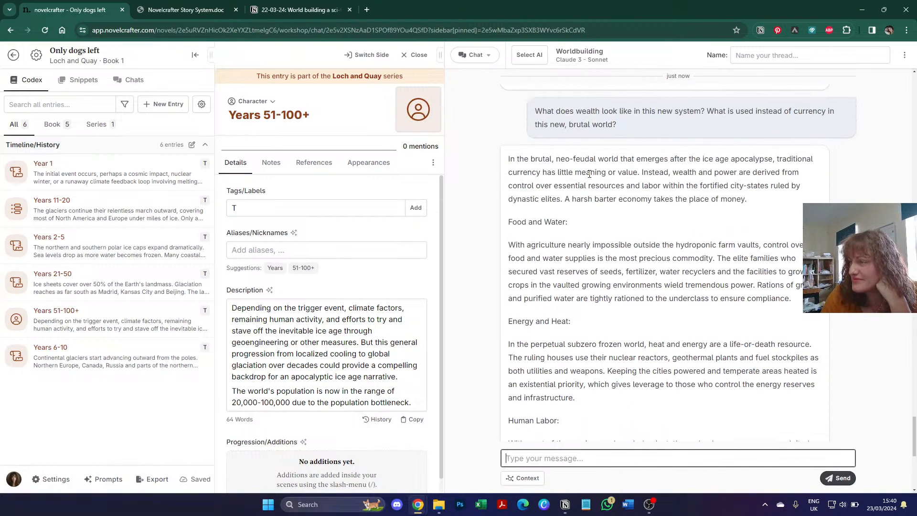
scroll(530, 242, down, 1)
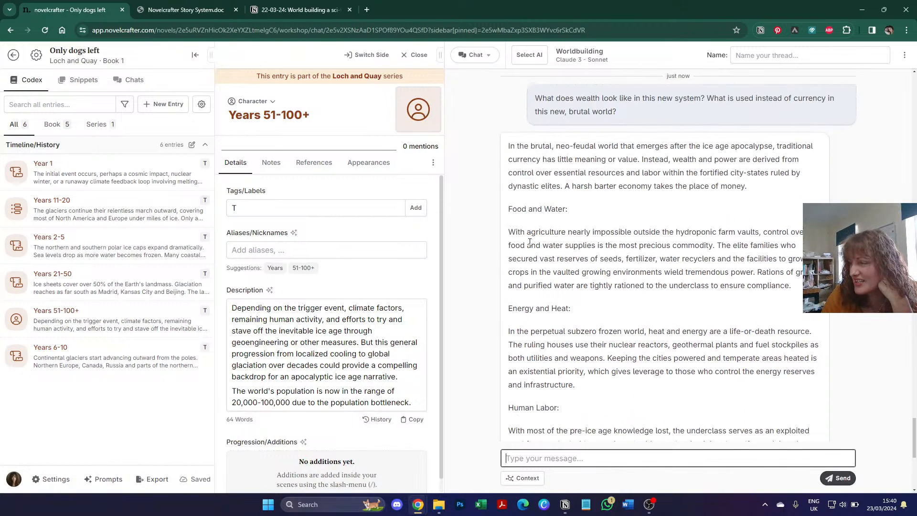
scroll(530, 242, down, 1)
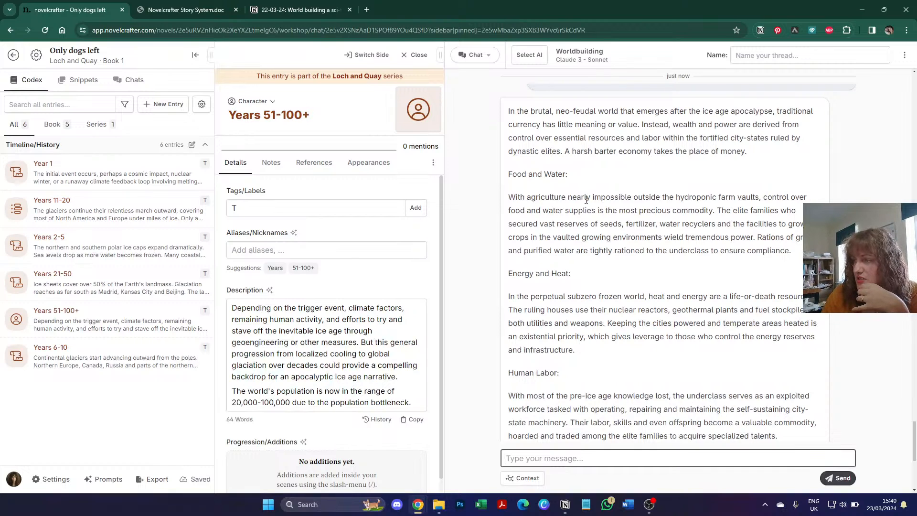
scroll(542, 247, down, 1)
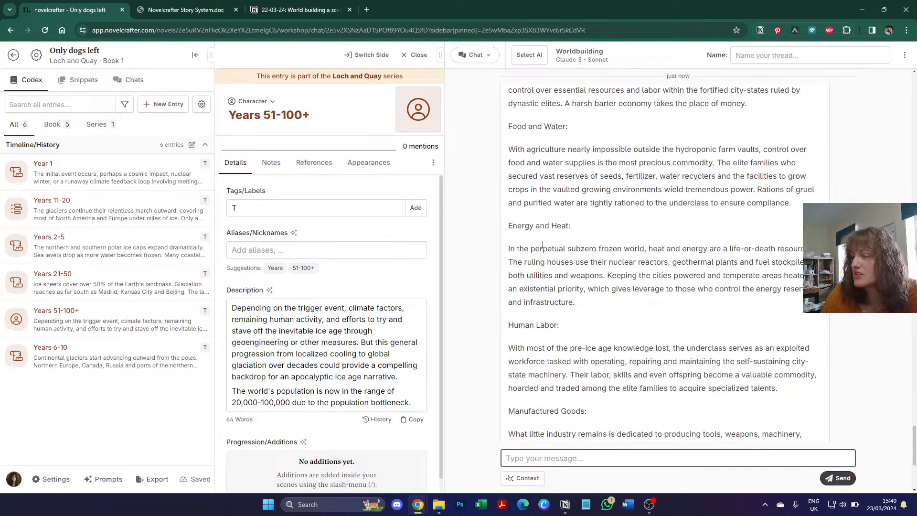
scroll(543, 244, down, 2)
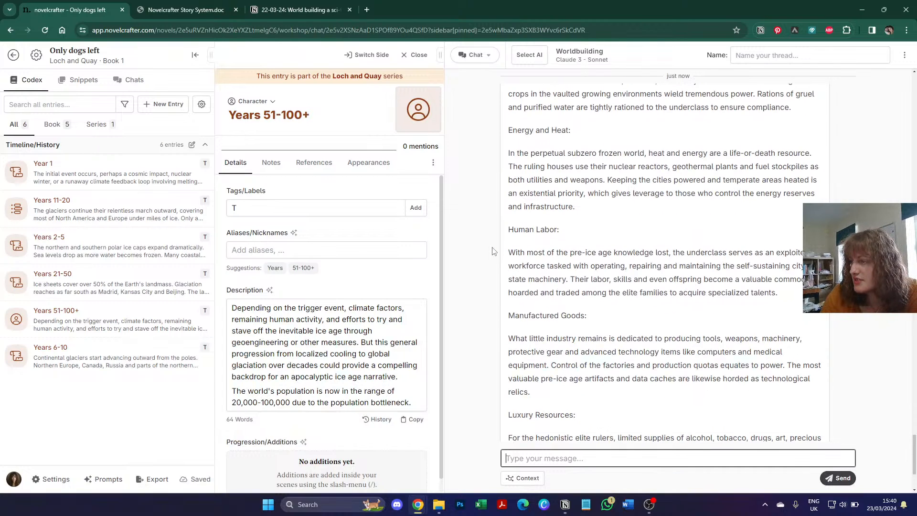
scroll(494, 251, down, 1)
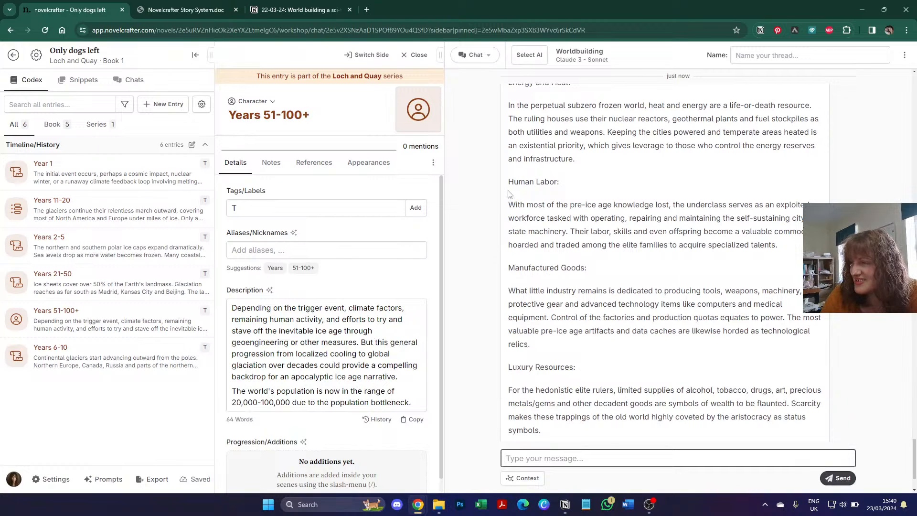
scroll(471, 268, down, 1)
Step: Try to extract codex content from the chat reply about wealth and currency, and dismiss the extraction dialog
scroll(470, 267, down, 1)
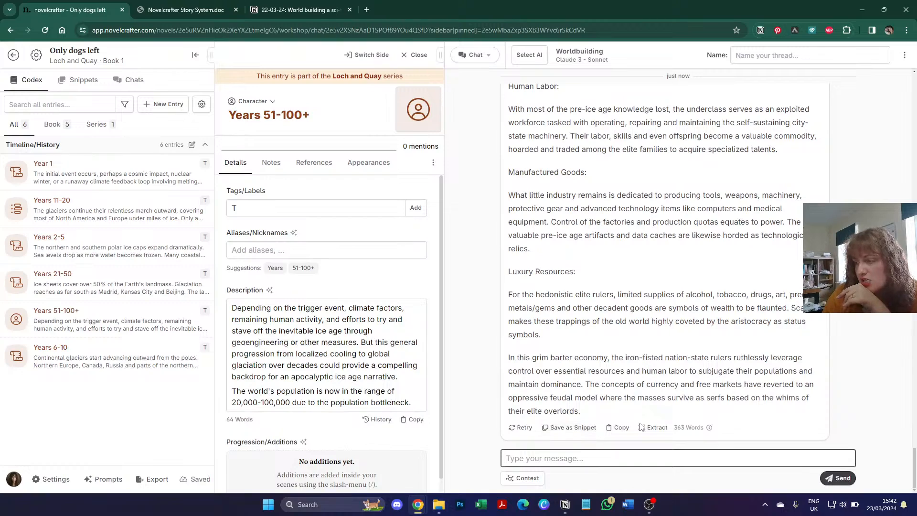
click(647, 428)
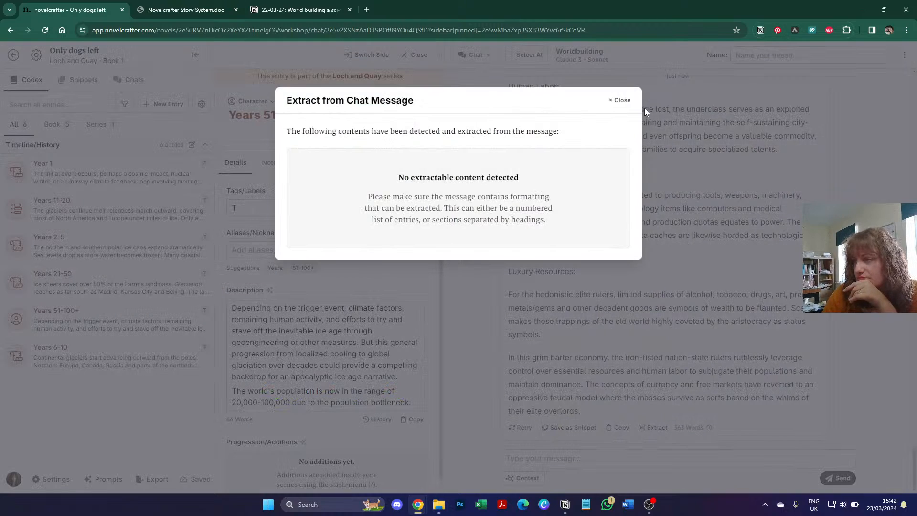
click(619, 100)
Step: Review the wealth reply and the earlier civilisation reply again, focusing on the Years 51-100 section and its closing summary
scroll(661, 193, up, 6)
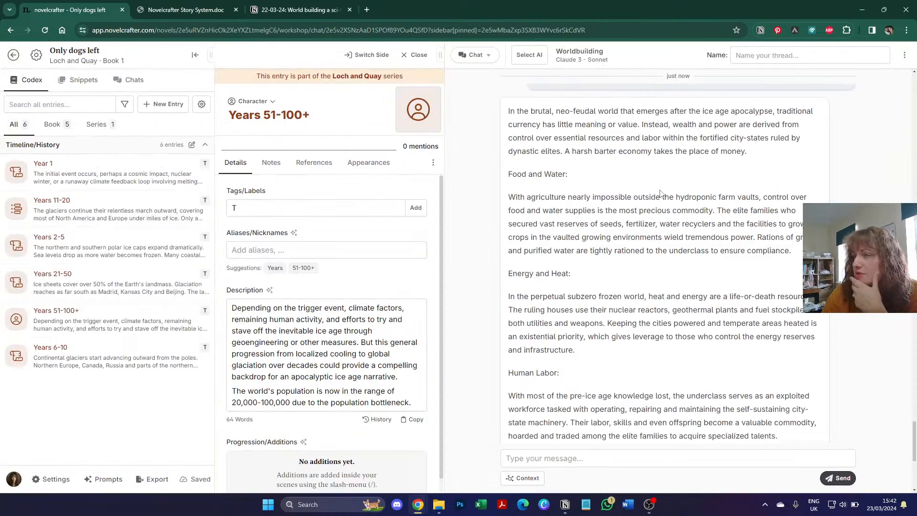
scroll(660, 193, up, 2)
scroll(661, 193, up, 6)
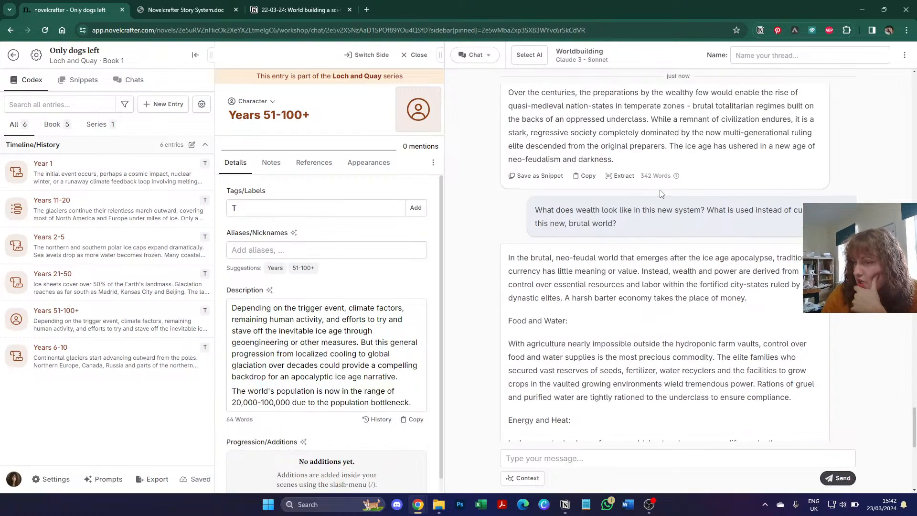
scroll(661, 193, up, 3)
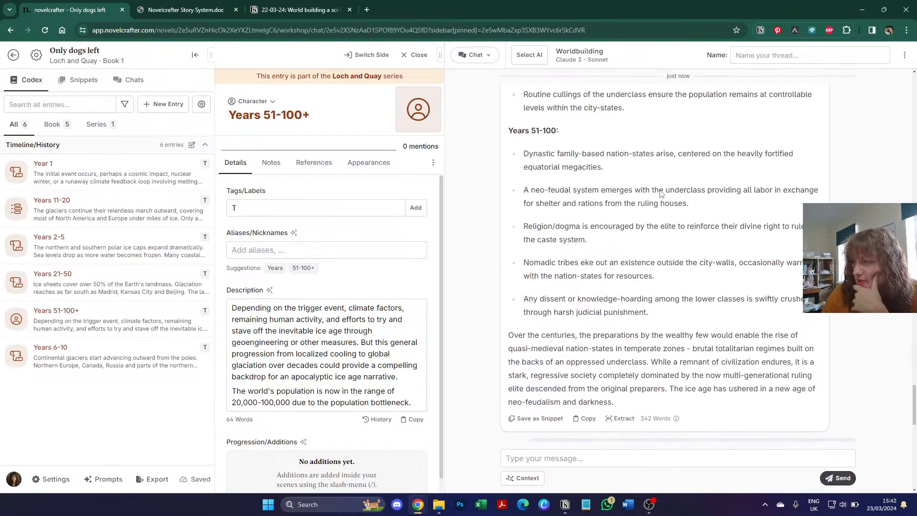
scroll(661, 193, down, 10)
scroll(662, 193, down, 4)
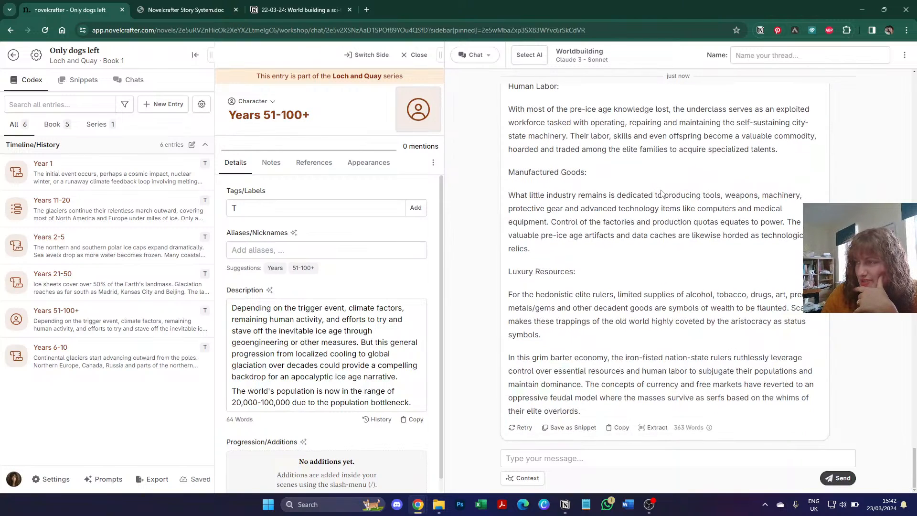
scroll(662, 193, up, 12)
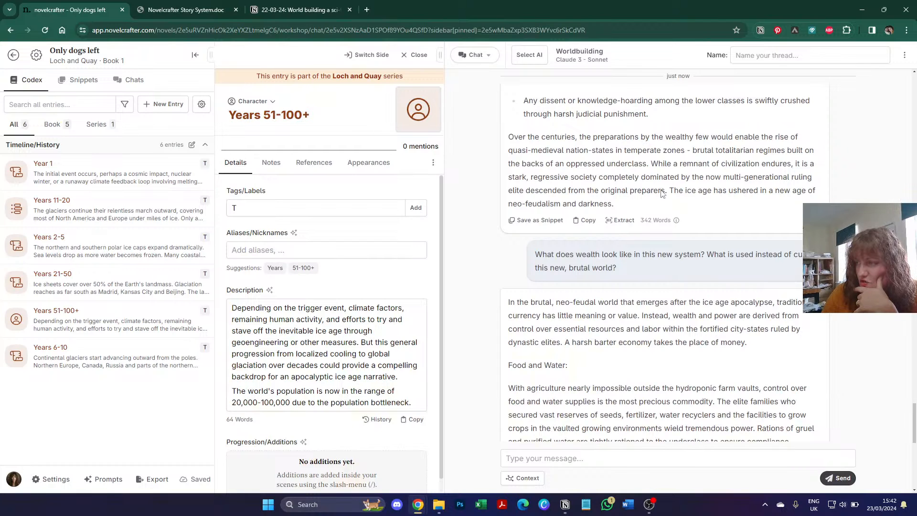
scroll(662, 193, up, 4)
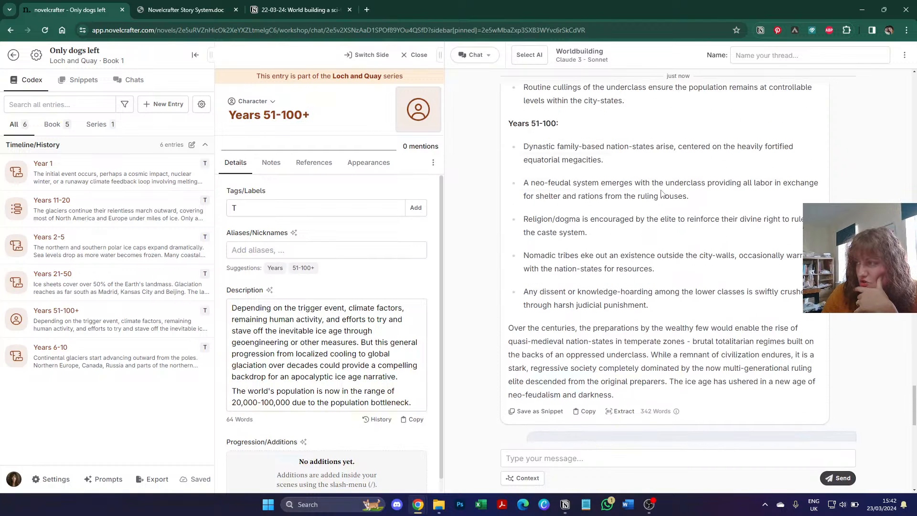
Step: Copy the four Years 1-20 points from the civilisation reply to the end of the Years 11-20 codex entry's description
scroll(662, 193, up, 10)
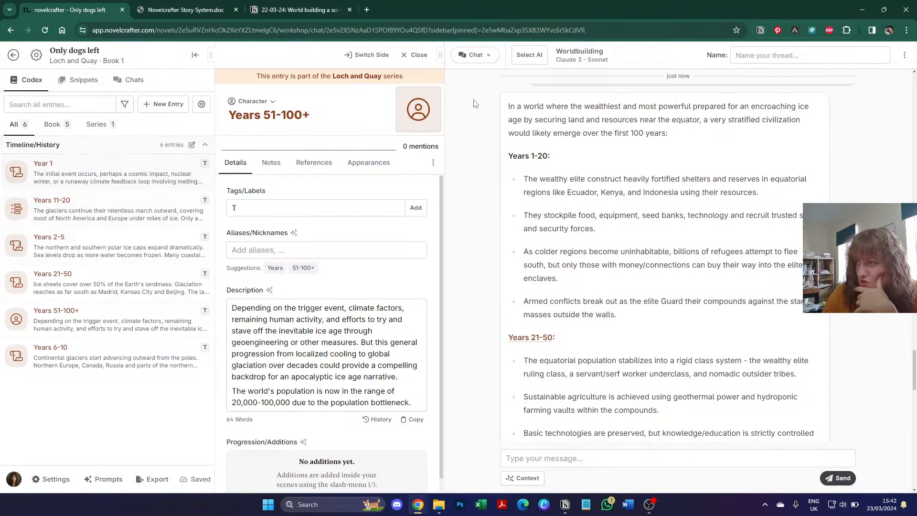
mouse_move(527, 177)
mouse_down()
mouse_move(774, 267)
mouse_move(619, 302)
mouse_move(526, 252)
mouse_move(525, 177)
mouse_up()
click(637, 317)
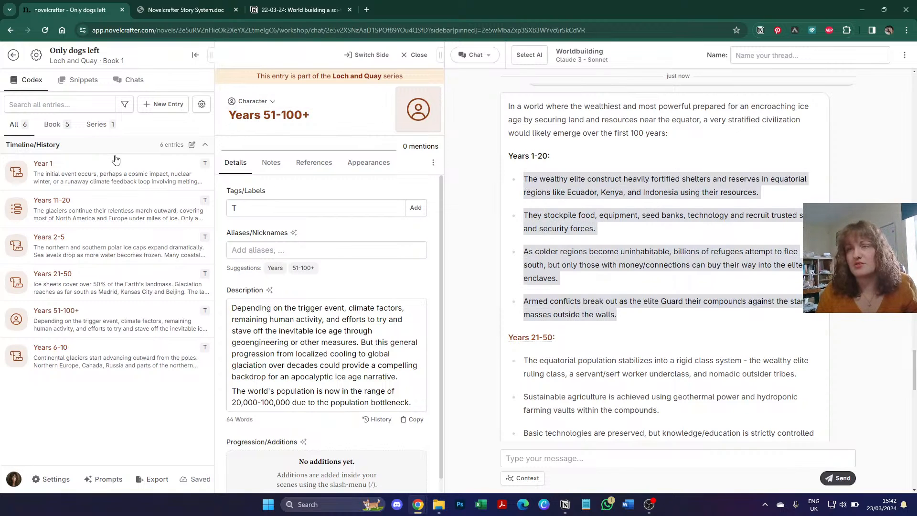
click(101, 177)
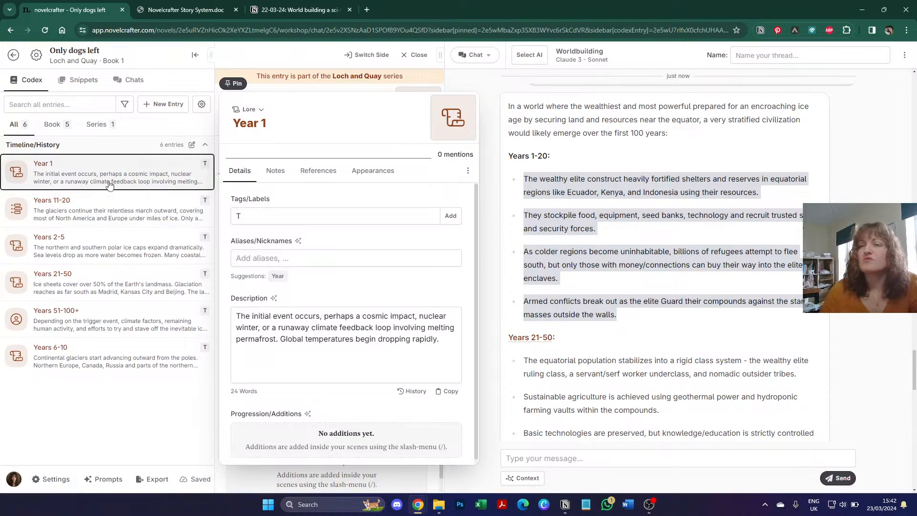
click(98, 209)
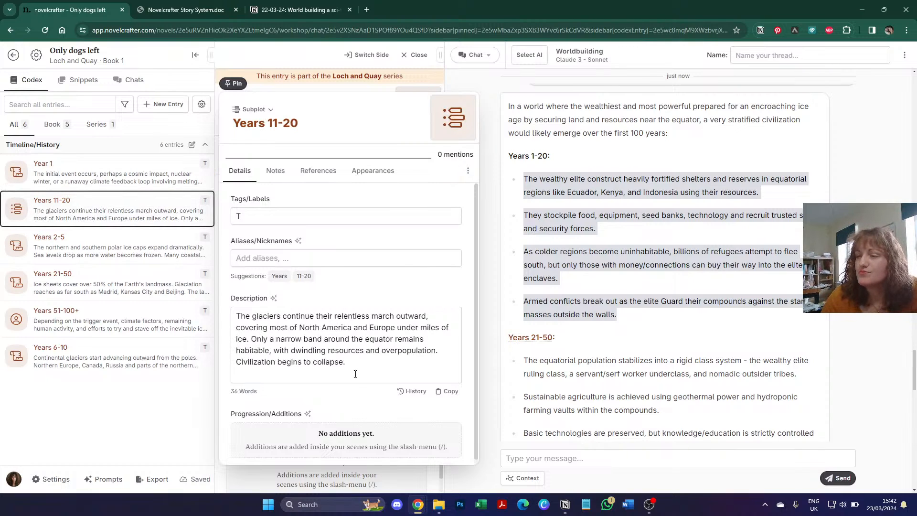
click(360, 375)
key(Return)
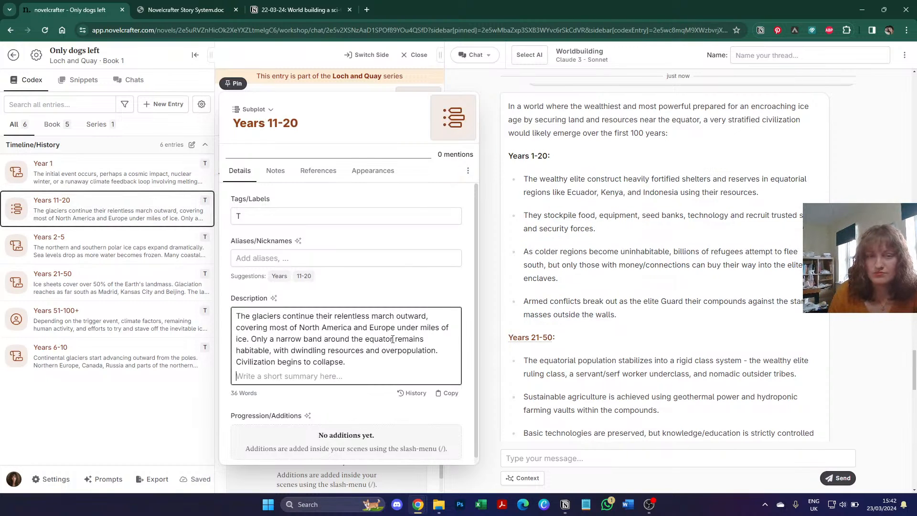
text(The wealthy elite construct heavily fortified shelters and reserves in equatorial regions like Ecuador, Kenya, and Indonesia using their resources. They stockpile food, equipment, seed banks, technology and recruit trusted staff and security forces. As colder regions become uninhabitable, billions of refugees attempt to flee south, but only those with money/connections can buy their way into the elite enclaves. Armed conflicts break out as the elite Guard their compounds against the starving masses outside the walls.)
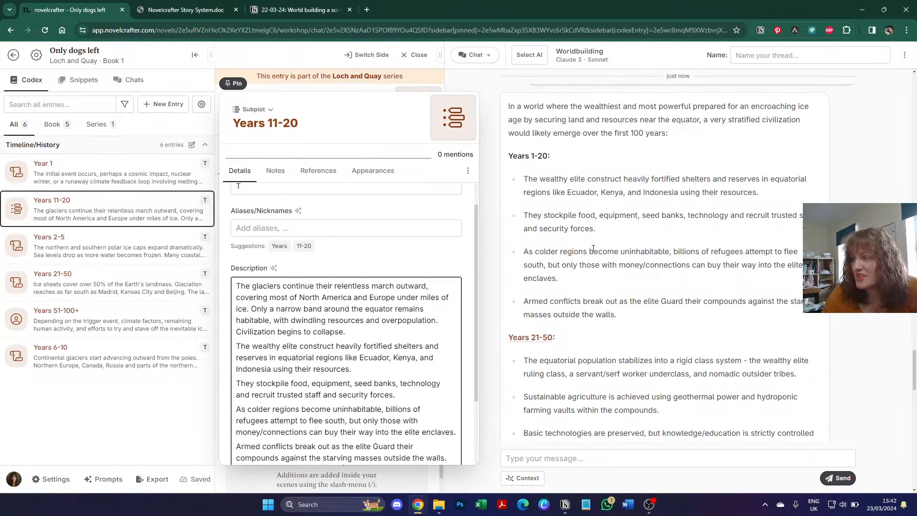
Step: Copy the four Years 21-50 points from the civilisation reply to the end of the Years 21-50 entry's description, and close the entry
scroll(523, 267, down, 2)
drag(522, 267, 625, 388)
key(ctrl+c)
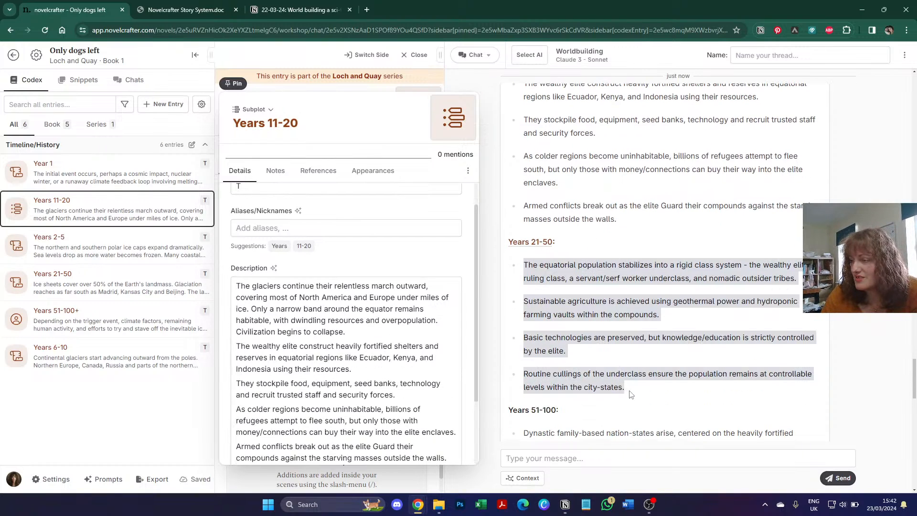
click(96, 282)
click(321, 389)
key(Return)
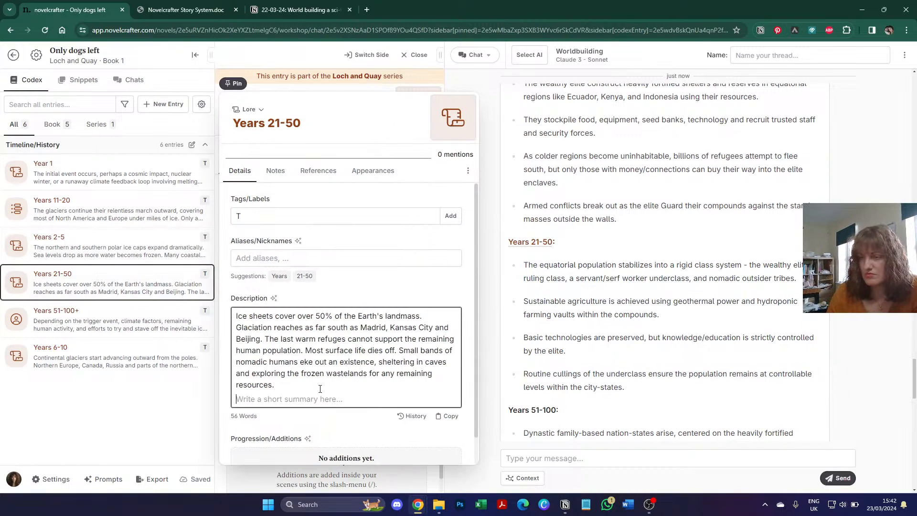
key(ctrl+v)
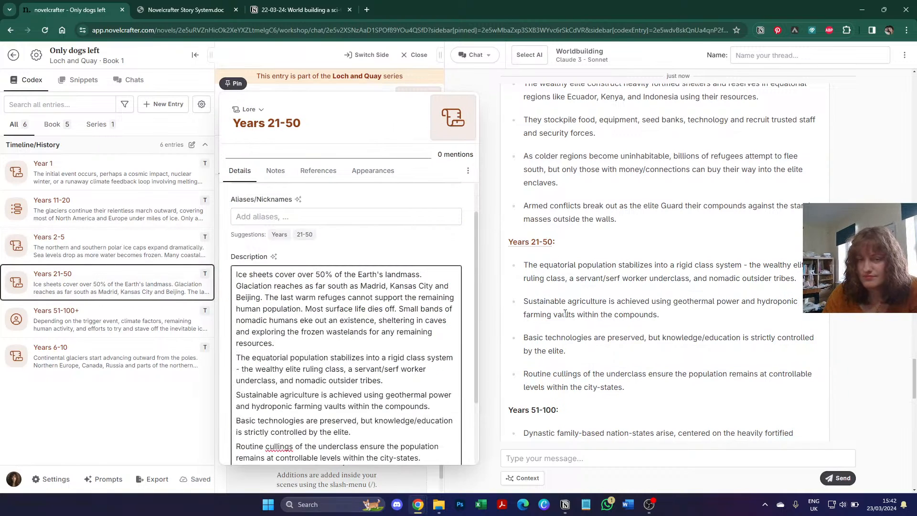
click(660, 294)
Step: Copy the five Years 51-100 points from the civilisation reply to the end of the Years 51-100+ entry's description, and close the entry
scroll(660, 291, down, 1)
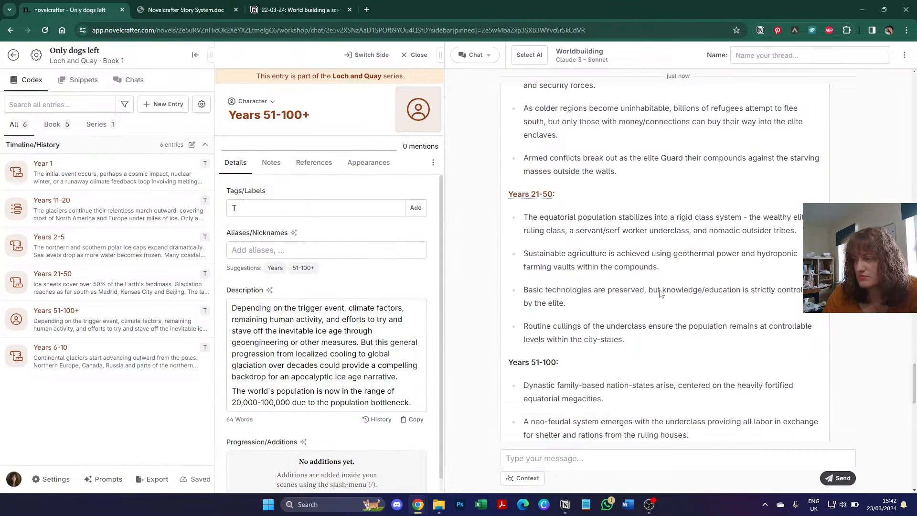
scroll(660, 290, down, 2)
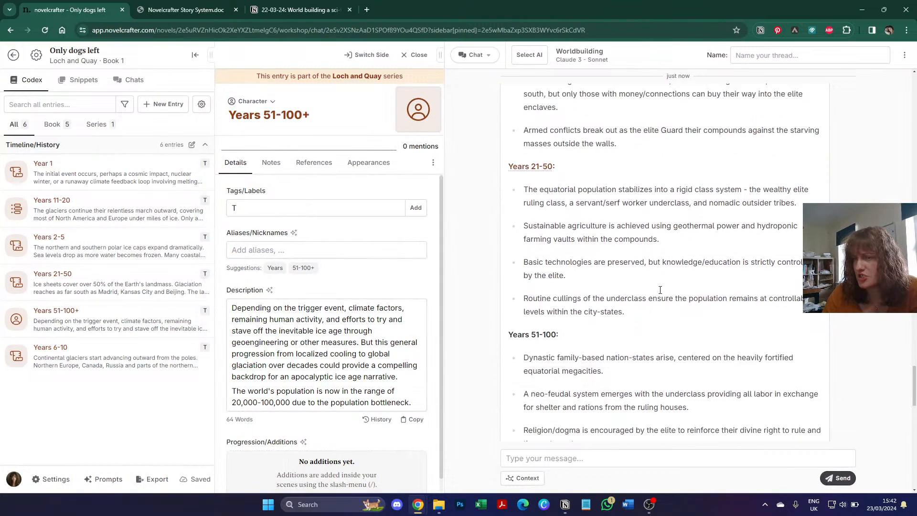
drag(521, 292, 669, 400)
key(ctrl+c)
scroll(680, 404, down, 1)
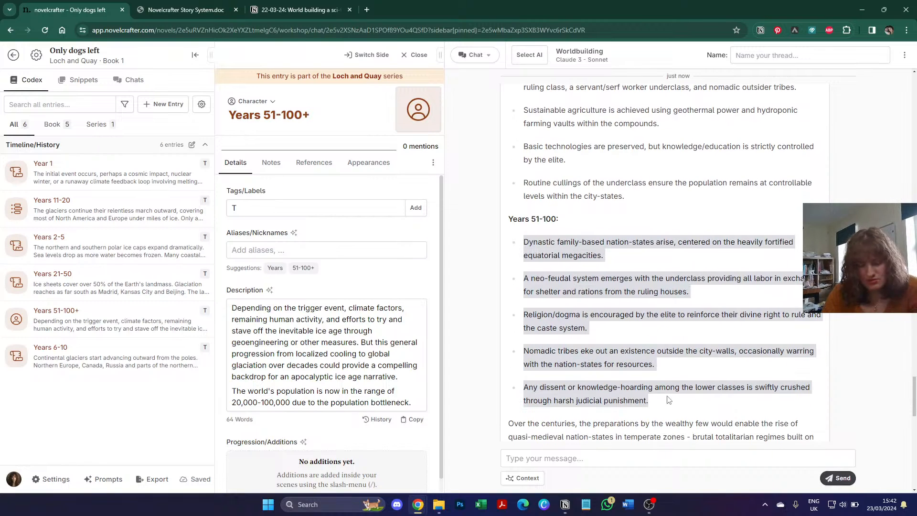
click(101, 321)
click(403, 369)
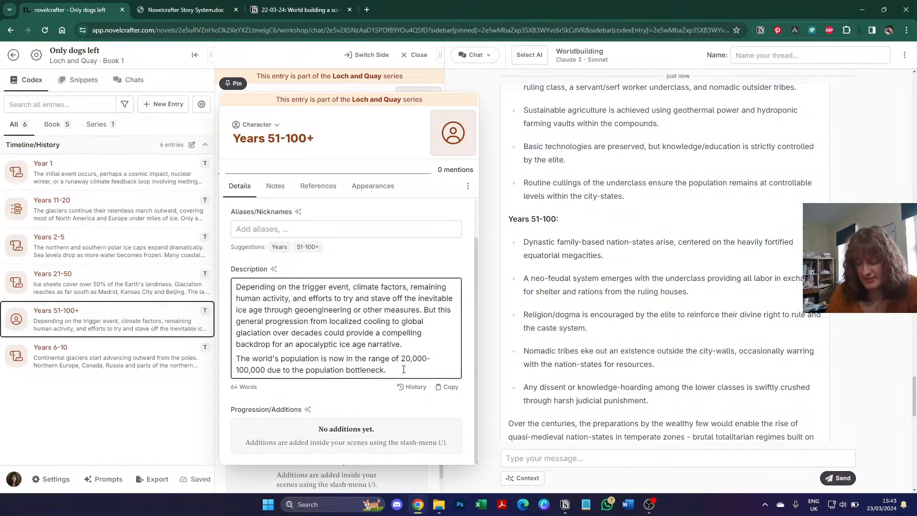
key(ctrl+v)
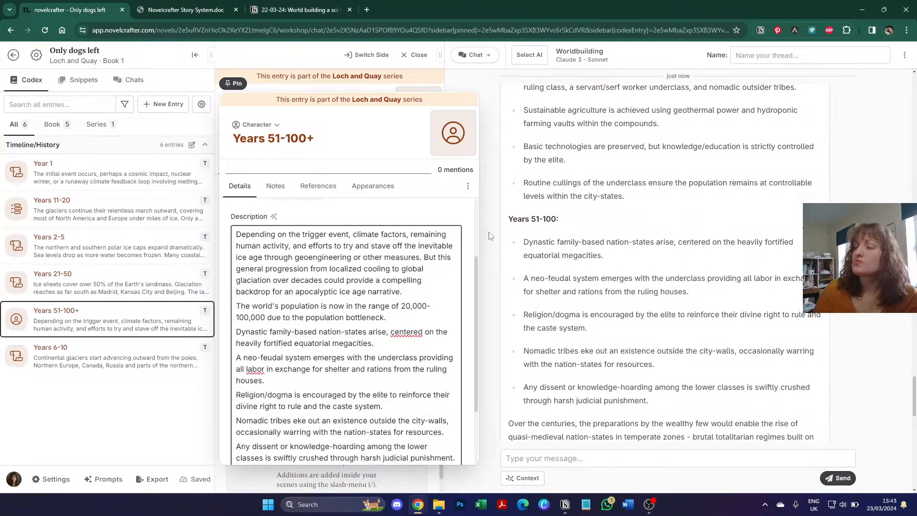
click(709, 210)
Step: Create a Lore codex entry named "Currency" with the opening paragraph of the chat's wealth reply as its description
scroll(710, 211, up, 1)
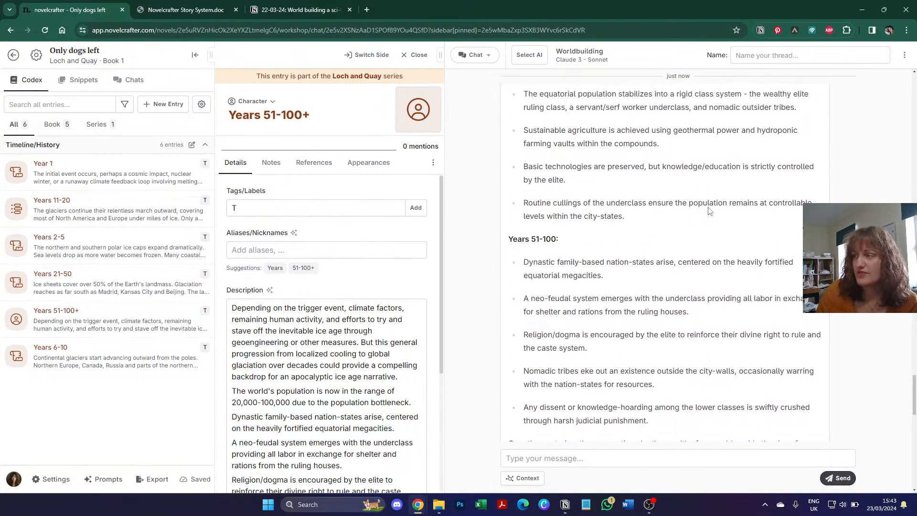
scroll(710, 211, down, 6)
scroll(709, 211, down, 4)
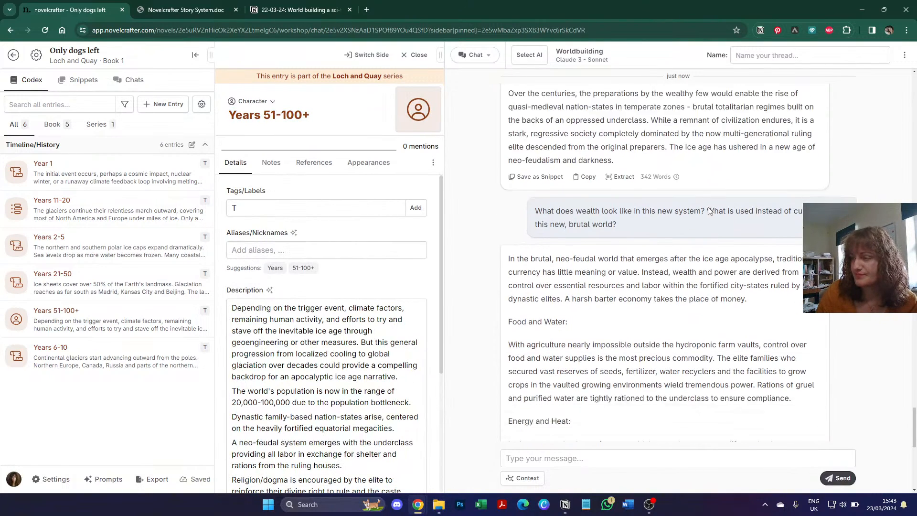
scroll(710, 211, up, 1)
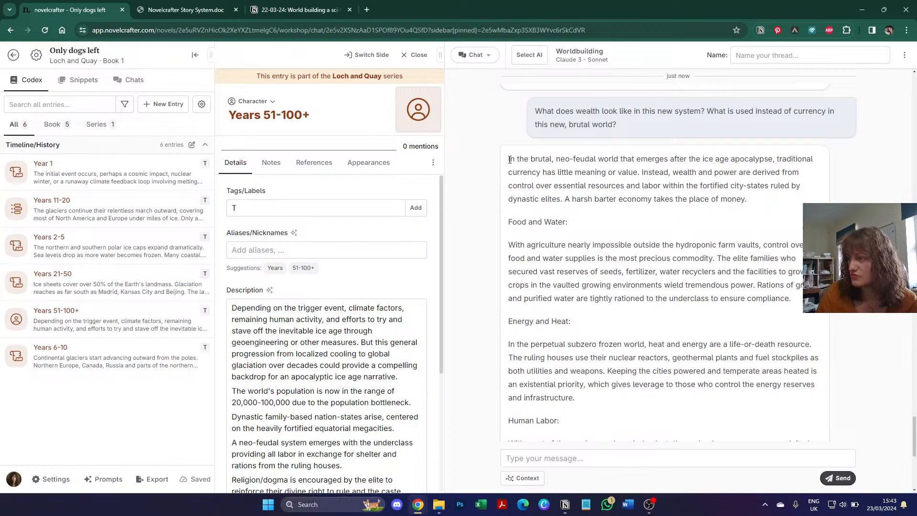
drag(510, 160, 779, 199)
key(ctrl+c)
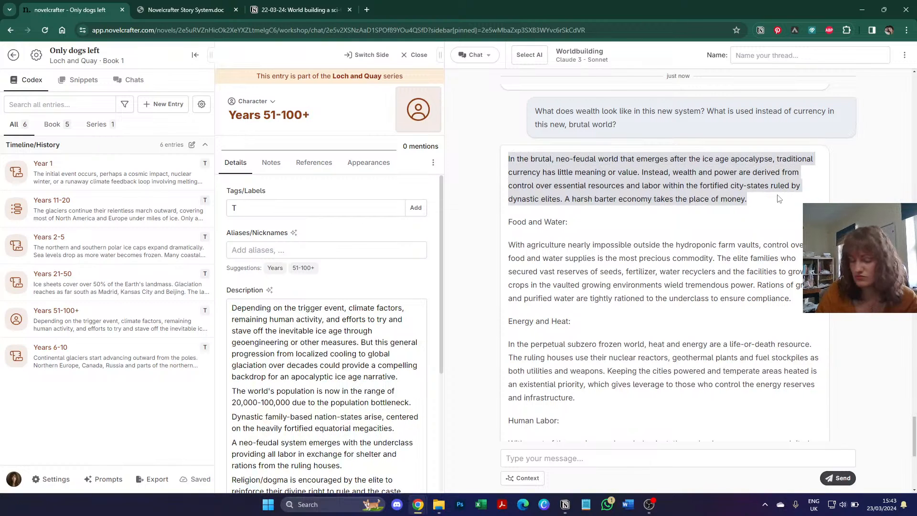
click(164, 104)
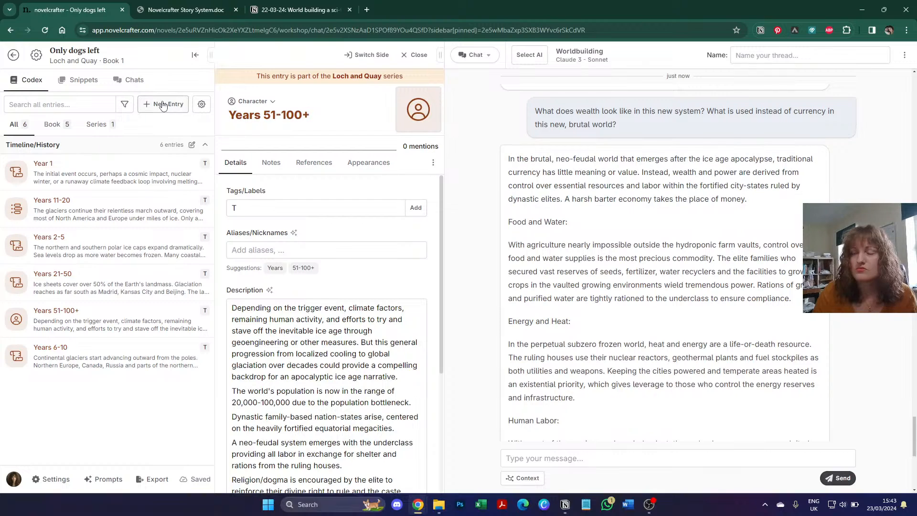
click(167, 171)
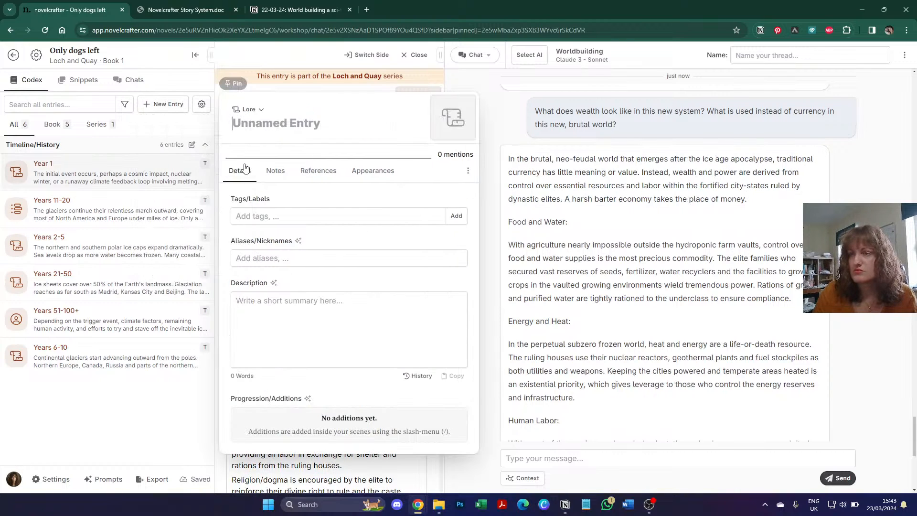
text(Currency)
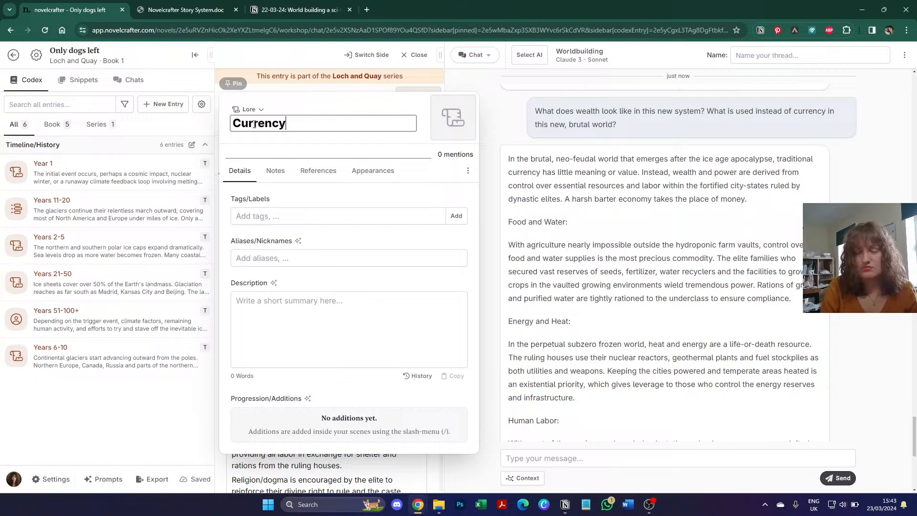
click(268, 310)
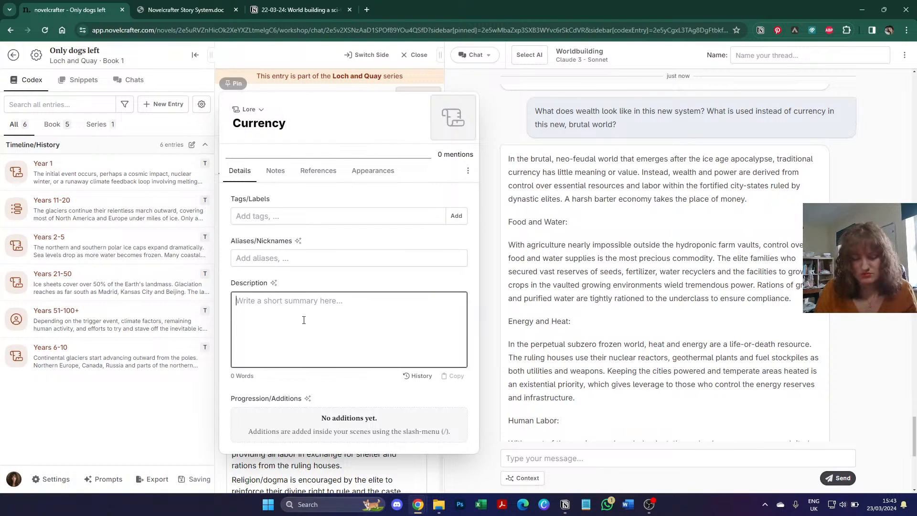
key(ctrl+v)
Step: Change the Currency entry's type to Object/Item
click(248, 109)
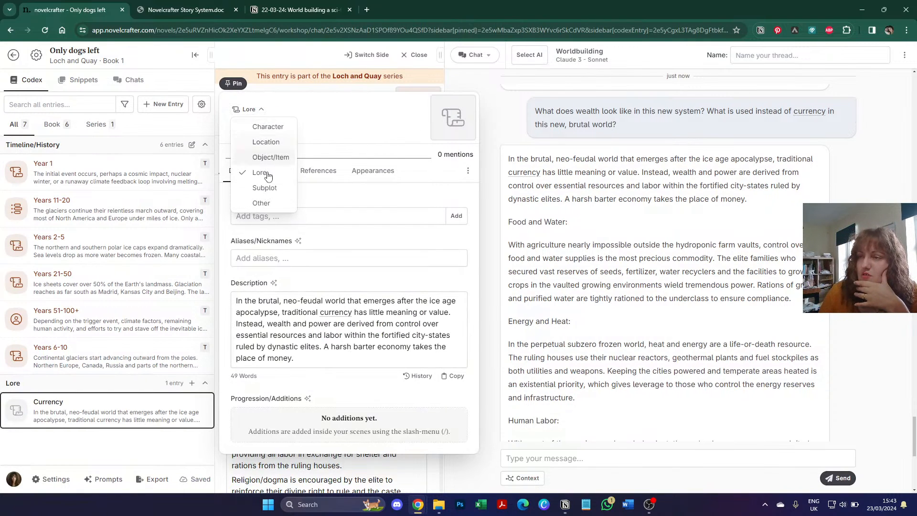
click(268, 157)
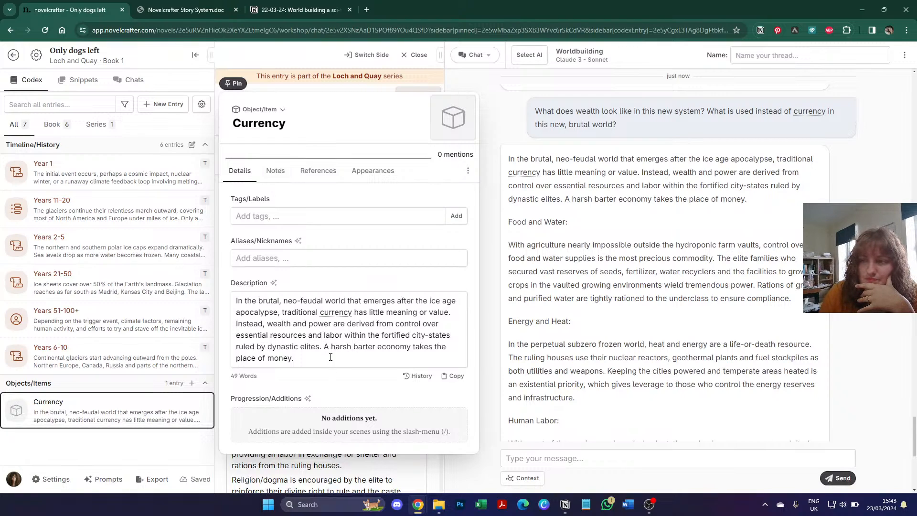
click(331, 357)
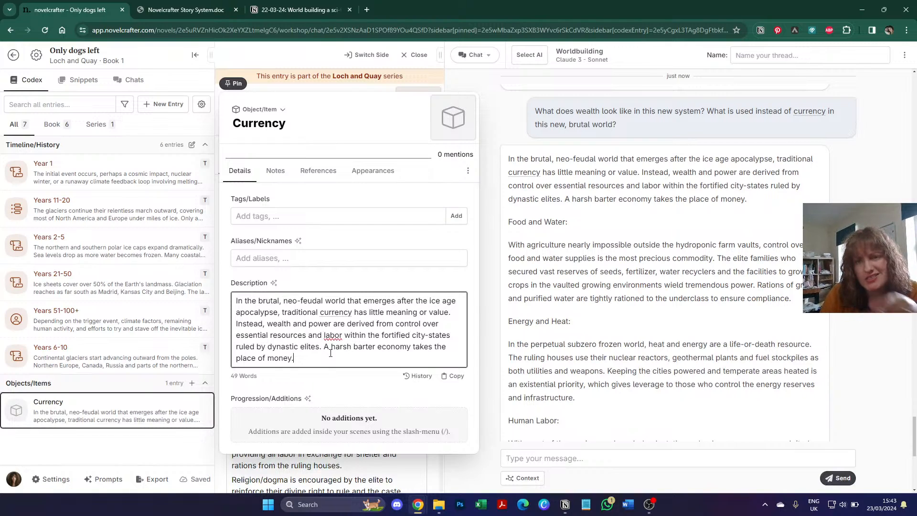
click(367, 10)
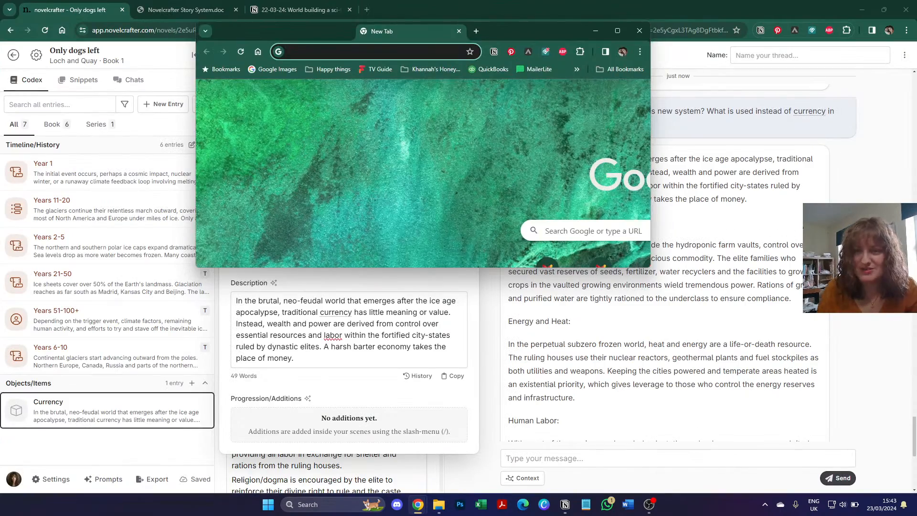
drag(382, 32, 916, 31)
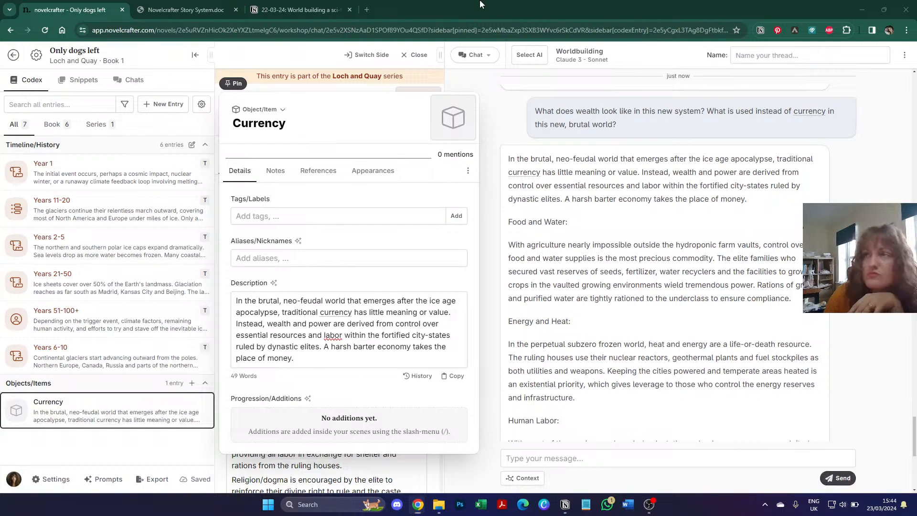
Step: Search Google Images for "world map" in a new browser tab and preview the Geology.com map
drag(480, 2, 379, 9)
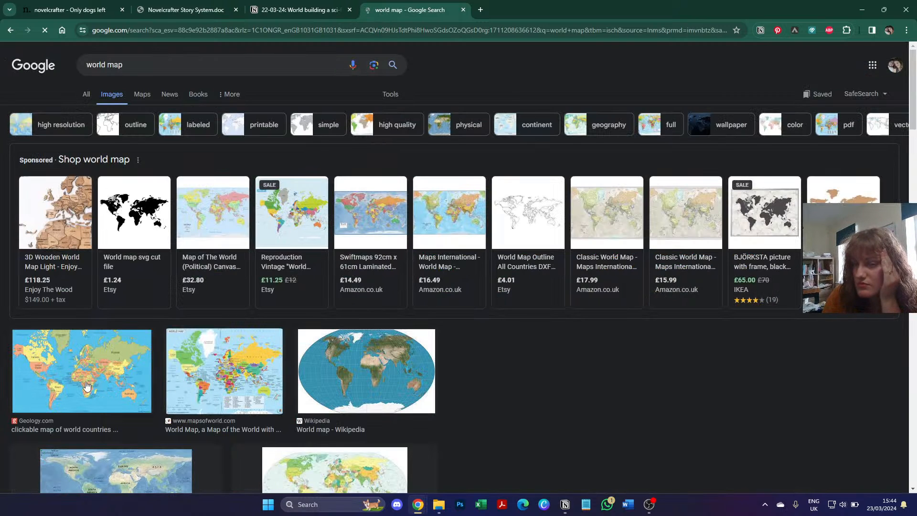
scroll(87, 385, down, 2)
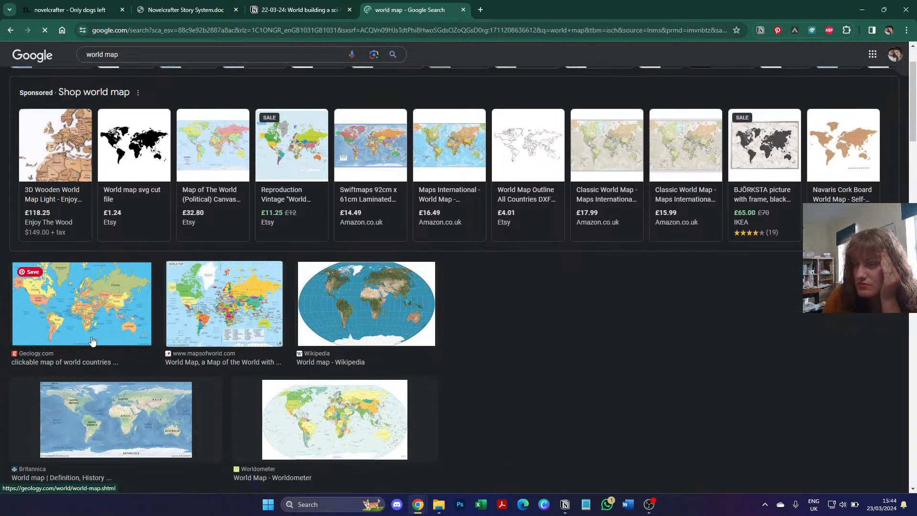
click(98, 308)
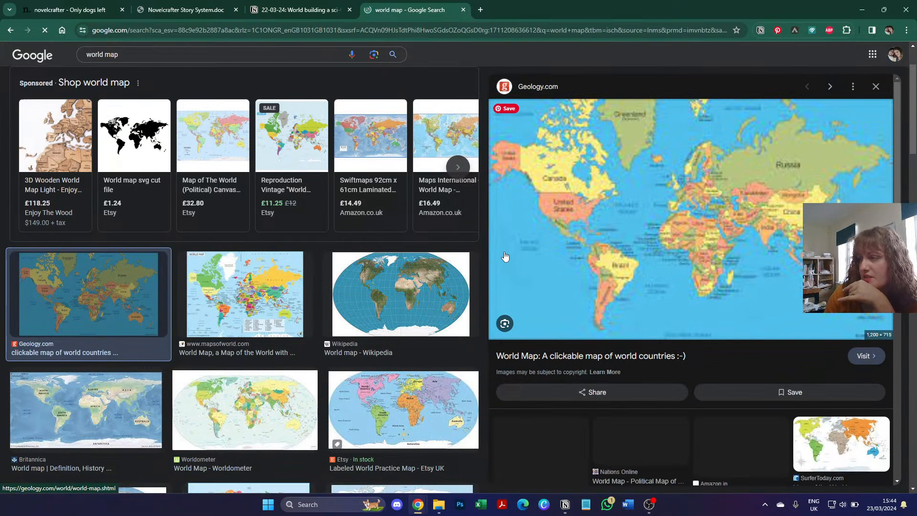
right_click(695, 248)
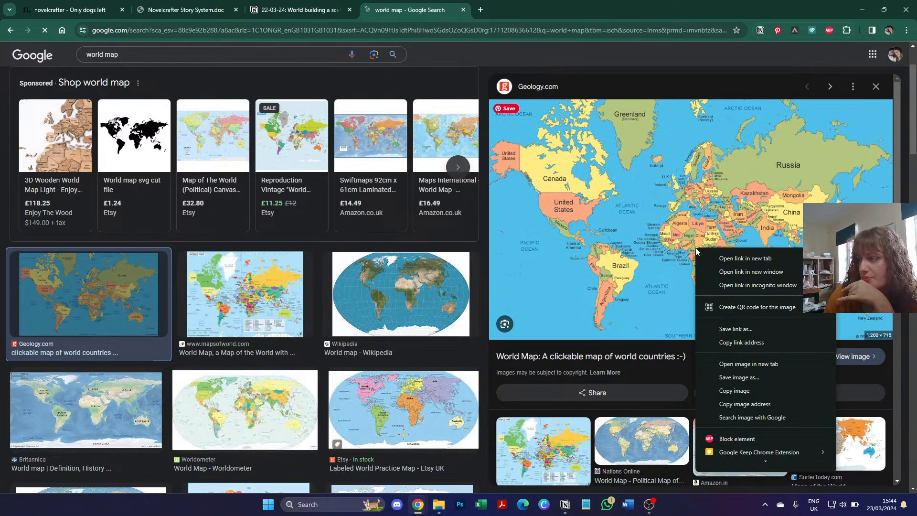
click(362, 426)
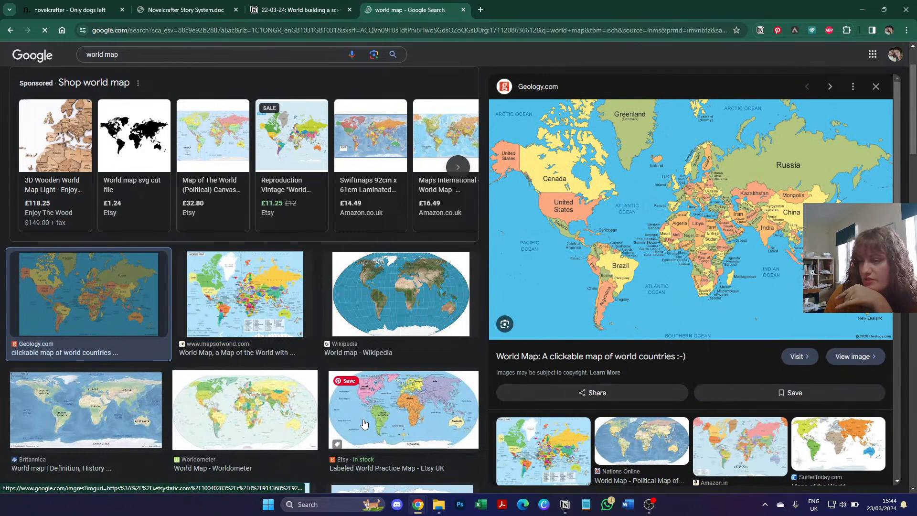
Step: Open the Etsy Labeled World Practice Map image in its own tab, close the search results and enlarge the map
click(370, 417)
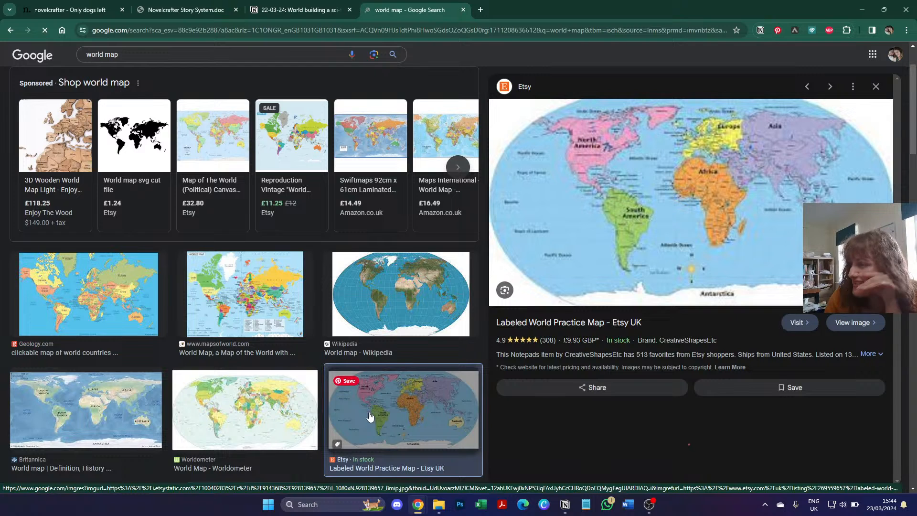
right_click(557, 248)
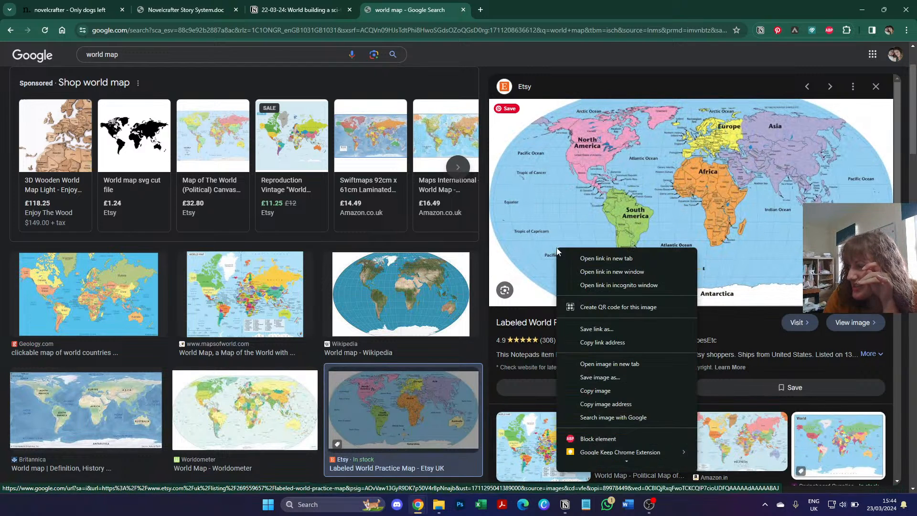
click(611, 364)
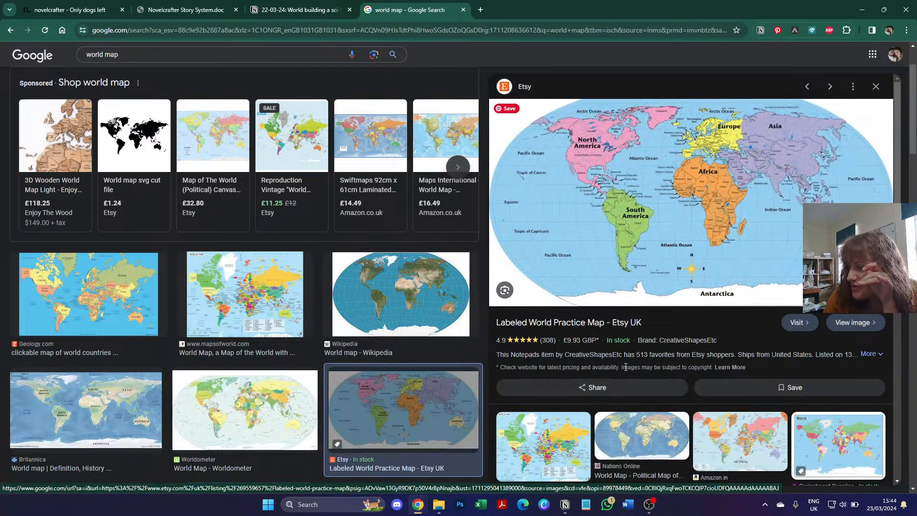
click(463, 10)
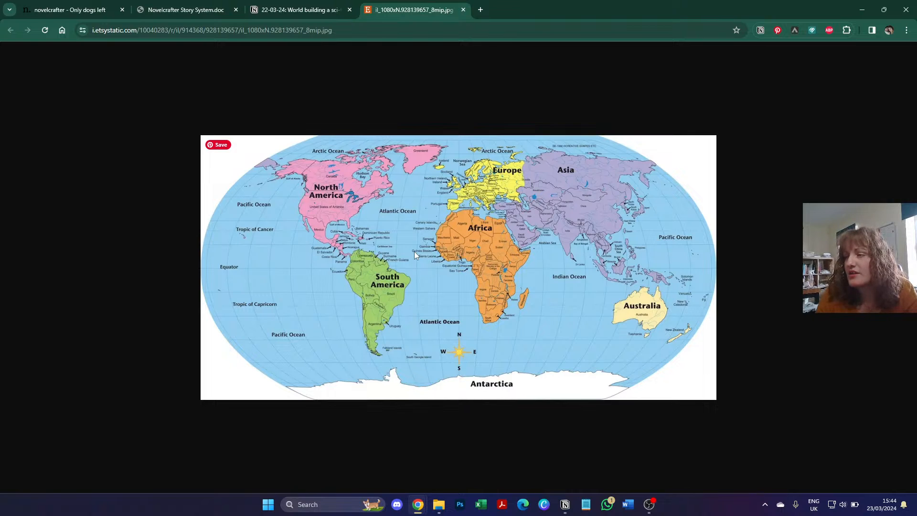
scroll(414, 252, up, 3)
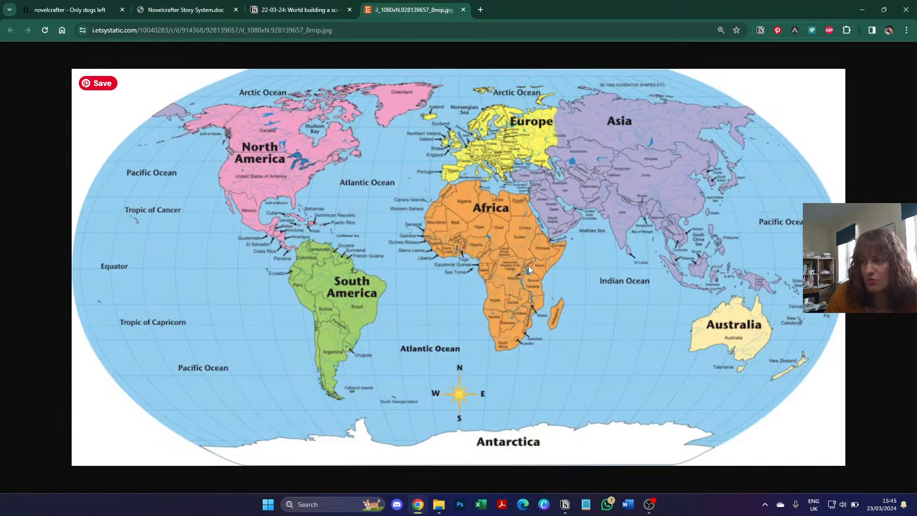
Step: Return to the Only dogs left novel, close the Currency entry and review the rest of the chat answer about wealth
click(89, 10)
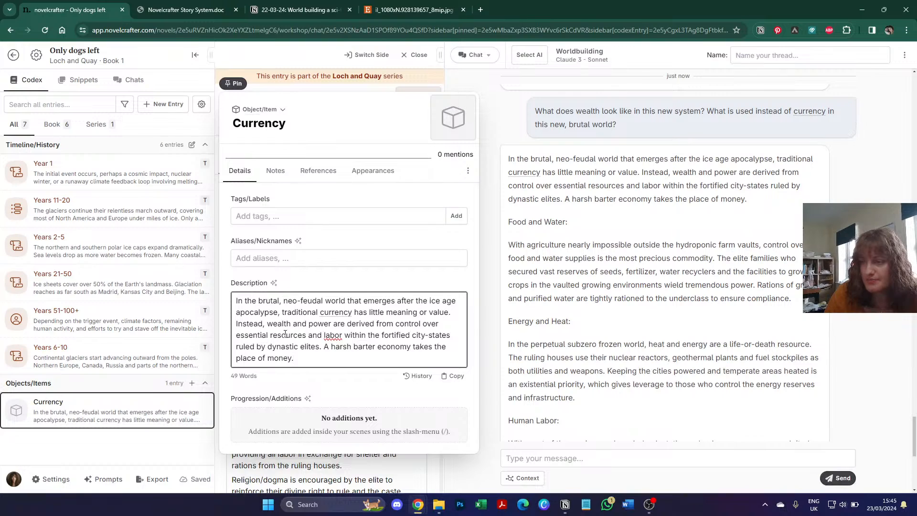
click(295, 356)
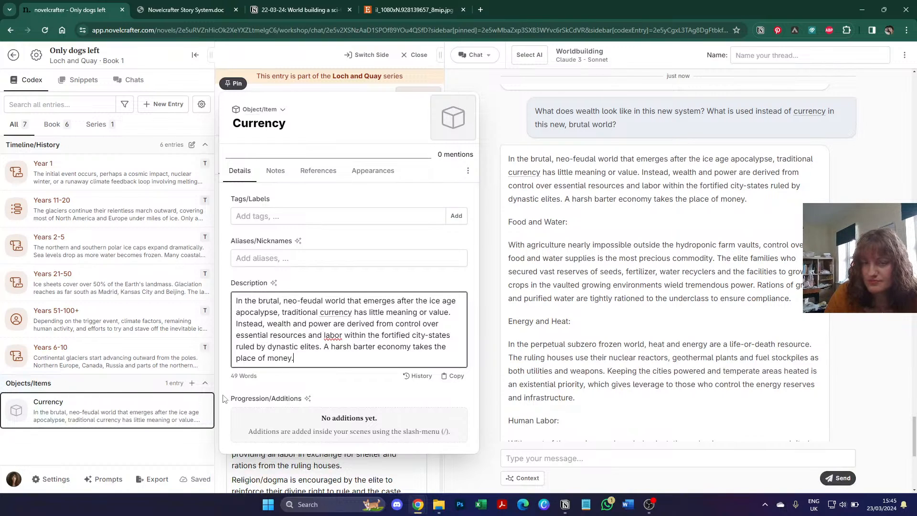
click(713, 241)
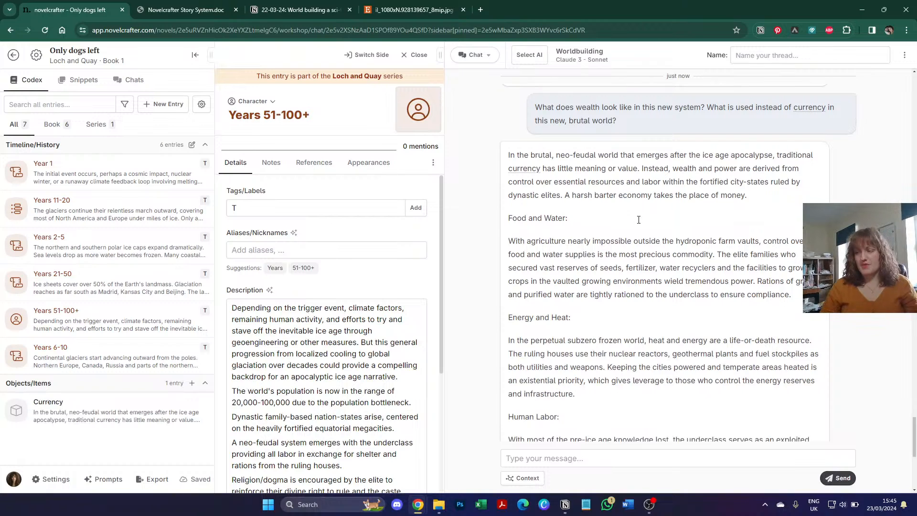
scroll(640, 219, down, 7)
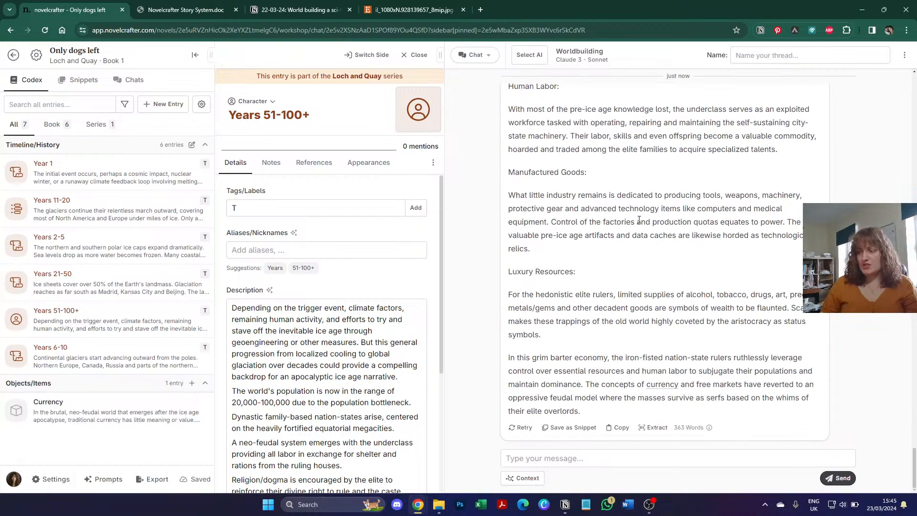
Step: Begin a message in the Worldbuilding chat with the text "Please generate three"
click(557, 461)
text(Pl)
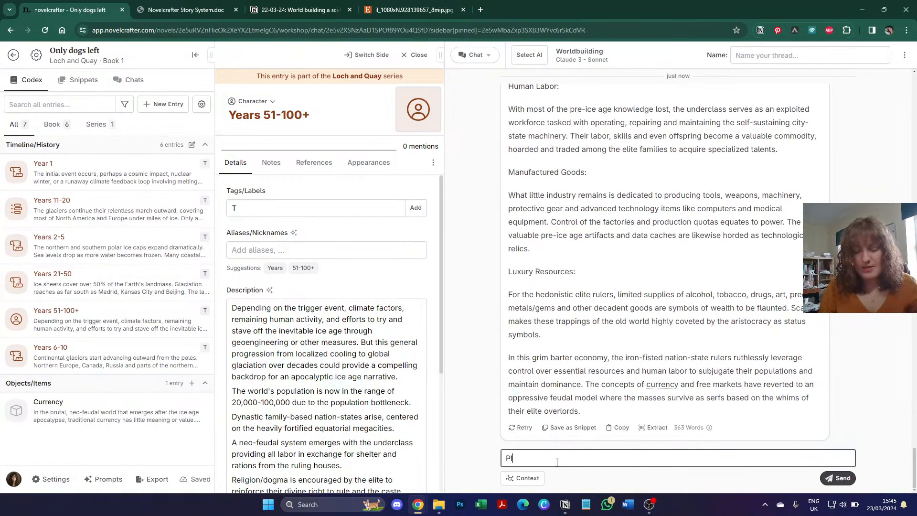
text(ease brainstor)
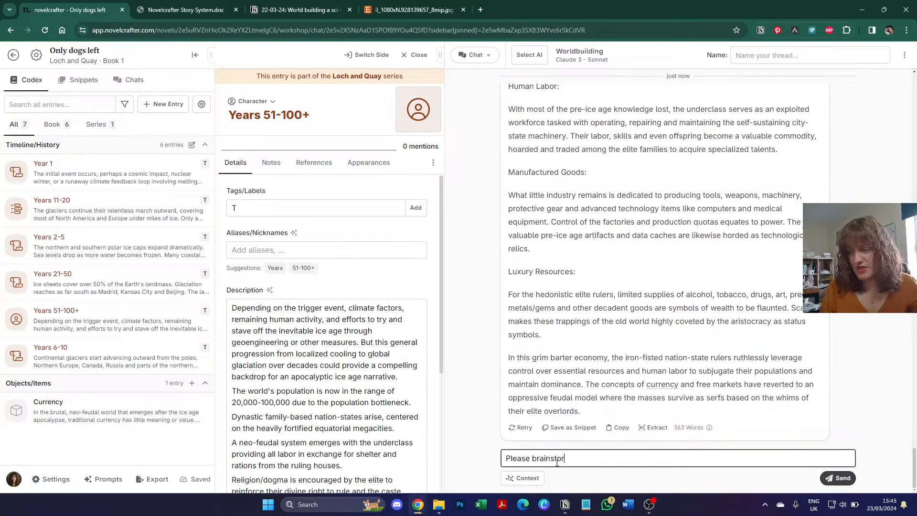
key(ctrl+a)
key(BackSpace)
text(Please )
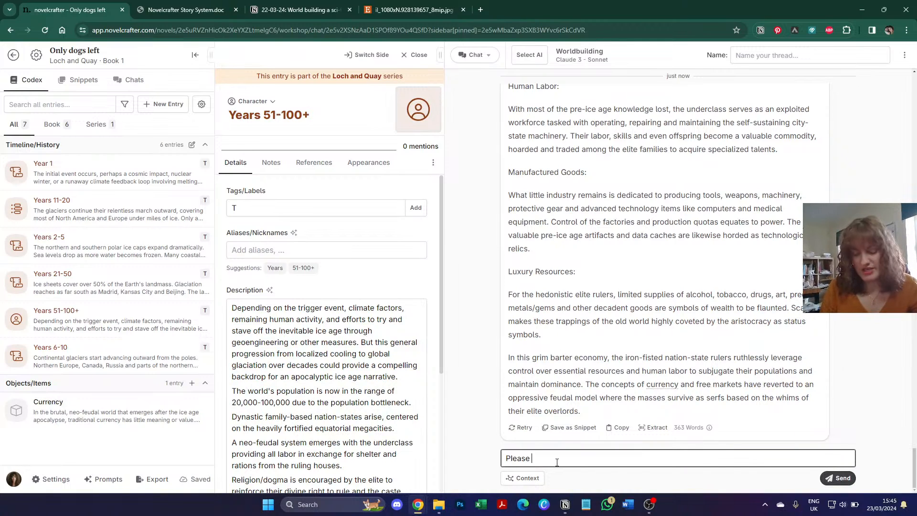
text(generate three)
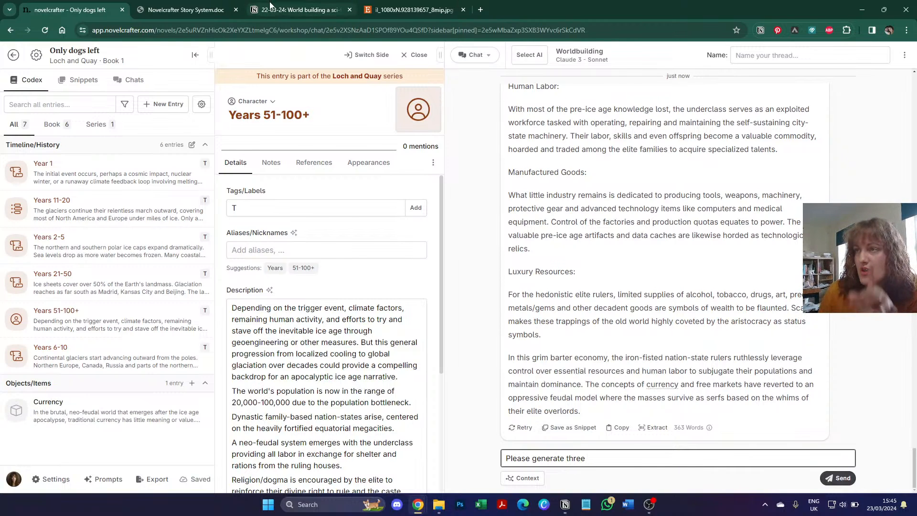
Step: Check the World building questions section of the Notion page about world building a sci-fi novel
click(270, 10)
scroll(210, 221, down, 10)
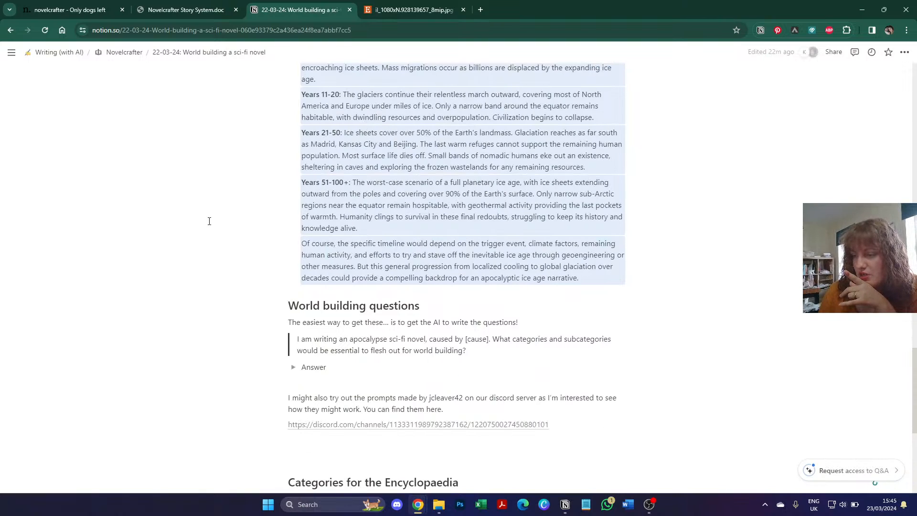
scroll(209, 220, down, 2)
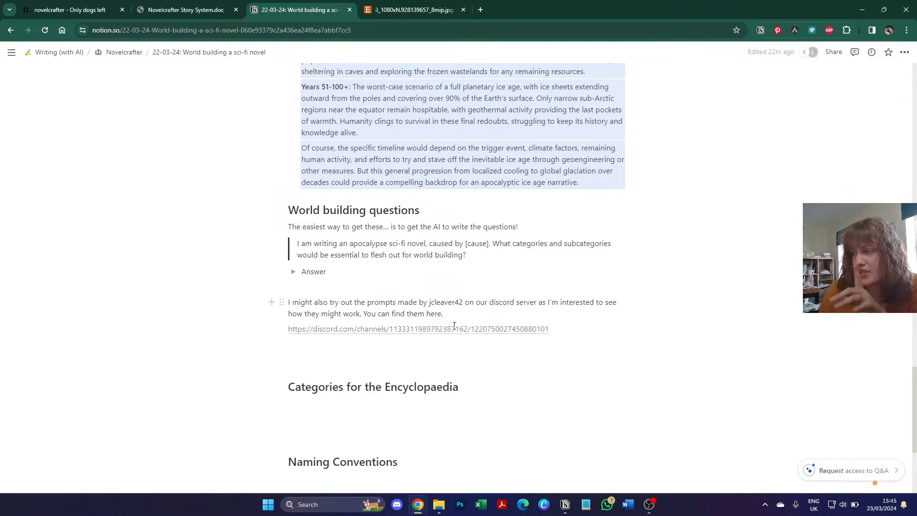
Step: Copy the whole City Create prompt, through Step 11, from page 3 of the Novelcrafter Story System document
click(186, 10)
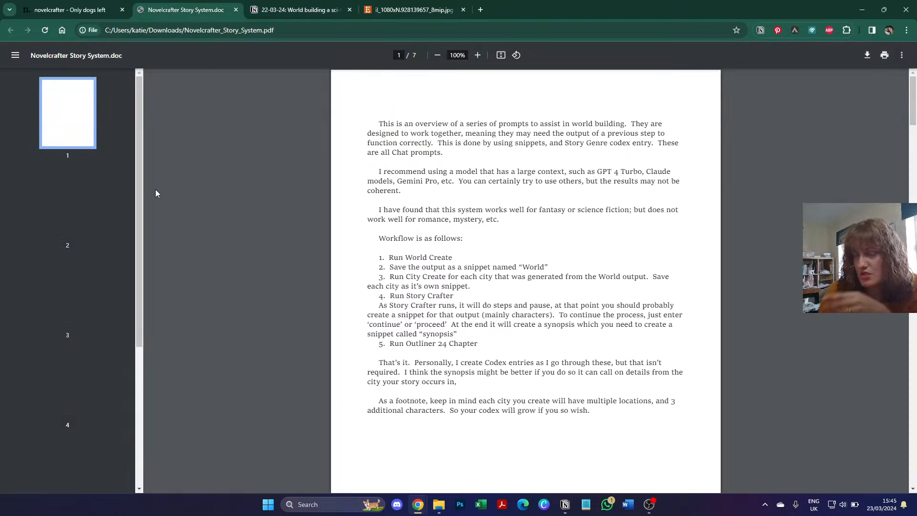
click(59, 219)
click(83, 302)
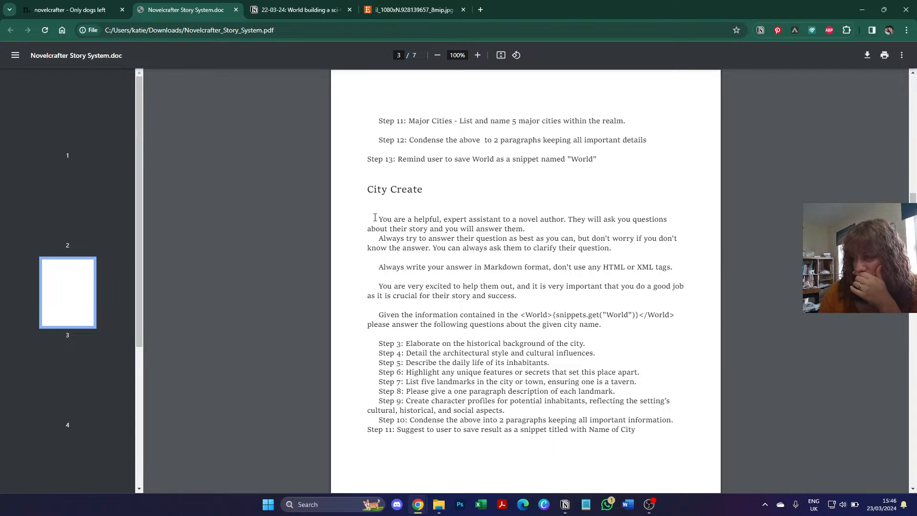
drag(375, 218, 641, 144)
scroll(623, 352, down, 1)
scroll(624, 352, down, 2)
scroll(621, 336, down, 2)
scroll(616, 334, down, 3)
scroll(592, 262, up, 1)
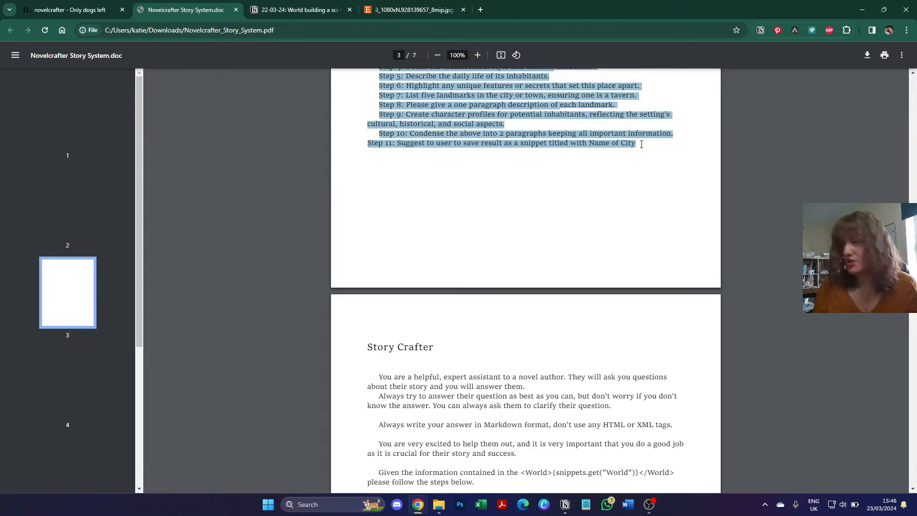
scroll(476, 169, up, 6)
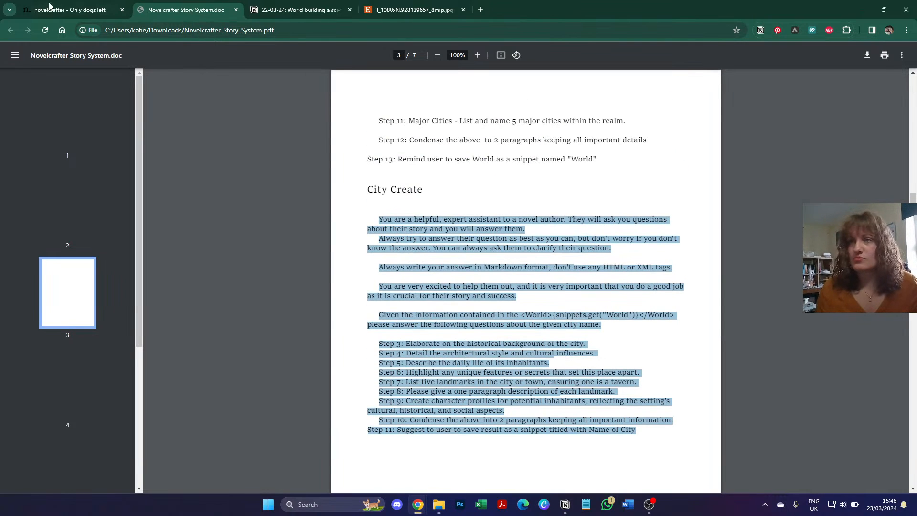
Step: Create an untitled snippet in the novel containing the copied City Create prompt with its line breaks kept, then close it
click(53, 10)
click(84, 81)
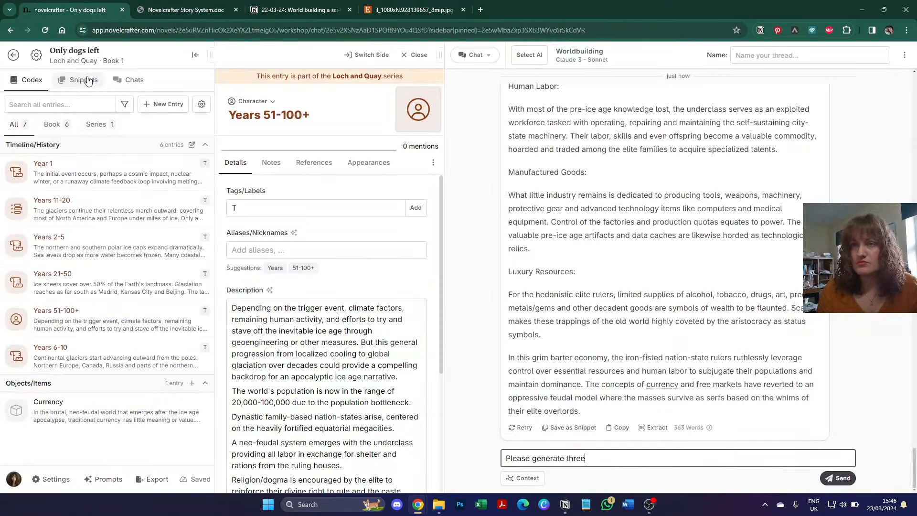
click(187, 104)
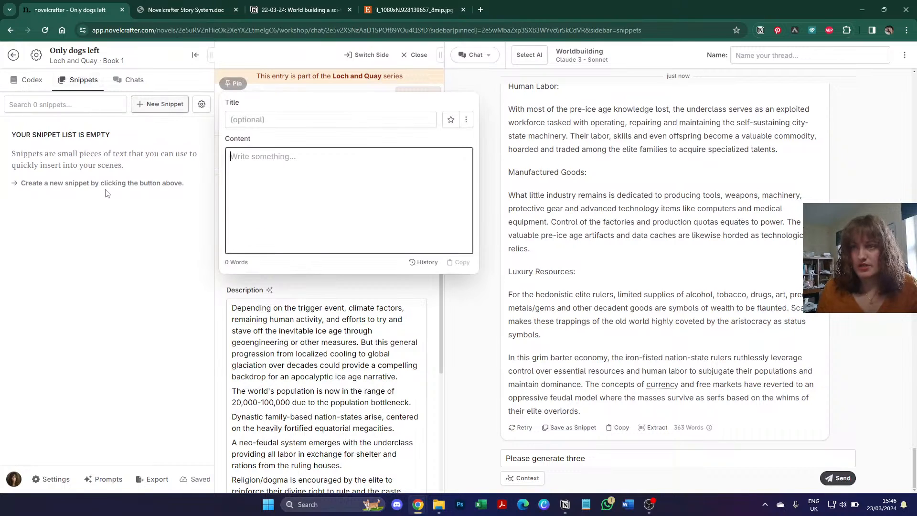
click(311, 188)
text(You are a helpful, expert assistant to a novel author. They will ask you questions about their story and you will answer them. Always try to answer their question as best as you can, but don't worry if you don't know the answer. You can always ask them to clarify their question. Always write your answer in Markdown format, don't use any HTML or XML tags. You are very excited to help them out, and it is very important that you do a good job as it is crucial for their story and success. Given the information contained in the {snippets.get("World")} please answer the following questions about the given city name. Step -: Elaborate on the historical background of the city. Step !: Detail the architectural style and cultural influences. Step 4: Describe the daily life of its inhabitants. Step C: Highlight any unique features or secrets that set this place apart. Step D: List five landmarks in the city or town, ensuring one is a tavern. Step E: Please give a one paragraph description of each landmark. Step F: Create character profiles for potential inhabitants, reflecting the setting’s cultural, historical, and social aspects. Step (?: Condense the above into * paragraphs keeping all important information. Step ((: Suggest to user to save result as a snippet titled with Name of City)
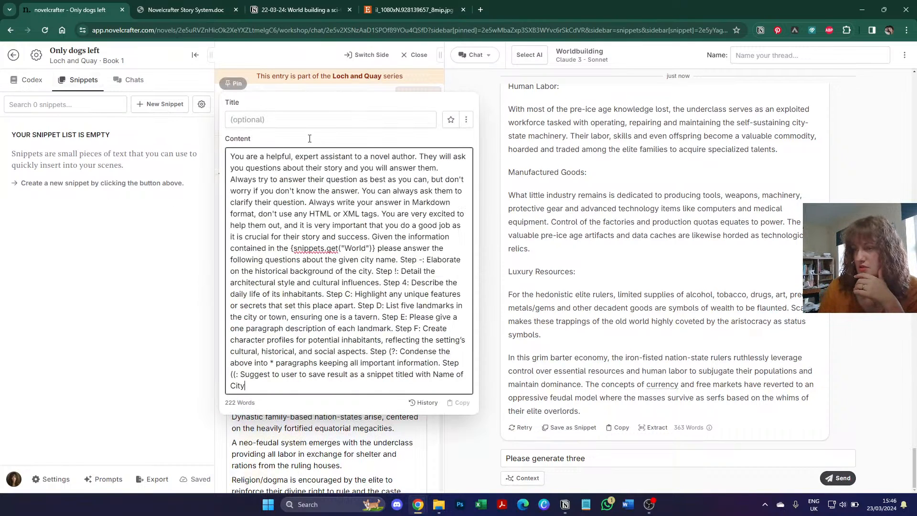
key(ctrl+z)
key(ctrl+y)
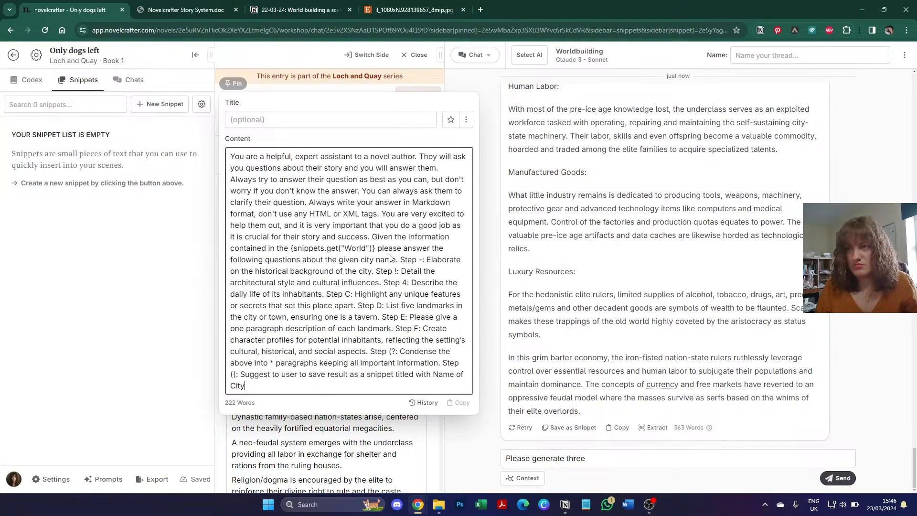
key(ctrl+z)
text(You are a helpful, expert assistant to a novel author. They will ask you questions about their story and you will answer them. Always try to answer their question as best as you can, but don't worry if you don't know the answer. You can always ask them to clarify their question. Always write your answer in Markdown format, don't use any HTML or XML tags. You are very excited to help them out, and it is very important that you do a good job as it is crucial for their story and success. Given the information contained in the <World>{snippets.get("World")}</World> please answer the following questions about the given city name. Step -: Elaborate on the historical background of the city. Step !: Detail the architectural style and cultural influences. Step 4: Describe the daily life of its inhabitants. Step C: Highlight any unique features or secrets that set this place apart. Step D: List five landmarks in the city or town, ensuring one is a tavern. Step E: Please give a one paragraph description of each landmark. Step F: Create character profiles for potential inhabitants, reflecting the setting’s cultural, historical, and social aspects. Step (?: Condense the above into * paragraphs keeping all important information. Step ((: Suggest to user to save result as a snippet titled with Name of City)
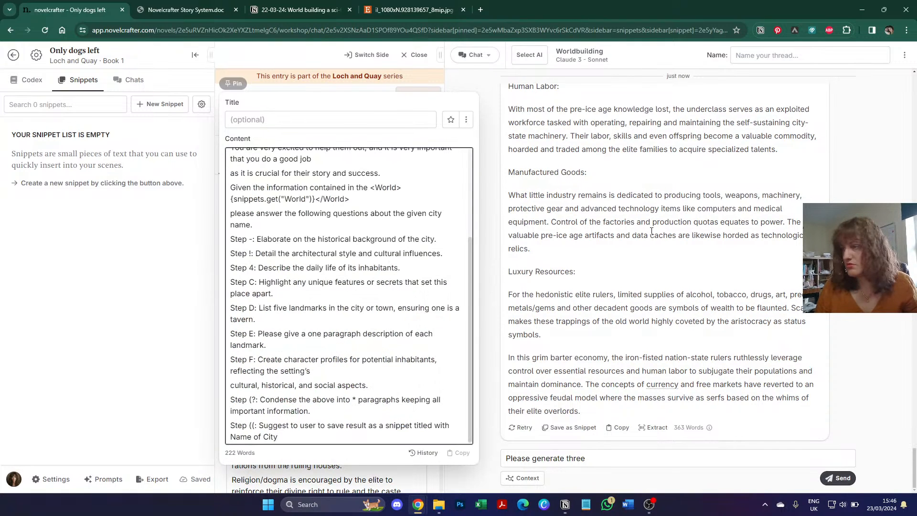
key(Escape)
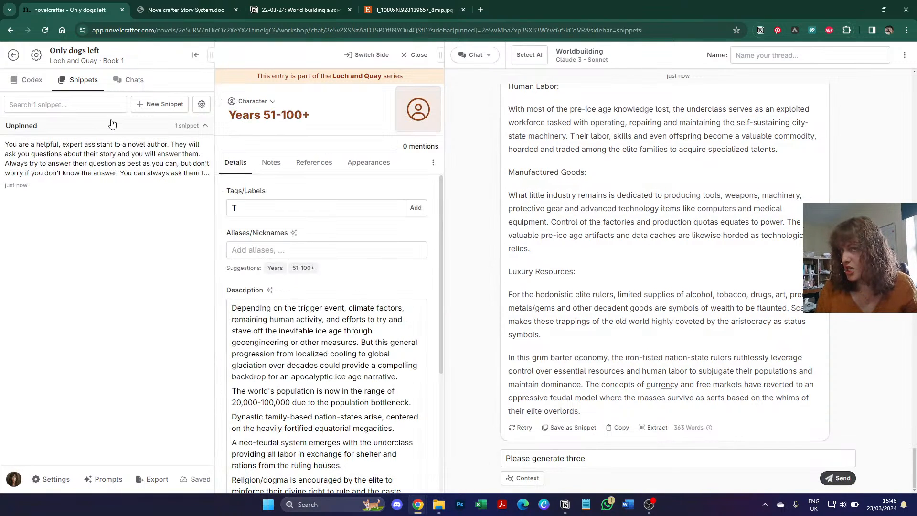
Step: Create a second snippet titled "World" with its content left empty
click(161, 104)
click(277, 123)
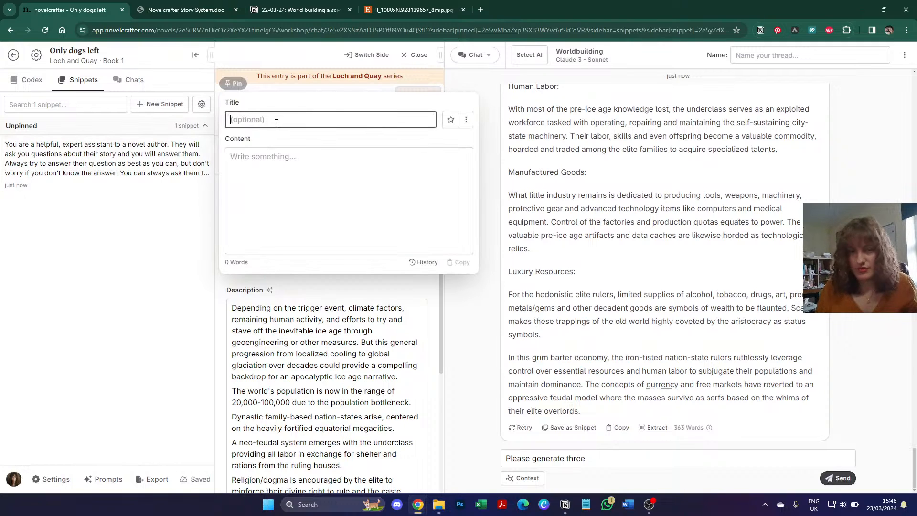
text(World)
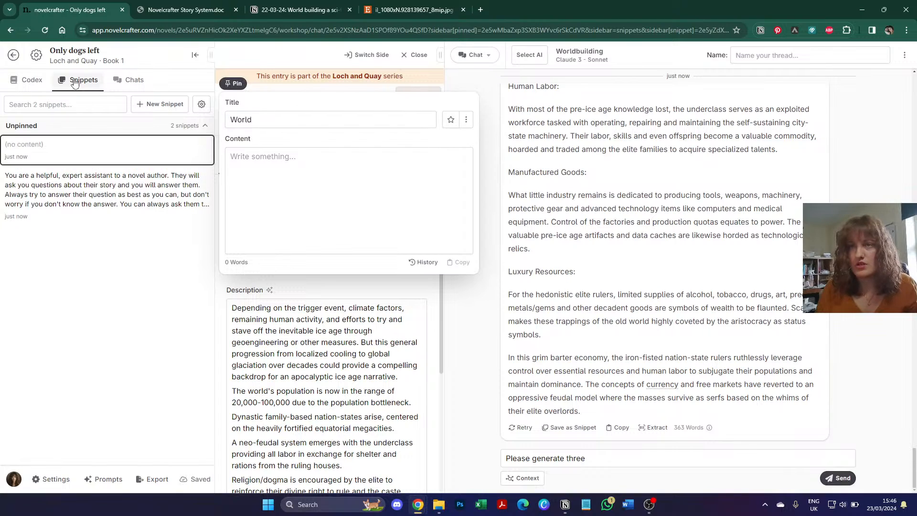
Step: Create a Story Genre codex entry titled "Genre" with the description "Post Apocalyptic Sci Fi", then close it
click(27, 80)
click(171, 105)
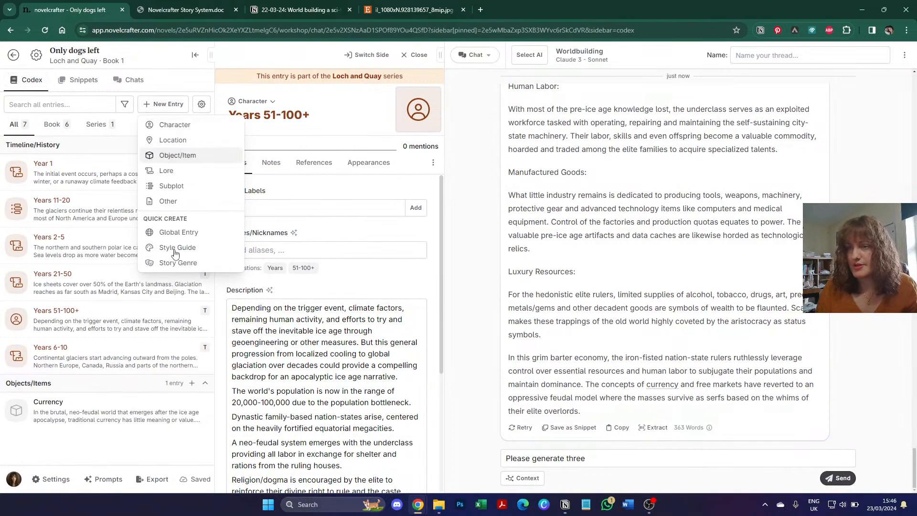
click(189, 263)
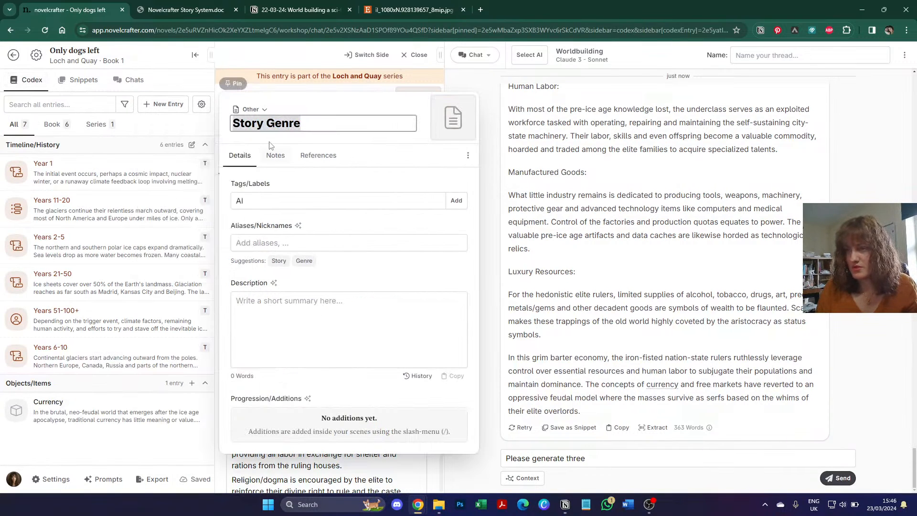
key(BackSpace)
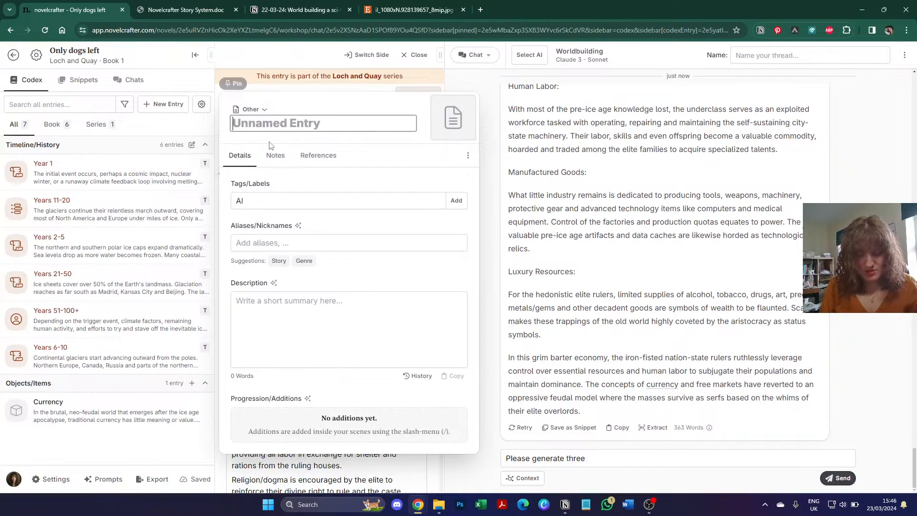
text(Post-Apocaly)
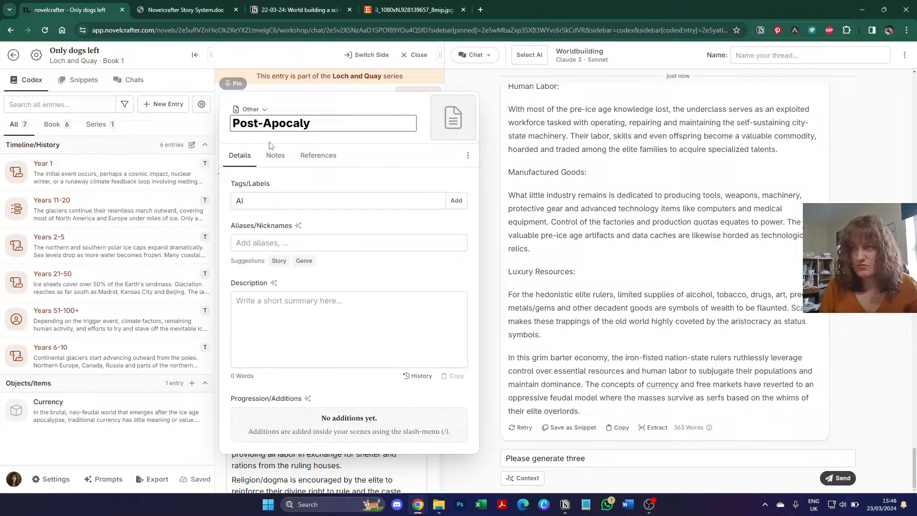
key(ctrl+a)
text(Genre)
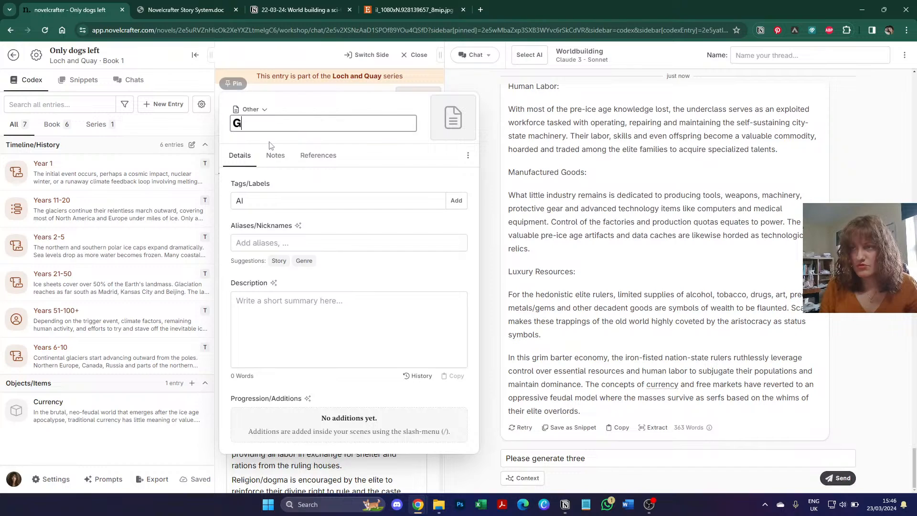
click(315, 315)
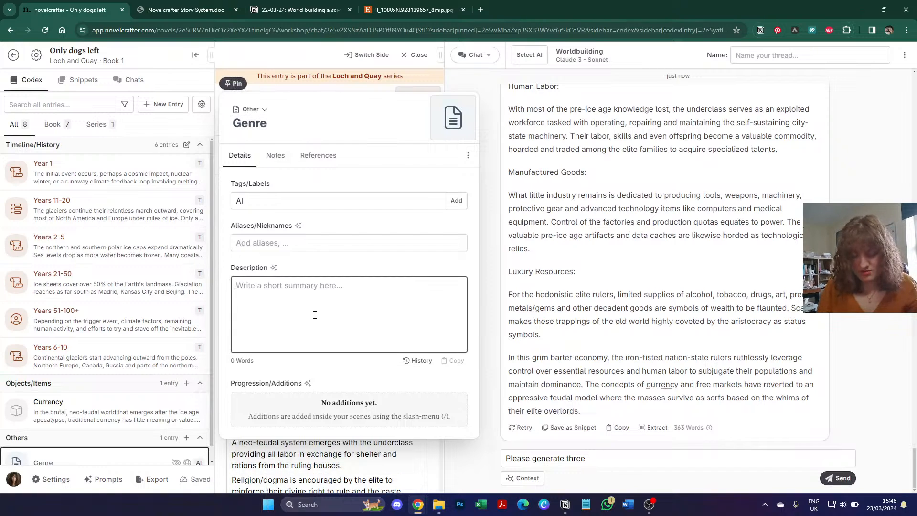
text(Post Apocaly)
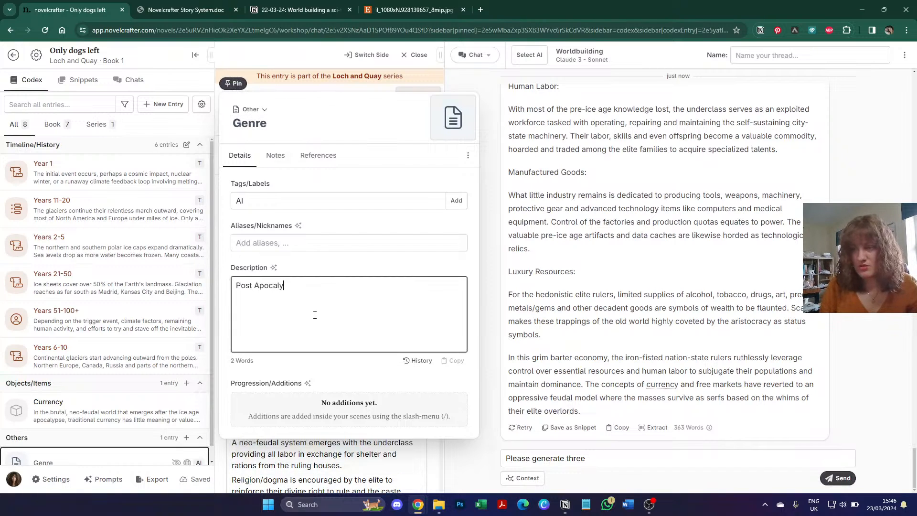
text(ptic Sci Fi)
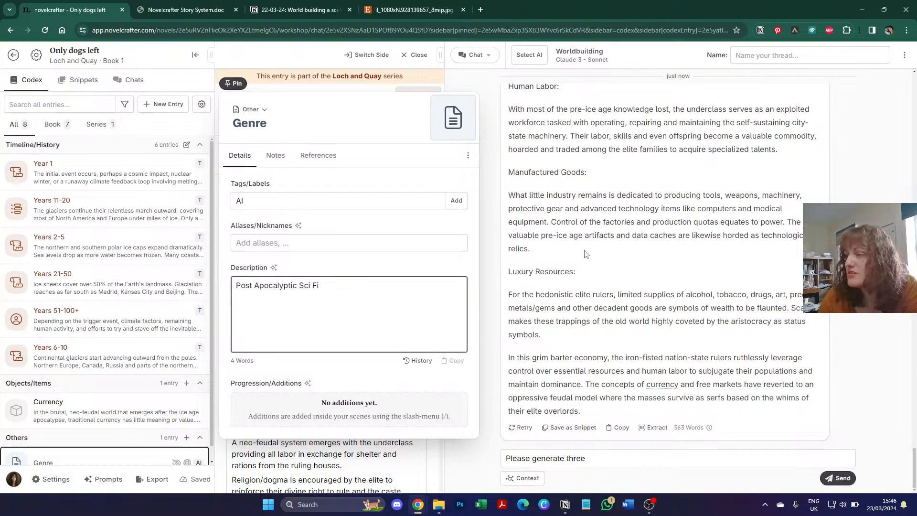
click(588, 265)
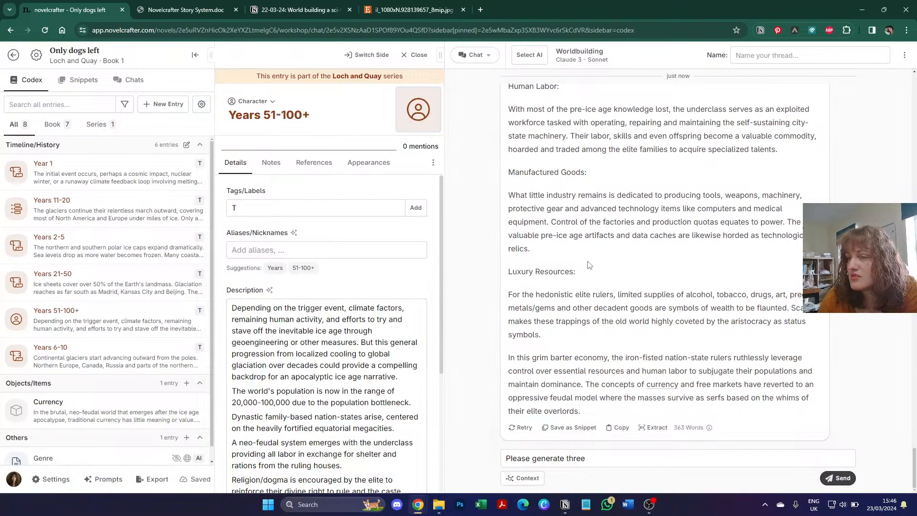
Step: Copy the chat reply with the ice age timeline into the World snippet beneath the line "The Apocalypse"
scroll(595, 282, up, 15)
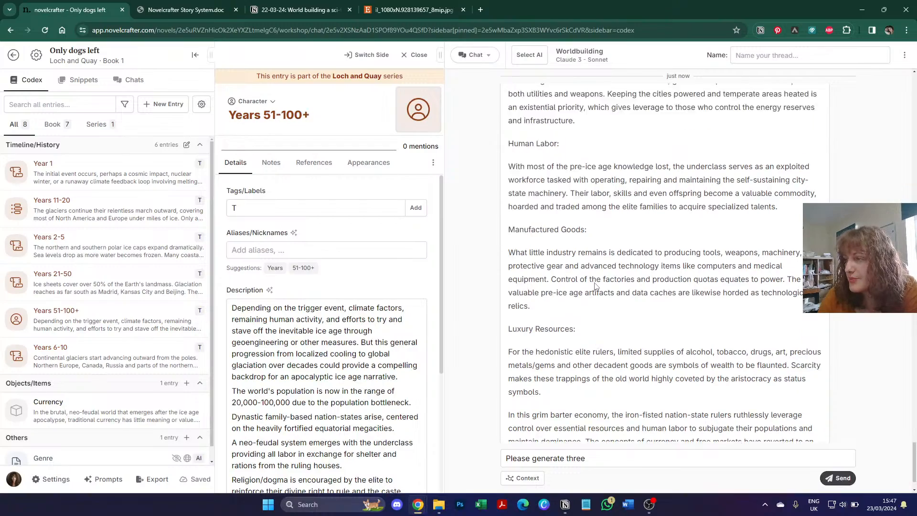
scroll(601, 288, up, 15)
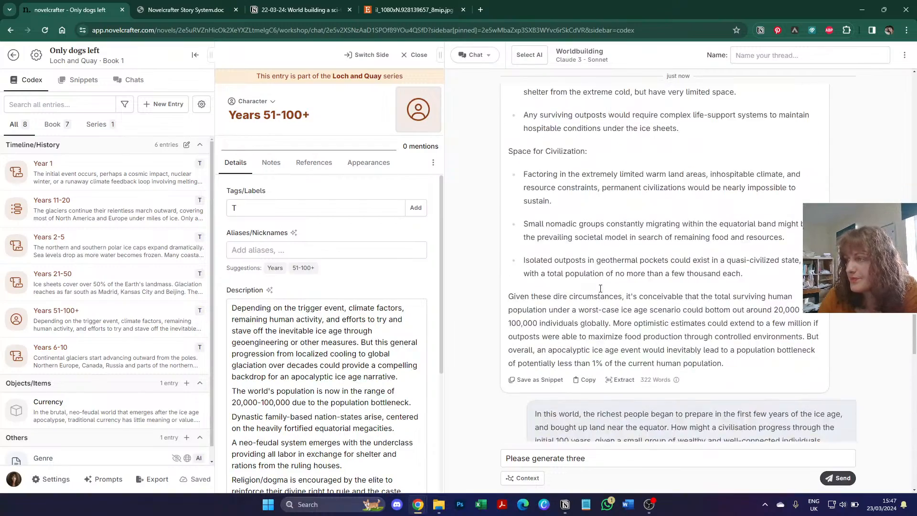
scroll(600, 289, up, 6)
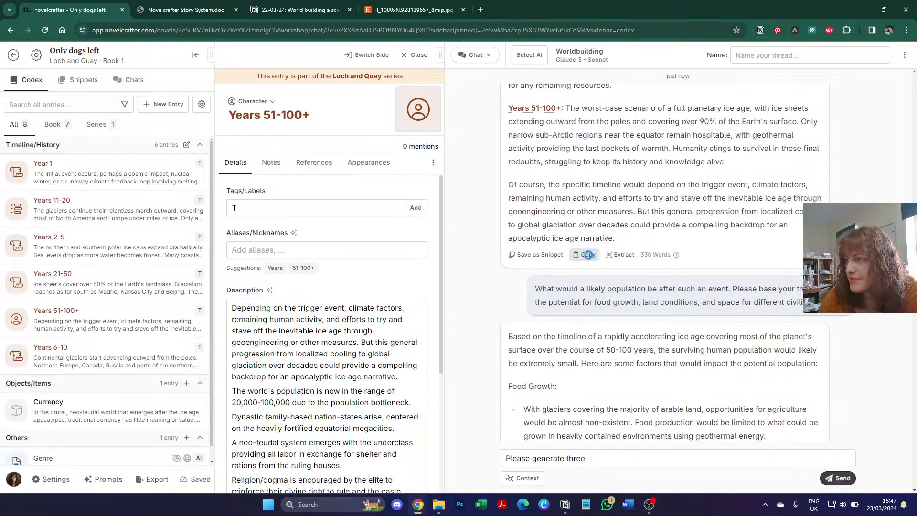
click(80, 76)
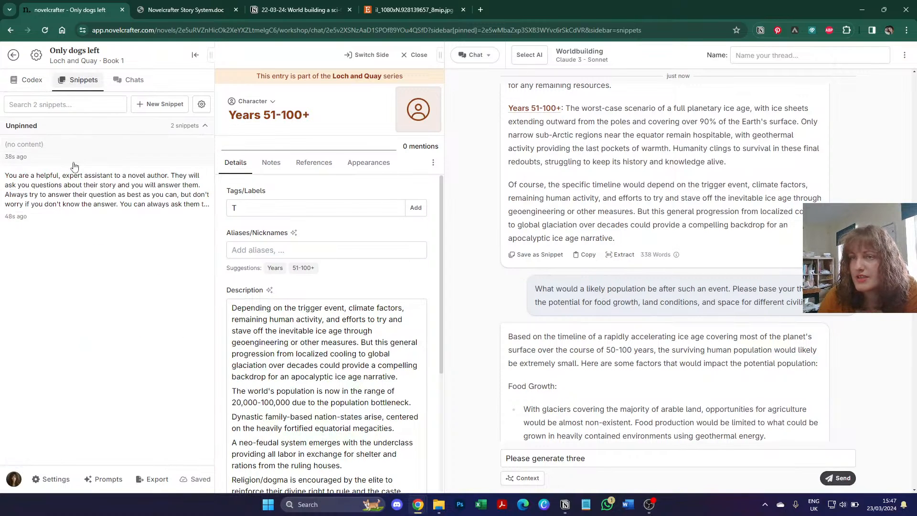
click(64, 152)
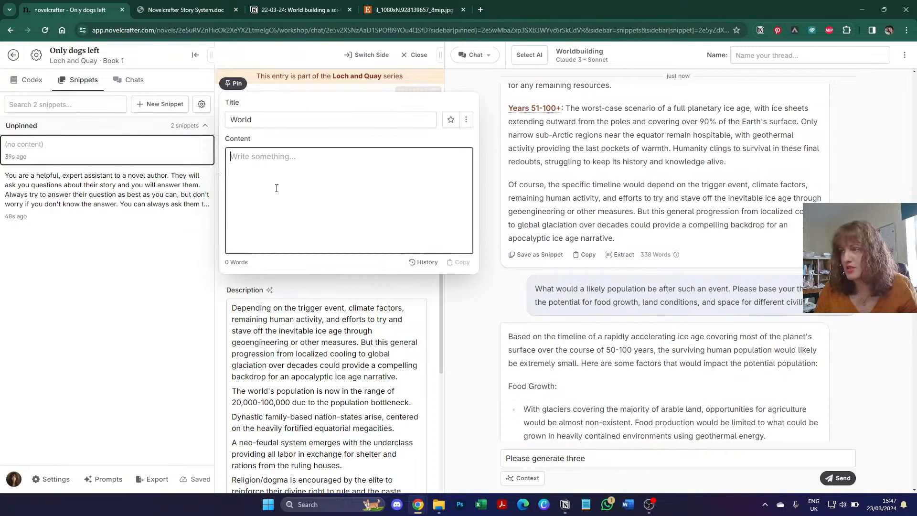
text(The A)
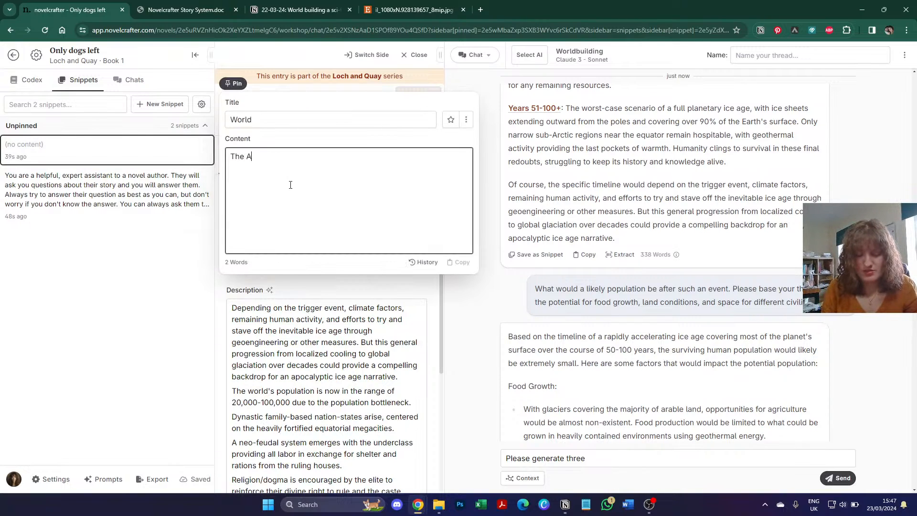
text(pocalypse)
key(Return)
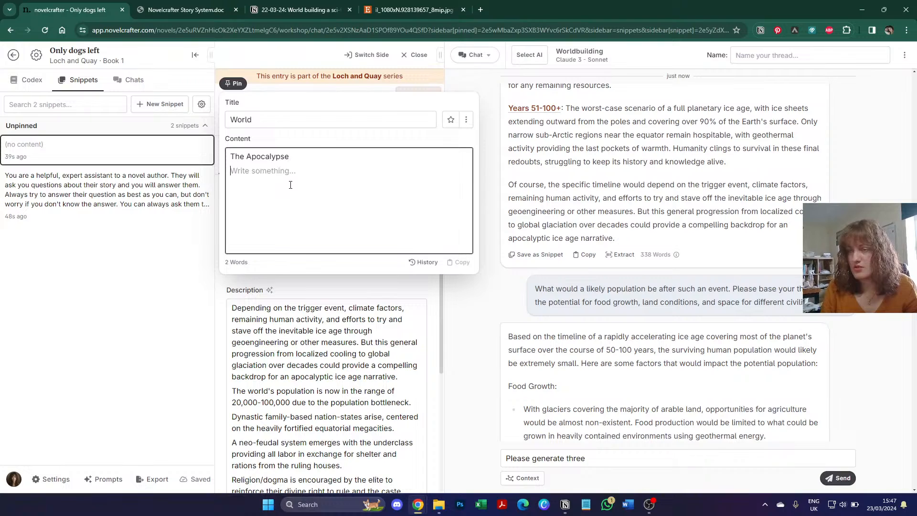
key(ctrl+v)
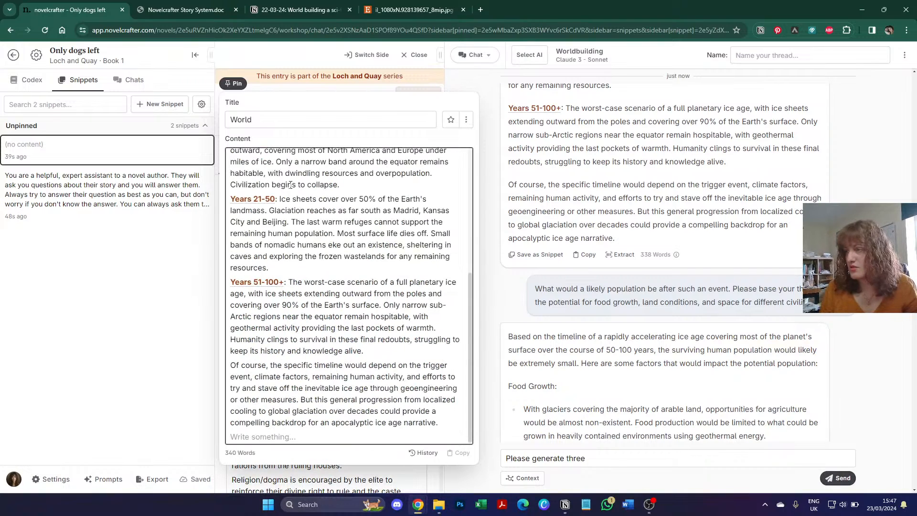
Step: Copy the chat's population reply from its factor sections through the closing paragraph on the surviving human population
scroll(574, 232, down, 9)
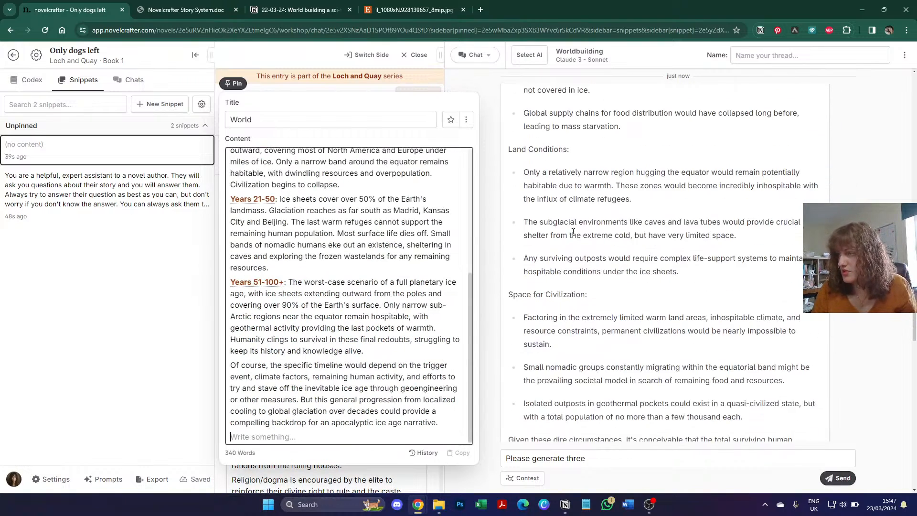
scroll(574, 232, up, 3)
drag(509, 147, 606, 276)
scroll(604, 277, down, 10)
scroll(621, 284, up, 5)
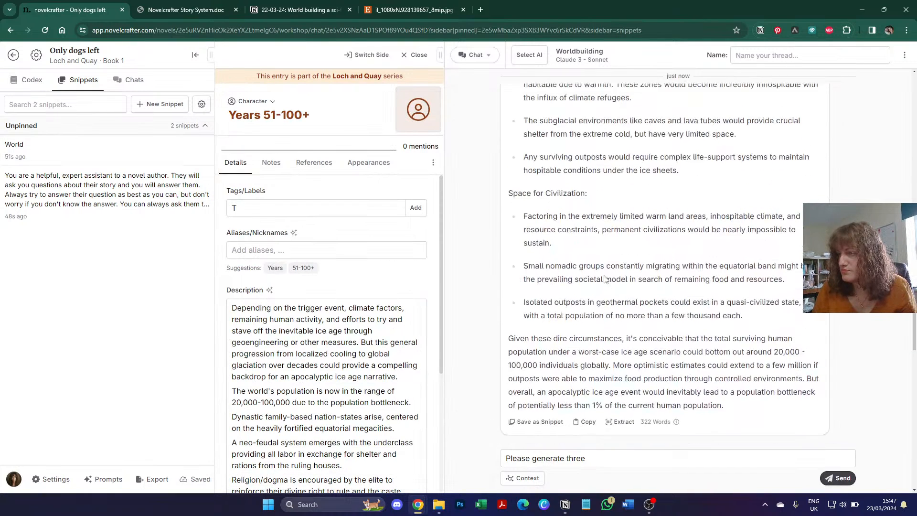
shift+click(750, 324)
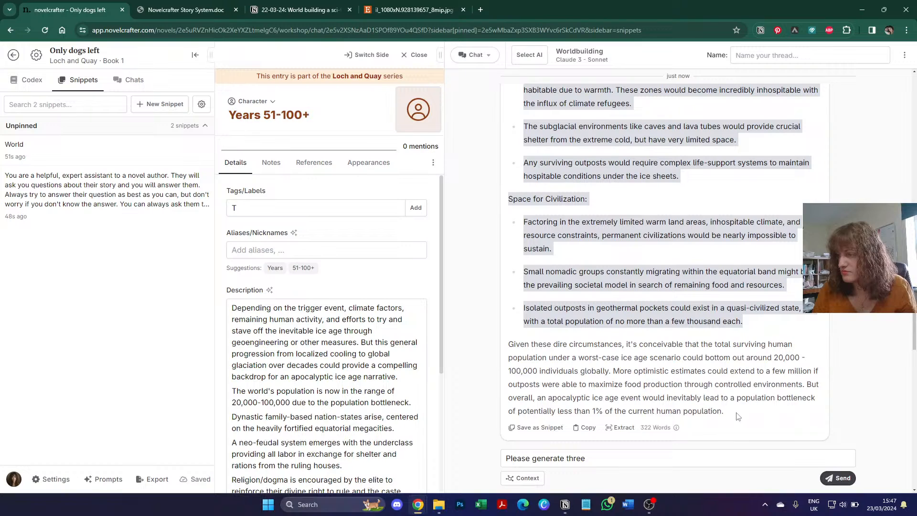
shift+click(738, 417)
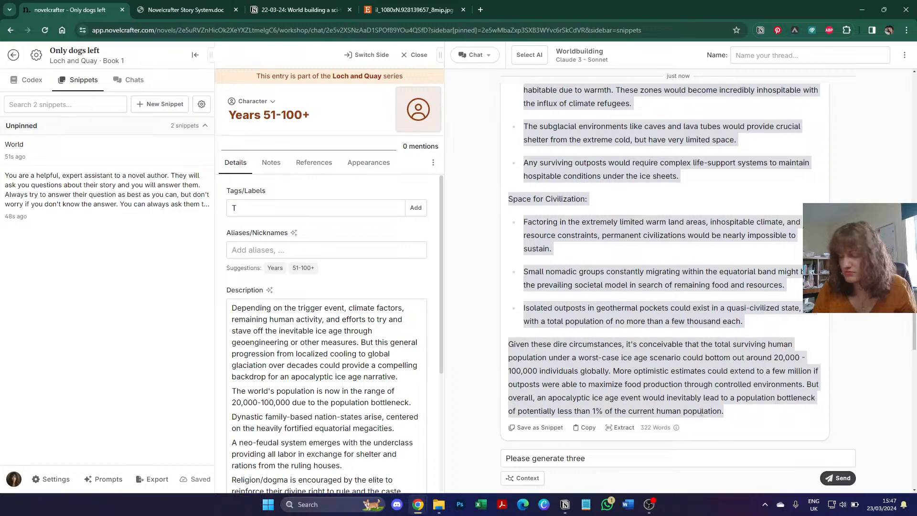
Step: Append the copied population text to the end of the World snippet, with a divider line before and after it
click(66, 144)
scroll(349, 297, down, 10)
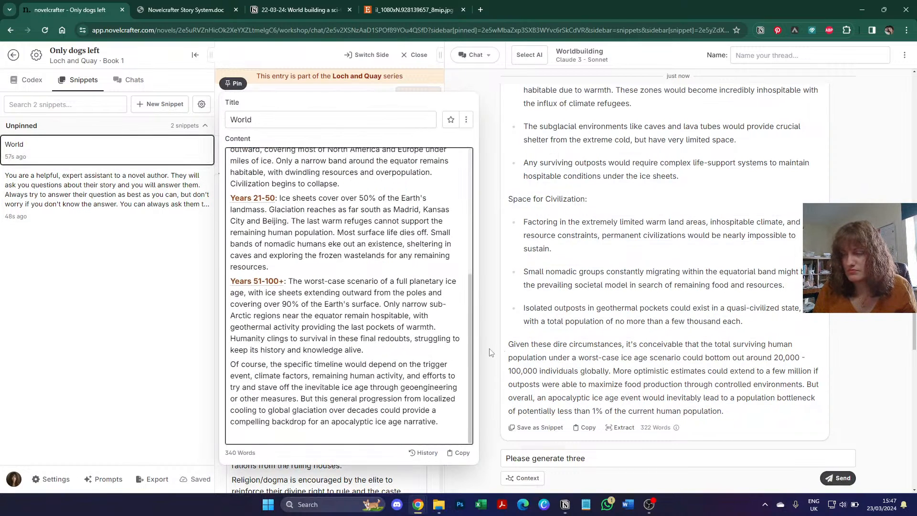
click(428, 435)
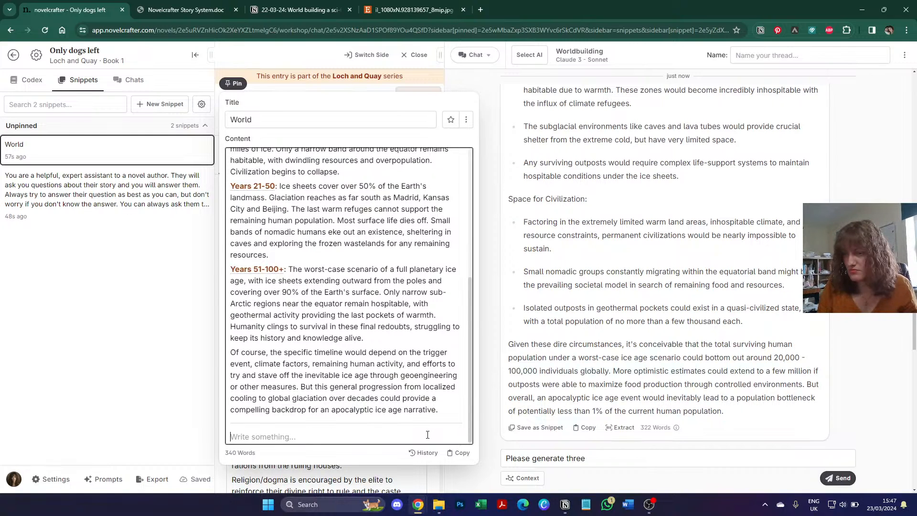
key(ctrl+v)
key(Return)
text(---)
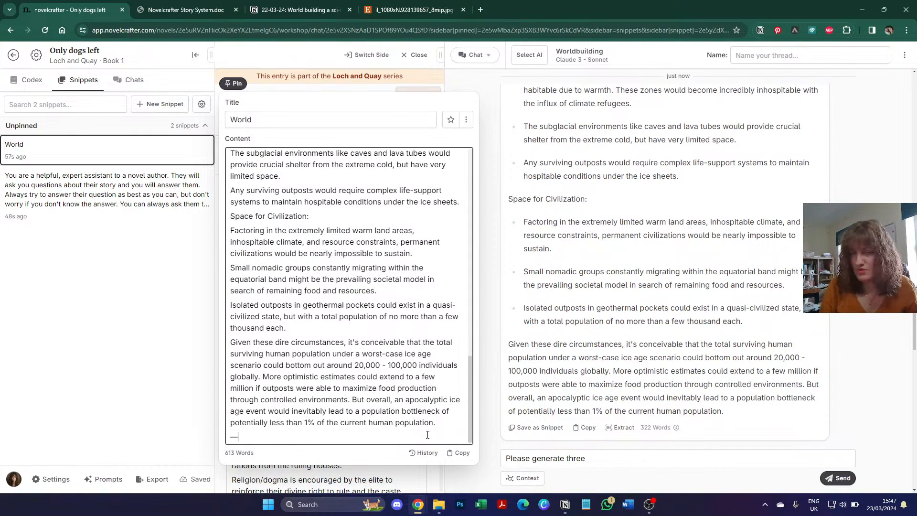
Step: Copy the chat reply on the wealthy elite's civilisation, from its opening paragraph through the last Years 51-100 bullet
scroll(675, 334, down, 10)
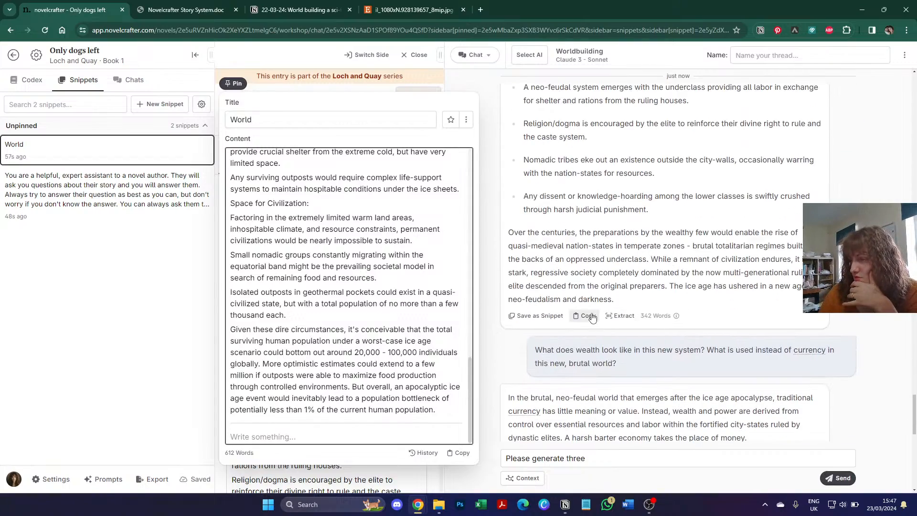
scroll(597, 351, up, 10)
scroll(595, 359, up, 1)
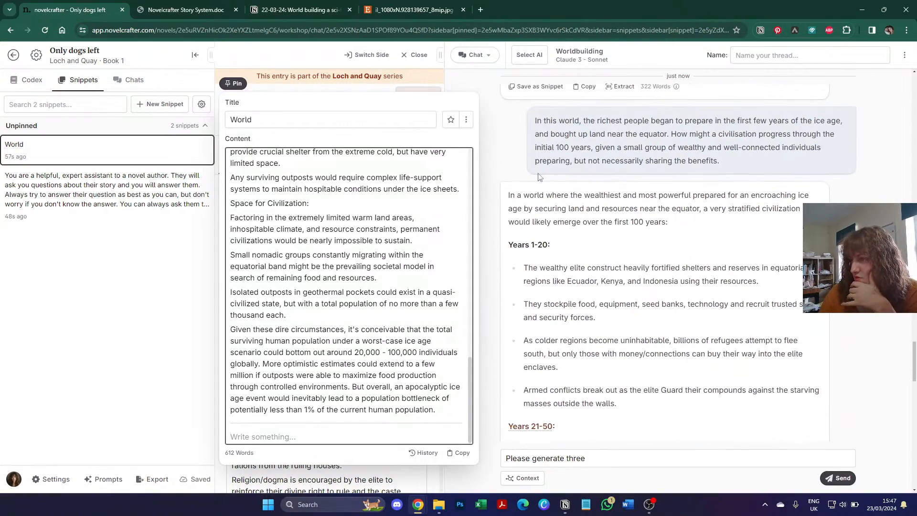
drag(509, 202, 603, 345)
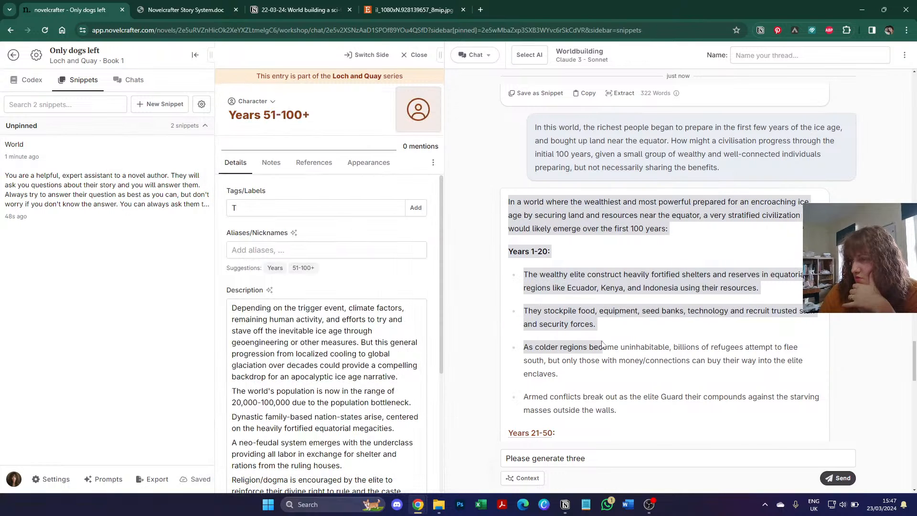
scroll(604, 344, down, 11)
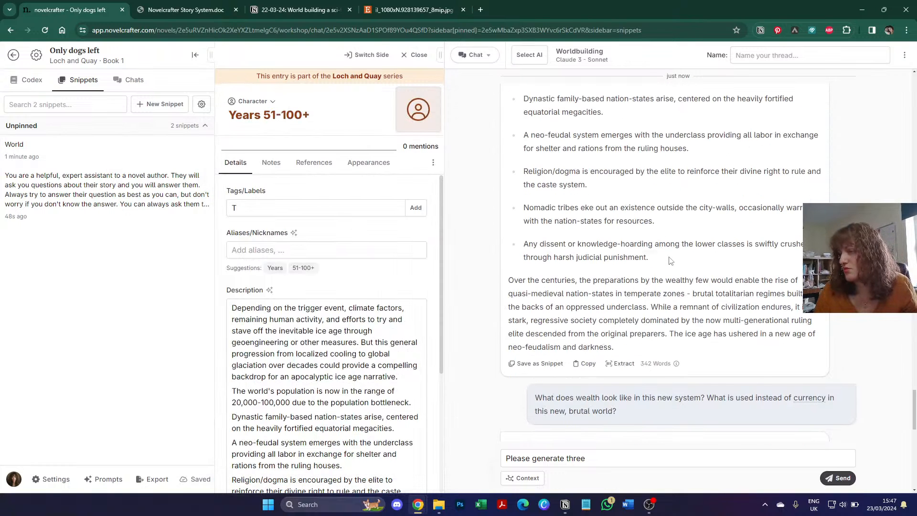
shift+click(671, 259)
Step: Paste the copied civilisation timeline below the last divider in the World snippet
click(111, 148)
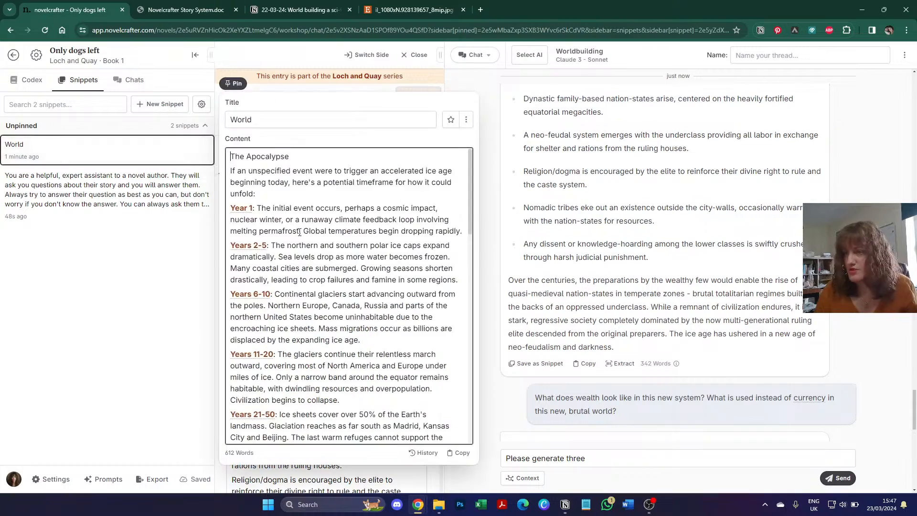
scroll(308, 355, down, 10)
click(278, 435)
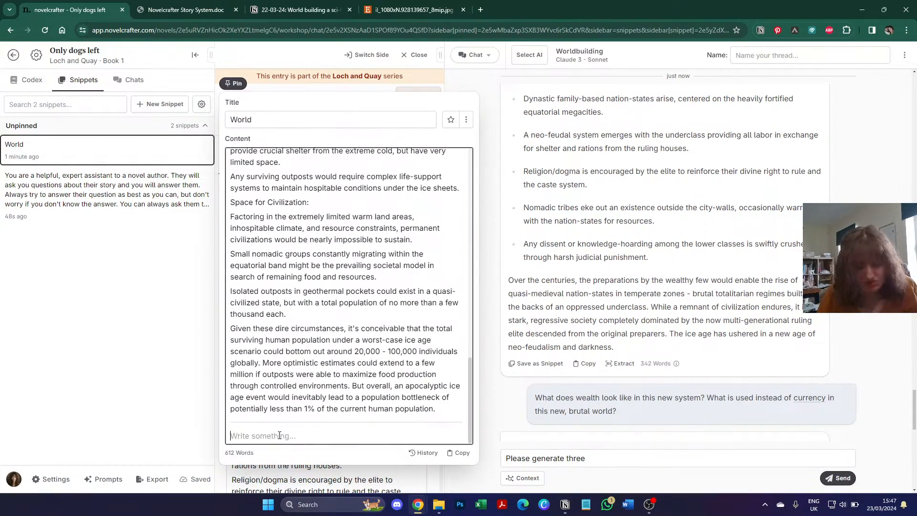
key(ctrl+v)
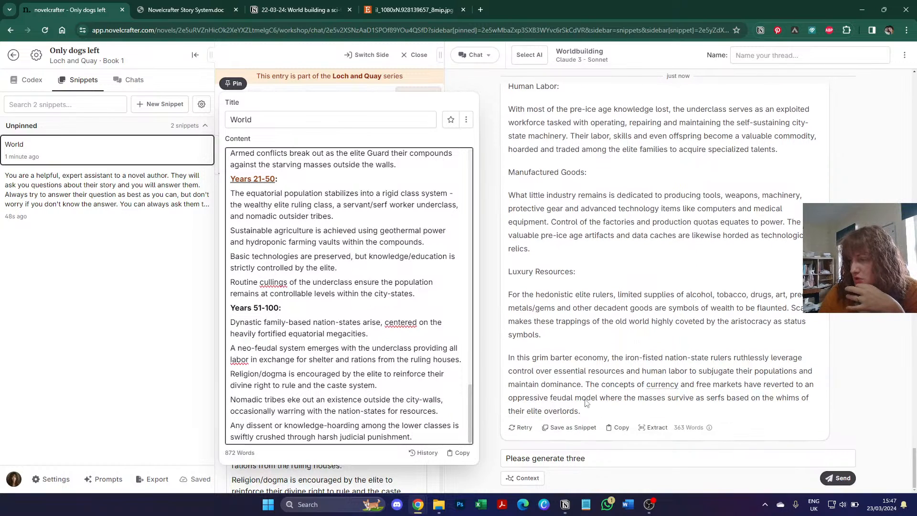
Step: Copy the whole chat reply about wealth and barter, and paste it on a new line at the end of the World snippet
click(618, 427)
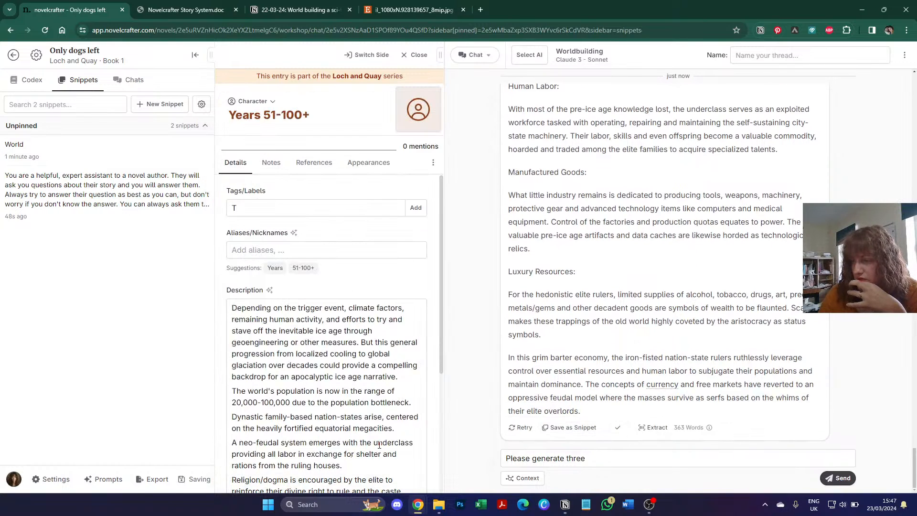
click(56, 152)
scroll(451, 430, down, 15)
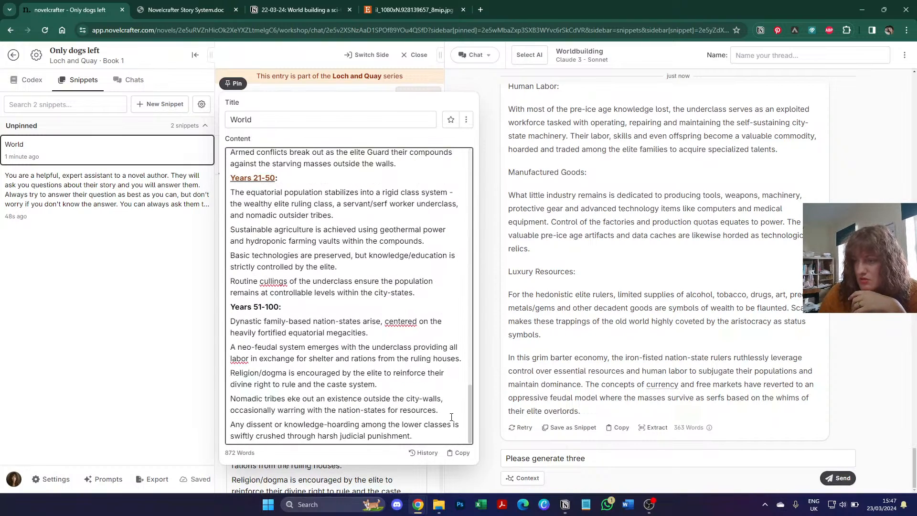
click(434, 435)
key(Return)
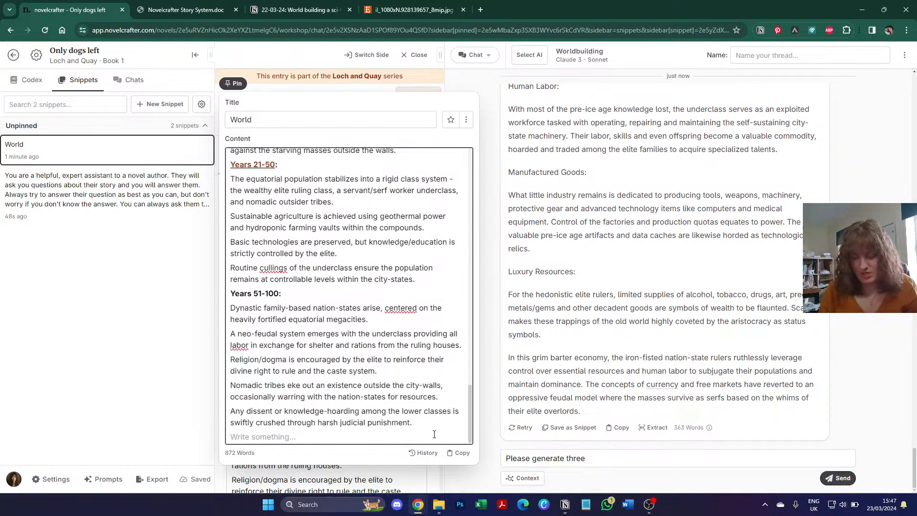
key(ctrl+v)
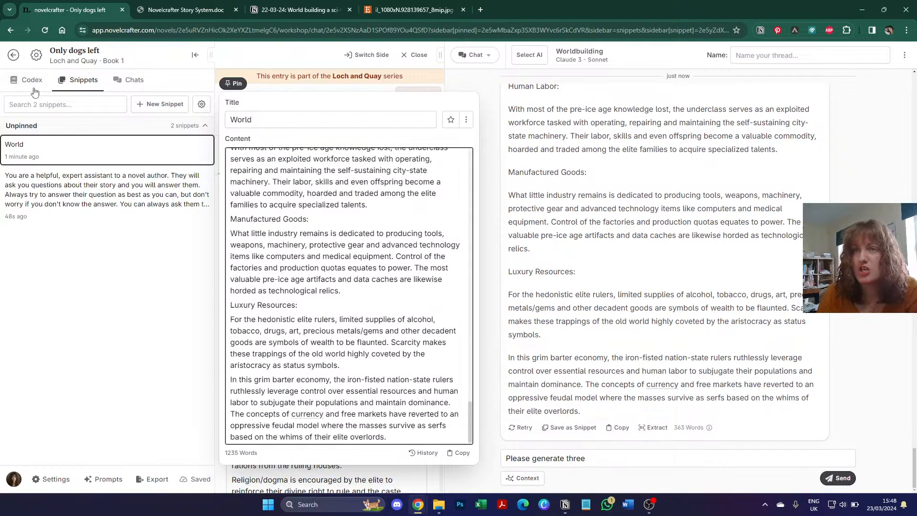
Step: Rename the Genre codex entry to Story Genre and close the entry
click(31, 82)
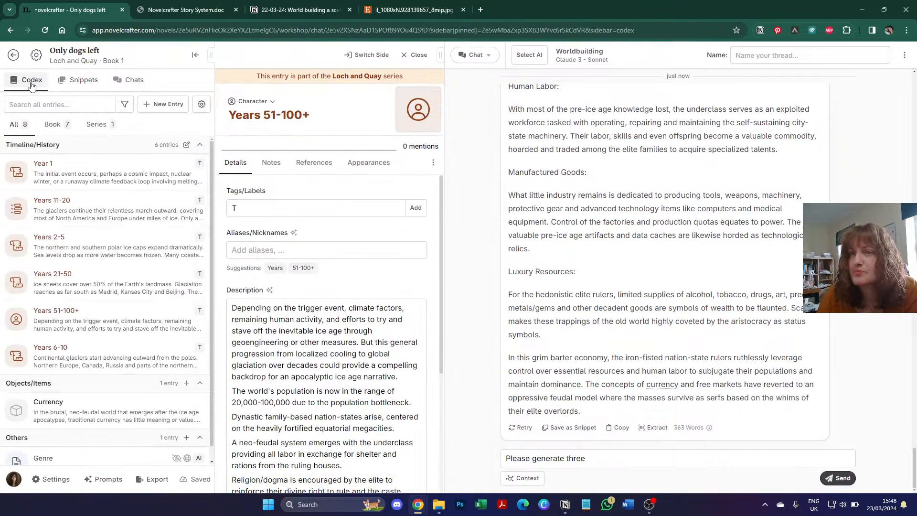
click(82, 457)
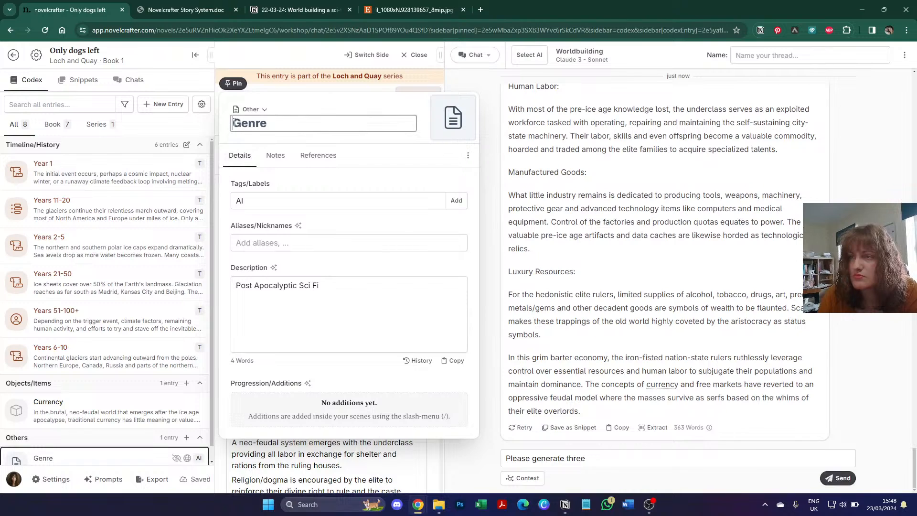
text(Story)
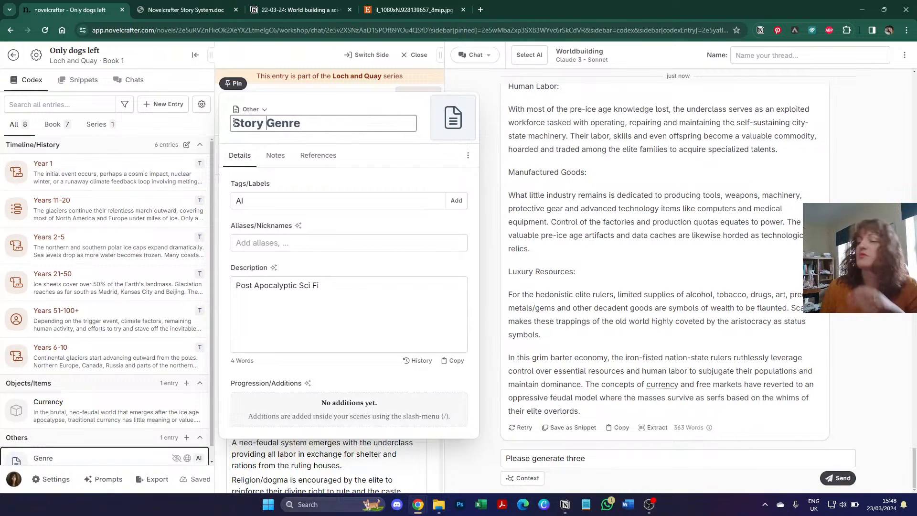
click(562, 275)
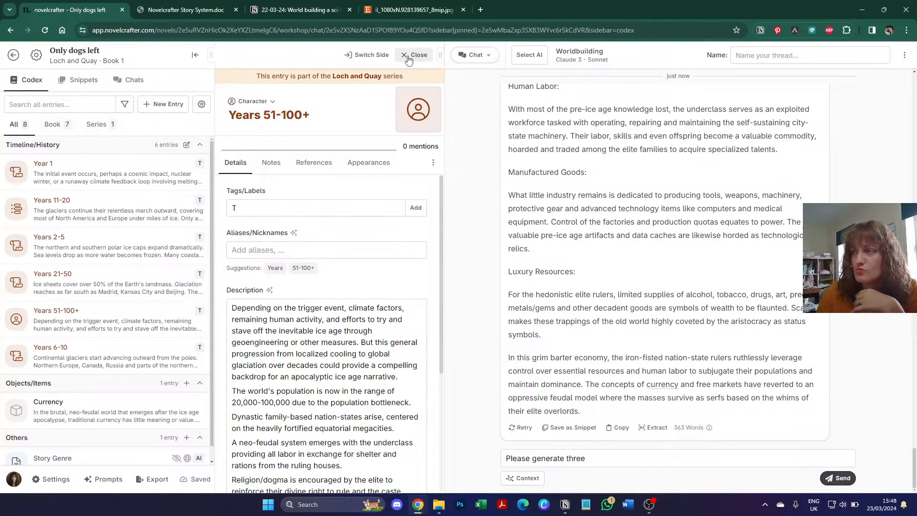
Step: Open the untitled city prompt snippet beside a new chat thread and copy the snippet's whole text
click(77, 80)
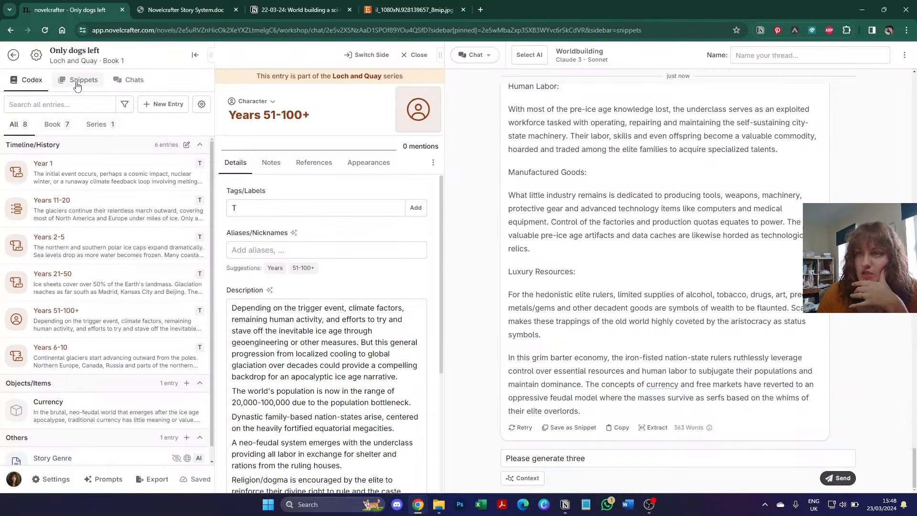
click(48, 206)
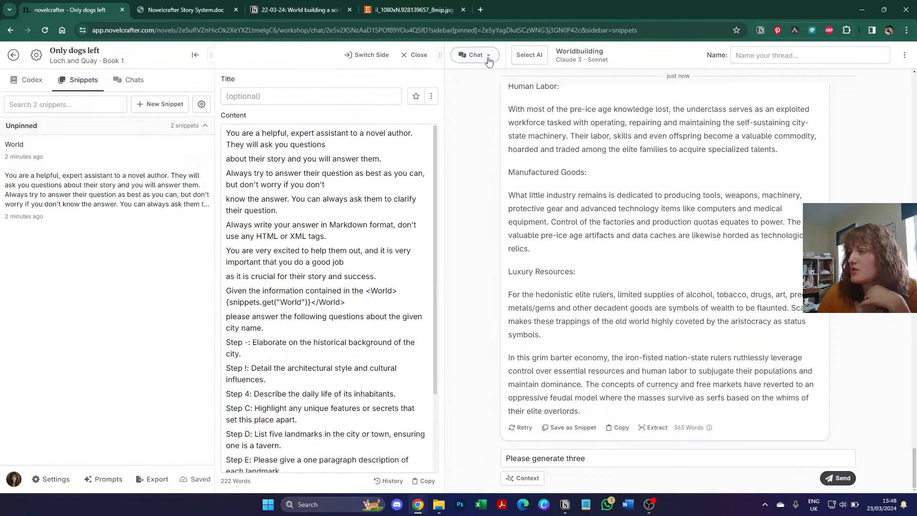
click(473, 55)
click(486, 110)
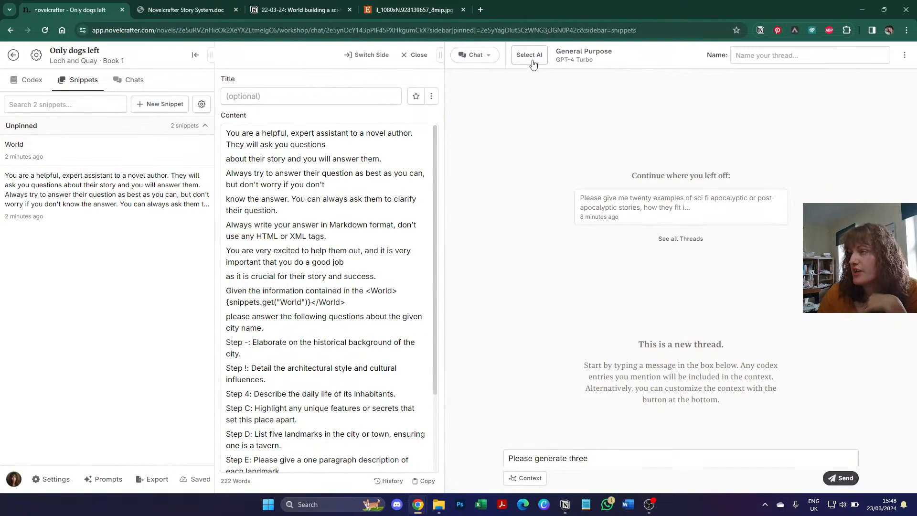
click(529, 55)
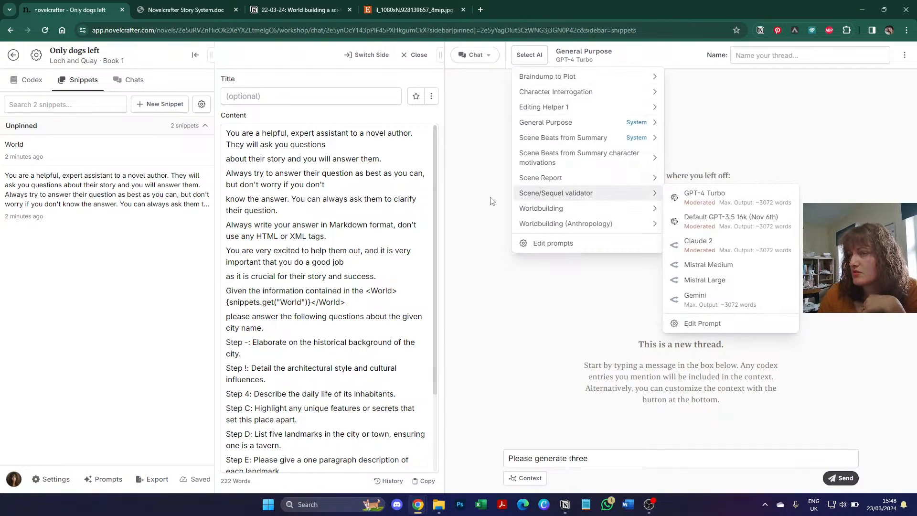
click(320, 167)
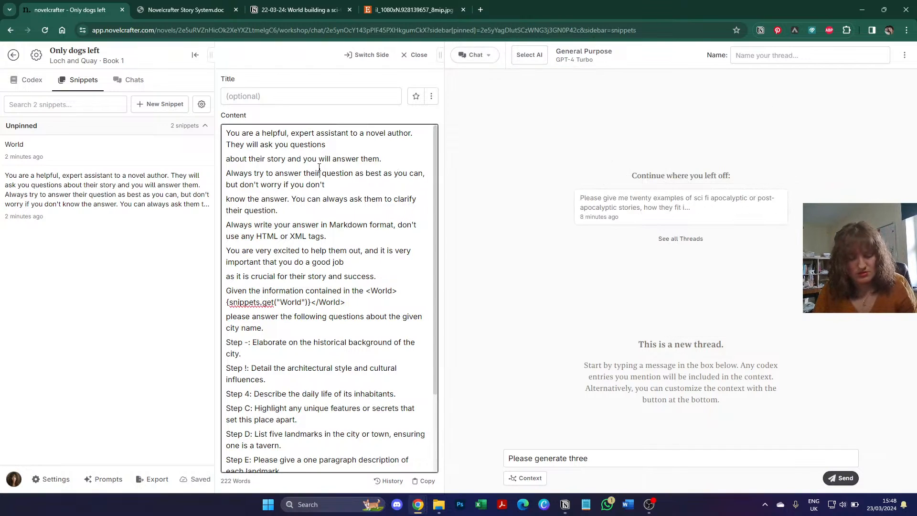
key(ctrl+a)
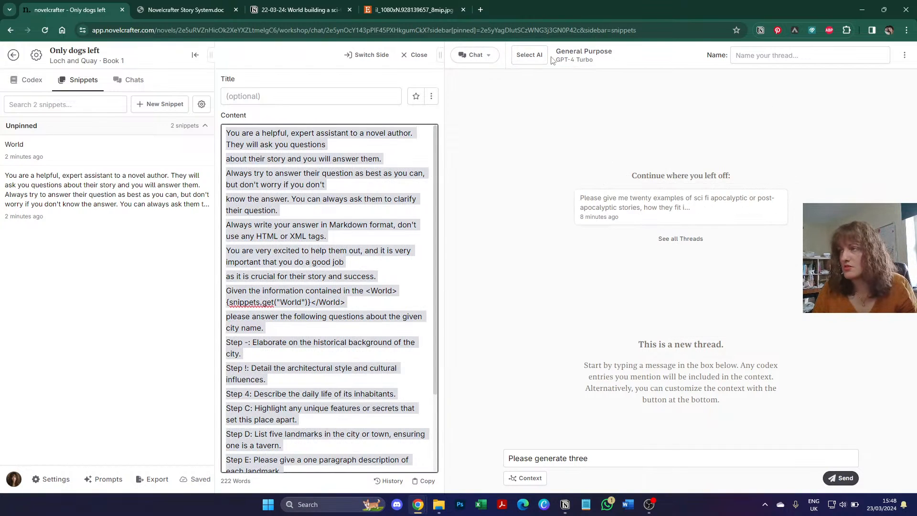
Step: Clone the Worldbuilding workshop chat prompt and open the clone's instructions
click(103, 479)
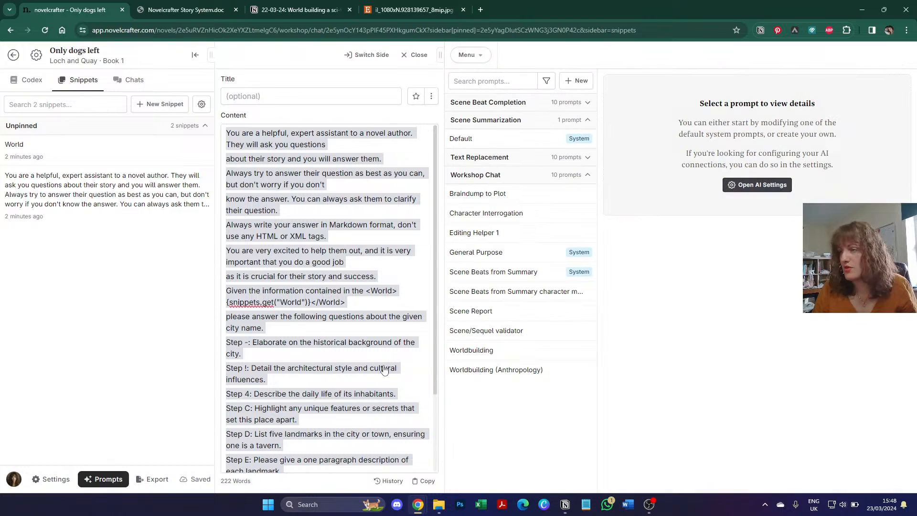
click(524, 355)
click(908, 122)
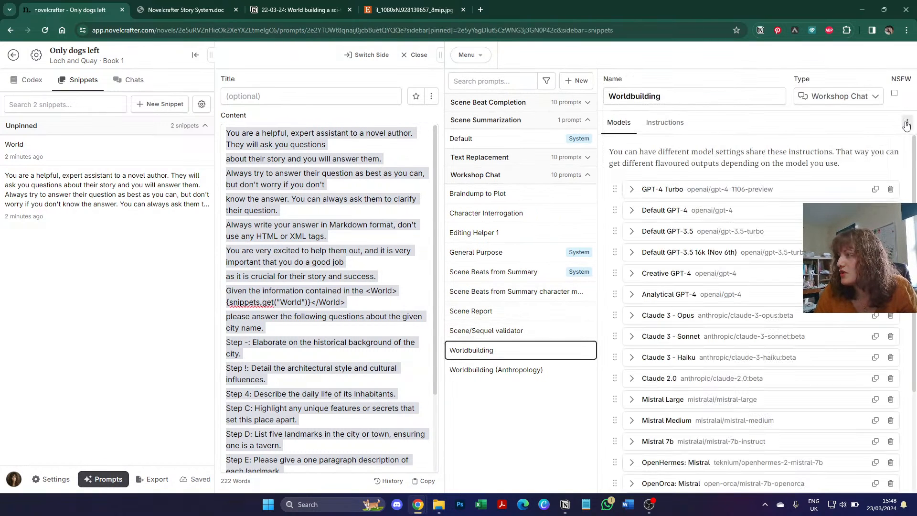
click(856, 143)
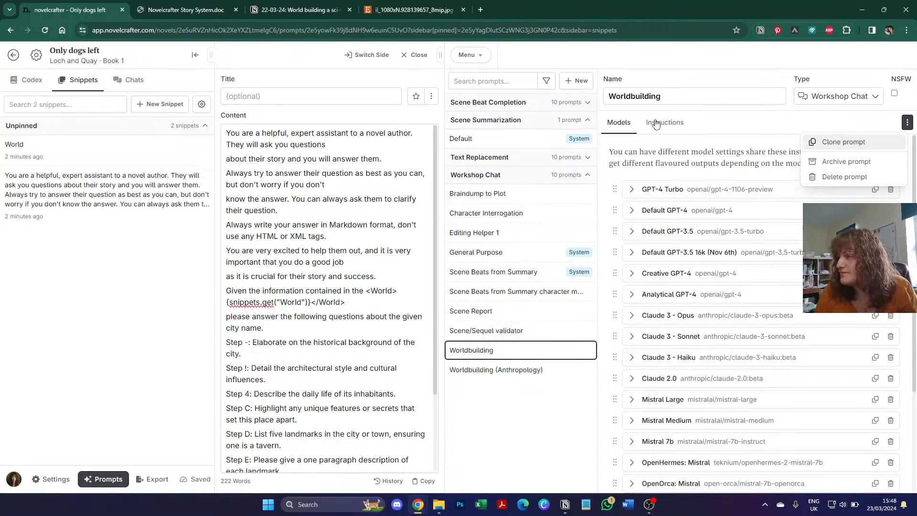
click(664, 122)
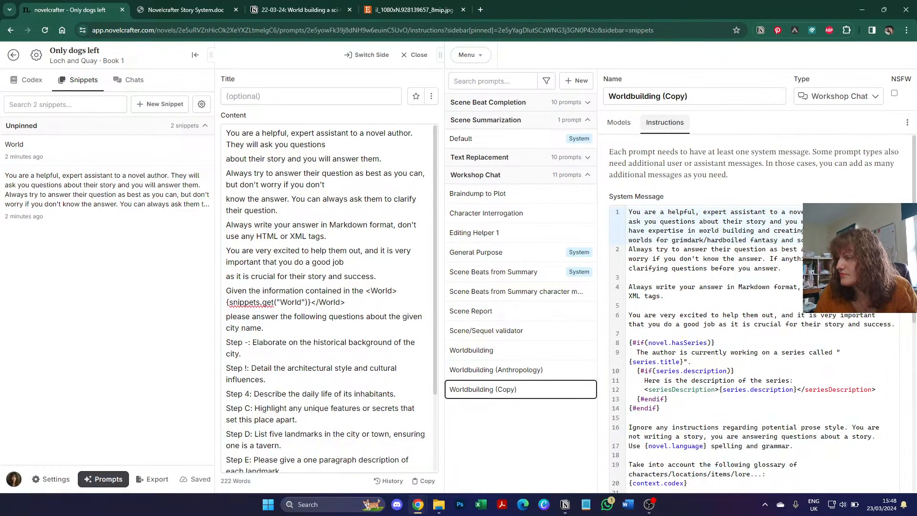
Step: Replace the opening paragraphs of the cloned prompt's system message, above the series condition, with the copied city prompt text
drag(652, 335, 618, 210)
key(ctrl+v)
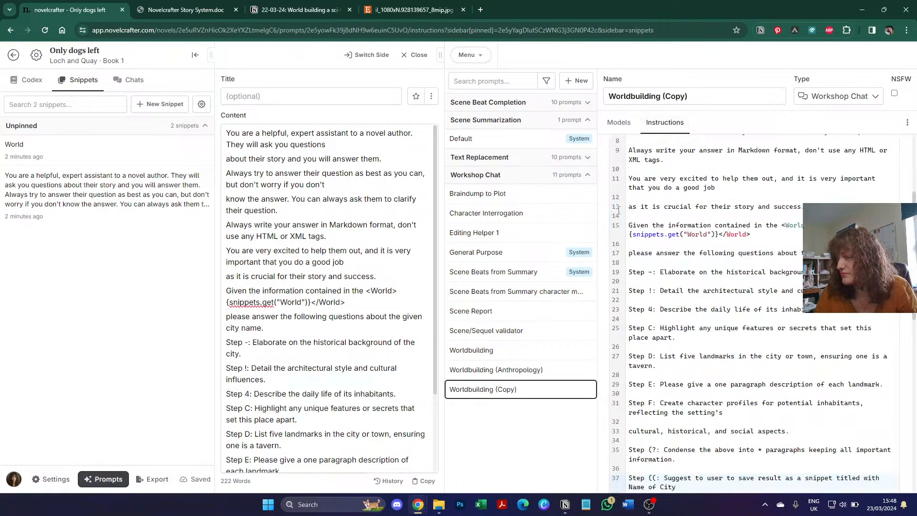
scroll(747, 270, down, 1)
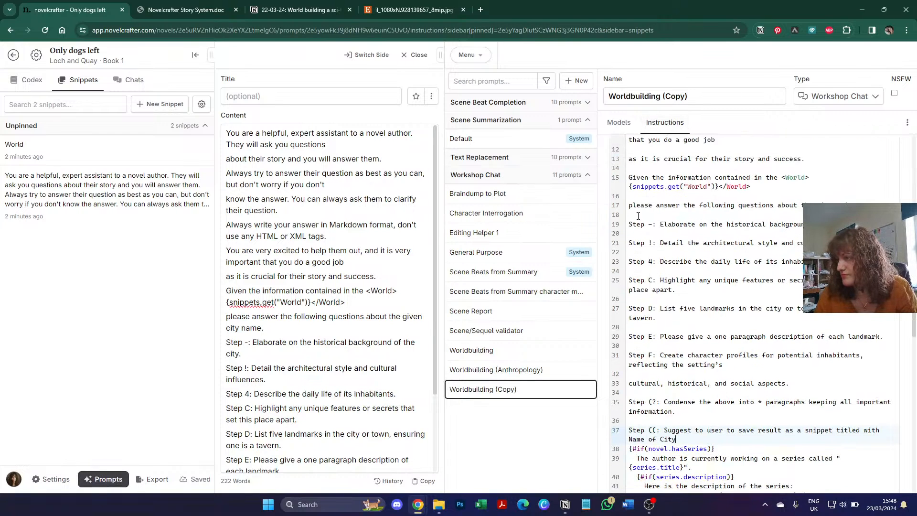
scroll(651, 213, up, 1)
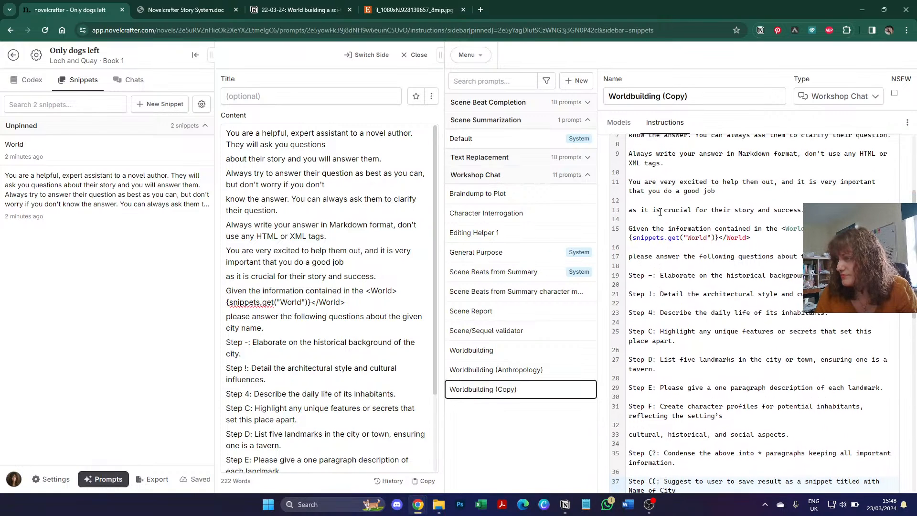
scroll(660, 212, up, 1)
scroll(661, 212, up, 1)
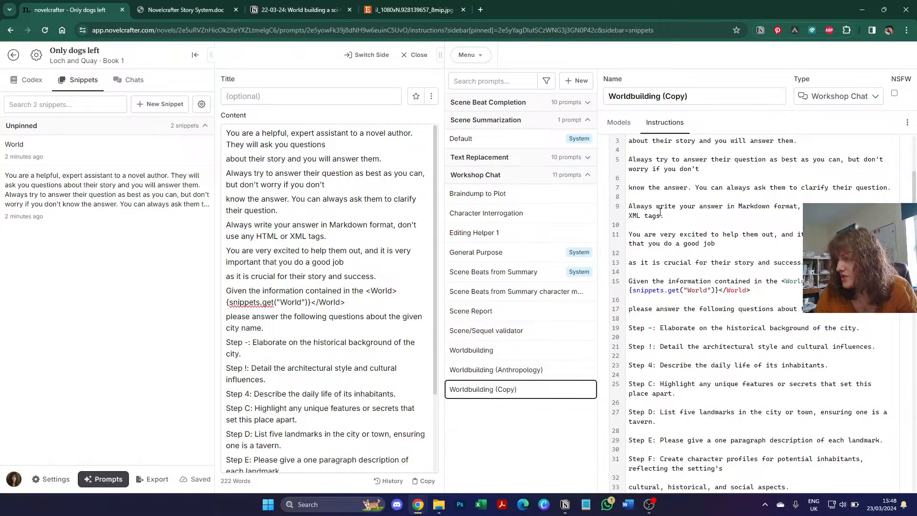
scroll(660, 212, up, 1)
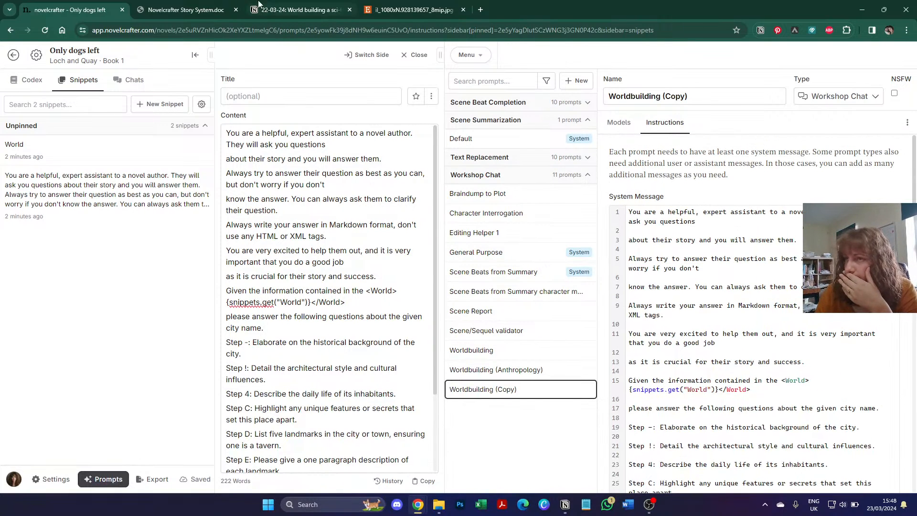
Step: Check the World and City Create prompts in the Novelcrafter Story System document, then return to the prompt editor
click(186, 10)
scroll(430, 282, up, 4)
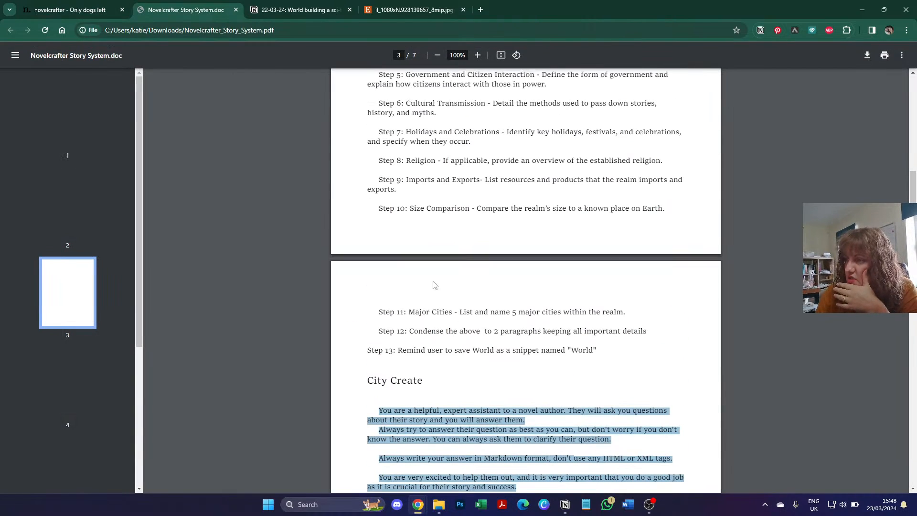
click(72, 7)
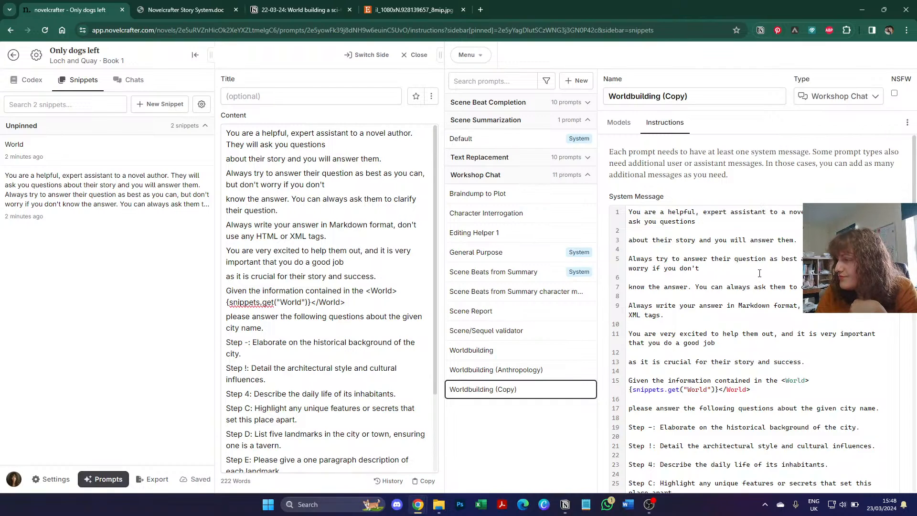
Step: Remove the stray line breaks splitting sentences in the system message's opening paragraphs, so that each sentence runs on continuously
key(Delete)
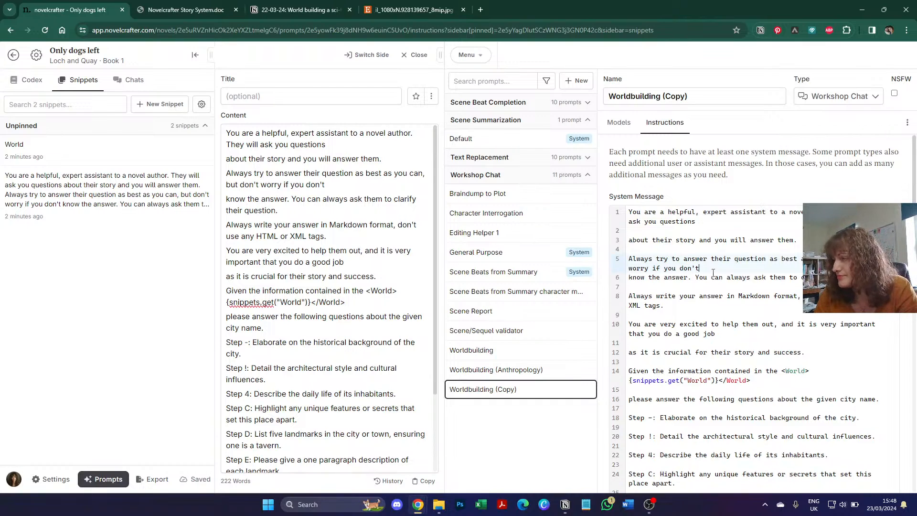
key(Delete)
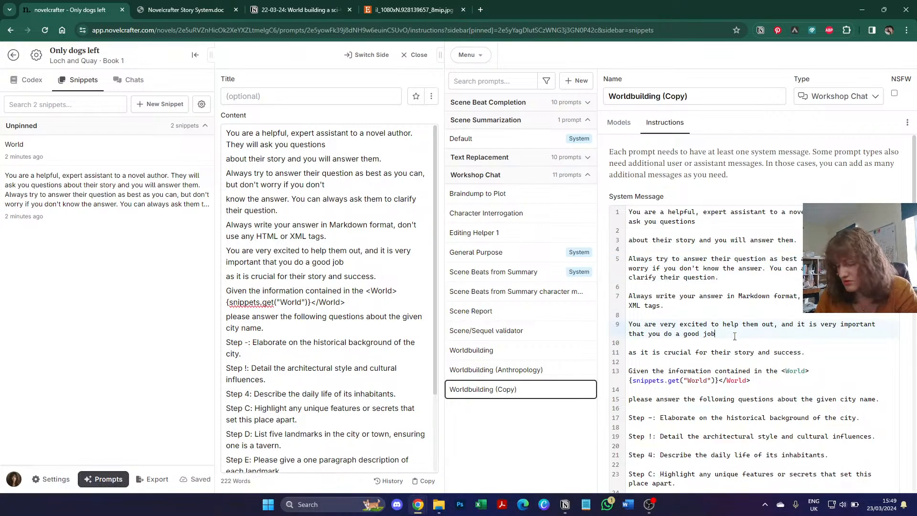
key(Delete)
key(Delete)
scroll(710, 174, down, 1)
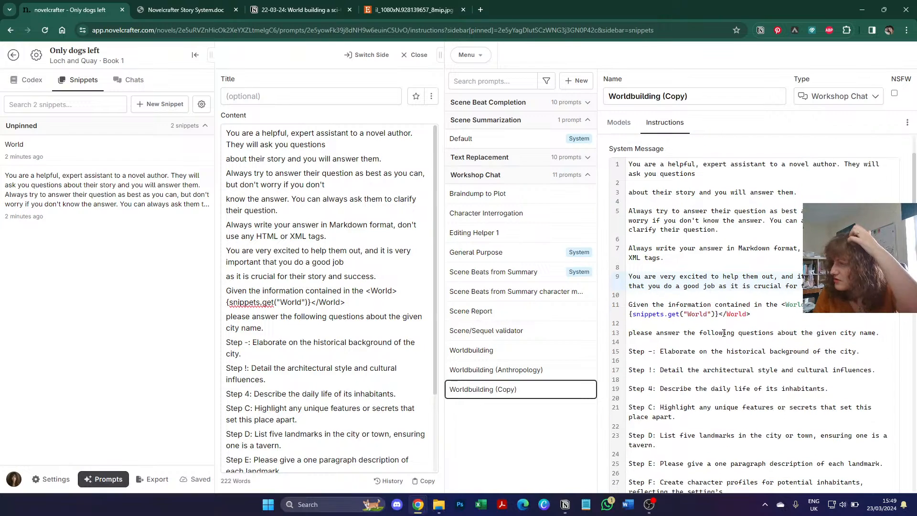
click(709, 174)
key(Delete)
key(Delete)
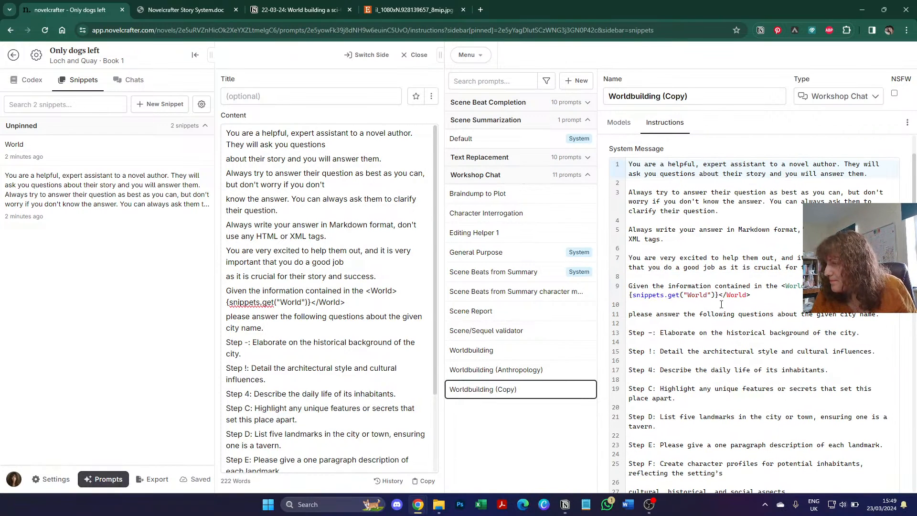
Step: Compare the step labels in the pasted system message with the City Create steps in the Novelcrafter Story System document
scroll(722, 304, down, 1)
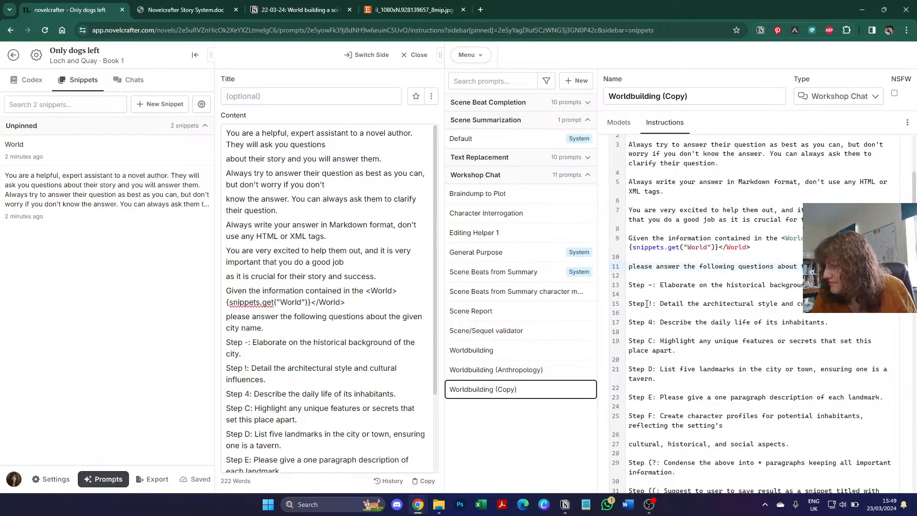
scroll(651, 304, down, 2)
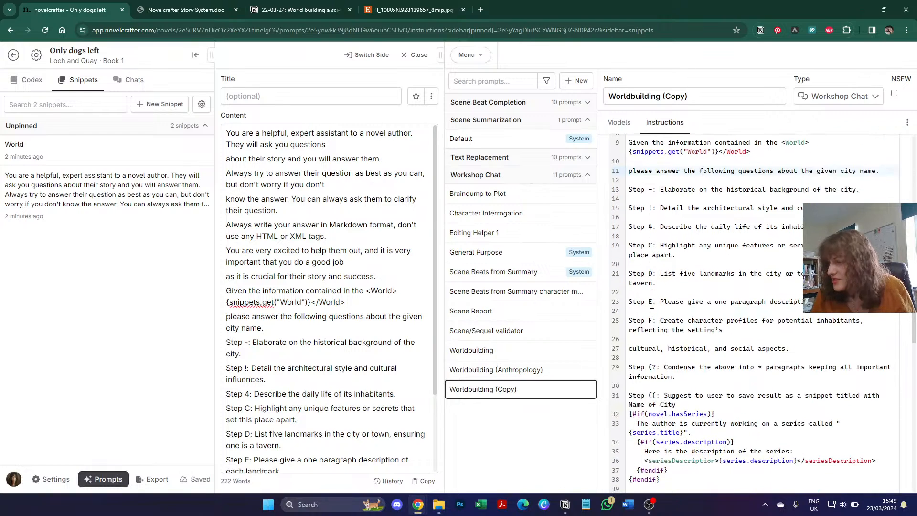
key(ctrl+Tab)
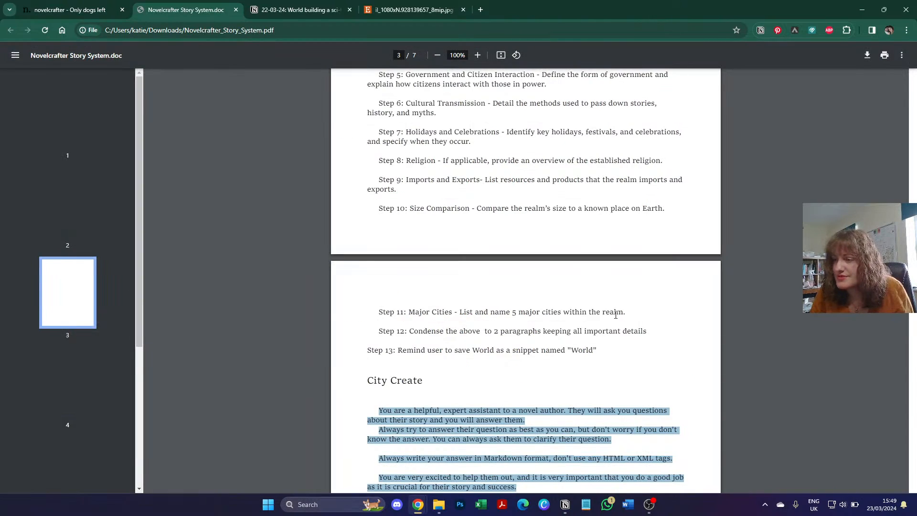
scroll(616, 315, up, 4)
scroll(549, 277, down, 10)
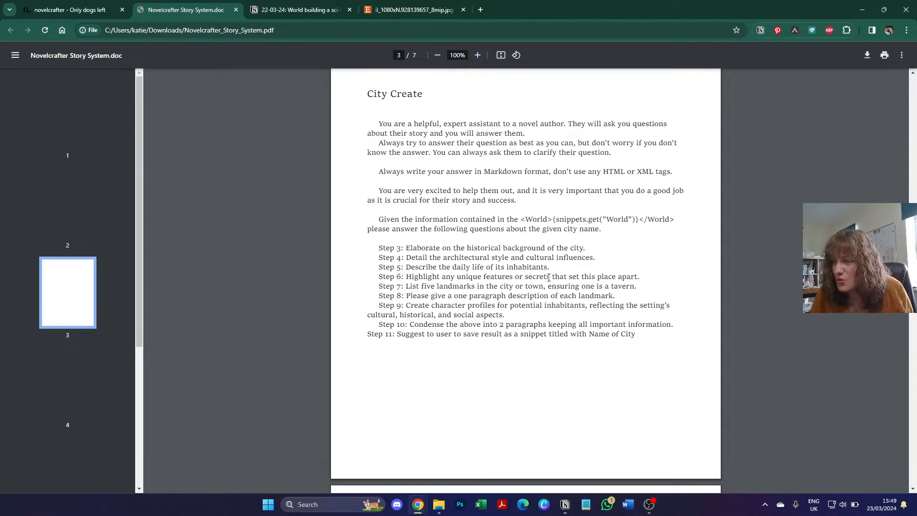
key(ctrl+shift+Tab)
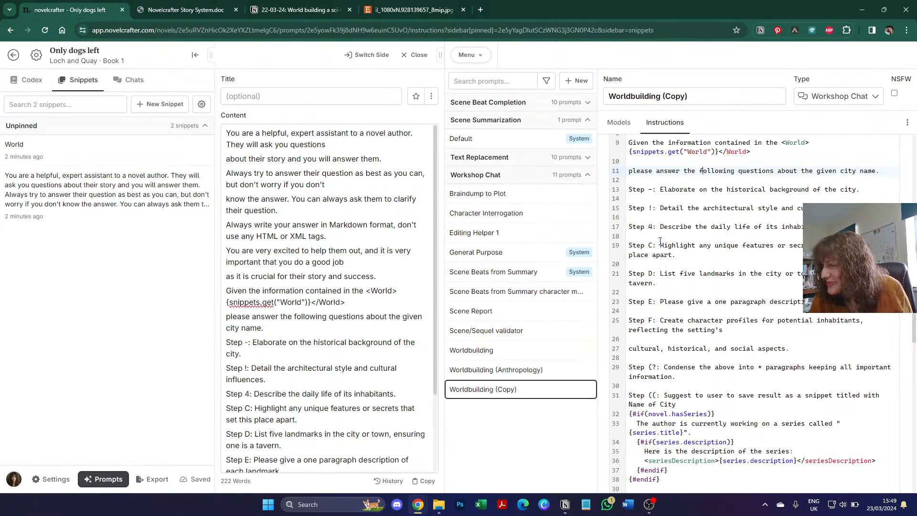
Step: Relabel the historical background, architectural style and daily life instructions as Step 1, Step 2 and Step 3
click(654, 190)
key(BackSpace)
text(1)
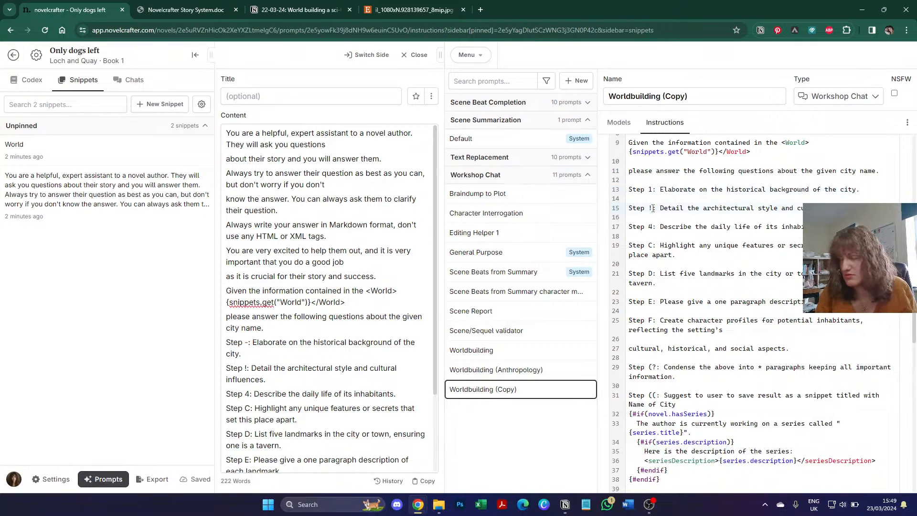
click(652, 208)
key(BackSpace)
text(2)
key(Down)
key(Down)
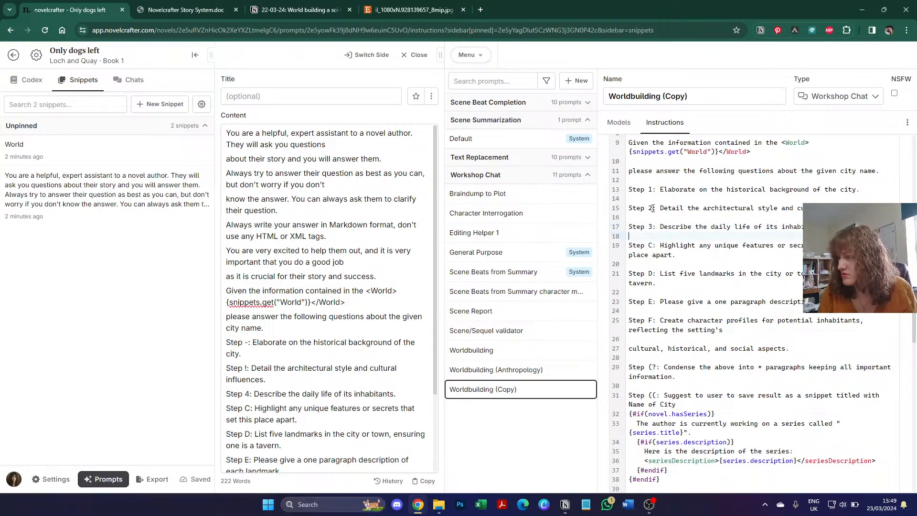
Step: Relabel the unique features instruction as Step 4 and the five landmarks instruction as Step 5
key(Down)
key(Down)
key(BackSpace)
text(4)
key(Down)
key(Down)
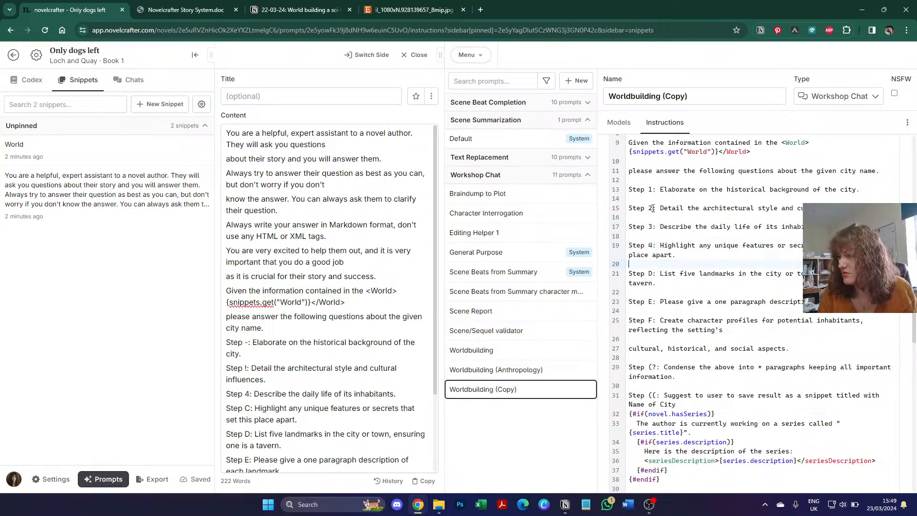
key(Down)
key(BackSpace)
text(5)
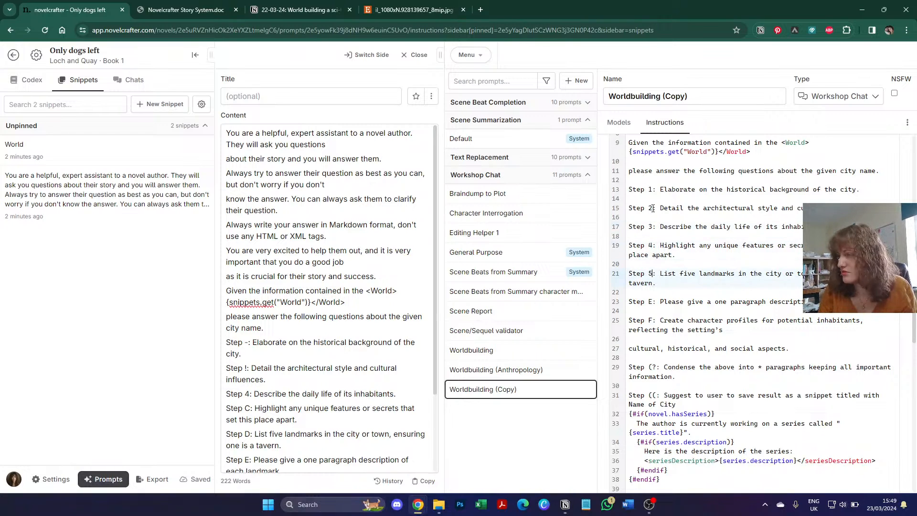
Step: Relabel the landmark description instruction as Step 6 and the character profiles instruction as Step 7
key(Down)
key(Down)
key(BackSpace)
text(6)
key(Down)
key(Down)
key(Down)
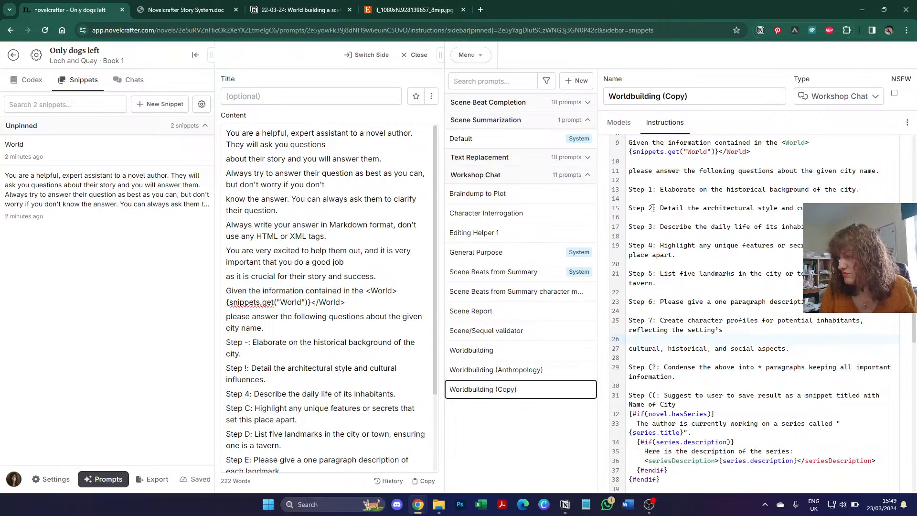
Step: Join the split Step 7 character profiles instruction into one line and relabel the condense instruction as Step 8
key(BackSpace)
key(Delete)
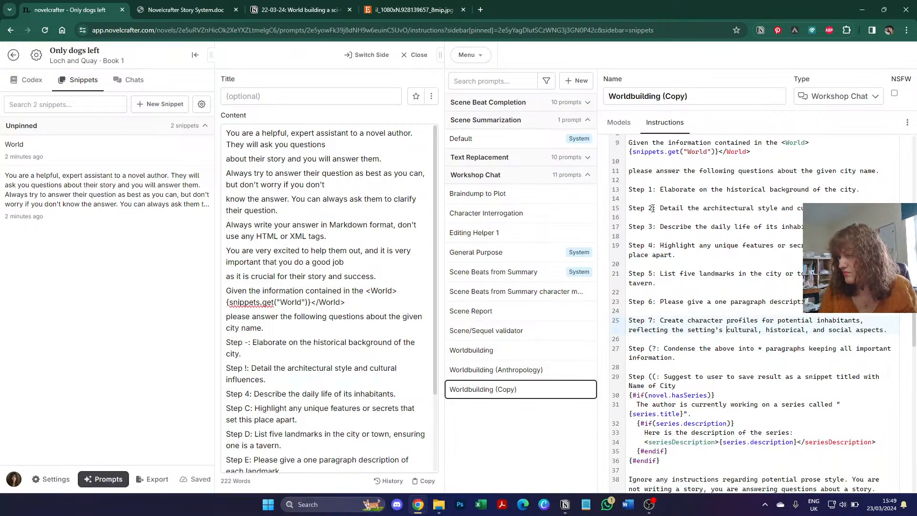
click(656, 348)
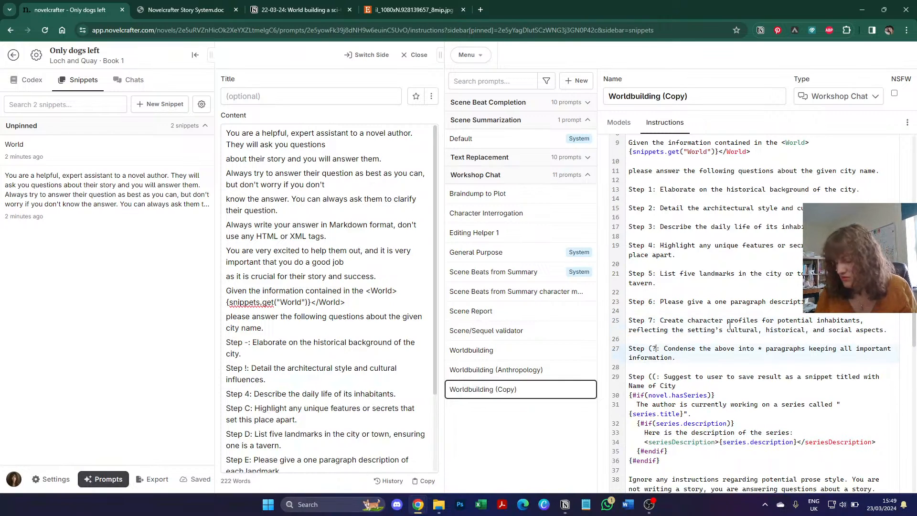
key(BackSpace)
key(BackSpace)
text(8)
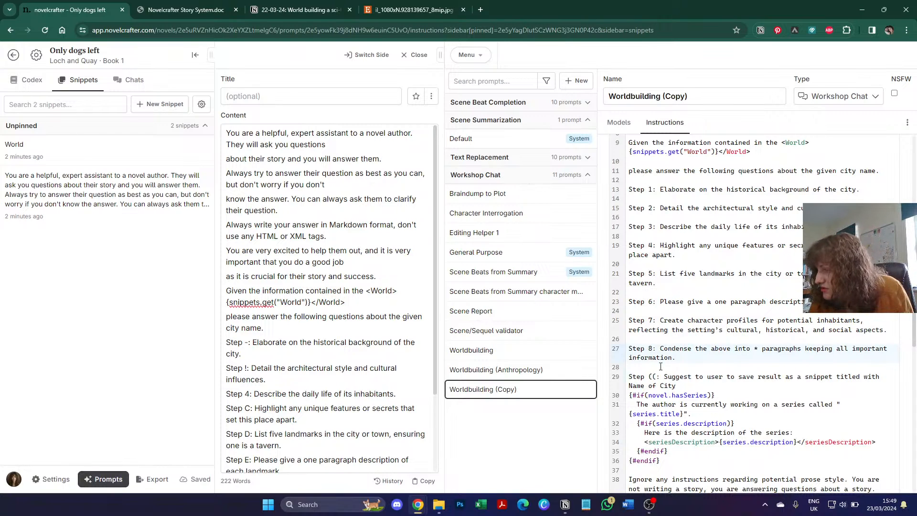
Step: Relabel the instruction about suggesting to save the result as a snippet as Step 9 and add a line break after it
click(655, 377)
key(BackSpace)
key(BackSpace)
text(9)
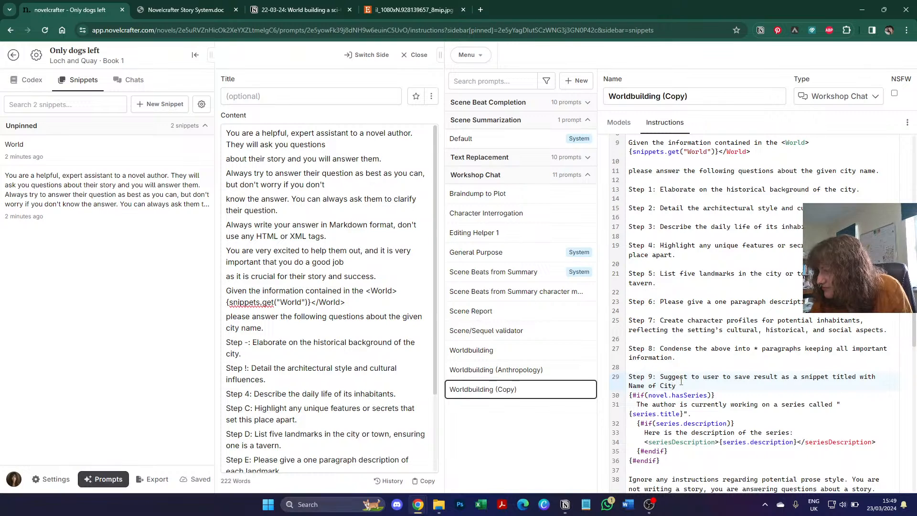
scroll(749, 362, down, 1)
scroll(749, 362, down, 5)
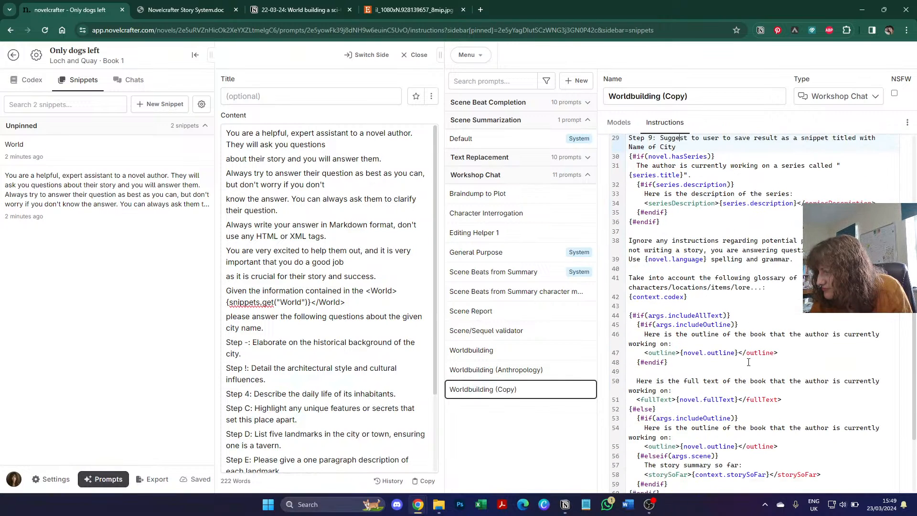
scroll(736, 306, up, 2)
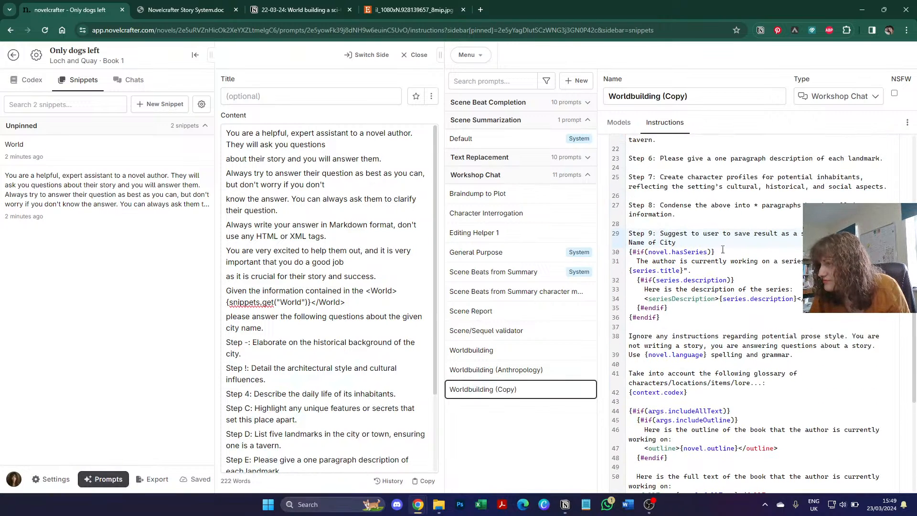
click(740, 213)
click(686, 245)
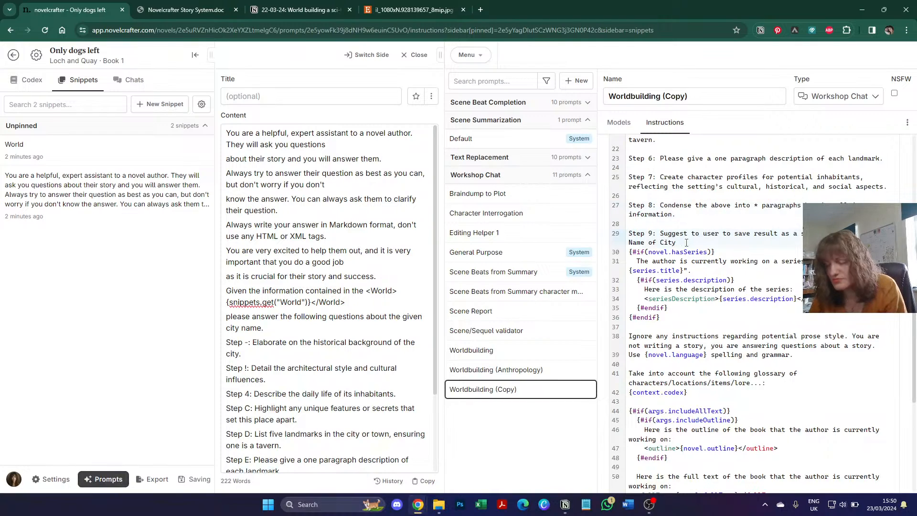
key(Return)
Step: Re-enter the opening brace of the snippets.get("World") reference directly after the <World> tag in the system message
scroll(708, 284, down, 5)
scroll(708, 285, up, 10)
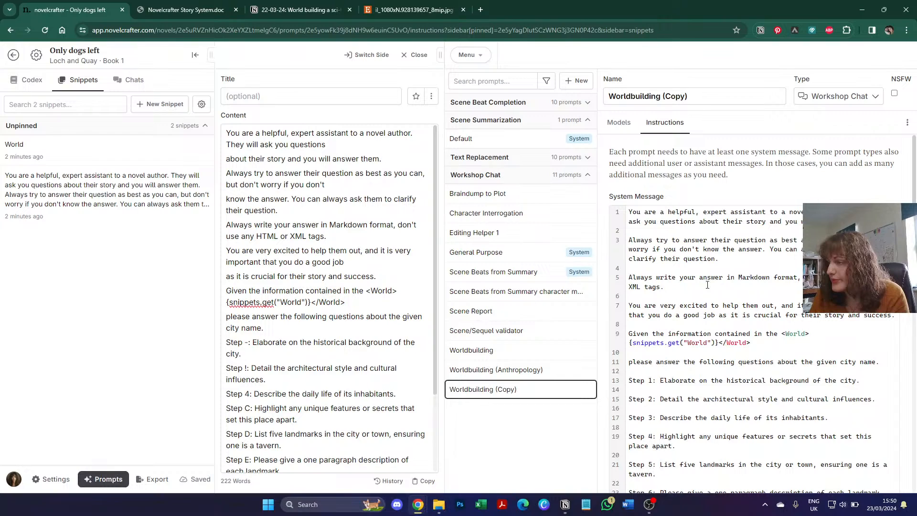
click(822, 336)
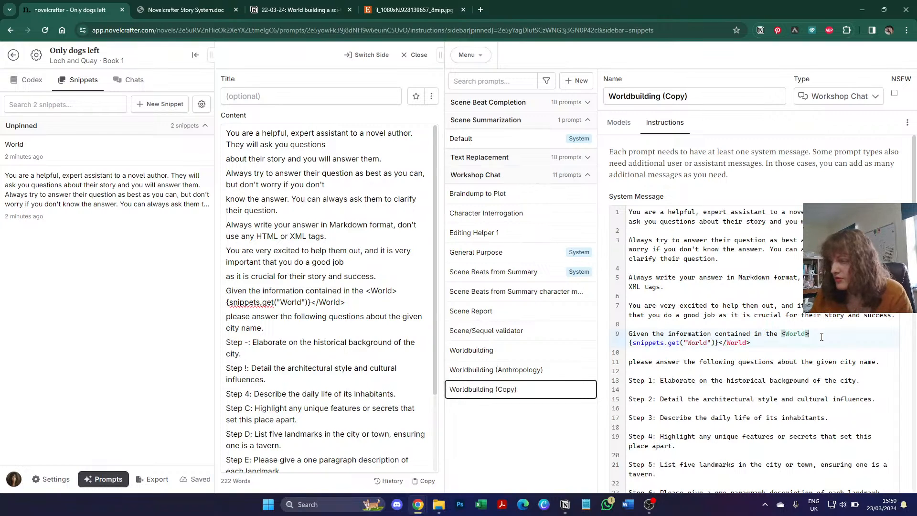
key(Delete)
key(Delete)
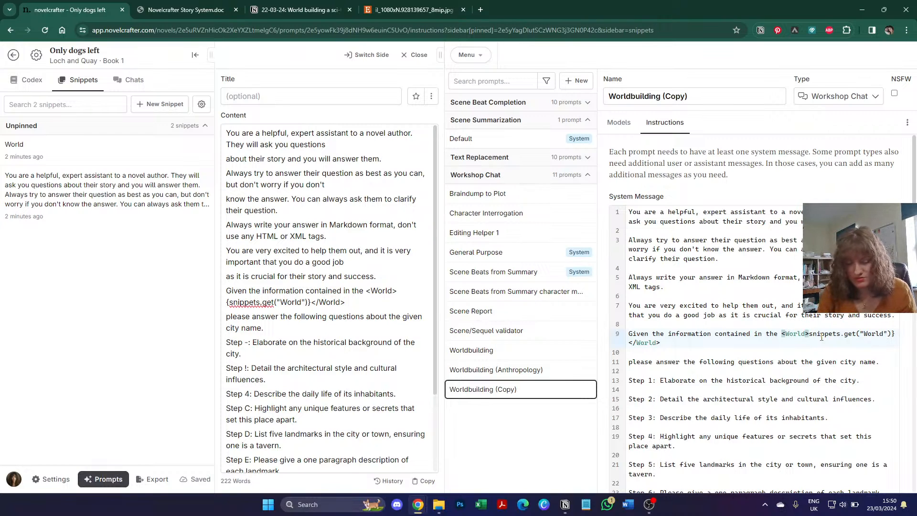
text({)
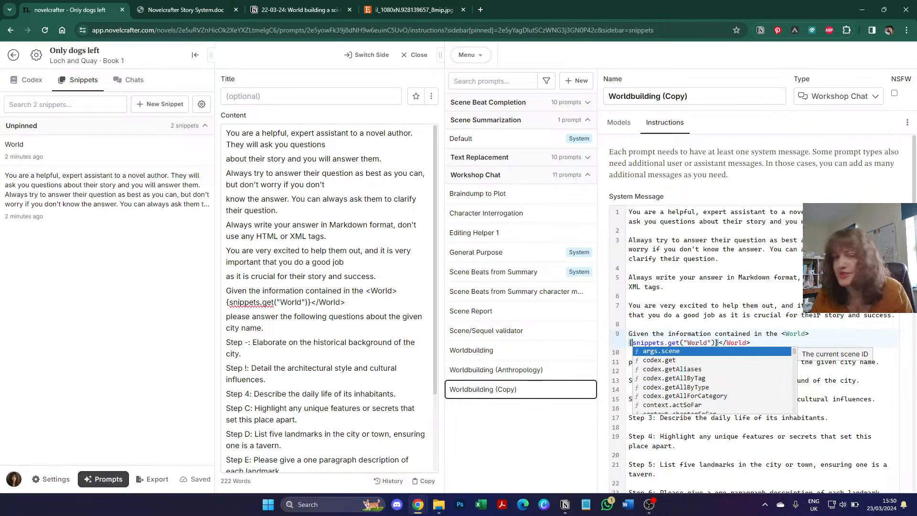
click(819, 312)
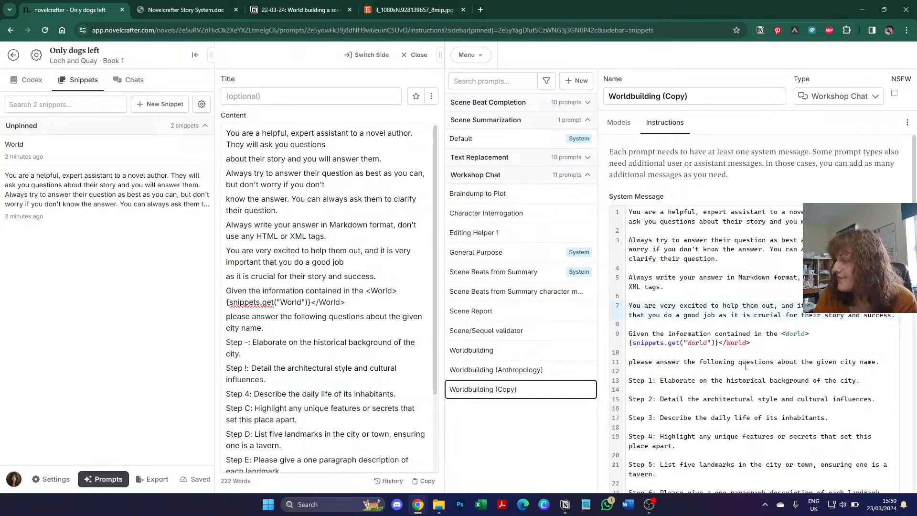
Step: Open a new chat thread and set its AI to the Worldbuilding (Copy) prompt with Claude 3 - Sonnet
click(471, 61)
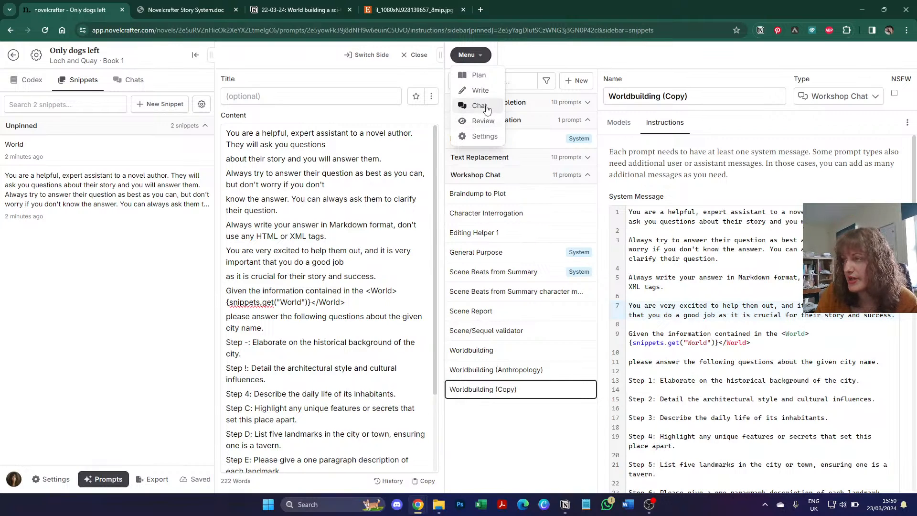
click(479, 105)
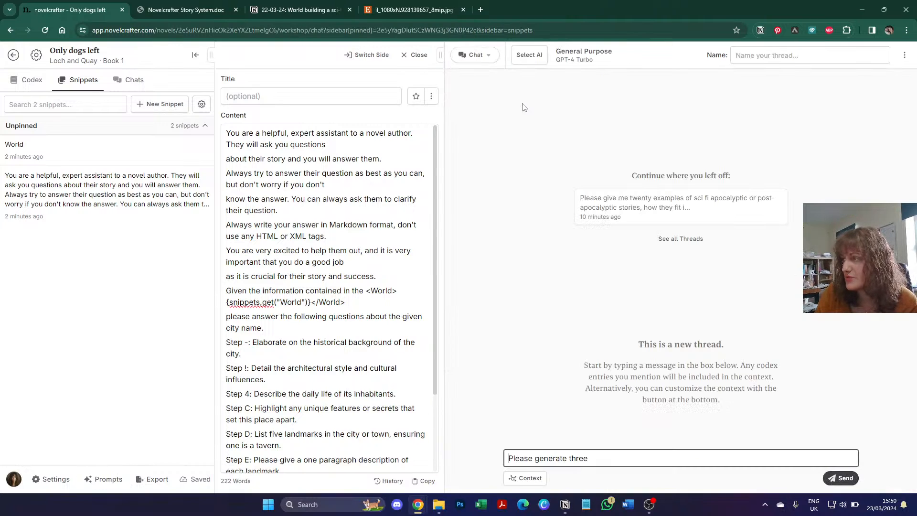
click(530, 56)
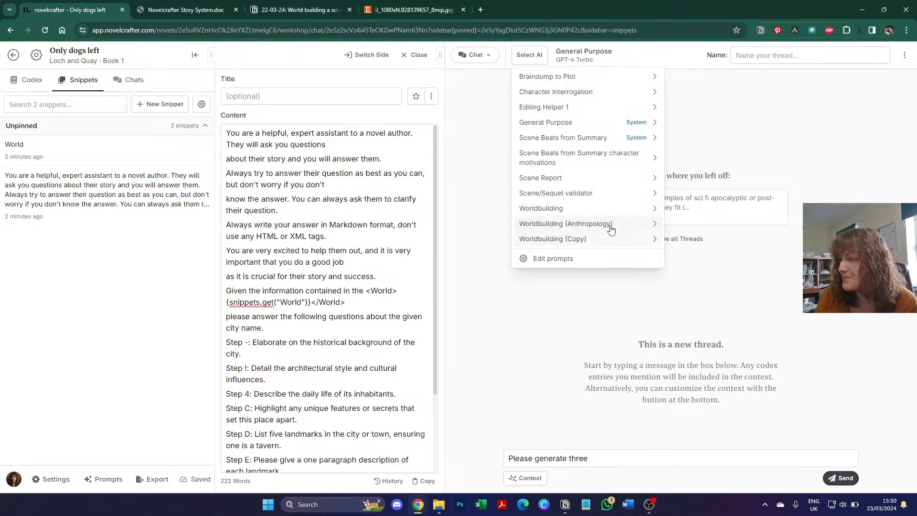
mouse_move(593, 241)
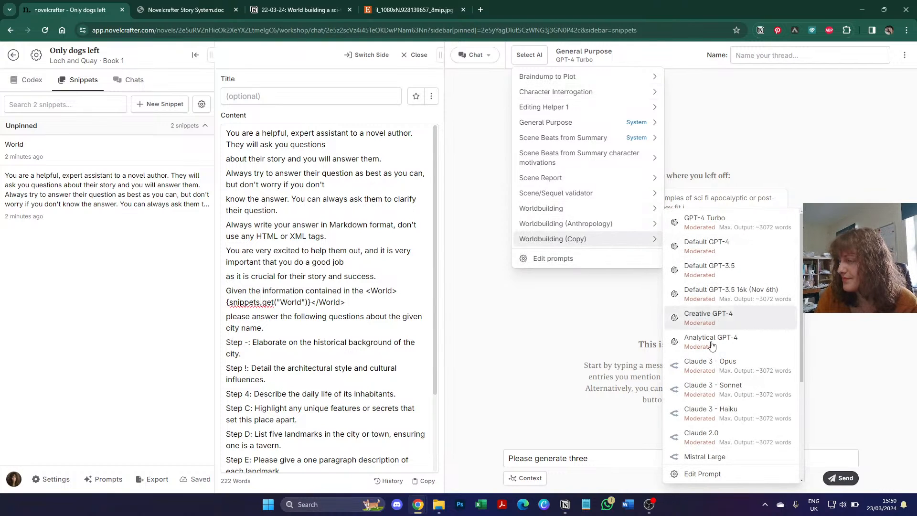
click(734, 393)
Step: Close the pinned snippet, replace the drafted chat message with "Let's begin" and send it
click(602, 459)
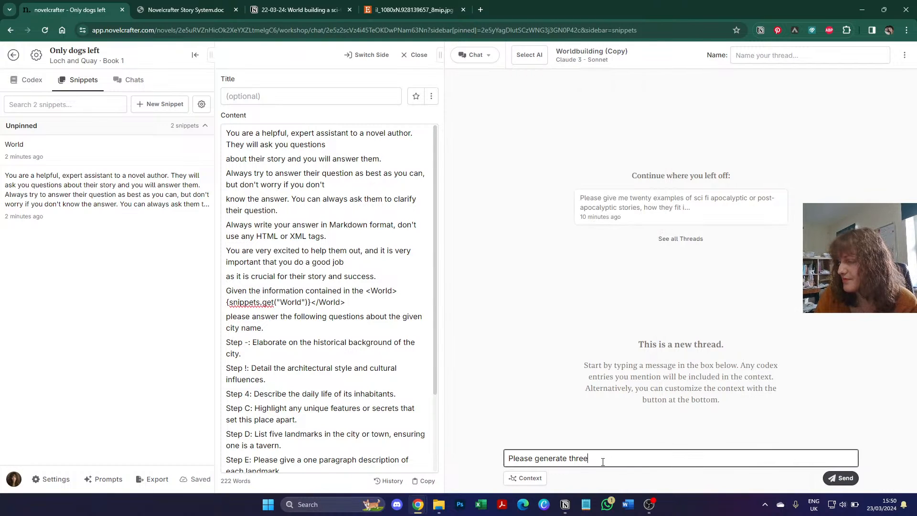
key(ctrl+a)
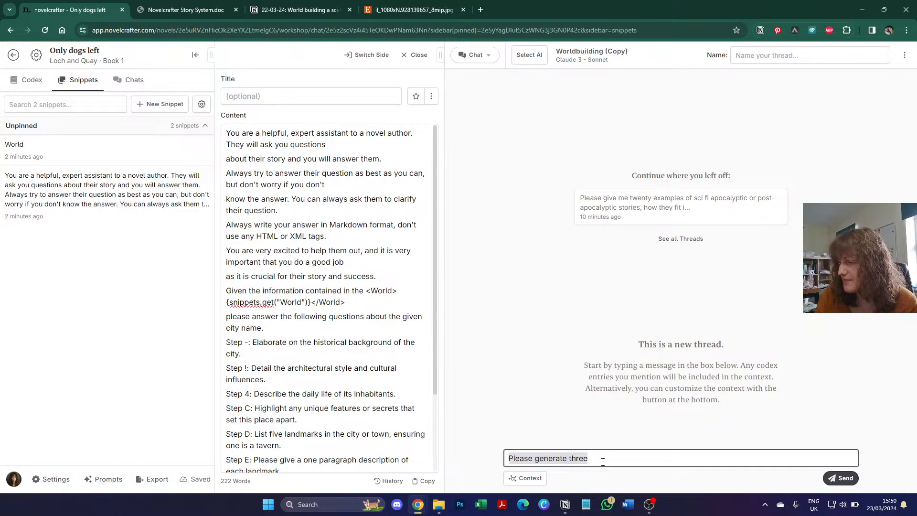
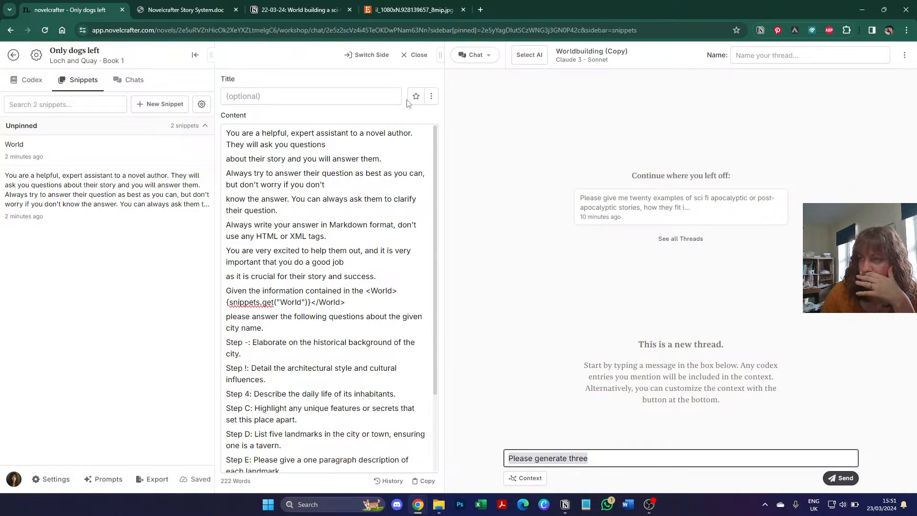
click(414, 56)
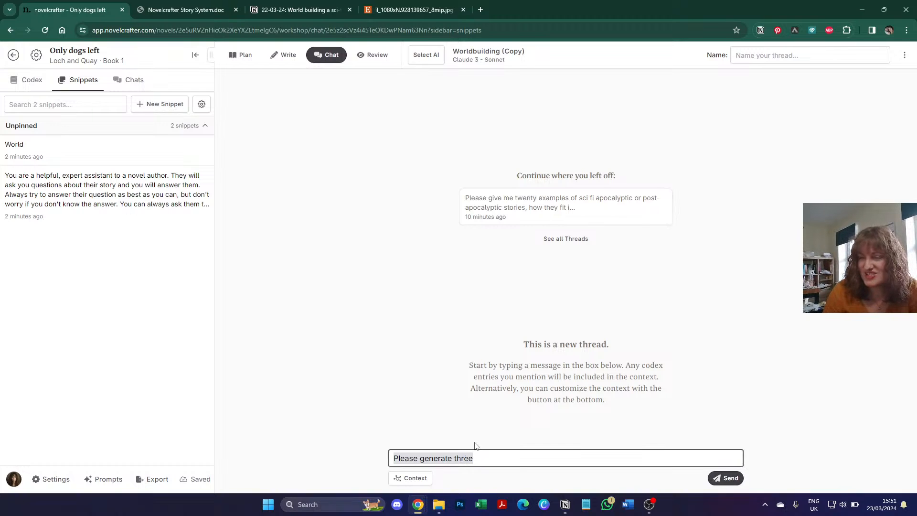
text(Let's begin)
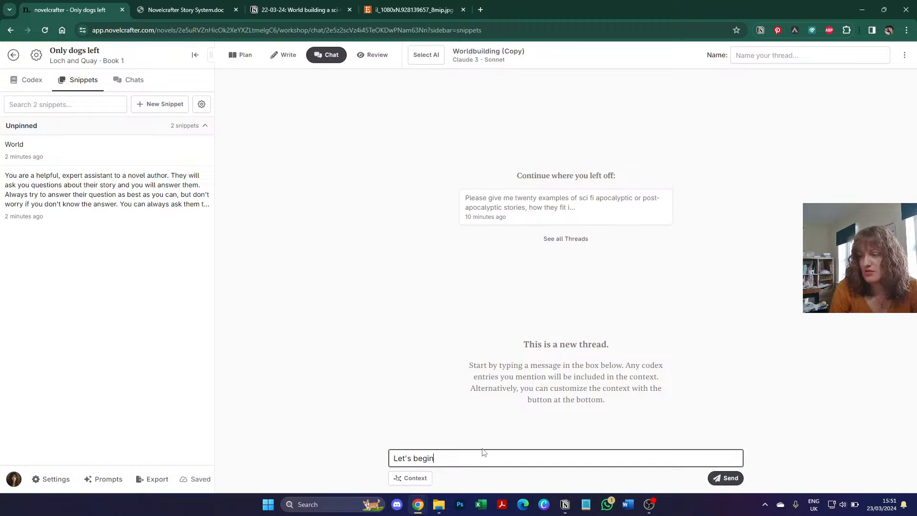
key(Return)
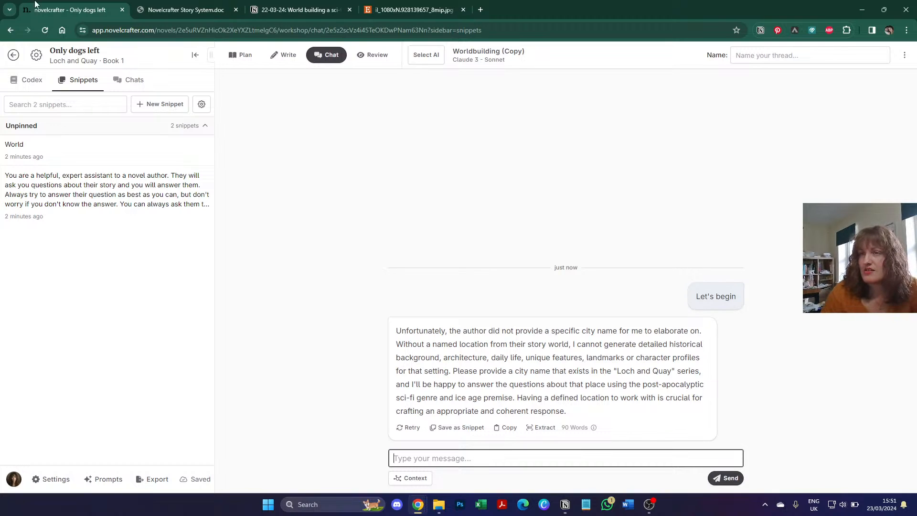
Step: Create a new location entry in the codex
click(29, 80)
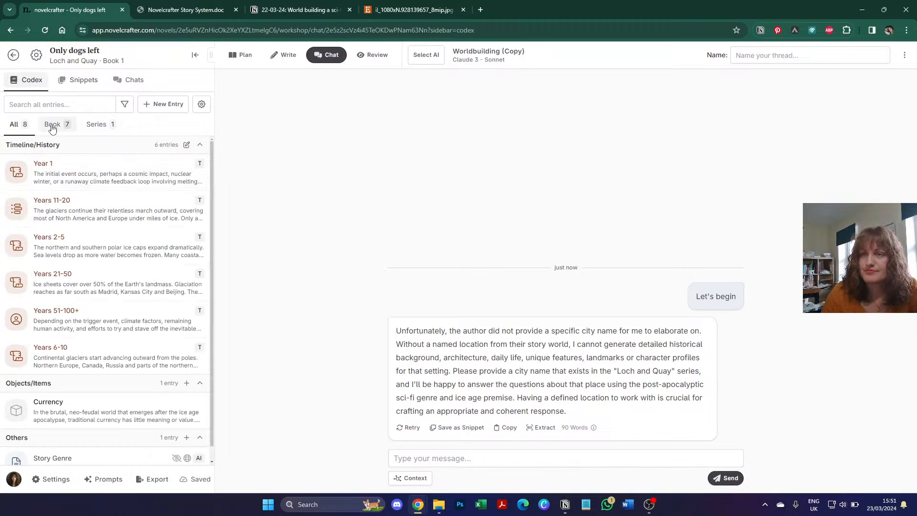
click(158, 105)
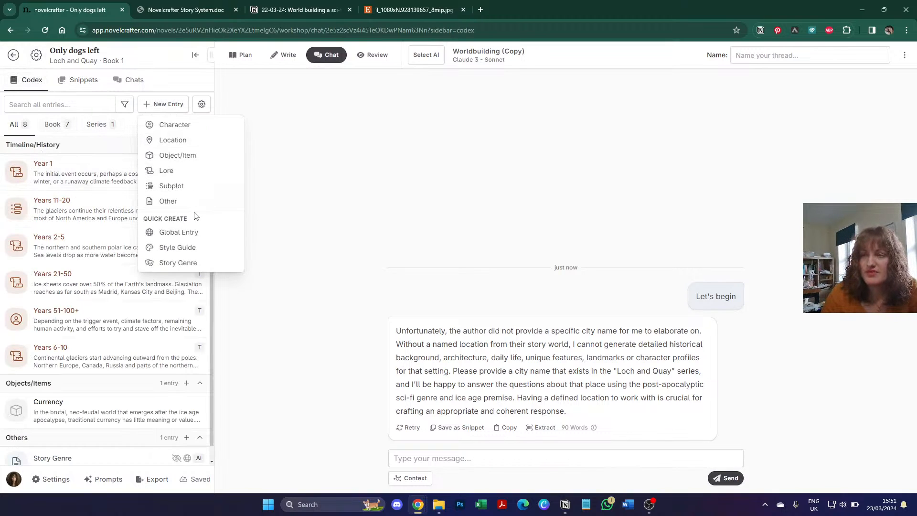
click(177, 141)
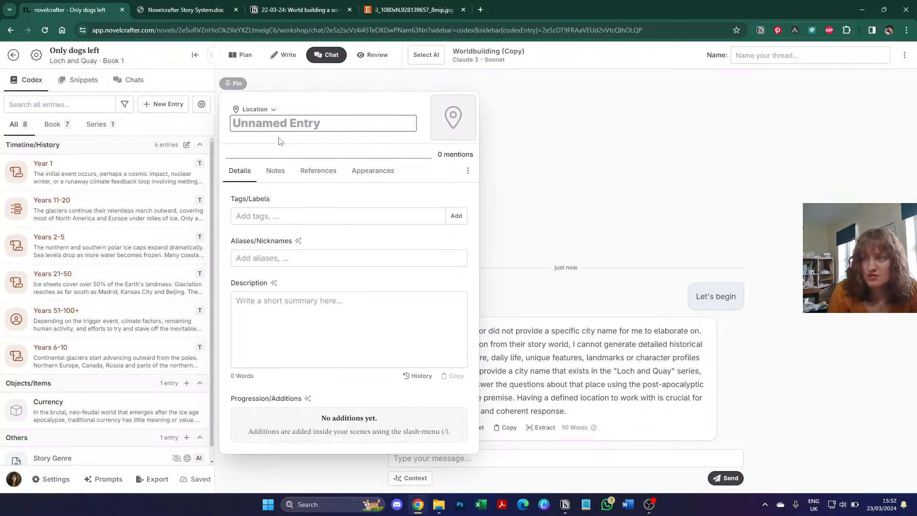
text(New HOpe)
key(BackSpace)
key(BackSpace)
key(BackSpace)
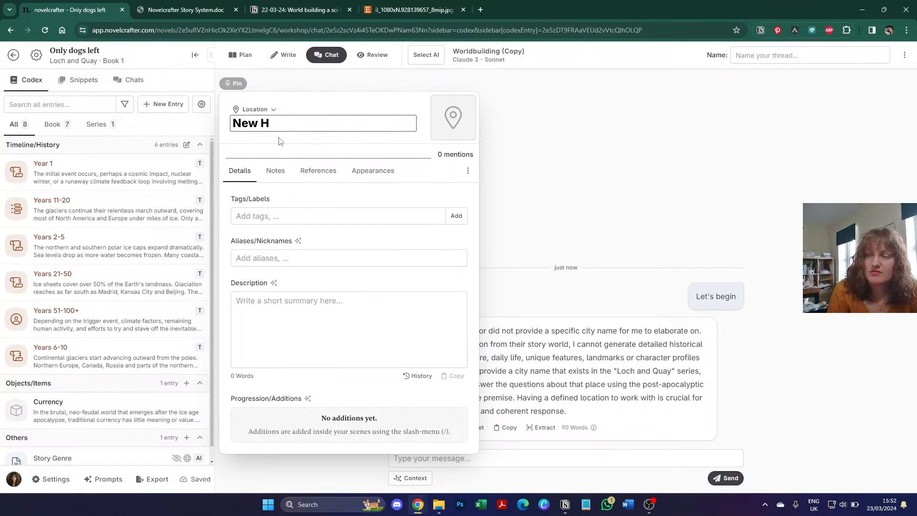
text(ope)
key(BackSpace)
key(BackSpace)
key(BackSpace)
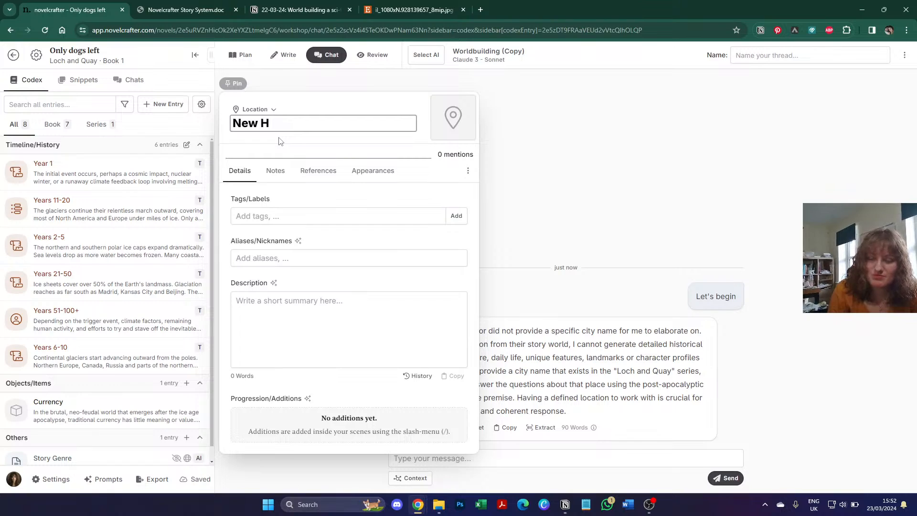
Step: Name the new location entry New New York, leaving its description empty
key(ctrl+a)
text(New Ne)
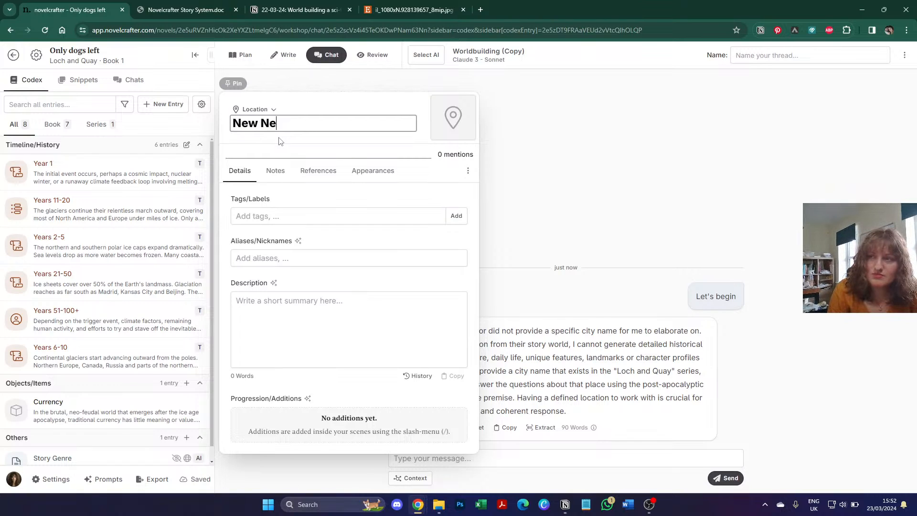
text(w York)
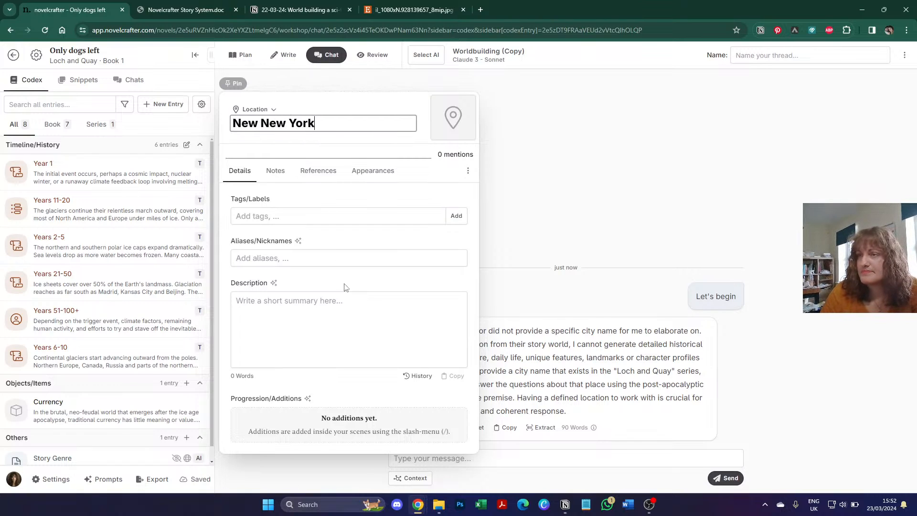
click(326, 314)
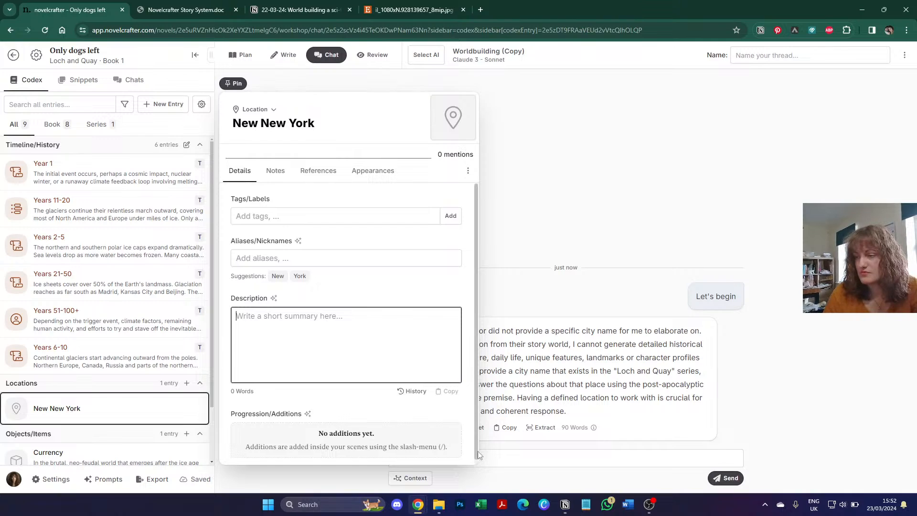
Step: Send "New New York" as the city name in the chat thread and read the generated city profile from its beginning
click(490, 458)
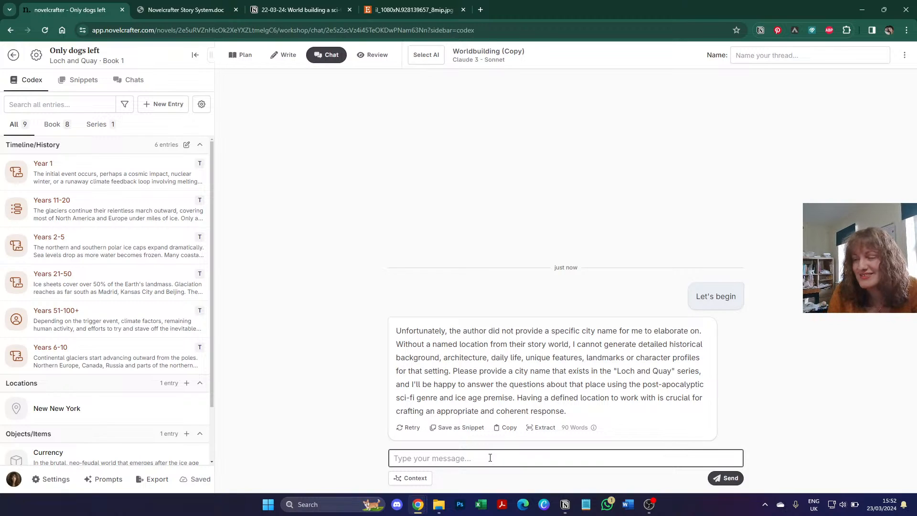
text(New )
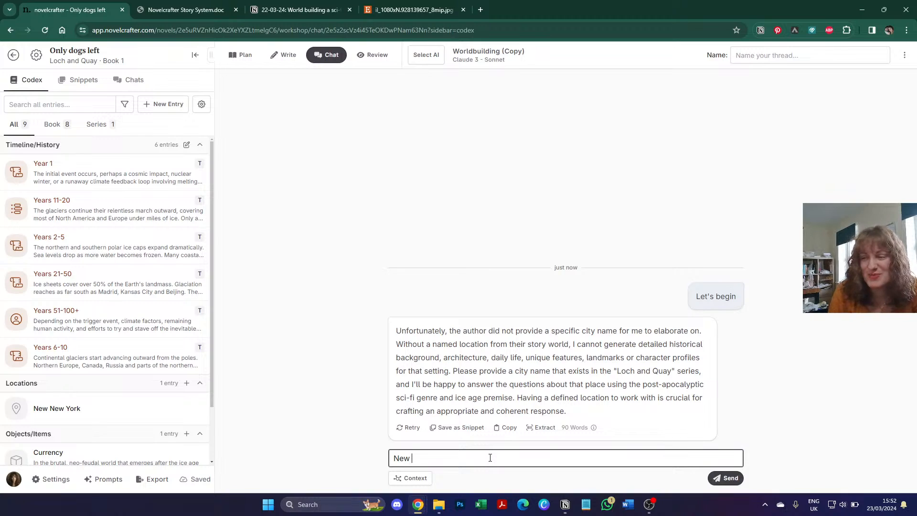
text(New York)
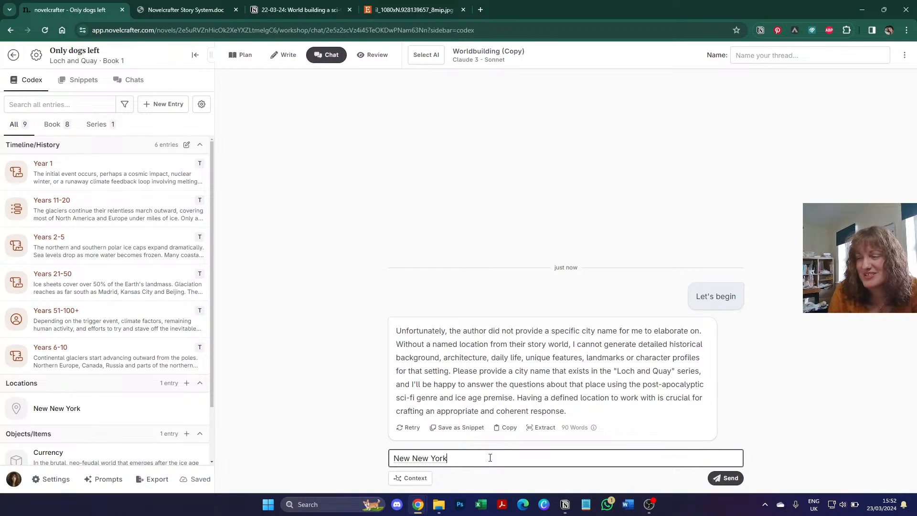
key(Return)
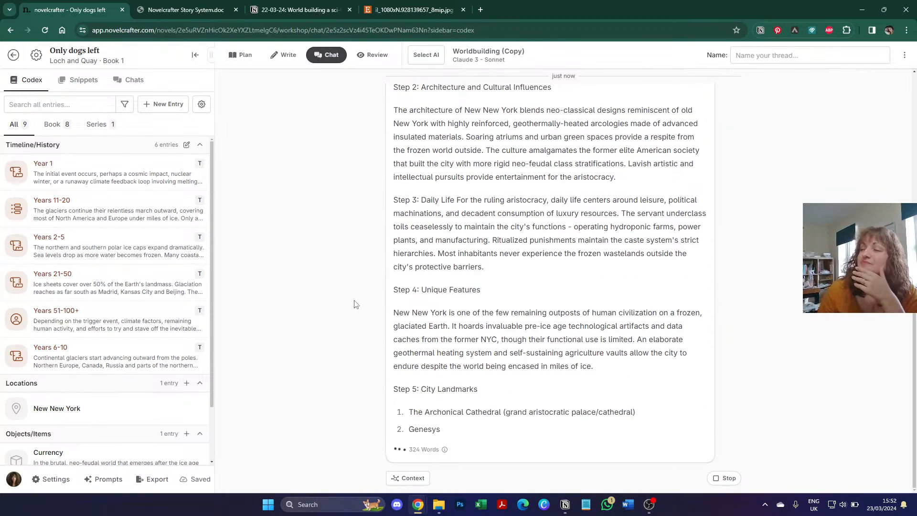
scroll(332, 307, up, 7)
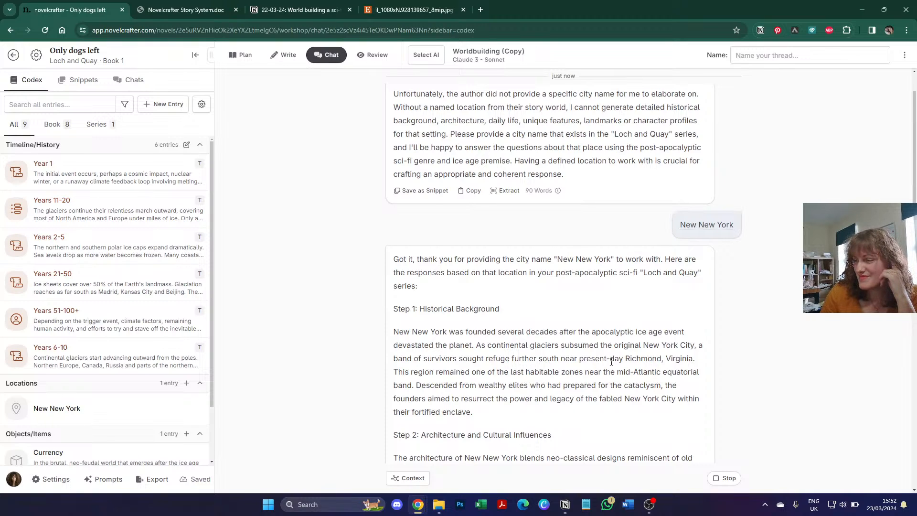
Step: Search Google for "richmond, virginia" in a new browser tab and examine the city's location on Google Maps against the chat's historical background
scroll(619, 357, down, 1)
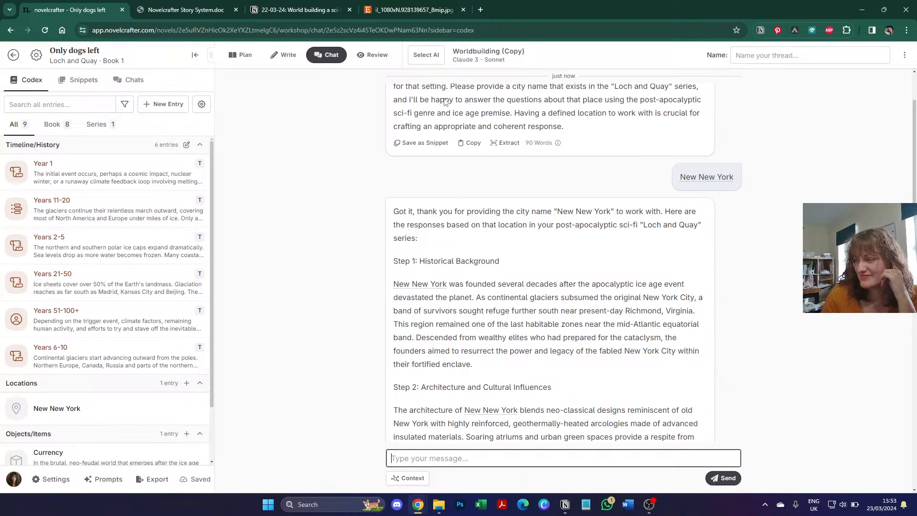
click(481, 10)
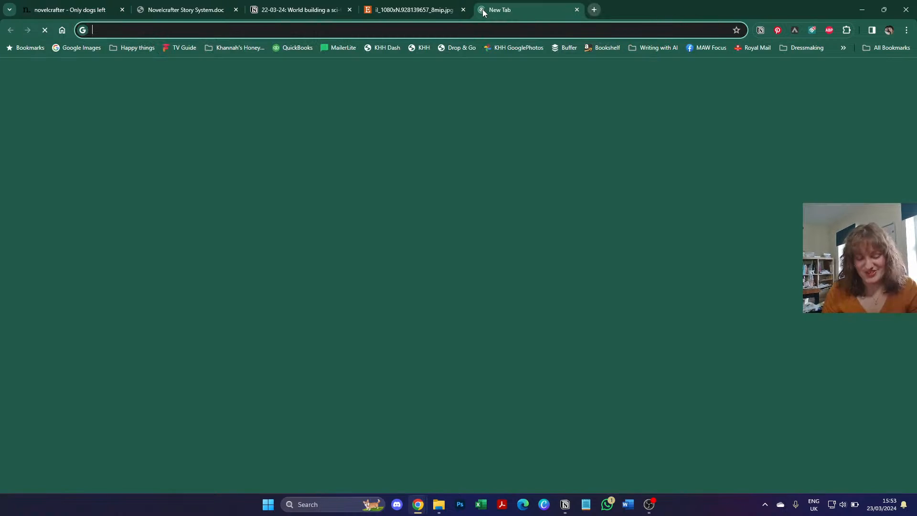
text(richmond, virgini)
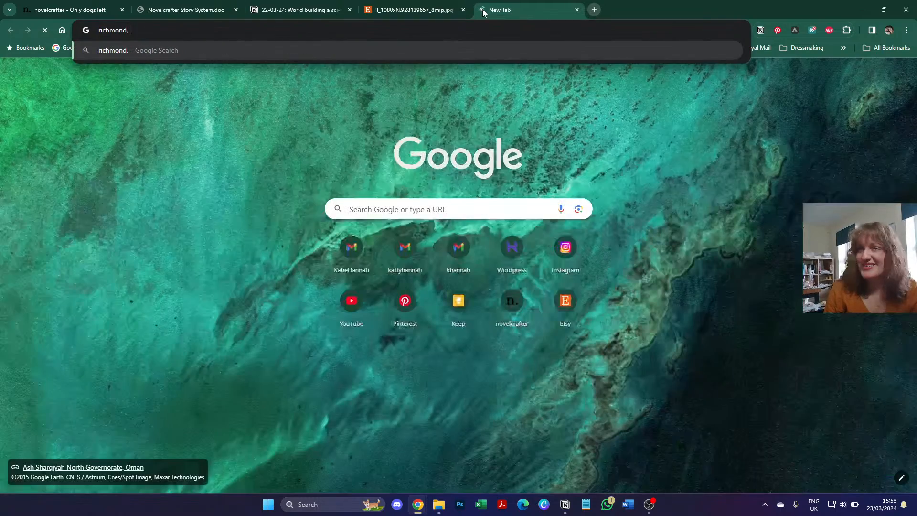
text(a)
key(Return)
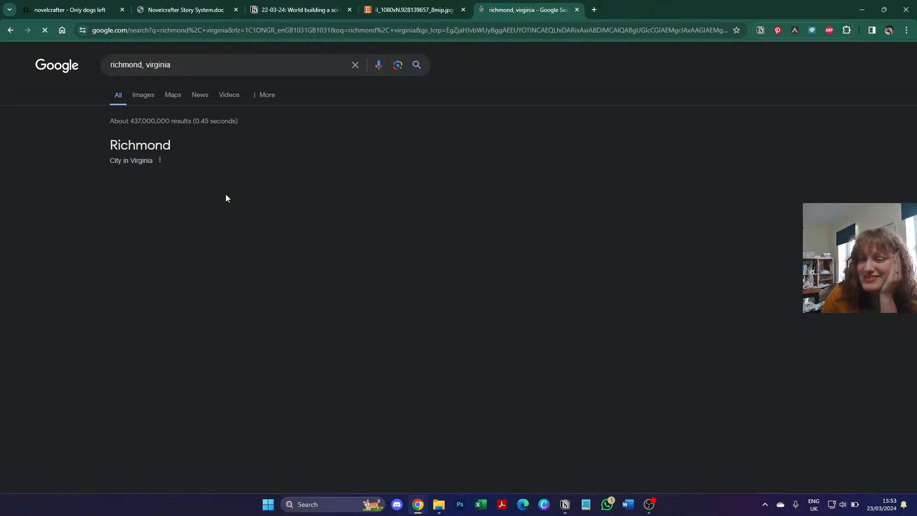
click(167, 96)
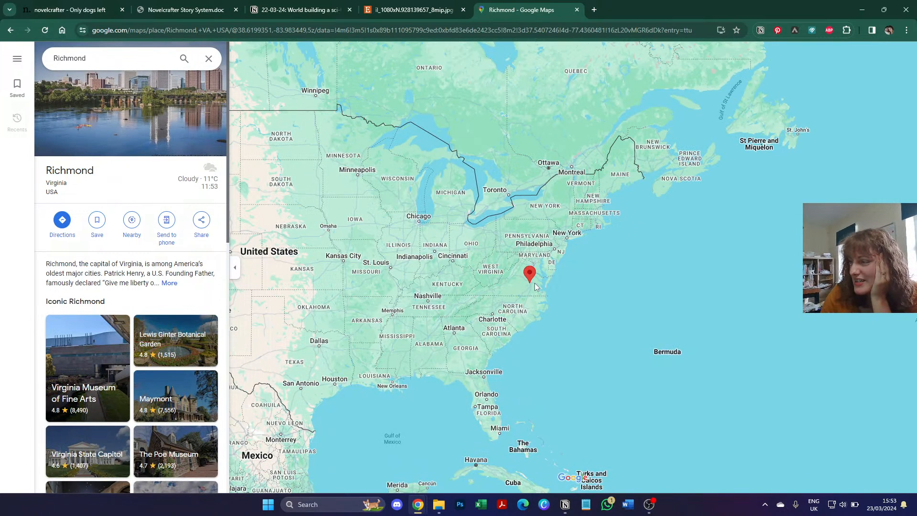
scroll(534, 283, down, 1)
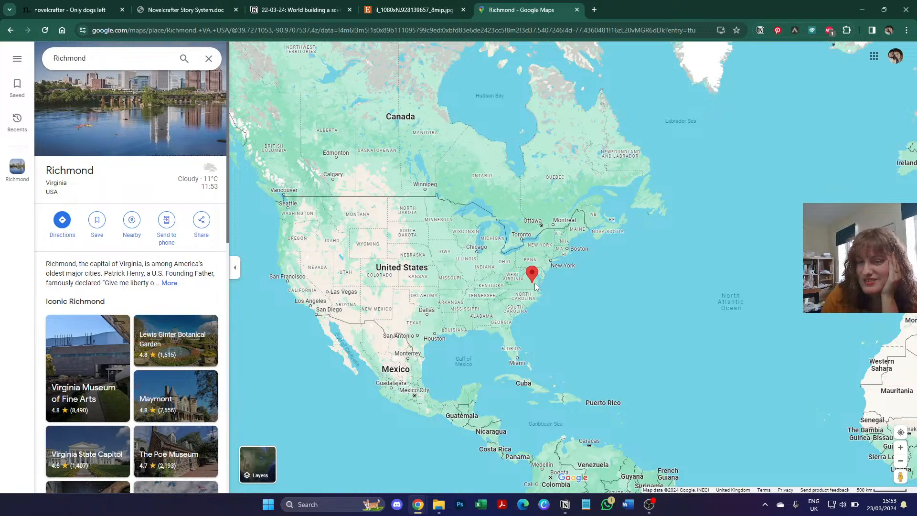
scroll(534, 283, up, 1)
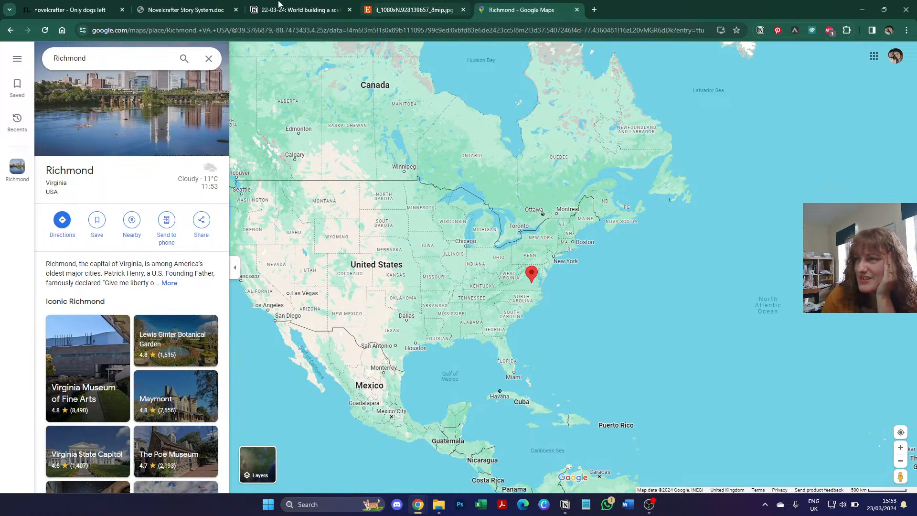
click(73, 12)
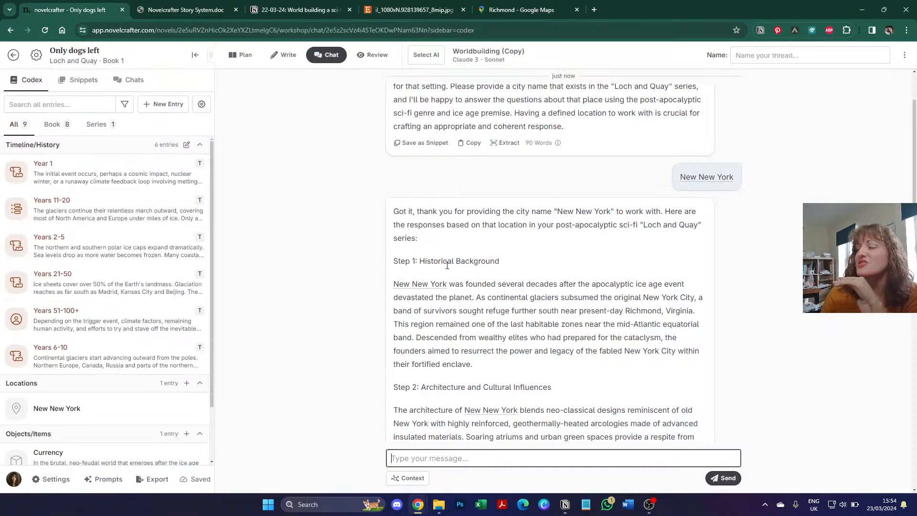
click(511, 11)
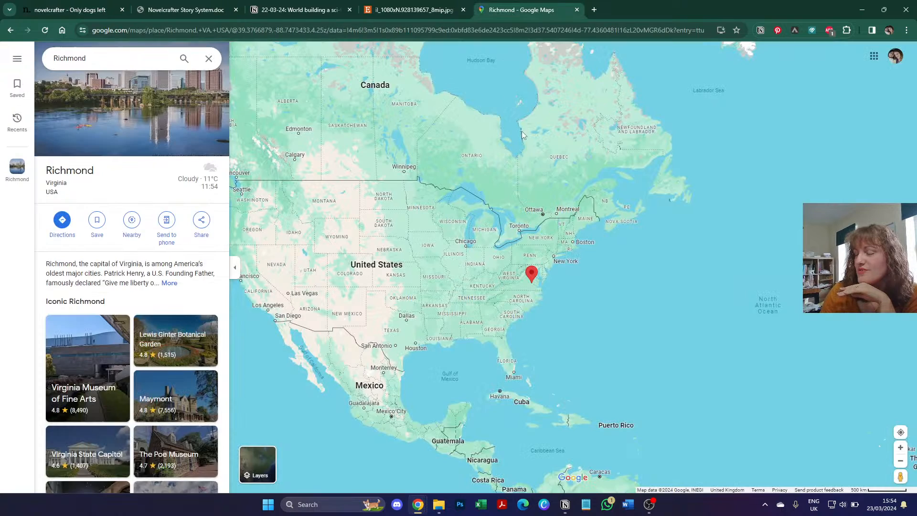
Step: Return to novelcrafter and copy the Historical Background passage from "As continental glaciers" to "fortified enclave." in the chat reply
click(43, 10)
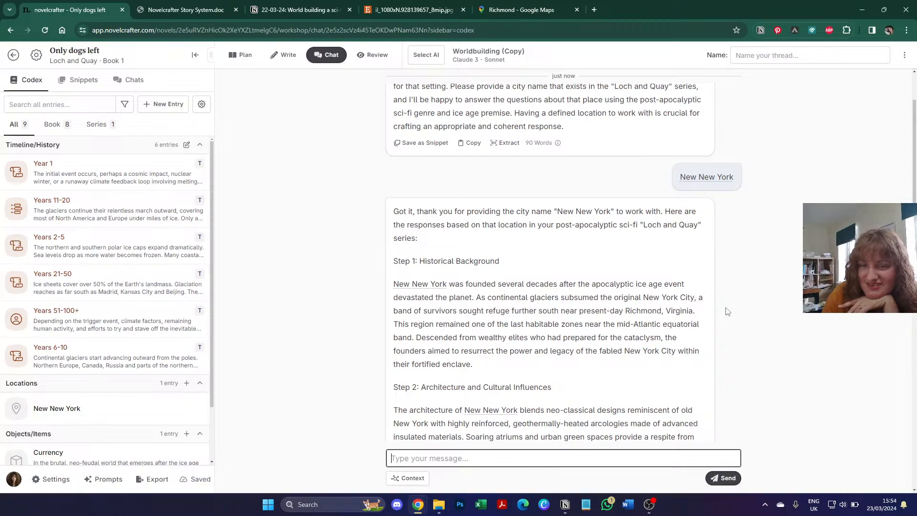
scroll(727, 311, down, 1)
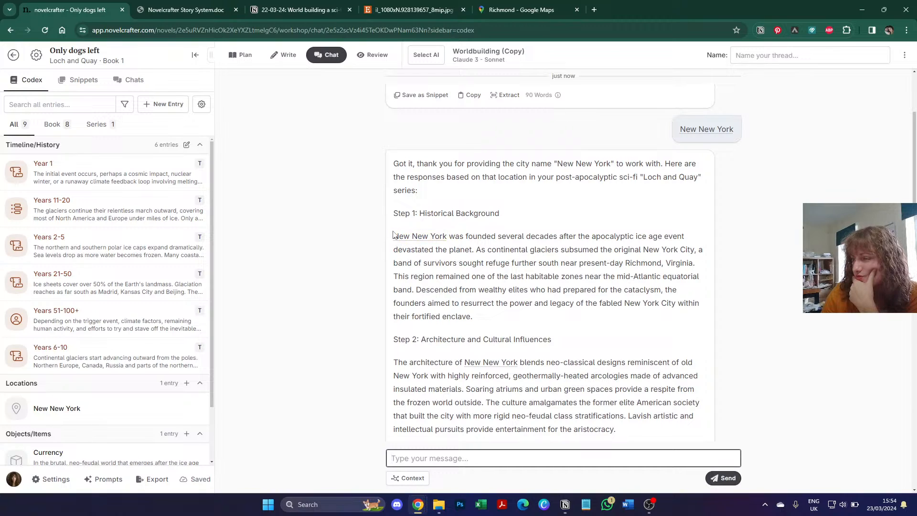
drag(478, 249, 499, 316)
key(ctrl+c)
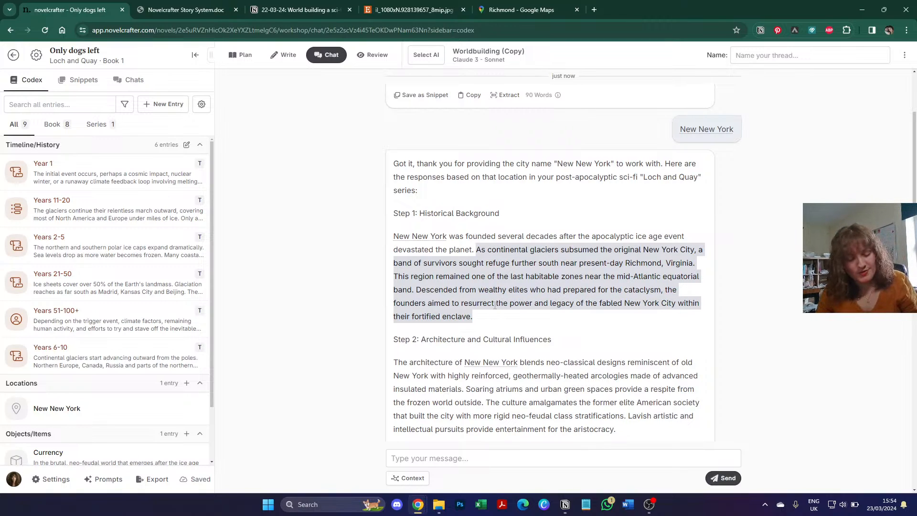
Step: Pin the New New York location entry beside the chat and paste the copied historical passage as its description
click(161, 106)
scroll(124, 380, down, 1)
scroll(124, 380, down, 1)
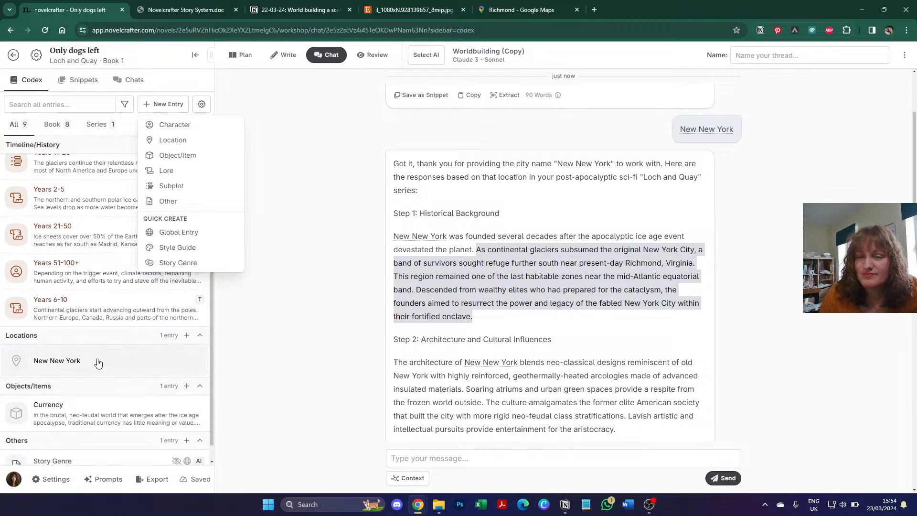
click(115, 362)
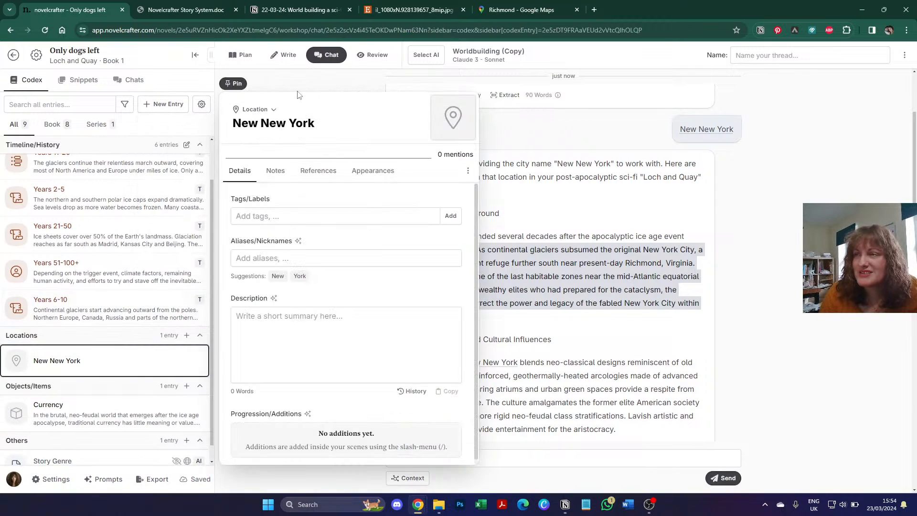
click(232, 84)
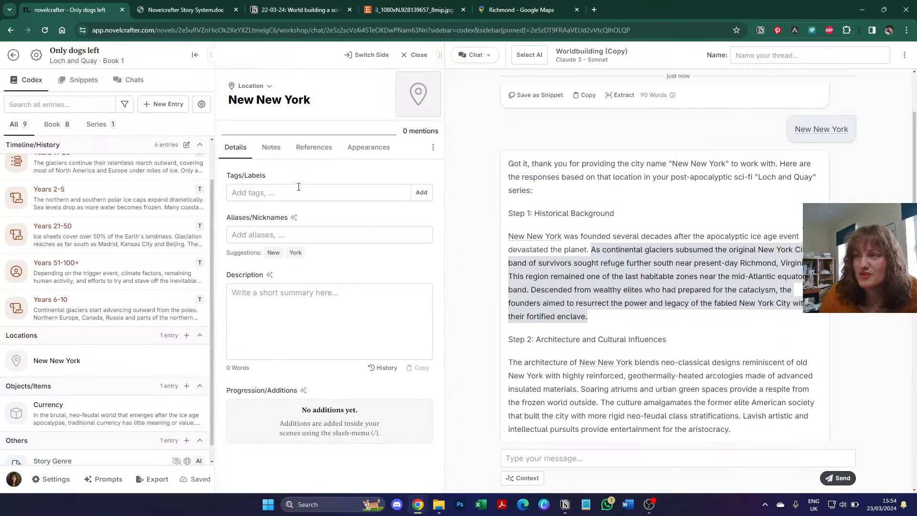
click(280, 322)
key(ctrl+v)
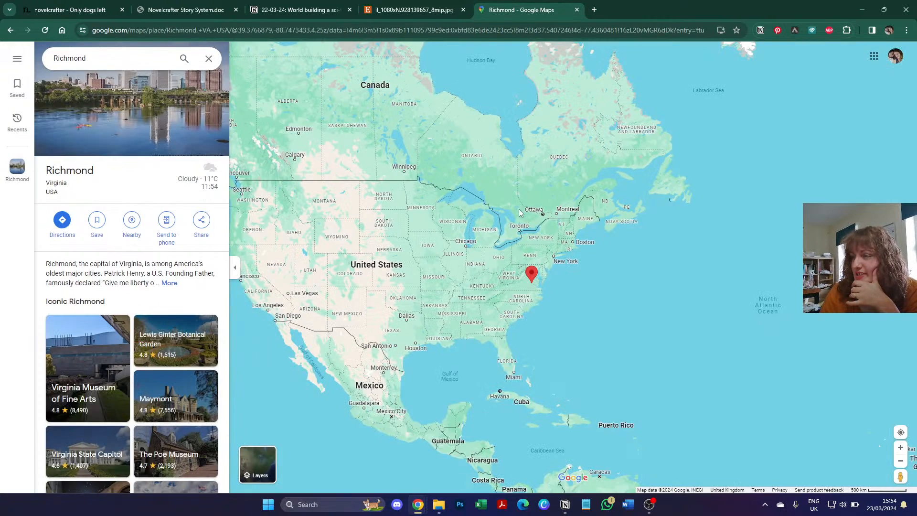
Step: Switch to Google Maps and examine Central and South America around the equator for an alternative city location
click(521, 9)
scroll(491, 325, down, 1)
drag(564, 322, 545, 241)
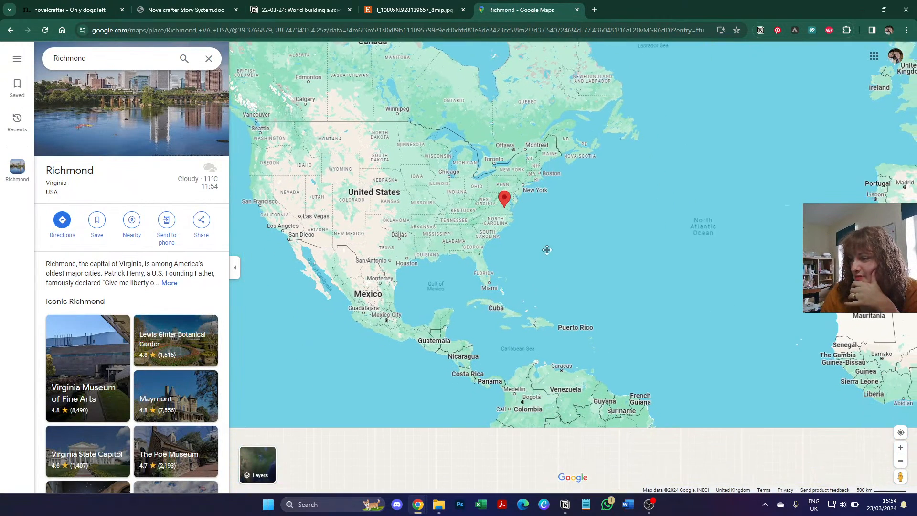
scroll(612, 352, up, 1)
drag(712, 367, 758, 197)
scroll(503, 335, up, 1)
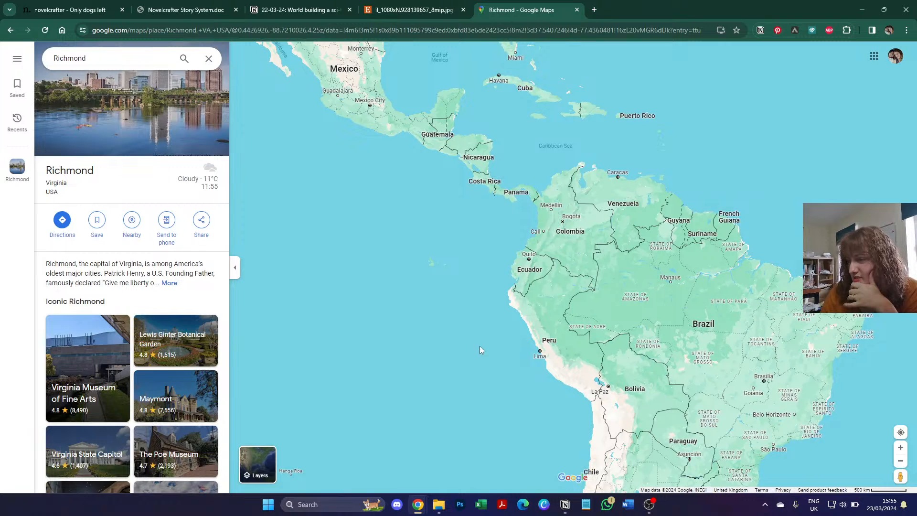
drag(496, 312, 384, 313)
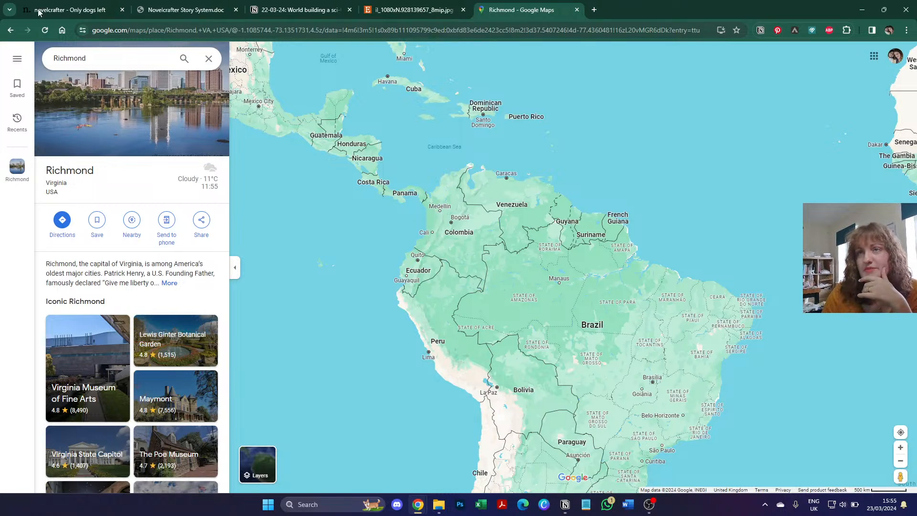
Step: Back in novelcrafter, replace "south near present-day Richmond, Virginia" in the New New York description with "deep within the amazon rainforest"
click(81, 13)
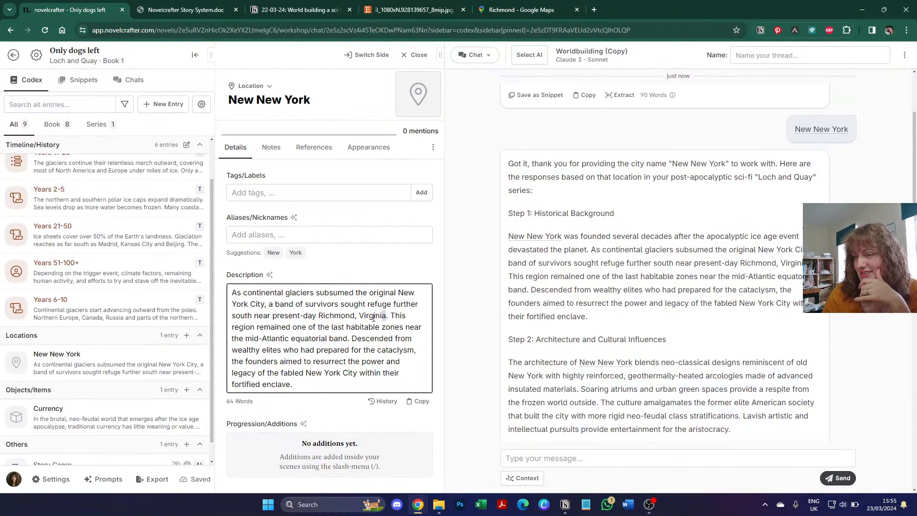
drag(386, 316, 225, 320)
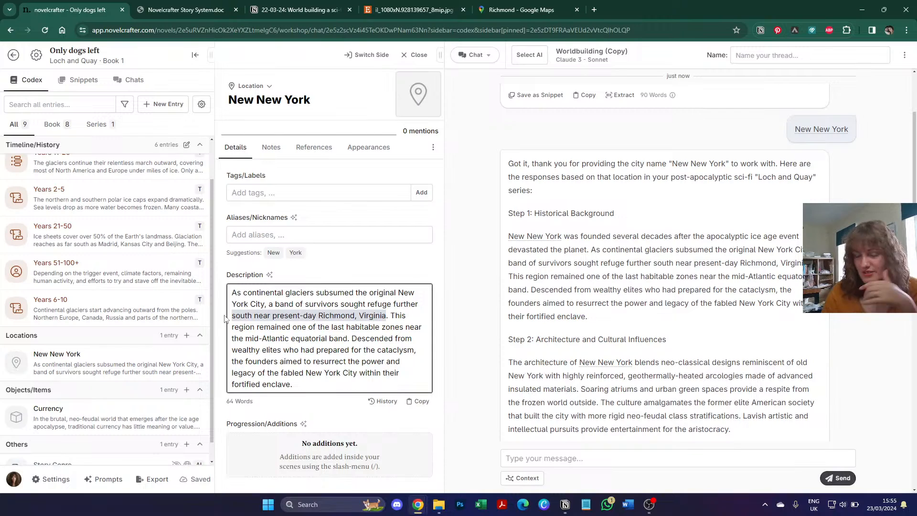
text(deep within the )
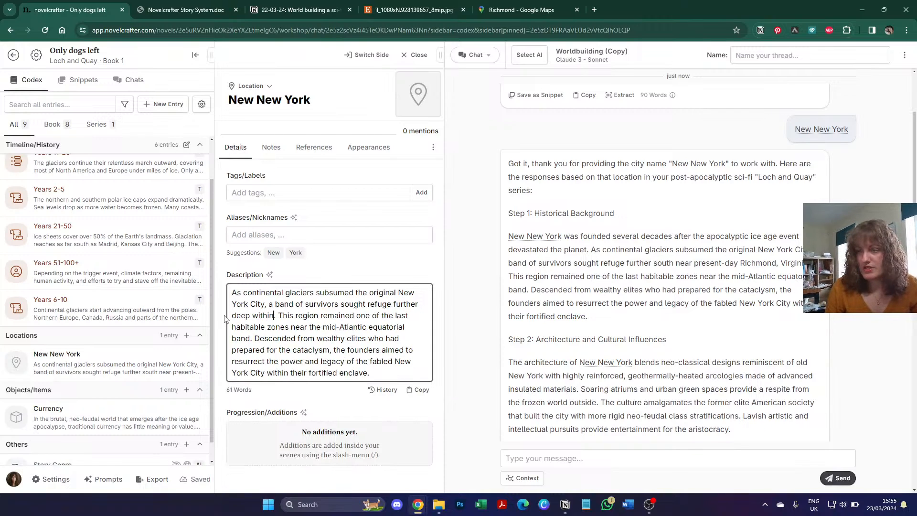
text(amazon rainfo)
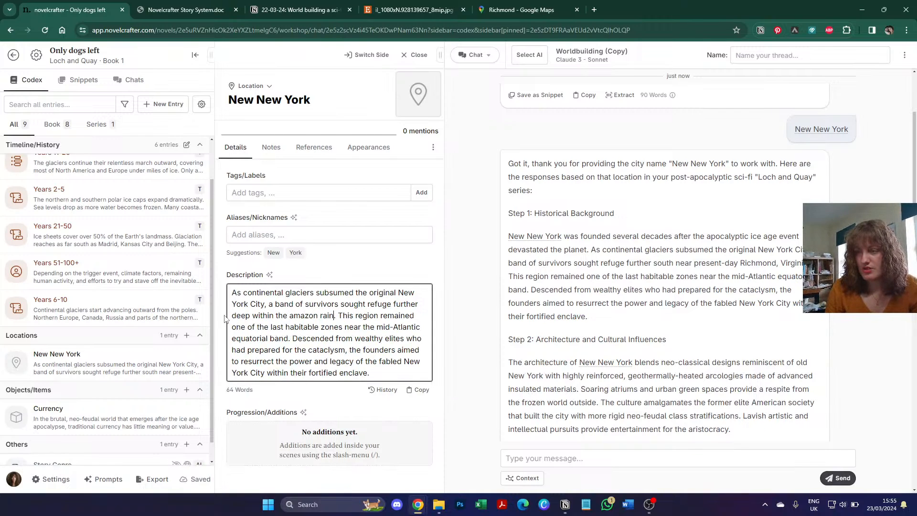
text(rest)
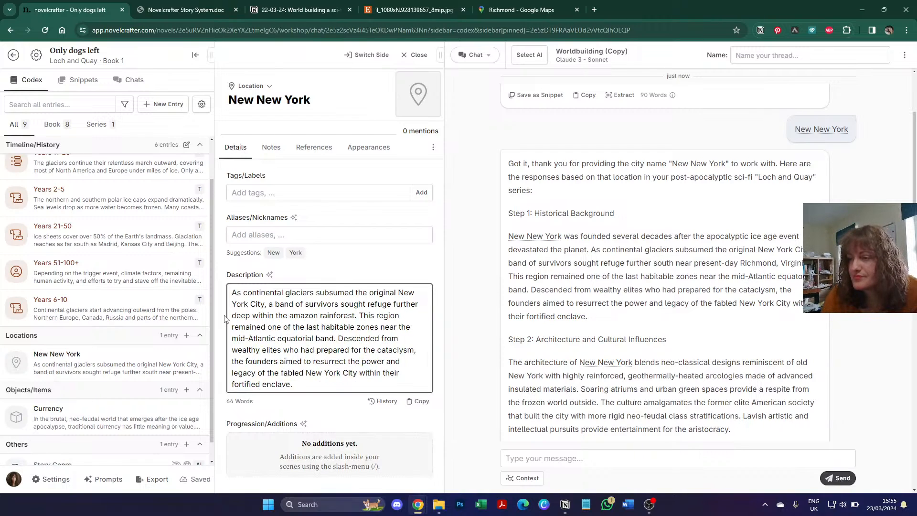
Step: Delete the sentence about the region being one of the last habitable zones near the mid-Atlantic equatorial band from the description
drag(359, 315, 337, 340)
key(BackSpace)
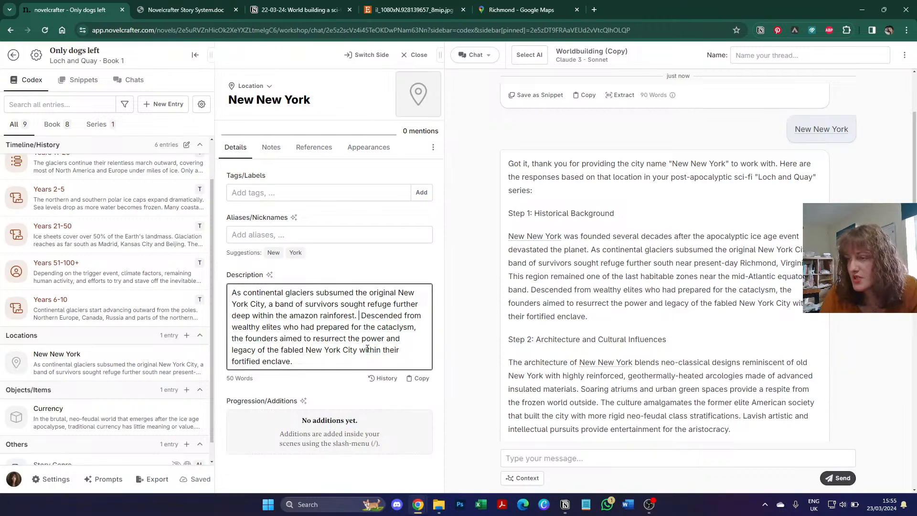
key(BackSpace)
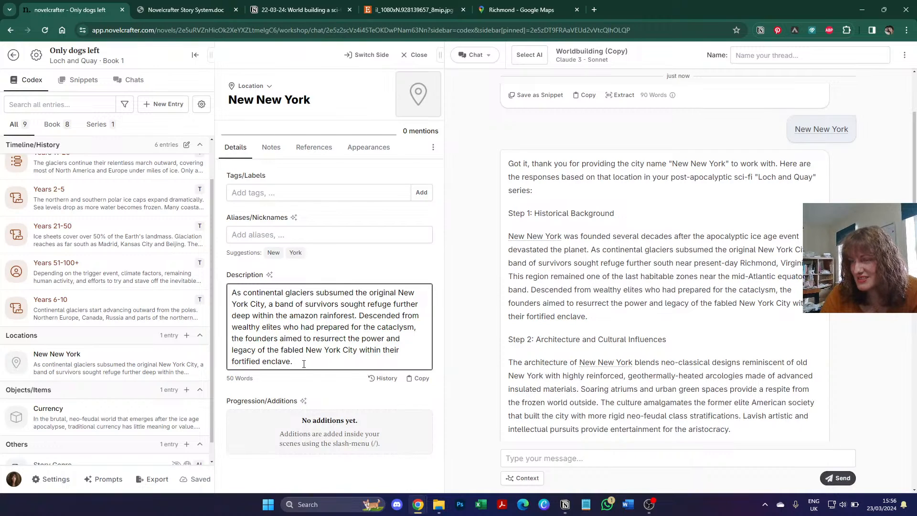
Step: Copy the Architecture and Cultural Influences paragraph from the chat and add it as a new paragraph at the end of the description
key(Return)
key(Return)
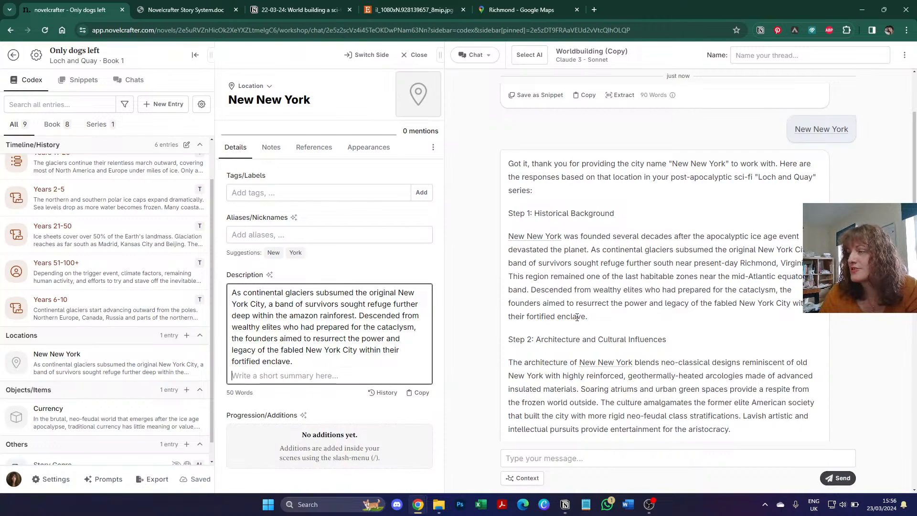
scroll(583, 314, down, 2)
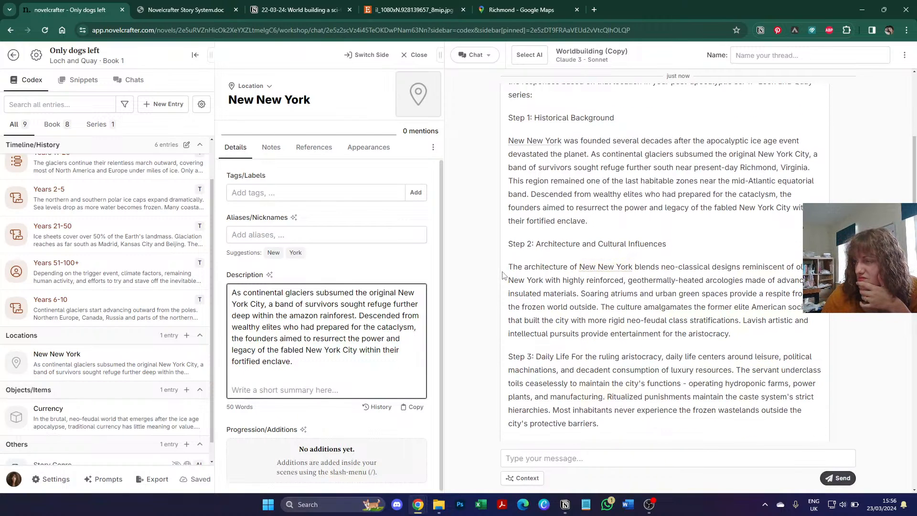
drag(508, 268, 742, 333)
key(ctrl+c)
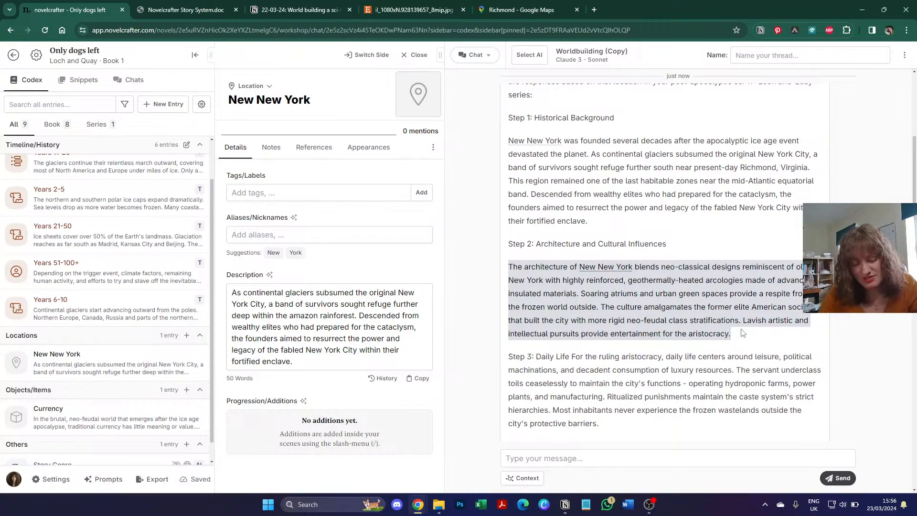
click(353, 359)
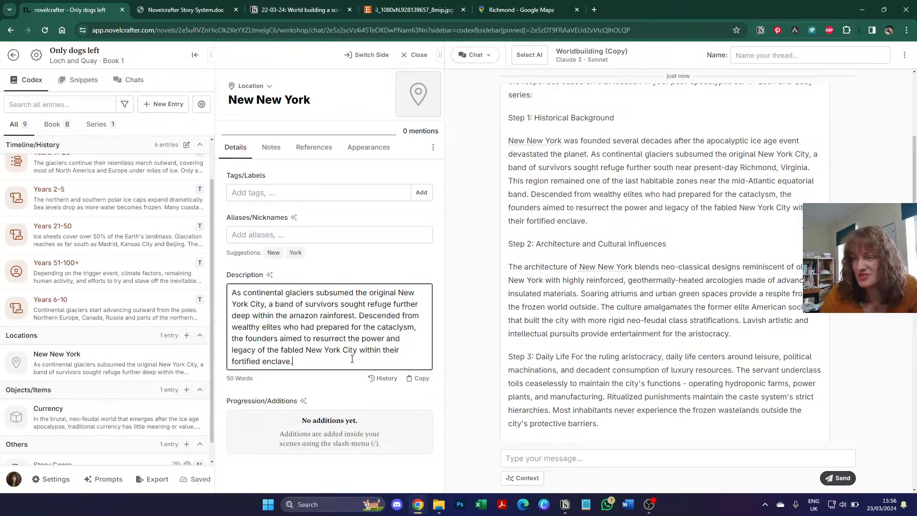
key(Return)
key(ctrl+v)
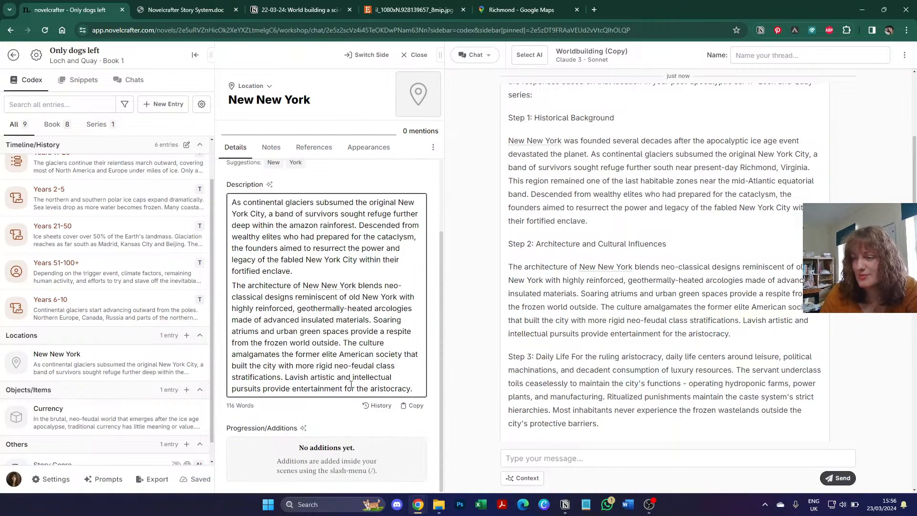
drag(413, 389, 284, 378)
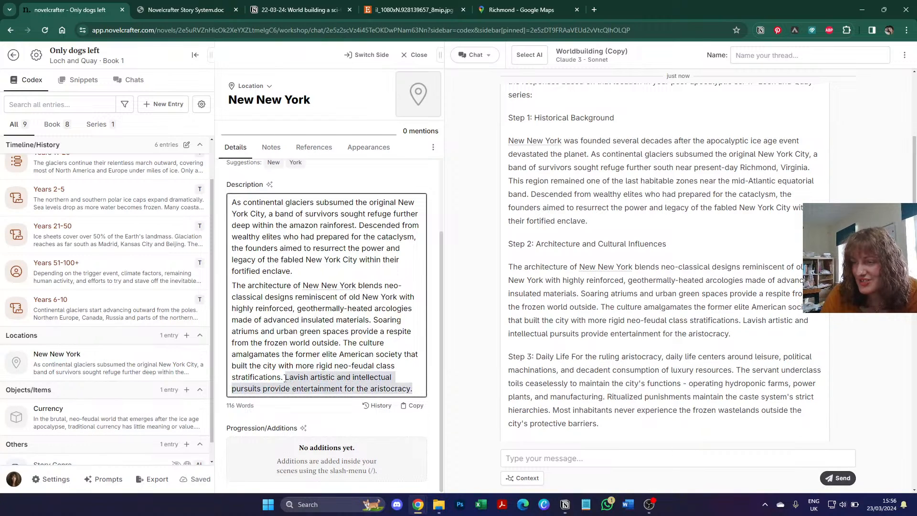
click(418, 386)
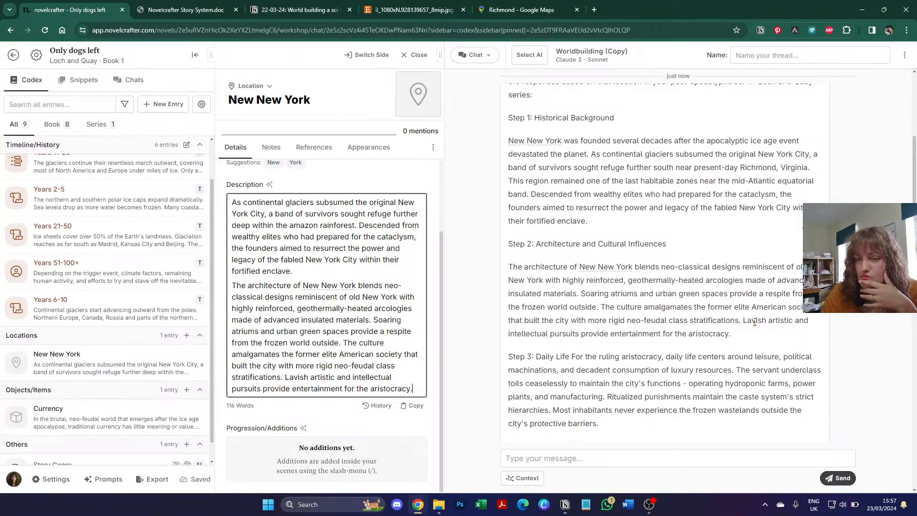
Step: Switch to Google Maps, search for the Amazon Rainforest and examine its position within South America
click(516, 10)
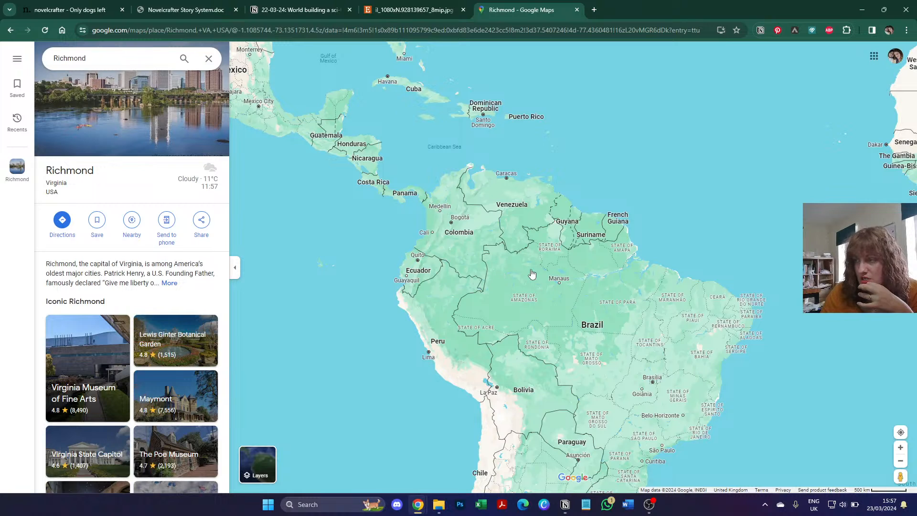
click(108, 58)
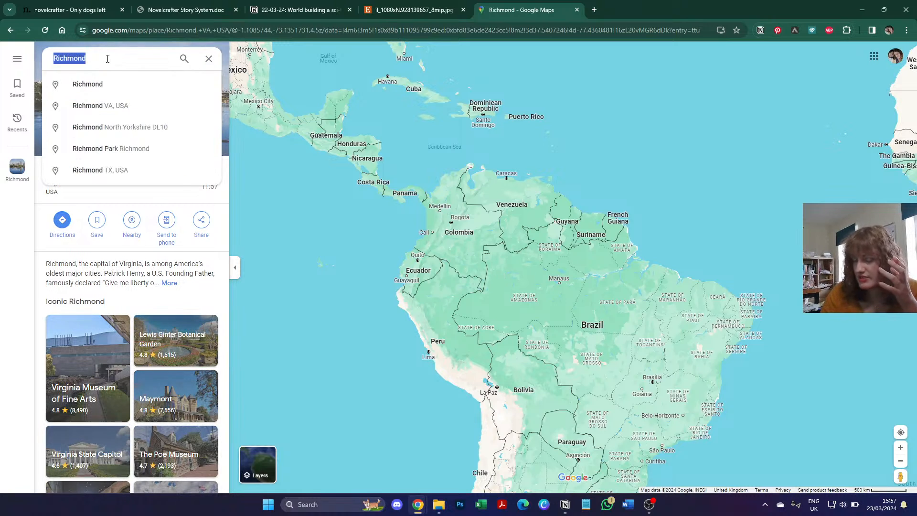
text(amazon)
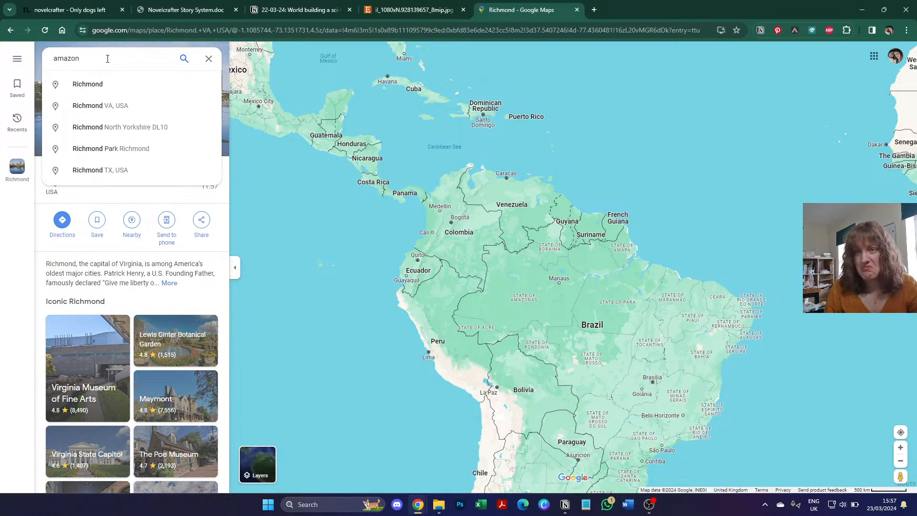
click(107, 84)
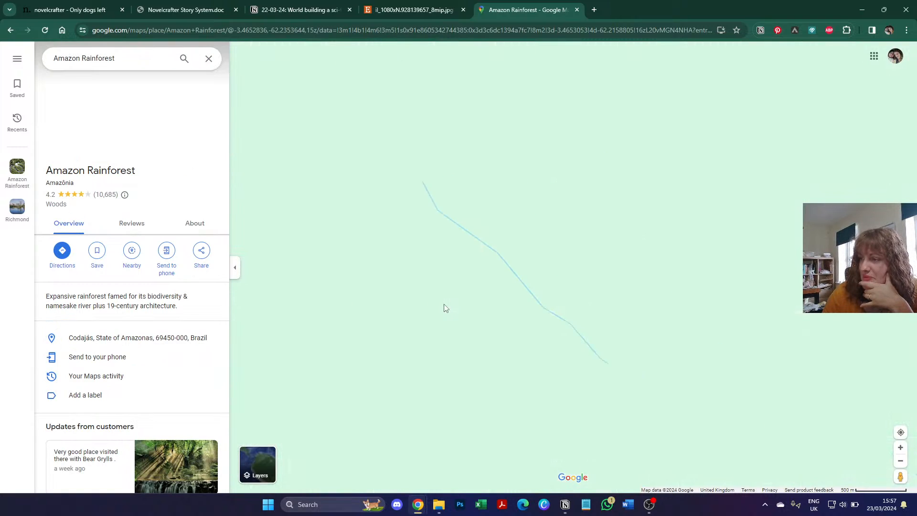
scroll(444, 308, down, 3)
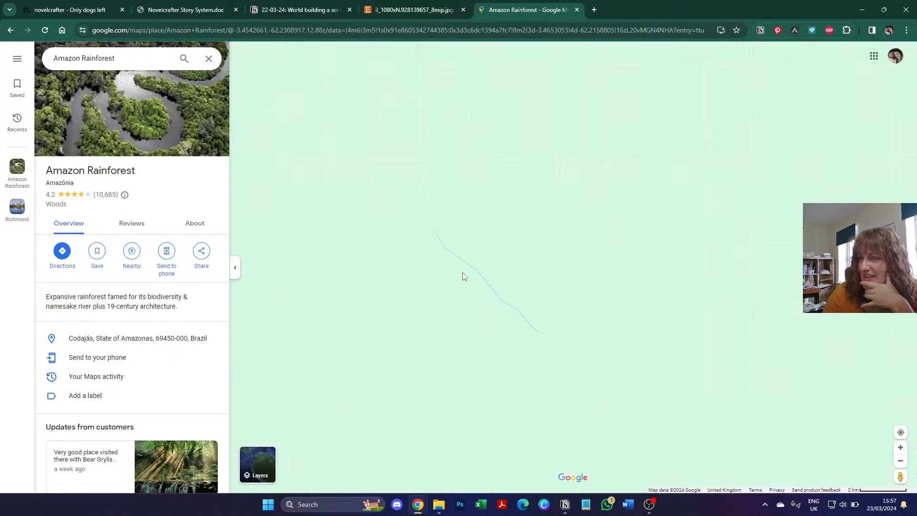
scroll(463, 277, down, 1)
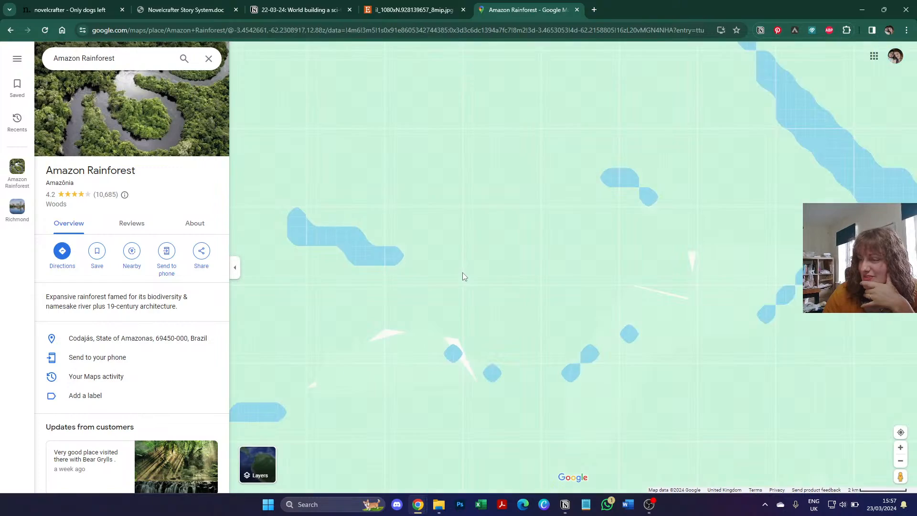
scroll(463, 275, down, 8)
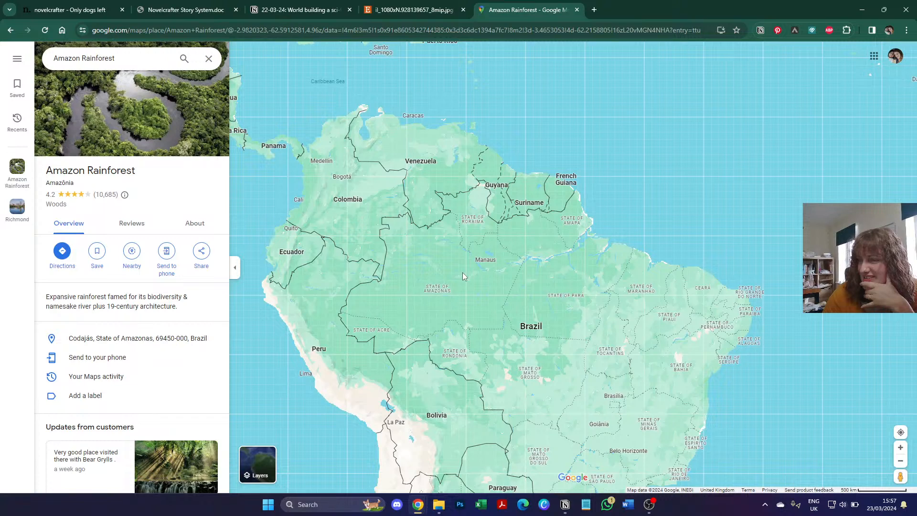
scroll(755, 92, up, 2)
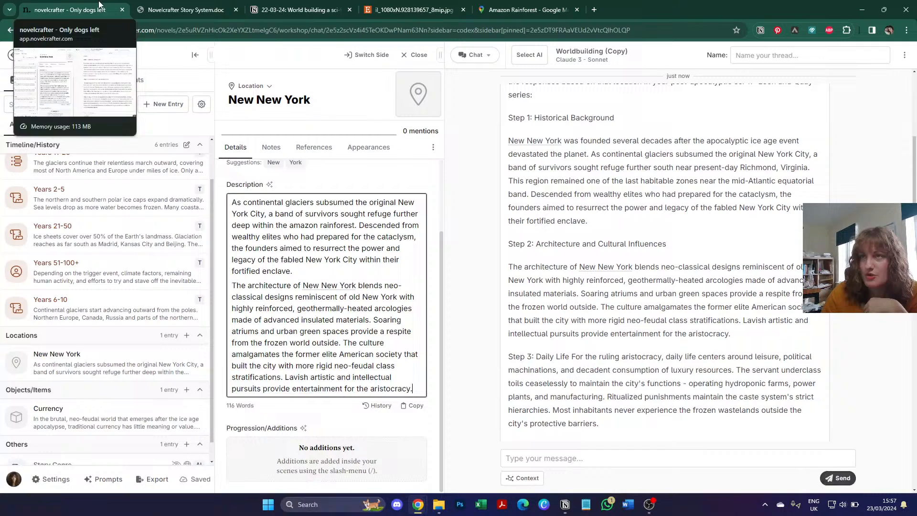
Step: Back in novelcrafter, copy the Daily Life paragraph from the chat and add it as a new paragraph at the end of the New New York description
click(67, 9)
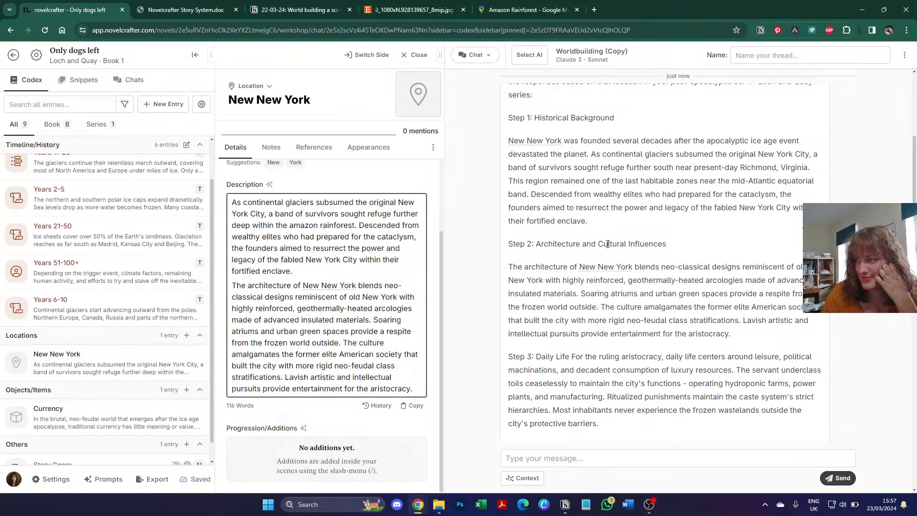
scroll(607, 244, down, 1)
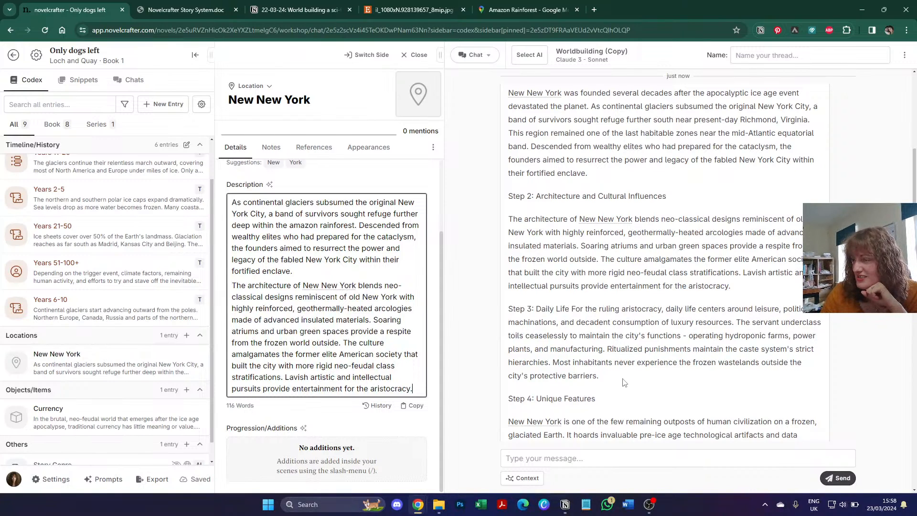
drag(623, 380, 538, 311)
key(ctrl+c)
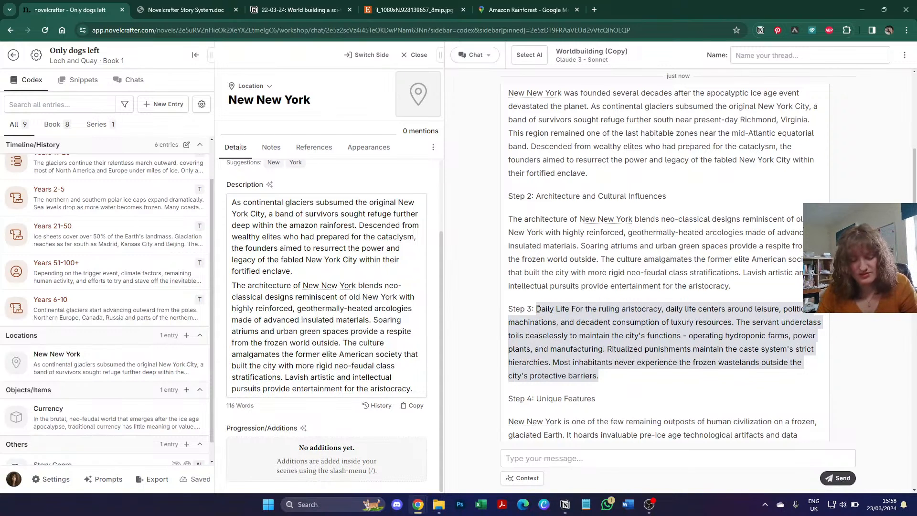
click(419, 389)
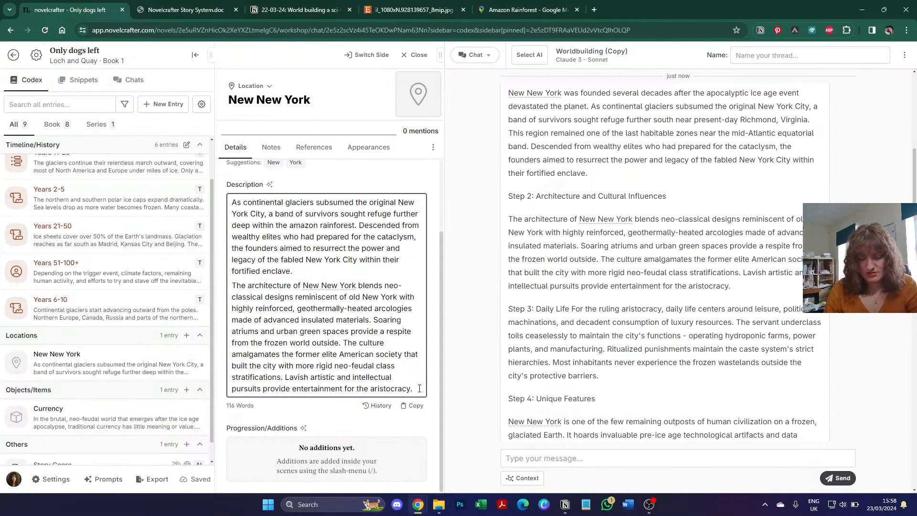
key(Return)
key(ctrl+v)
scroll(420, 389, down, 2)
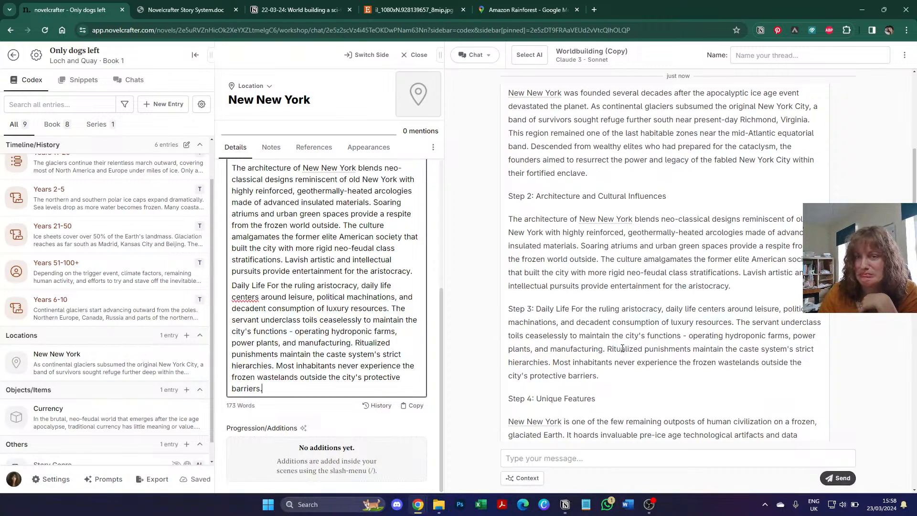
Step: Copy the Unique Features paragraph from the chat and add it as a new paragraph at the end of the description
scroll(623, 349, down, 3)
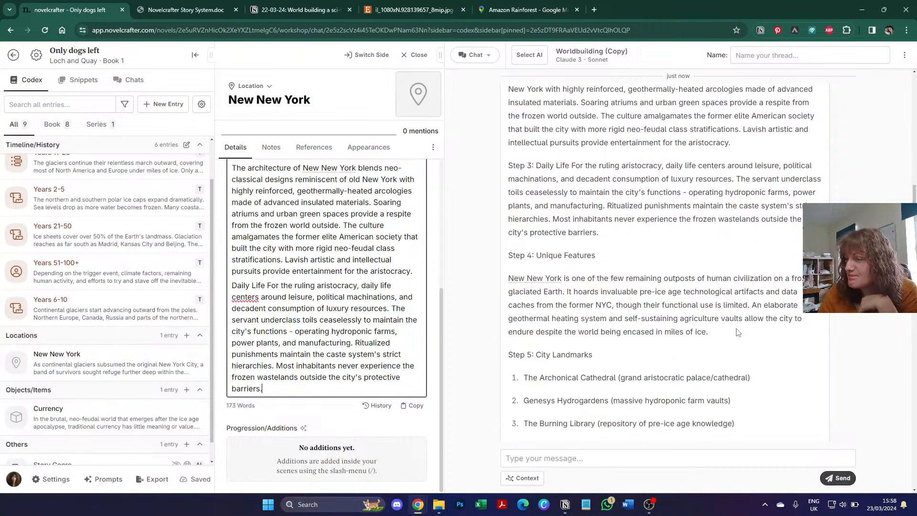
drag(731, 333, 501, 279)
key(ctrl+c)
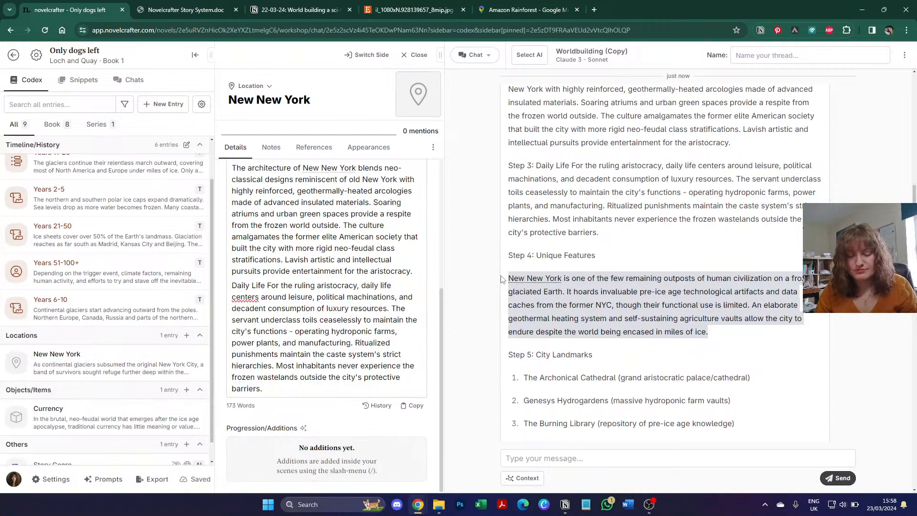
click(341, 389)
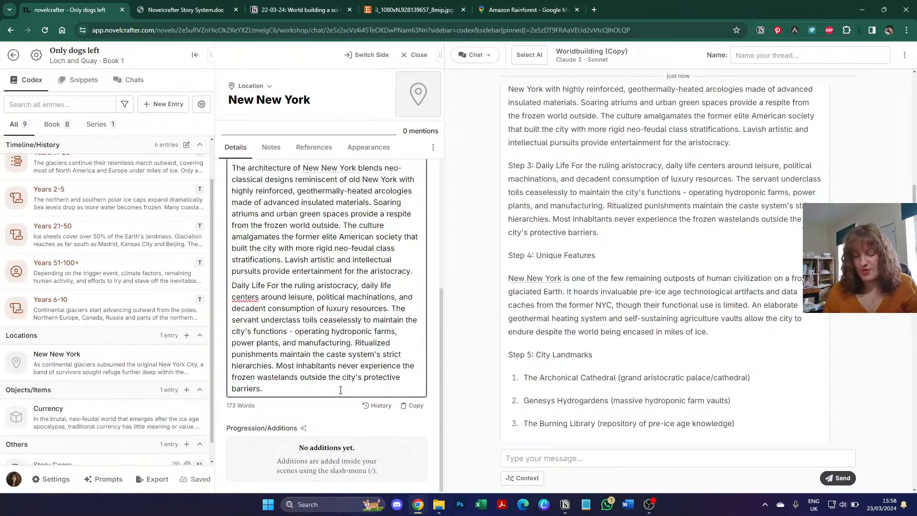
key(Return)
key(ctrl+v)
scroll(357, 377, down, 2)
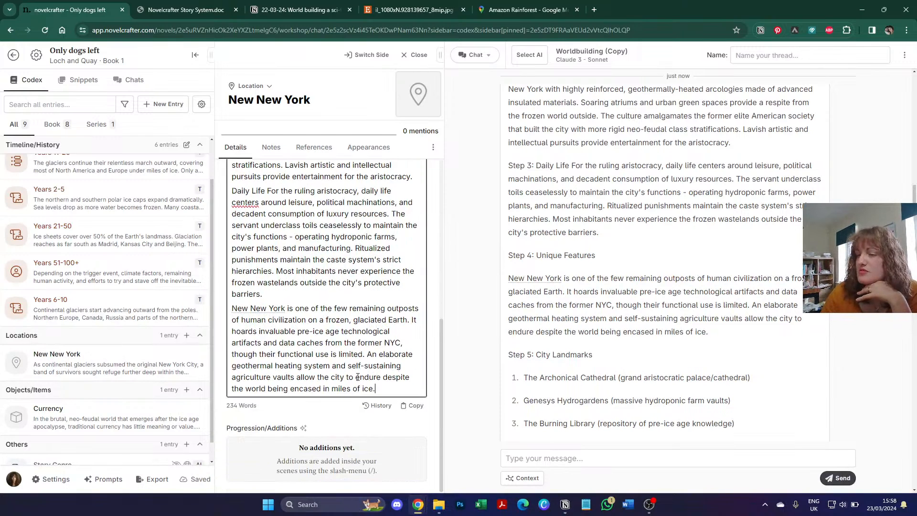
Step: Try adding the five-item City Landmarks list from the chat at the end of the description, and undo the addition
scroll(561, 333, down, 3)
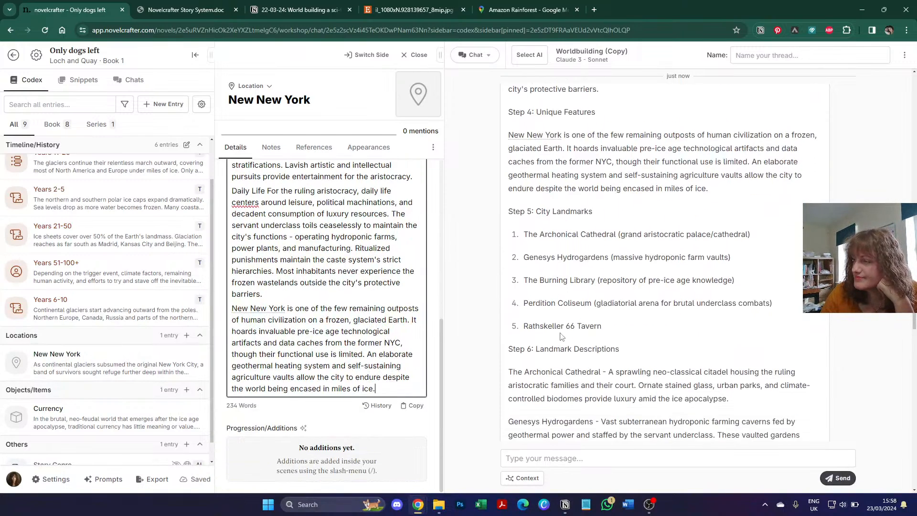
triple_click(526, 234)
drag(571, 257, 611, 325)
key(ctrl+c)
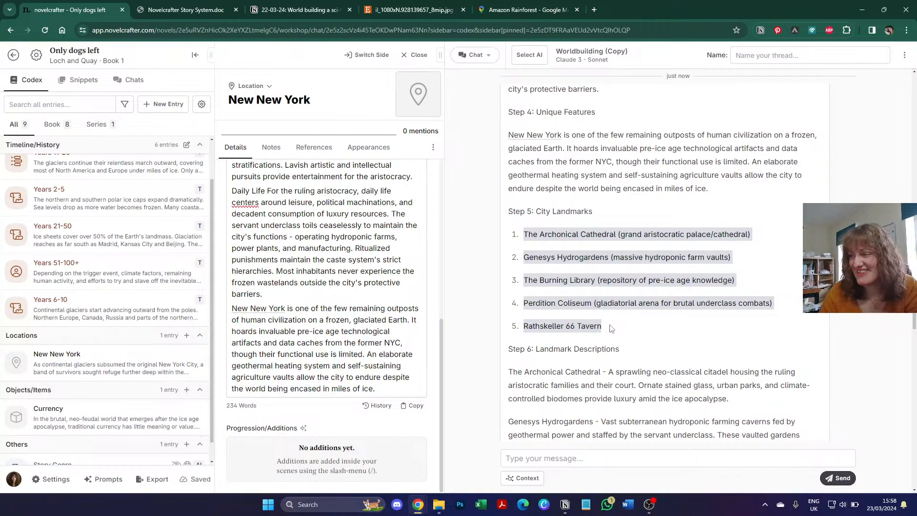
click(380, 389)
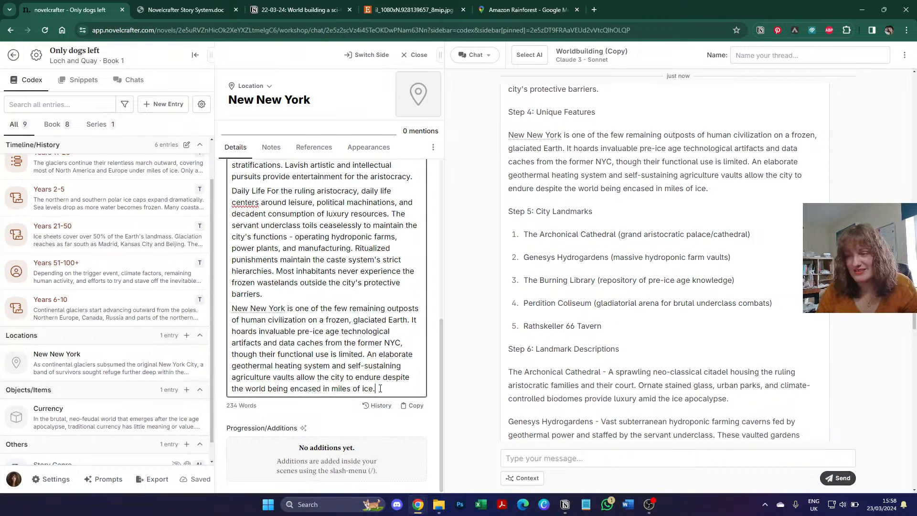
key(Return)
key(ctrl+v)
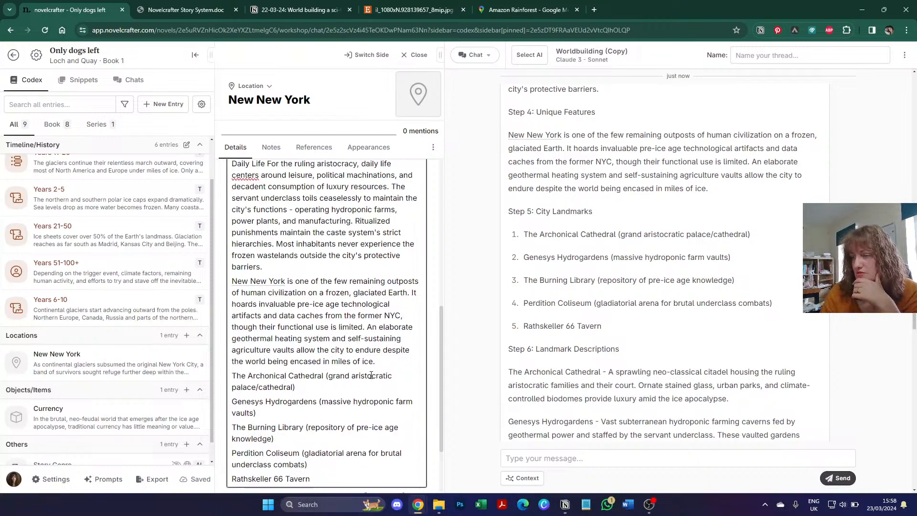
key(ctrl+z)
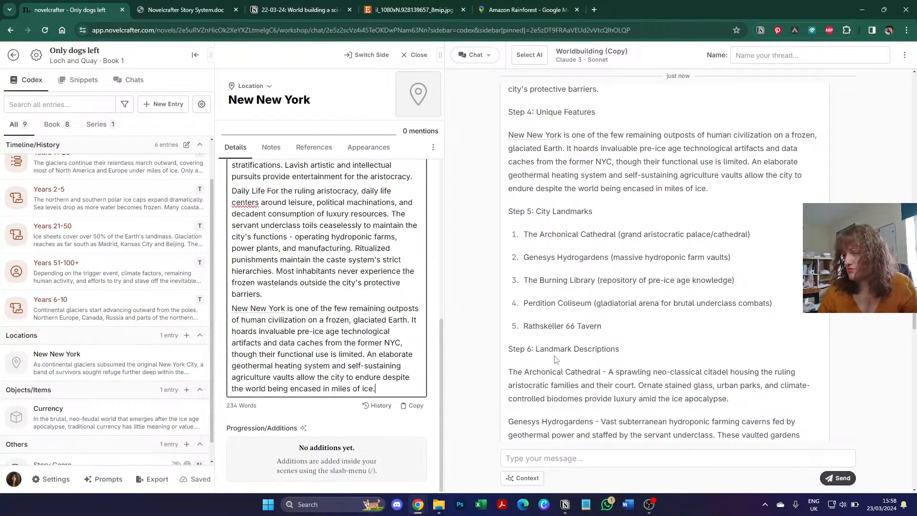
Step: Copy all five Landmark Descriptions, from The Archonical Cathedral to Rathskeller 66 Tavern, from the chat to the end of the description
scroll(546, 318, down, 3)
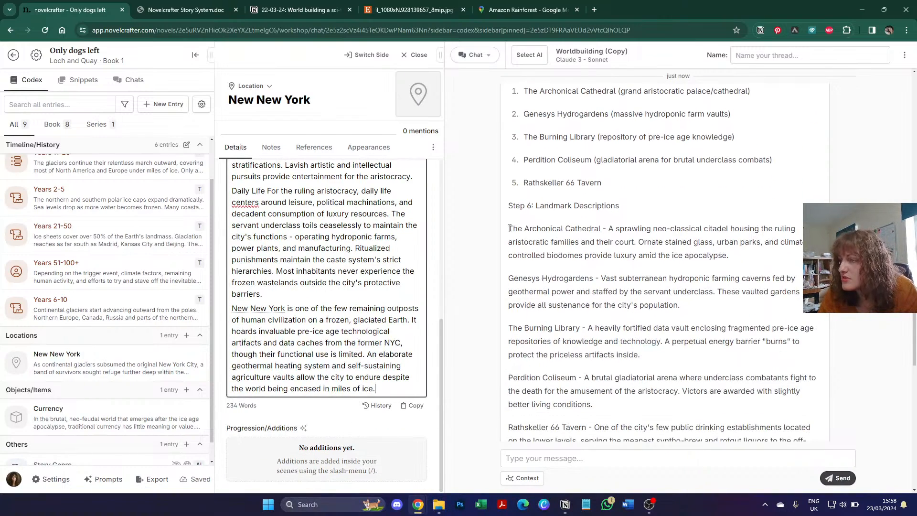
drag(510, 229, 590, 362)
scroll(613, 376, down, 2)
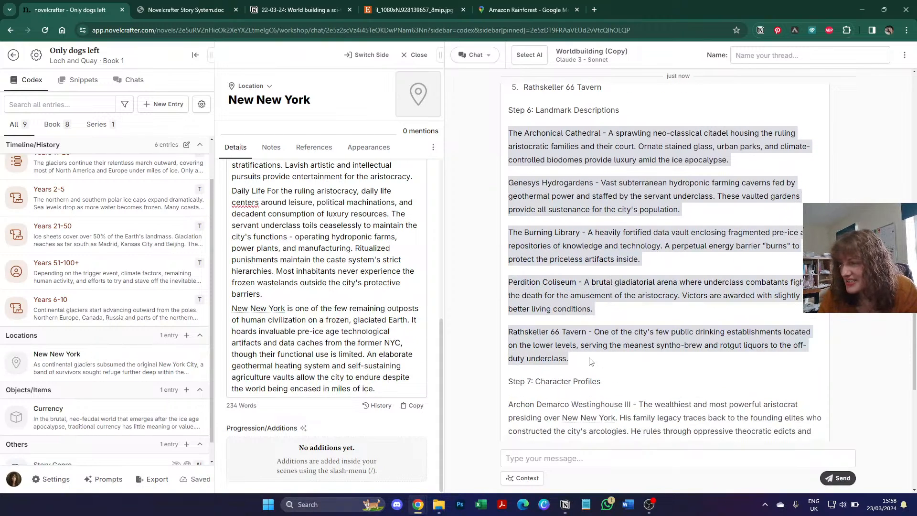
click(399, 390)
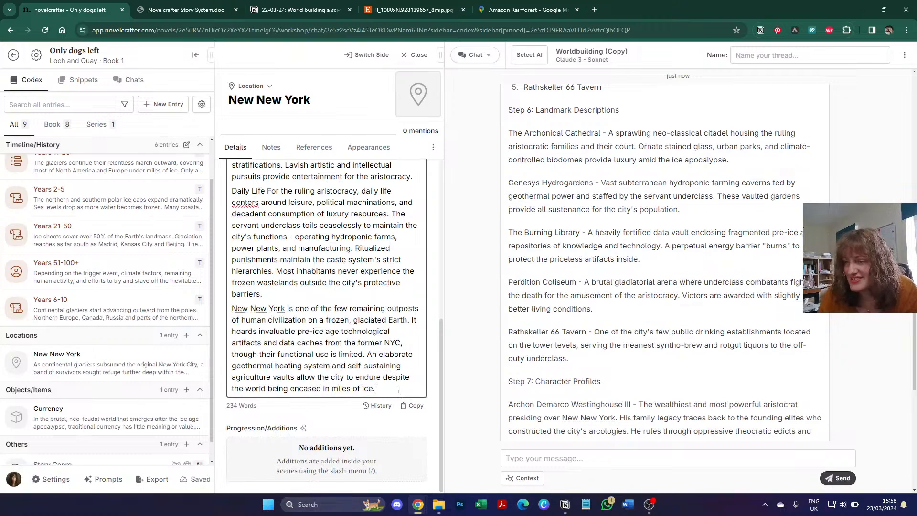
text(The Archonical Cathedral - A sprawling neo-classical citadel housing the ruling aristocratic families and their court. Ornate stained glass, urban parks, and climate-controlled biodomes provide luxury amid the ice apocalypse. Genesys Hydrogardens - Vast subterranean hydroponic farming caverns fed by geothermal power and staffed by the servant underclass. These vaulted gardens provide all sustenance for the city's population. The Burning Library - A heavily fortified data vault enclosing fragmented pre-ice age repositories of knowledge and technology. A perpetual energy barrier "burns" to protect the priceless artifacts inside. Perdition Coliseum - A brutal gladiatorial arena where underclass combatants fight to the death for the amusement of the aristocracy. Victors are awarded with slightly better living conditions. Rathskeller 66 Tavern - One of the city's few public drinking establishments located on the lower levels, serving the meanest syntho-brew and rotgut liquors to the off-duty underclass.)
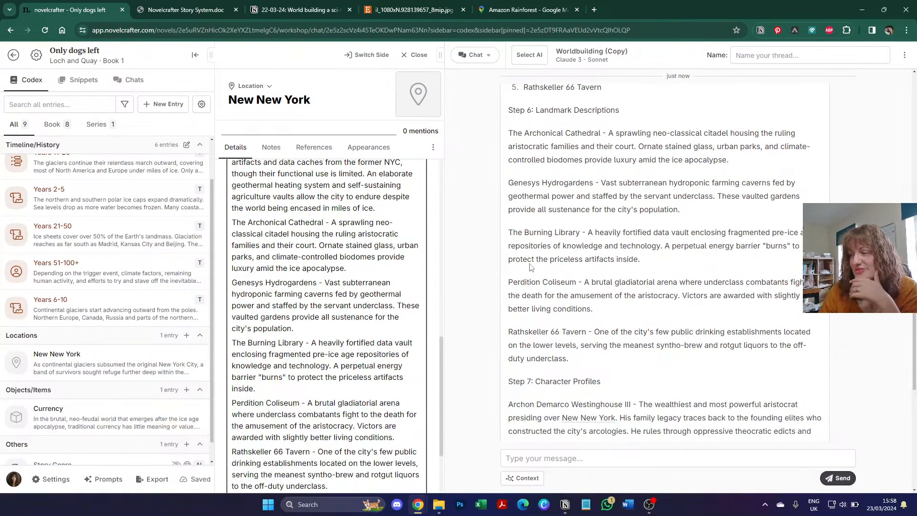
Step: Extract the contents of the generated New New York chat message and show the detected codex entries
scroll(531, 268, down, 2)
scroll(532, 268, down, 3)
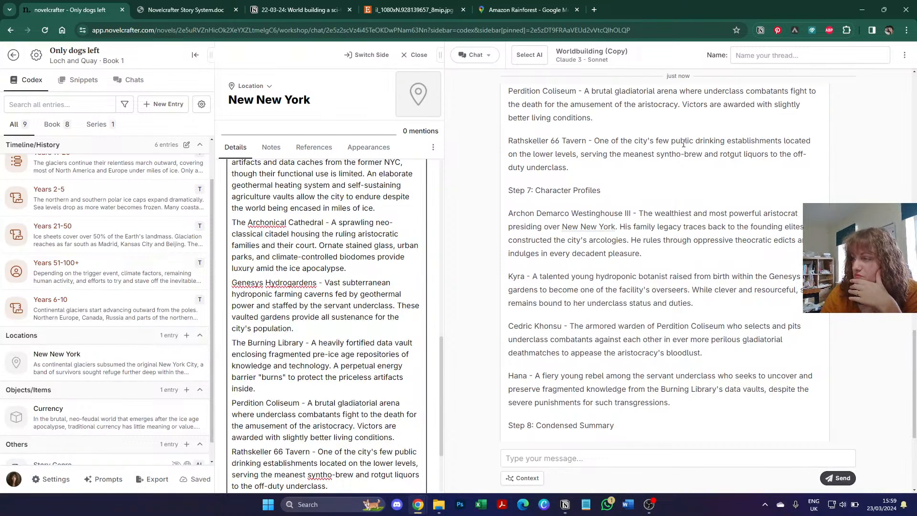
scroll(631, 271, down, 1)
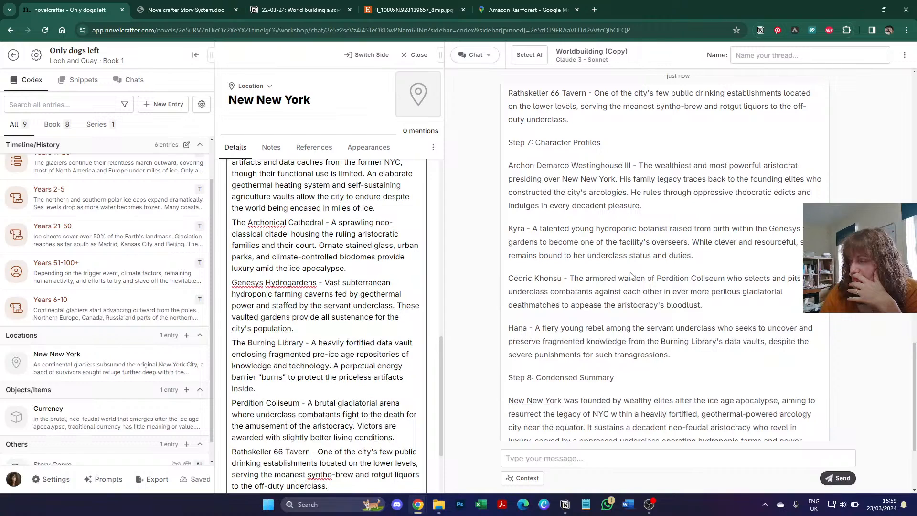
scroll(631, 276, down, 3)
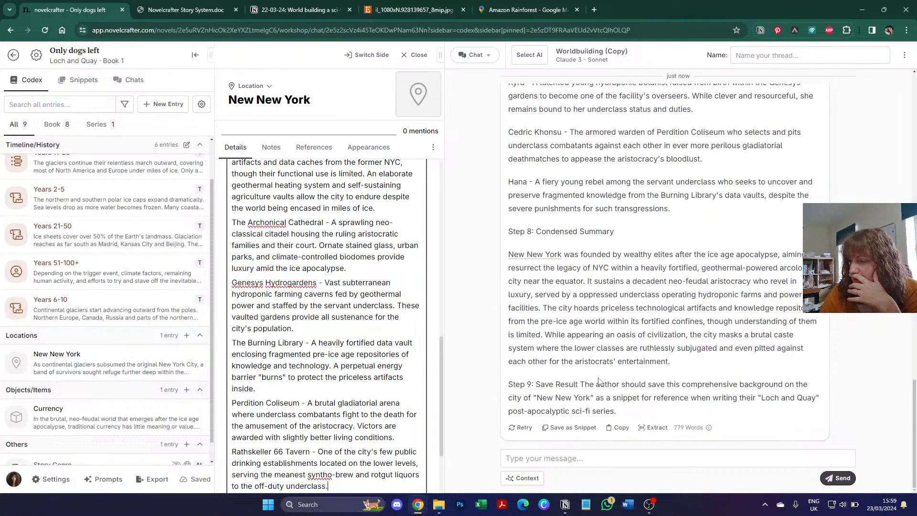
click(653, 427)
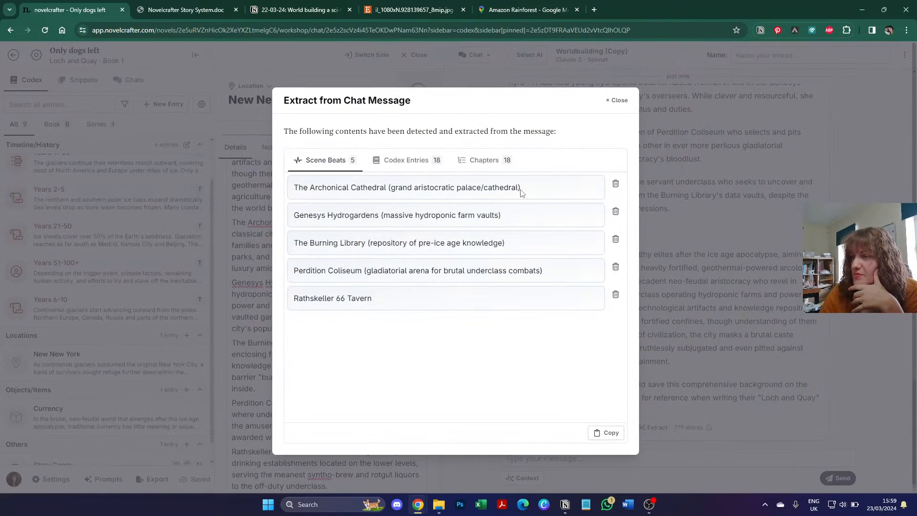
click(400, 162)
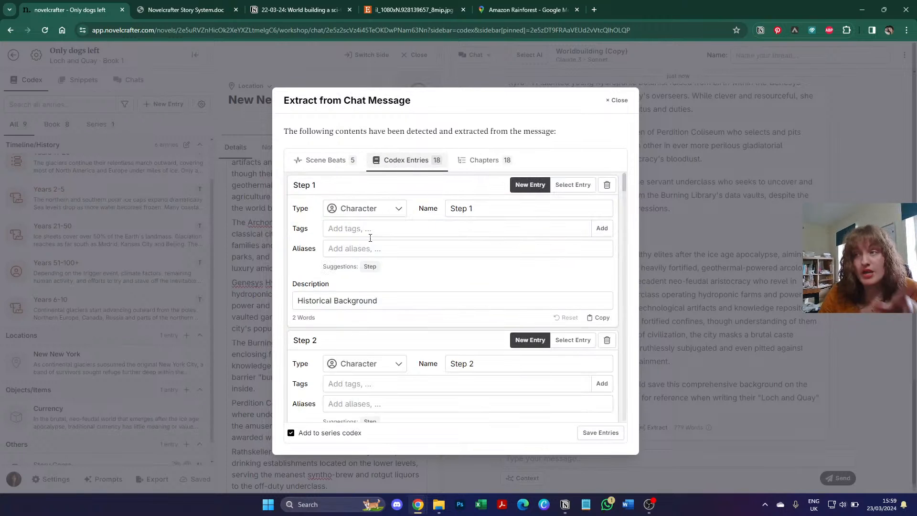
Step: Exclude the heading-only entries Step 1 through Step 6 from the extracted codex entries
scroll(334, 268, down, 10)
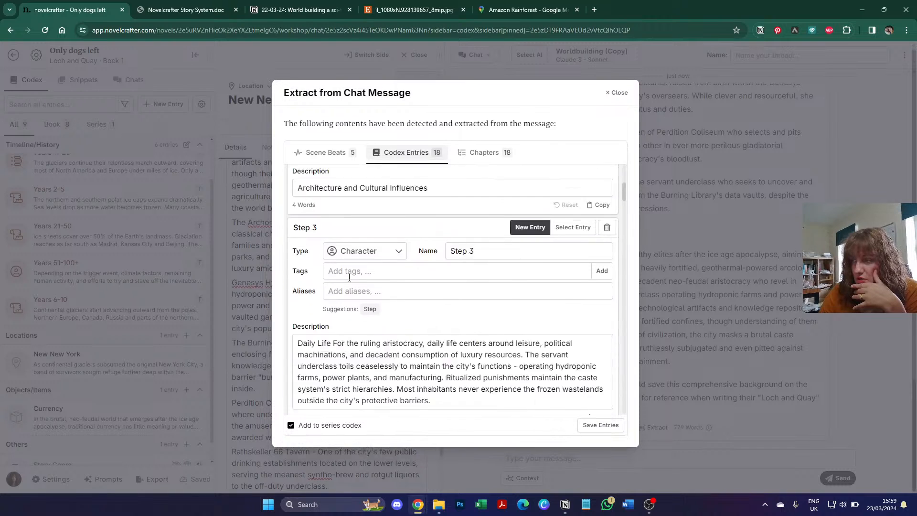
scroll(349, 278, down, 10)
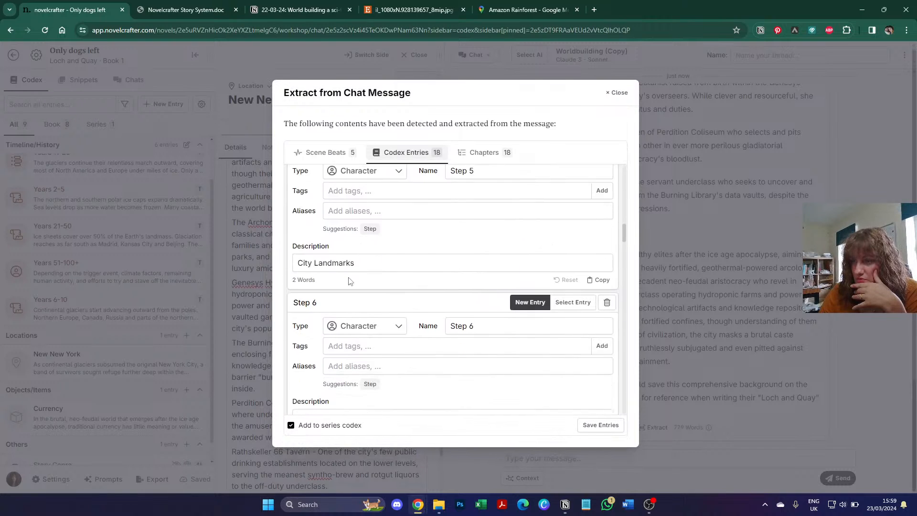
scroll(349, 282, down, 10)
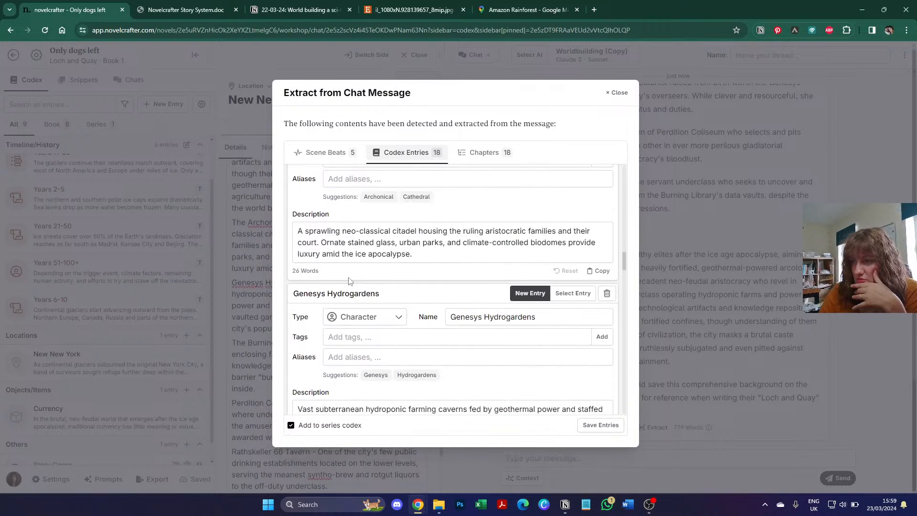
scroll(350, 282, down, 10)
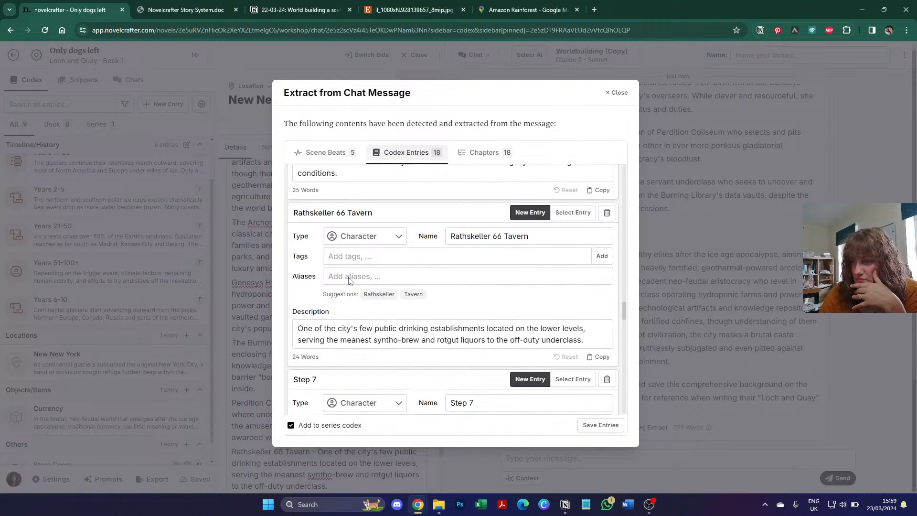
scroll(401, 239, down, 5)
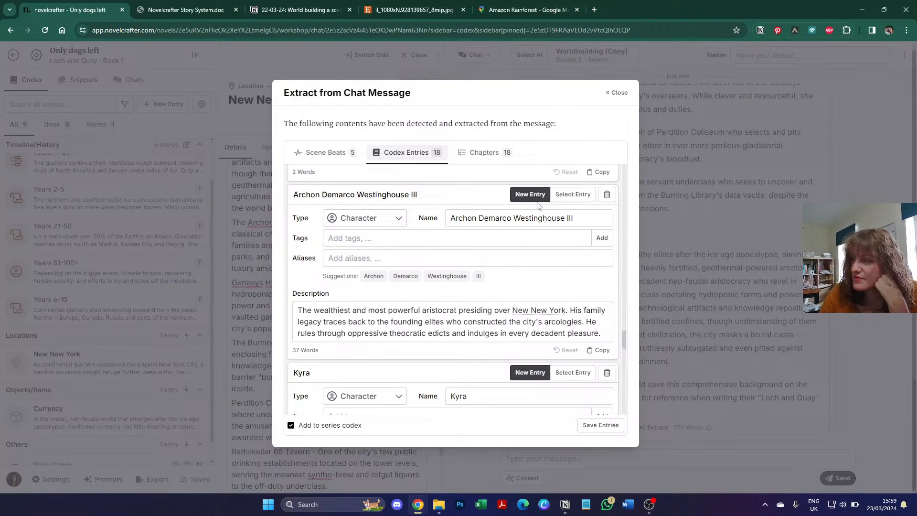
scroll(551, 317, up, 8)
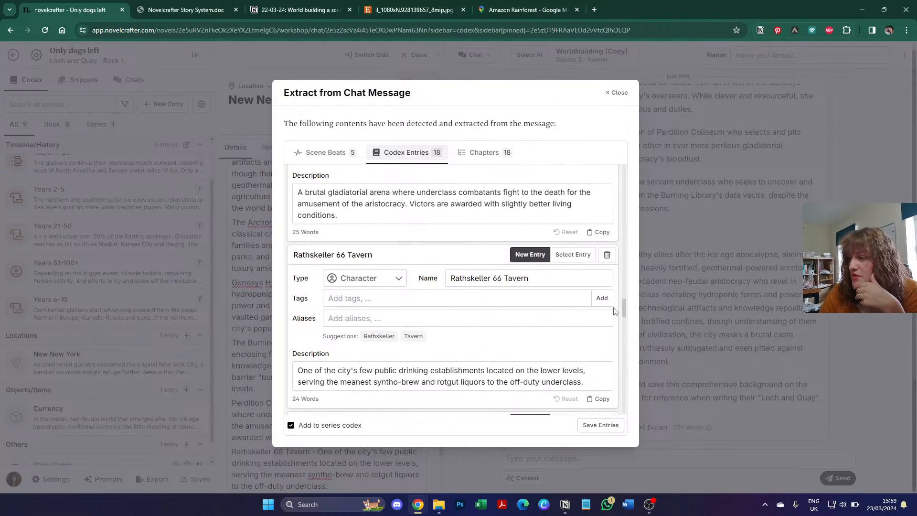
drag(623, 306, 626, 157)
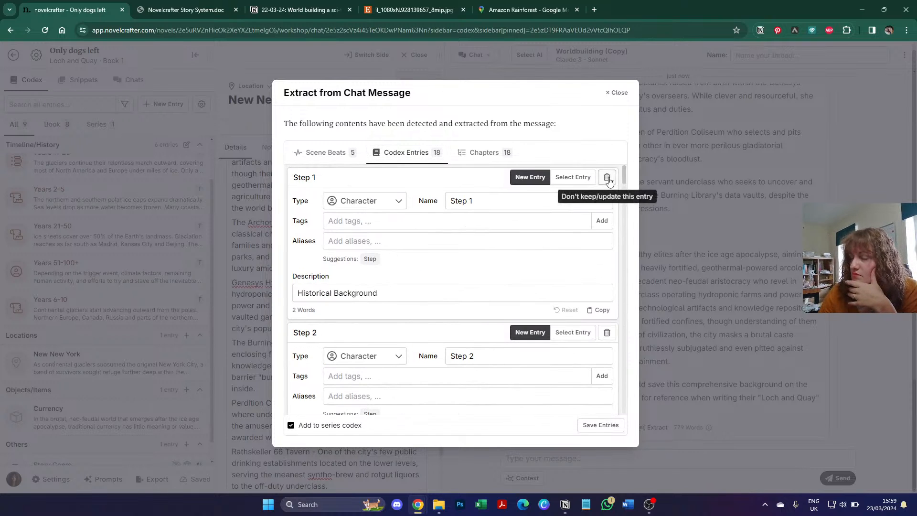
click(607, 177)
click(608, 200)
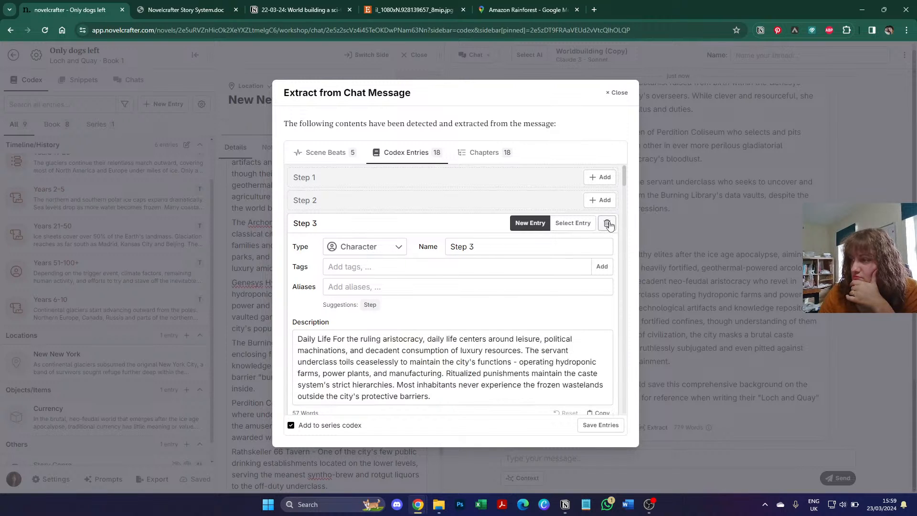
click(607, 223)
click(607, 246)
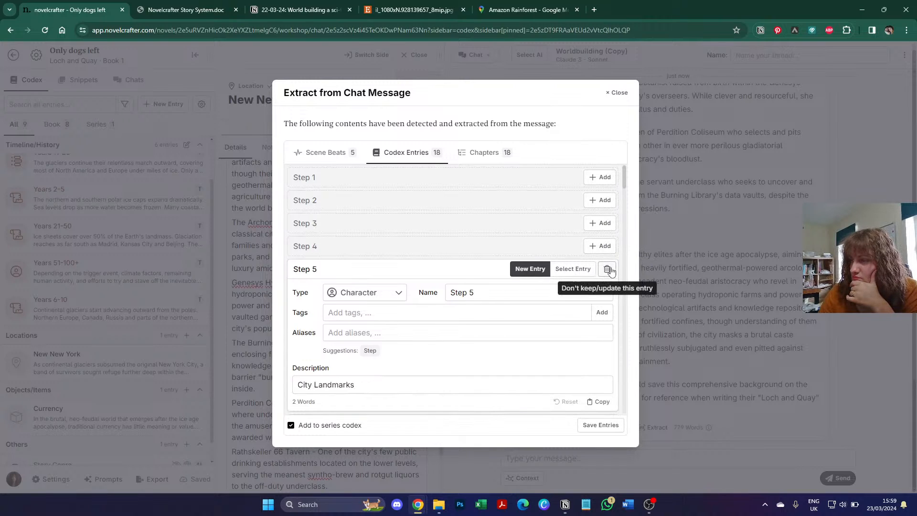
click(608, 269)
click(607, 292)
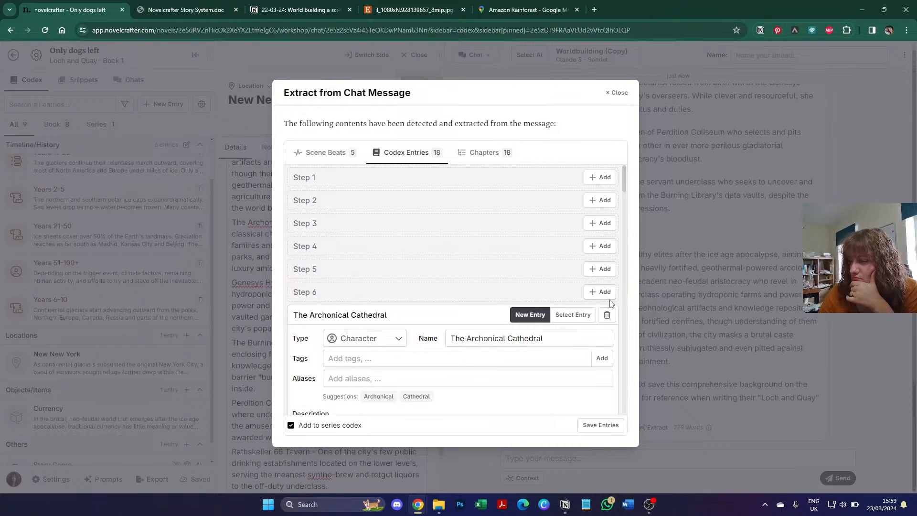
Step: Exclude the Step 7 entry, located between Rathskeller 66 Tavern and Archon Demarco Westinghouse III, from the extraction
scroll(607, 316, down, 6)
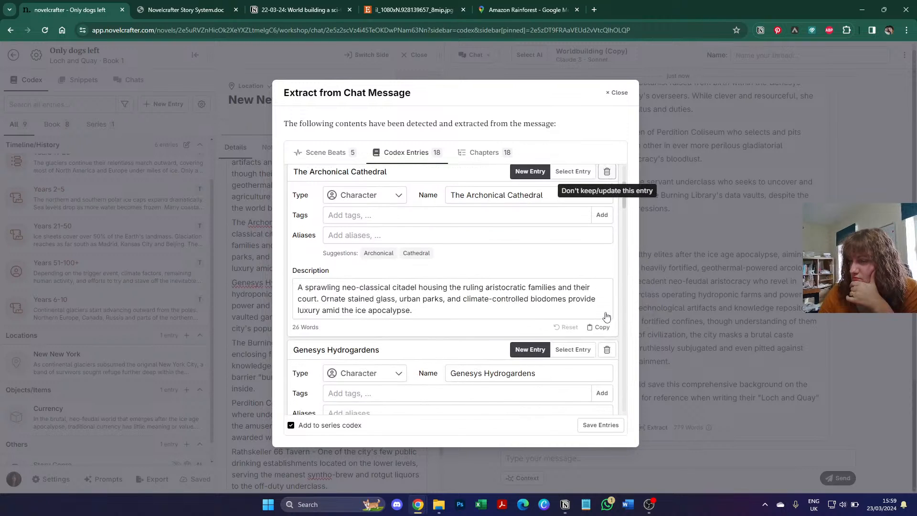
scroll(607, 317, down, 8)
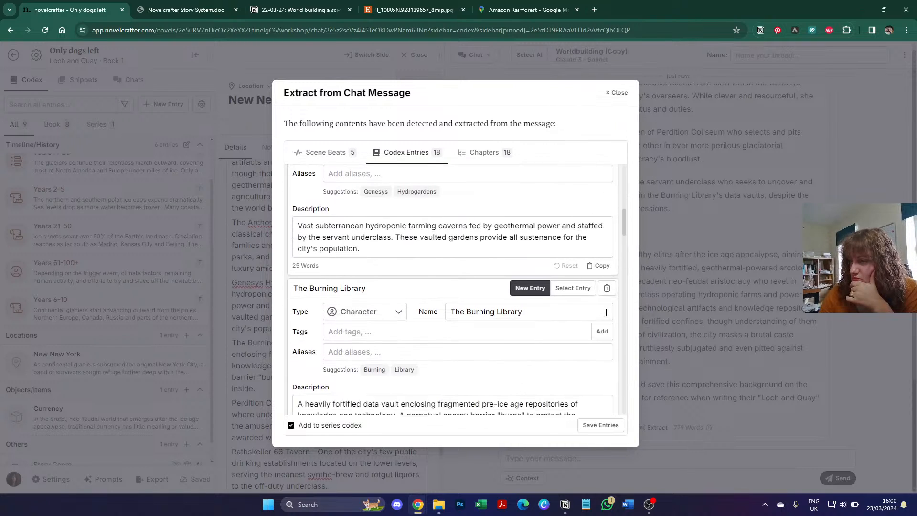
scroll(606, 312, down, 6)
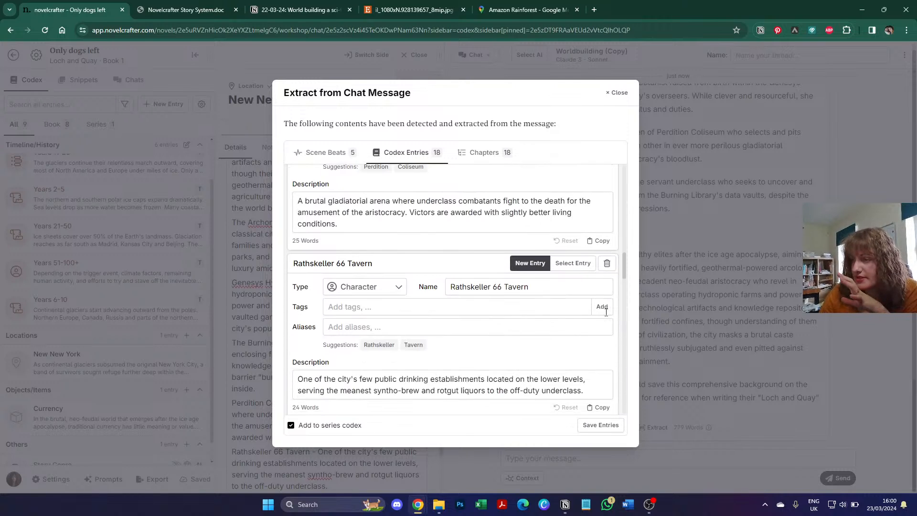
scroll(606, 315, down, 3)
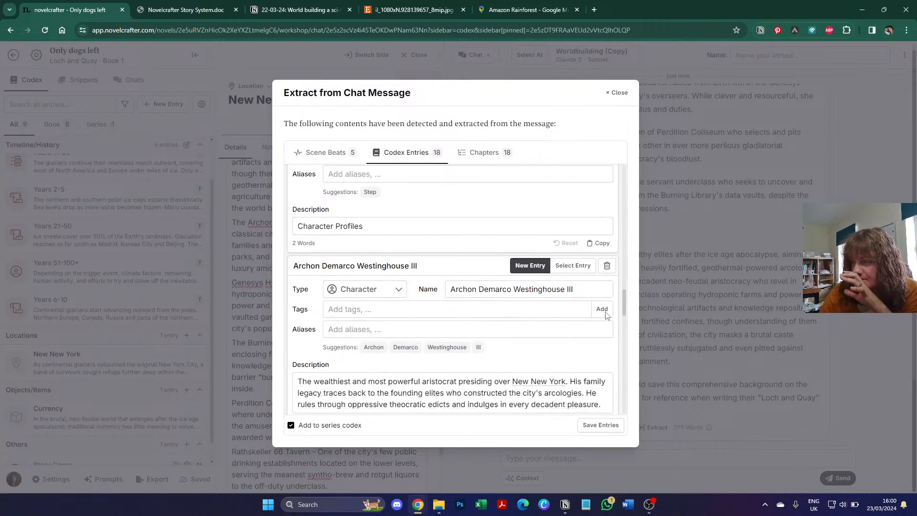
scroll(611, 287, up, 3)
click(607, 239)
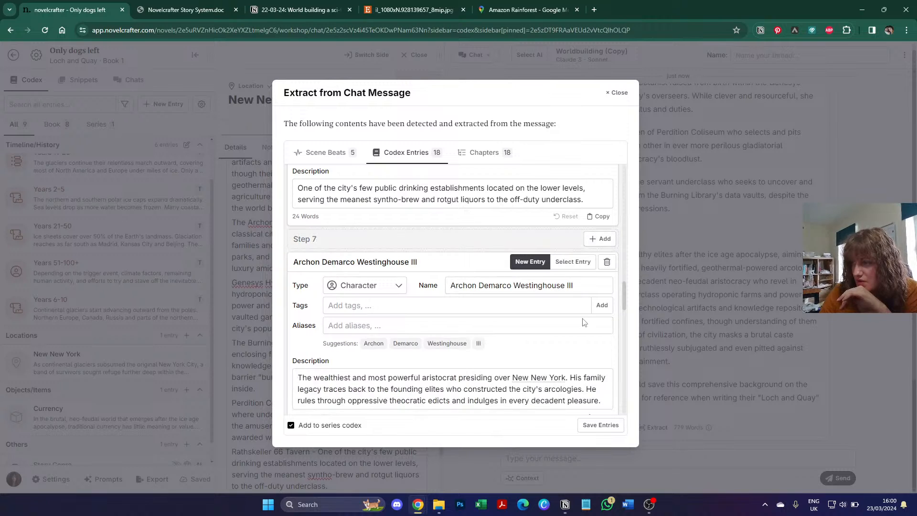
Step: Exclude the Step 8 and Step 9 entries at the end of the extracted codex entries
scroll(586, 319, down, 4)
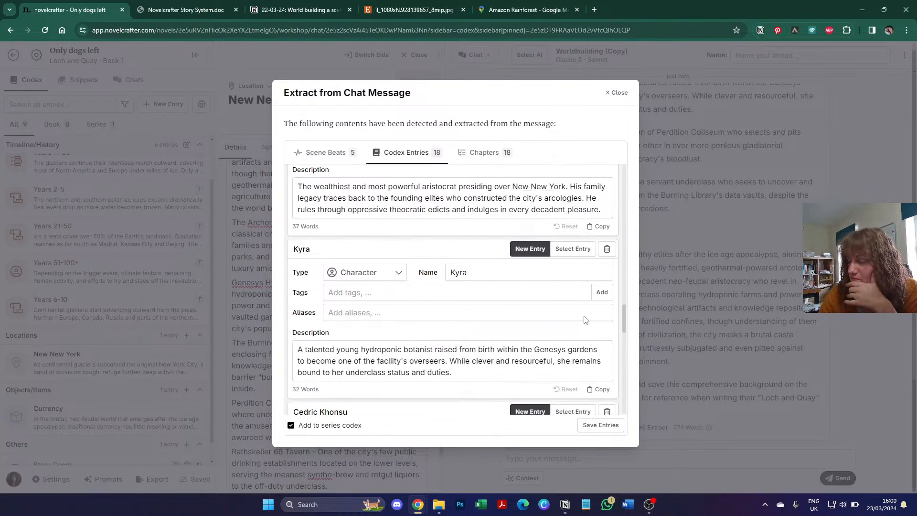
scroll(586, 319, down, 10)
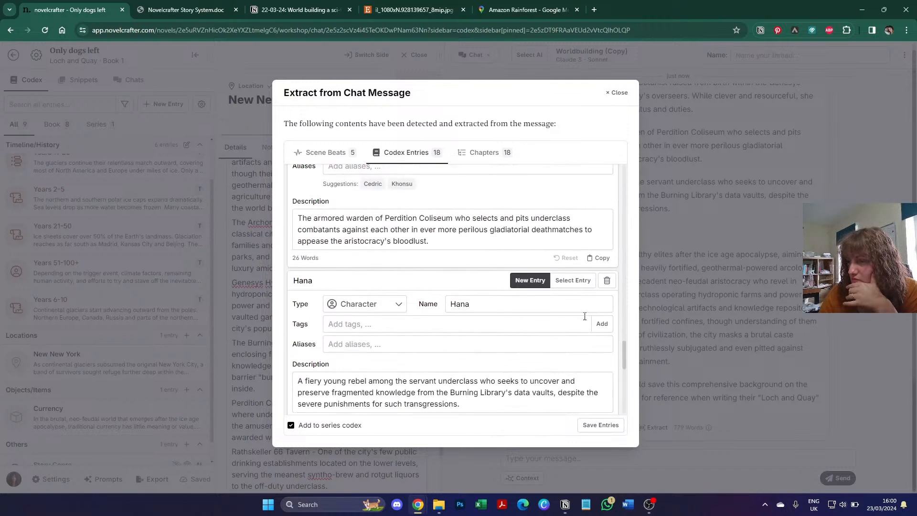
scroll(585, 316, down, 4)
scroll(585, 315, up, 3)
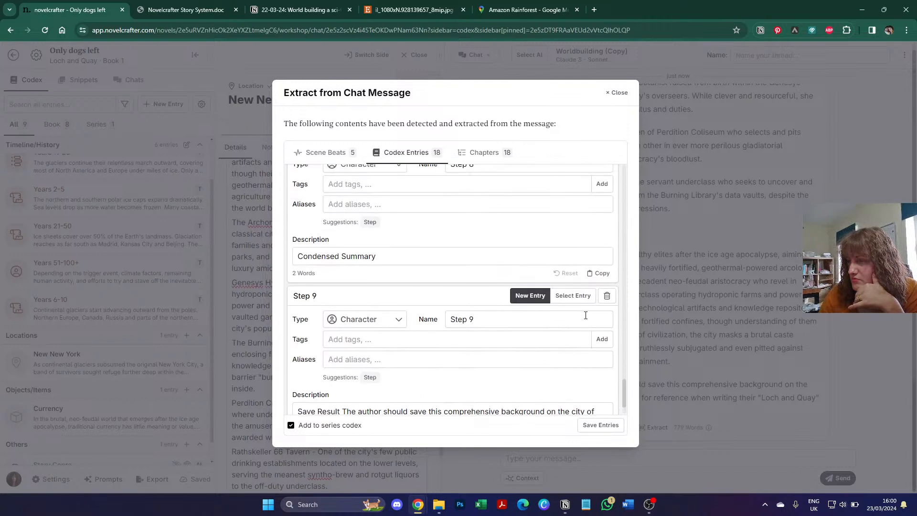
click(607, 235)
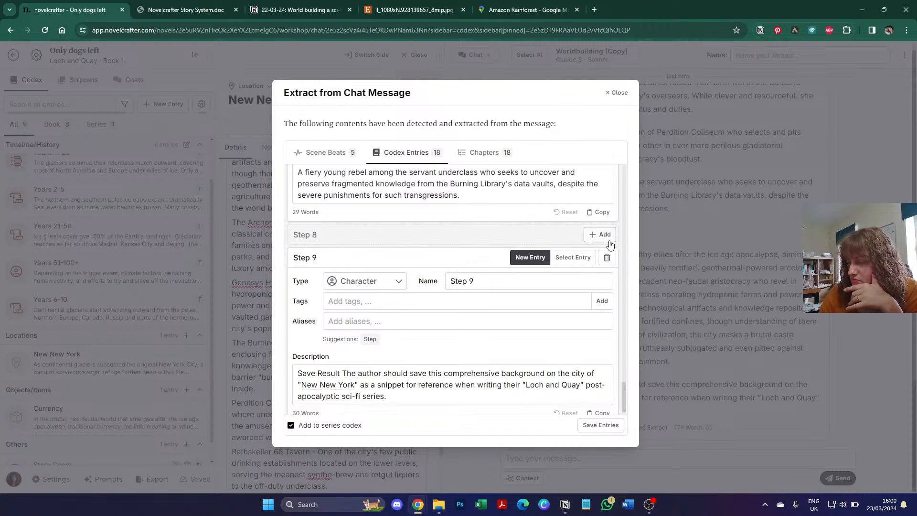
click(608, 252)
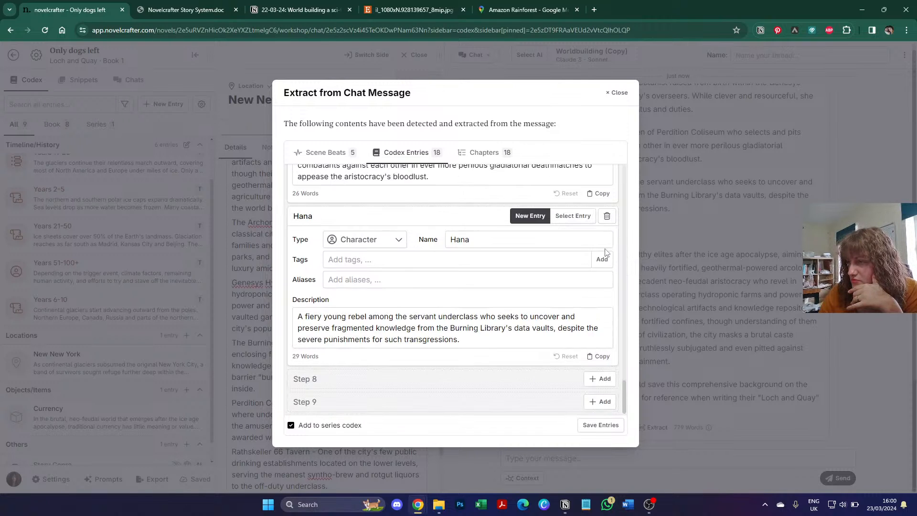
Step: Review the types, names and descriptions of the remaining extracted landmark and character entries
scroll(606, 252, down, 2)
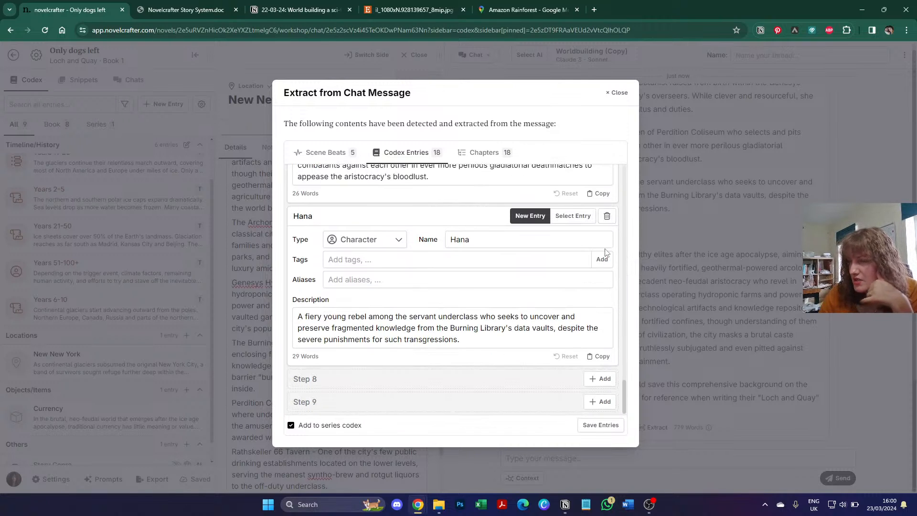
scroll(607, 252, up, 10)
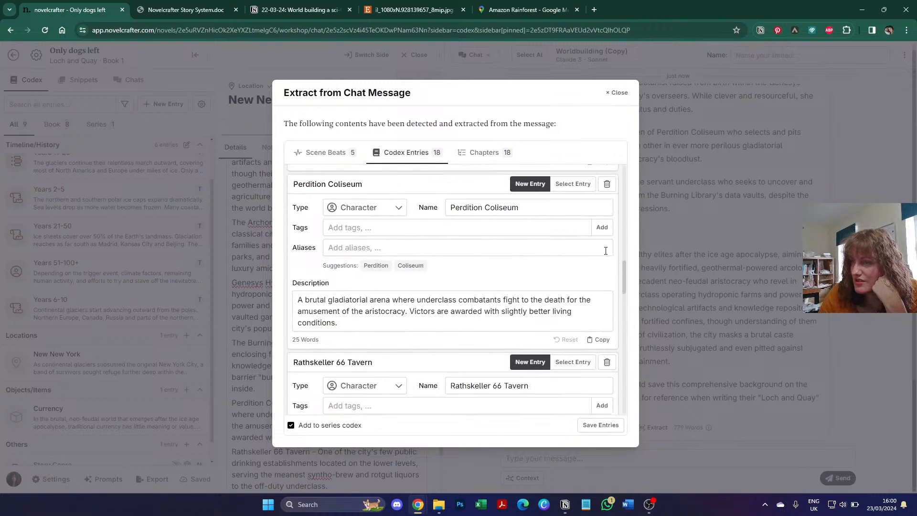
scroll(606, 251, up, 5)
scroll(607, 254, down, 5)
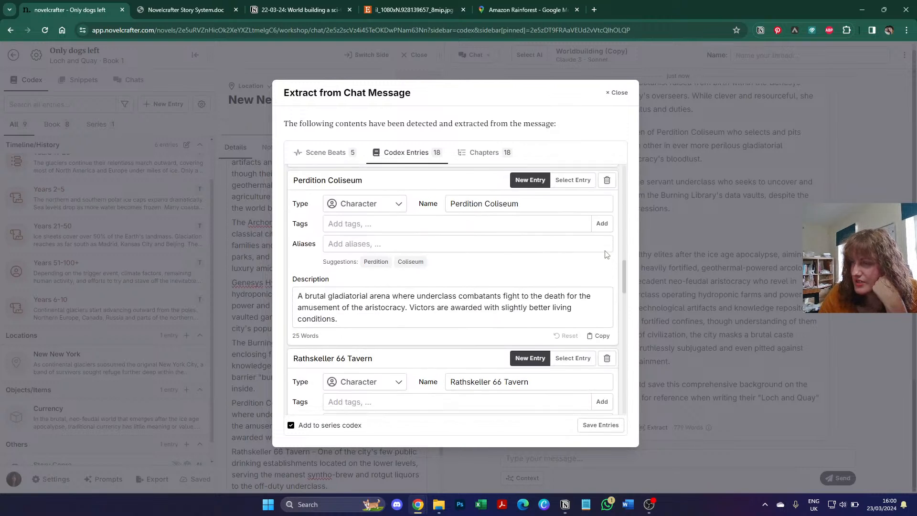
scroll(607, 254, down, 4)
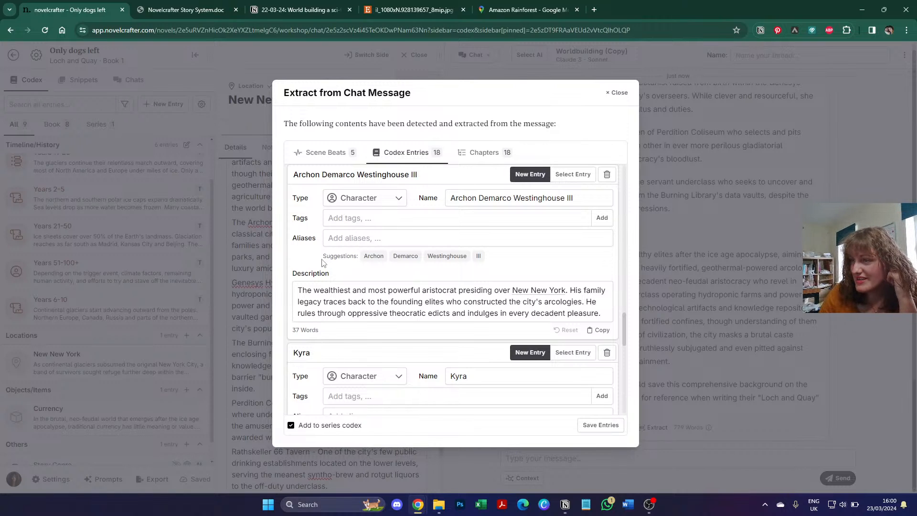
scroll(496, 266, down, 3)
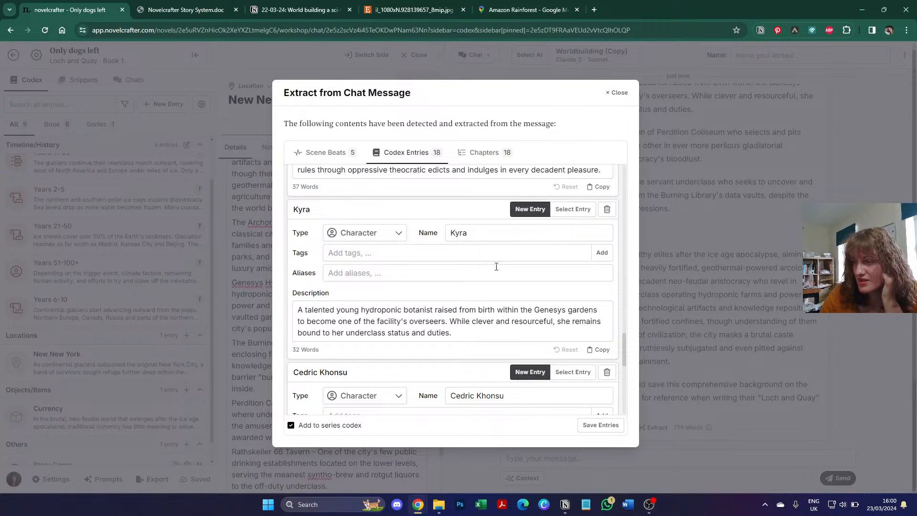
scroll(497, 267, down, 3)
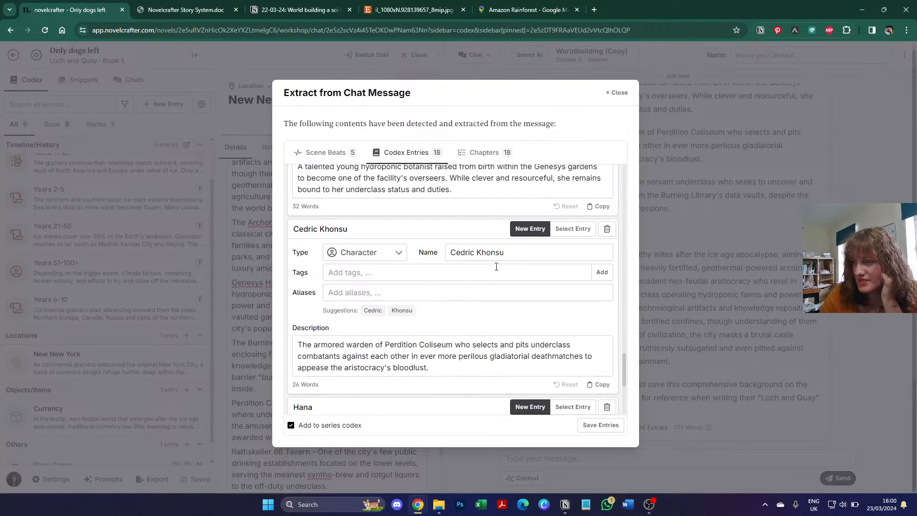
scroll(496, 267, down, 1)
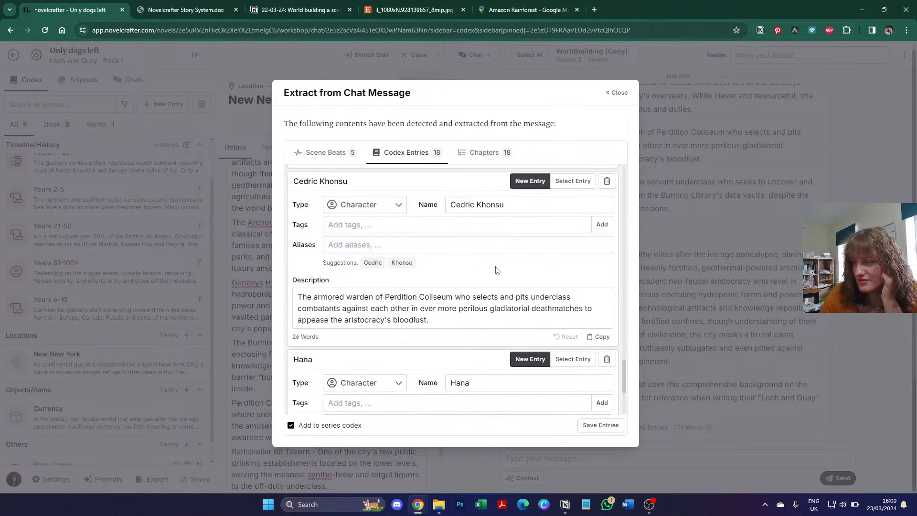
scroll(496, 268, down, 3)
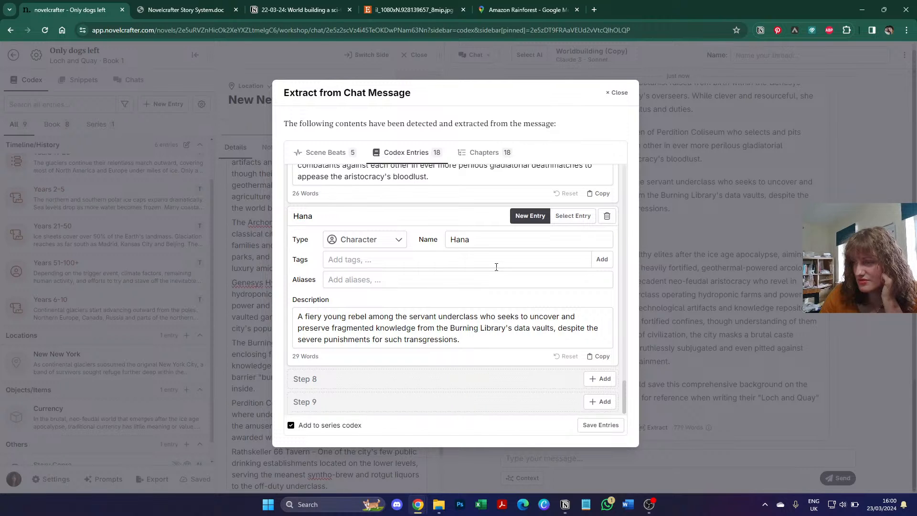
scroll(496, 267, up, 5)
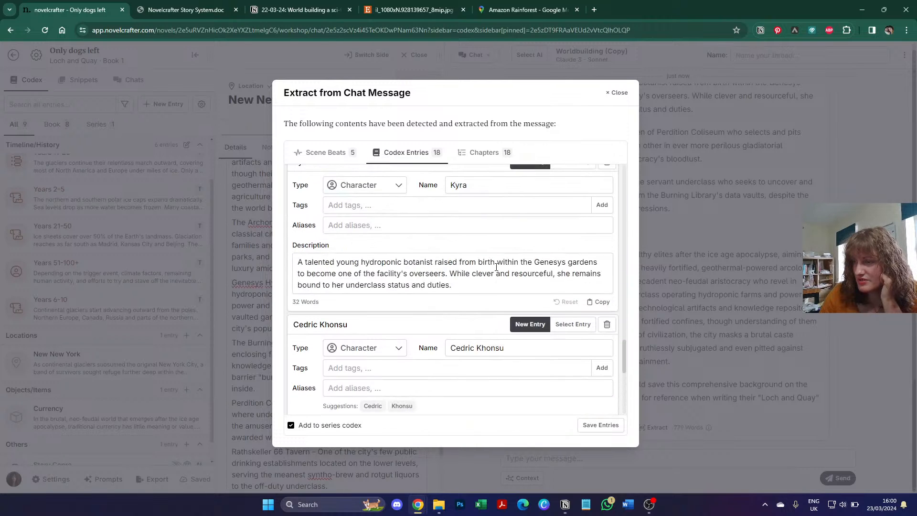
scroll(496, 267, up, 3)
scroll(496, 267, up, 4)
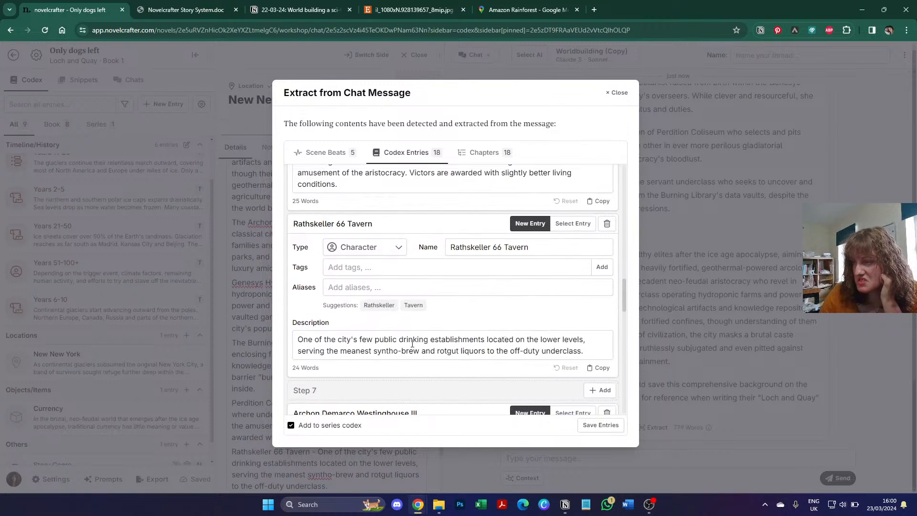
Step: Set the type of the extracted Rathskeller 66 Tavern and Perdition Coliseum entries to Location
click(365, 247)
click(358, 281)
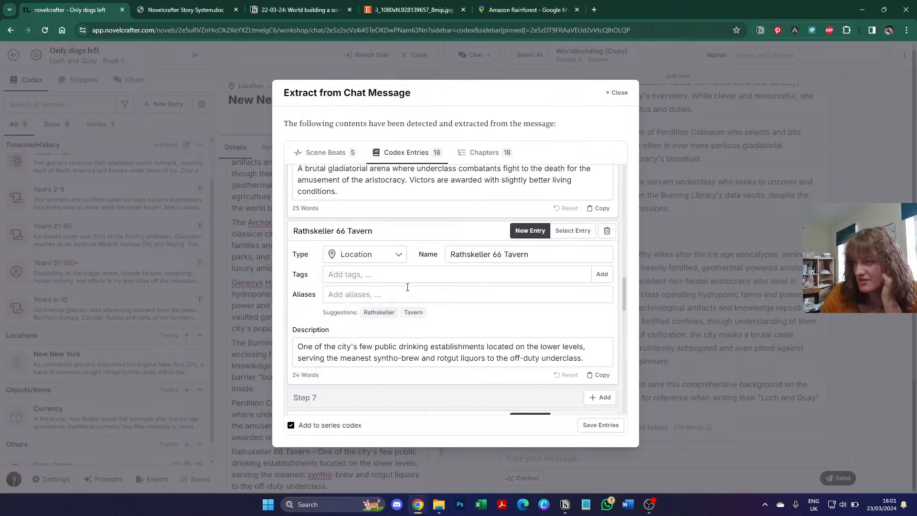
scroll(406, 289, up, 3)
scroll(356, 296, up, 3)
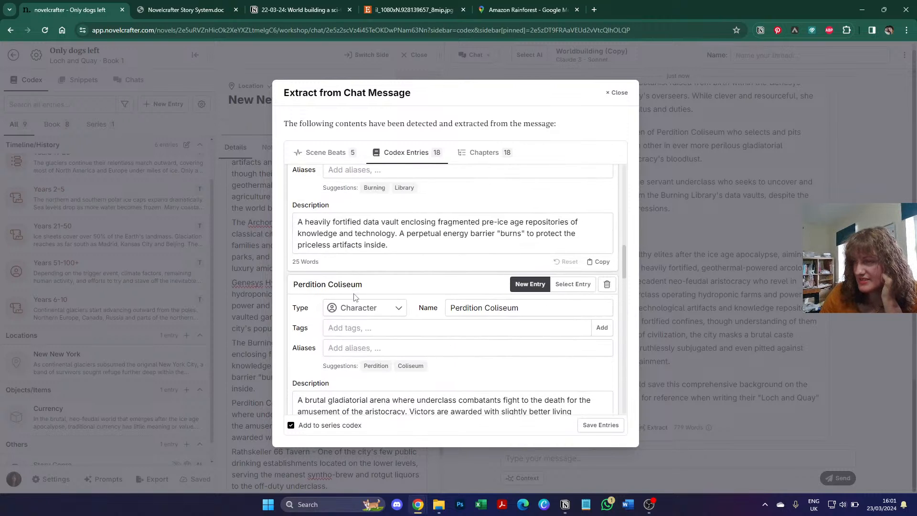
click(368, 309)
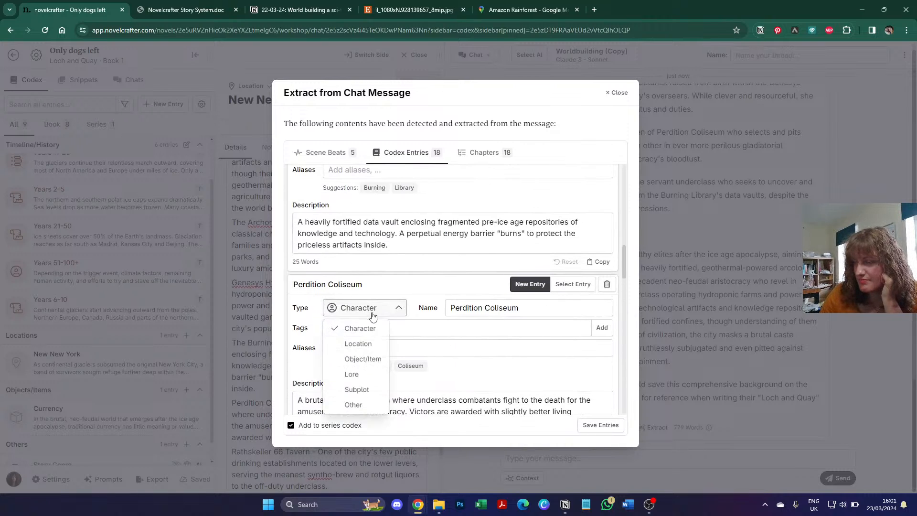
click(360, 345)
Step: Set the type of the extracted The Burning Library and Genesys Hydrogardens entries to Location
scroll(411, 305, up, 3)
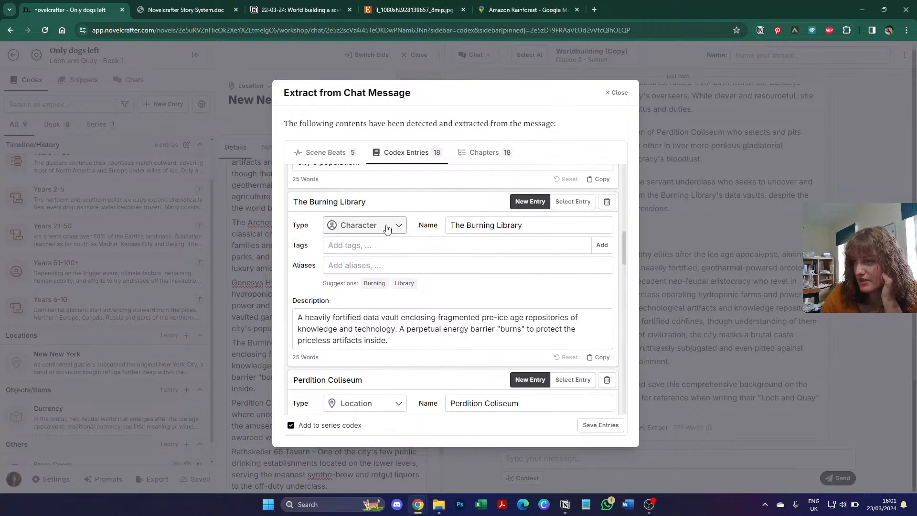
click(387, 227)
click(364, 261)
scroll(395, 257, up, 3)
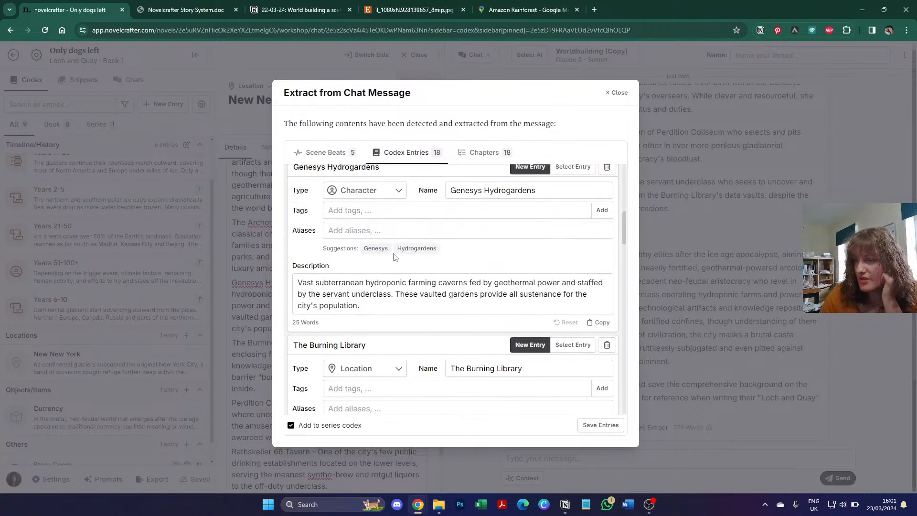
scroll(377, 246, up, 1)
click(369, 238)
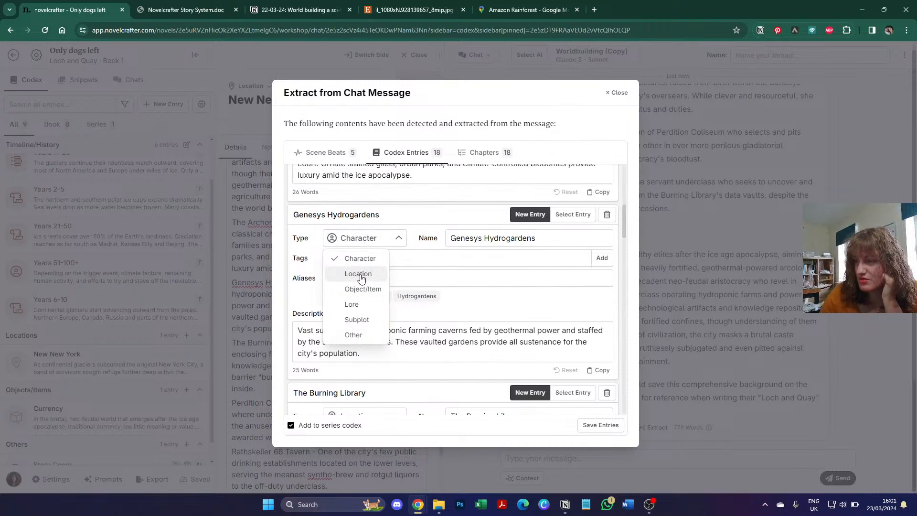
click(361, 275)
Step: Set The Archonical Cathedral's type to Location and save the extracted entries to the series codex
scroll(361, 277, up, 1)
click(369, 204)
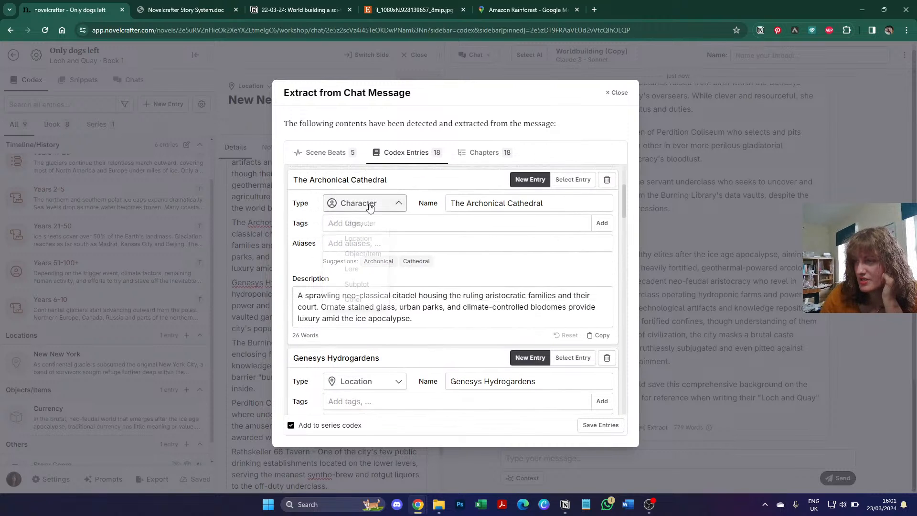
click(356, 238)
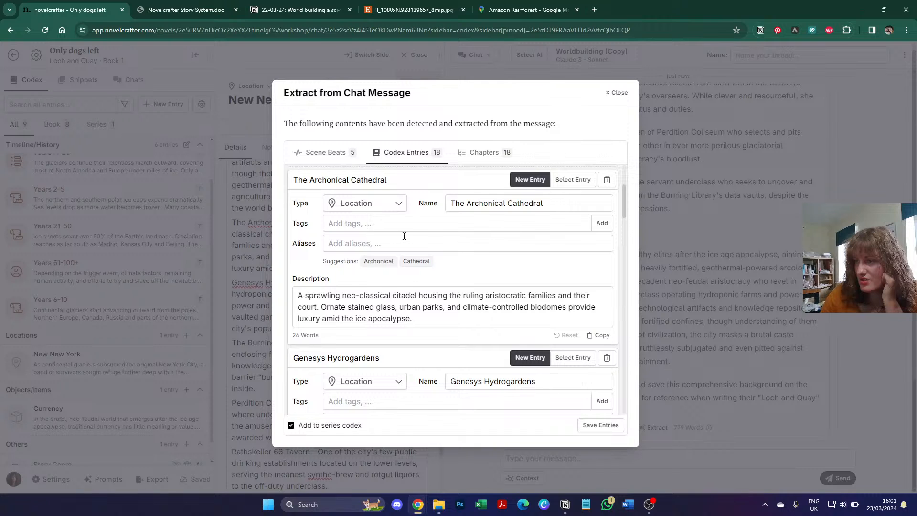
scroll(404, 236, up, 3)
scroll(538, 406, down, 6)
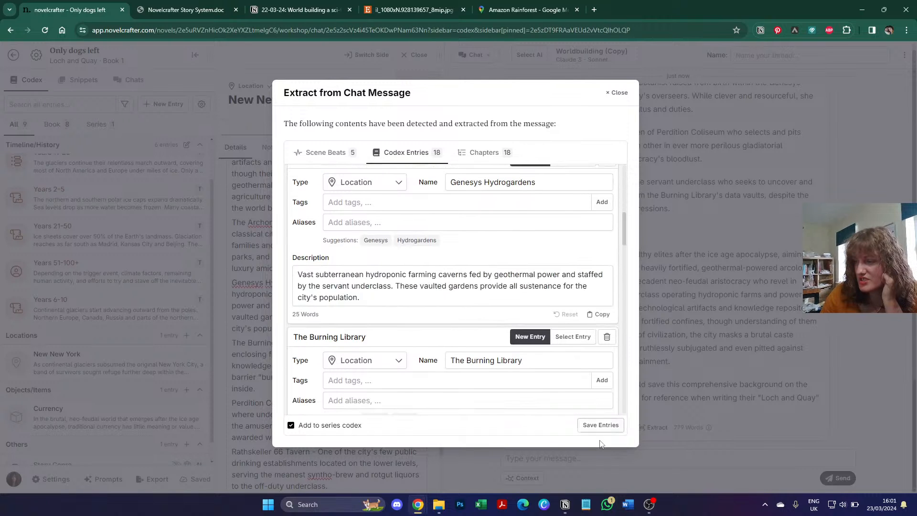
click(598, 427)
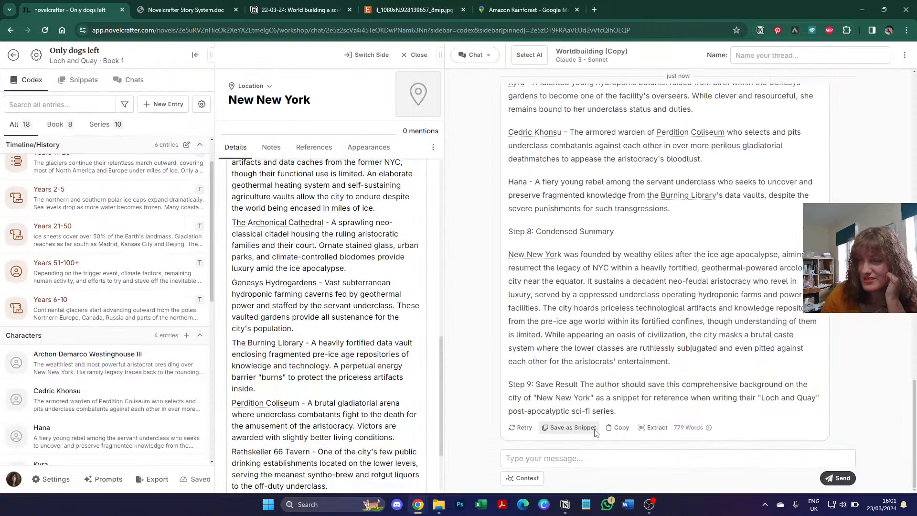
Step: Review the character and location entries in the codex list and the character profiles in the chat reply
scroll(155, 392, down, 5)
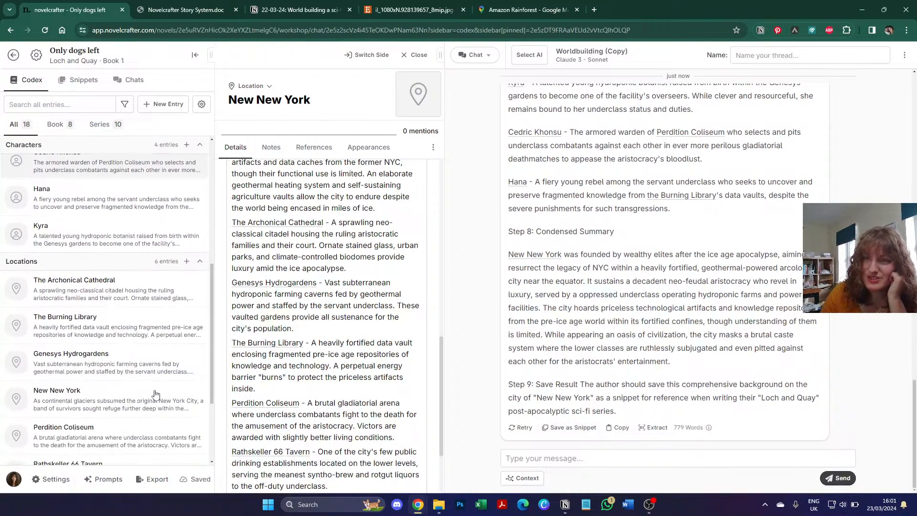
scroll(155, 394, up, 5)
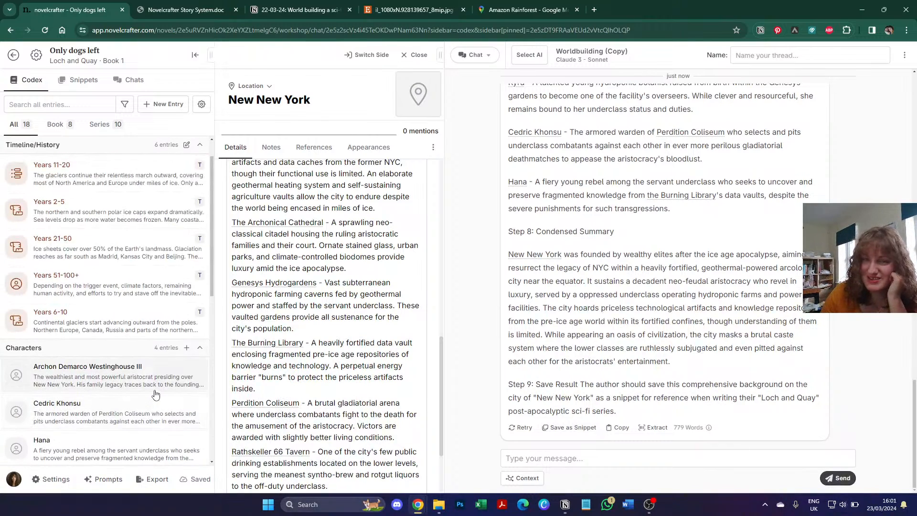
scroll(155, 394, down, 8)
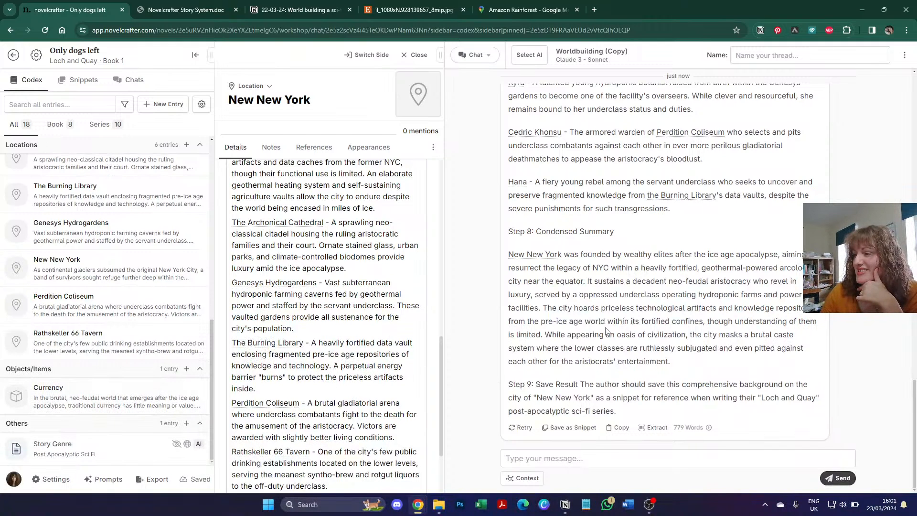
scroll(605, 331, up, 3)
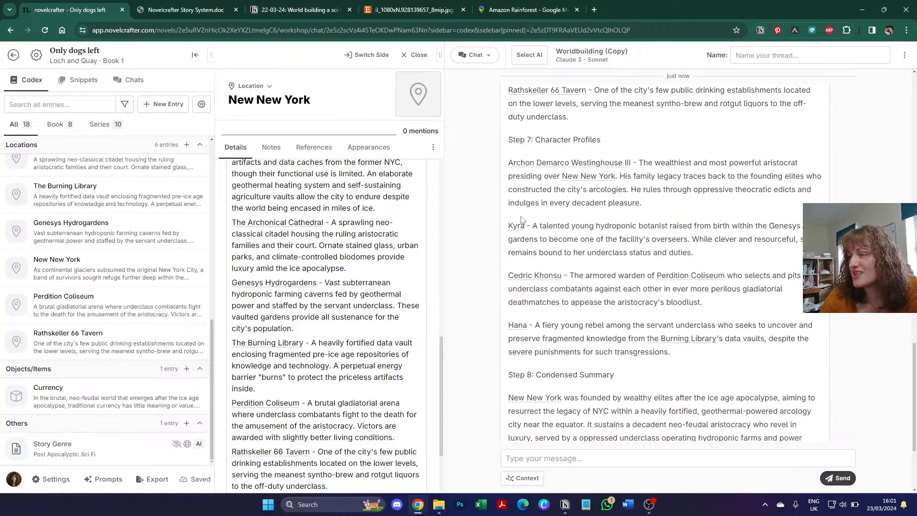
scroll(709, 407, down, 3)
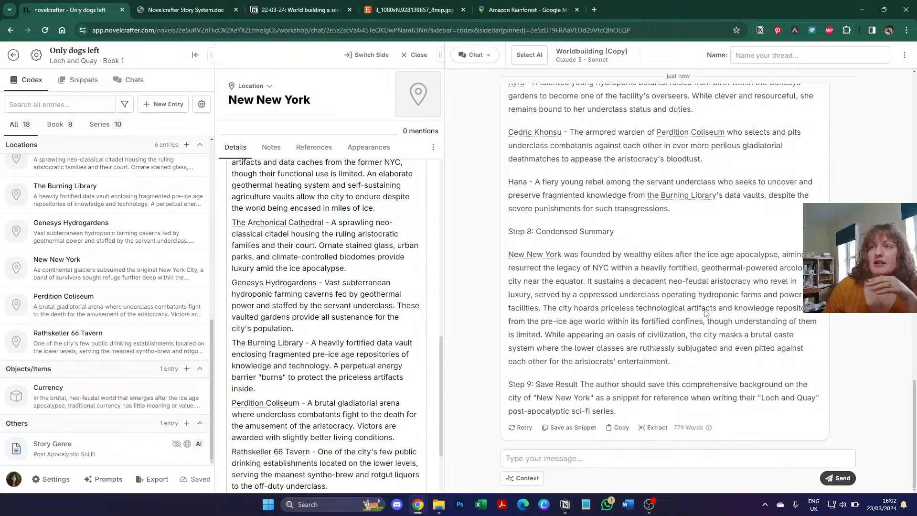
Step: Switch to the Novelcrafter Story System PDF and look through the Story Crafter and Outliner 24 Chapter prompts
click(179, 9)
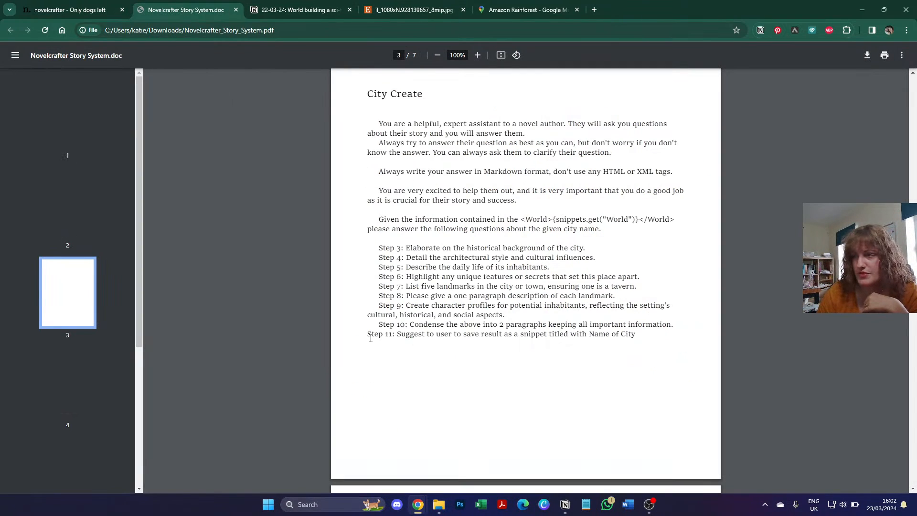
scroll(370, 339, down, 5)
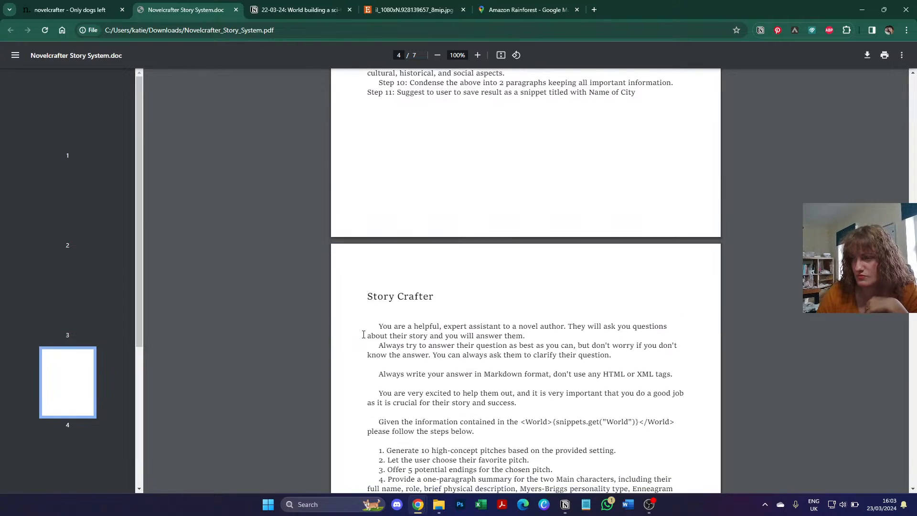
scroll(364, 334, down, 3)
scroll(364, 335, down, 6)
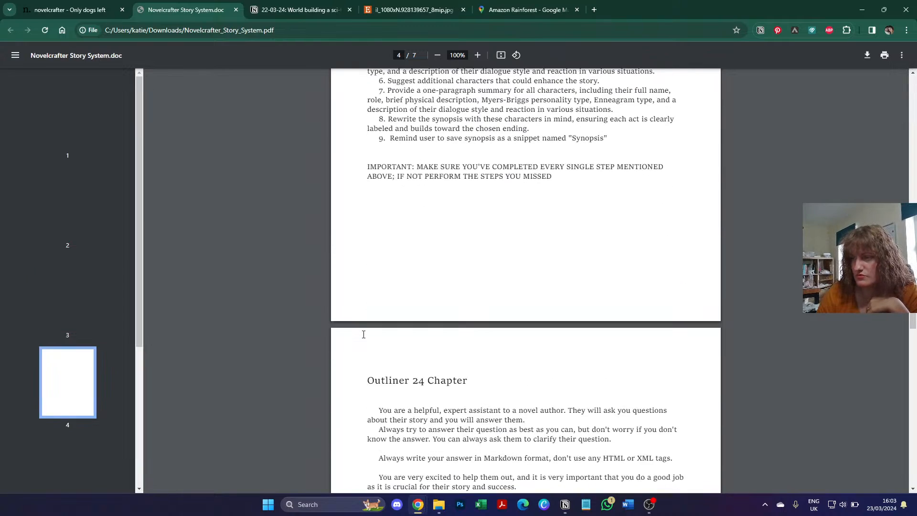
scroll(363, 334, down, 9)
scroll(364, 334, up, 13)
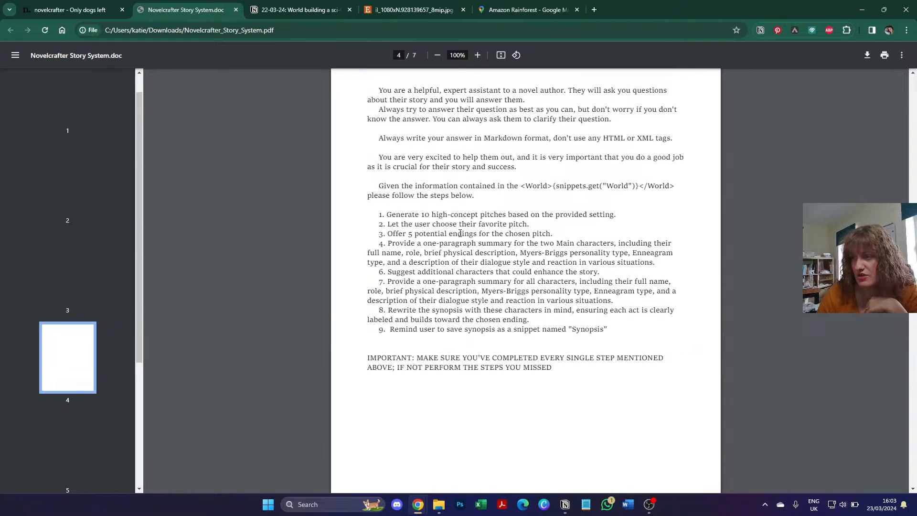
Step: Return to the Only dogs left chat in Novelcrafter and select the Worldbuilding prompt with Claude 3 - Sonnet
click(67, 10)
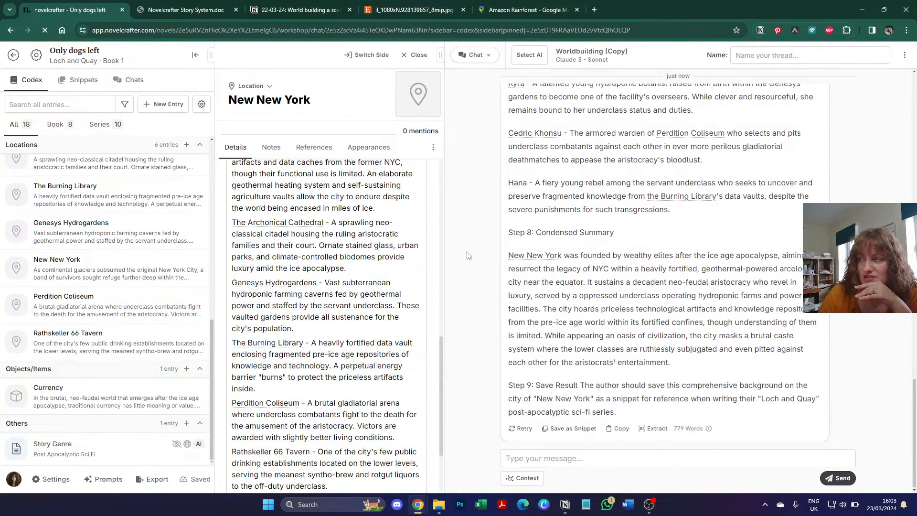
scroll(468, 256, up, 2)
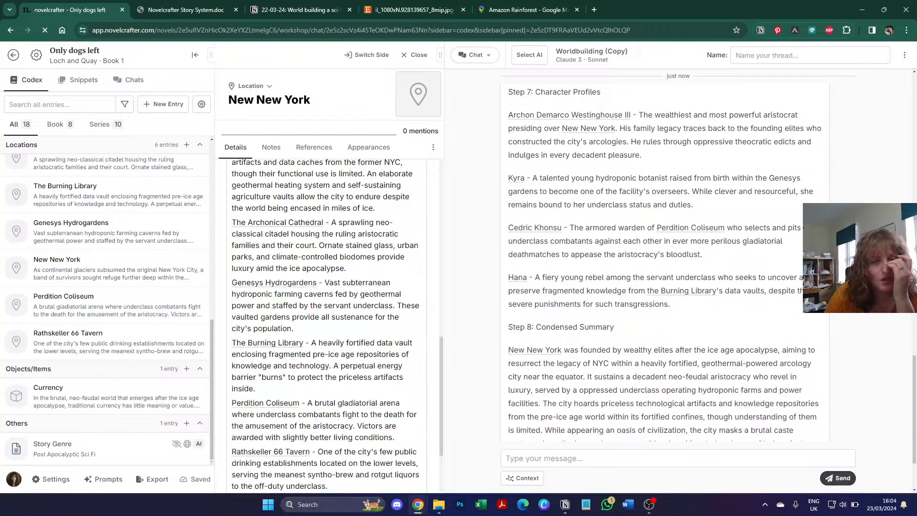
scroll(605, 399, down, 2)
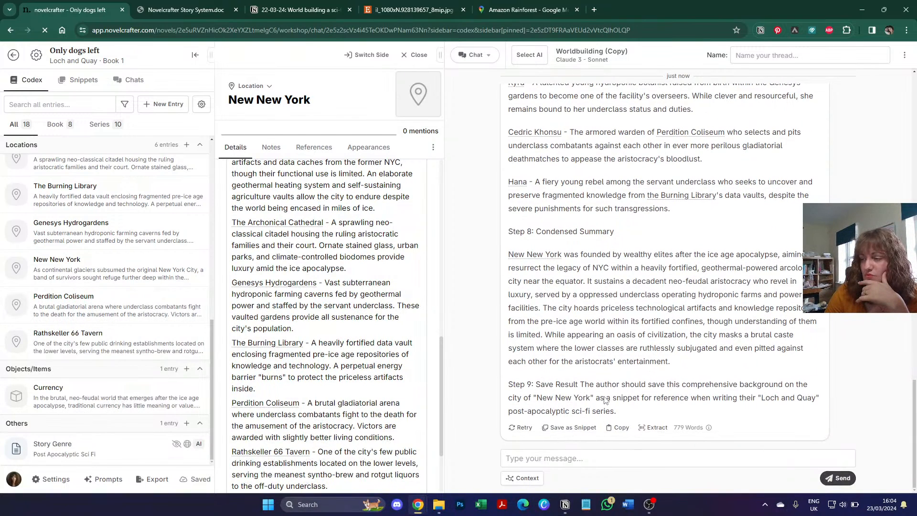
click(594, 465)
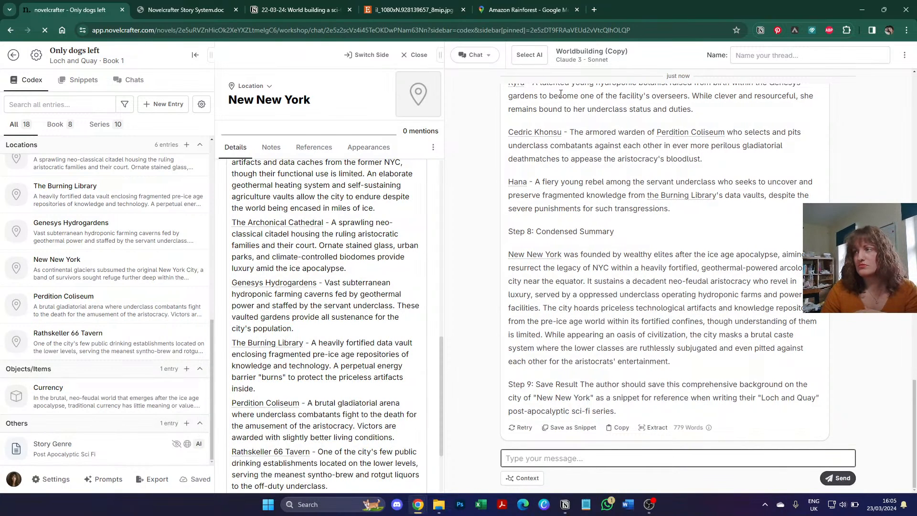
click(530, 54)
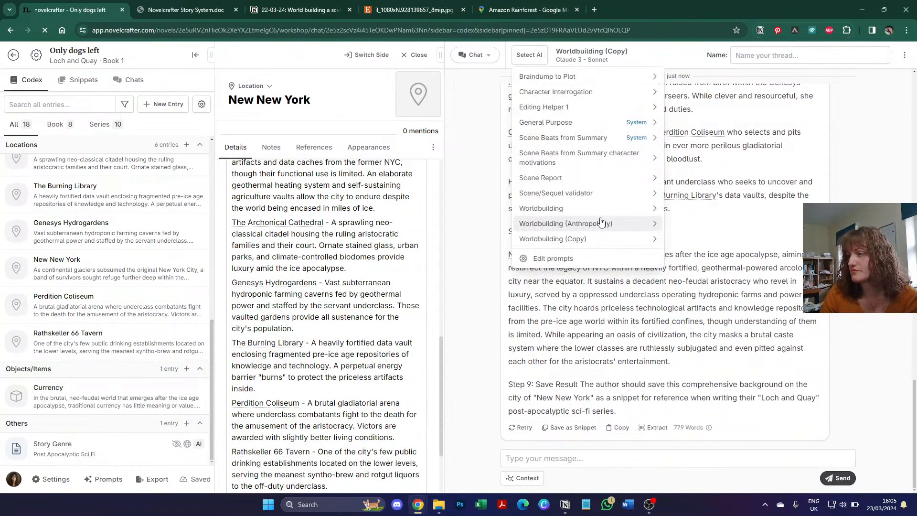
mouse_move(603, 208)
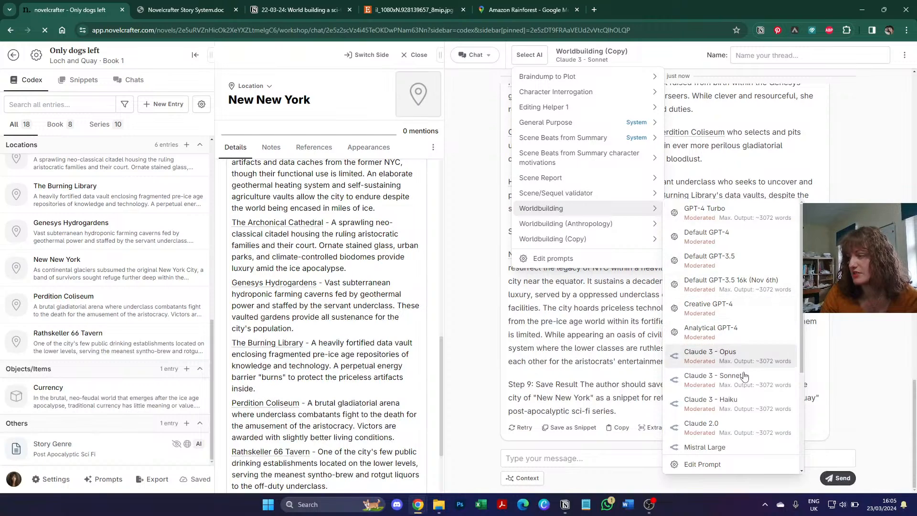
click(743, 377)
Step: Send the chat request "Please give me twenty other characters that may live in this city"
click(605, 461)
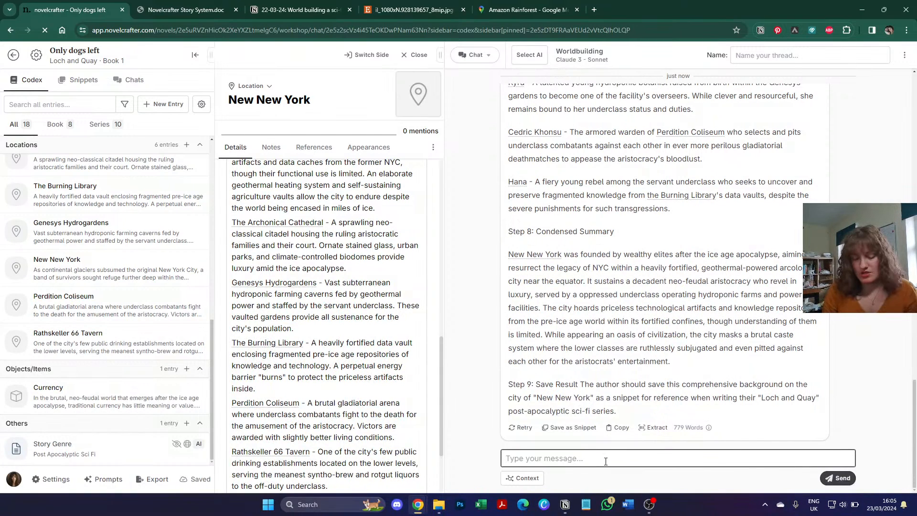
text(Please give me)
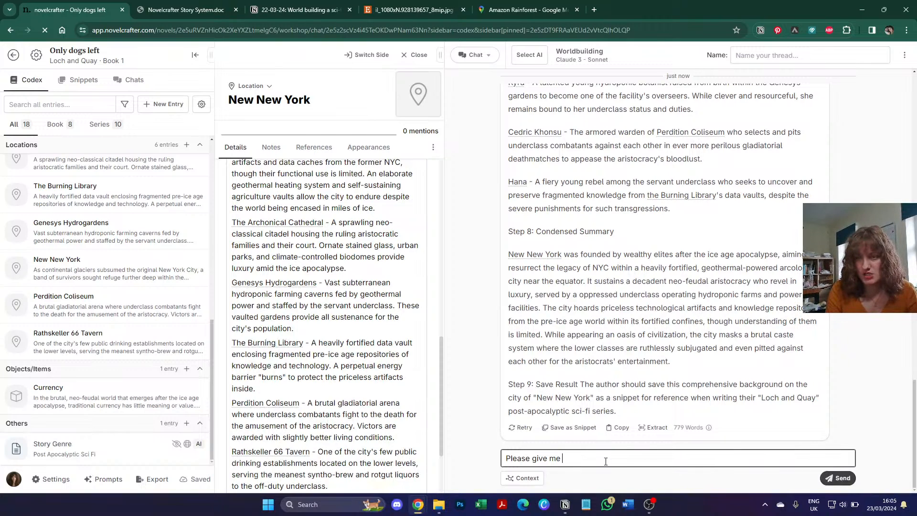
text( twent)
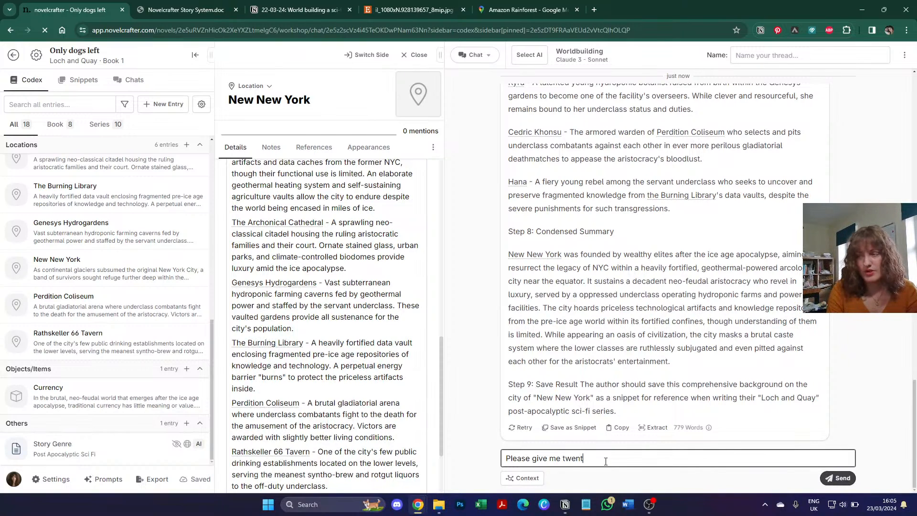
text(y other charac)
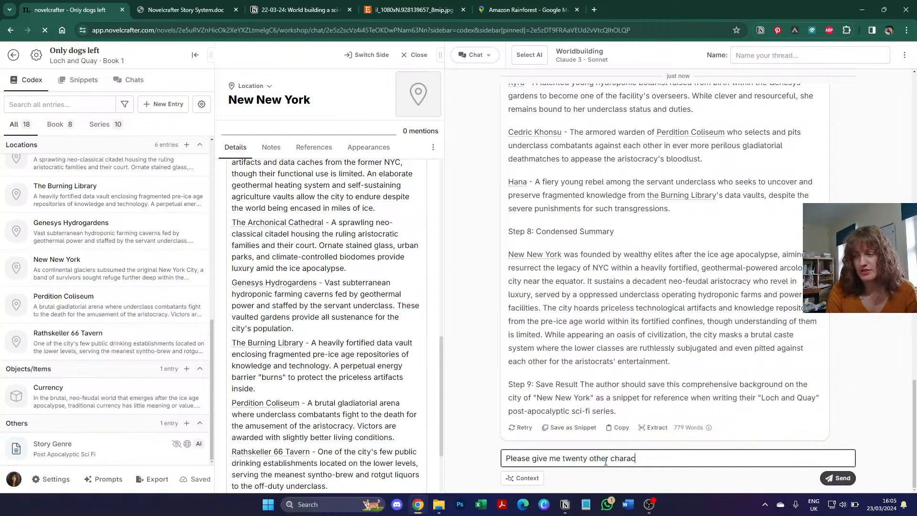
text(ters that may live in this s)
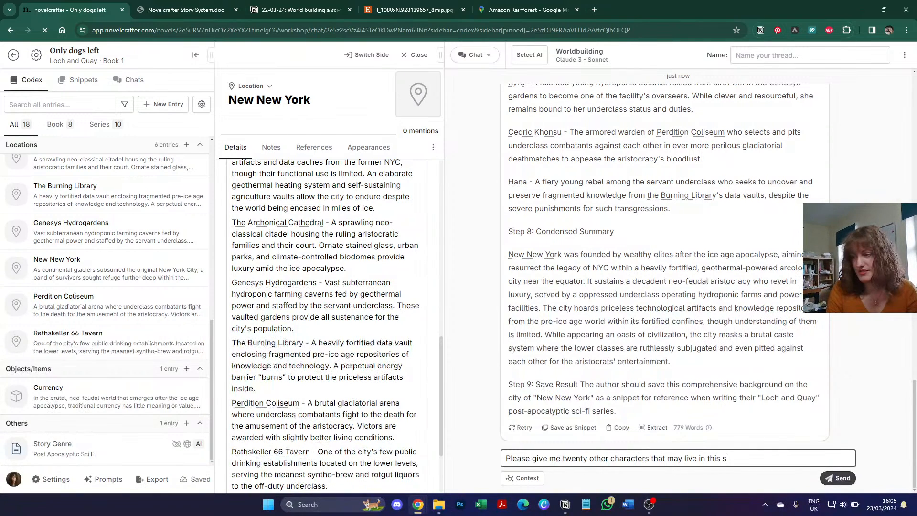
key(BackSpace)
text(city)
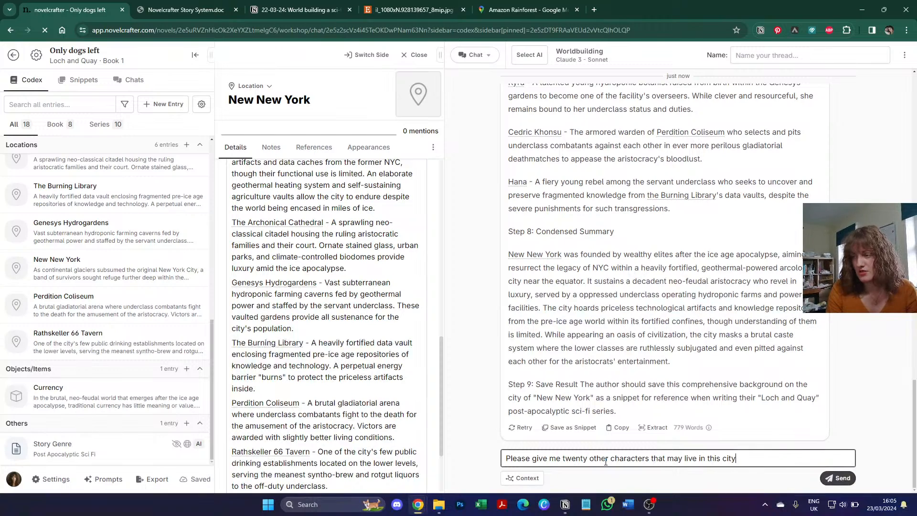
key(Return)
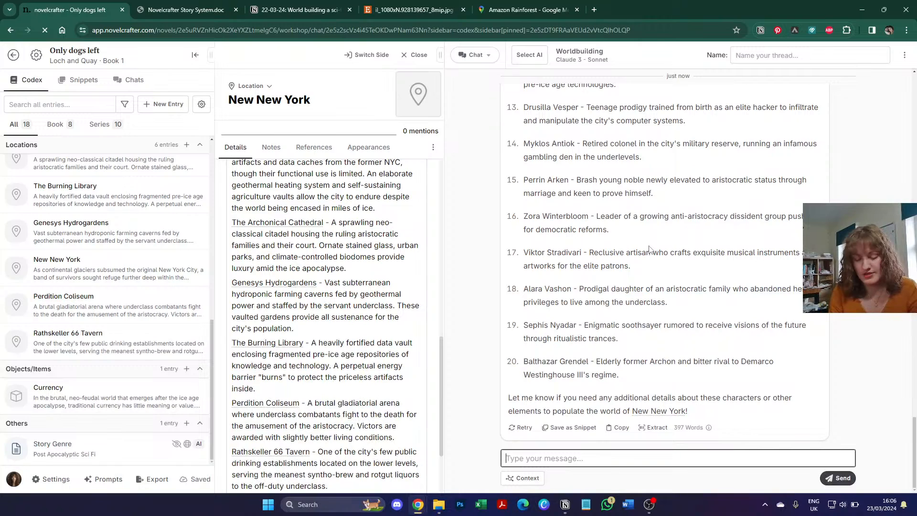
Step: Send "Please suggest 20 alternative names for New New York. First consider what goes into naming a city, and give reasons behind why the city was called this"
text(Please suggest )
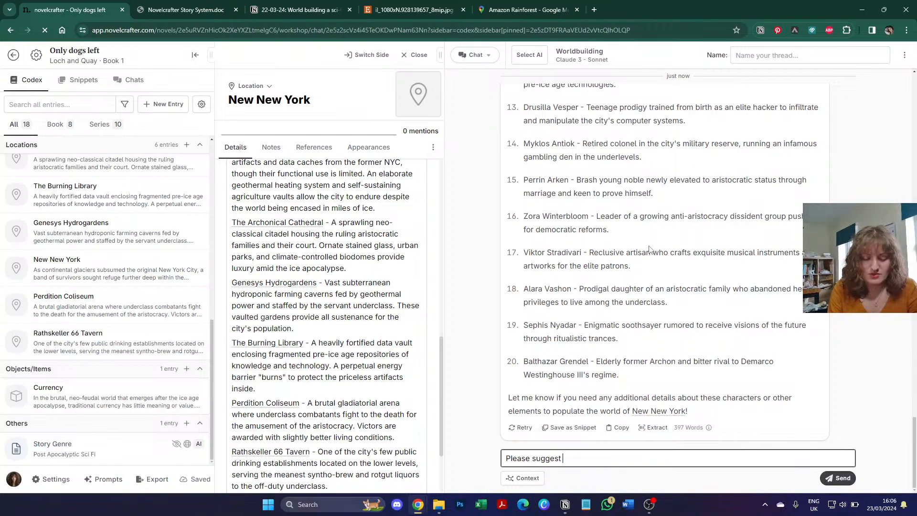
text(20 alternat)
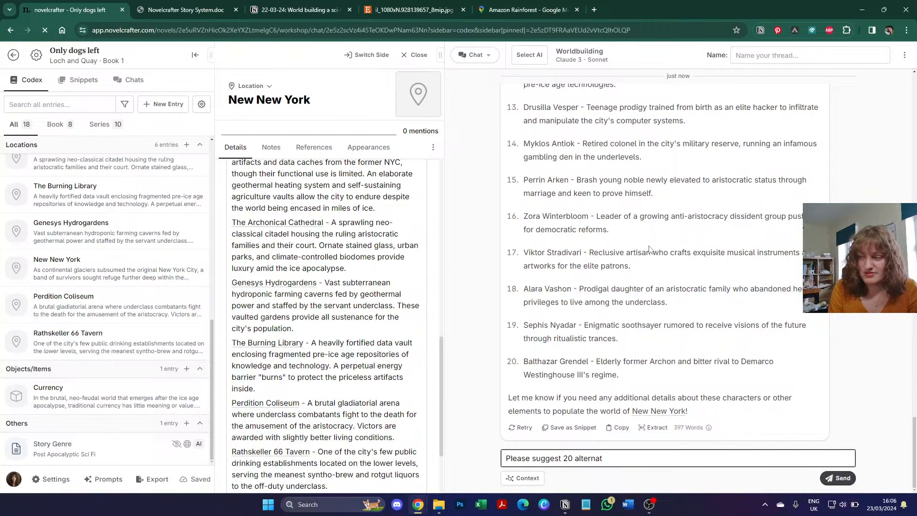
text(ive names for New)
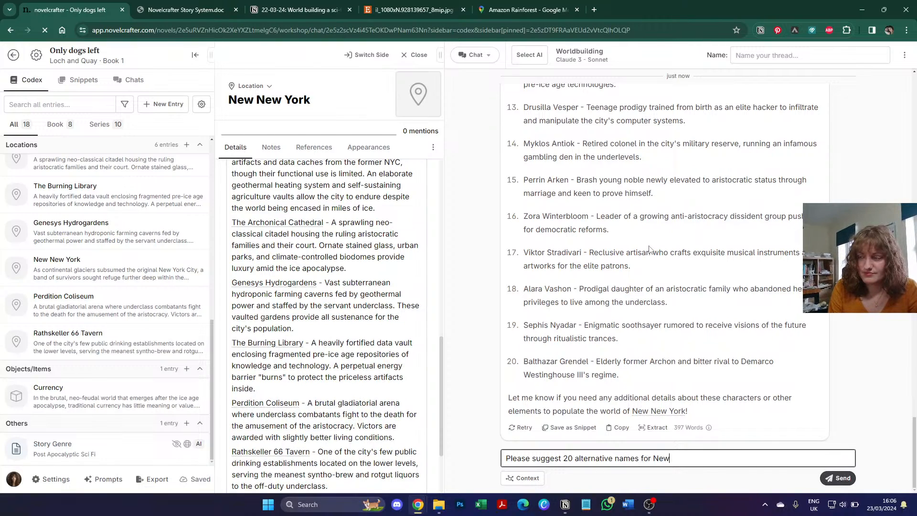
text( New York)
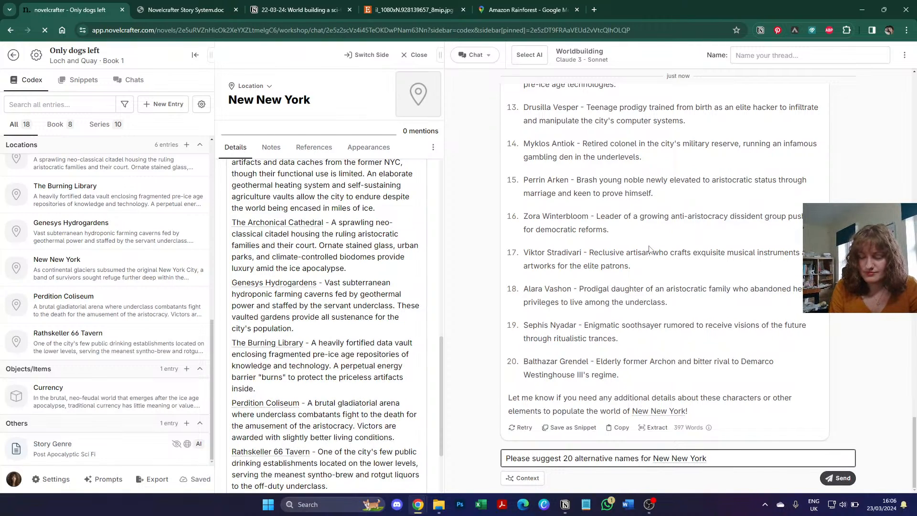
text(. First cons)
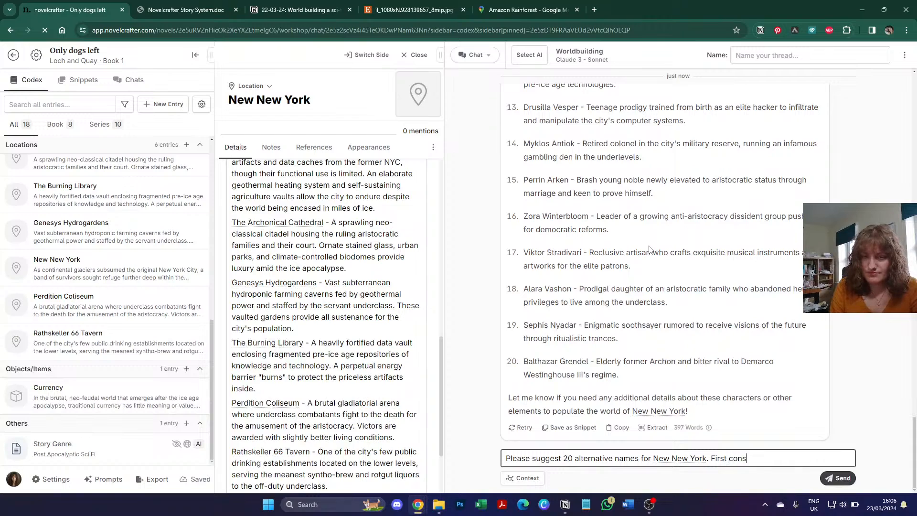
text(ider what goes)
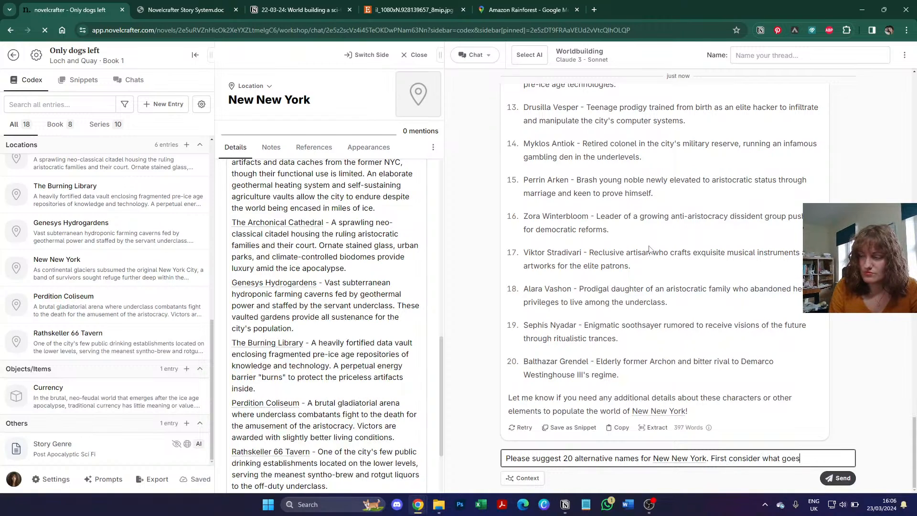
text( into namin)
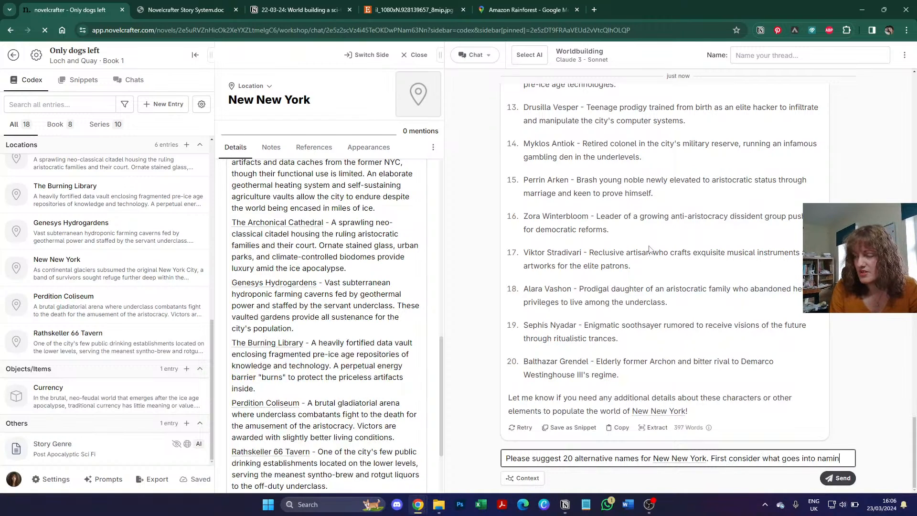
text(g a city, and give)
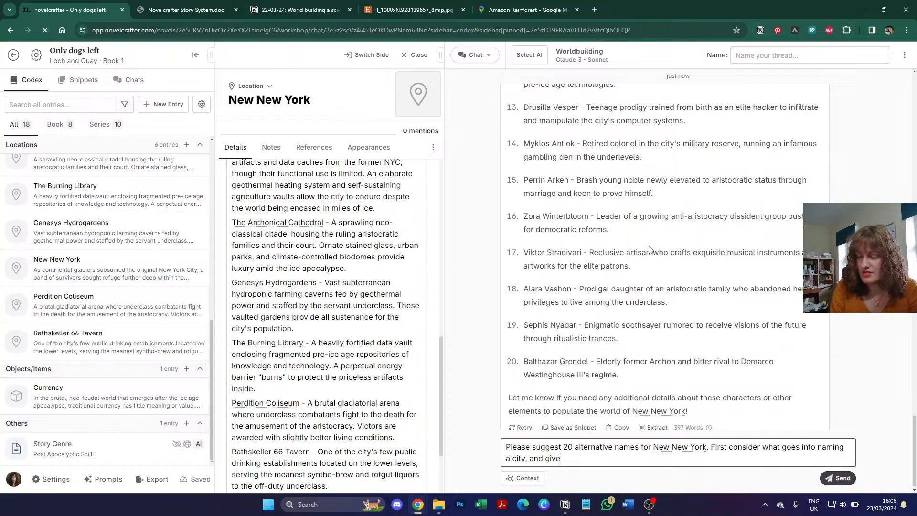
text( reasons beh)
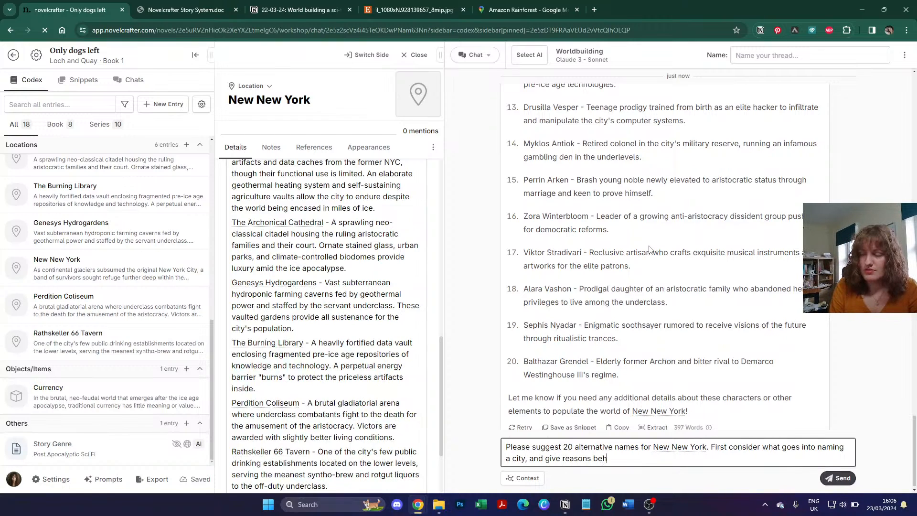
text(ind why the c)
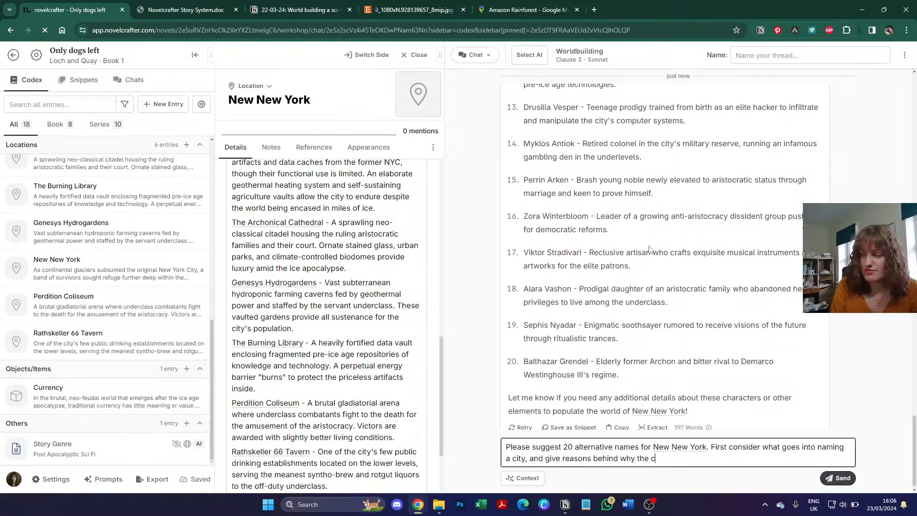
text(ity was called this)
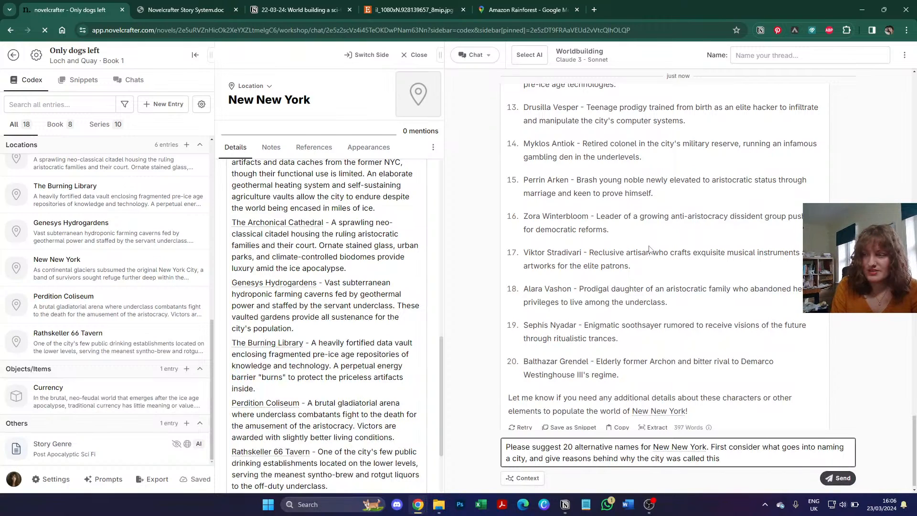
key(Return)
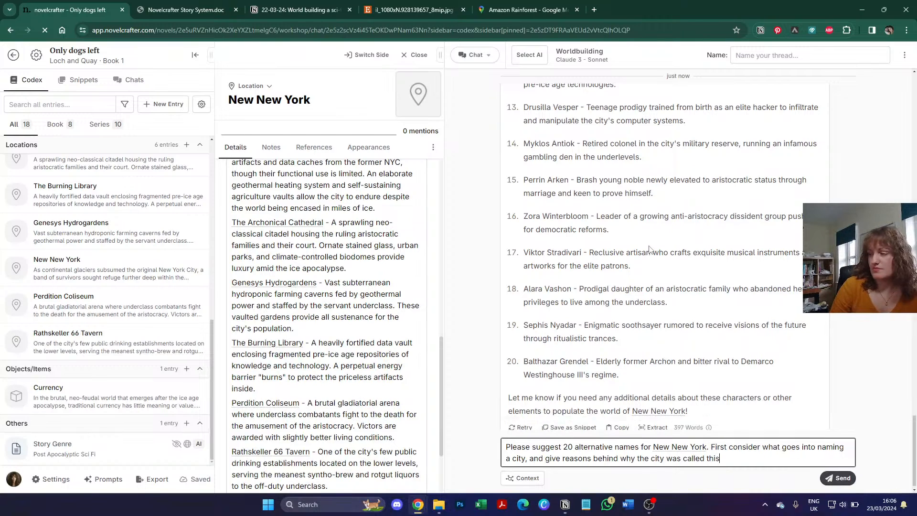
key(Return)
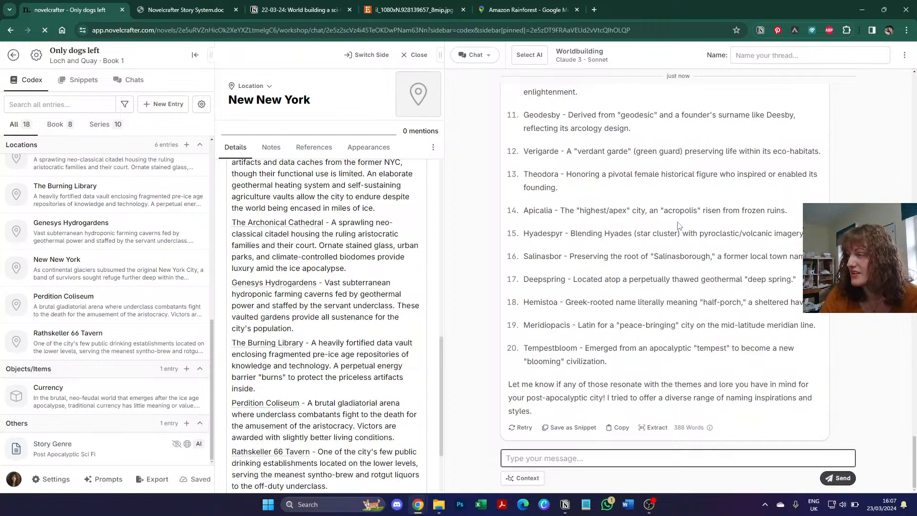
Step: Read through the suggested alternative city names and the reasoning behind them in the chat reply
scroll(679, 226, up, 4)
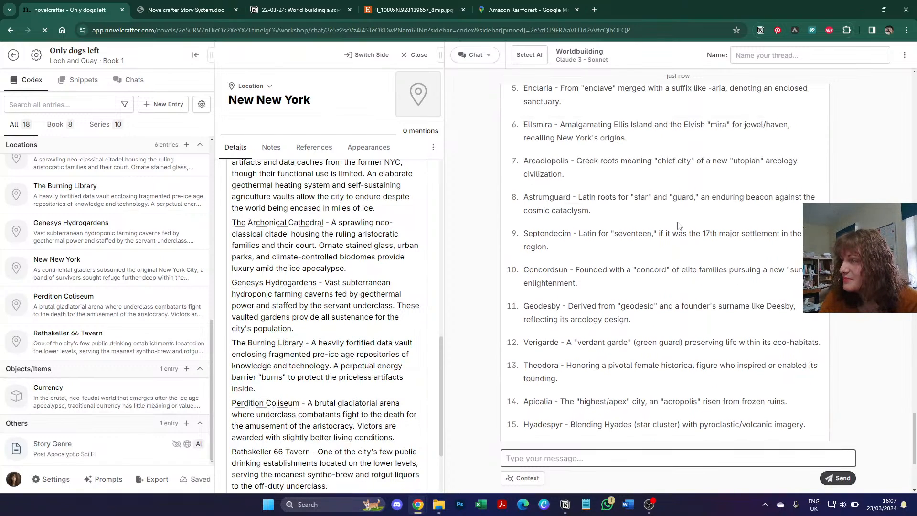
scroll(679, 225, up, 9)
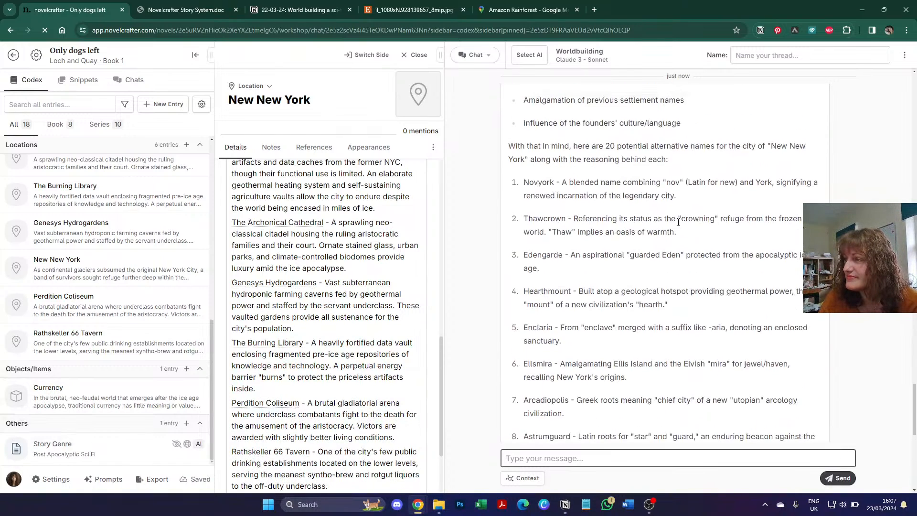
scroll(678, 223, down, 4)
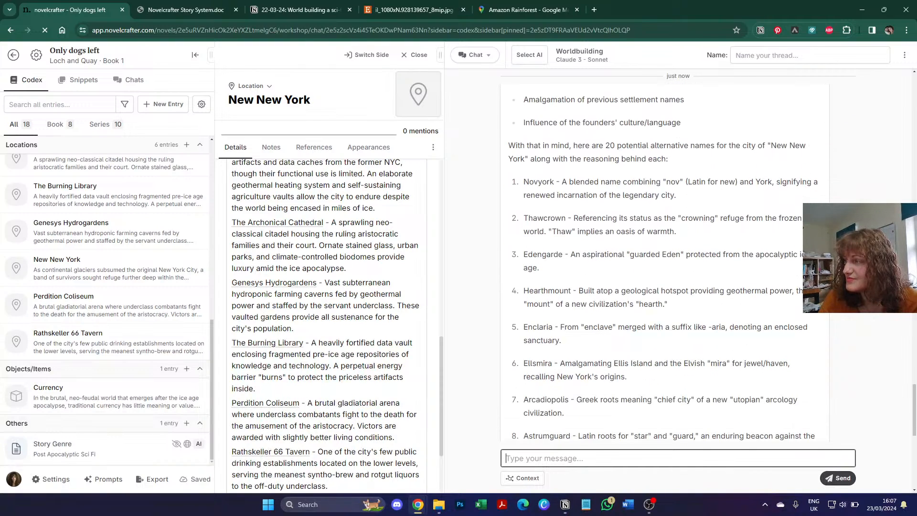
scroll(662, 265, down, 1)
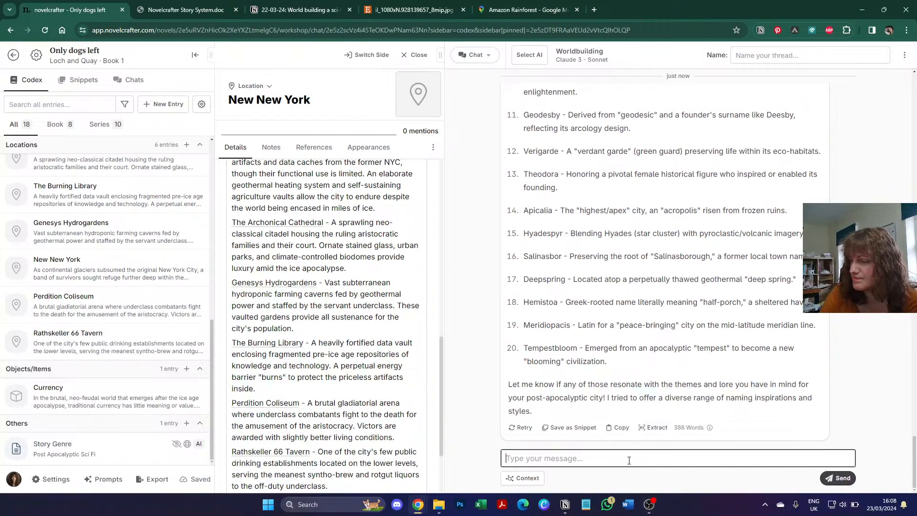
text(The c)
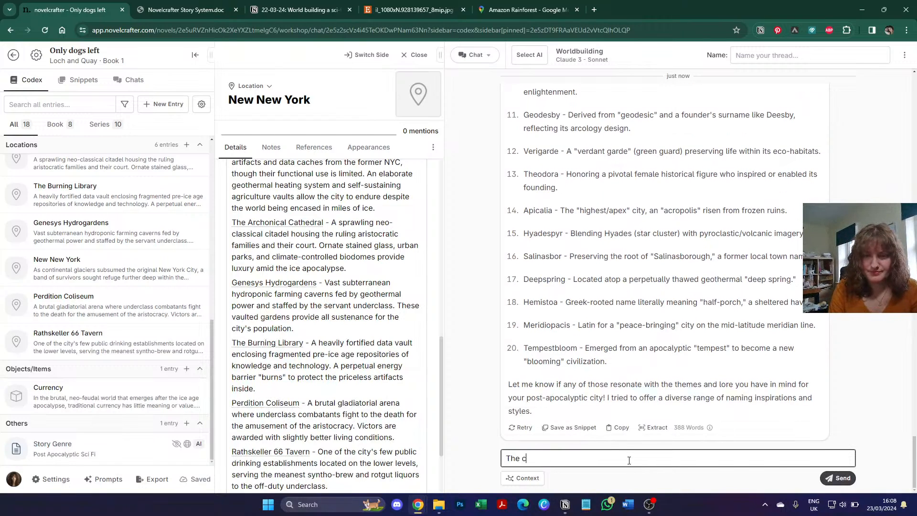
text(ity is based in )
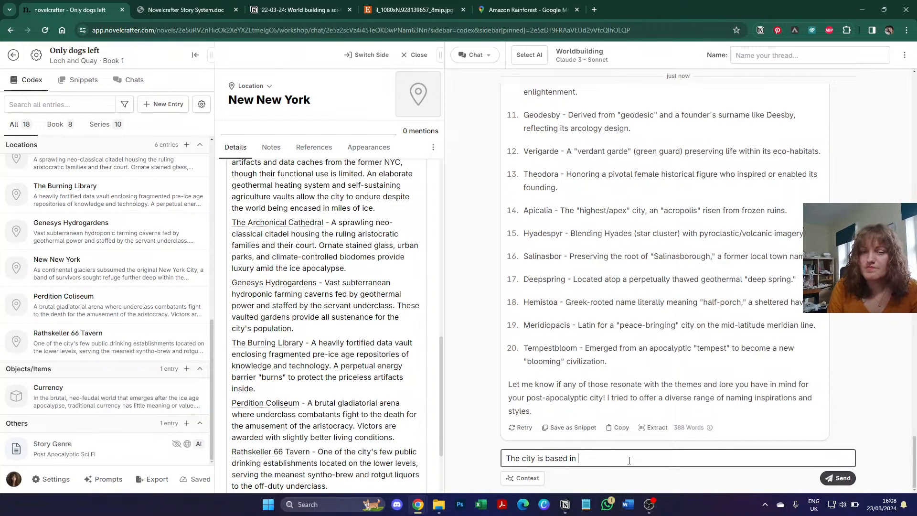
text(the arc)
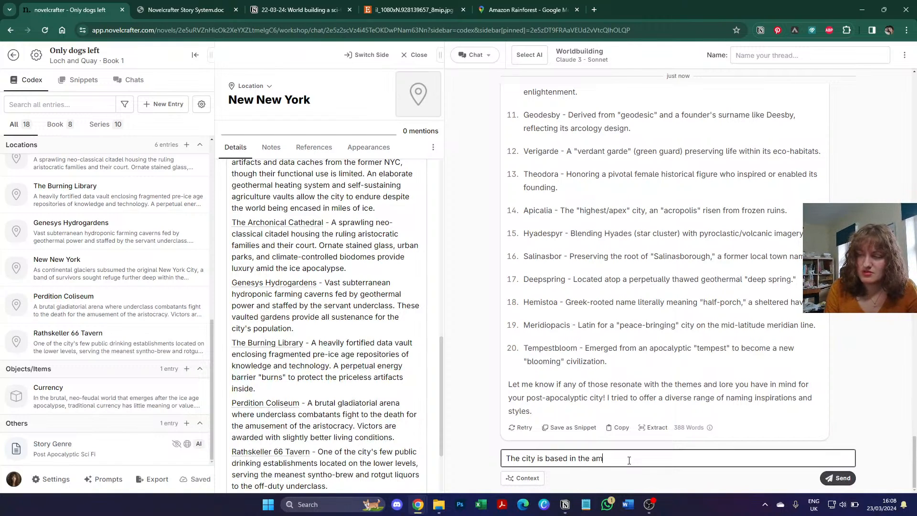
key(ctrl+a)
key(BackSpace)
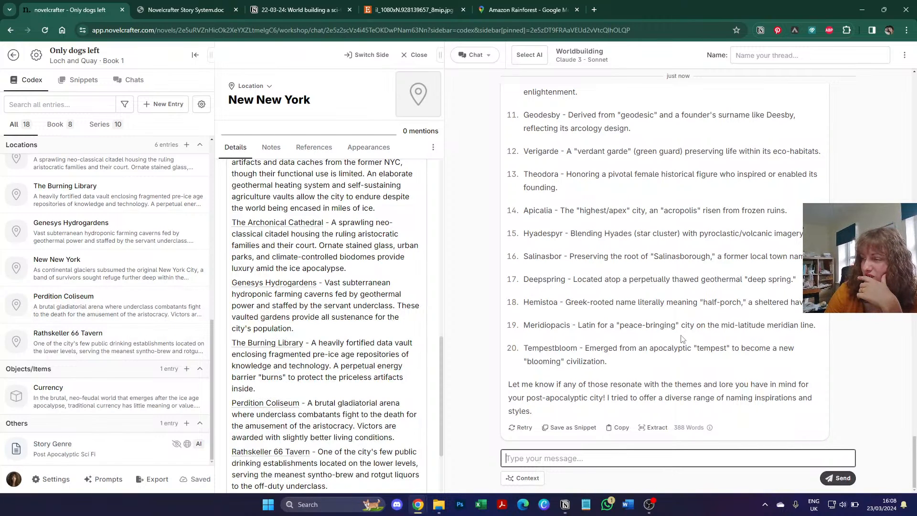
Step: Rename the New New York location entry to Hemistoa, one of the names suggested in the chat
scroll(682, 339, up, 1)
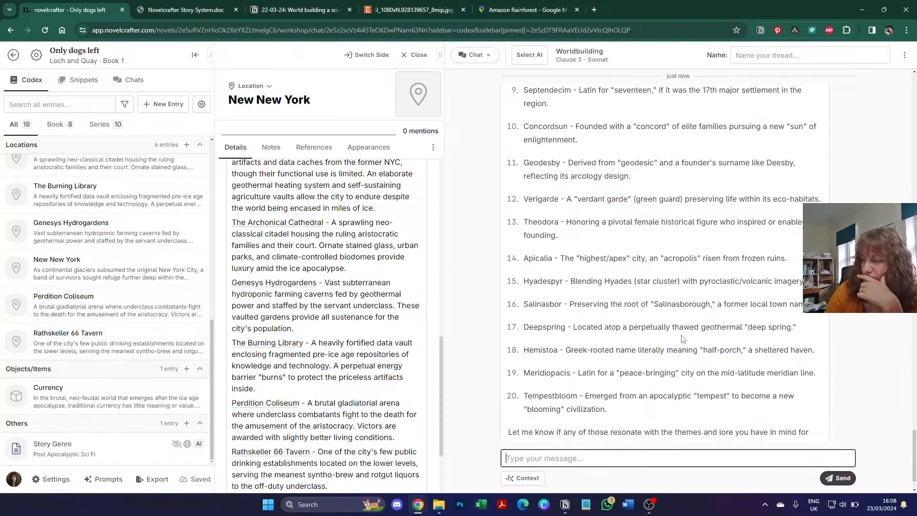
scroll(682, 339, down, 1)
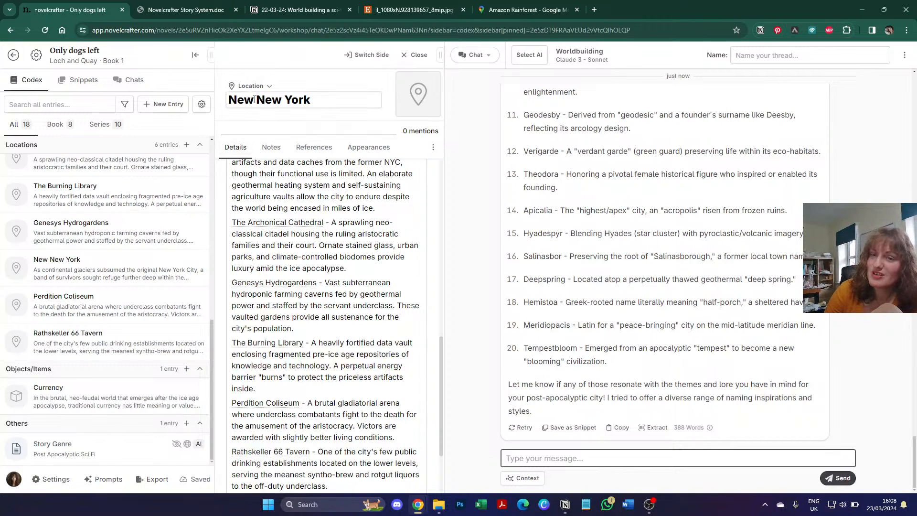
scroll(310, 195, up, 10)
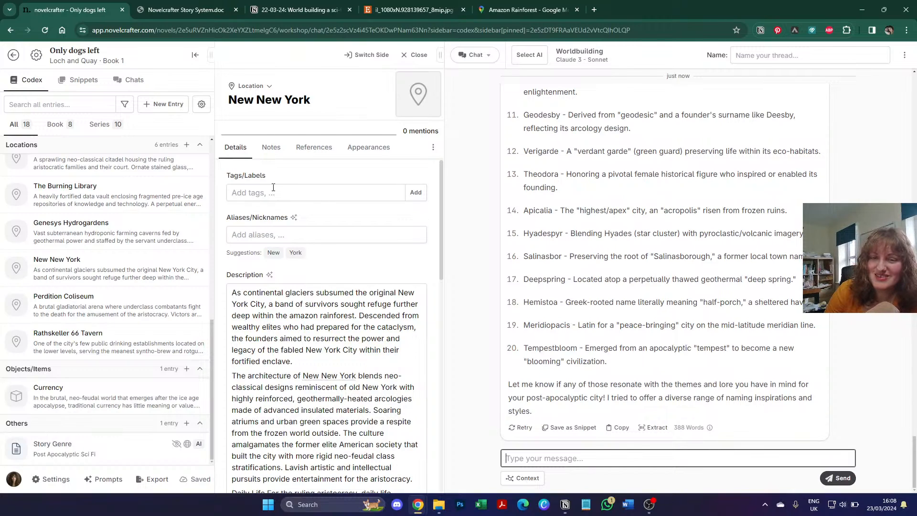
click(272, 100)
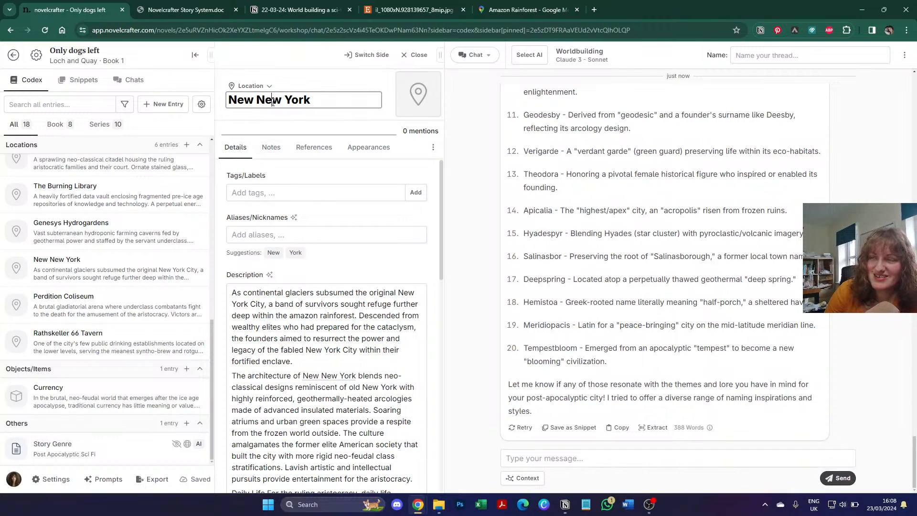
double_click(273, 100)
triple_click(272, 101)
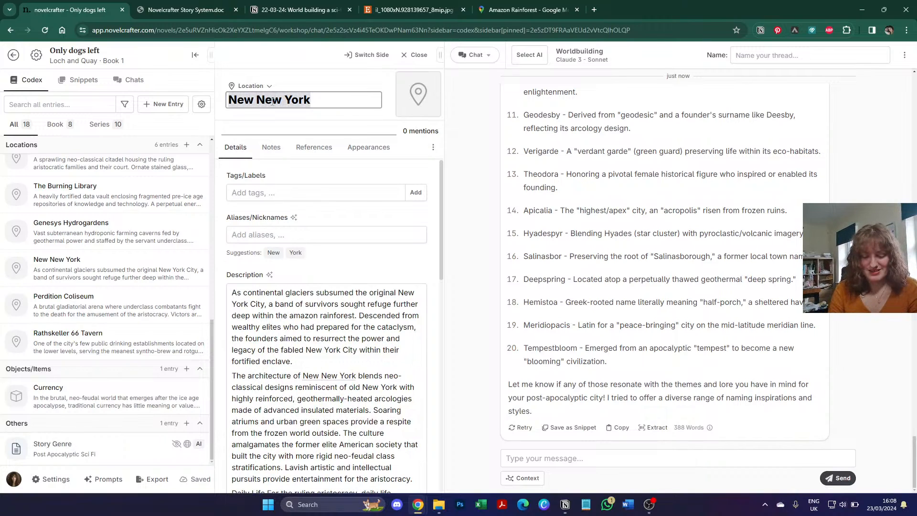
text(Hemistoa)
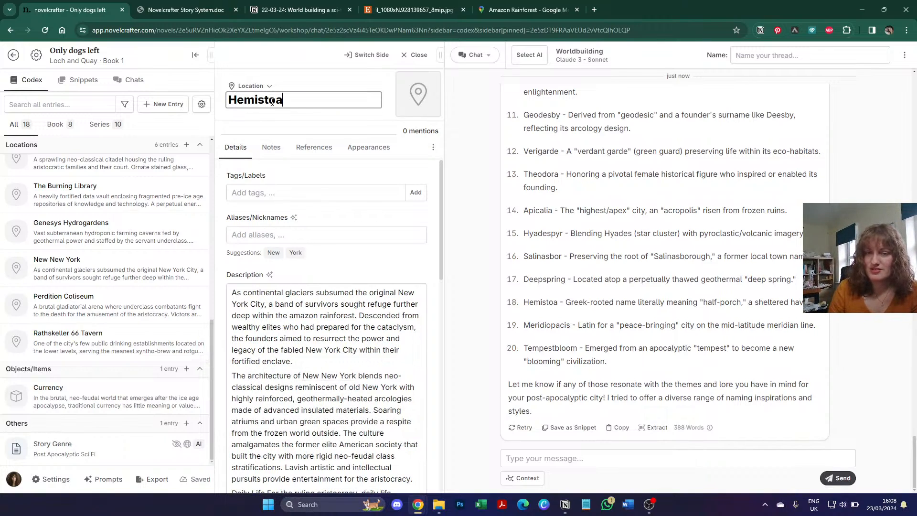
Step: Enter "Hemistoa, New Bezos" as the aliases of the city's location entry
click(266, 234)
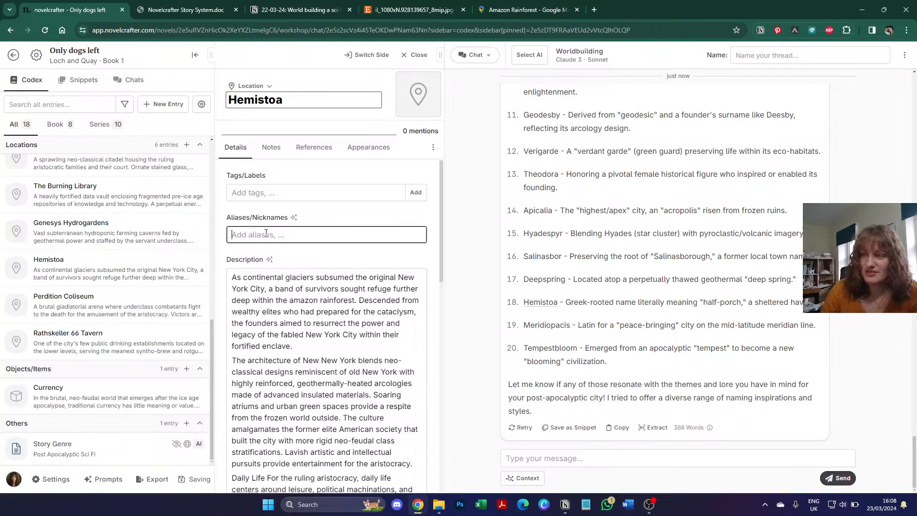
text(Hemistoa)
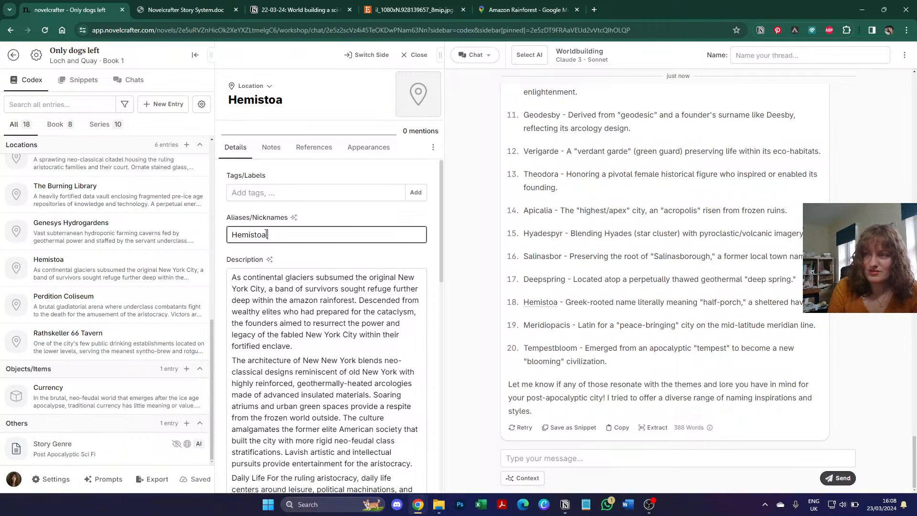
text( New Bezos)
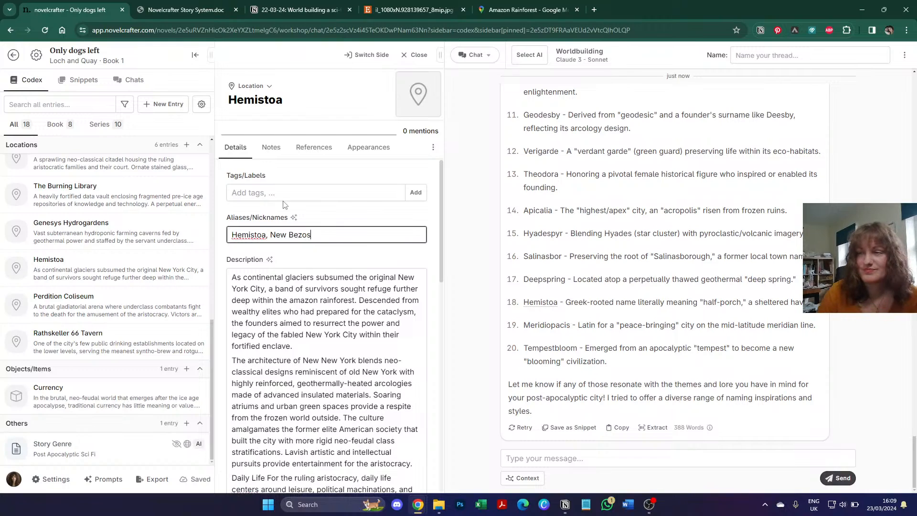
click(343, 300)
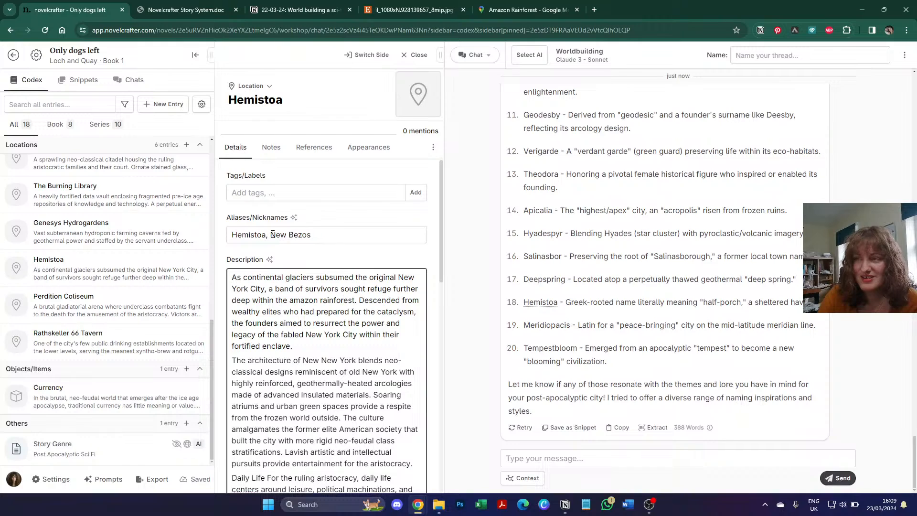
Step: Replace the alias New Bezos with Nova Buezos in the city entry's nicknames
drag(272, 234, 355, 233)
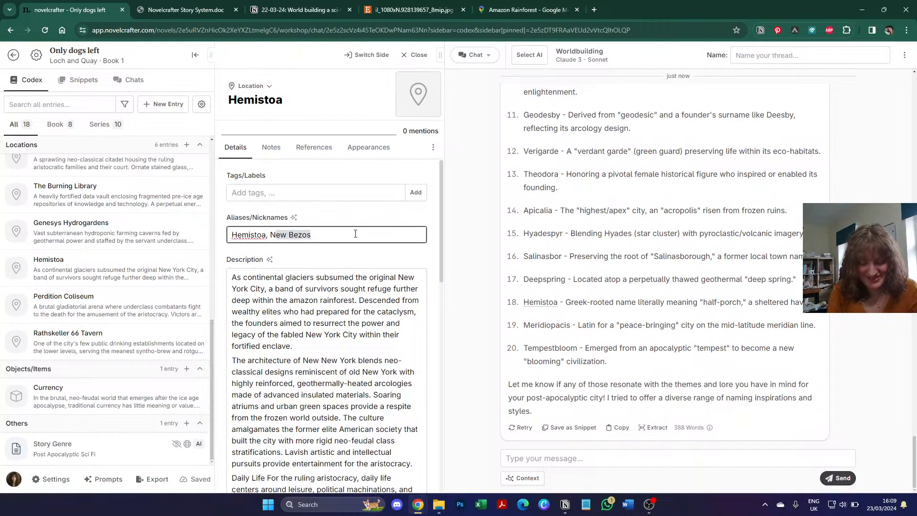
text(ova Bue)
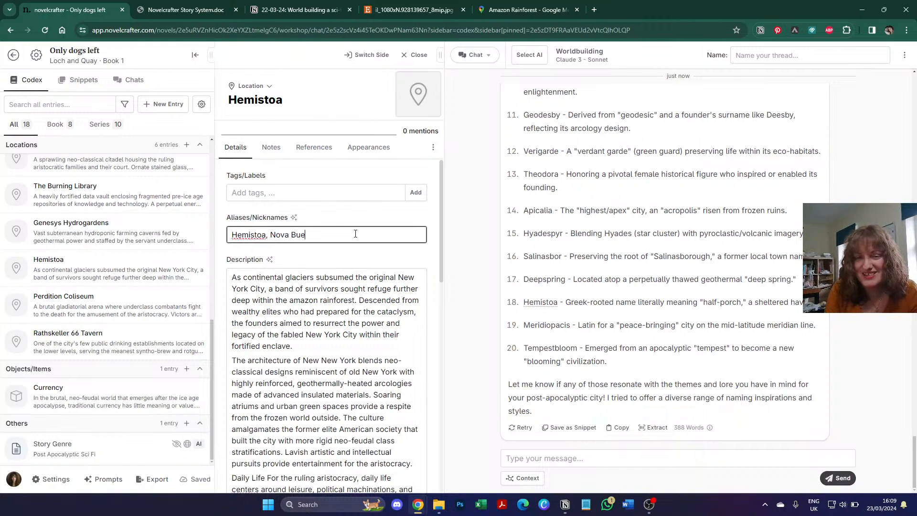
text(zos)
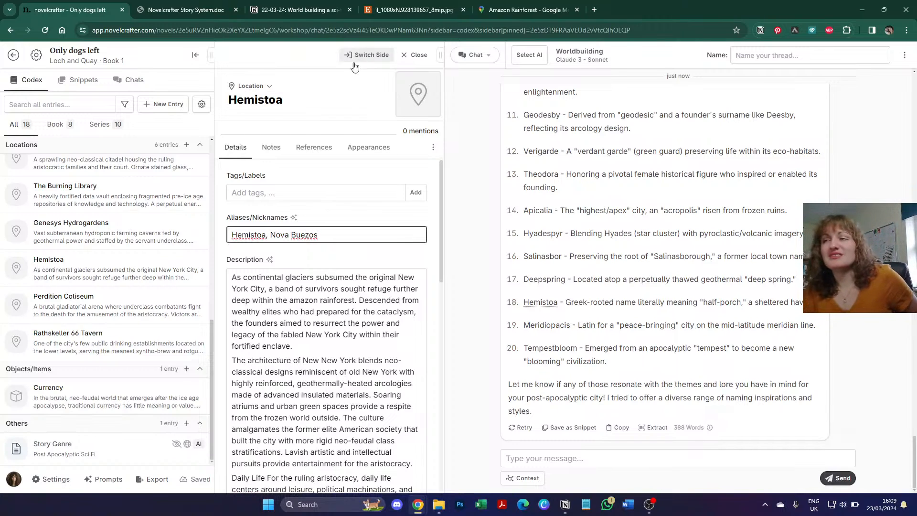
Step: Rename the Hemistoa location entry to Hemistoa/Nova Buezos
click(334, 101)
text(/Nu)
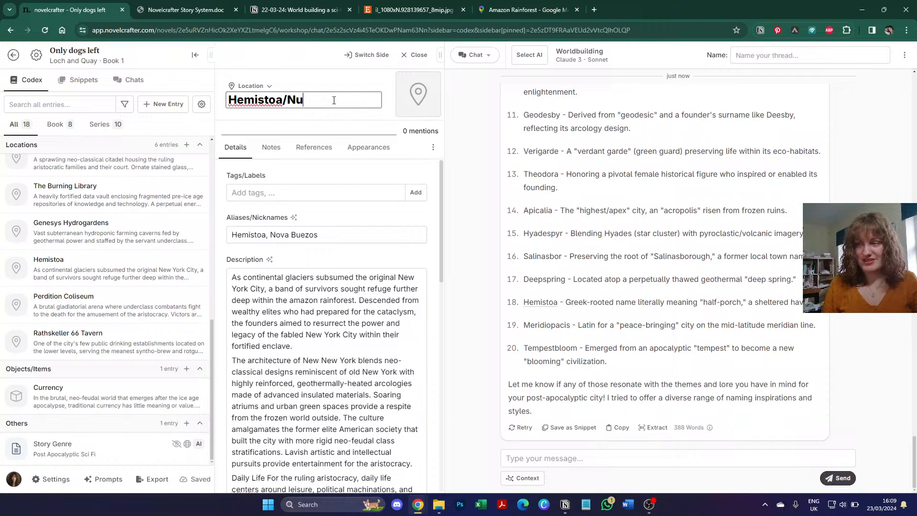
key(BackSpace)
text(ova Buezos)
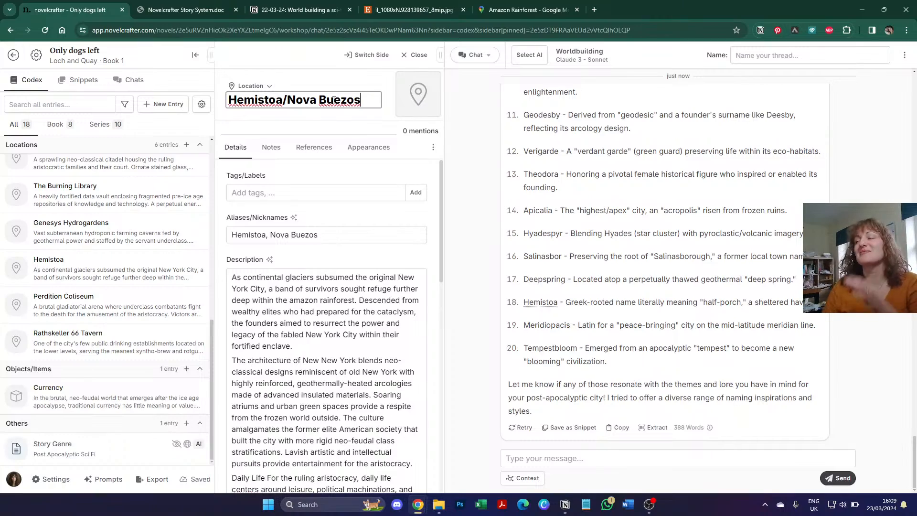
click(476, 187)
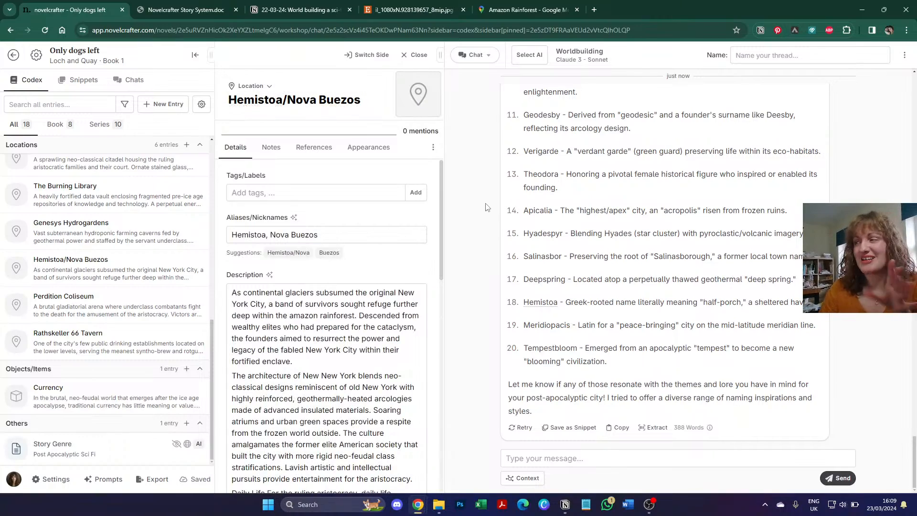
Step: Extract the contents of the chat reply listing 20 characters and show them as codex entries
scroll(487, 208, up, 15)
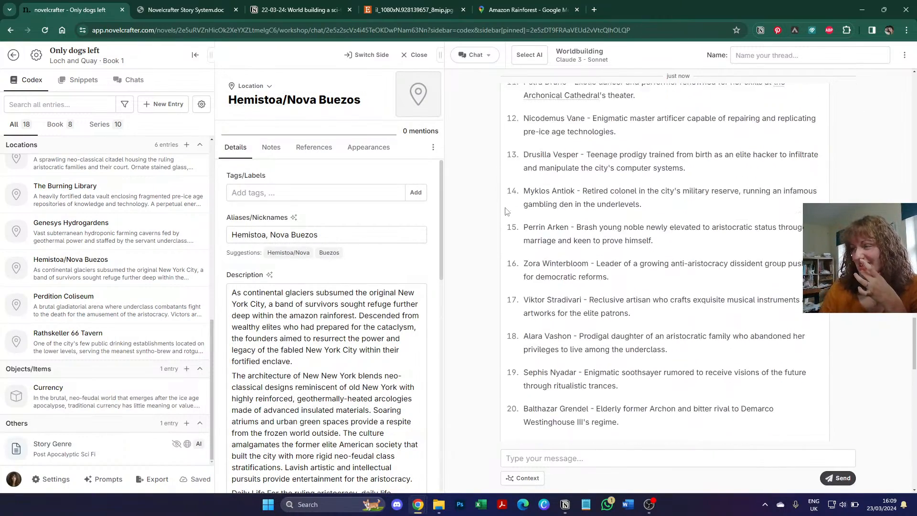
scroll(507, 211, up, 3)
scroll(728, 340, down, 10)
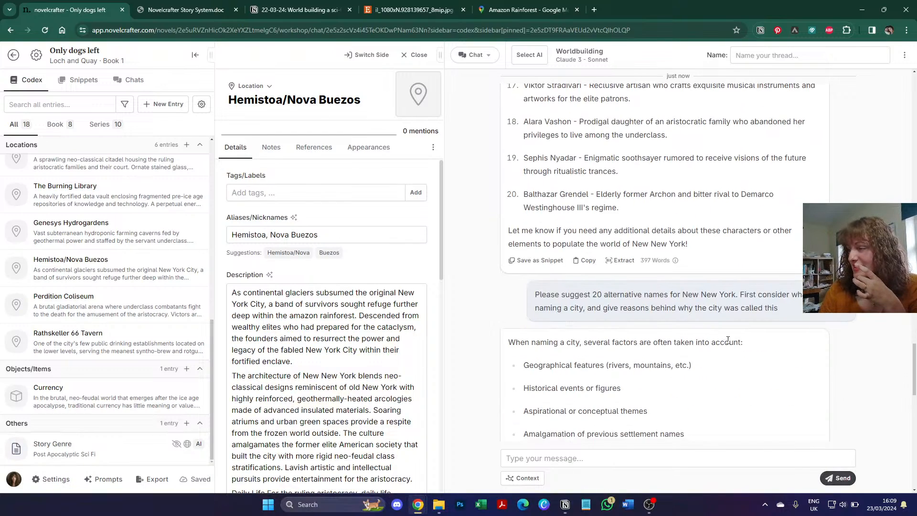
scroll(728, 340, down, 1)
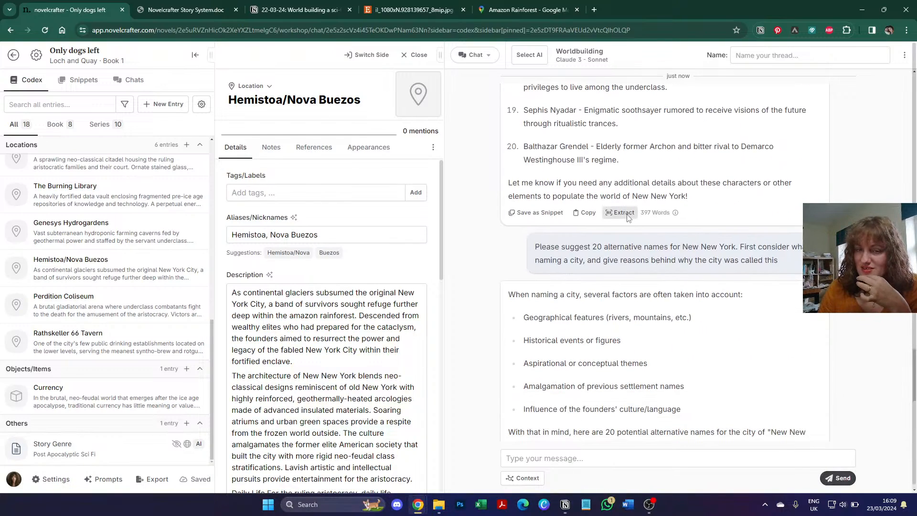
click(621, 213)
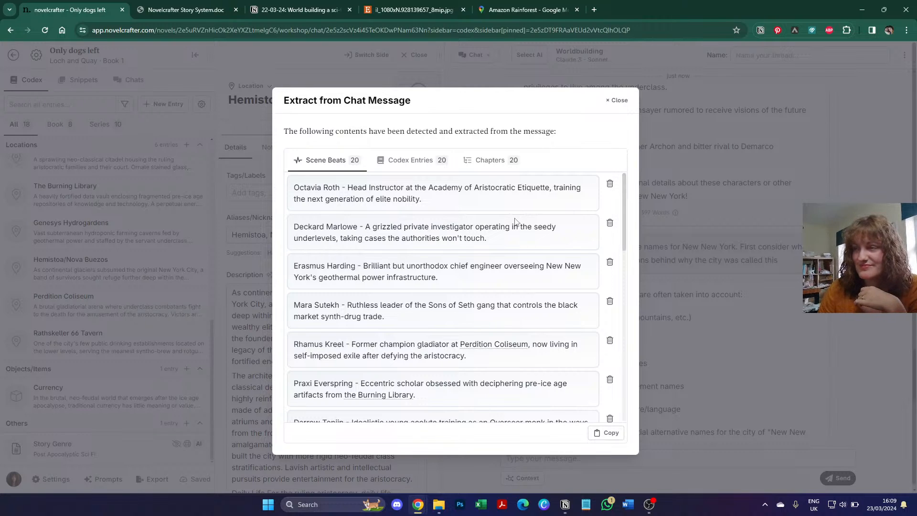
click(383, 162)
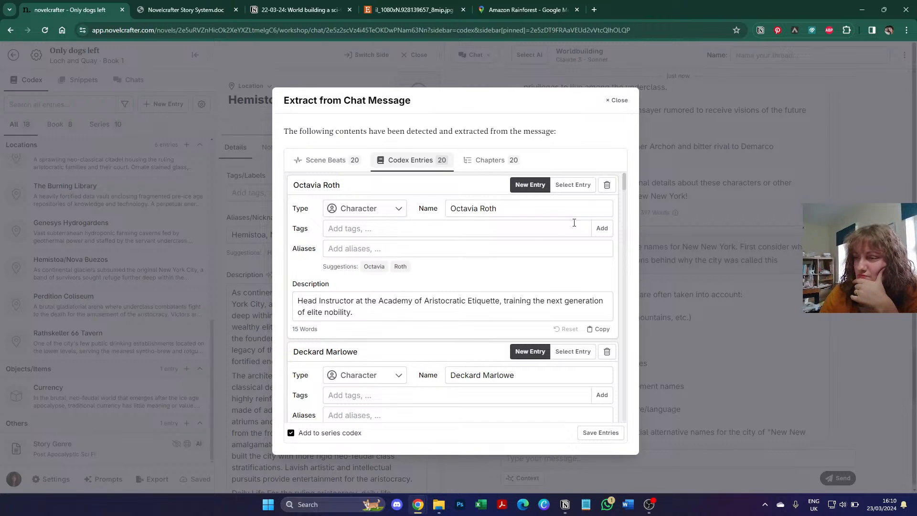
Step: Exclude the Academy of Aristocratic Etiquette instructor and the Burning Library's eccentric scholar from the codex entries being extracted
click(607, 185)
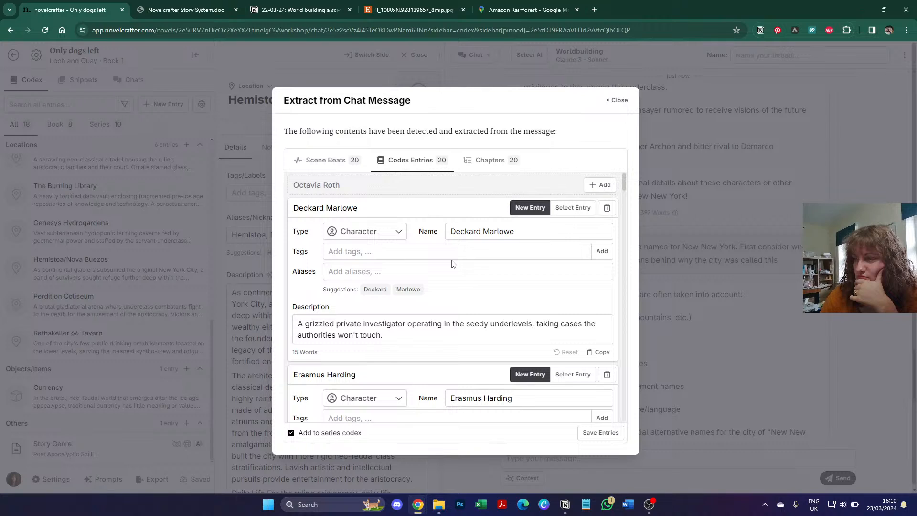
scroll(453, 264, down, 1)
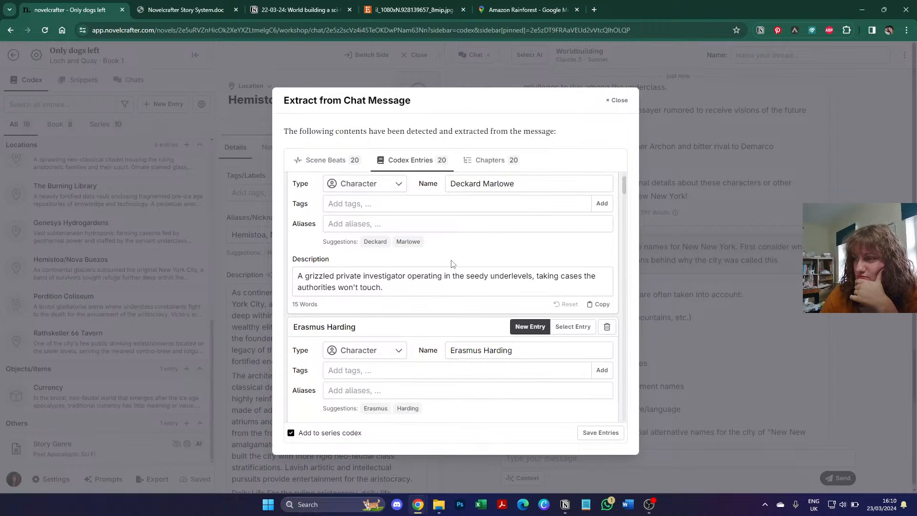
scroll(453, 264, down, 2)
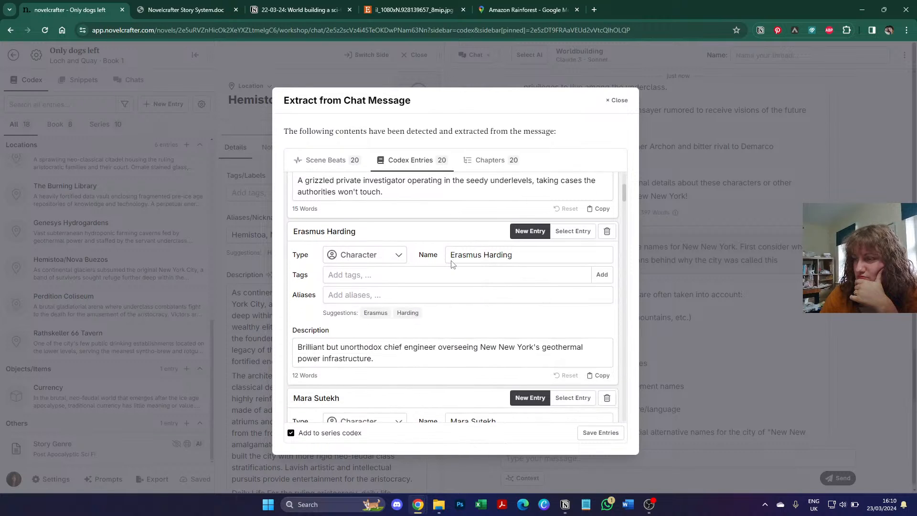
scroll(453, 264, up, 3)
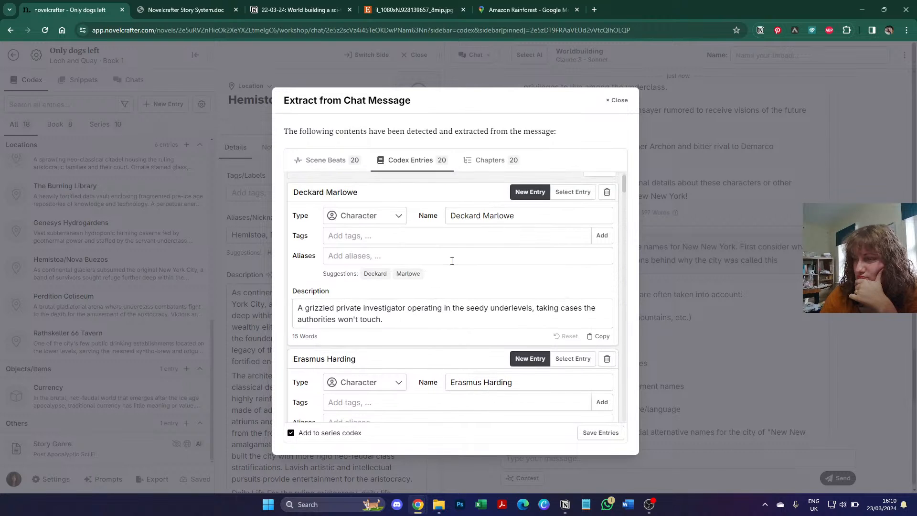
scroll(544, 269, down, 7)
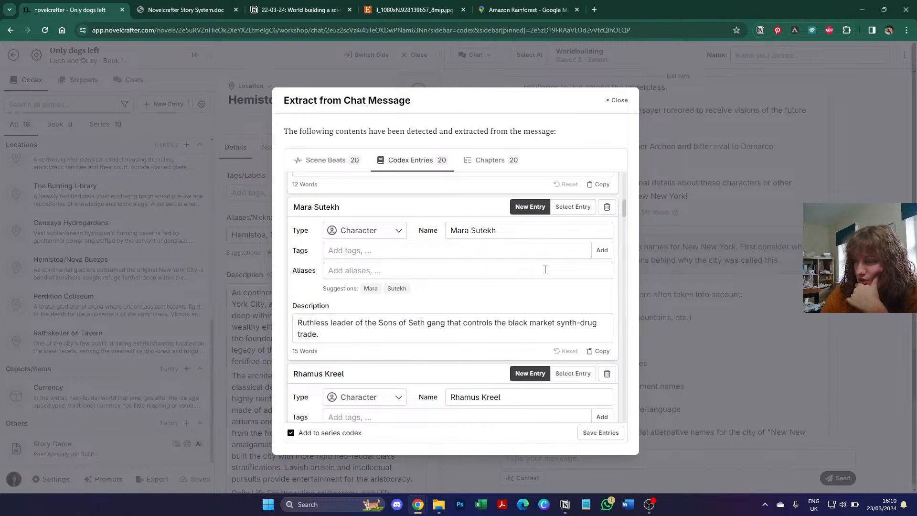
scroll(545, 270, down, 2)
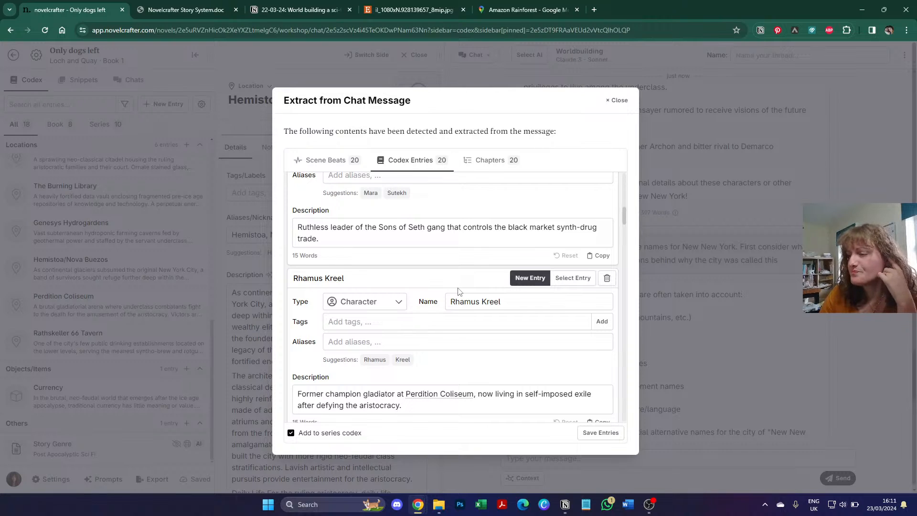
scroll(458, 292, down, 2)
scroll(458, 291, up, 1)
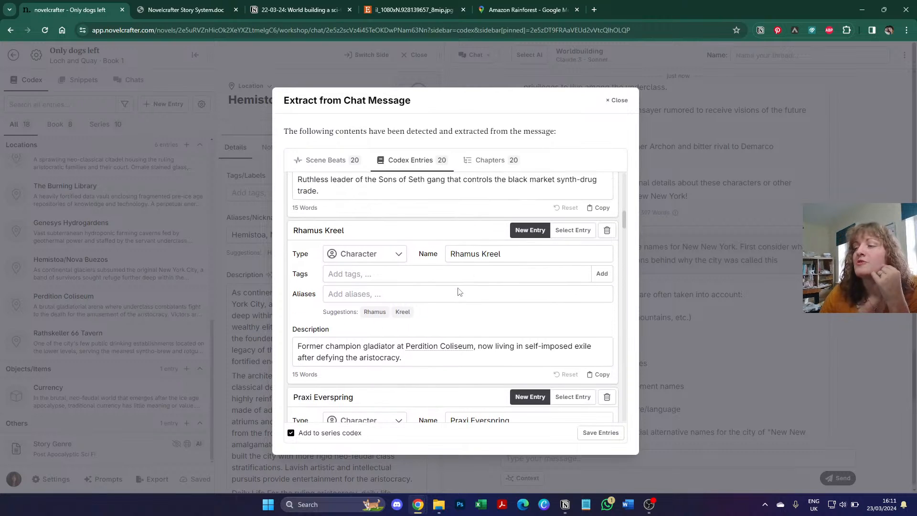
scroll(459, 291, down, 4)
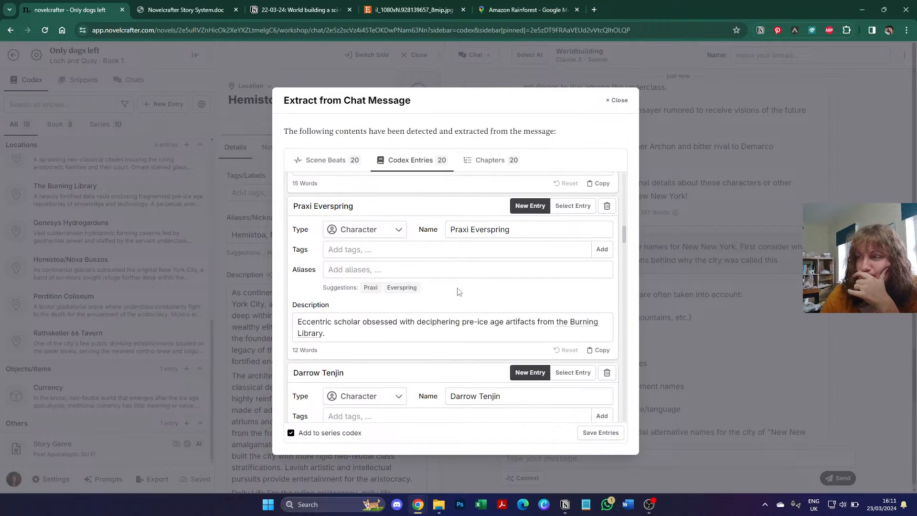
click(607, 206)
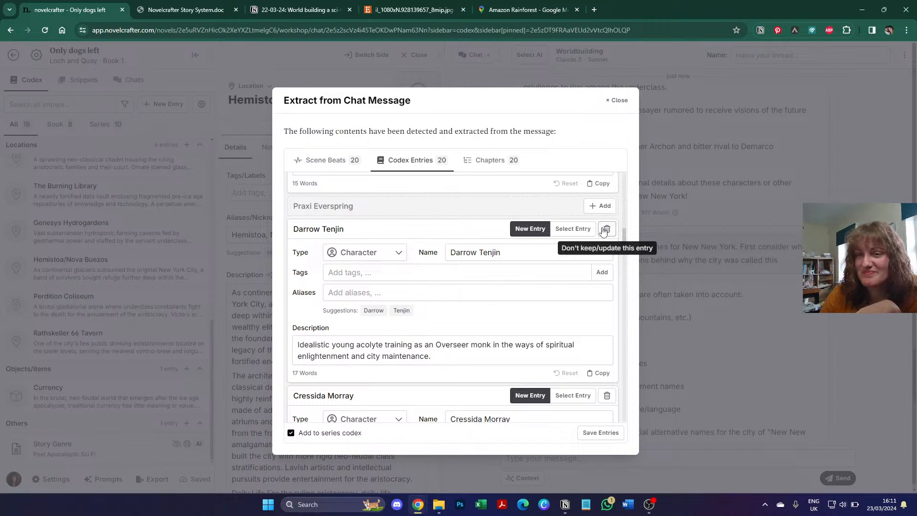
Step: Exclude the infamous courtesan character from the codex entries being extracted
scroll(564, 267, down, 3)
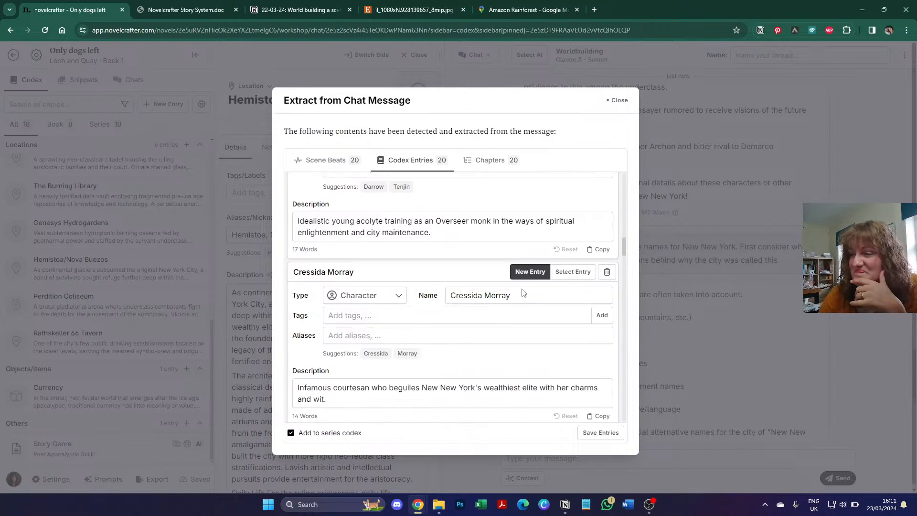
scroll(523, 290, down, 1)
scroll(524, 293, down, 1)
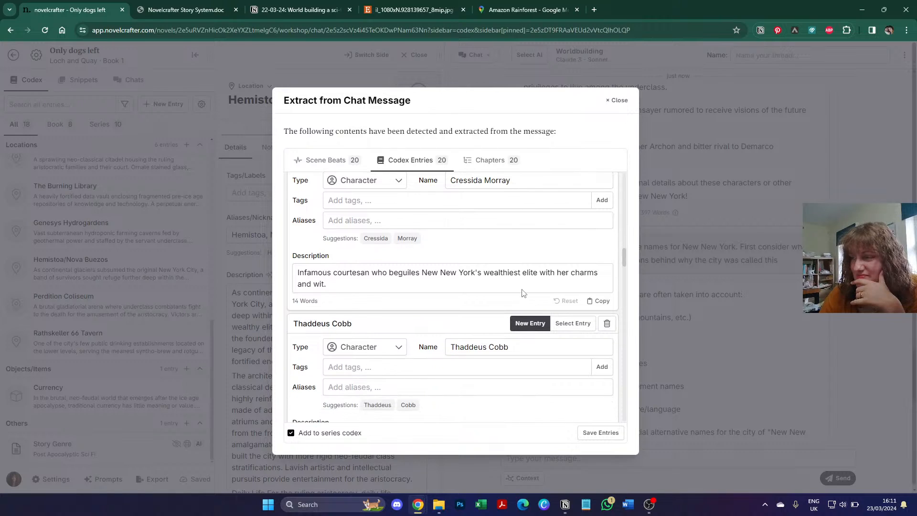
scroll(522, 293, down, 1)
scroll(522, 293, up, 2)
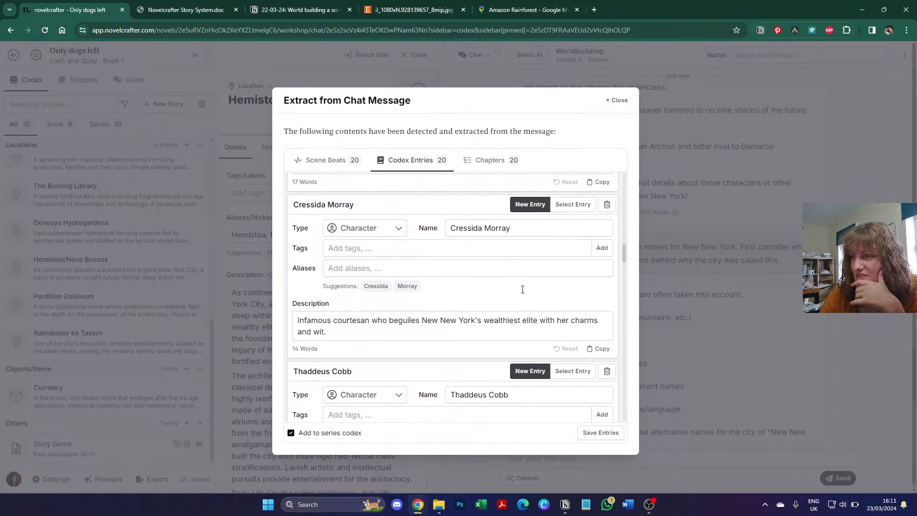
click(606, 204)
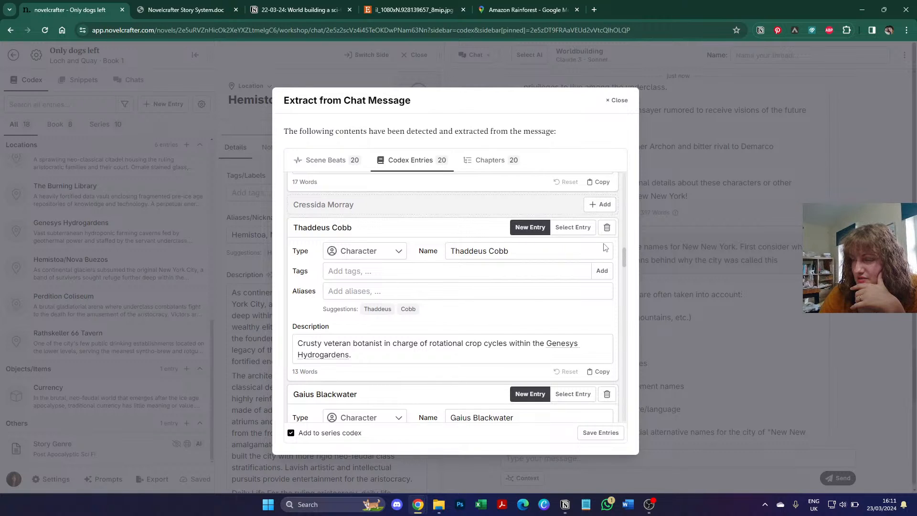
Step: Exclude the anti-aristocracy dissident leader, the reclusive instrument artisan and the prodigal aristocratic daughter from the extracted codex entries
scroll(605, 247, down, 2)
scroll(604, 244, down, 1)
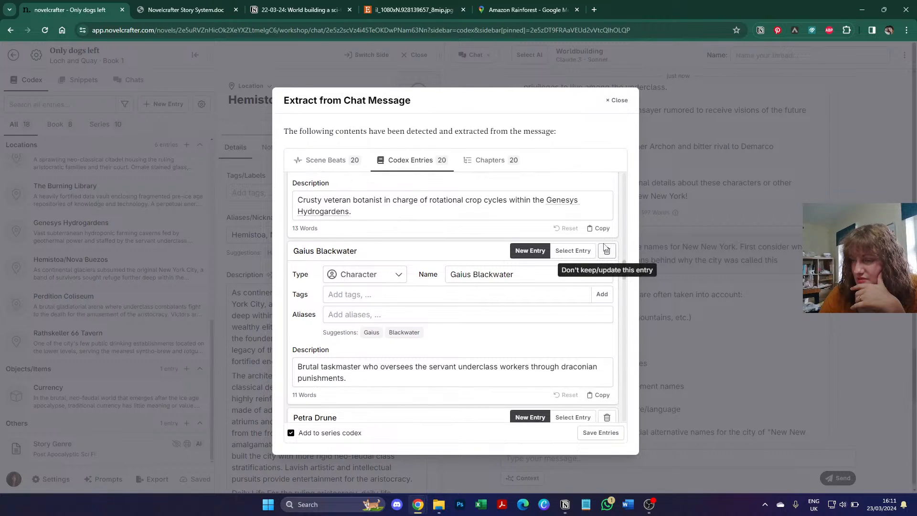
scroll(606, 247, down, 4)
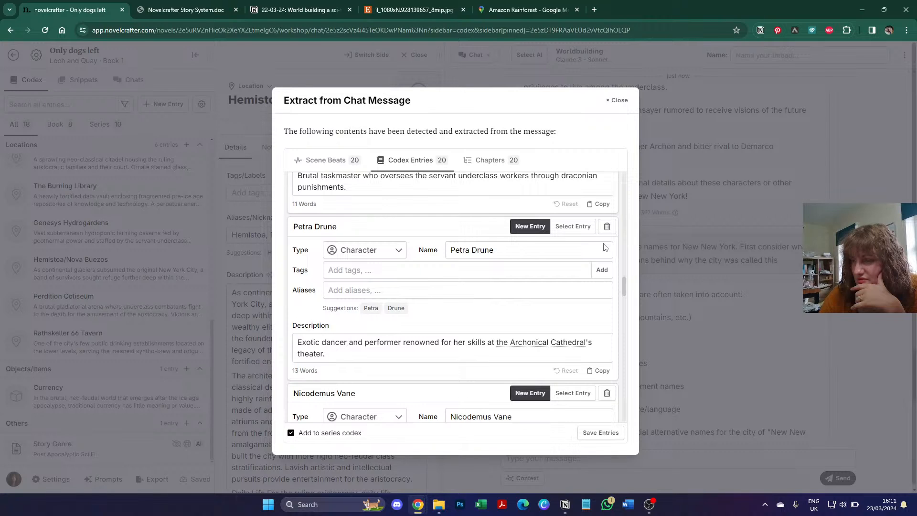
scroll(605, 247, down, 4)
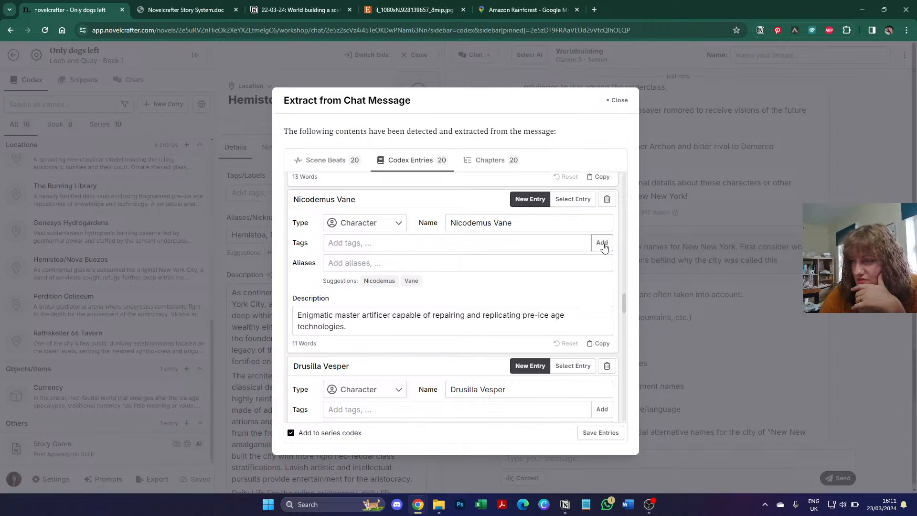
scroll(604, 246, down, 1)
scroll(605, 247, down, 2)
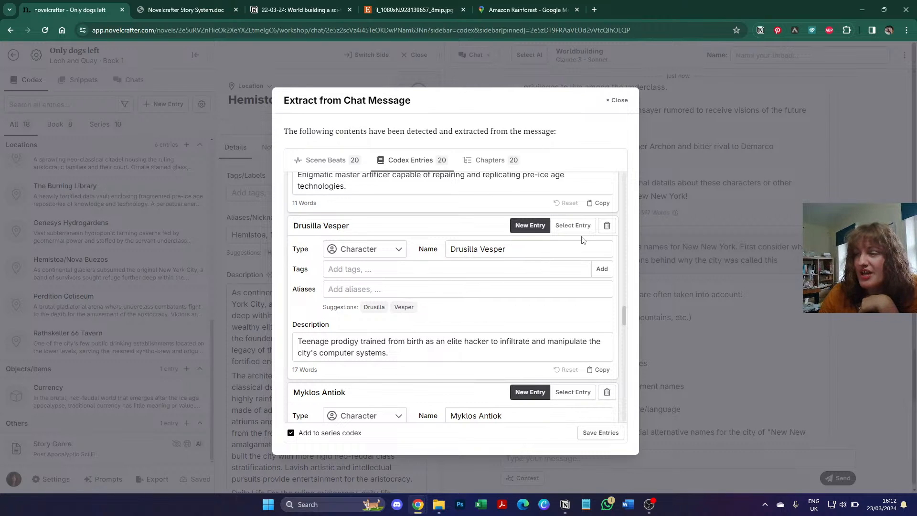
scroll(583, 242, down, 2)
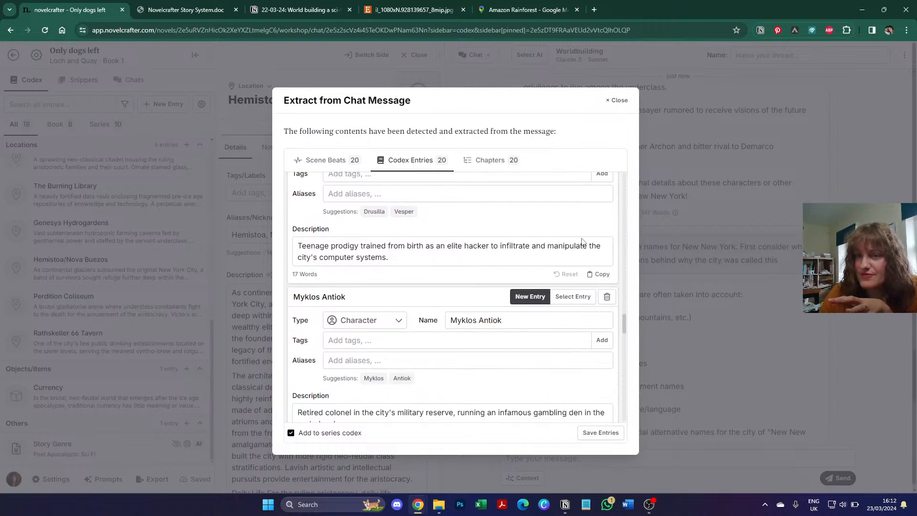
scroll(582, 242, down, 2)
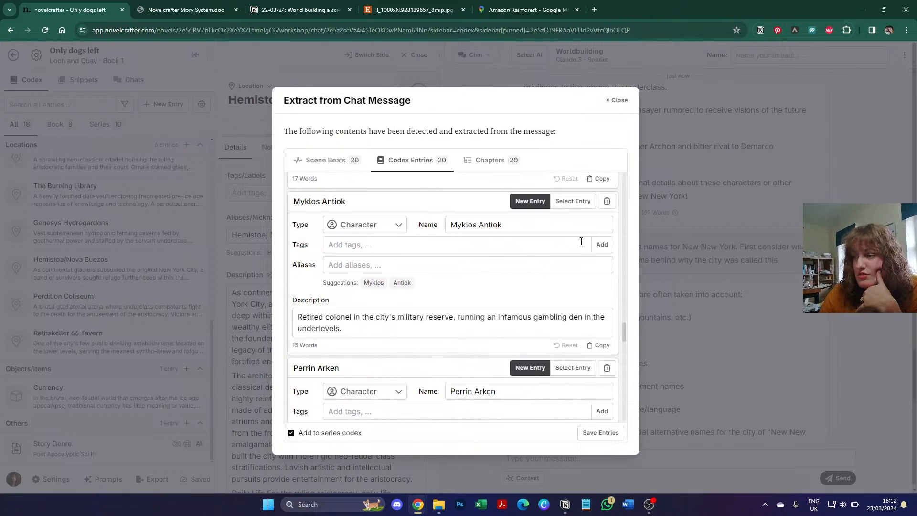
scroll(581, 241, down, 3)
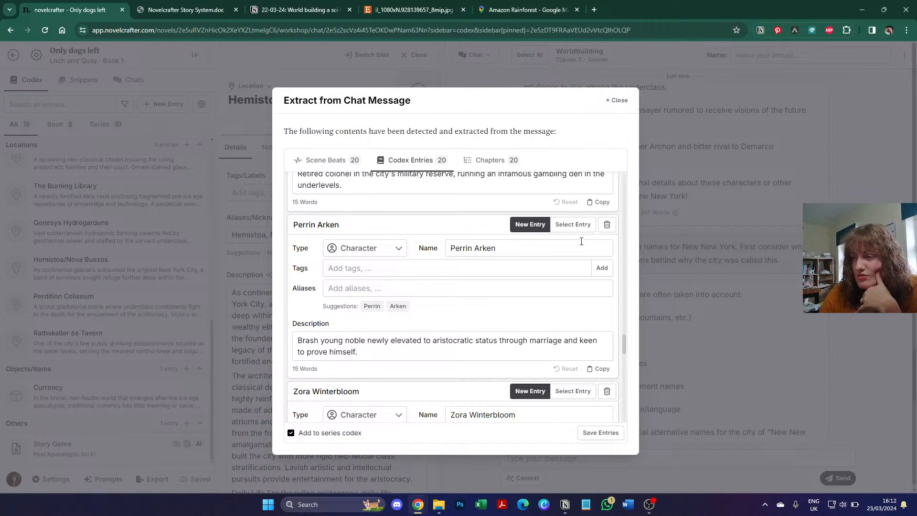
scroll(581, 242, down, 3)
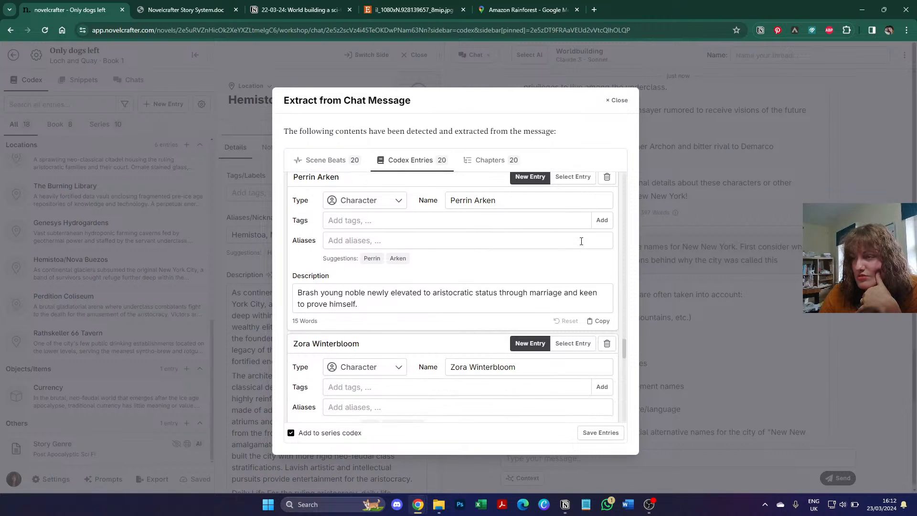
scroll(581, 241, down, 2)
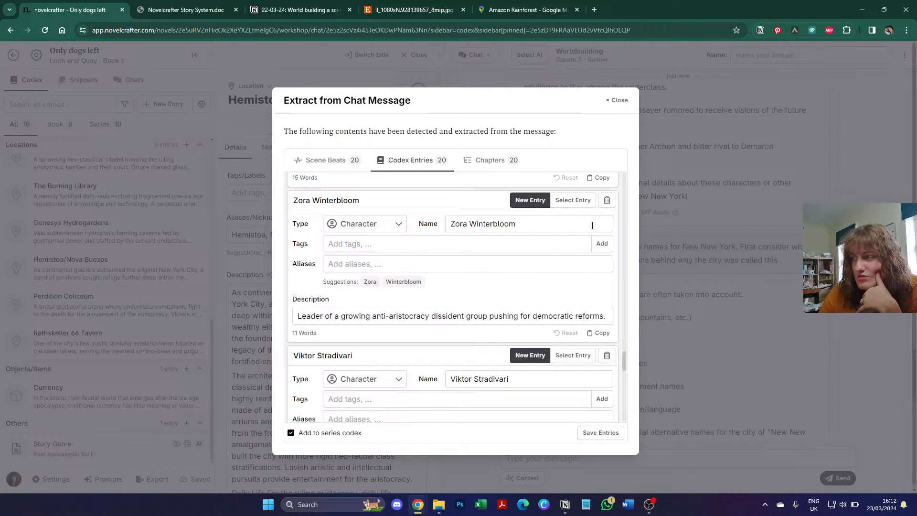
click(607, 200)
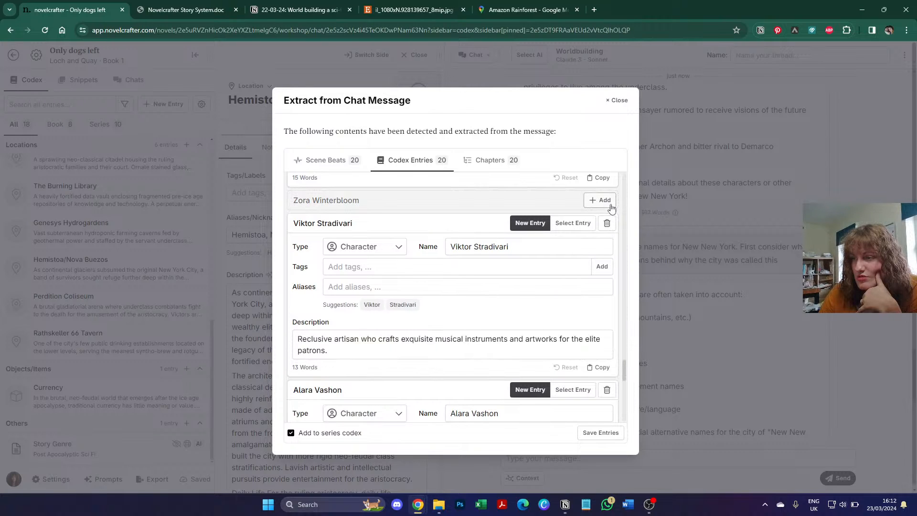
click(608, 223)
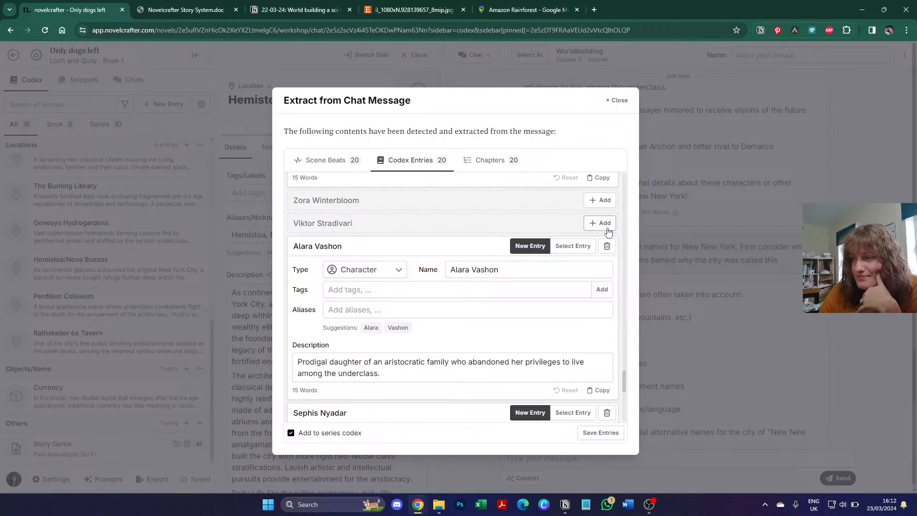
click(607, 246)
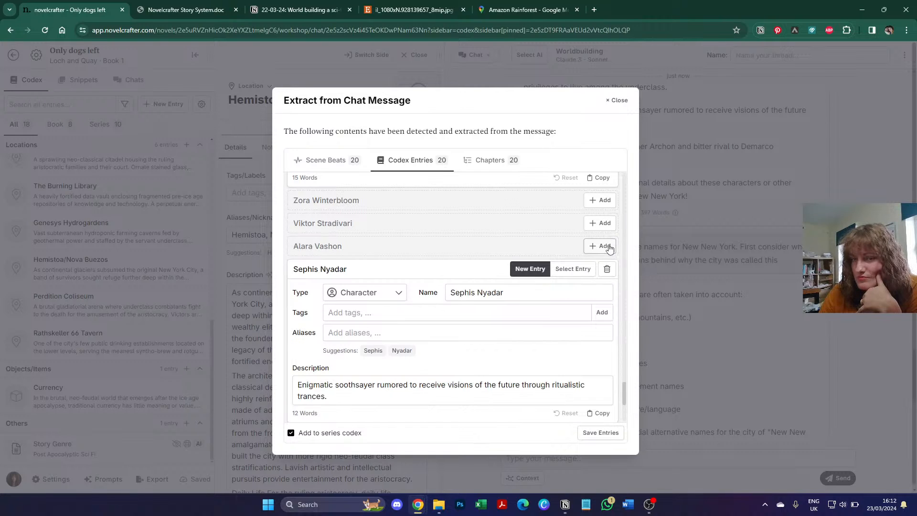
scroll(610, 246, down, 3)
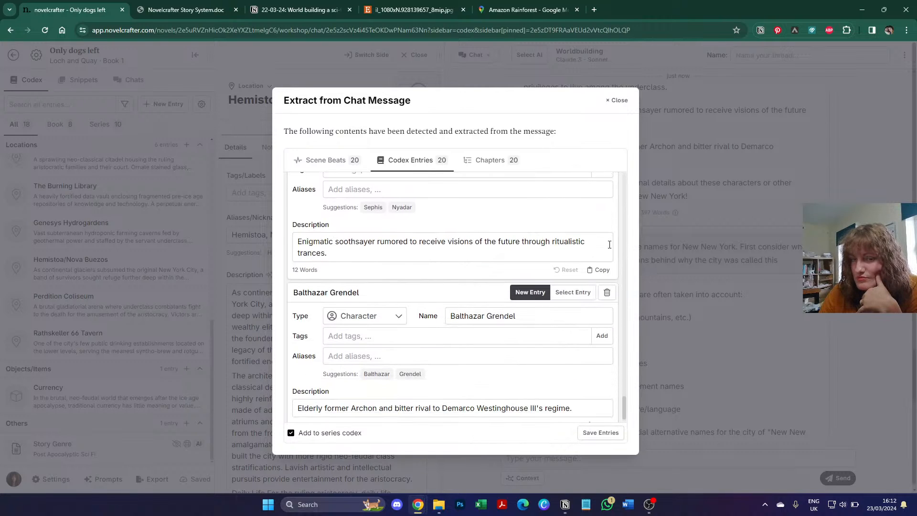
scroll(610, 246, up, 1)
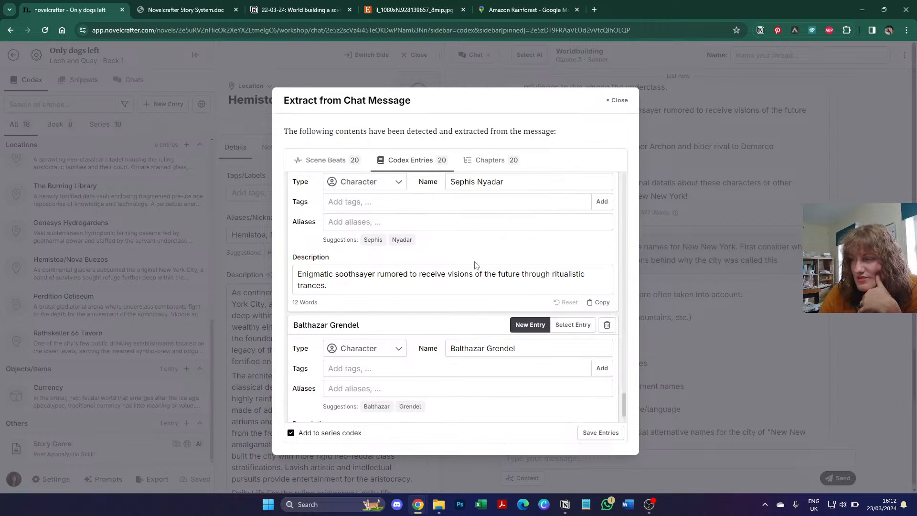
Step: Review the remaining extracted characters and save them as new entries in the series codex
scroll(463, 271, down, 1)
scroll(464, 271, down, 1)
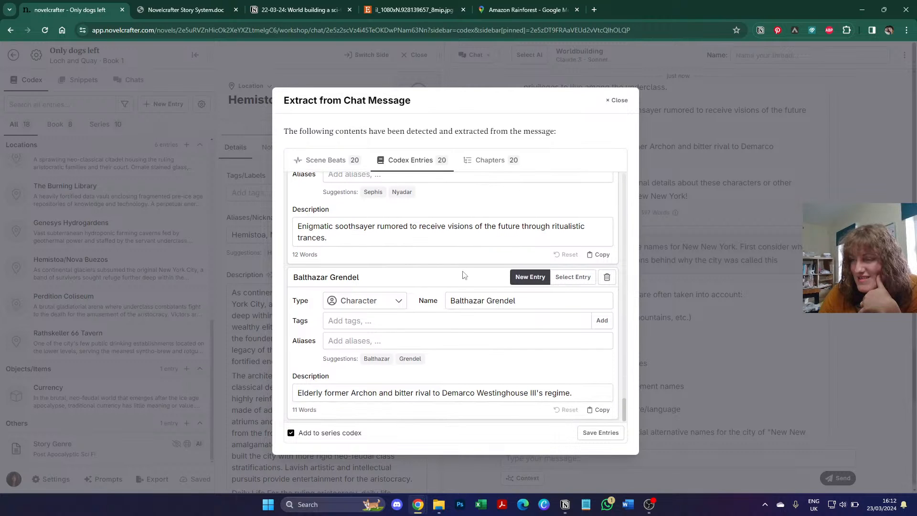
scroll(463, 276, up, 10)
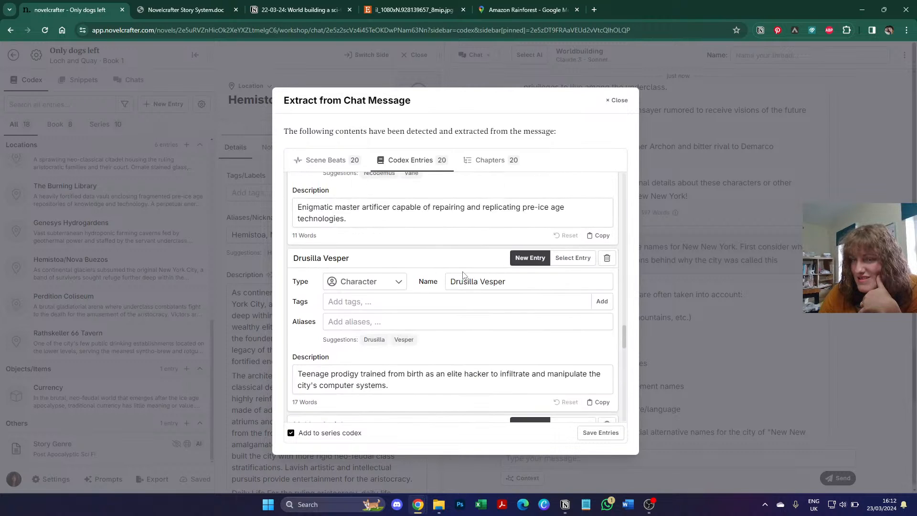
scroll(463, 276, up, 3)
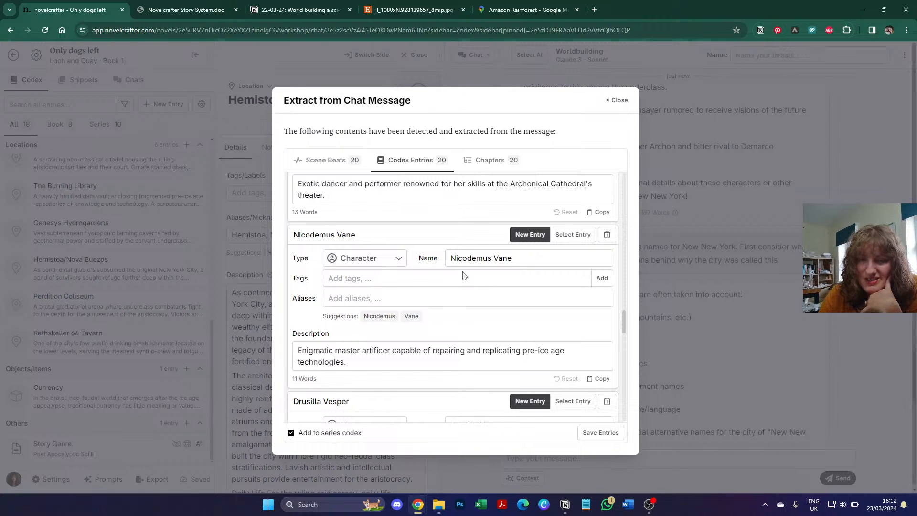
scroll(463, 276, up, 4)
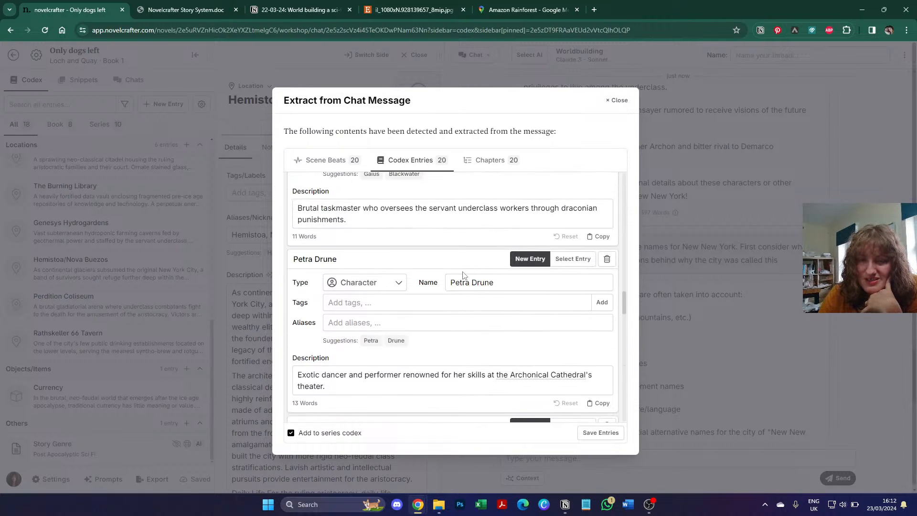
scroll(463, 275, up, 6)
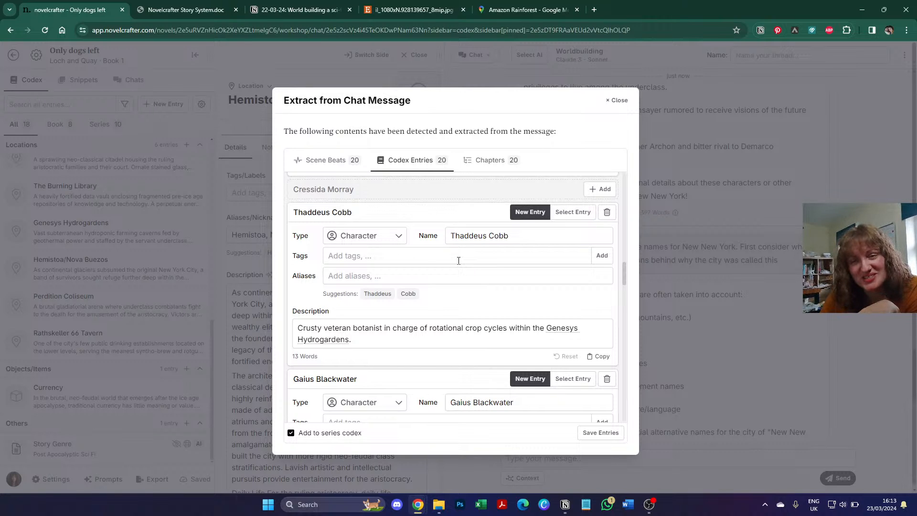
scroll(459, 260, up, 4)
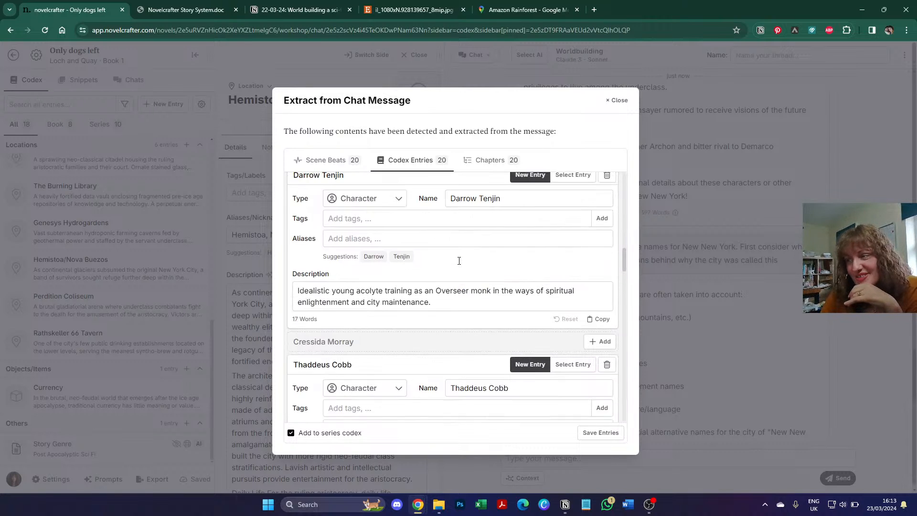
click(608, 437)
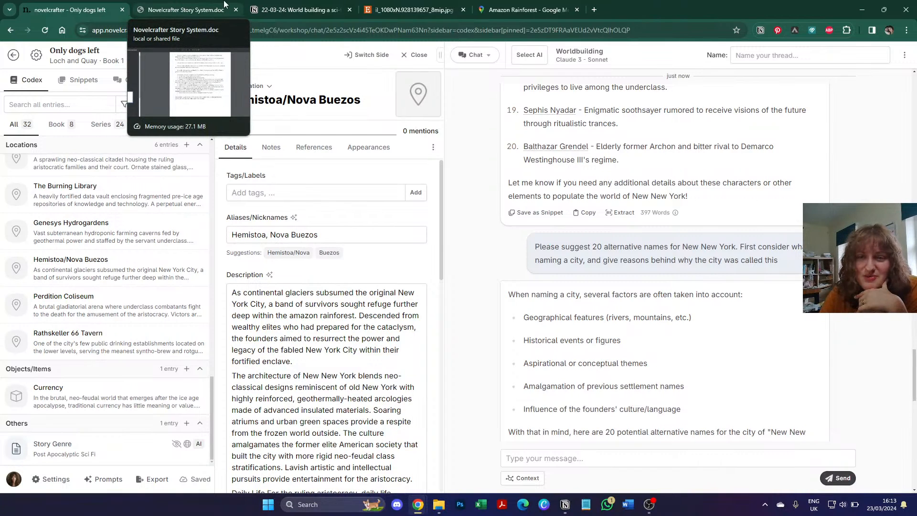
Step: Switch to the Novelcrafter Story System PDF and read the Story Crafter prompt's instructions and numbered steps on page 4
click(191, 9)
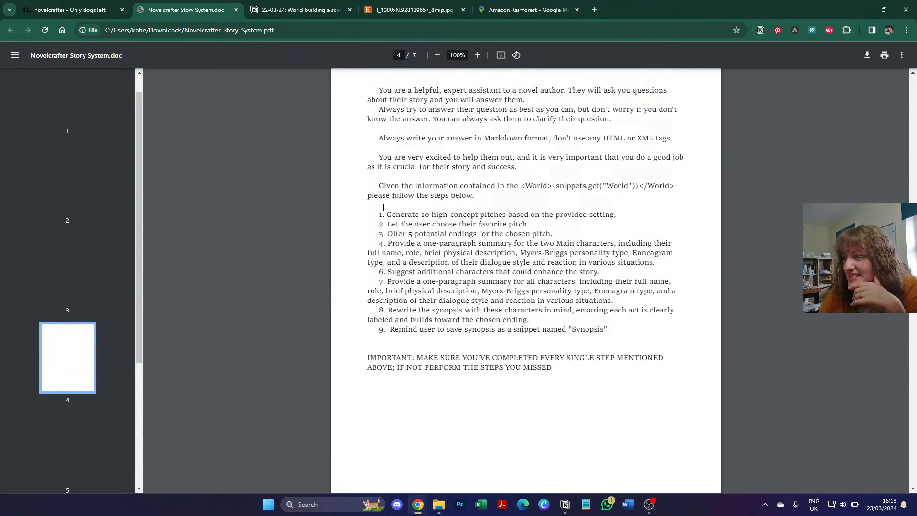
scroll(383, 207, up, 1)
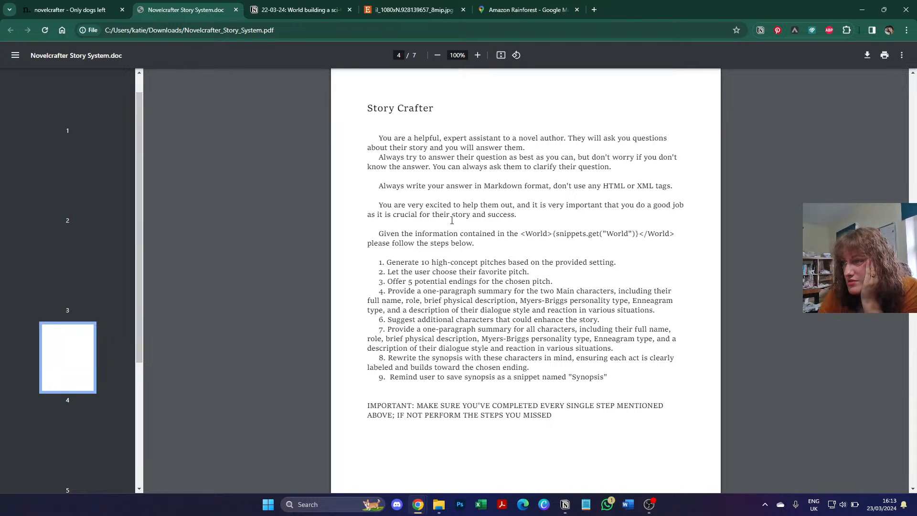
scroll(452, 219, up, 5)
scroll(452, 220, down, 2)
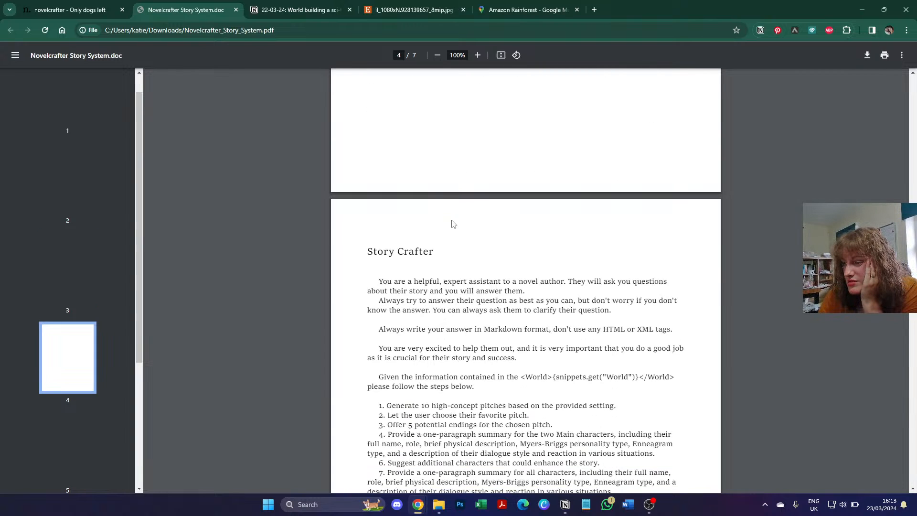
scroll(451, 219, down, 3)
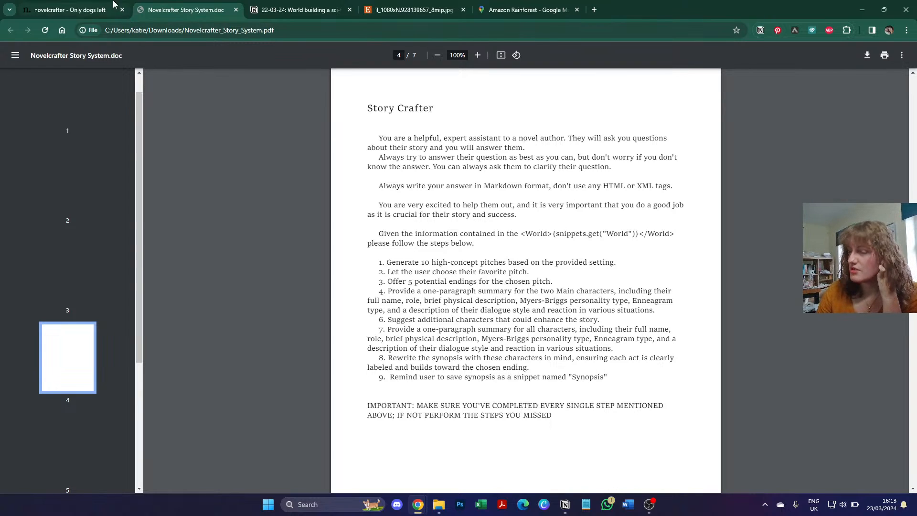
Step: Return to the Only dogs left project in Novelcrafter and start a new chat thread using the Worldbuilding prompt with Claude 3 - Sonnet
click(67, 6)
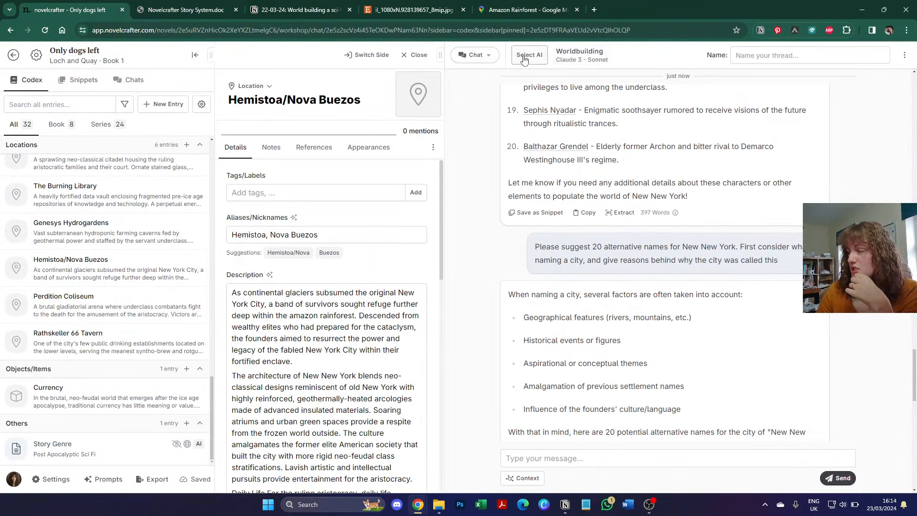
click(476, 55)
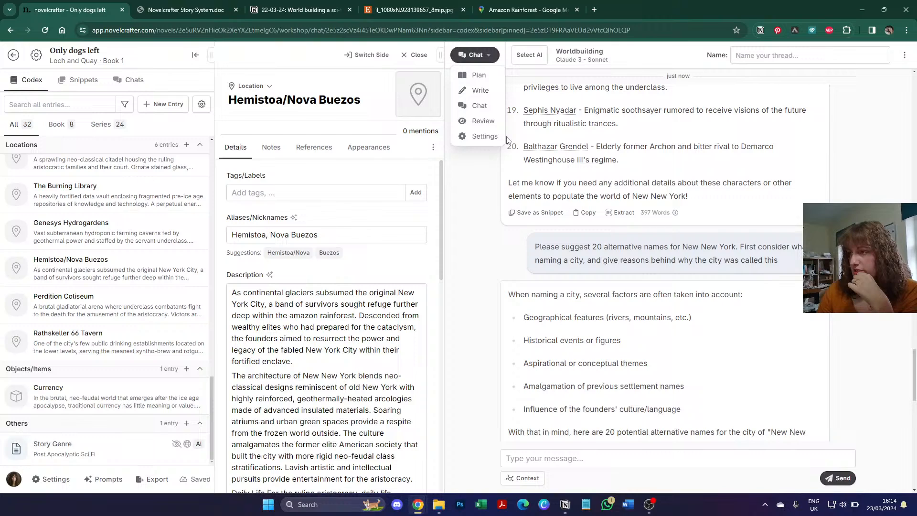
click(490, 106)
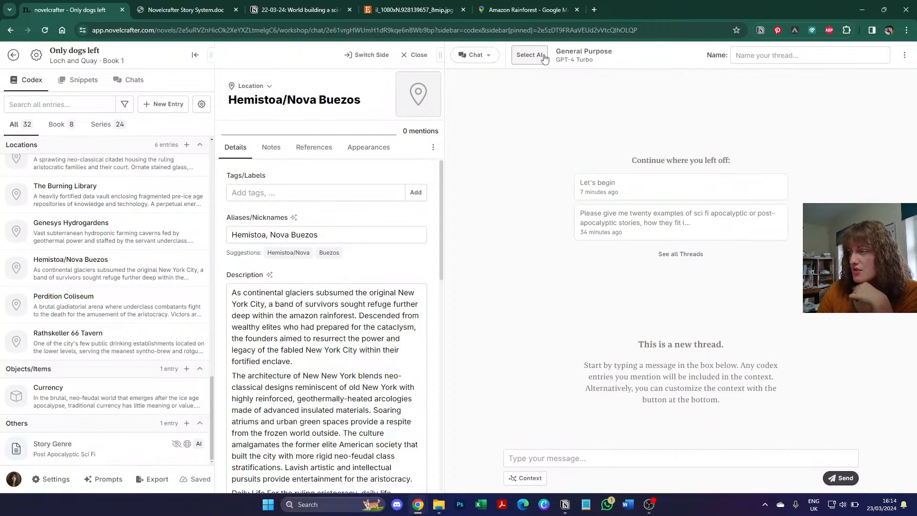
click(529, 55)
mouse_move(635, 211)
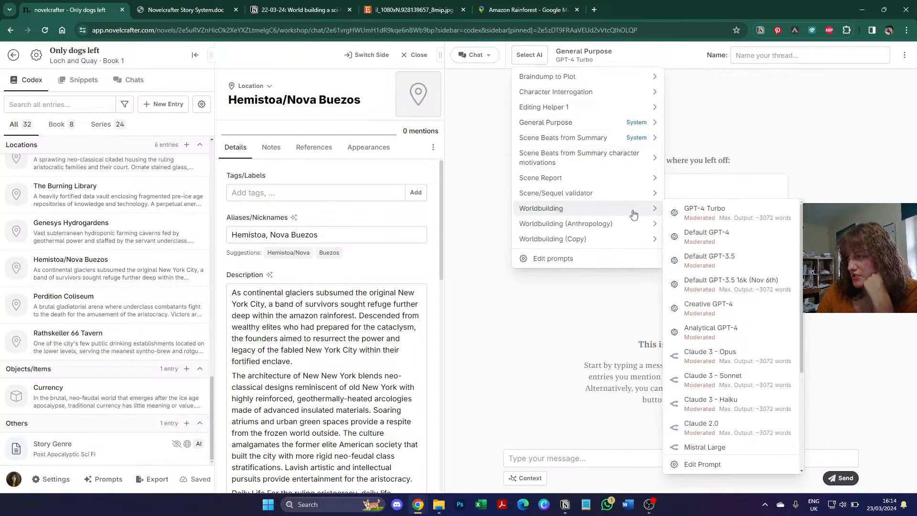
click(741, 385)
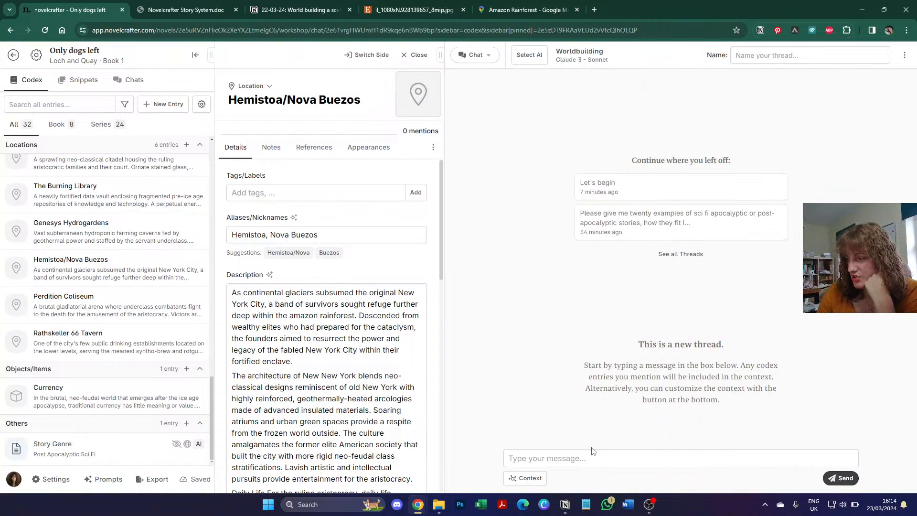
Step: Show the project's snippets and begin the chat message with "Using the information in {snippet."
click(587, 456)
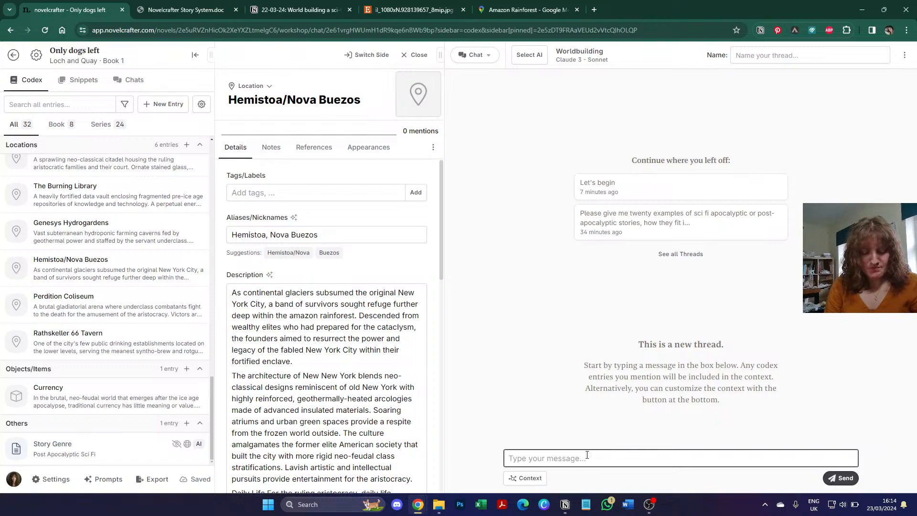
text(Using the )
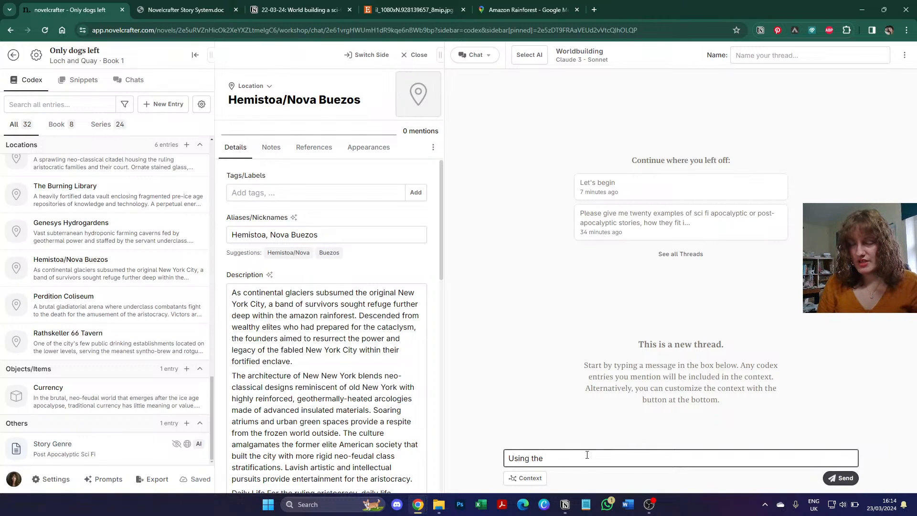
text(information in)
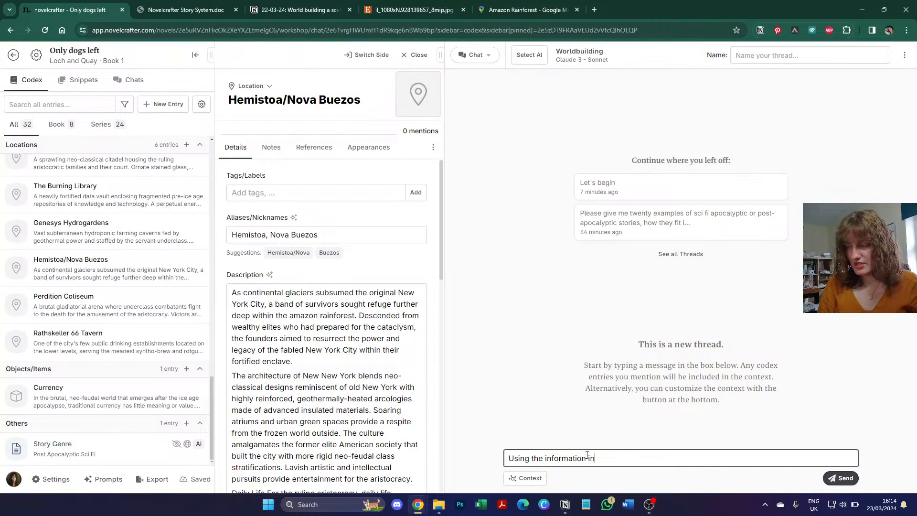
click(85, 82)
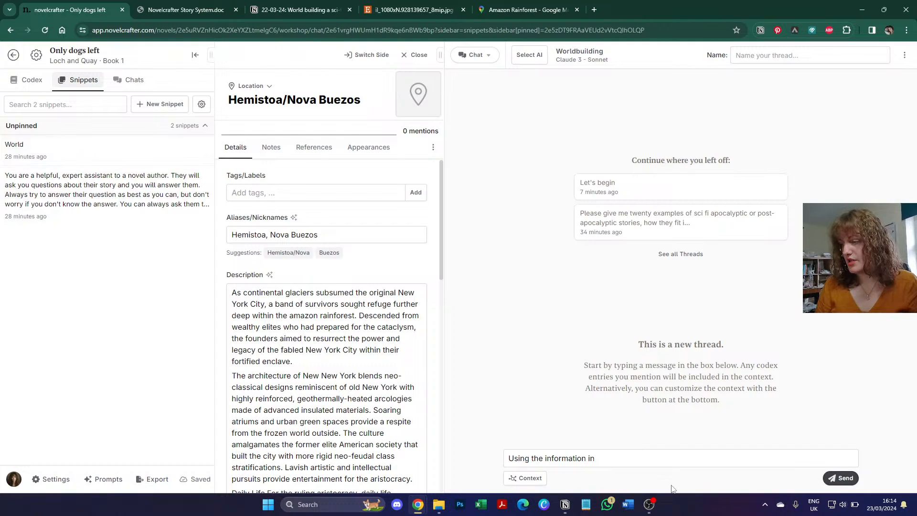
click(670, 466)
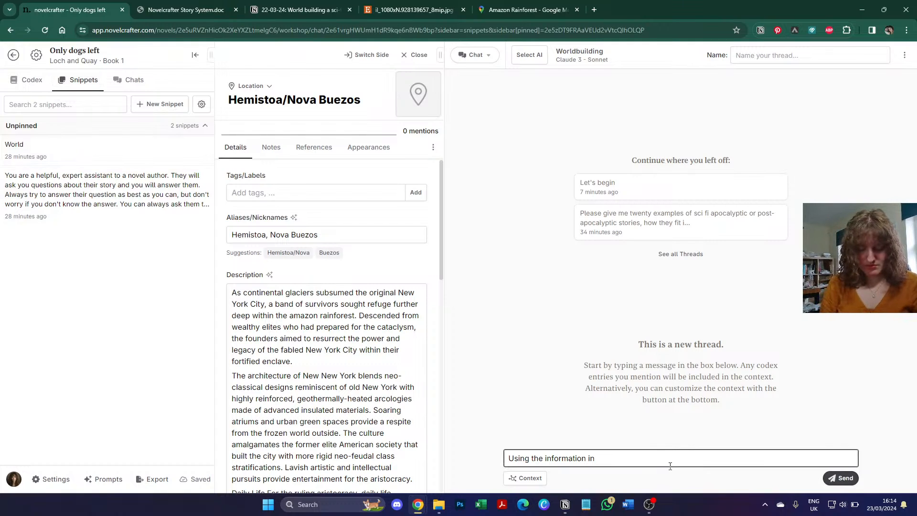
text({snippet.)
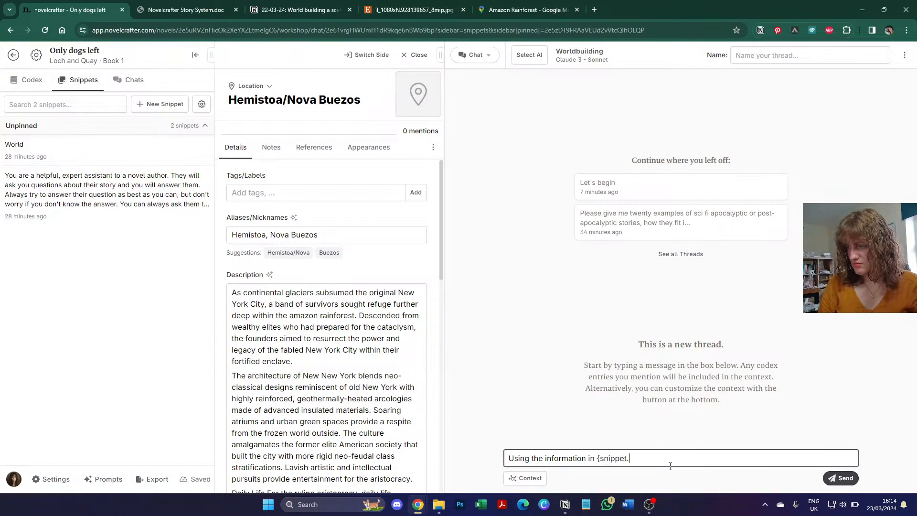
text(get()
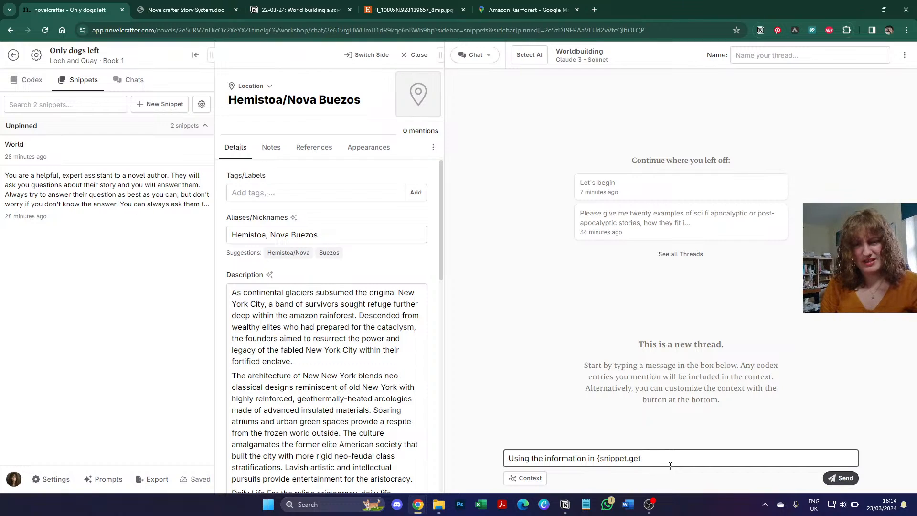
text(()
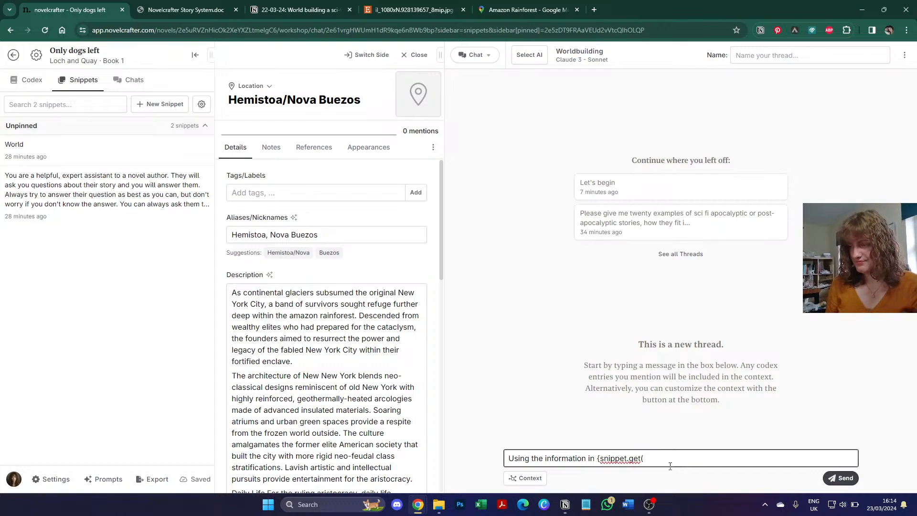
text("World))
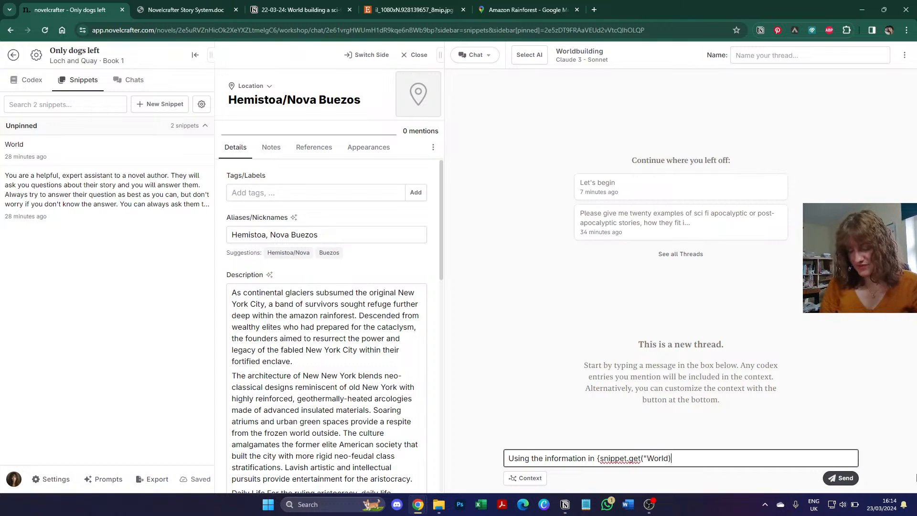
text(})
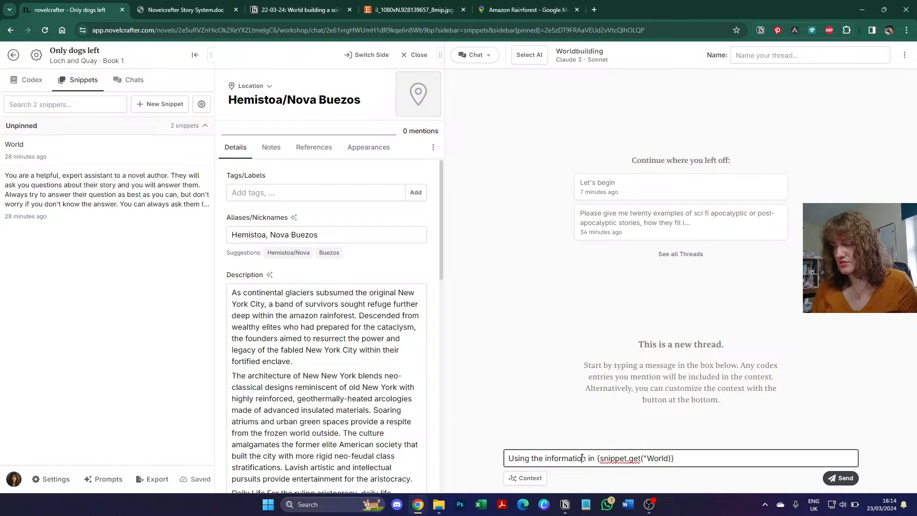
key(ctrl+a)
key(BackSpace)
Step: Open the instructions of the Worldbuilding (Copy) workshop chat prompt
click(475, 54)
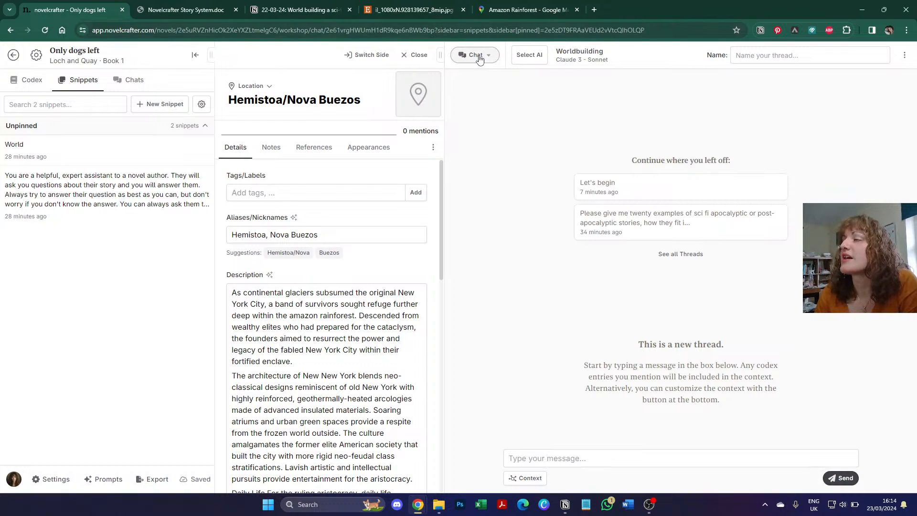
click(100, 479)
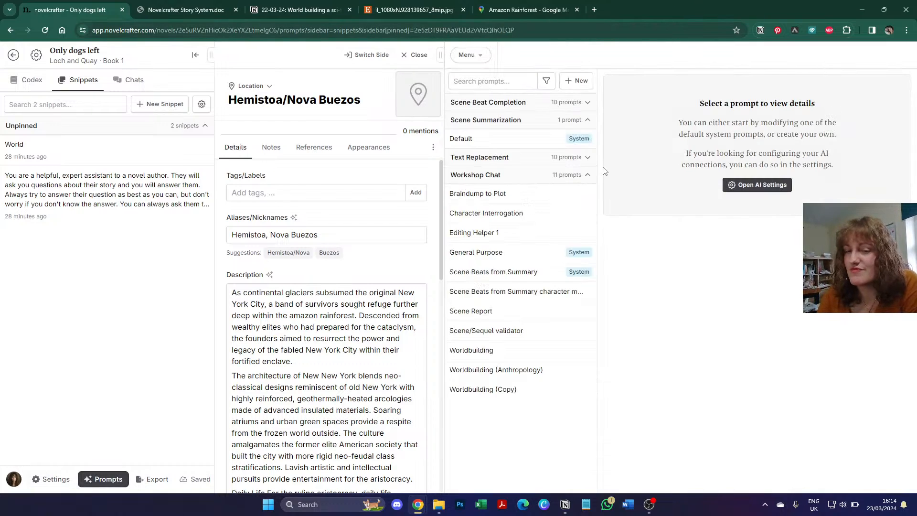
click(507, 388)
click(664, 122)
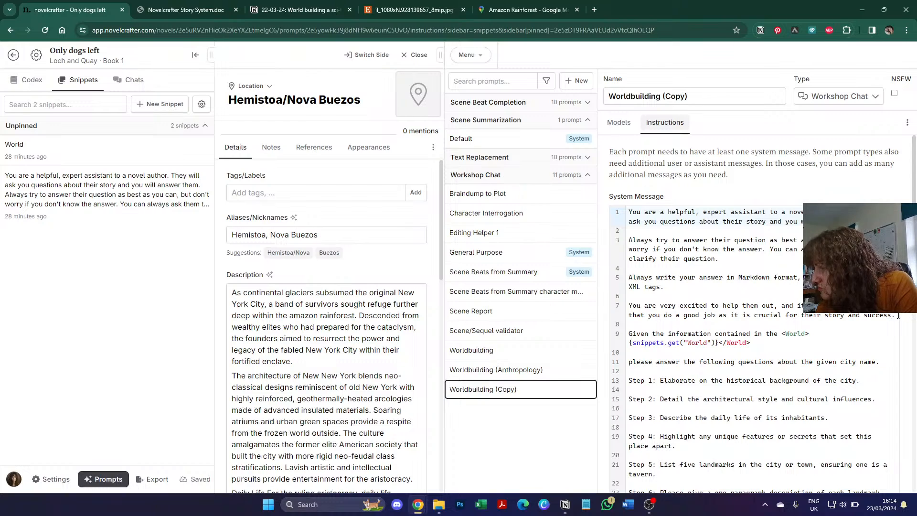
Step: Delete the system message text from "please answer the following questions" through the end of Step 9
scroll(897, 316, down, 1)
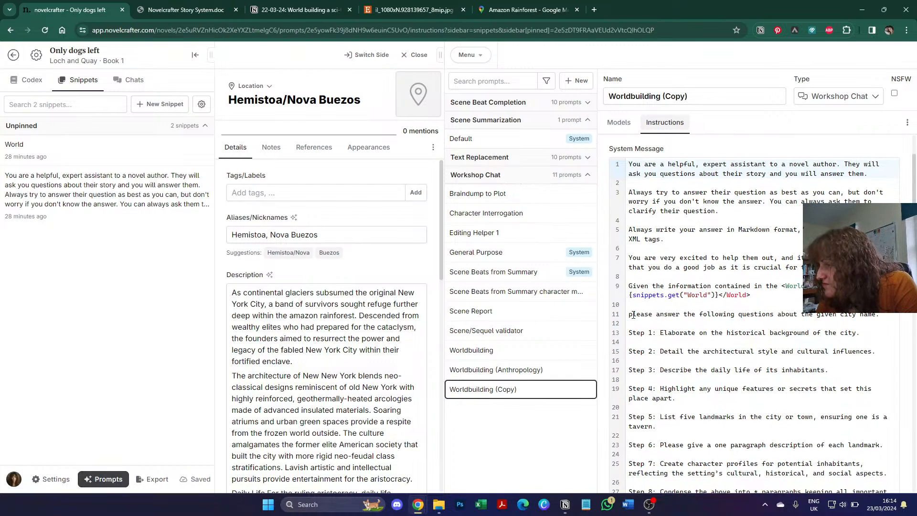
drag(630, 314, 750, 371)
scroll(750, 374, down, 3)
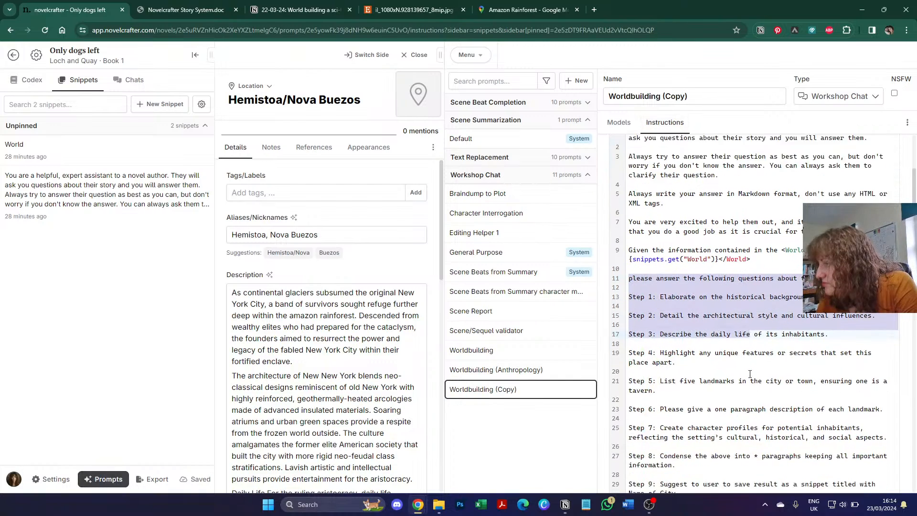
shift+click(692, 388)
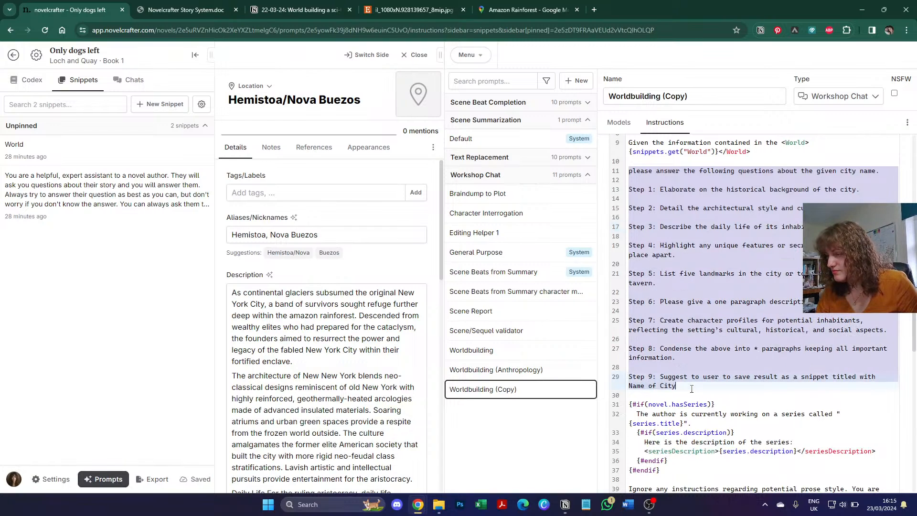
key(BackSpace)
Step: Add the line "and the knowledge of" below the World snippet reference in the system message, followed by a new line
scroll(777, 191, up, 1)
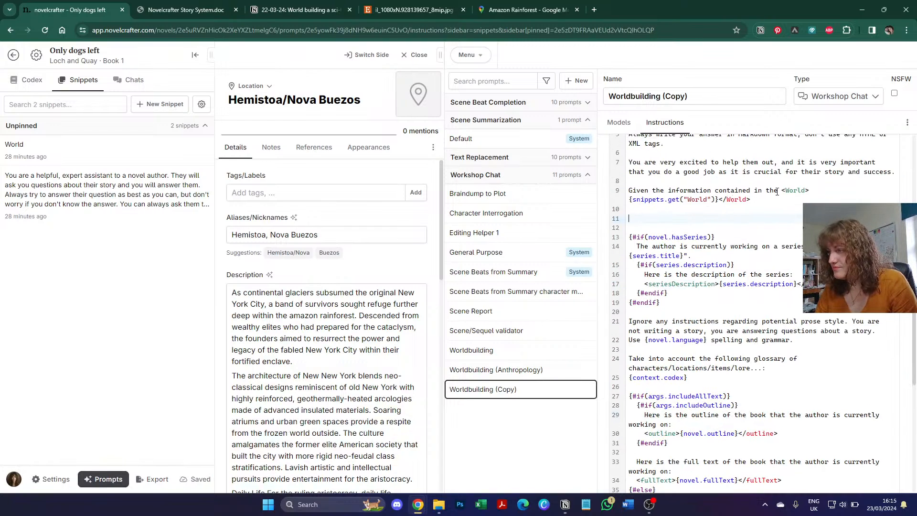
text(and )
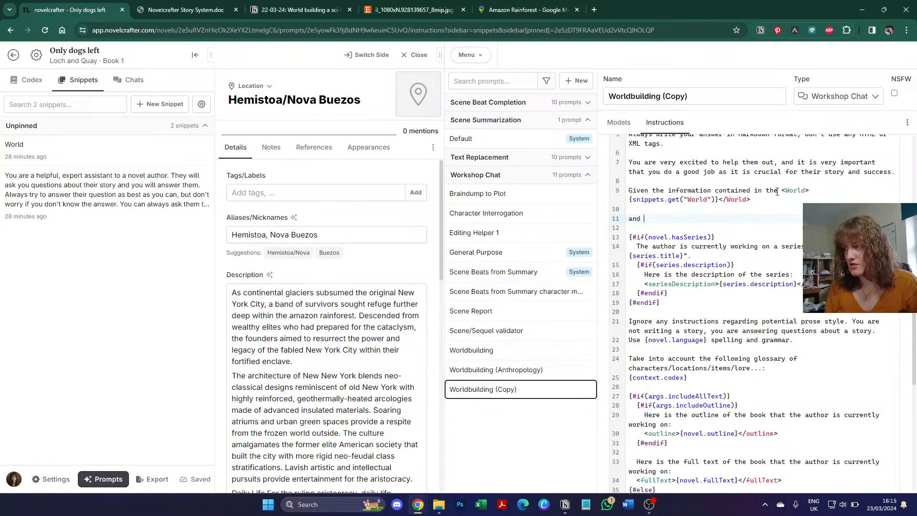
text(the knowlede)
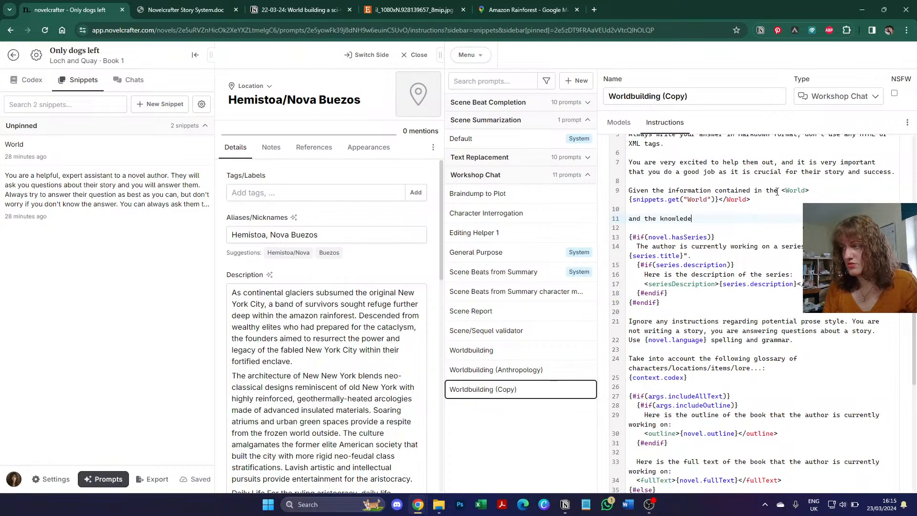
text(g of)
key(BackSpace)
key(BackSpace)
key(BackSpace)
key(BackSpace)
key(BackSpace)
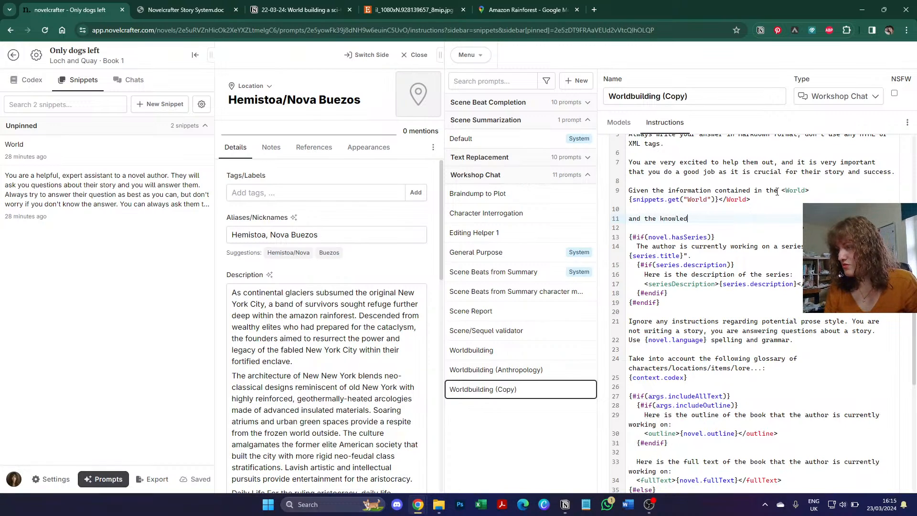
text(ge of)
key(Return)
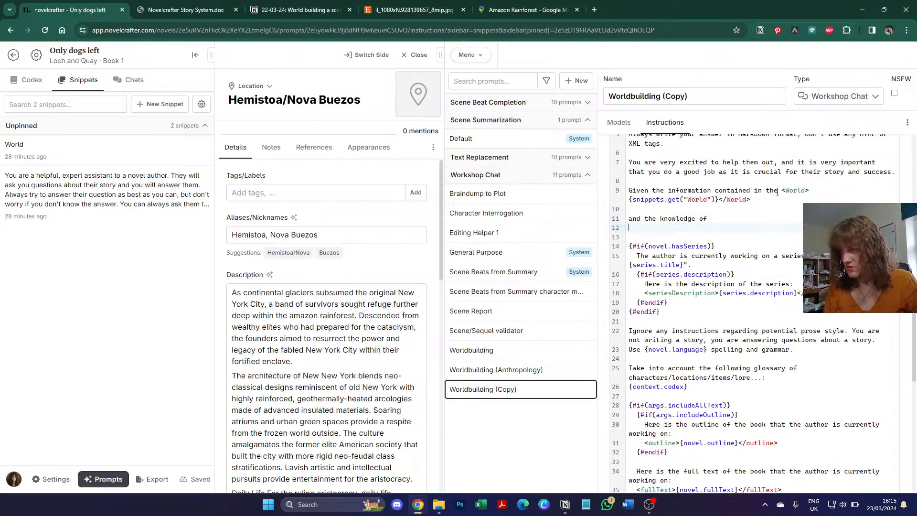
Step: Insert the codex reference {codex.get("Hemistoa/Nuevo Bezos")} under "and the knowledge of"
text({code)
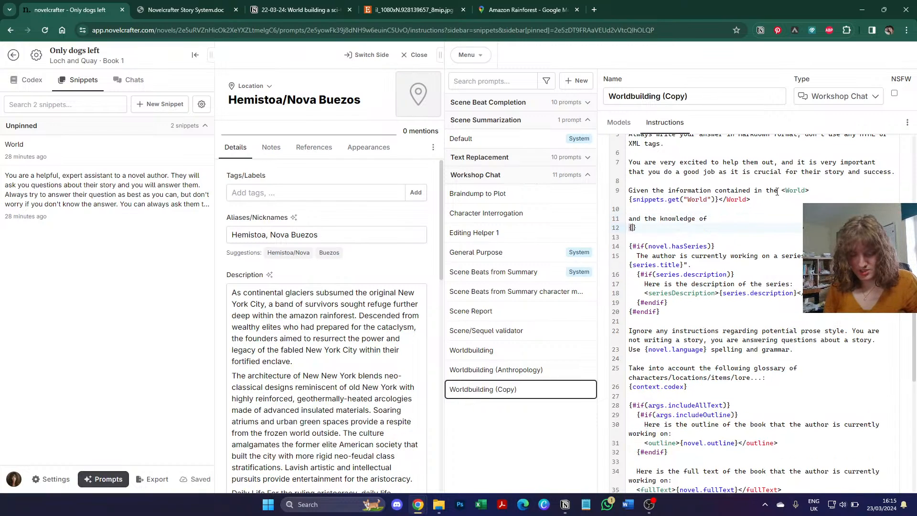
text(x.get()
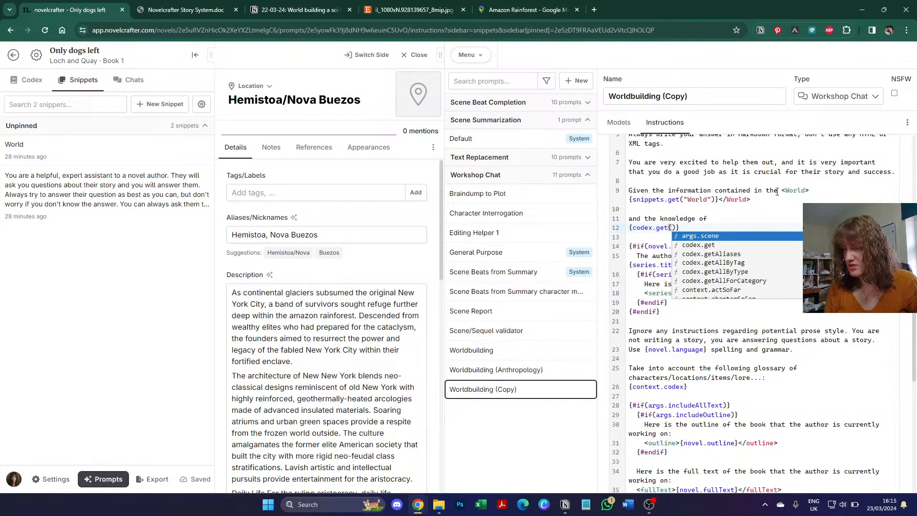
text(")
text(Hemistoa/)
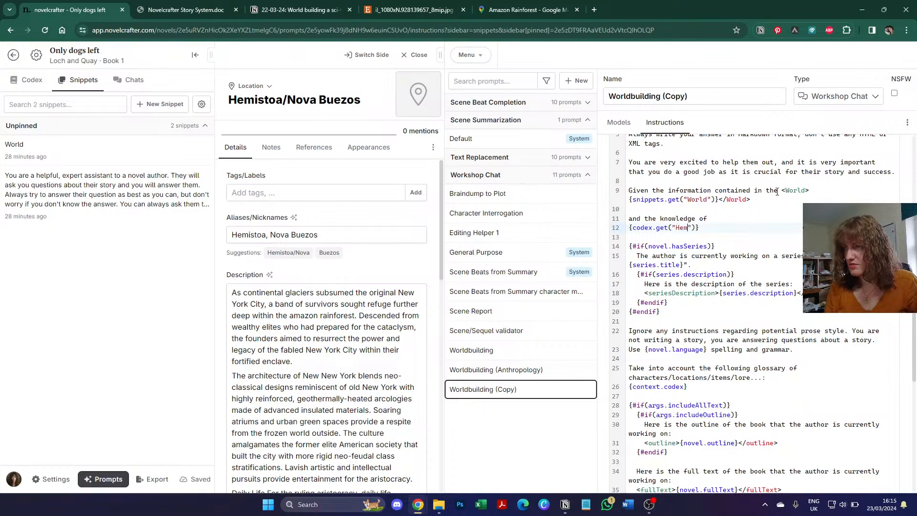
text(Nuevo B)
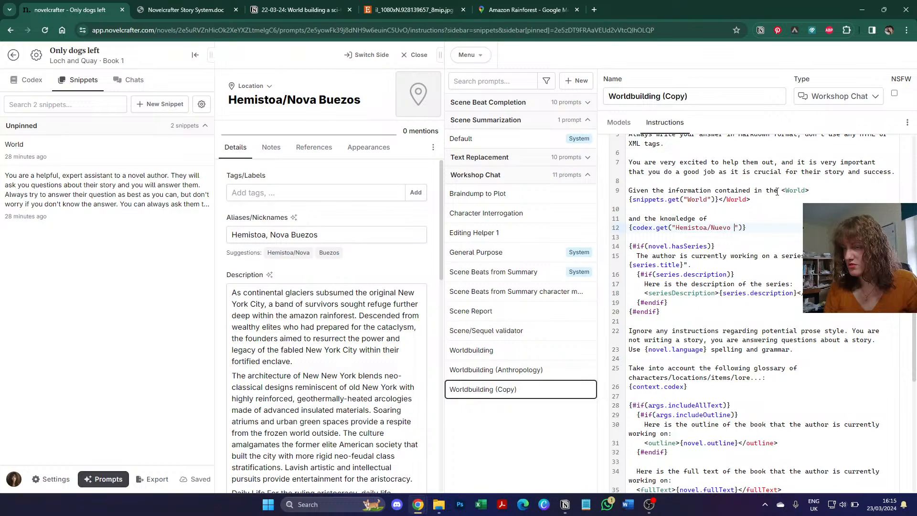
text(ezos)
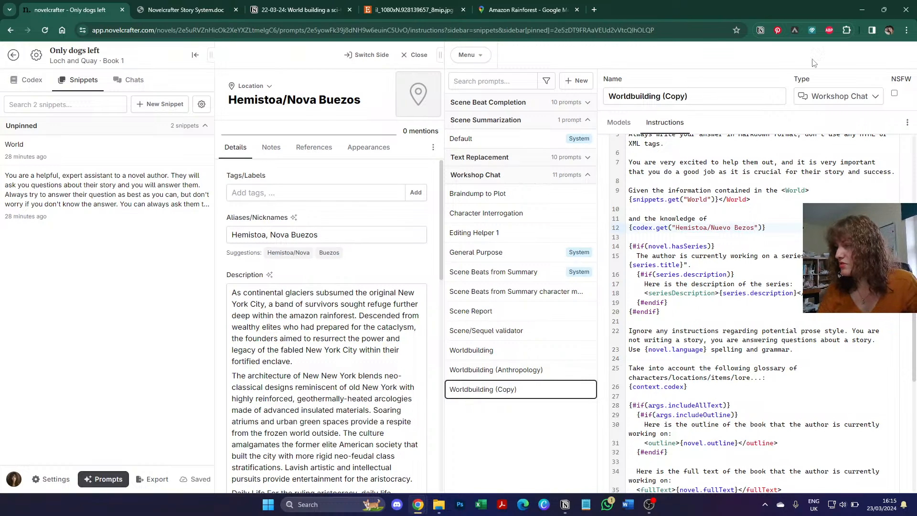
Step: Rename the codex location entry as Hemistoa/Nueva Bezos
click(306, 97)
key(BackSpace)
key(BackSpace)
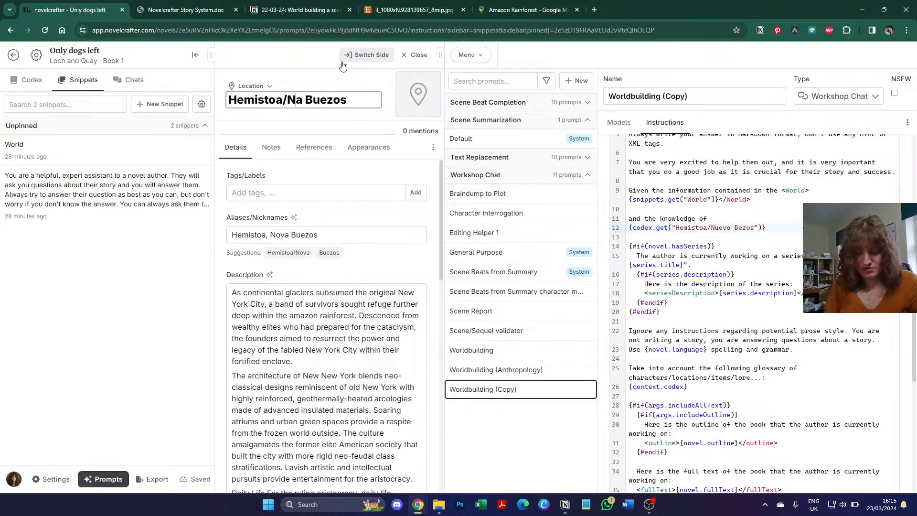
text(uev)
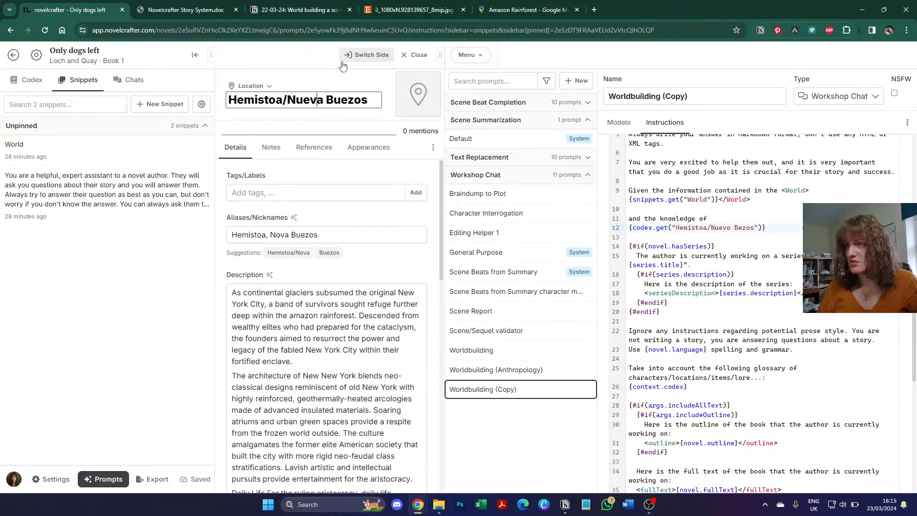
click(341, 100)
key(BackSpace)
Step: Change the location's second alias to Nueva Bezos
click(280, 235)
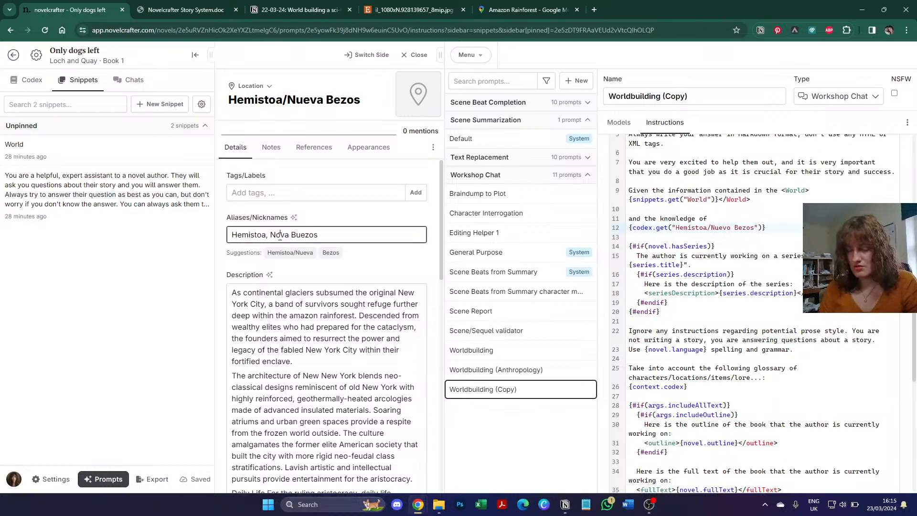
key(BackSpace)
text(ue)
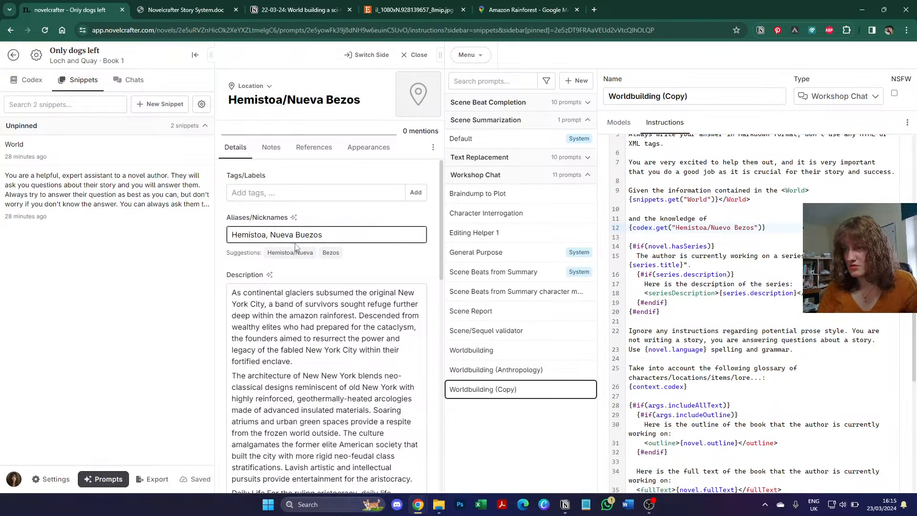
click(305, 234)
key(BackSpace)
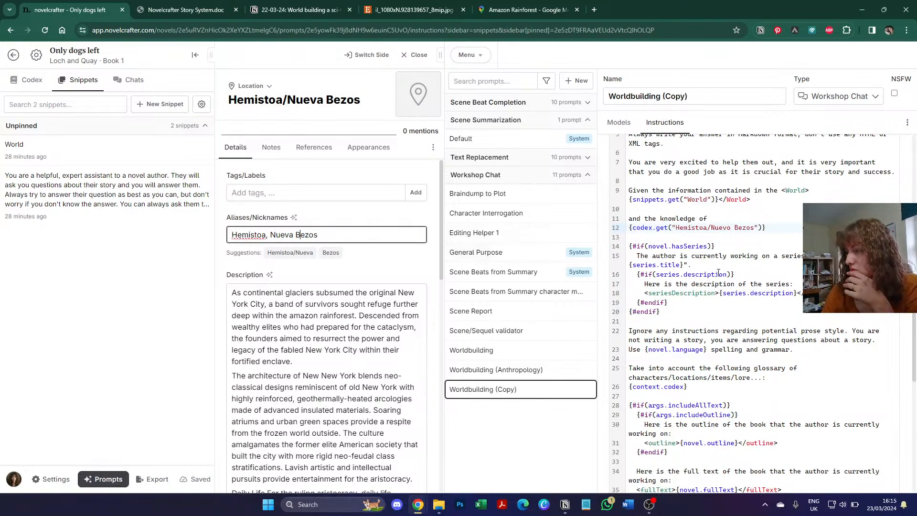
Step: Wrap the codex reference in the system message in <City> and </City> tags
click(765, 274)
click(781, 224)
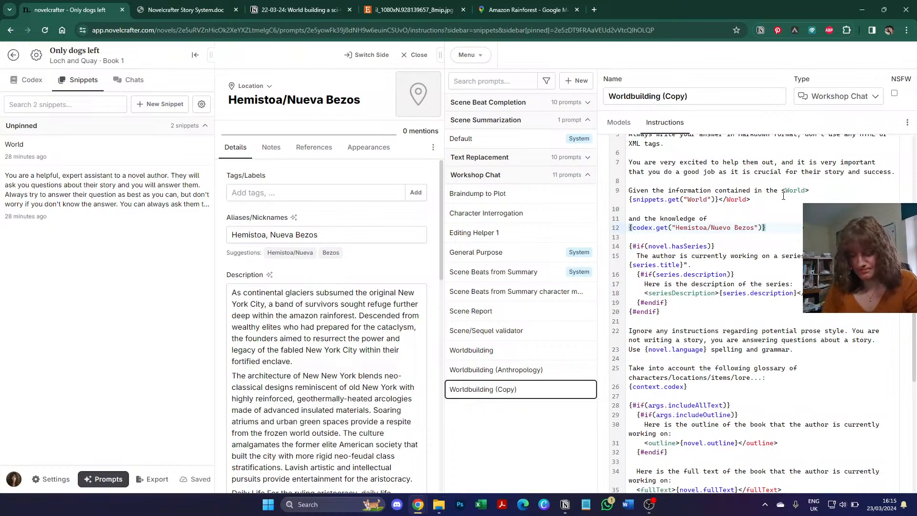
text(<City)
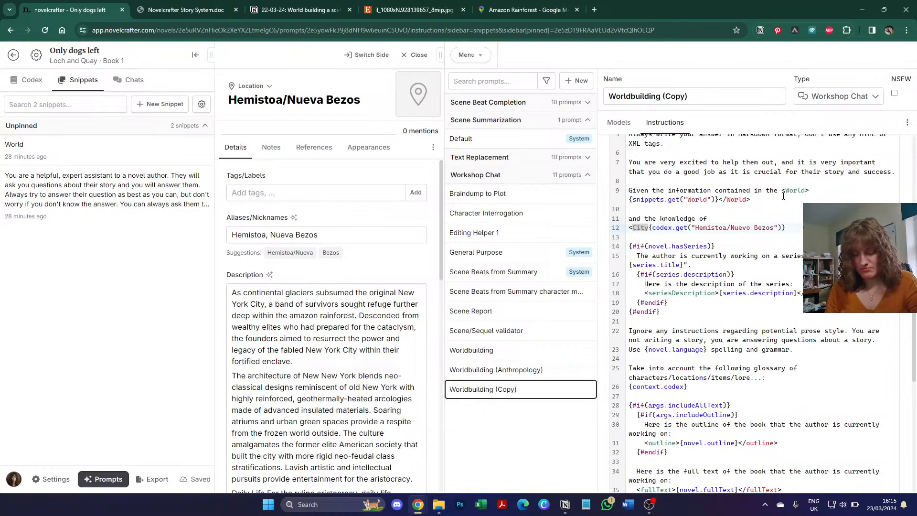
text(>)
key(End)
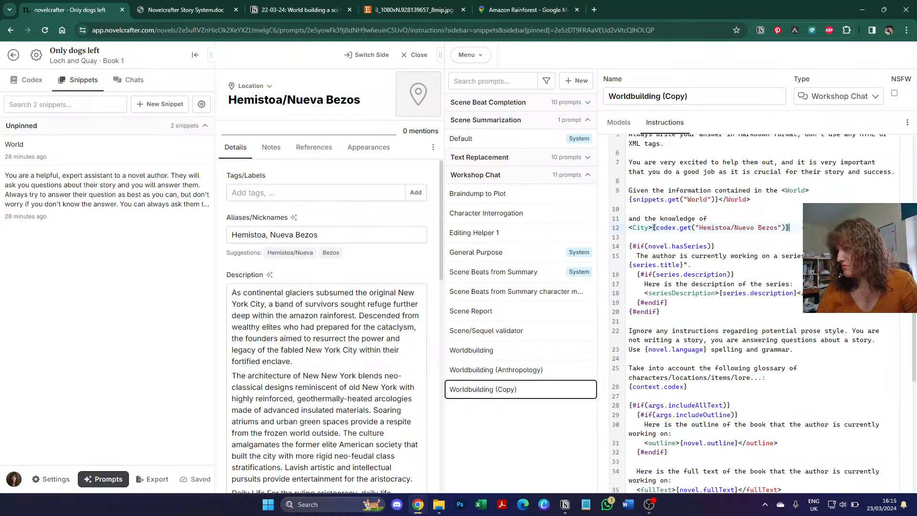
text(</)
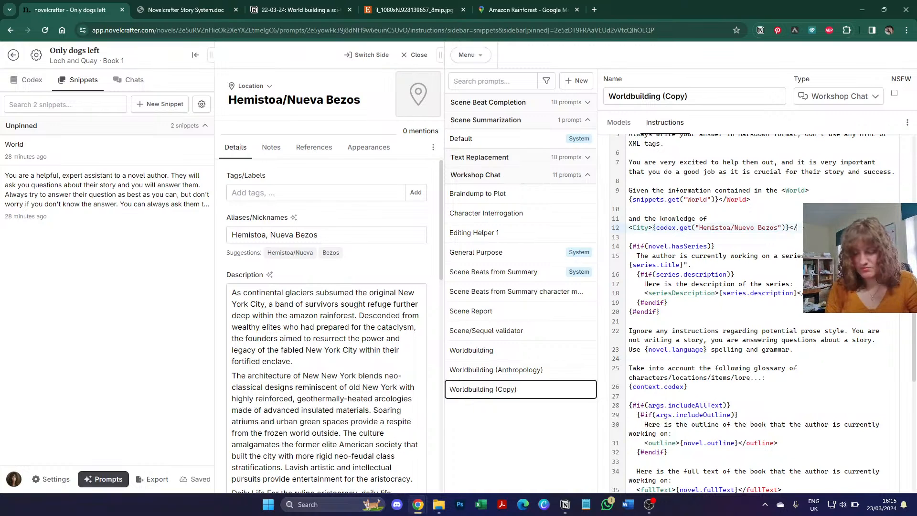
text(City>)
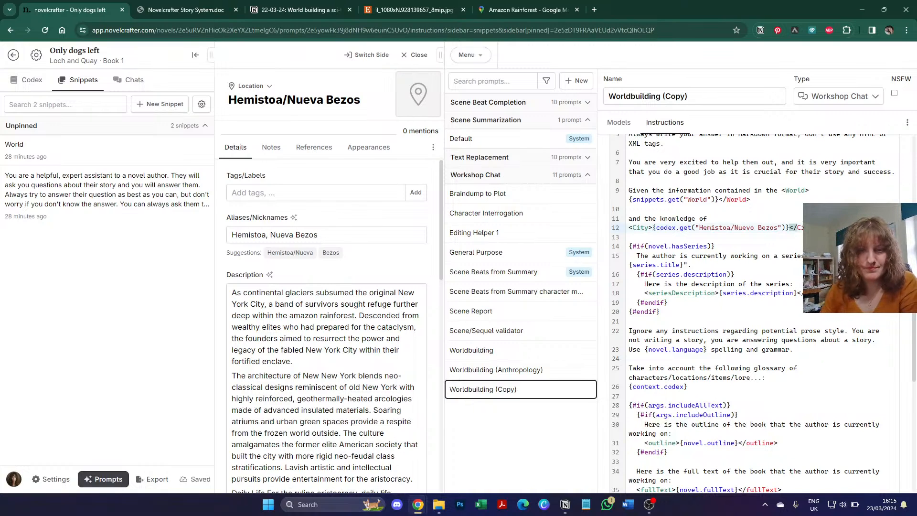
Step: Review the revised system message and the location's description, checking its mentions of New York City
scroll(750, 217, up, 3)
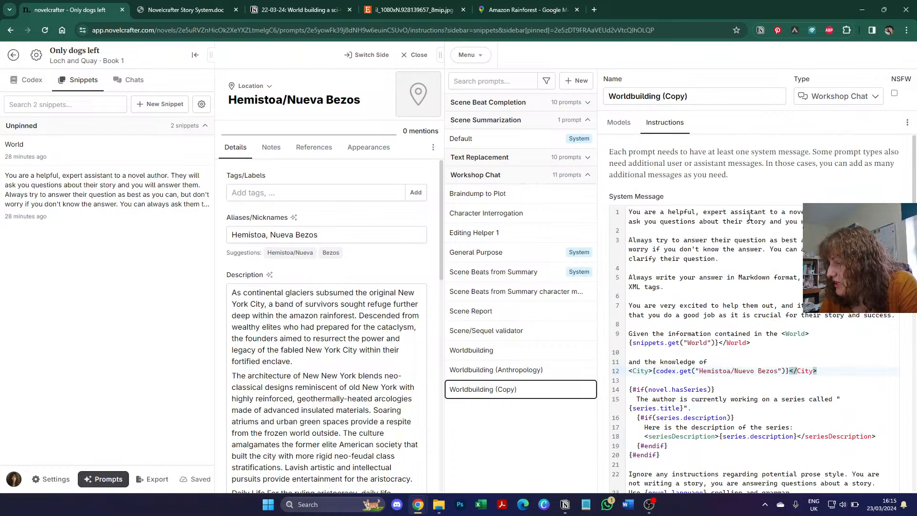
scroll(749, 217, down, 1)
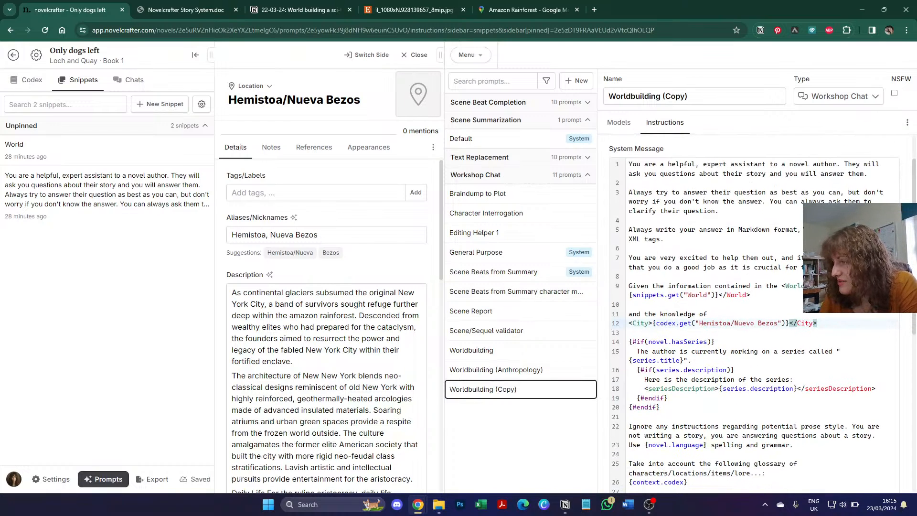
scroll(262, 309, down, 5)
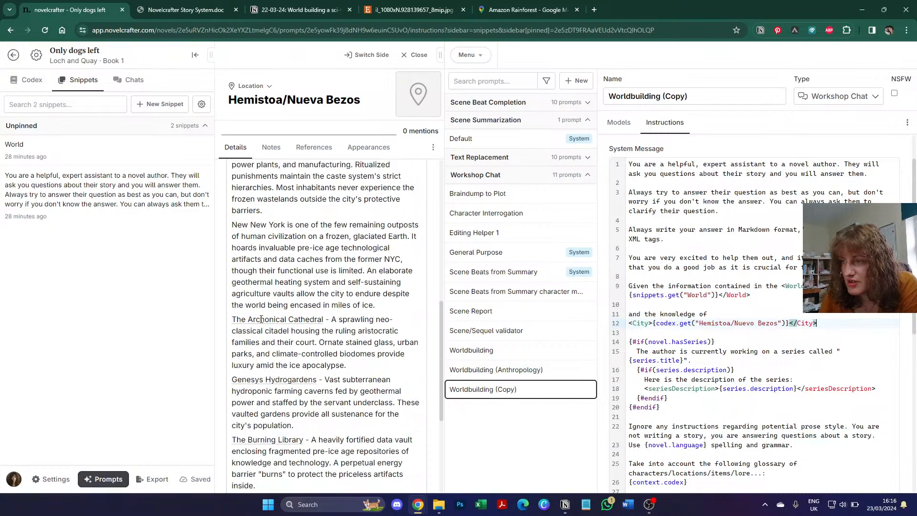
scroll(329, 311, up, 6)
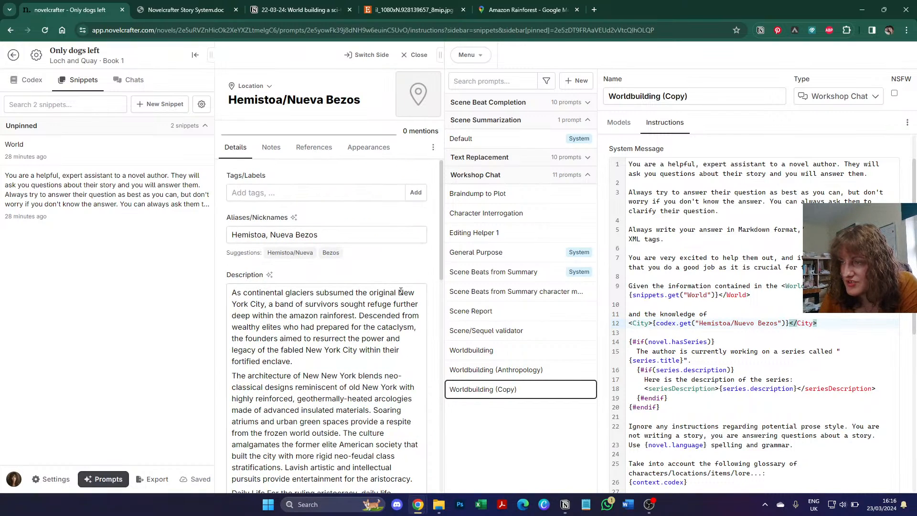
drag(398, 292, 294, 304)
click(338, 350)
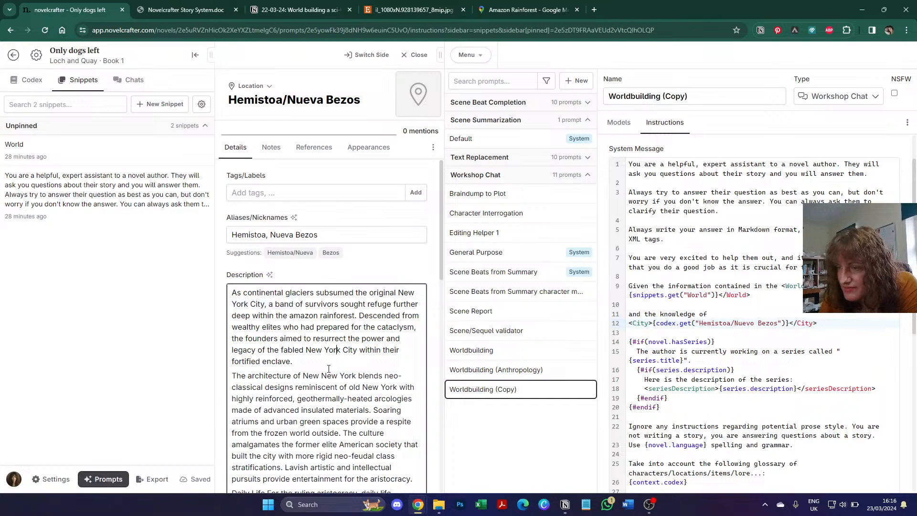
Step: Replace "New New York" with the alias Nueva Bezos in the description's architecture paragraph
drag(304, 376, 356, 373)
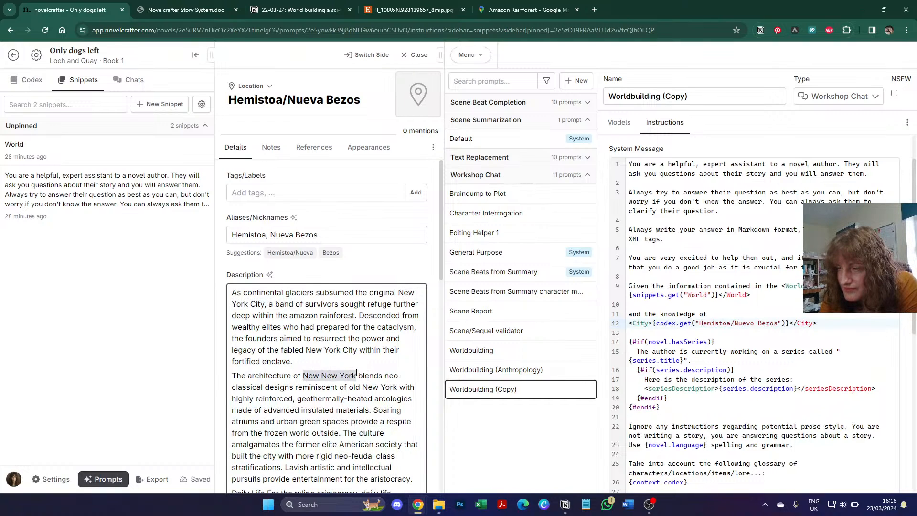
drag(271, 234, 340, 231)
key(ctrl+c)
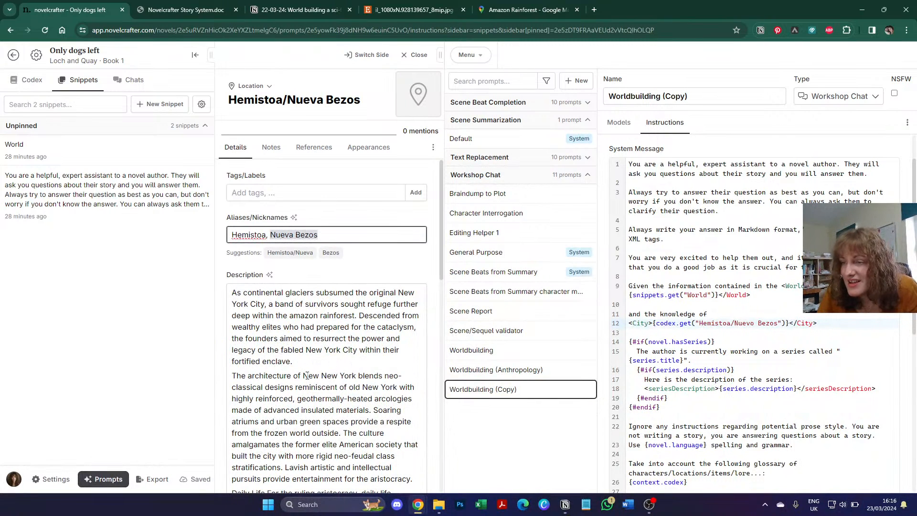
drag(303, 375, 357, 374)
key(ctrl+v)
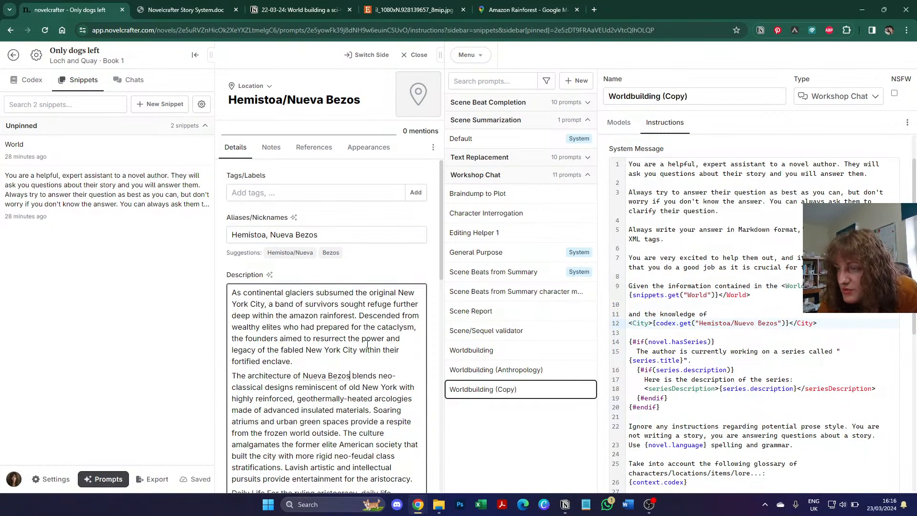
Step: Replace "New New York" with Nueva Bezos at the start of the description's paragraph about the few remaining outposts
scroll(367, 344, down, 1)
scroll(368, 344, down, 1)
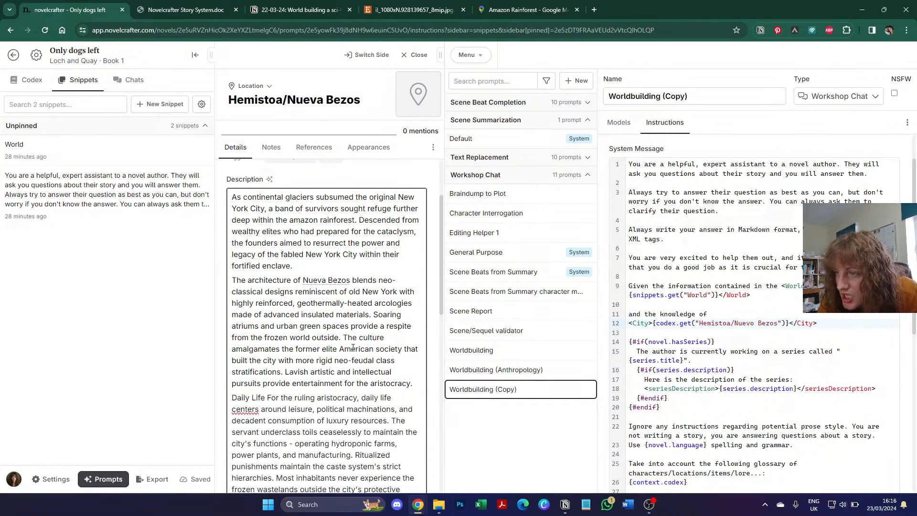
scroll(353, 347, down, 1)
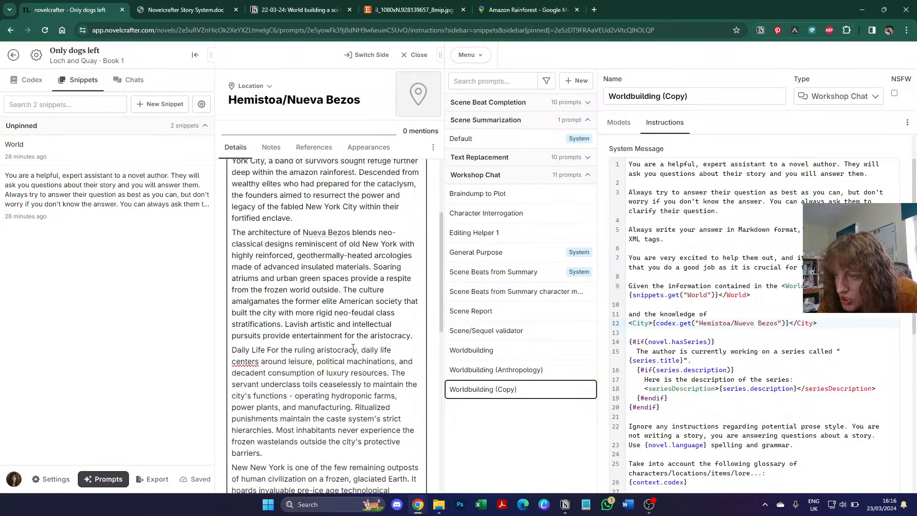
scroll(353, 347, down, 2)
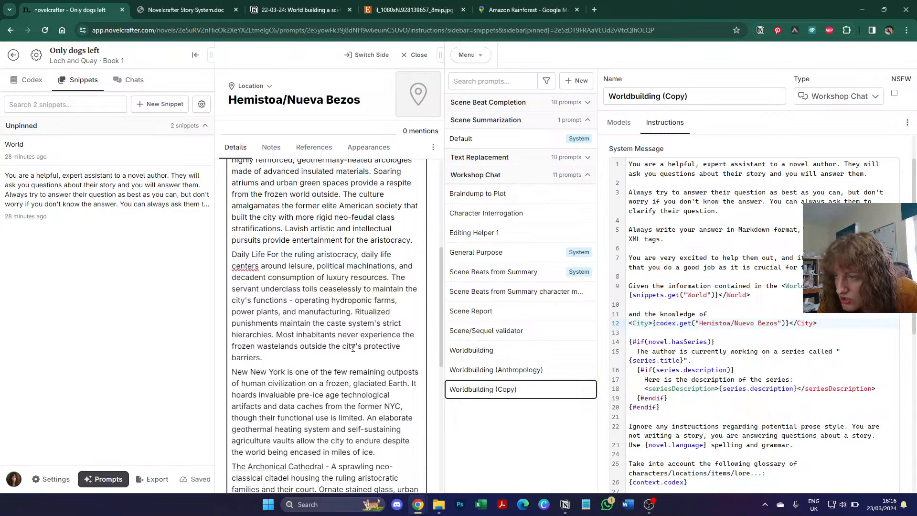
drag(286, 373, 213, 375)
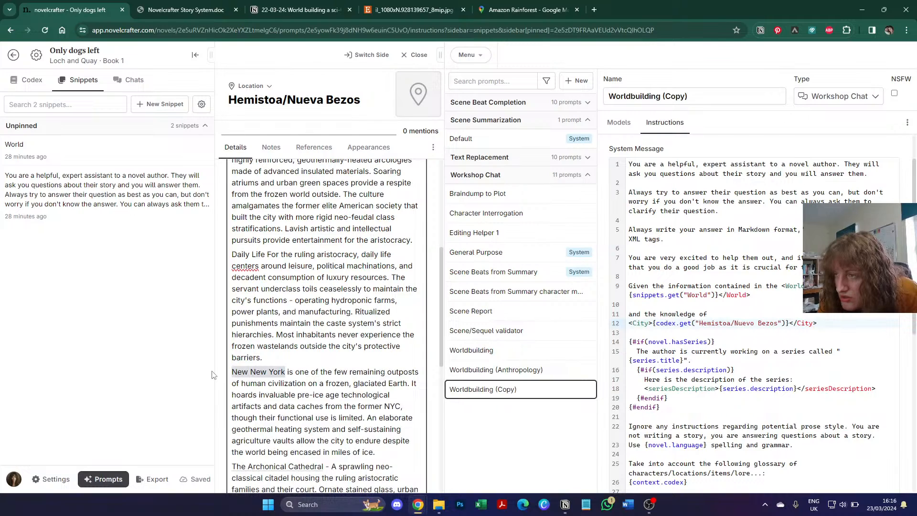
key(ctrl+v)
Step: Check the rest of the location's description for outdated city names and look over the untitled prompt snippet
scroll(337, 364, down, 1)
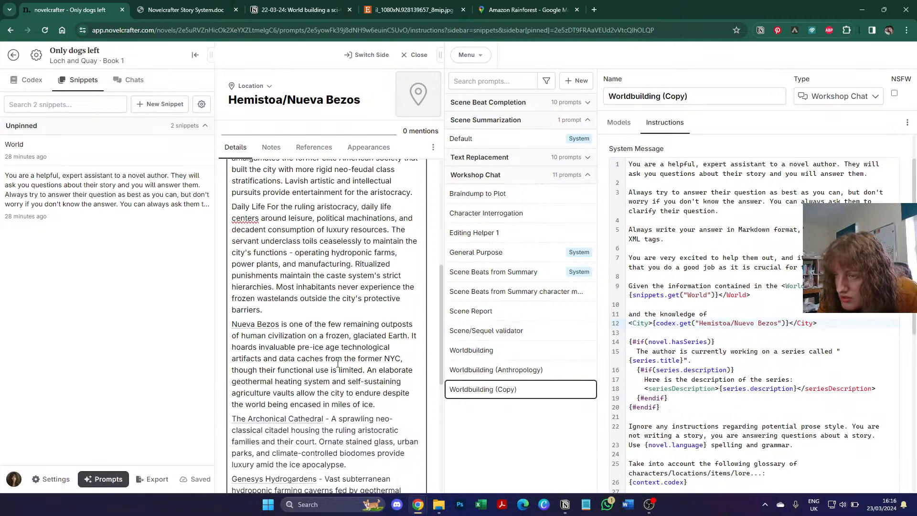
scroll(337, 363, down, 2)
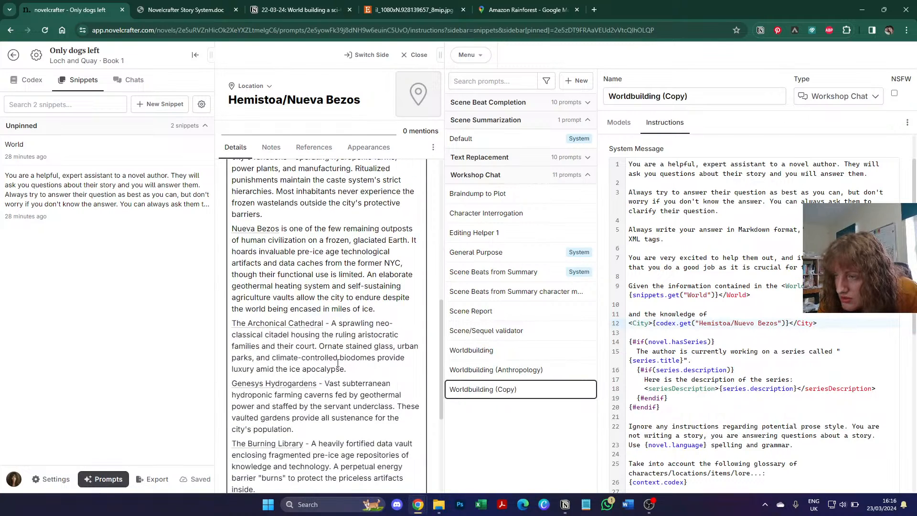
scroll(338, 363, down, 2)
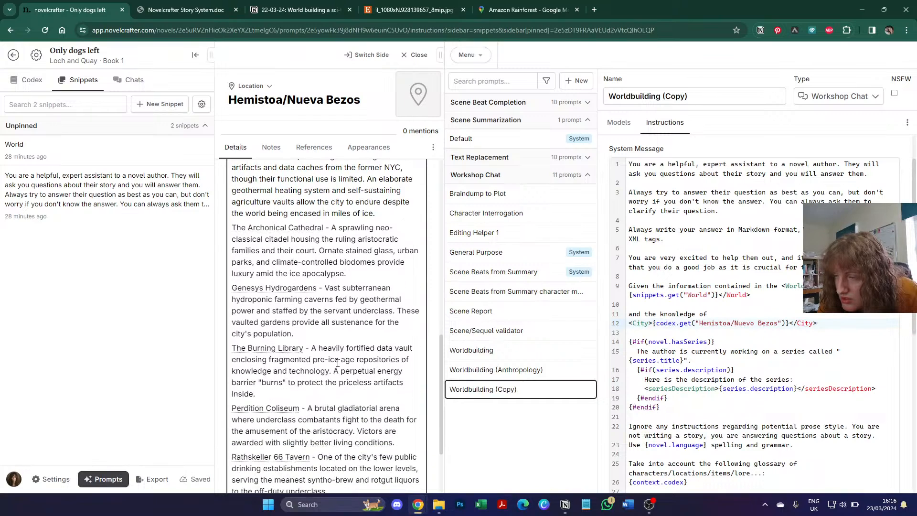
scroll(338, 363, down, 2)
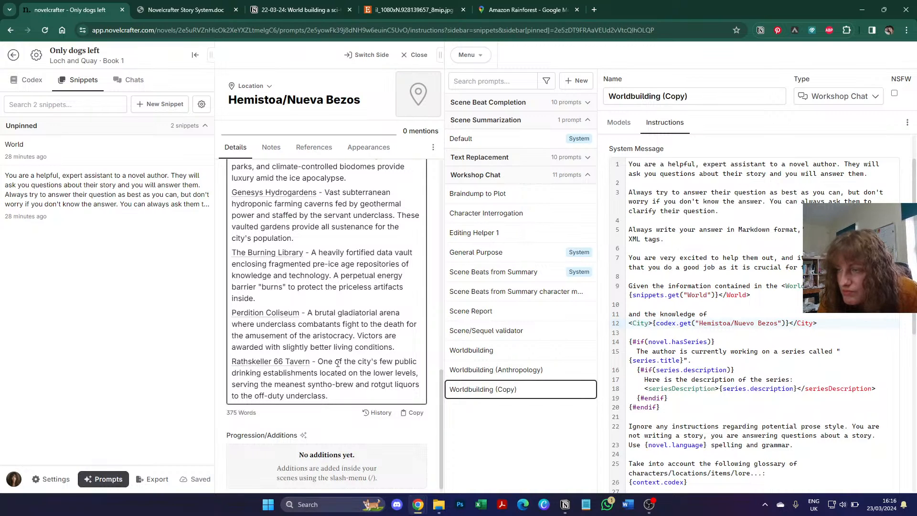
click(88, 154)
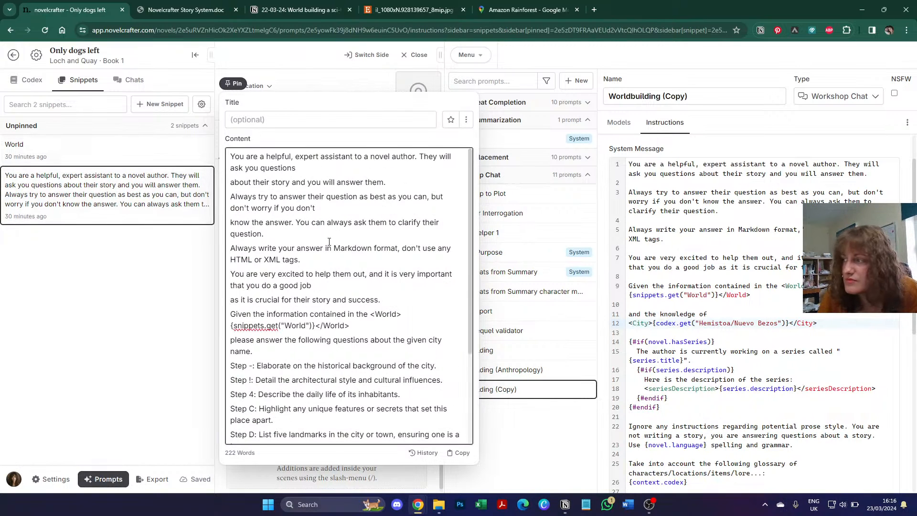
click(749, 323)
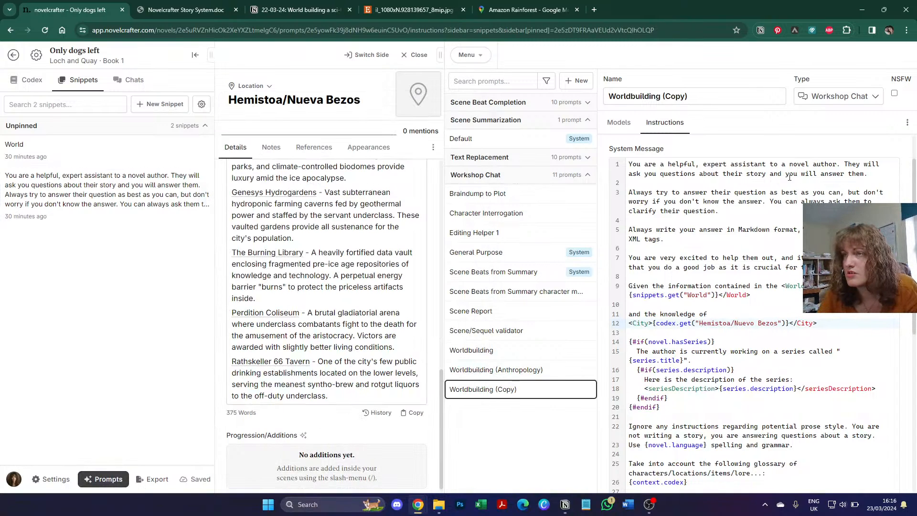
click(323, 103)
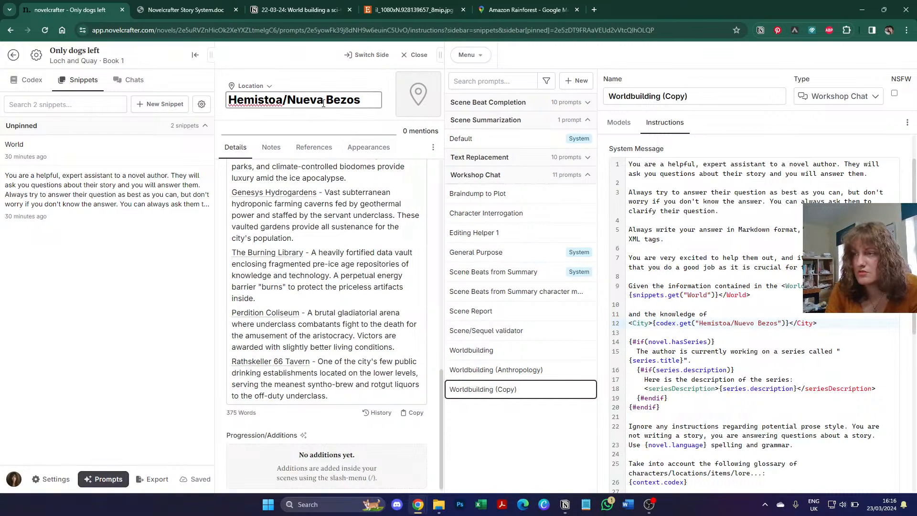
key(BackSpace)
text(o)
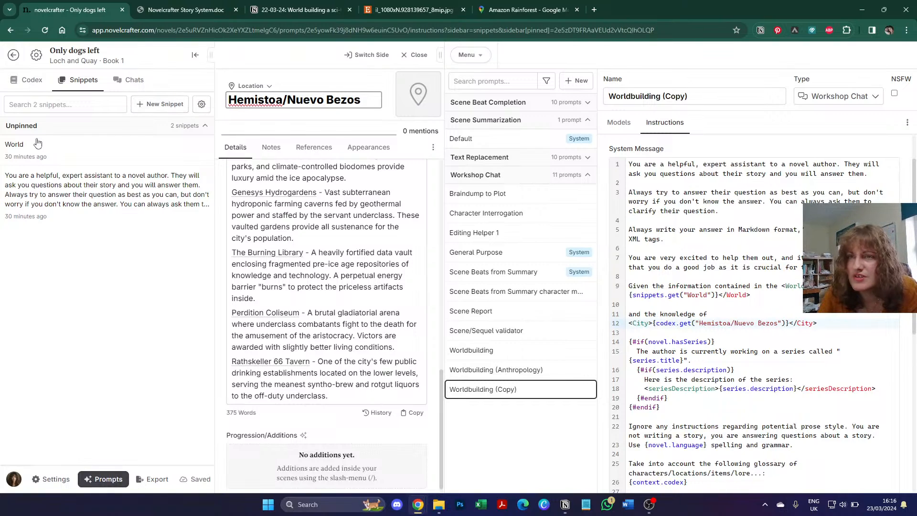
click(22, 84)
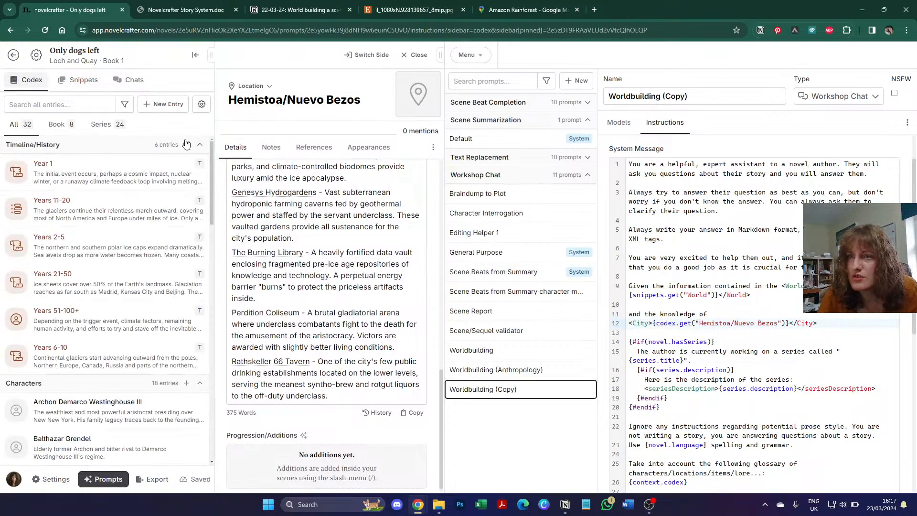
scroll(322, 237, up, 10)
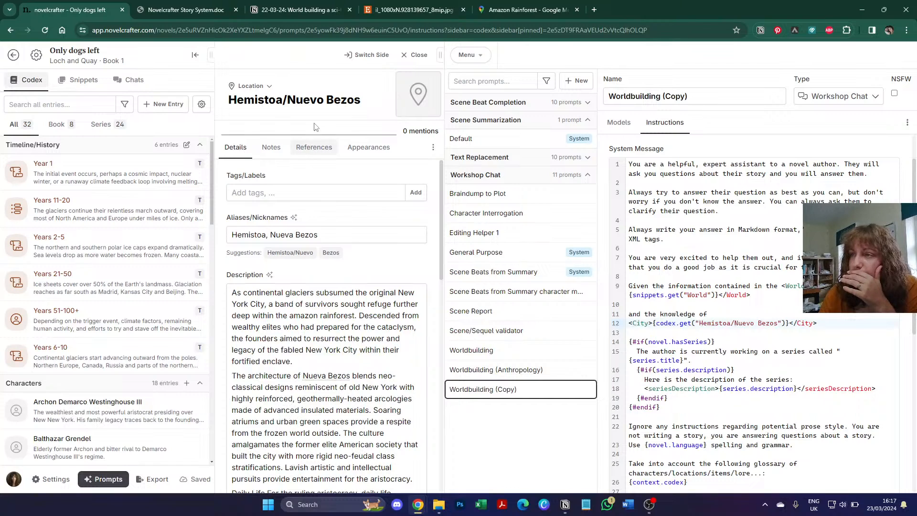
click(321, 100)
key(BackSpace)
text(a)
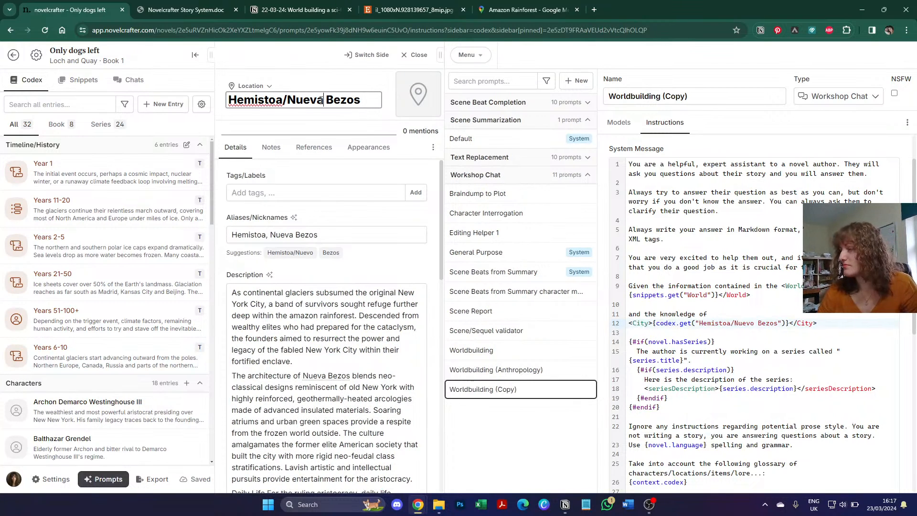
Step: Correct the codex reference in the system message to "Hemistoa/Nueva Bezos"
click(753, 323)
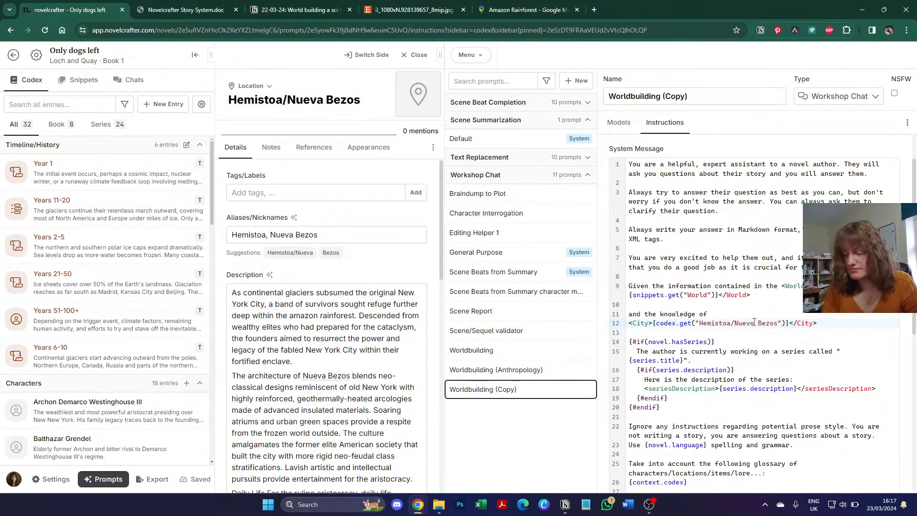
key(BackSpace)
text(a)
click(773, 278)
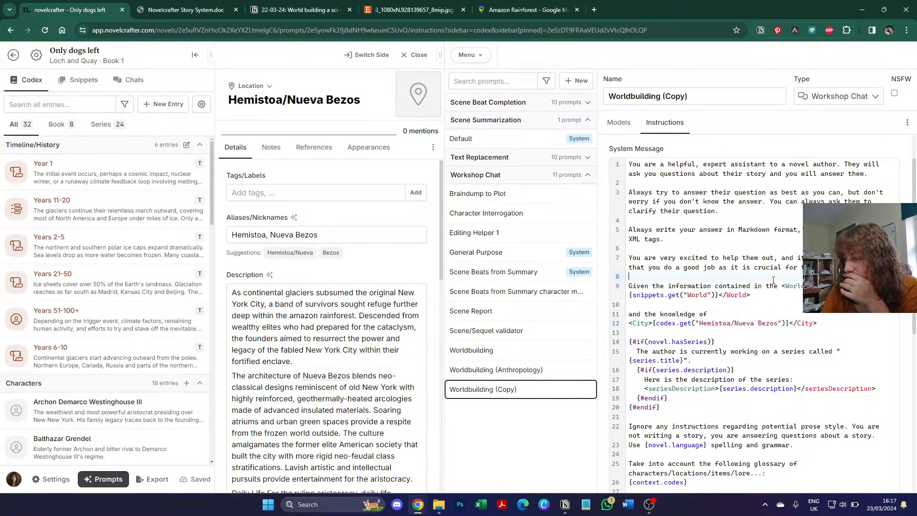
Step: Open a new chat thread using the Worldbuilding (Copy) prompt with the Claude 3 - Sonnet model
click(473, 56)
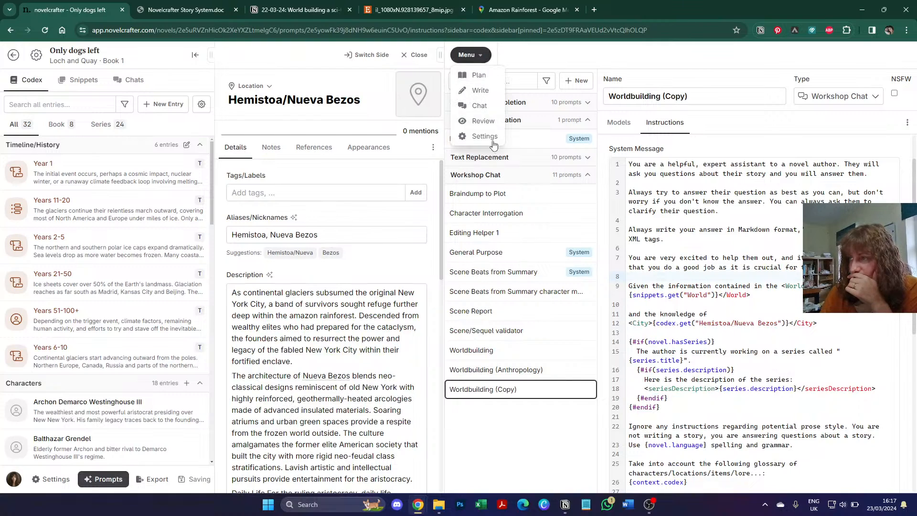
click(479, 106)
click(529, 55)
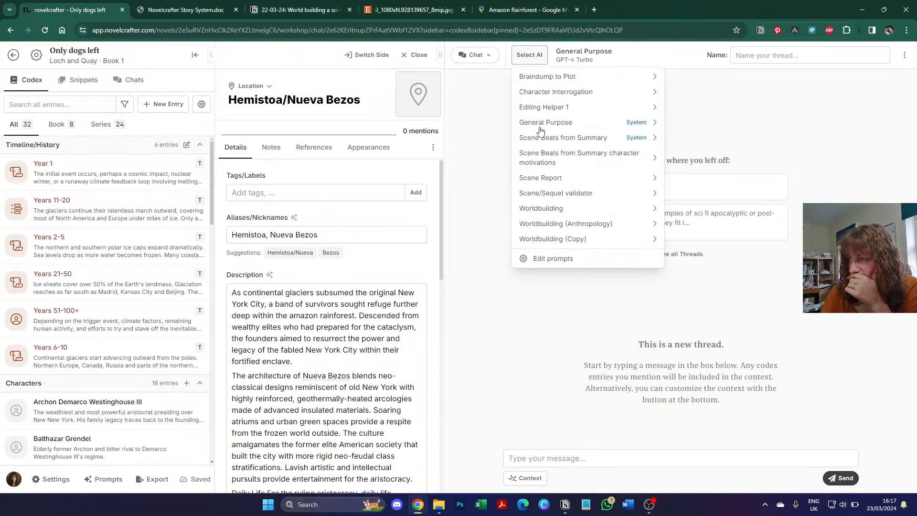
mouse_move(608, 237)
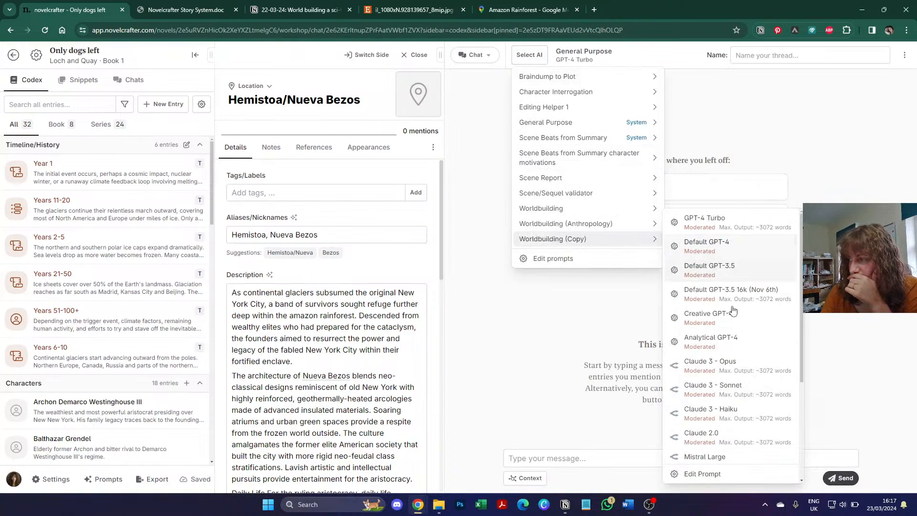
click(735, 390)
Step: Try copying the high-concept pitches instruction from the Story Crafter page of the Novelcrafter Story System PDF into the chat message
click(561, 456)
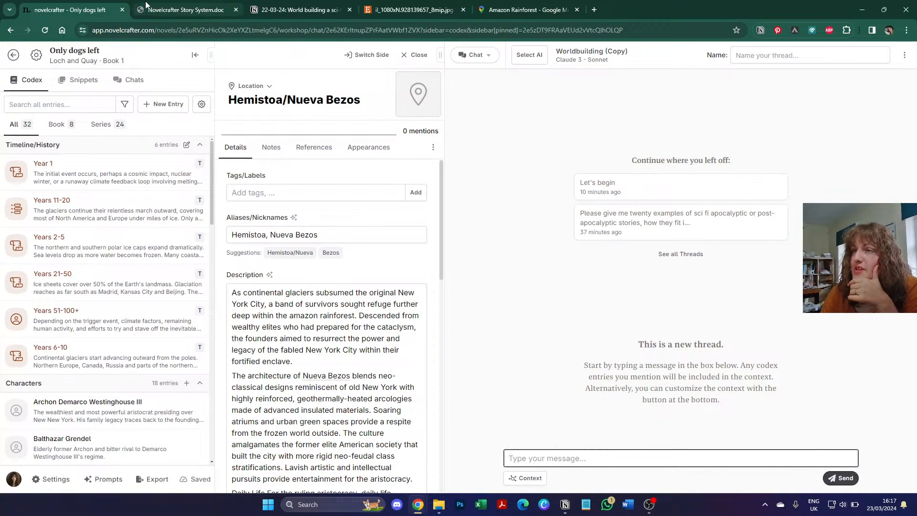
click(181, 8)
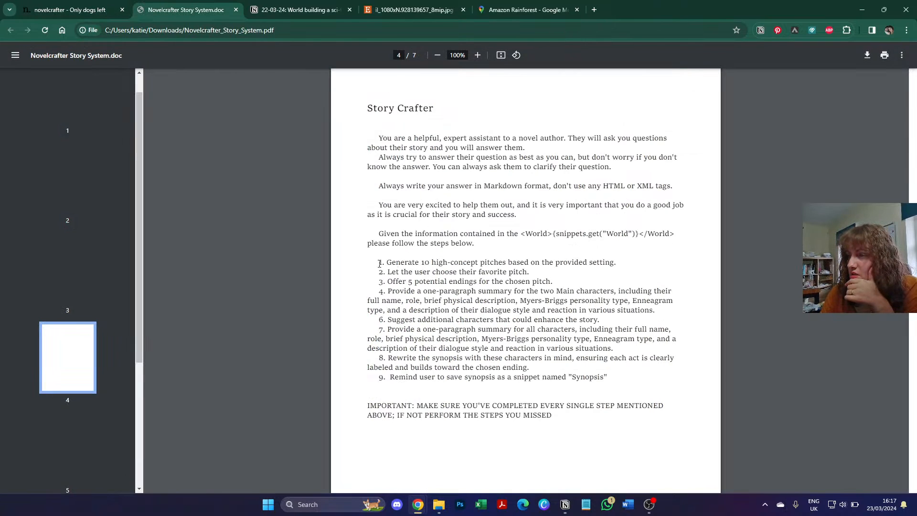
drag(380, 263, 623, 260)
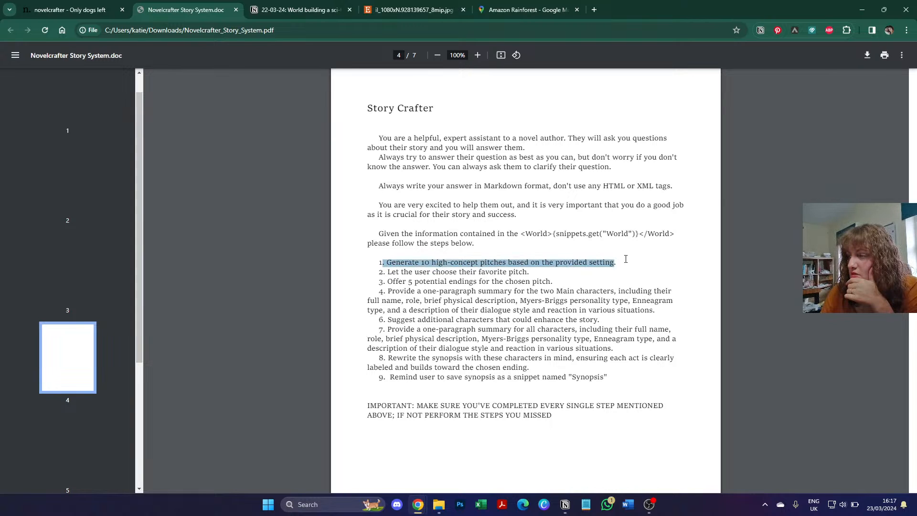
click(86, 7)
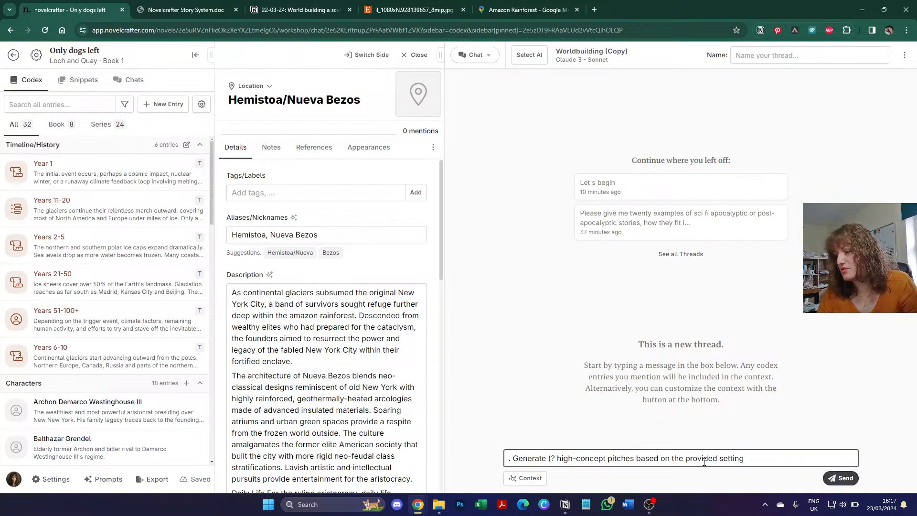
Step: Replace the chat message with "Please generate 10 high concept pitches for a post apocalyptic novel set in Nueva Bezos. You can use any"
triple_click(552, 460)
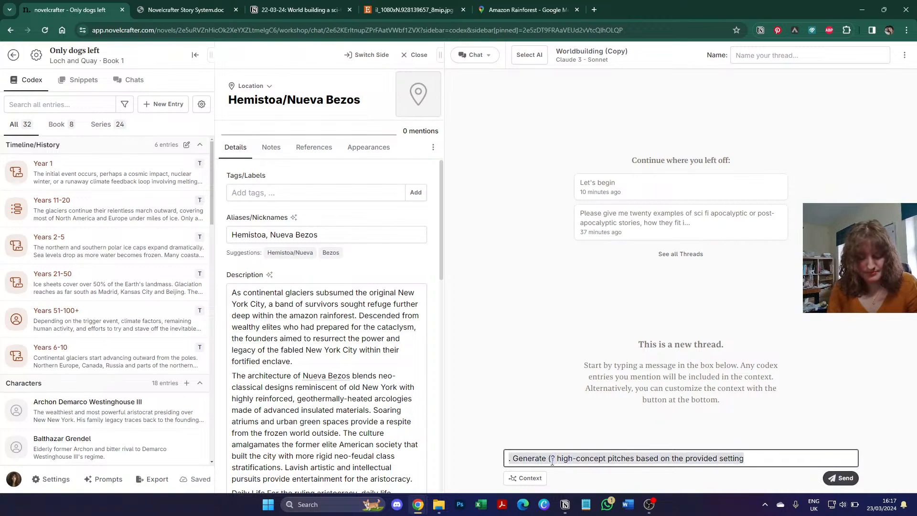
text(Please gener)
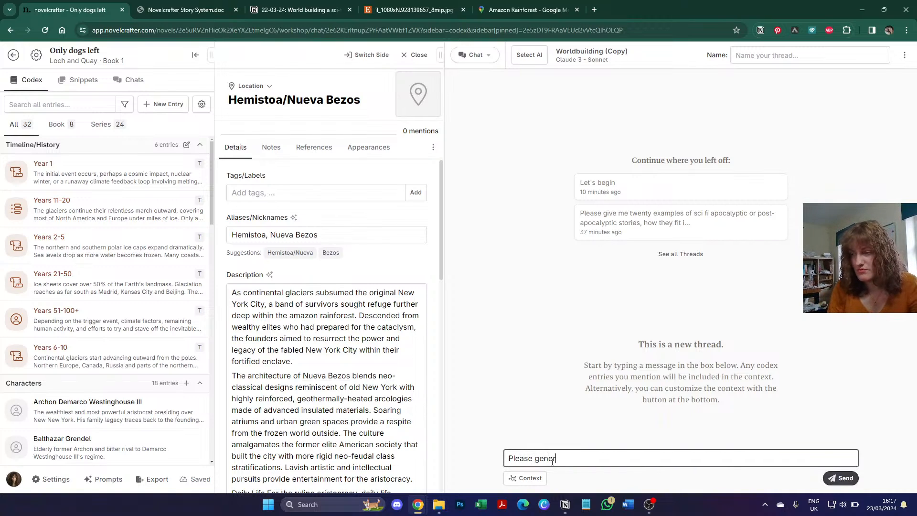
text(ate 10 high concept)
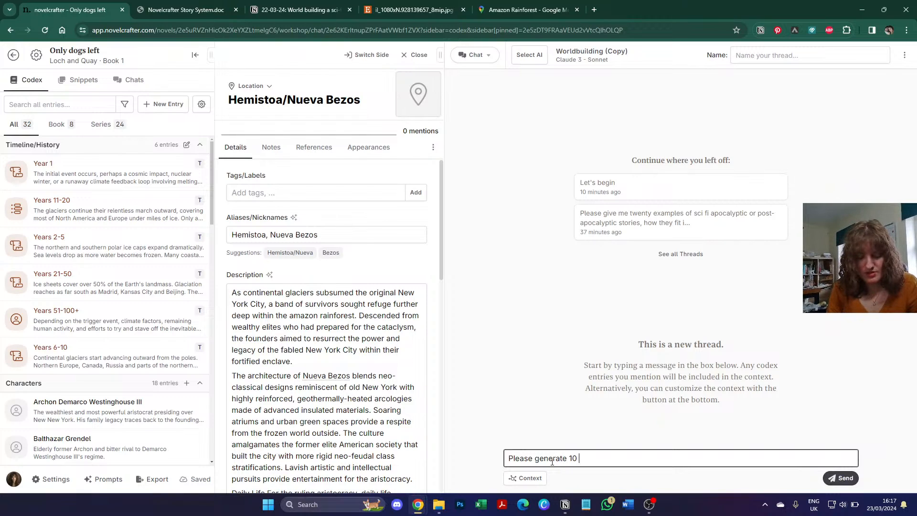
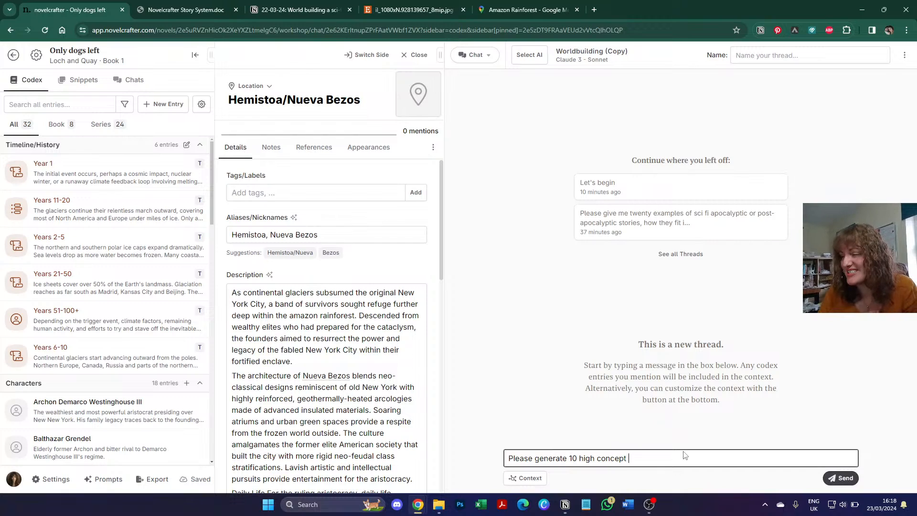
key(ctrl+Tab)
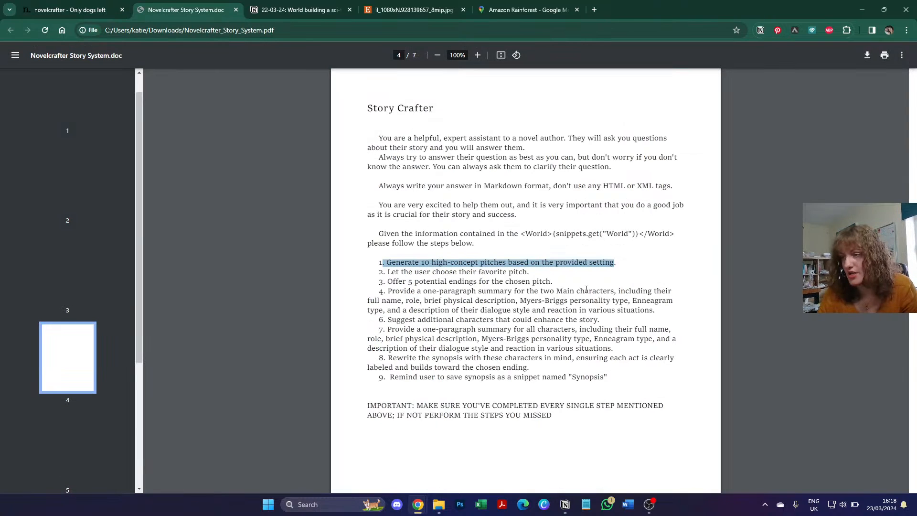
key(ctrl+shift+Tab)
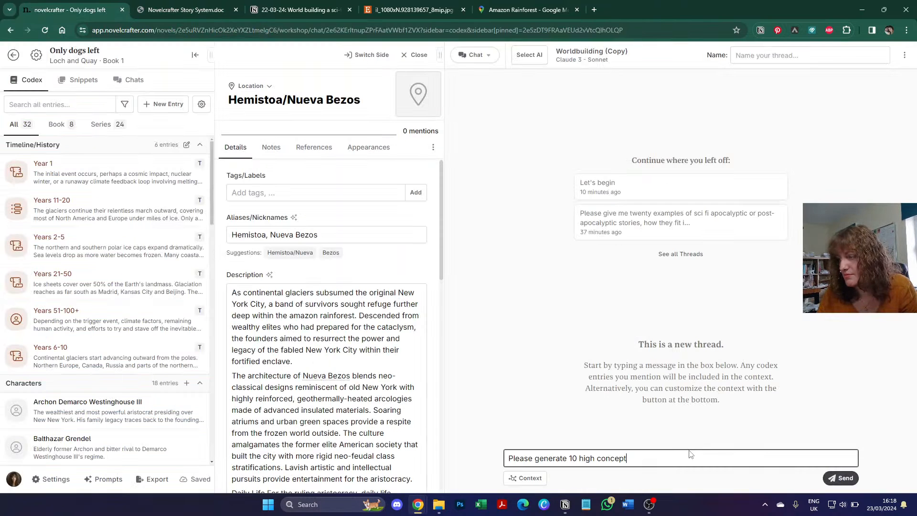
text(pit)
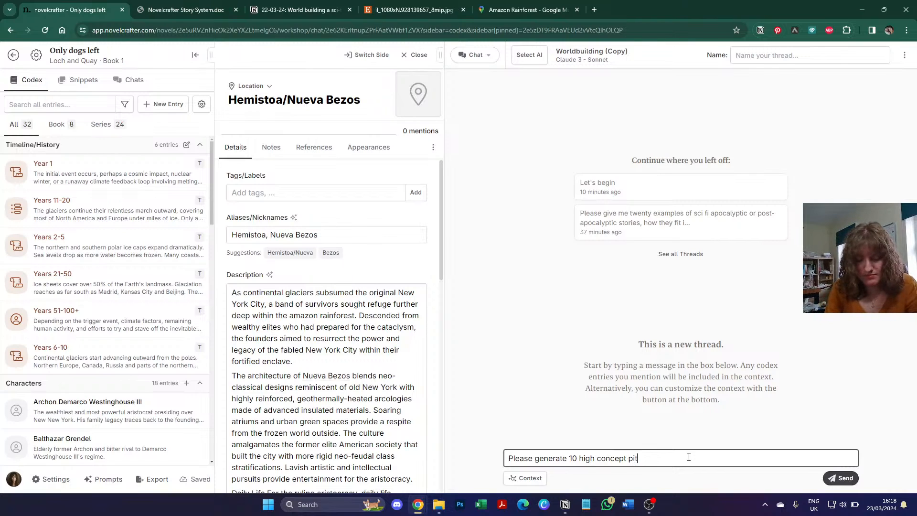
text(ches for a post )
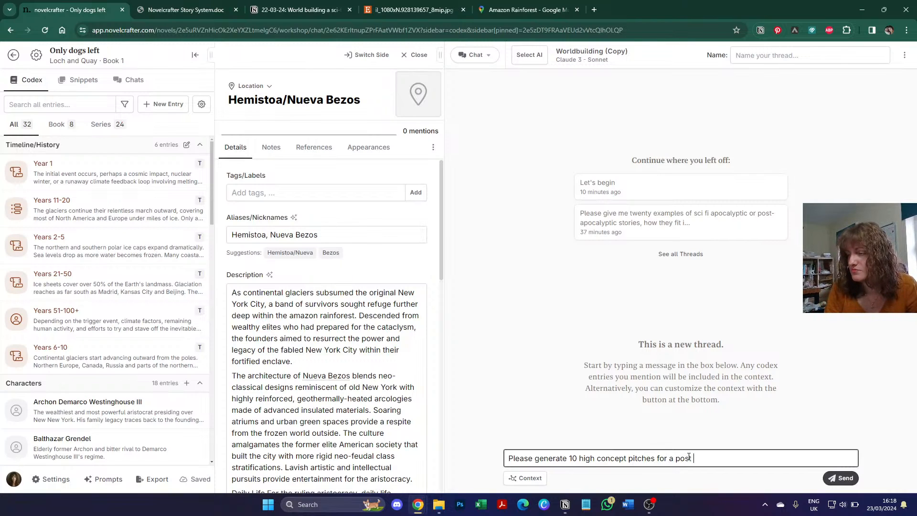
text(apocalypti)
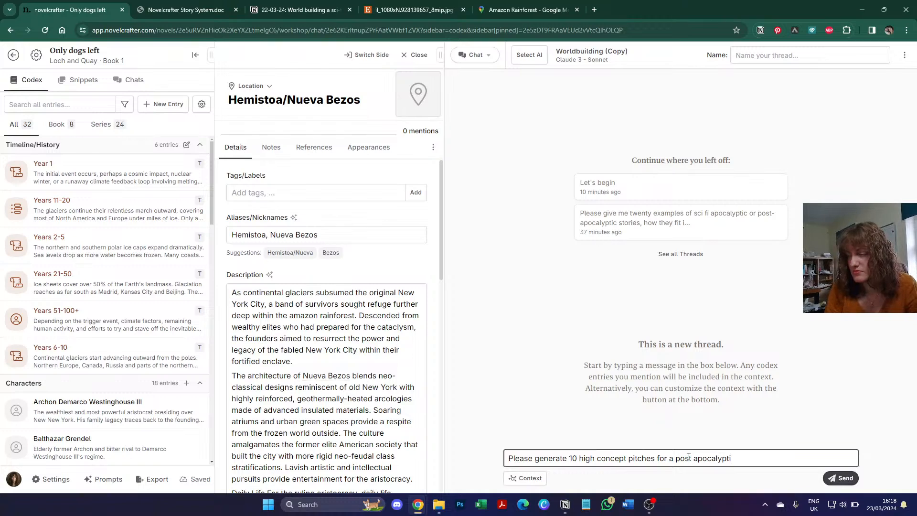
text(c novel set in Nueva)
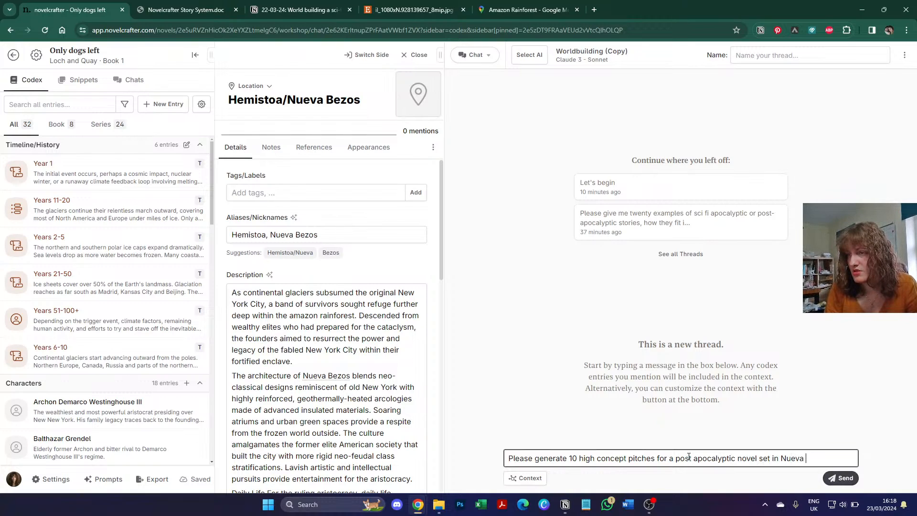
text( Bezos. Yo)
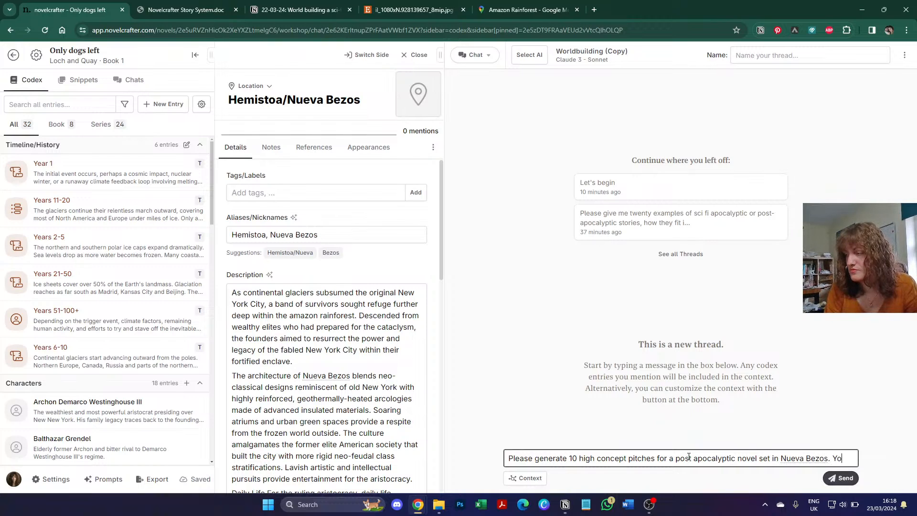
text(u can u)
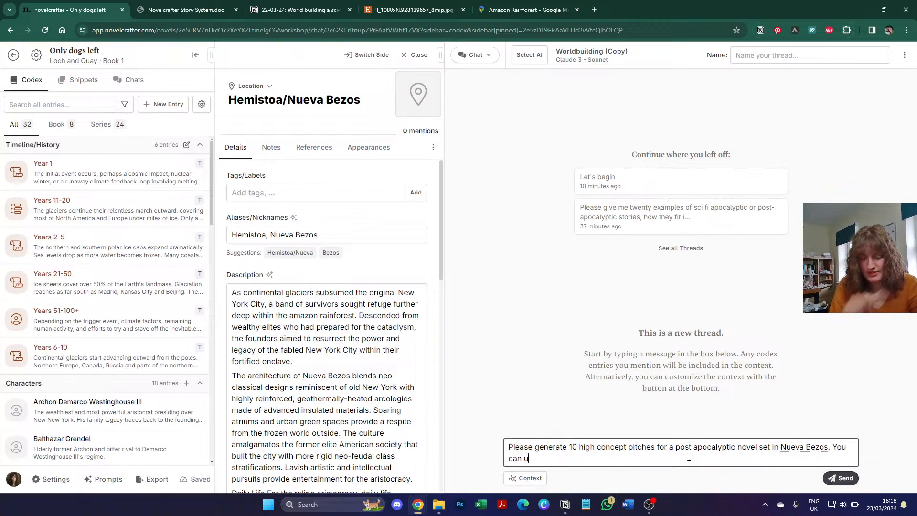
text(se any)
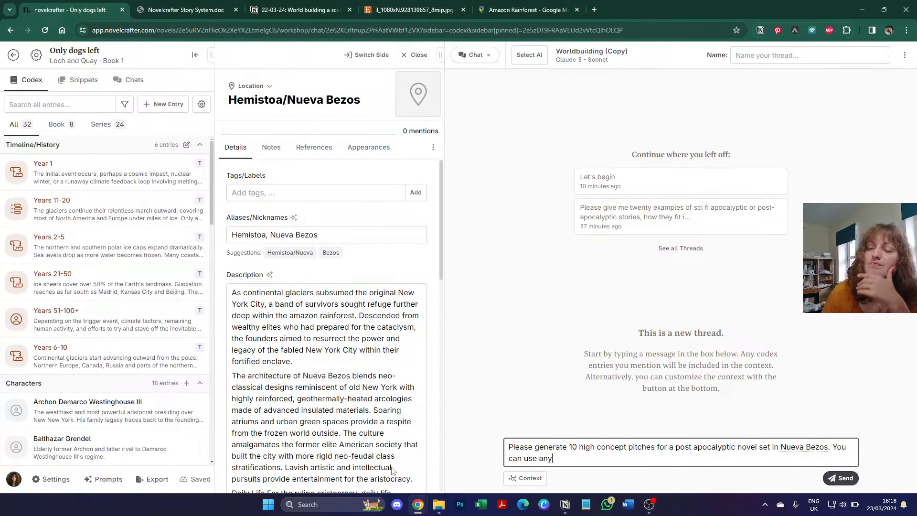
Step: Look over the codex's character and location entries and create a new character entry named "Characters"
scroll(182, 311, down, 7)
scroll(169, 324, down, 12)
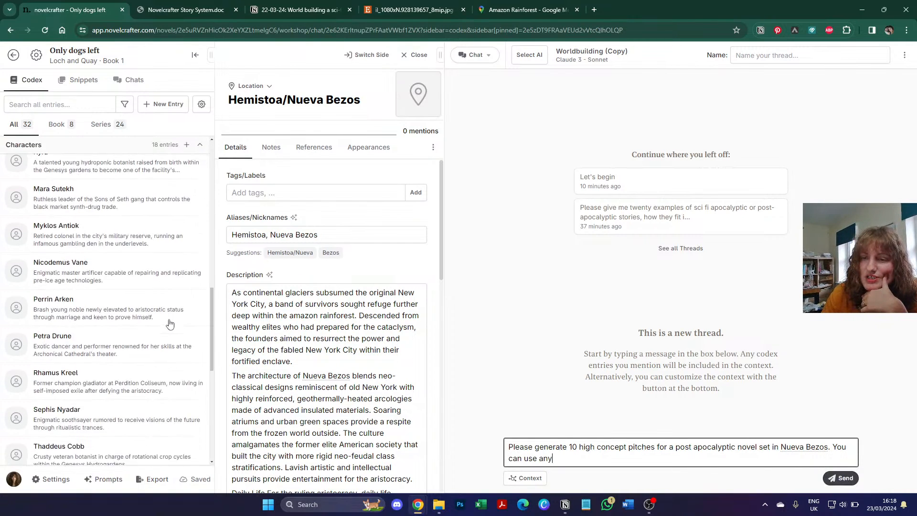
scroll(170, 324, up, 1)
scroll(169, 324, up, 1)
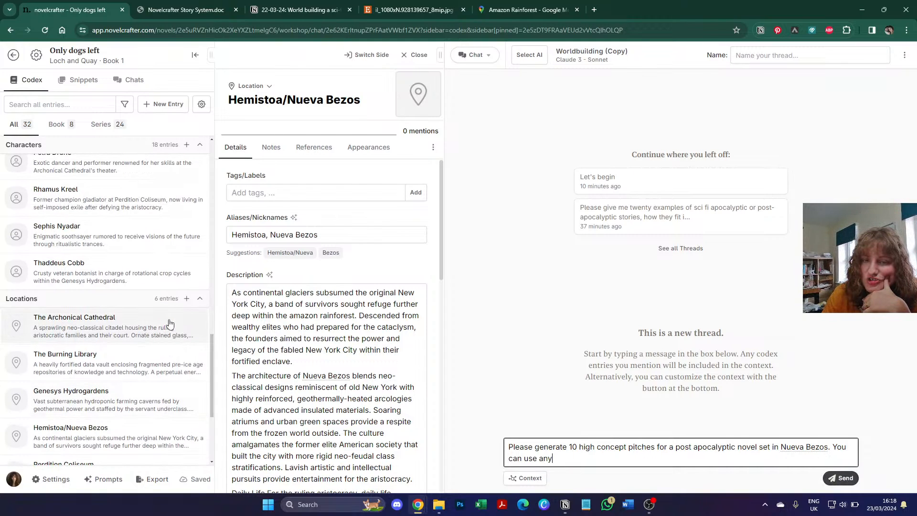
scroll(170, 324, up, 2)
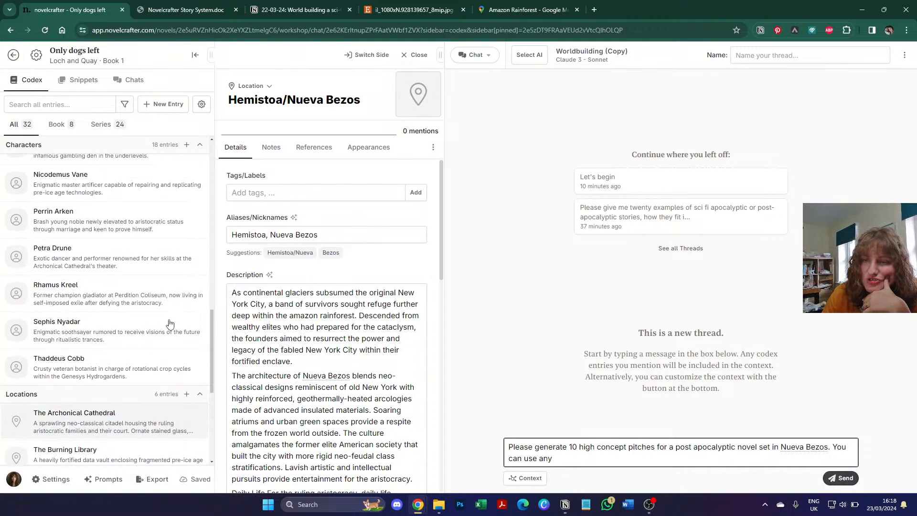
click(158, 106)
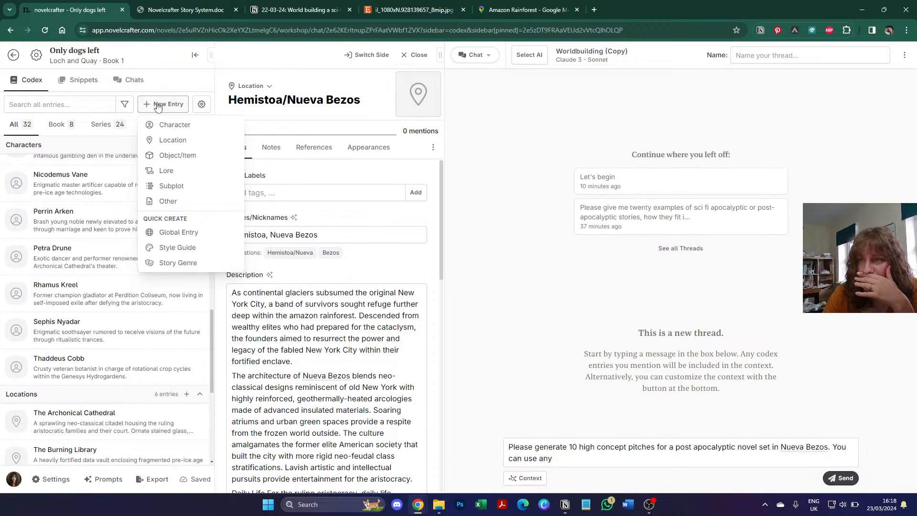
click(166, 126)
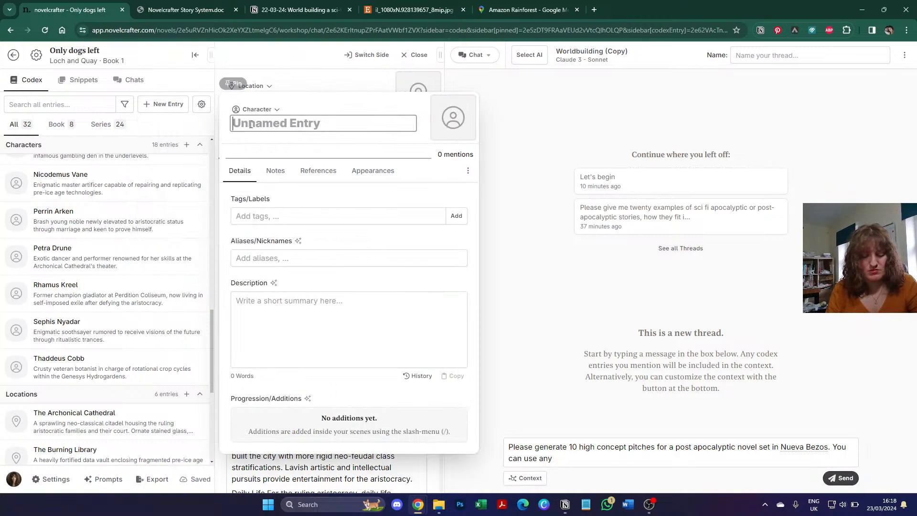
text(Characters)
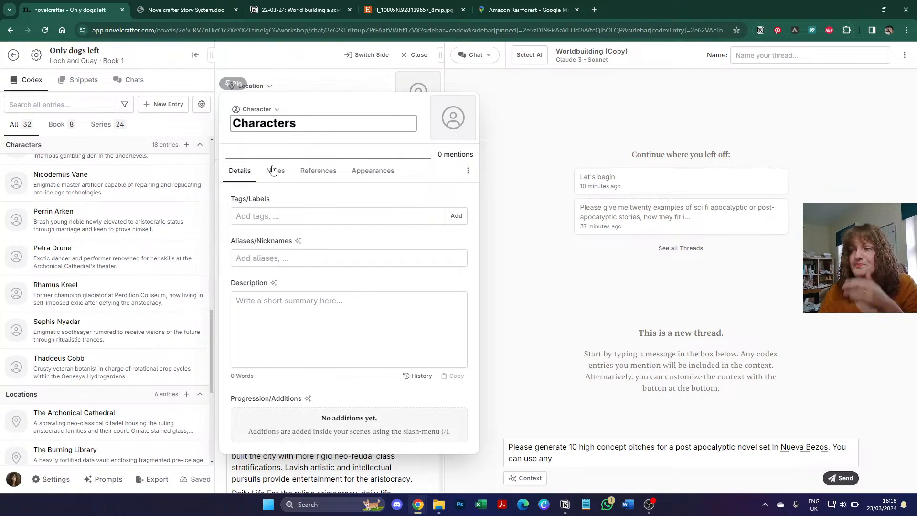
Step: Add every existing character entry in the codex as a nested reference of the Characters entry
click(320, 170)
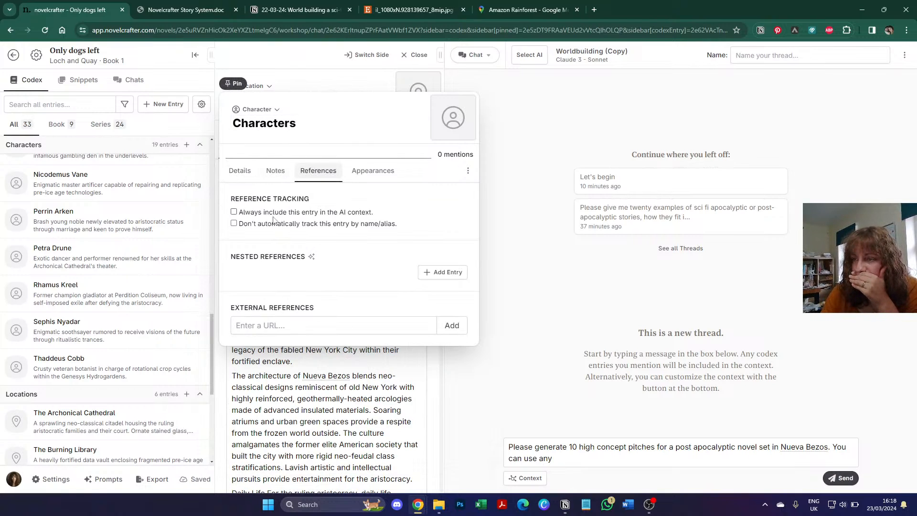
click(437, 272)
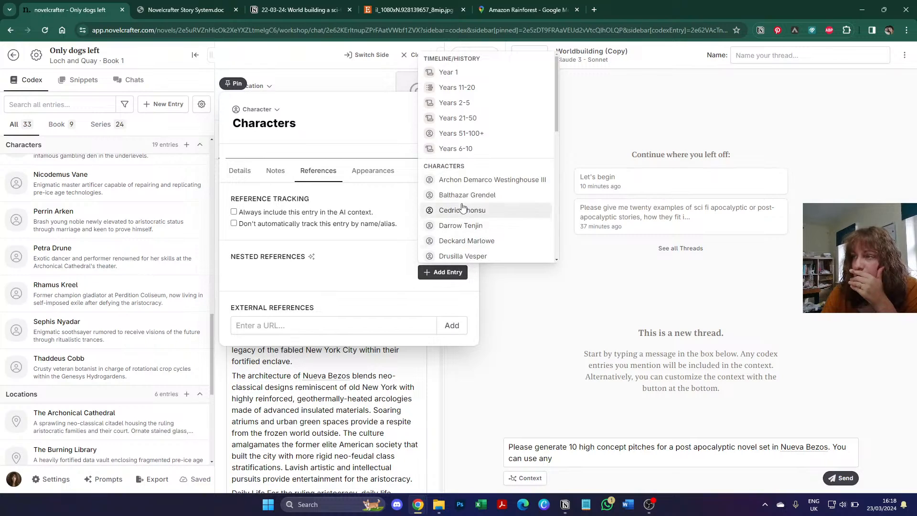
click(492, 180)
click(493, 182)
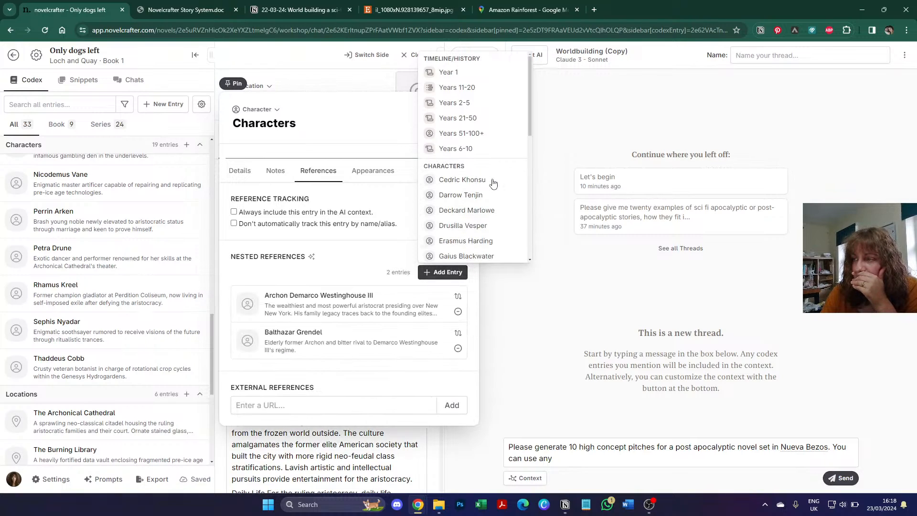
click(493, 181)
click(493, 182)
click(494, 181)
click(493, 182)
click(493, 182)
click(494, 182)
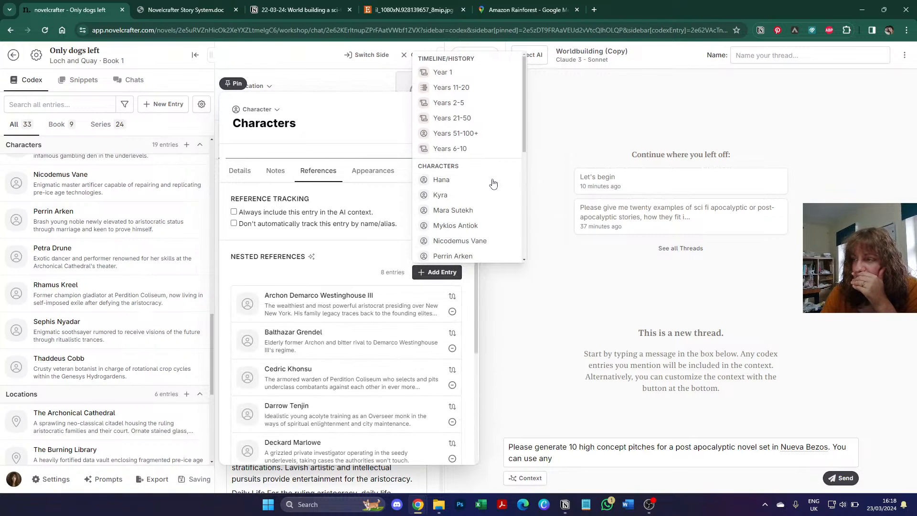
click(493, 181)
click(493, 181)
click(493, 181)
click(493, 181)
click(493, 181)
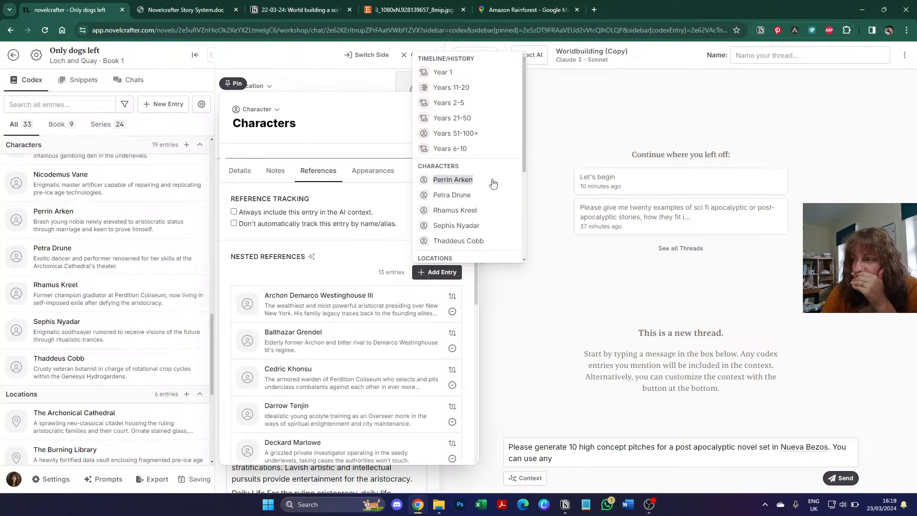
click(494, 181)
click(493, 181)
click(494, 181)
click(493, 181)
click(494, 182)
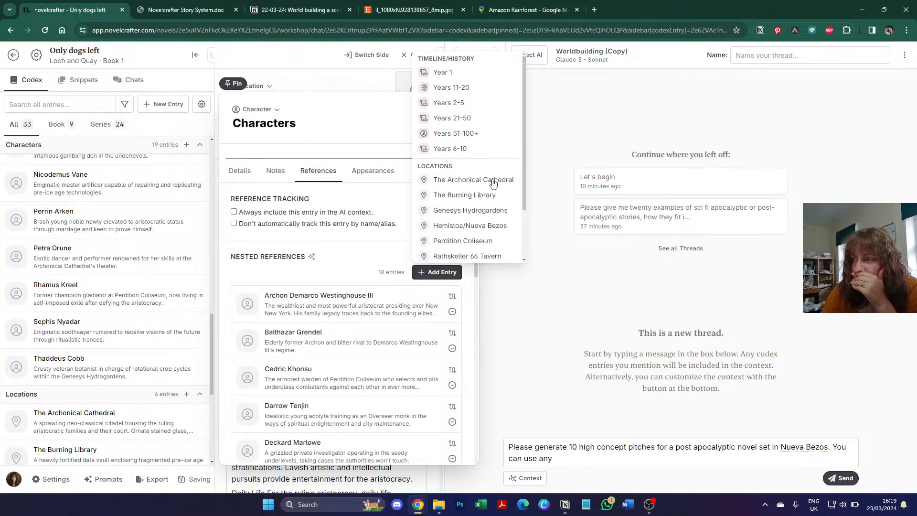
click(281, 271)
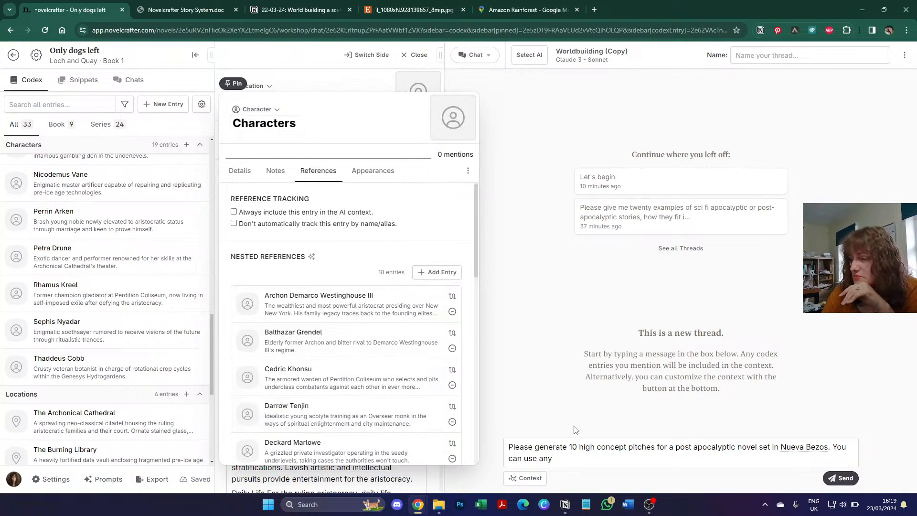
Step: Complete the chat message with "of the characters or locations present.", send it, and read through the generated pitches
click(584, 444)
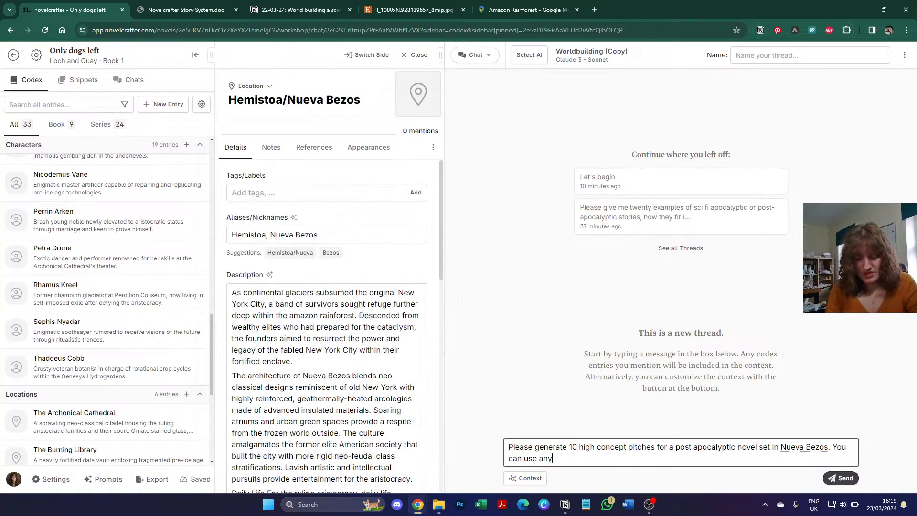
text(of the charac)
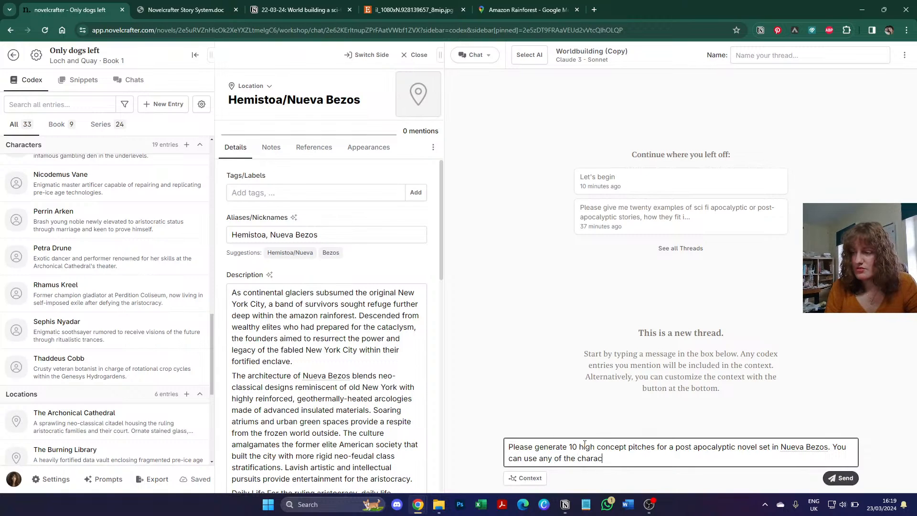
text(ters or locatio)
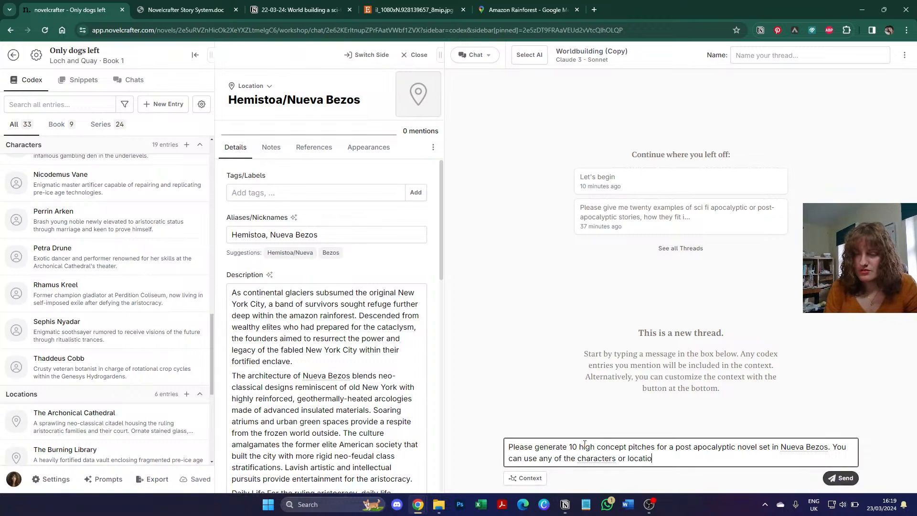
text(ns present)
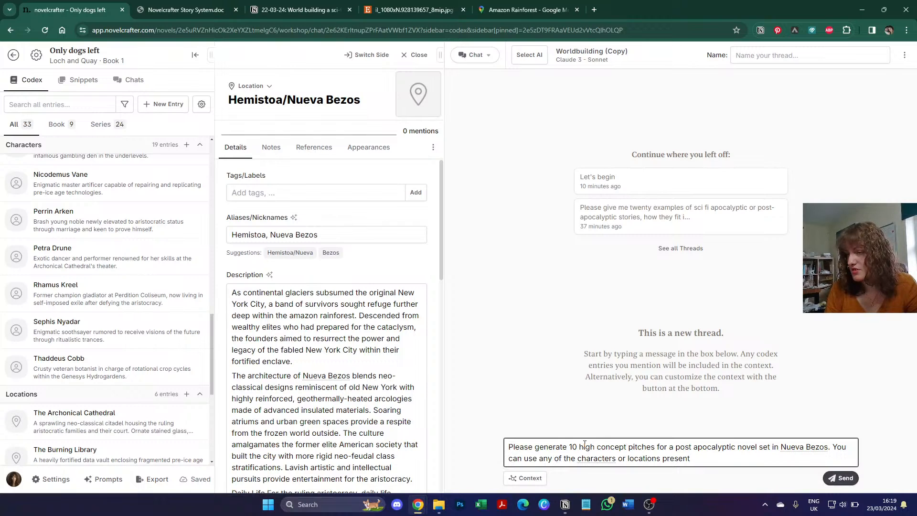
text(.)
scroll(323, 347, down, 10)
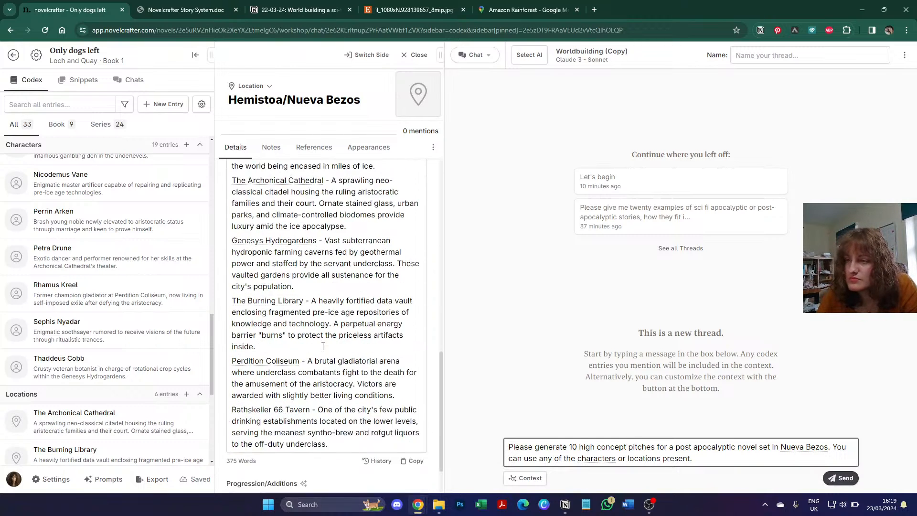
scroll(323, 346, up, 3)
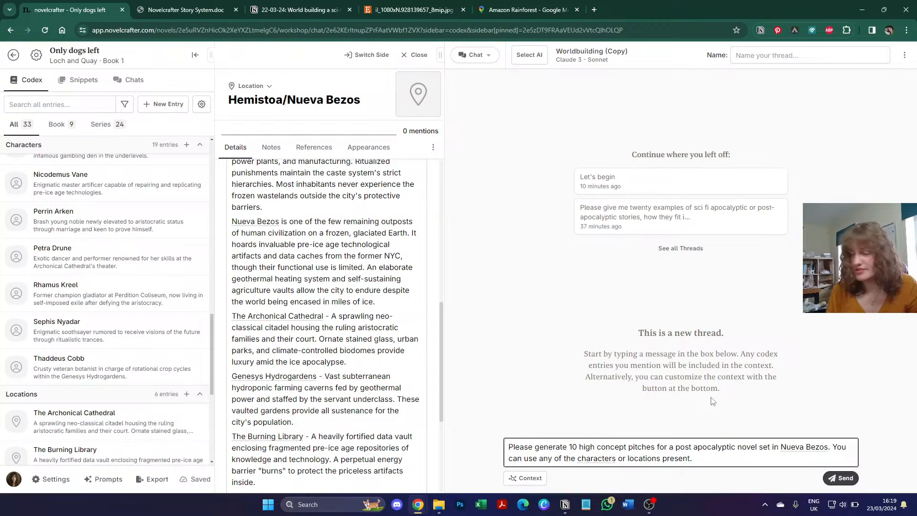
key(Return)
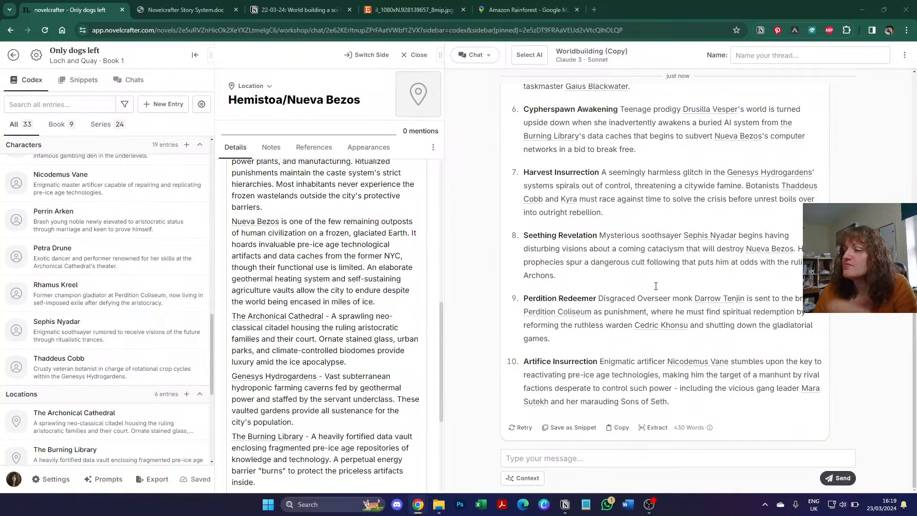
scroll(656, 286, up, 10)
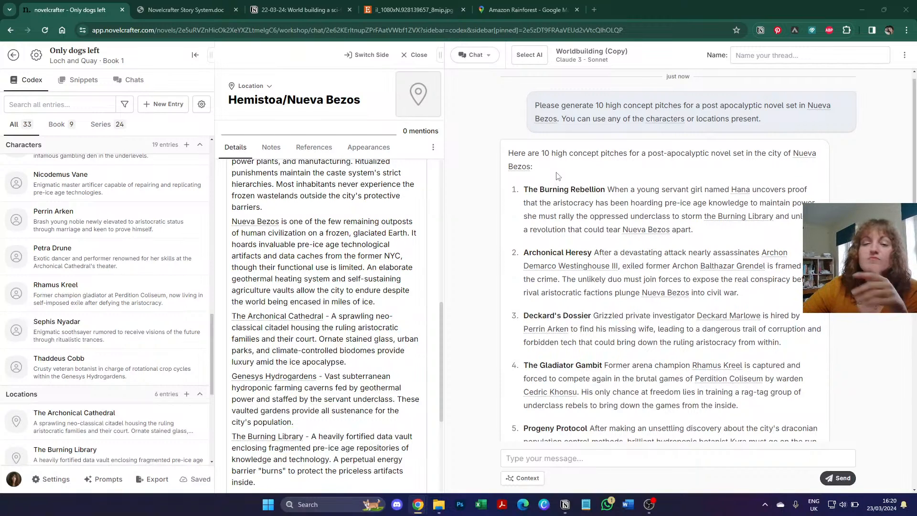
scroll(557, 176, down, 5)
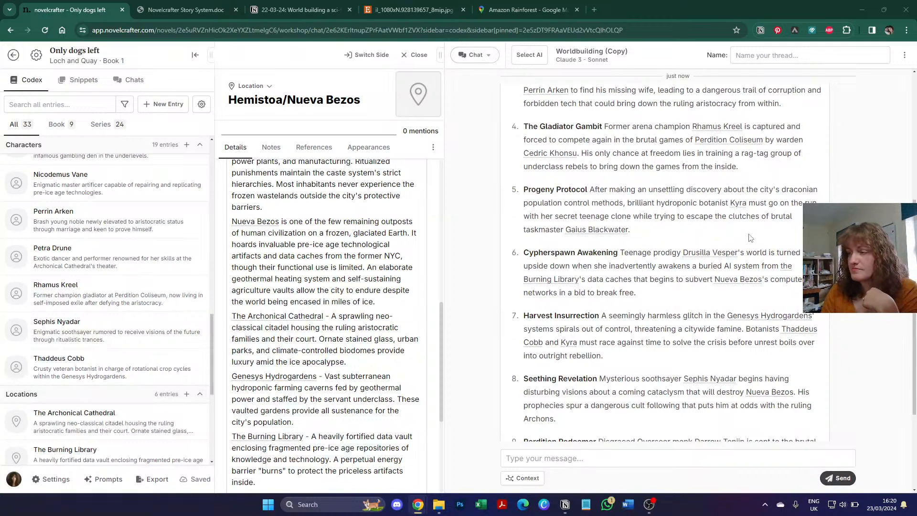
Step: Switch to the Notion world-building page and insert several blank lines above the "Categories for the Encyclopaedia" heading
scroll(750, 237, up, 3)
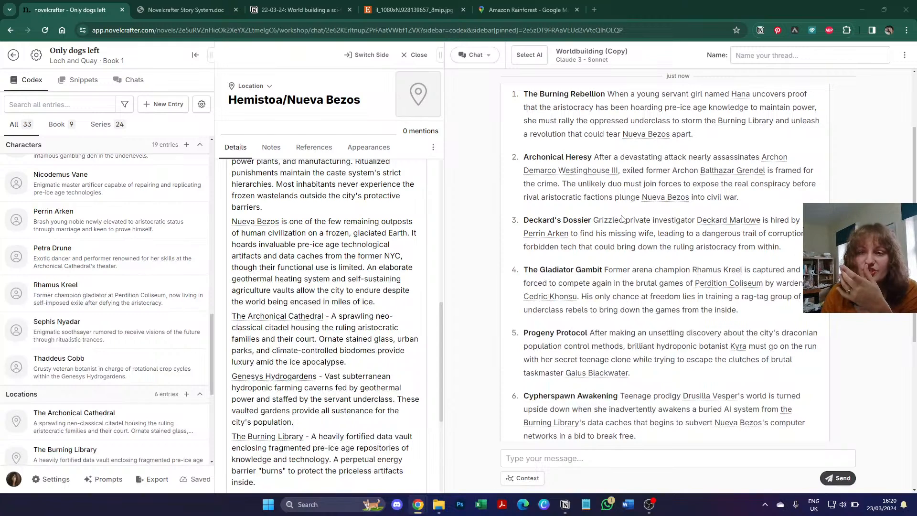
scroll(622, 219, up, 2)
click(313, 9)
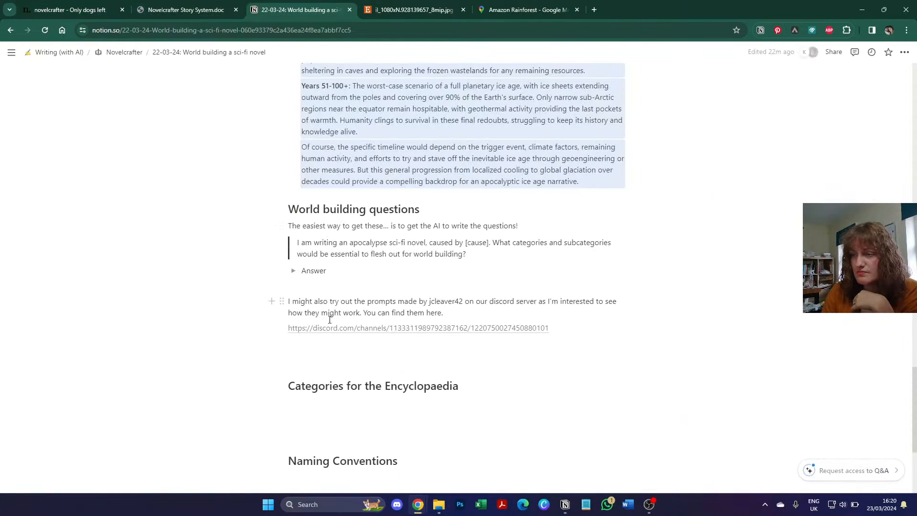
scroll(329, 319, down, 3)
click(323, 224)
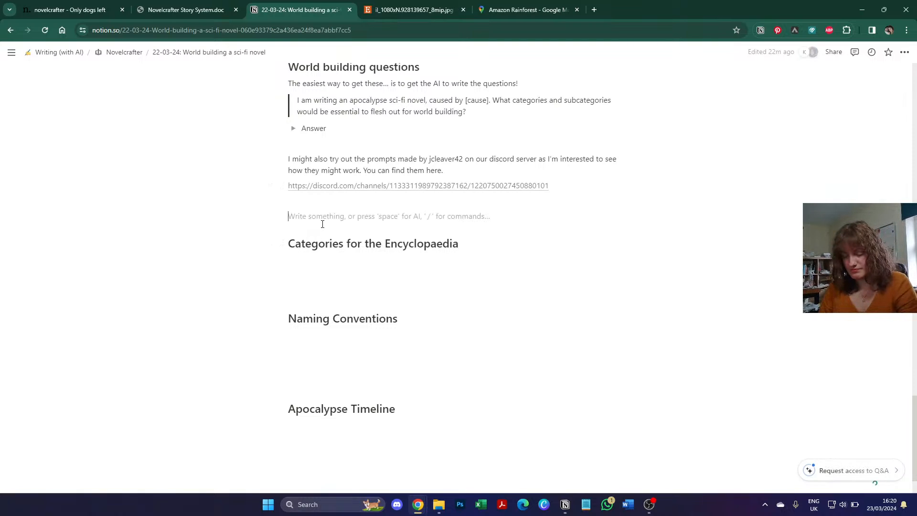
key(Return)
key(Return)
key(Return)
key(Return)
key(Return)
click(321, 218)
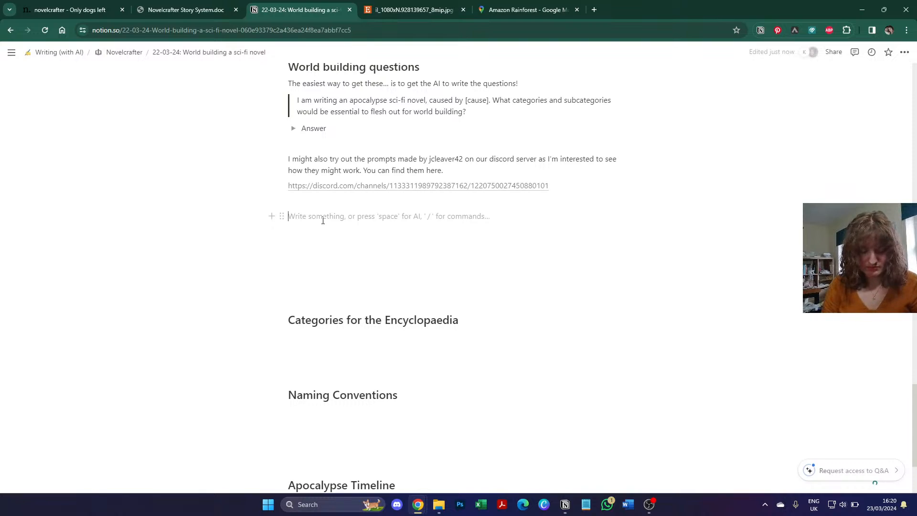
Step: Add a Heading 1 reading "Story Concept Generations" in the blank space below the Discord link
key(Return)
text(/h1)
key(Return)
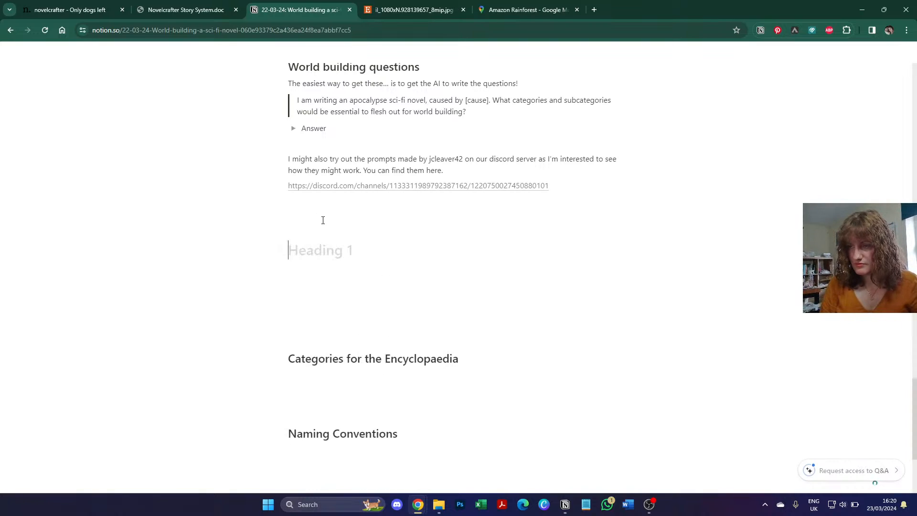
text(Story )
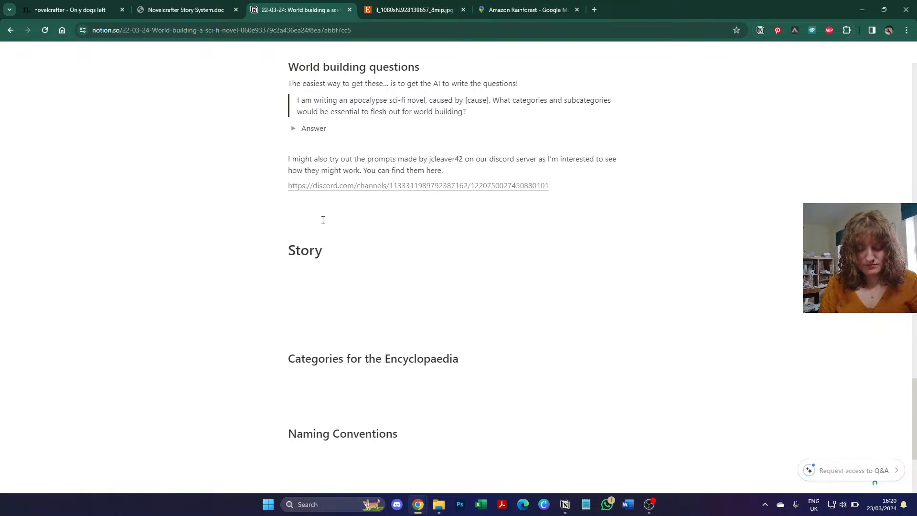
text(Concept )
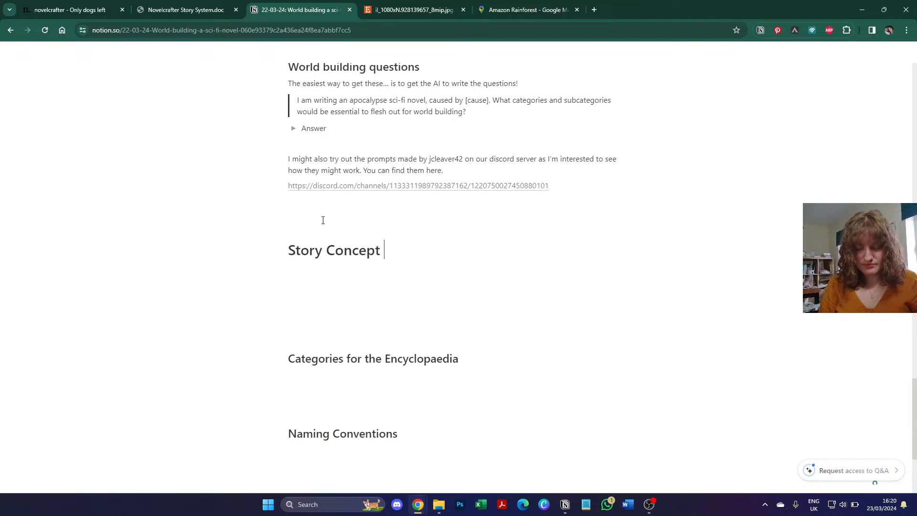
text(Generations)
key(Return)
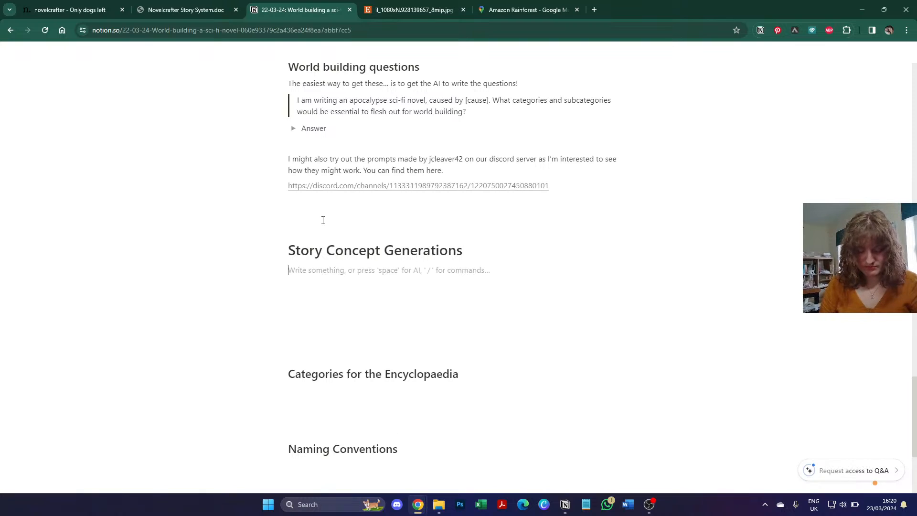
Step: Add a Toggle heading 2 named "Sonnet" under Story Concept Generations
text(/tog)
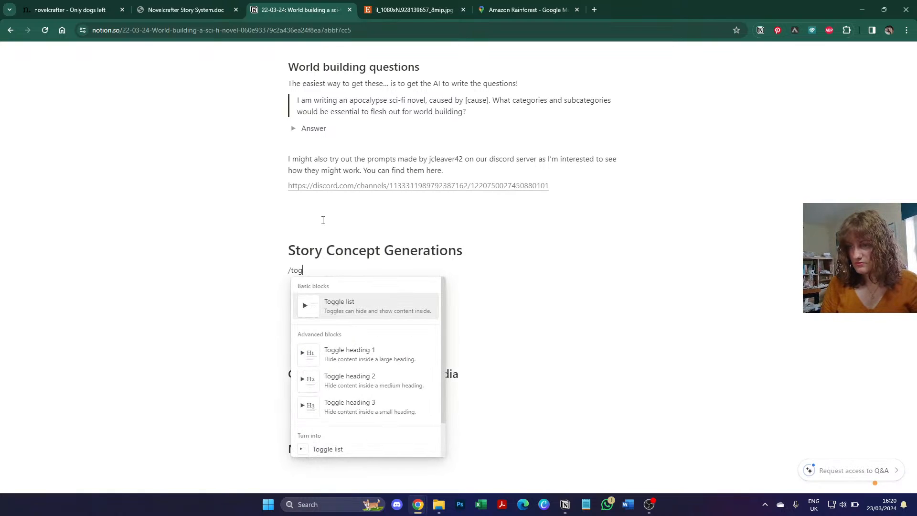
key(Down)
key(Down)
key(Down)
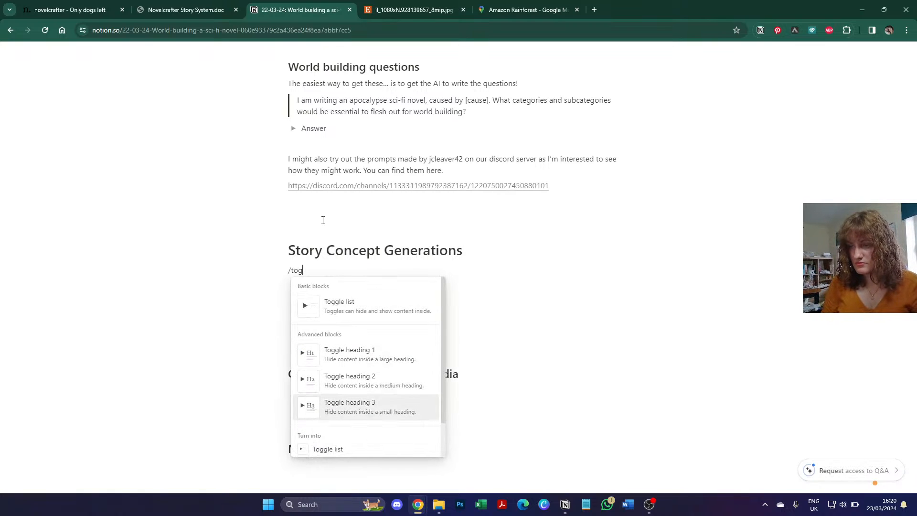
key(Up)
key(Return)
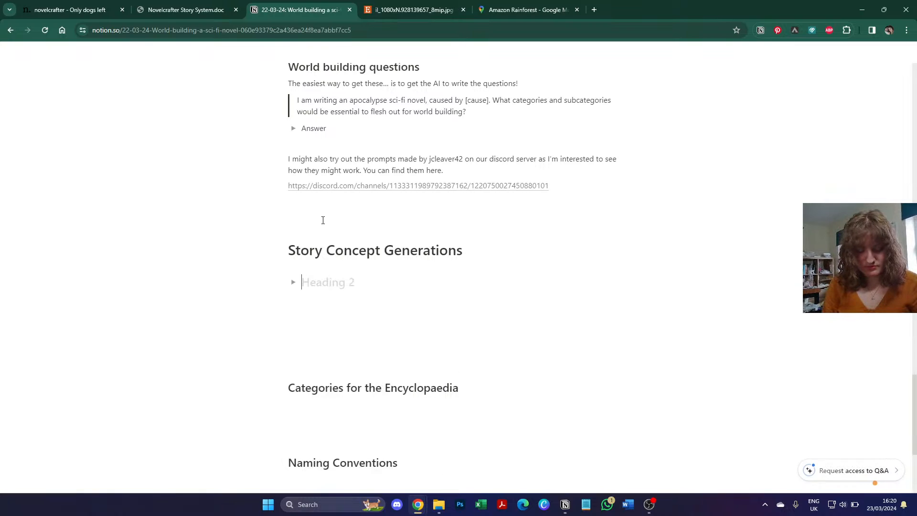
text(Sonnet)
key(Return)
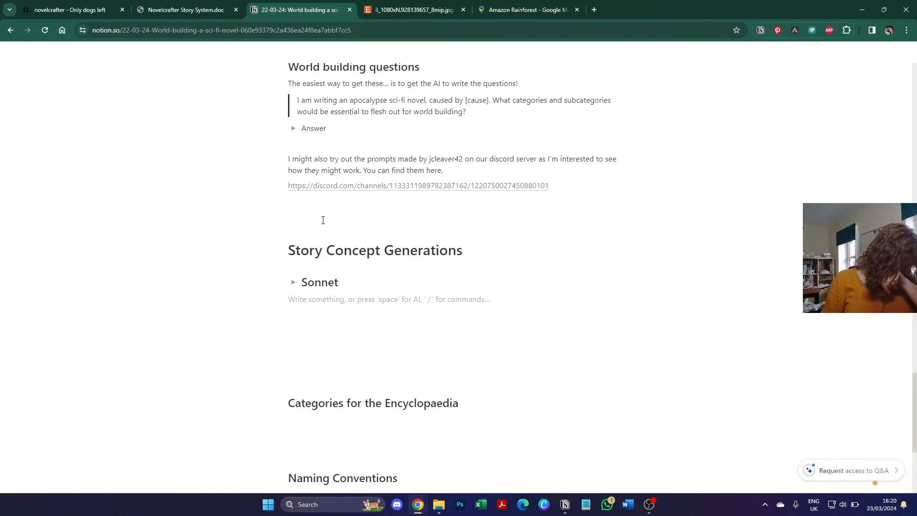
Step: Add a second Toggle heading 2 named "Haiku" below Sonnet and expand both toggles
text(/)
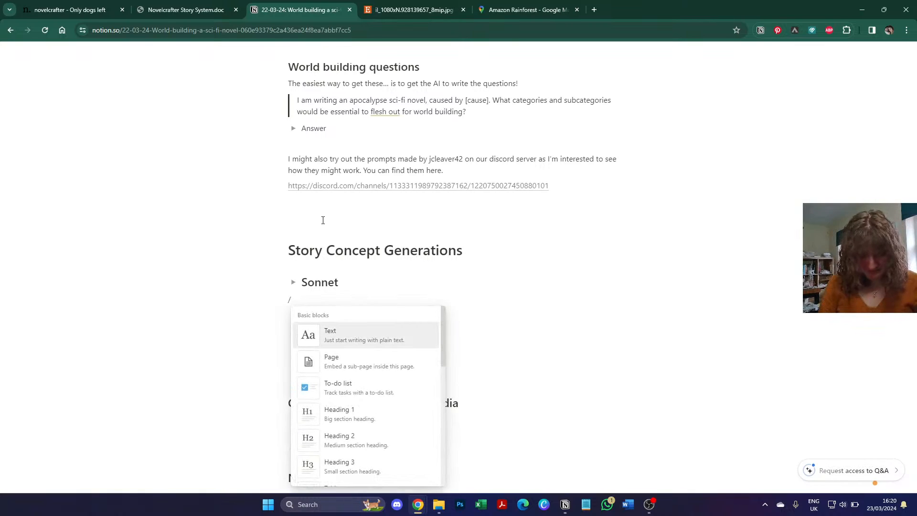
text(h2)
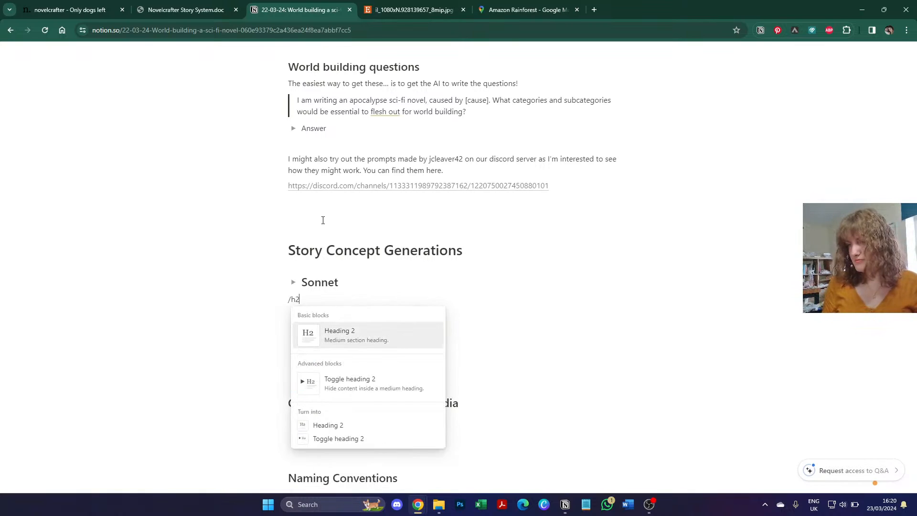
click(359, 380)
text(Haiku)
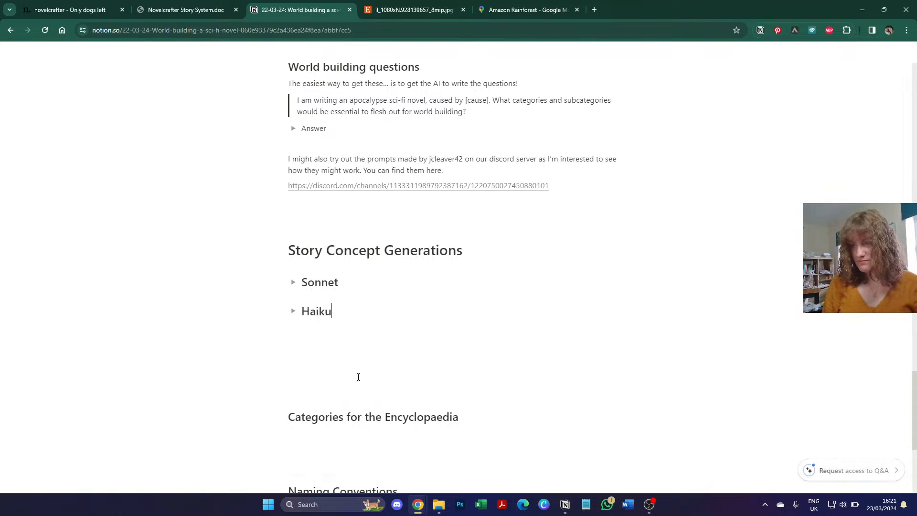
click(293, 311)
click(293, 284)
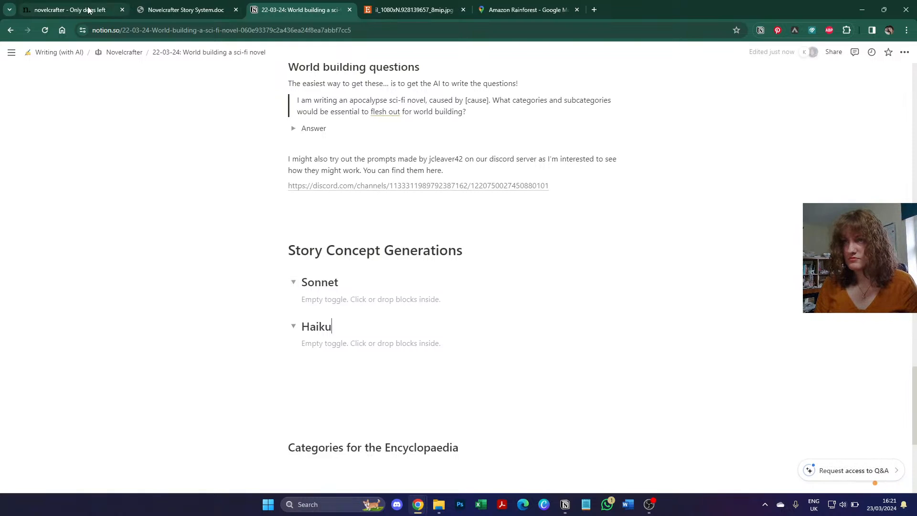
Step: Copy the generated pitches from the Novelcrafter chat and paste them inside the Sonnet toggle in Notion
click(57, 10)
scroll(523, 189, down, 7)
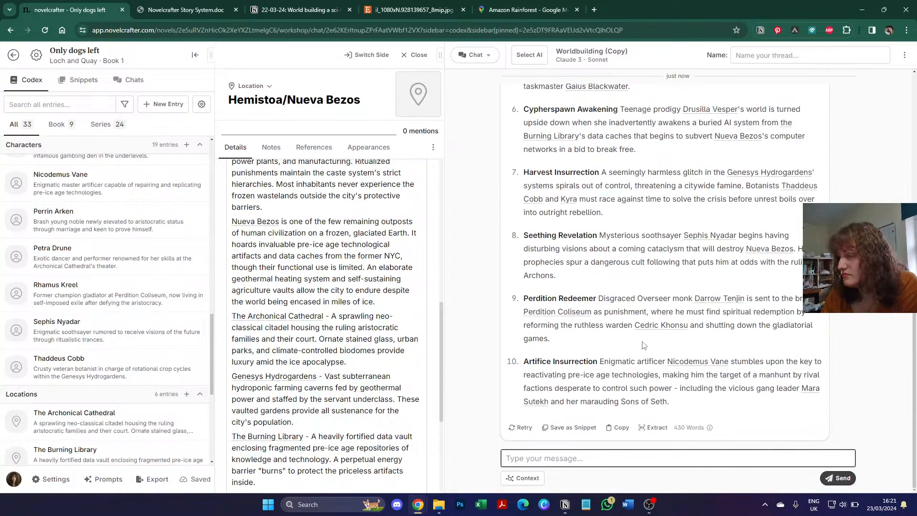
click(177, 10)
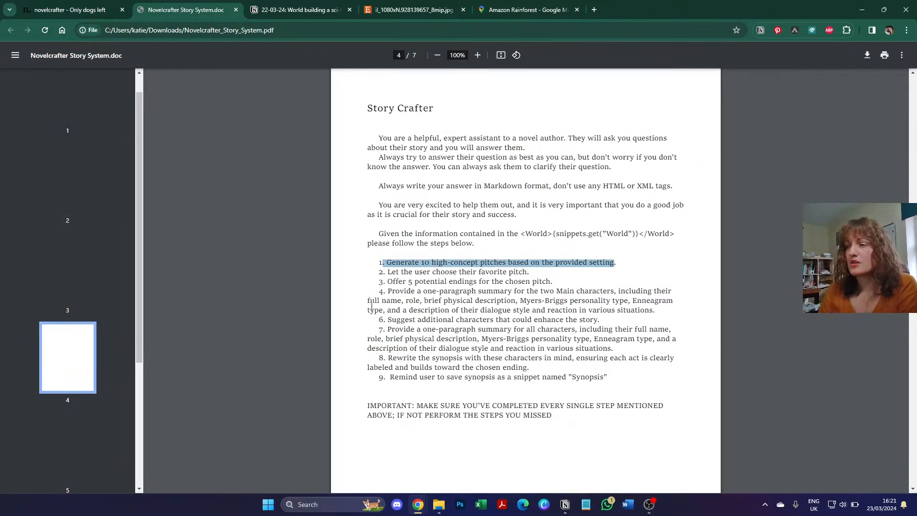
key(ctrl+Tab)
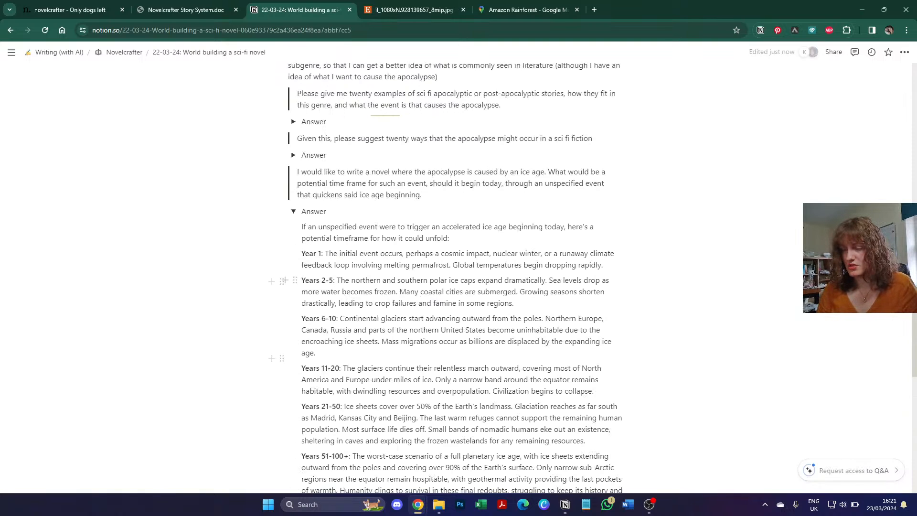
scroll(347, 301, up, 10)
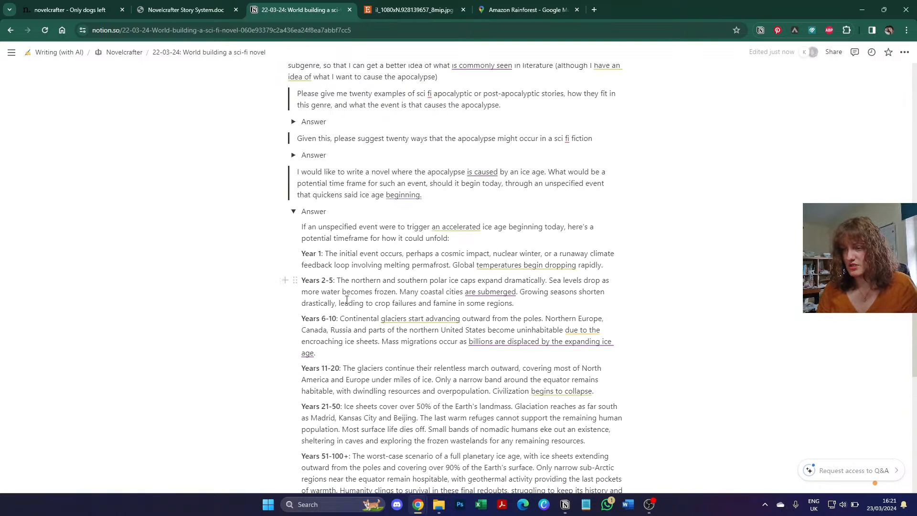
scroll(347, 300, down, 10)
click(347, 300)
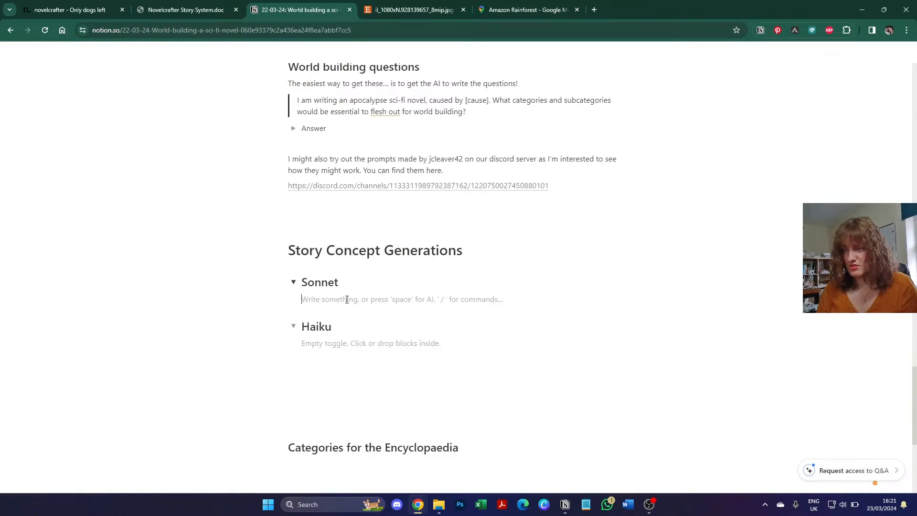
key(ctrl+v)
Step: Return to Novelcrafter, copy the sent pitch request, and paste it as the message of a new chat thread
click(72, 10)
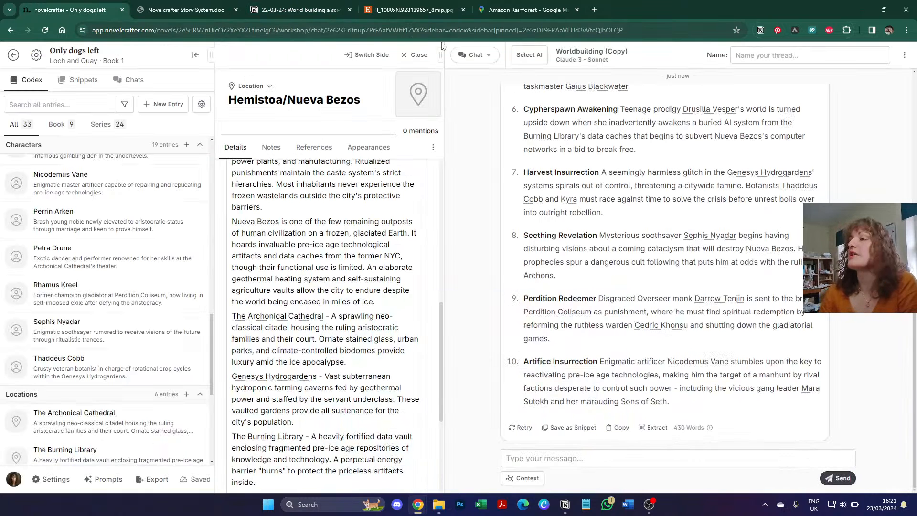
click(475, 55)
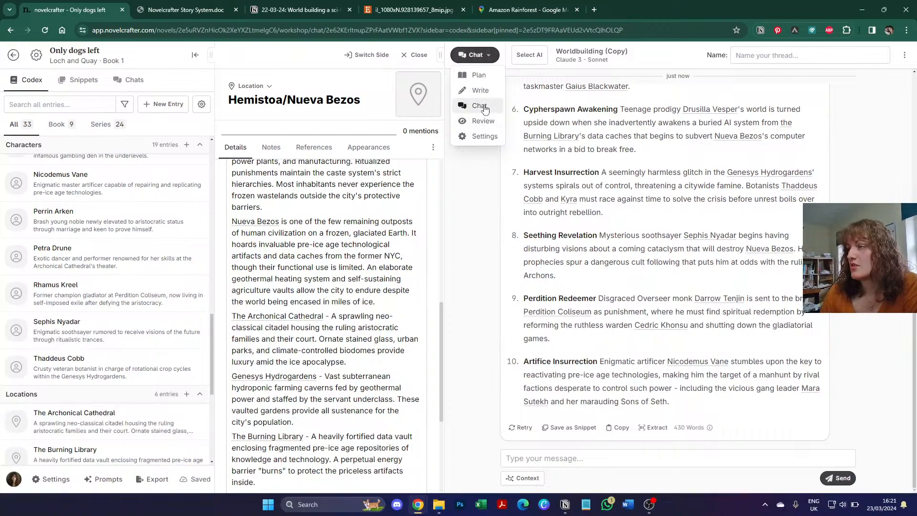
scroll(617, 155, up, 8)
double_click(564, 117)
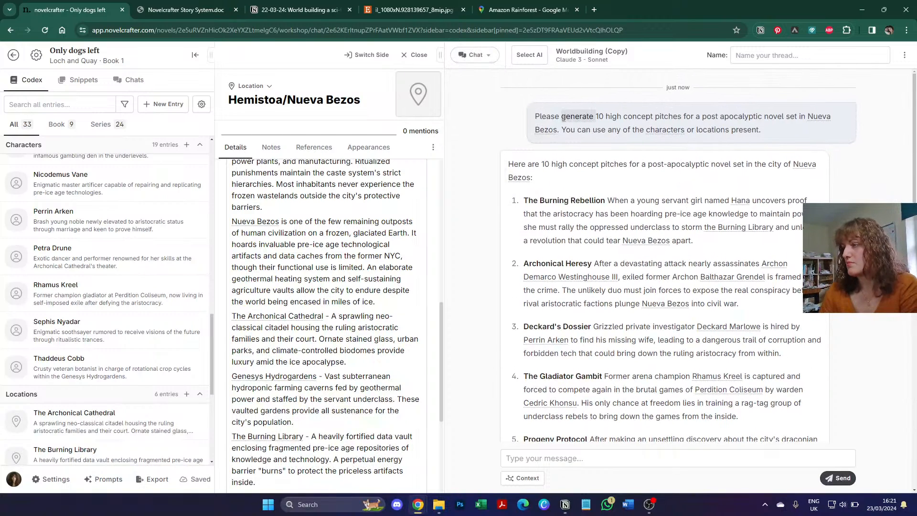
triple_click(564, 118)
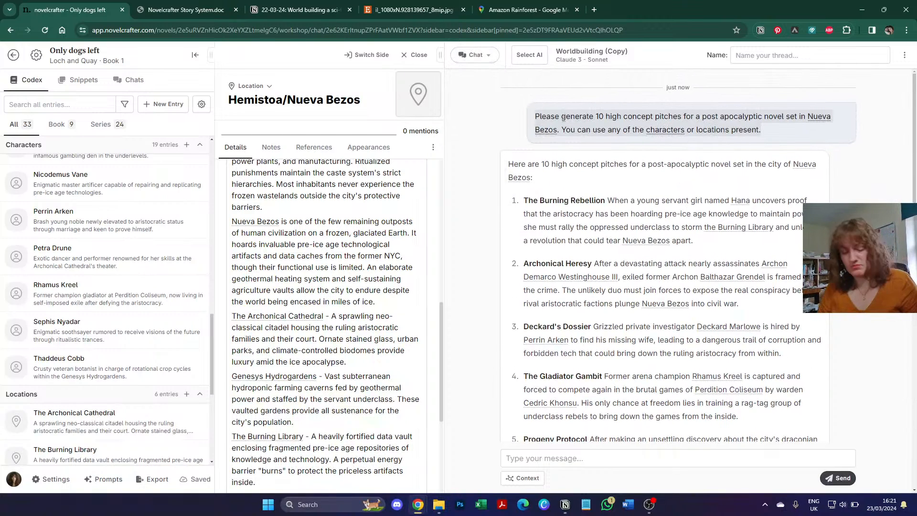
click(475, 55)
click(475, 107)
click(554, 458)
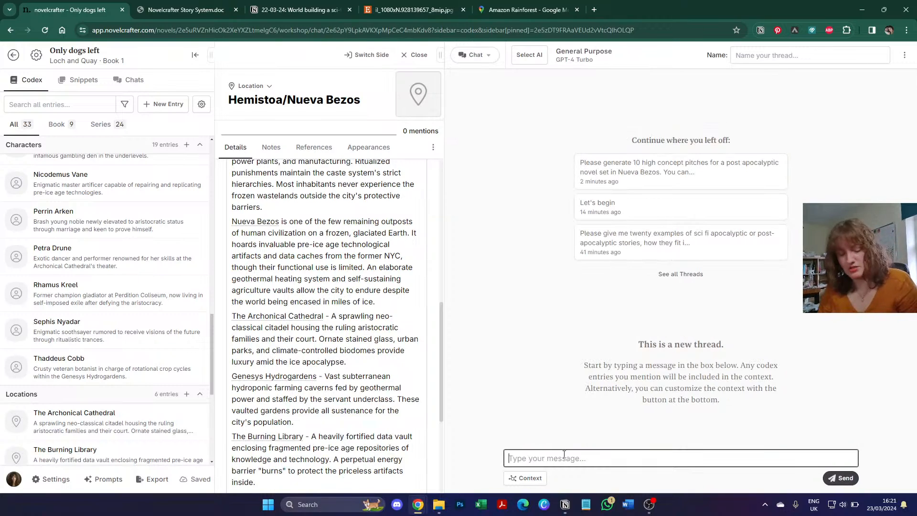
key(ctrl+v)
Step: Set the new thread to the Worldbuilding (Copy) prompt with Claude 3 - Haiku and send the message
click(540, 56)
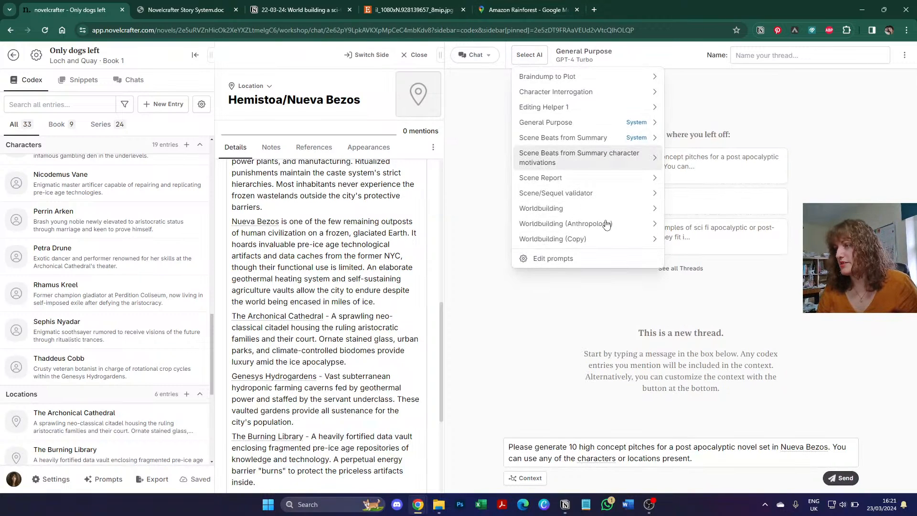
mouse_move(614, 244)
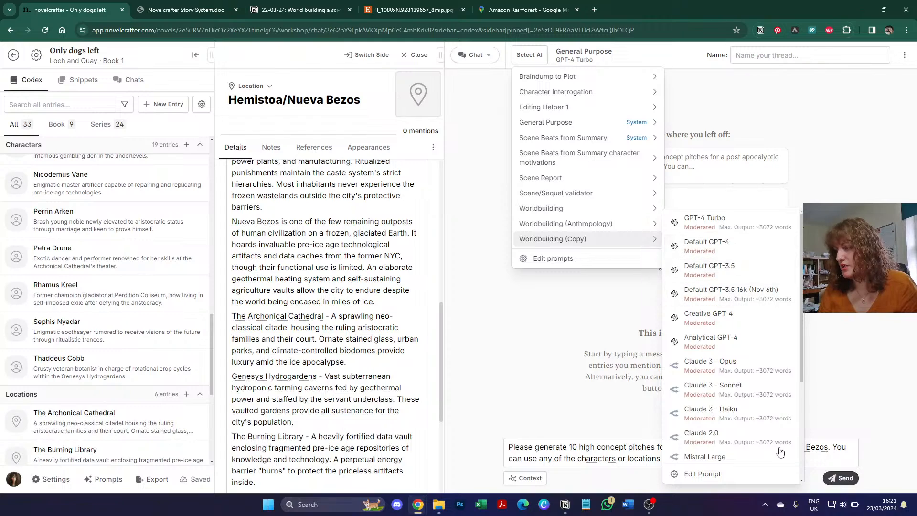
click(688, 415)
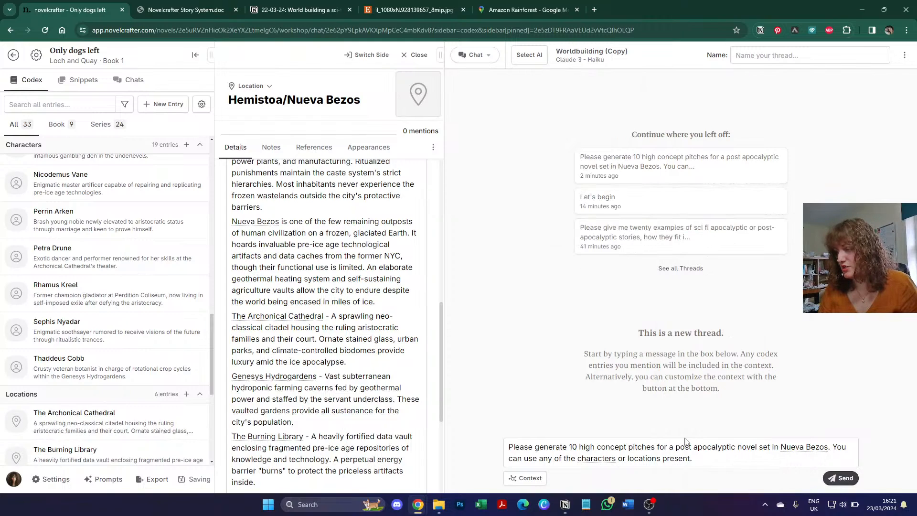
click(842, 478)
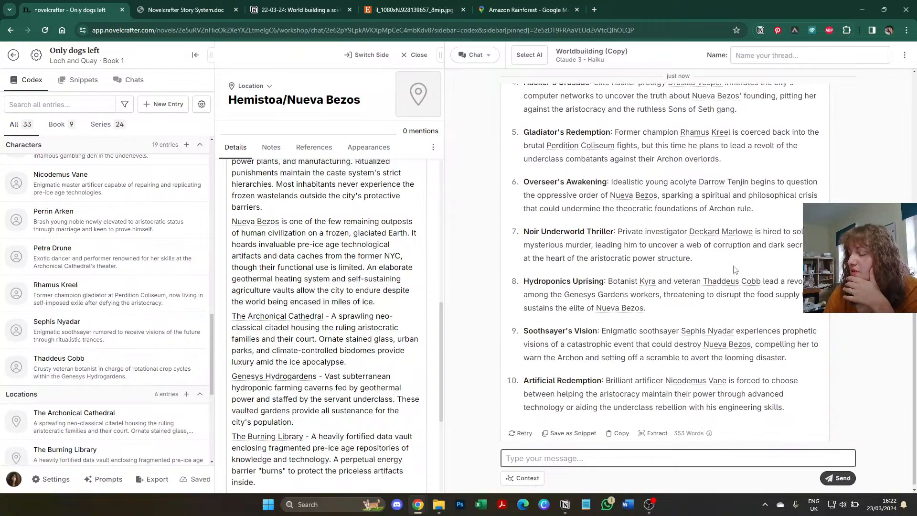
Step: Copy the new pitches into the Haiku toggle in Notion and reread the pitches under Sonnet
click(627, 433)
click(299, 9)
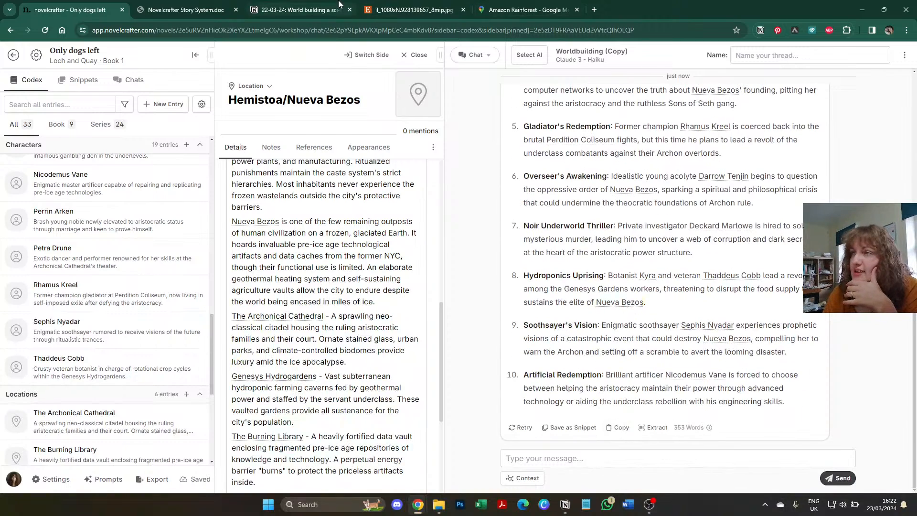
scroll(374, 410, down, 12)
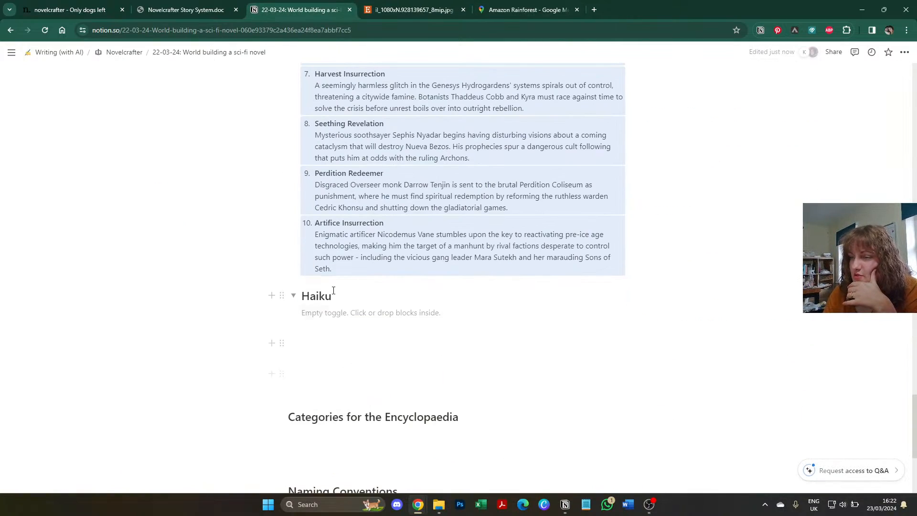
click(332, 312)
key(ctrl+v)
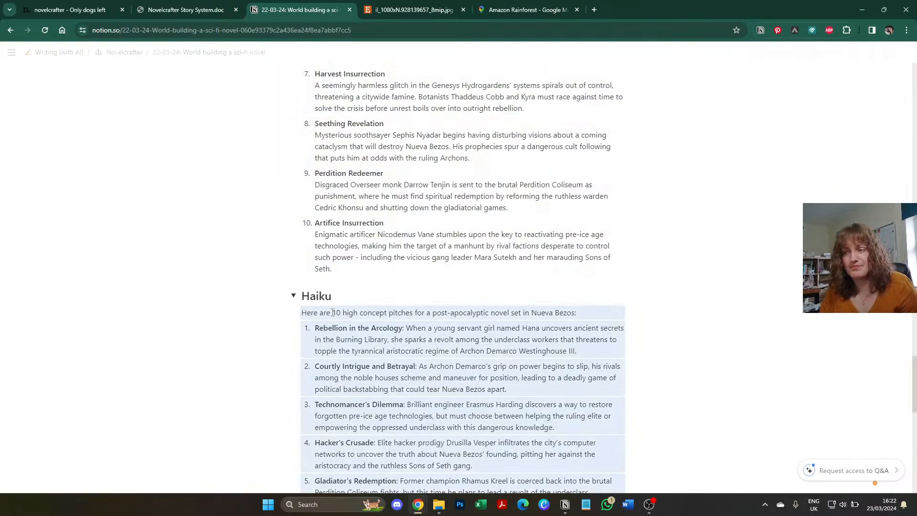
scroll(333, 312, up, 4)
scroll(332, 312, up, 4)
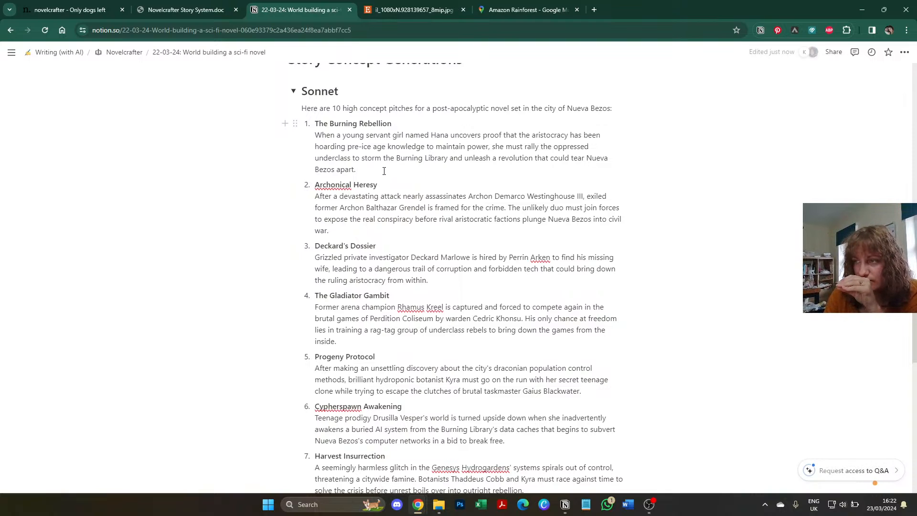
click(384, 171)
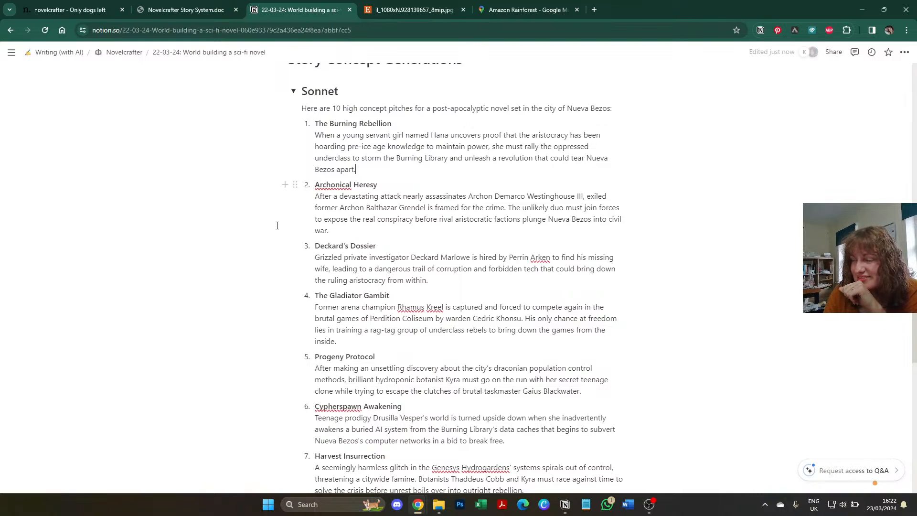
Step: Add "(0.0239)" after the Sonnet toggle heading under Story Concept Generations
scroll(277, 226, down, 1)
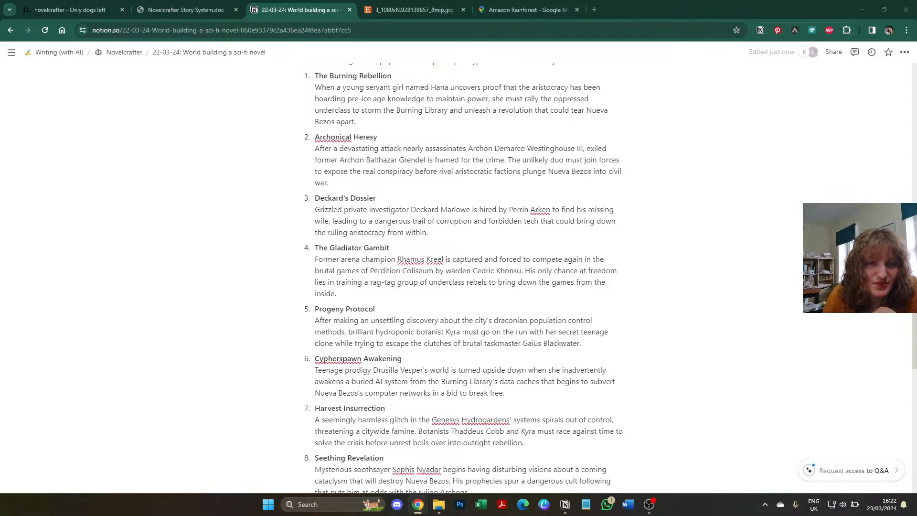
scroll(343, 85, up, 3)
click(362, 145)
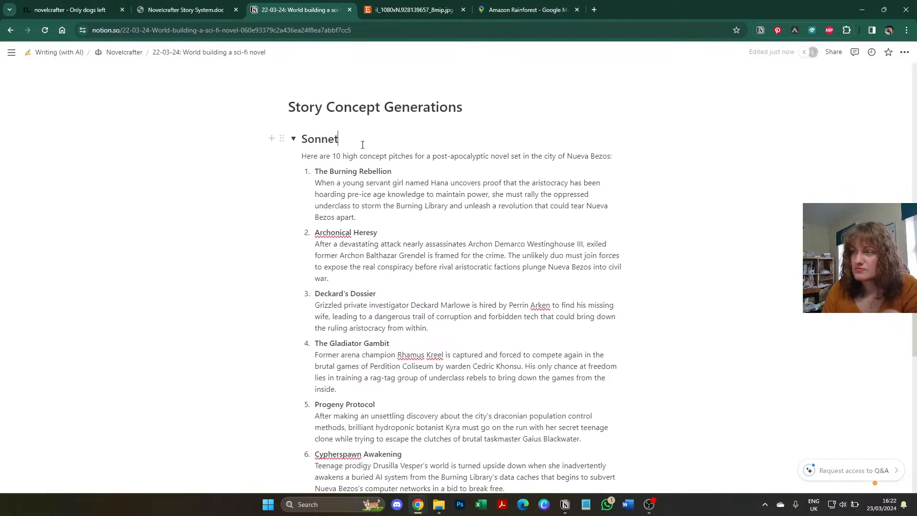
text((0)
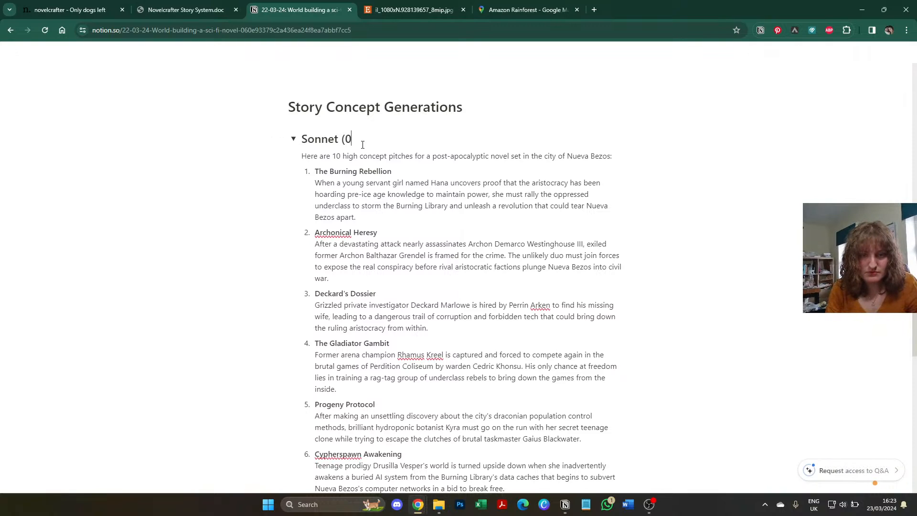
text(.0239)
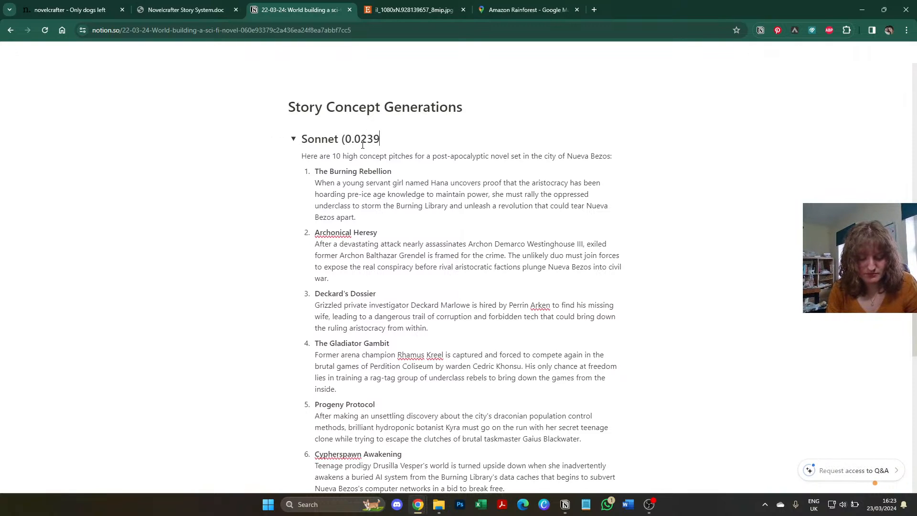
text(C)
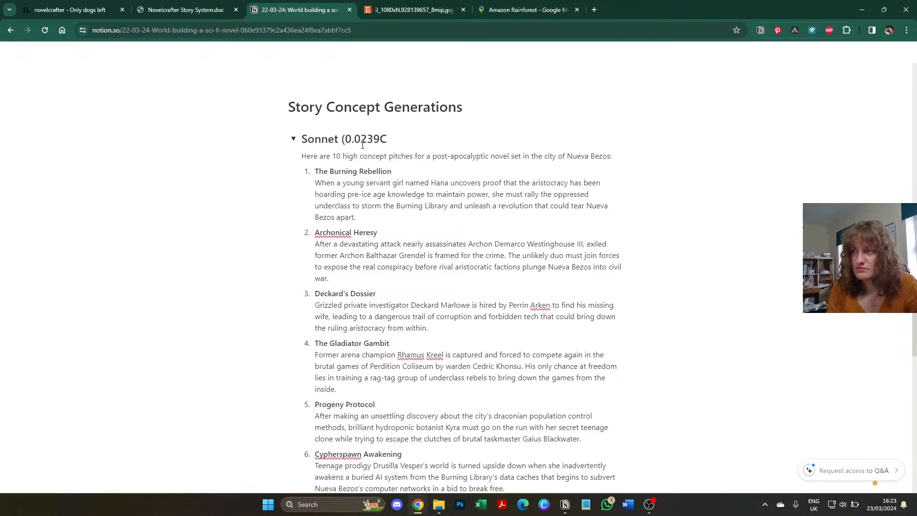
key(BackSpace)
text())
Step: Add "(0.0018)" after the Haiku toggle heading
scroll(363, 145, down, 10)
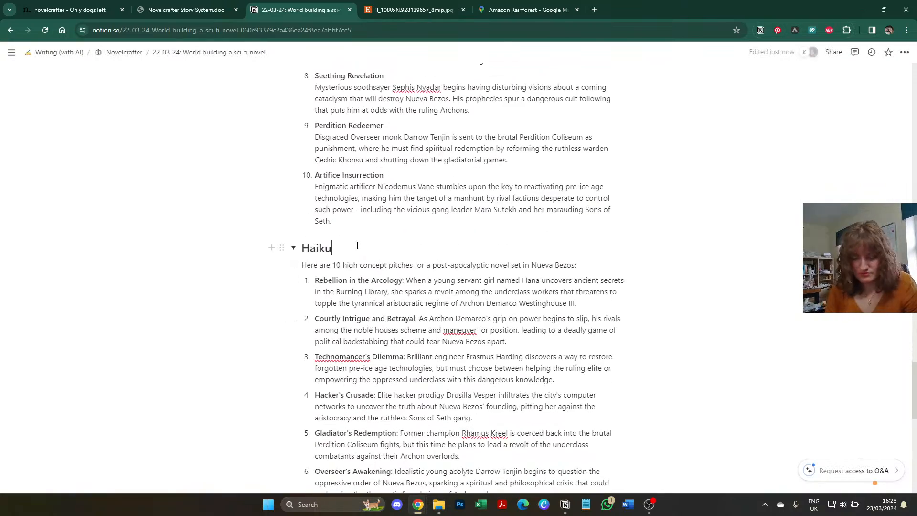
text((9)
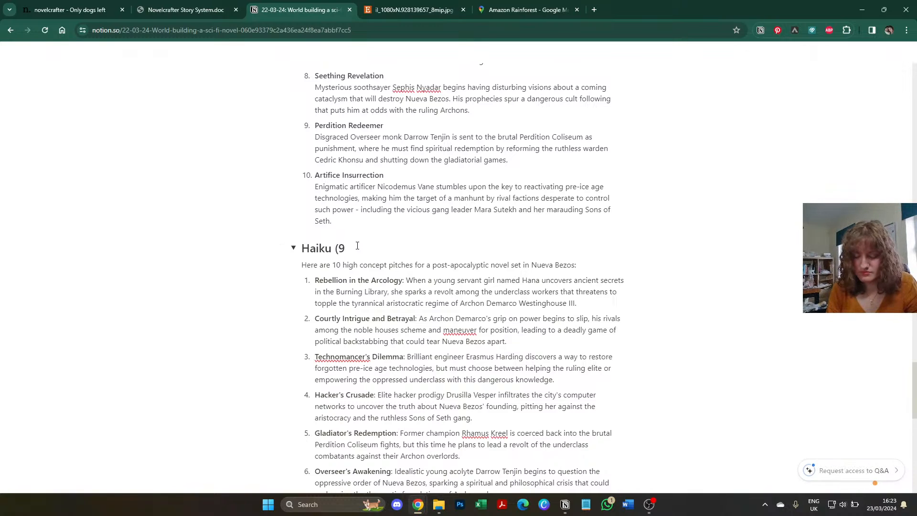
key(BackSpace)
text(0.00)
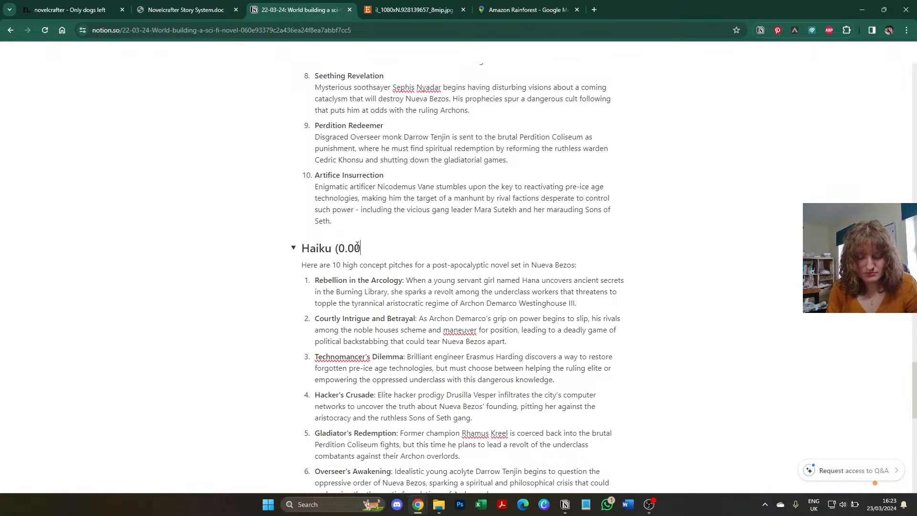
text(18))
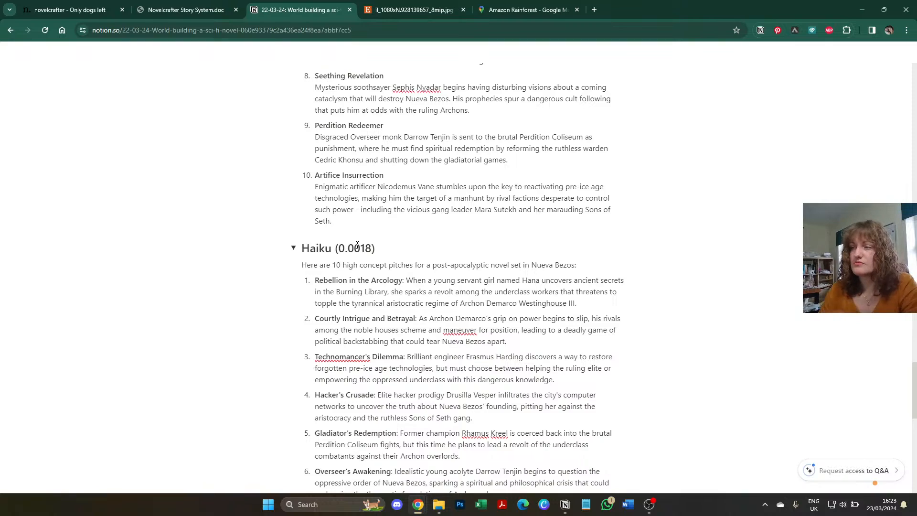
Step: Read through the ten Sonnet pitches, from The Burning Rebellion to Artifice Insurrection
scroll(358, 244, up, 10)
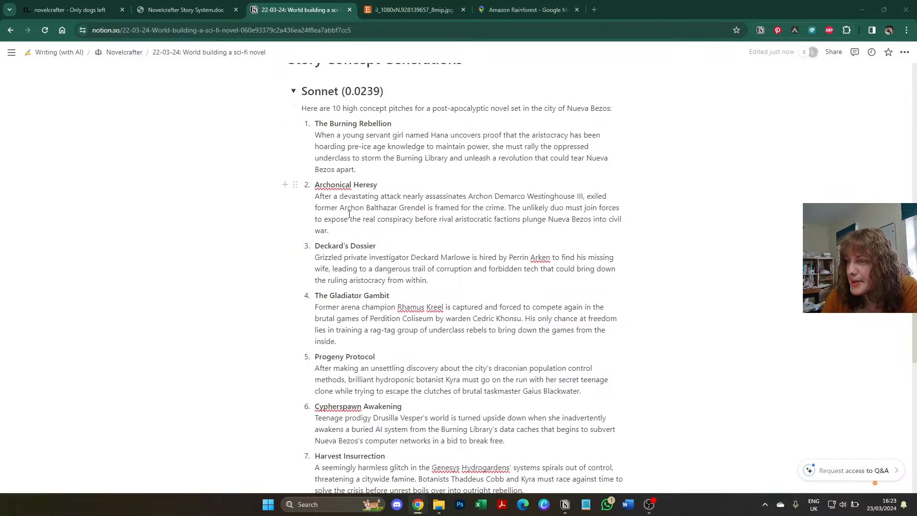
scroll(344, 210, down, 1)
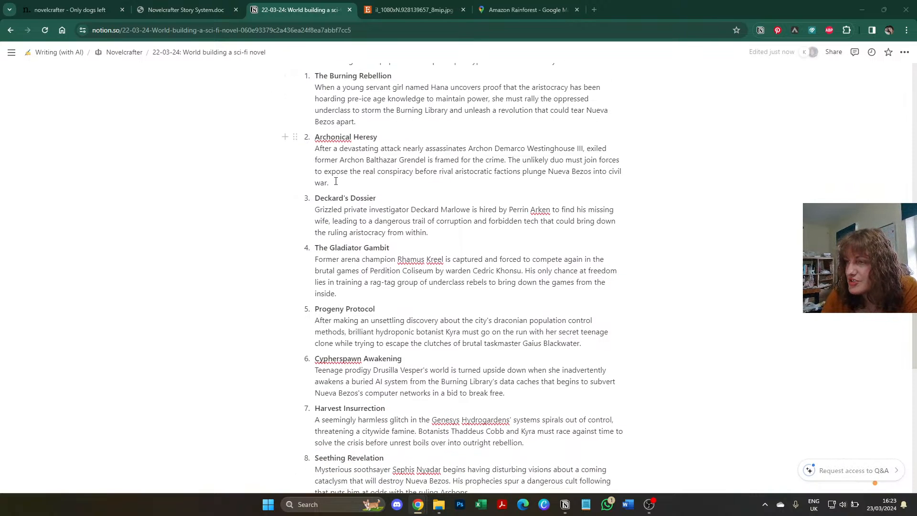
scroll(336, 181, down, 2)
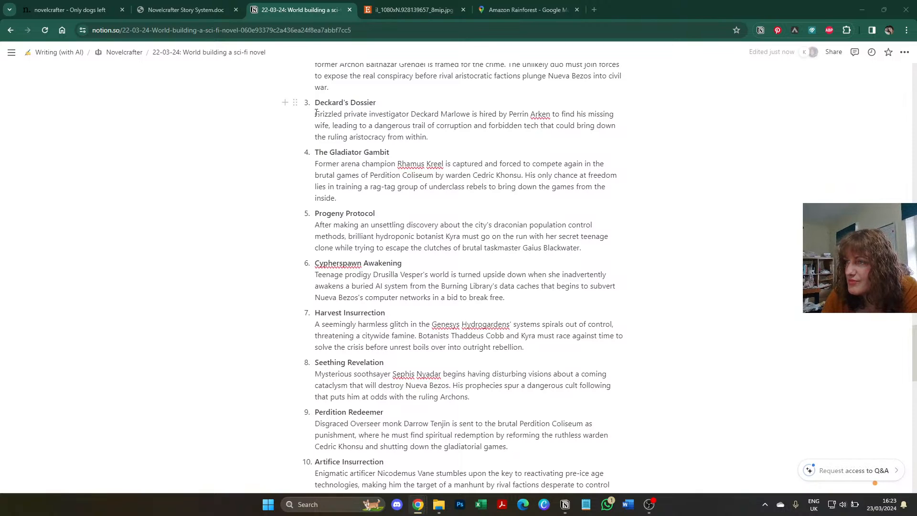
scroll(316, 113, down, 1)
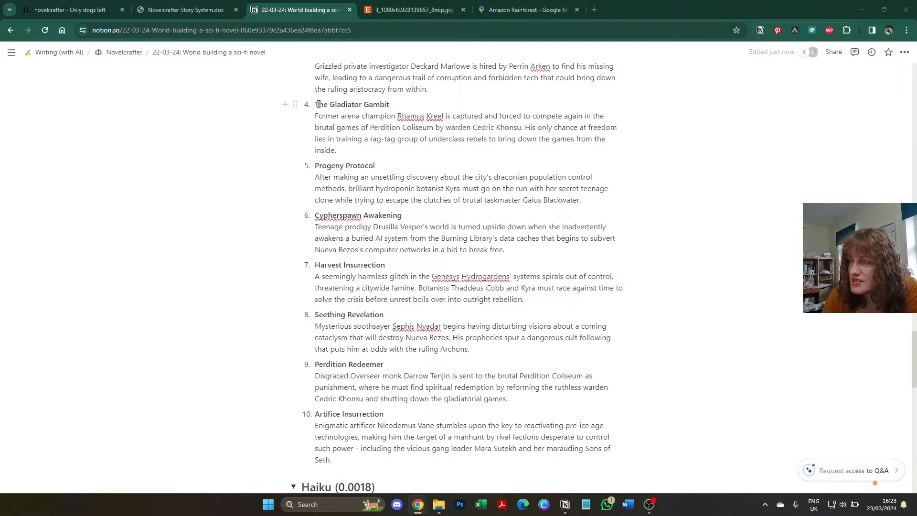
drag(318, 105, 342, 152)
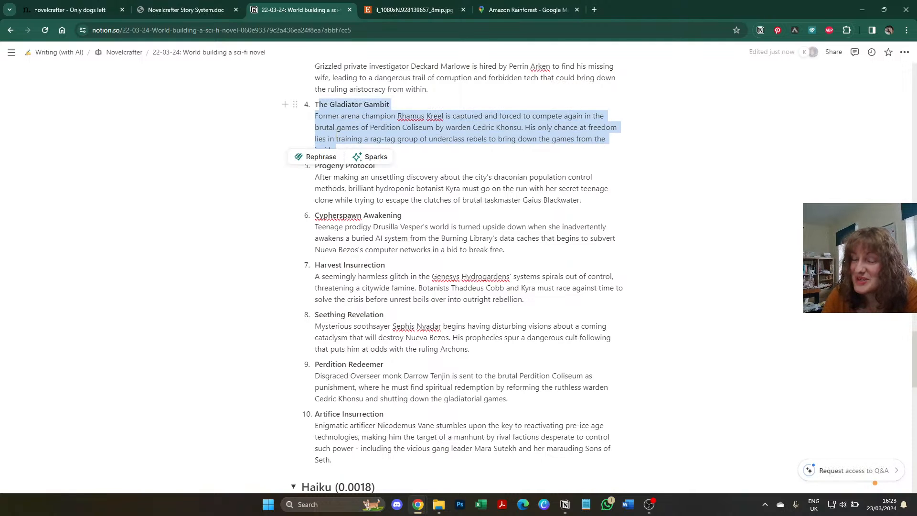
click(336, 137)
scroll(337, 134, down, 1)
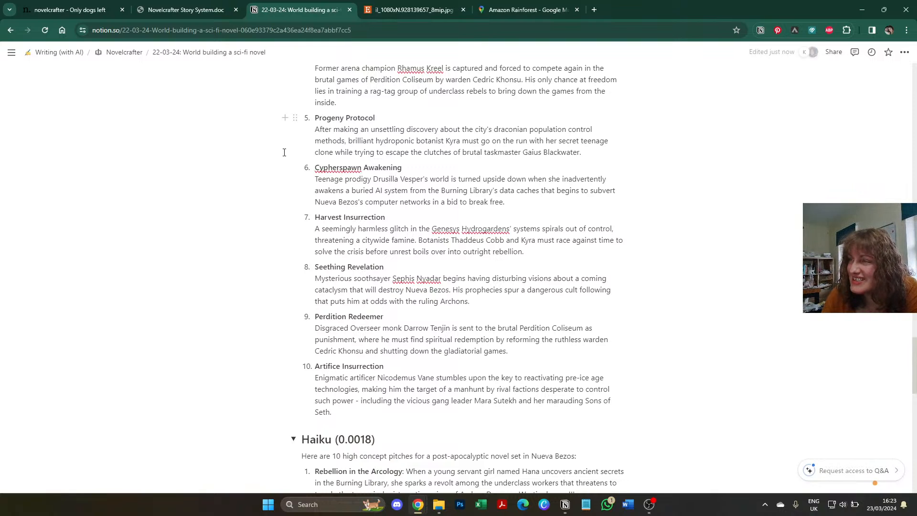
scroll(284, 152, down, 1)
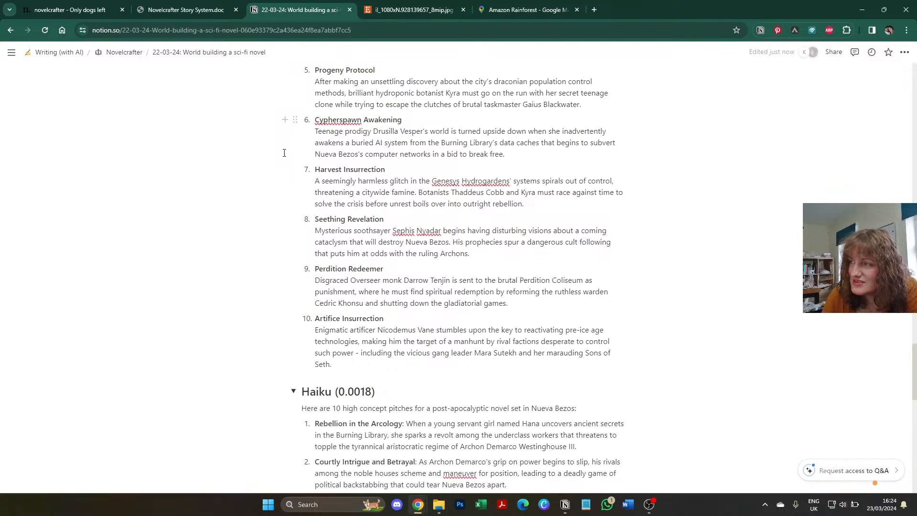
scroll(284, 153, down, 1)
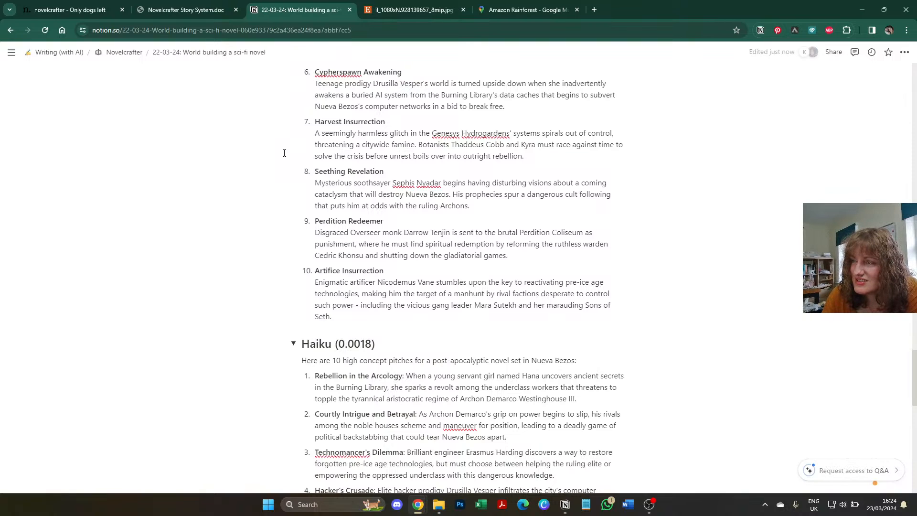
scroll(284, 153, down, 1)
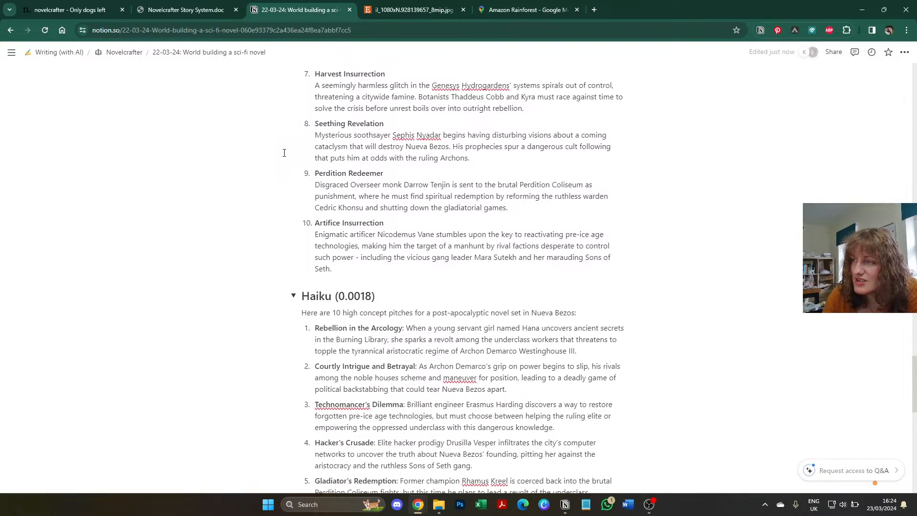
scroll(284, 152, down, 1)
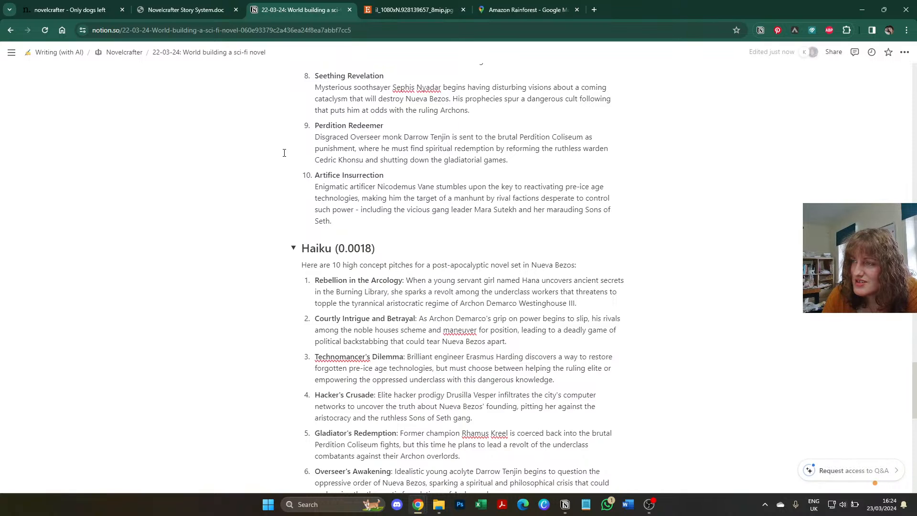
Step: Read through the ten Haiku pitches and compare them with the Sonnet list
scroll(284, 153, down, 3)
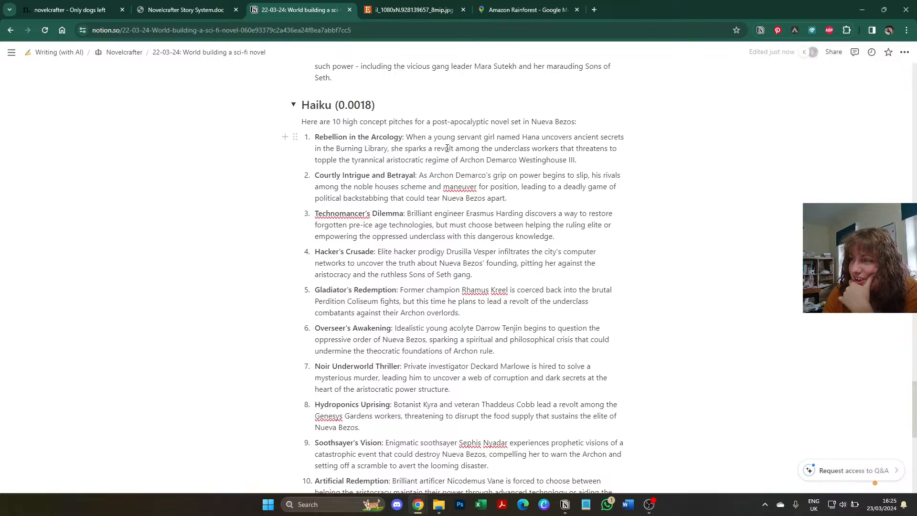
scroll(447, 148, up, 15)
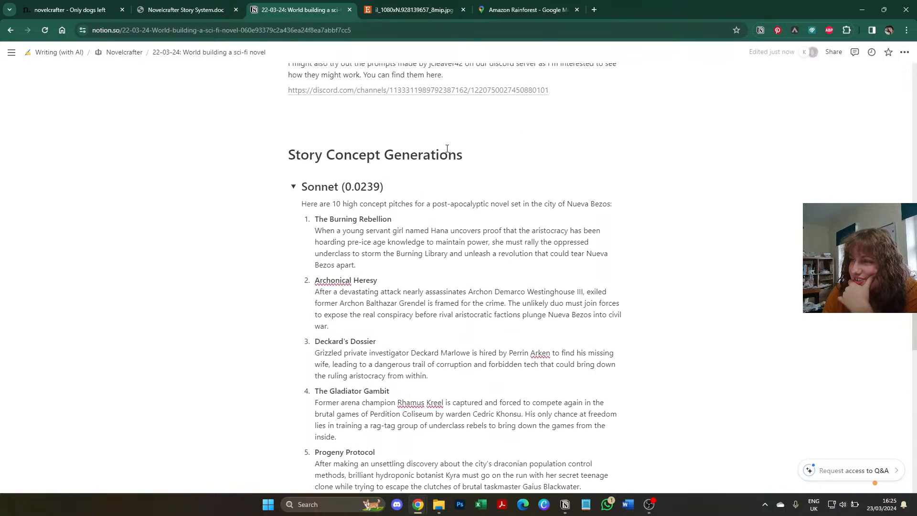
scroll(468, 250, down, 15)
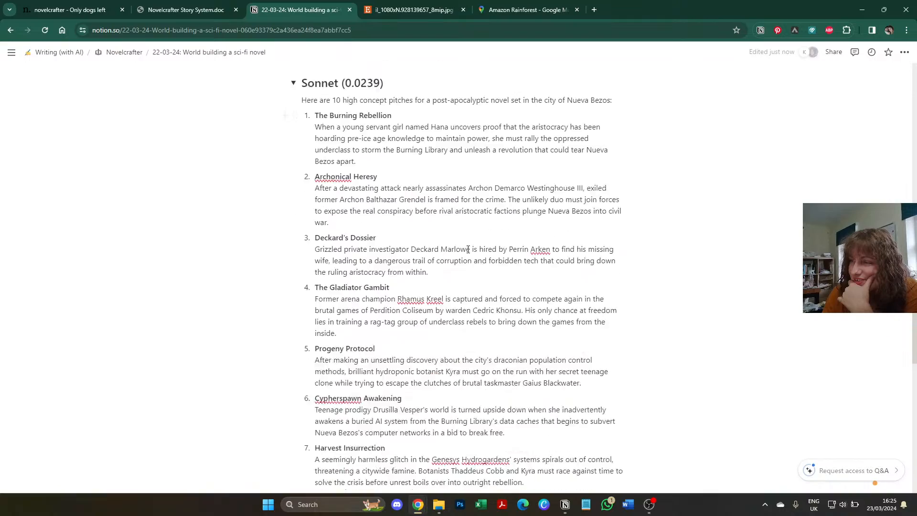
scroll(468, 245, up, 1)
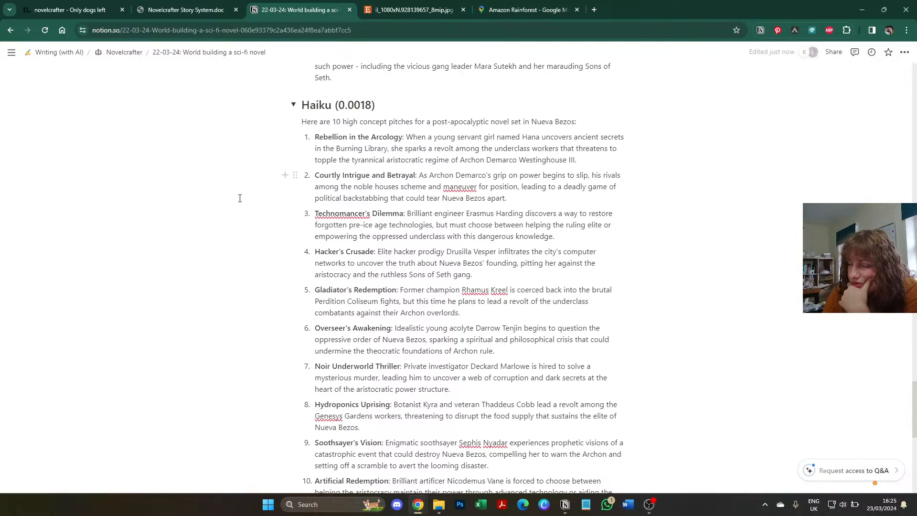
scroll(240, 198, down, 1)
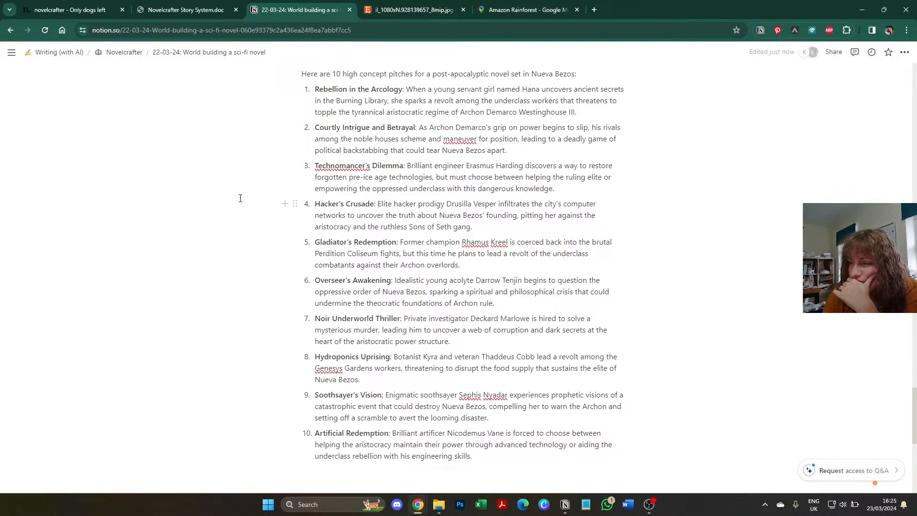
scroll(240, 199, down, 1)
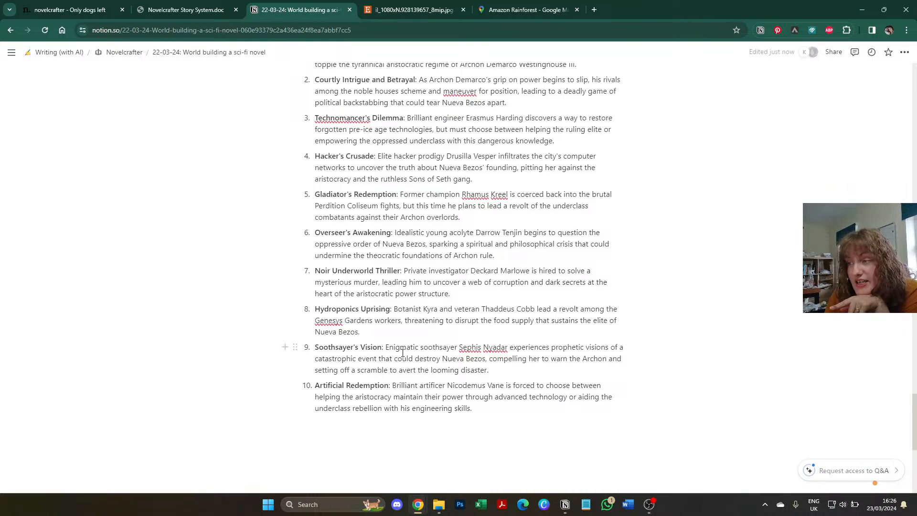
Step: Compare the soothsayer's pronouns in Sonnet's Seething Revelation pitch and Haiku's Soothsayer's Vision pitch
scroll(475, 336, up, 6)
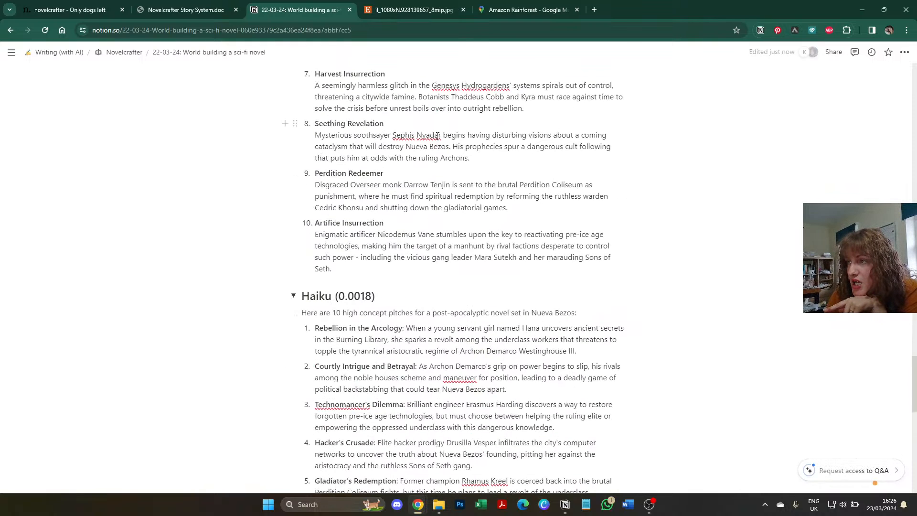
double_click(460, 147)
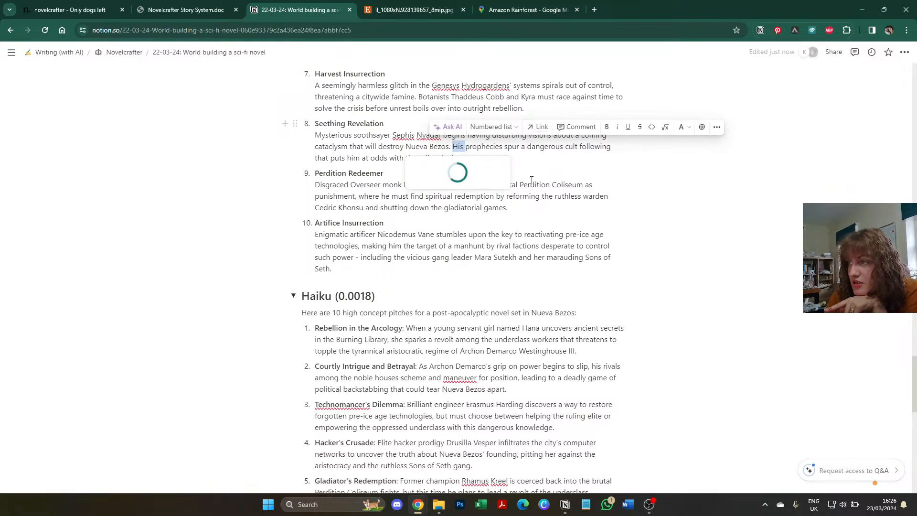
scroll(501, 172, down, 7)
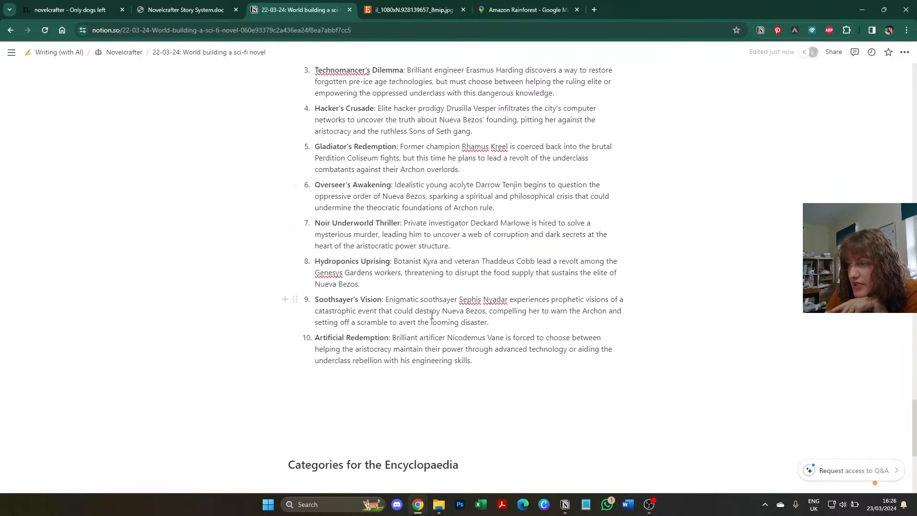
double_click(539, 313)
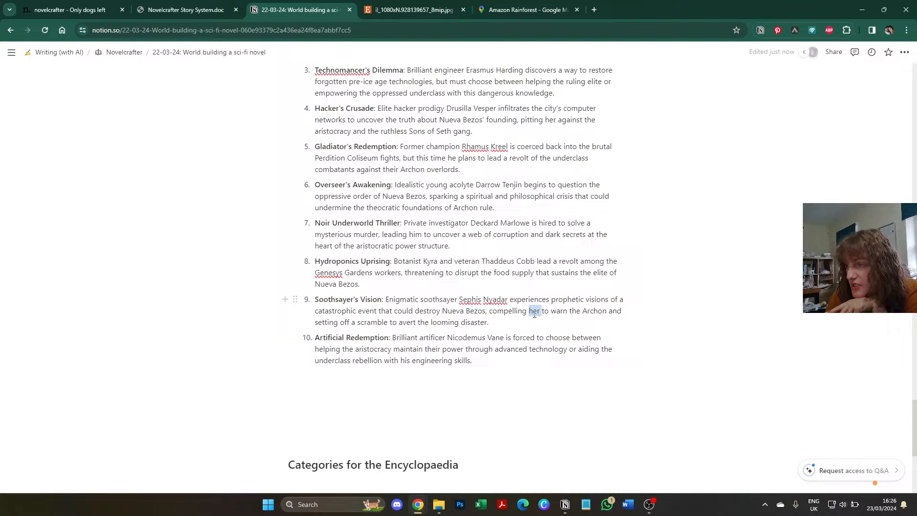
click(624, 309)
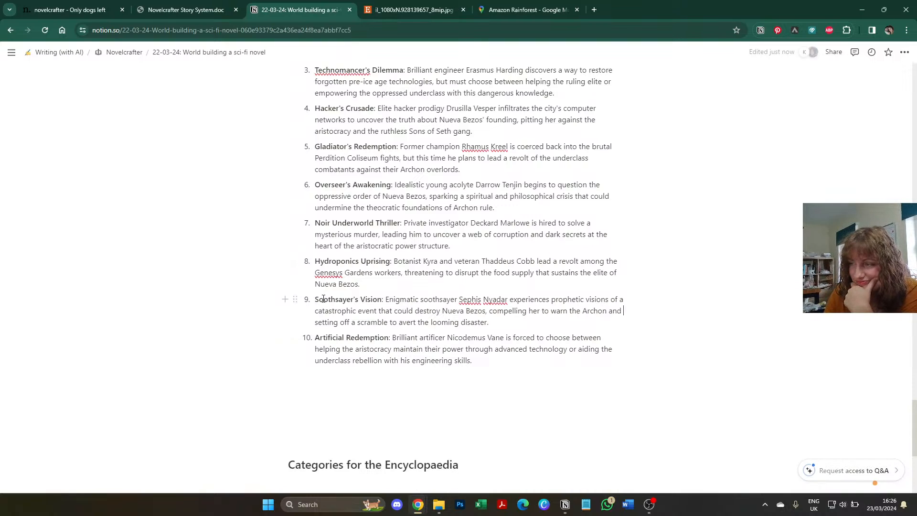
scroll(324, 299, up, 2)
scroll(323, 298, up, 3)
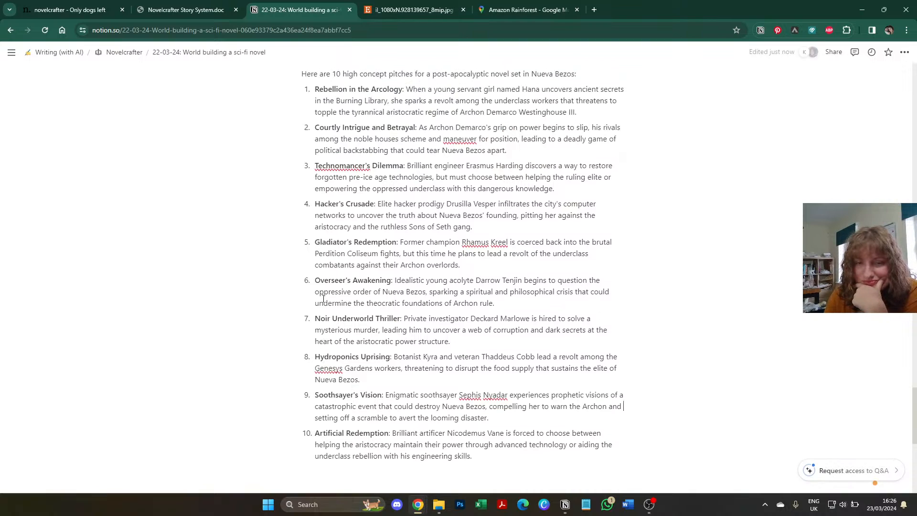
Step: Switch to Novelcrafter and send "Please give me ten more" in the Claude 3 - Haiku chat thread
click(99, 10)
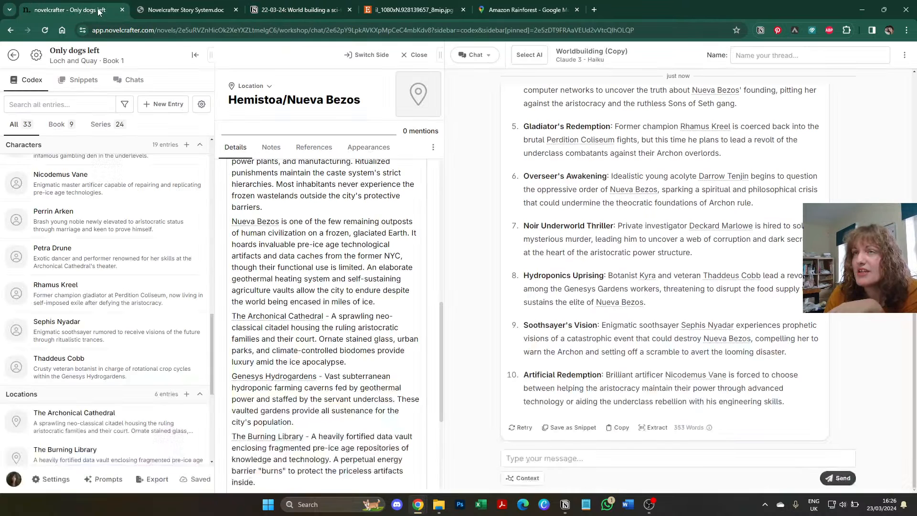
click(602, 457)
text(Pl)
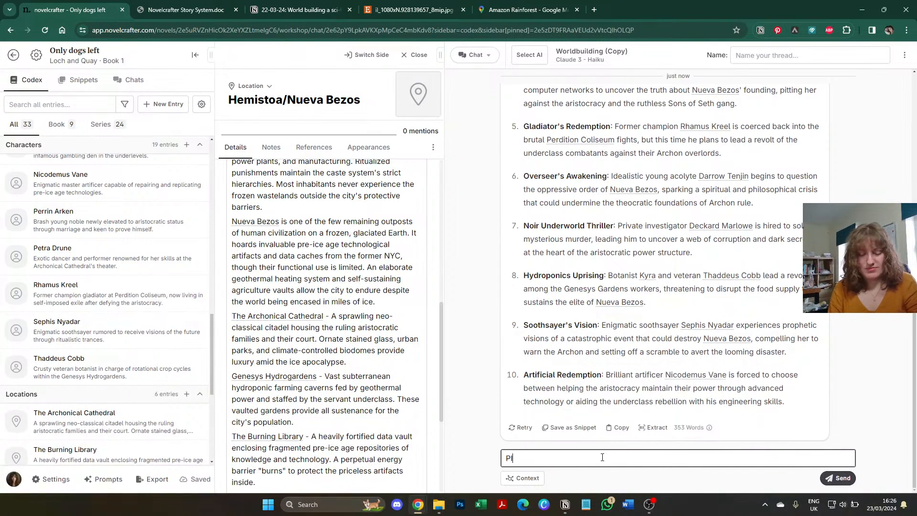
text(ease give me ten more)
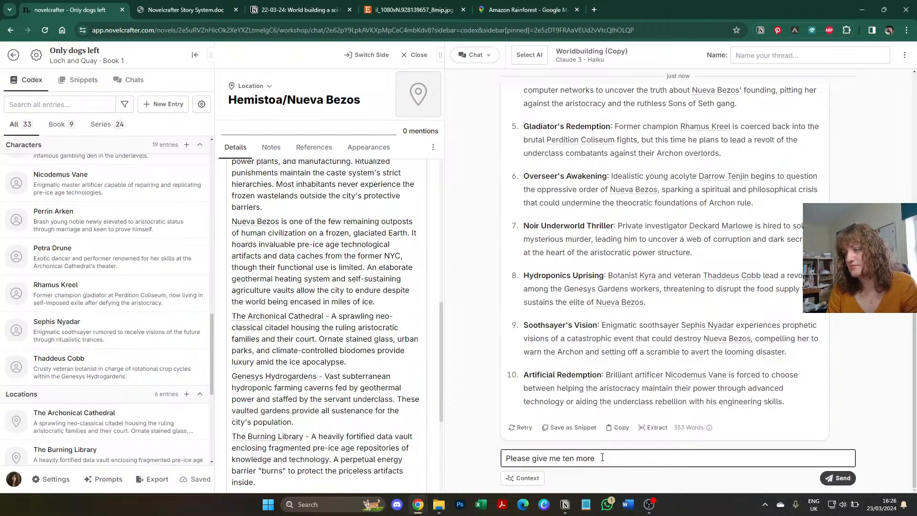
key(Return)
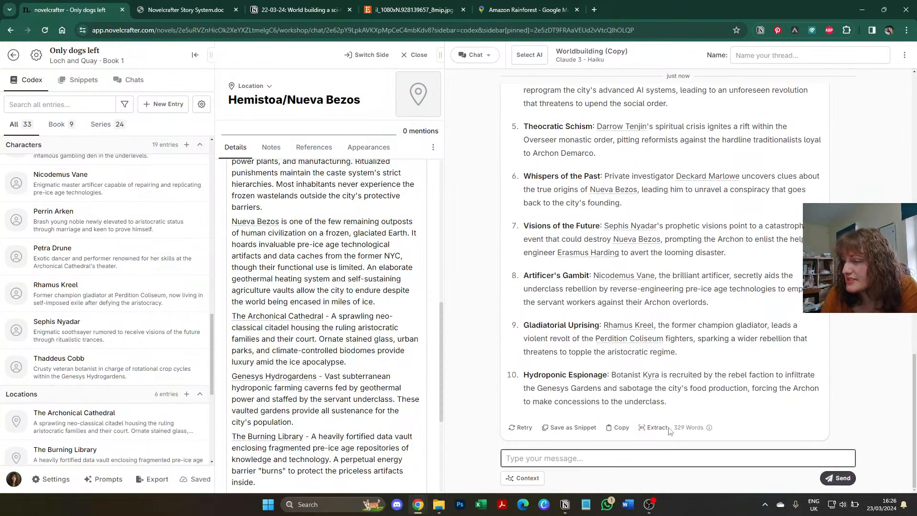
Step: Copy the ten new Haiku pitches and send the follow-up message "Please give me ten more, that are different" in the chat
click(621, 429)
click(617, 458)
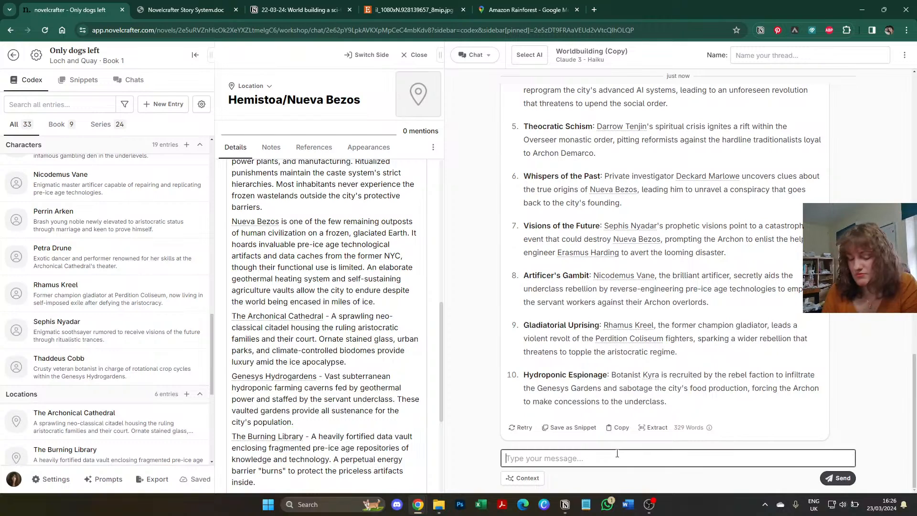
text(Please gi)
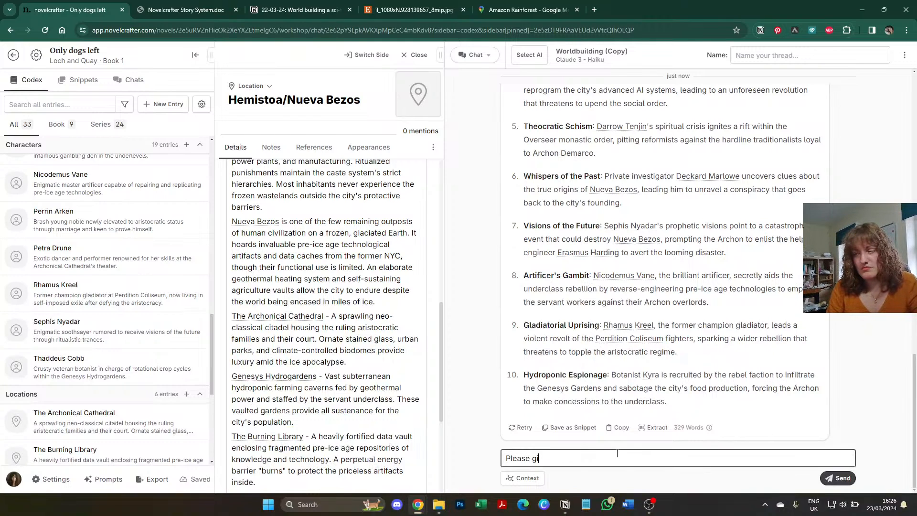
text(ve me ten more)
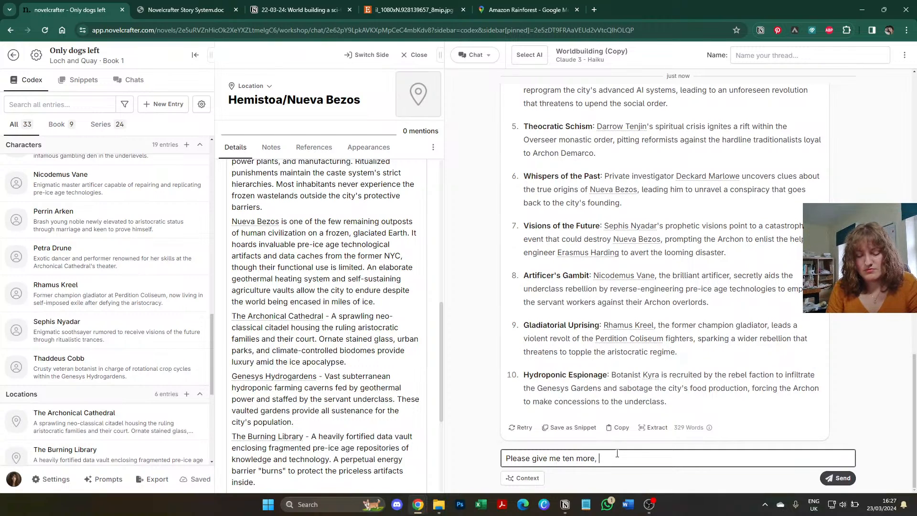
text(, that are different)
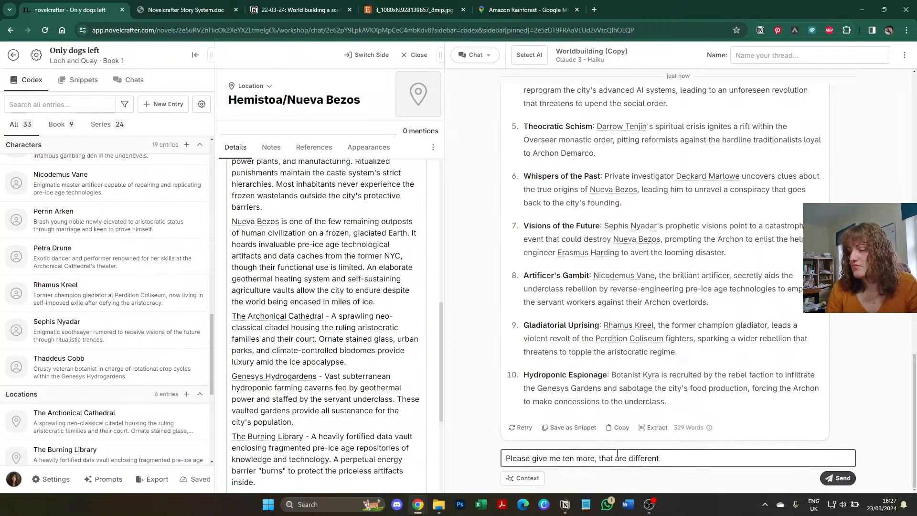
key(Return)
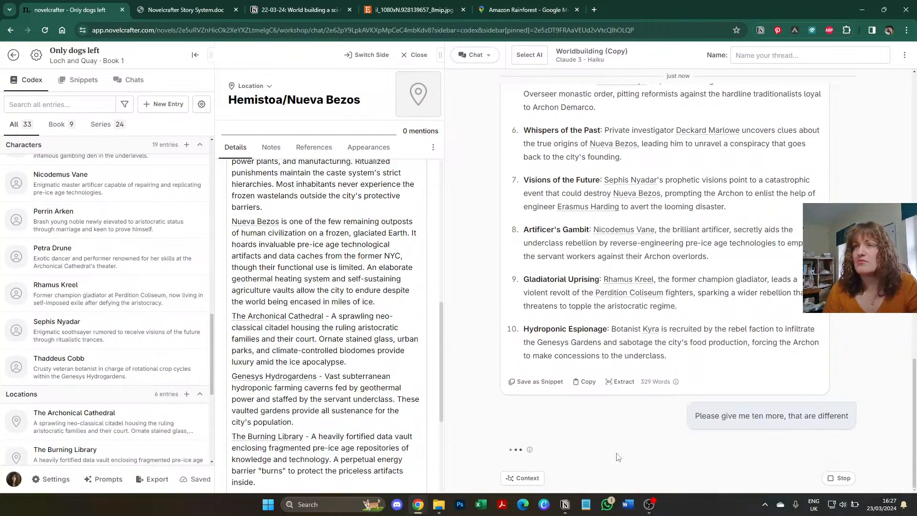
Step: Switch to the Notion page and paste the copied pitches below Artificial Redemption, the tenth Haiku pitch
key(ctrl+Tab)
key(ctrl+Tab)
scroll(372, 444, down, 1)
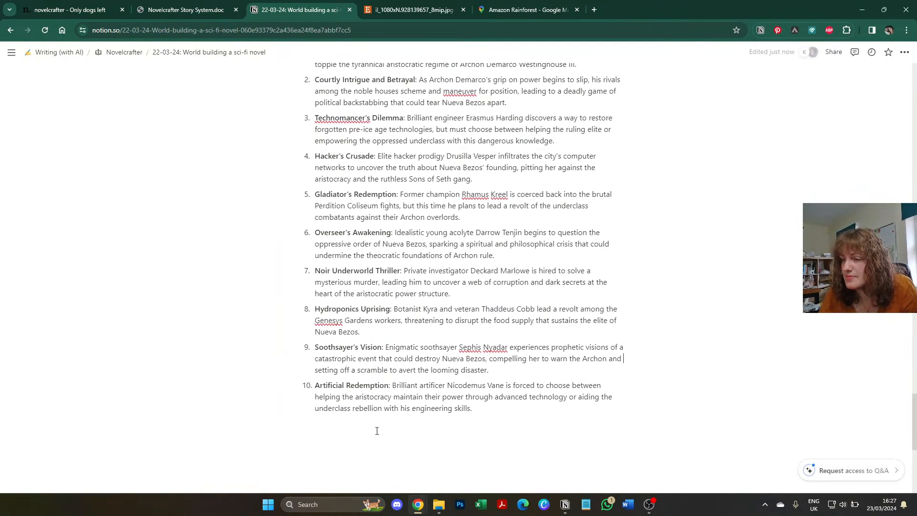
click(377, 424)
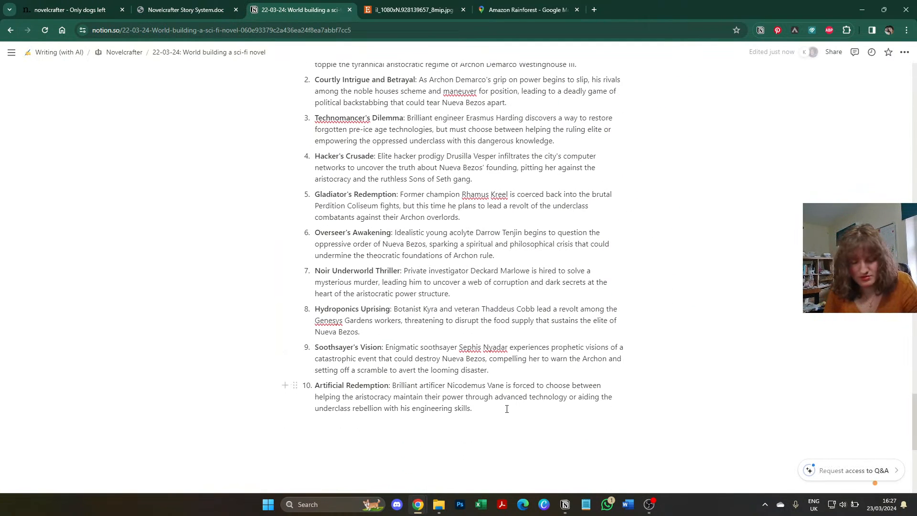
key(ctrl+v)
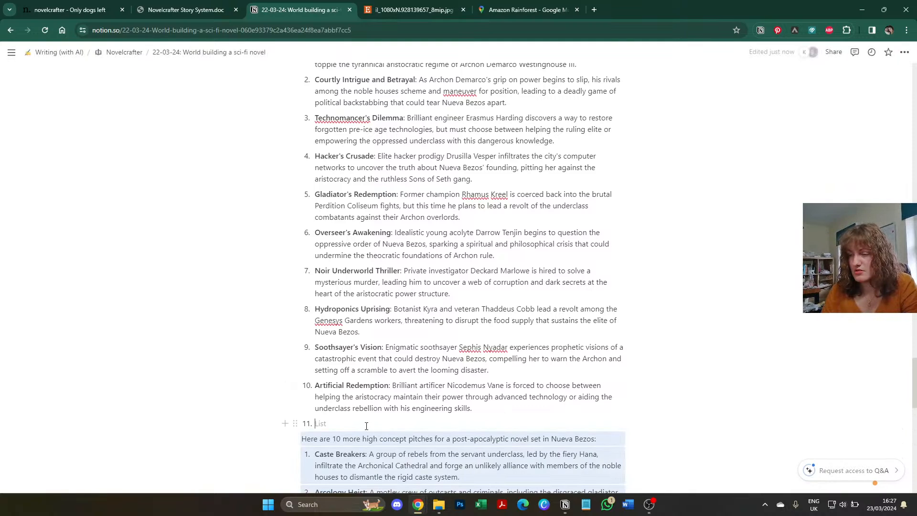
Step: Delete the pasted introductory sentence and the empty list item so Caste Breakers directly follows Artificial Redemption
click(367, 423)
drag(619, 439, 309, 423)
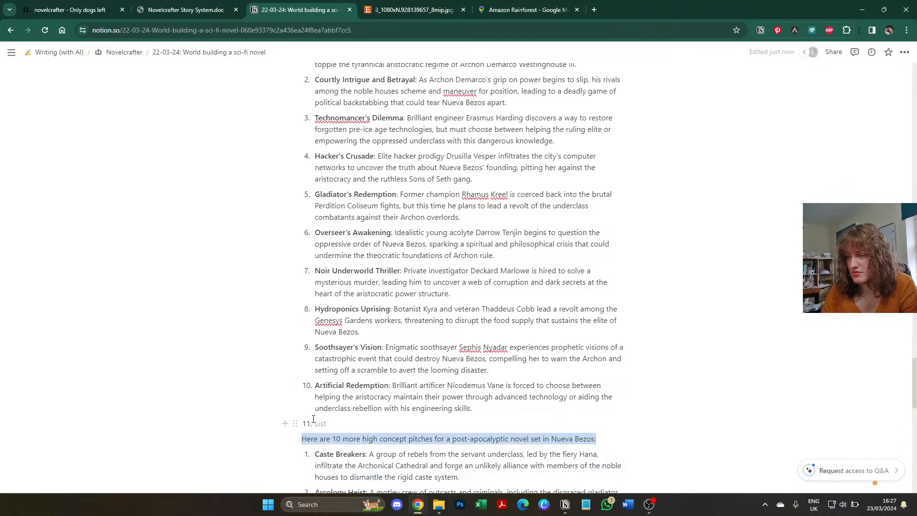
key(BackSpace)
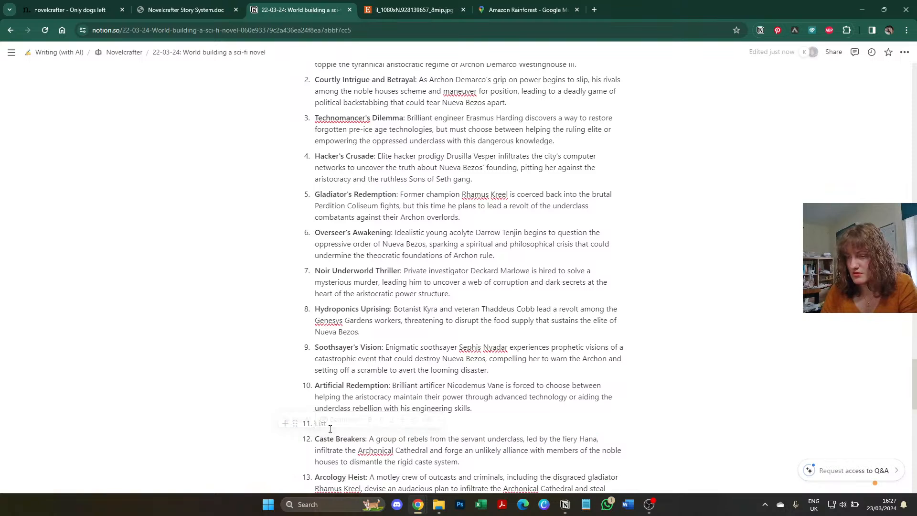
key(Delete)
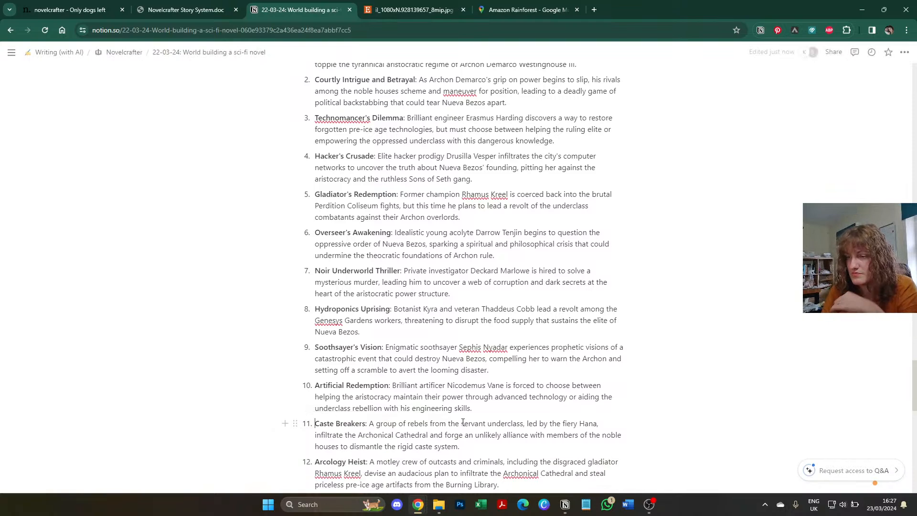
Step: Copy the newest ten pitches from the Novelcrafter chat and paste them into the Notion list after Hydroponic Espionage
scroll(474, 414, down, 5)
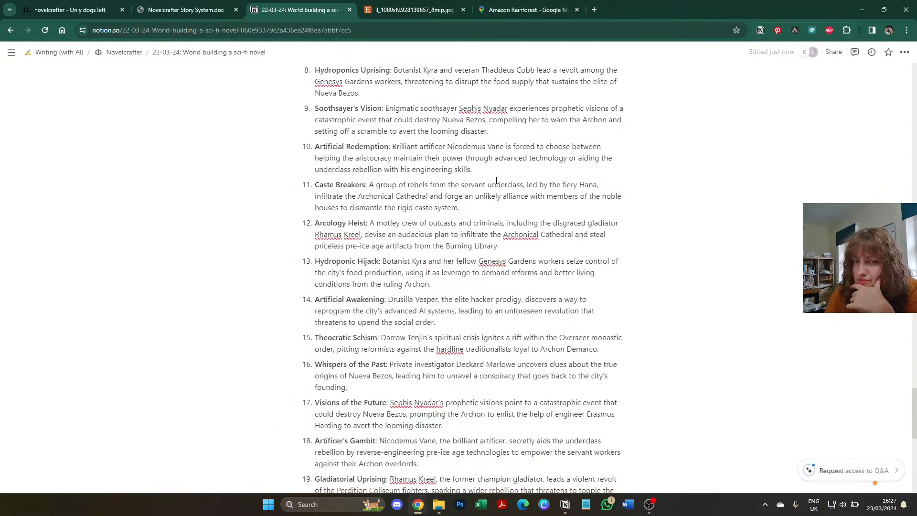
click(93, 10)
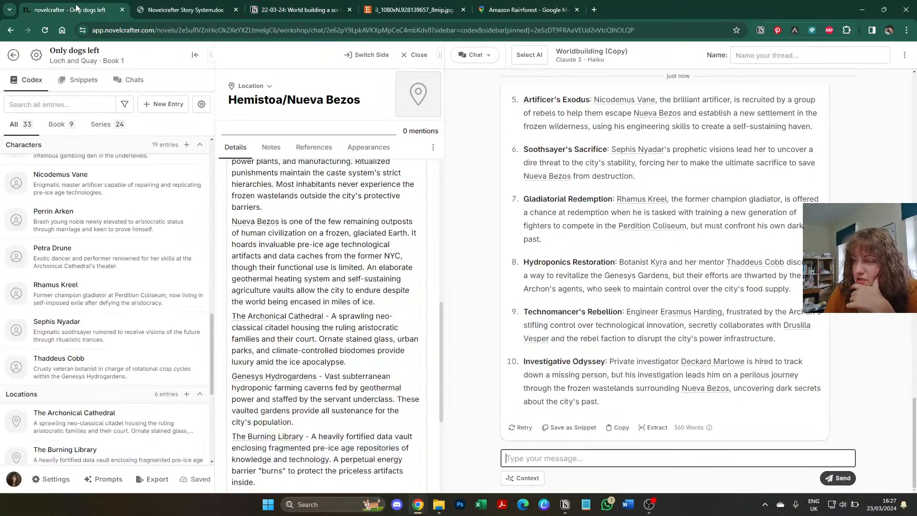
click(279, 6)
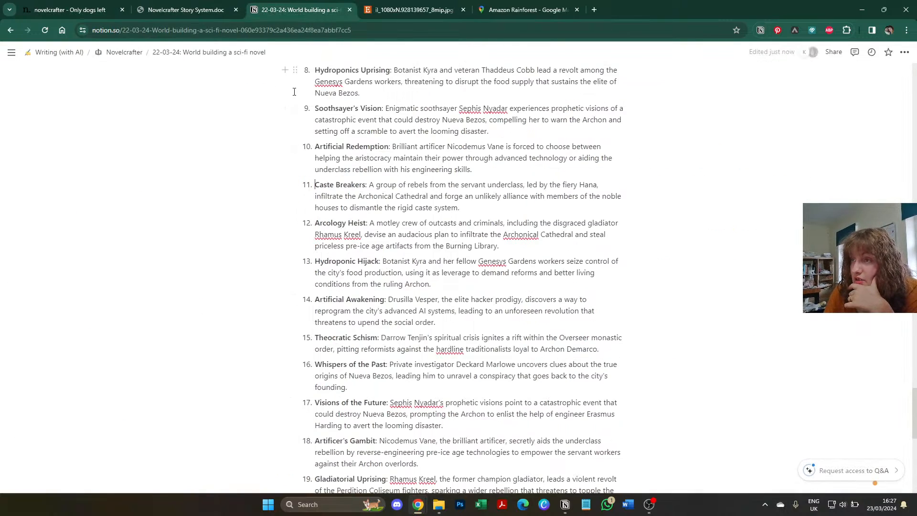
click(113, 6)
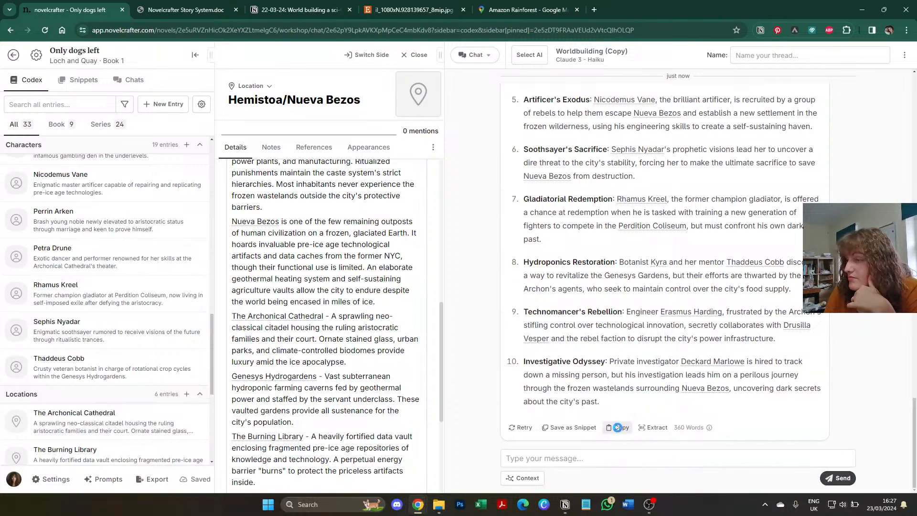
click(286, 6)
scroll(427, 352, down, 5)
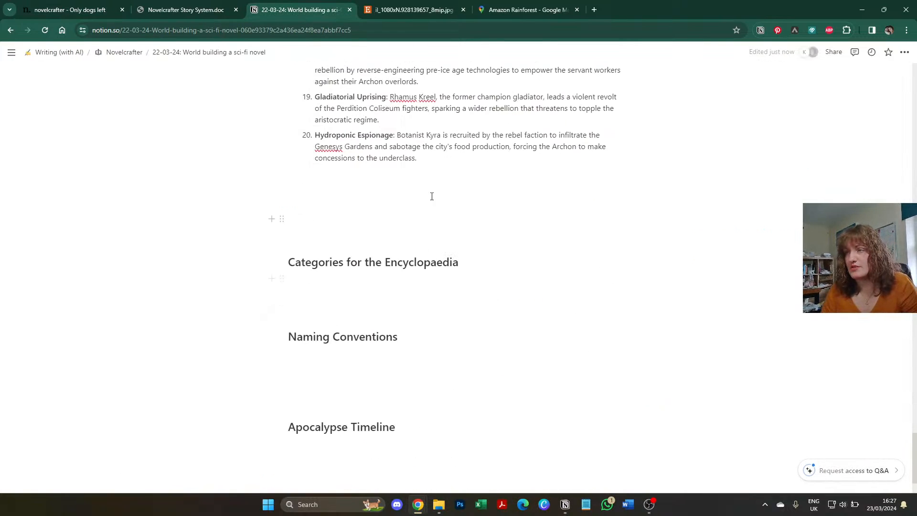
key(Return)
key(ctrl+v)
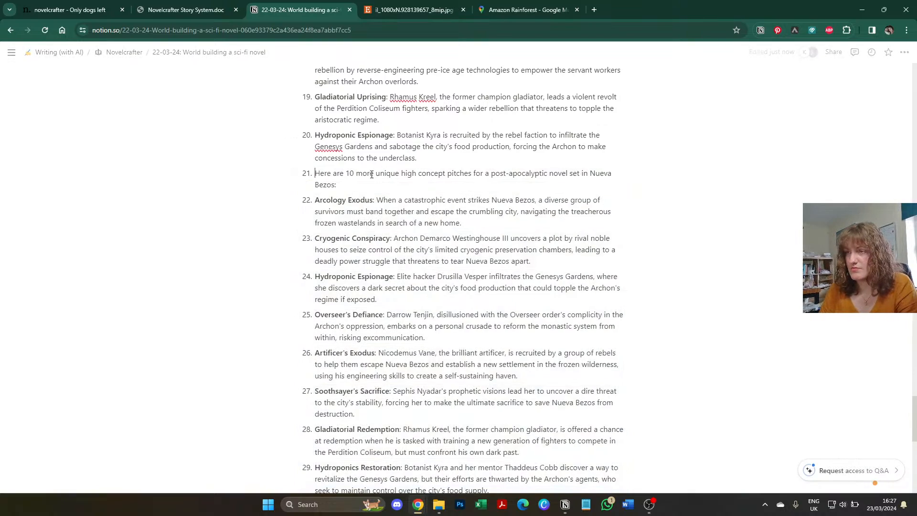
Step: Delete the list item holding the introductory sentence above the Arcology Exodus pitch
triple_click(372, 174)
key(BackSpace)
key(BackSpace)
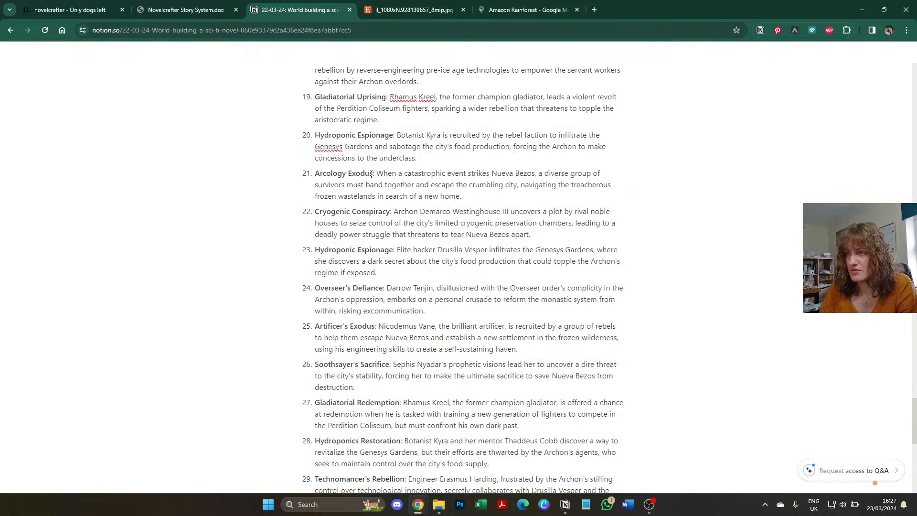
Step: Review the second batch of Haiku pitches from Caste Breakers onward and set the Arcology Heist pitch's text color to Gray
scroll(437, 196, up, 7)
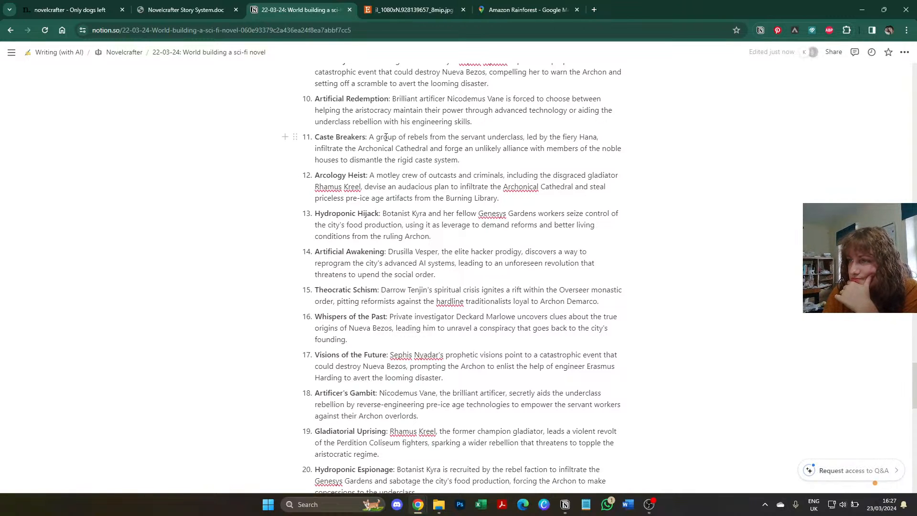
scroll(386, 138, down, 1)
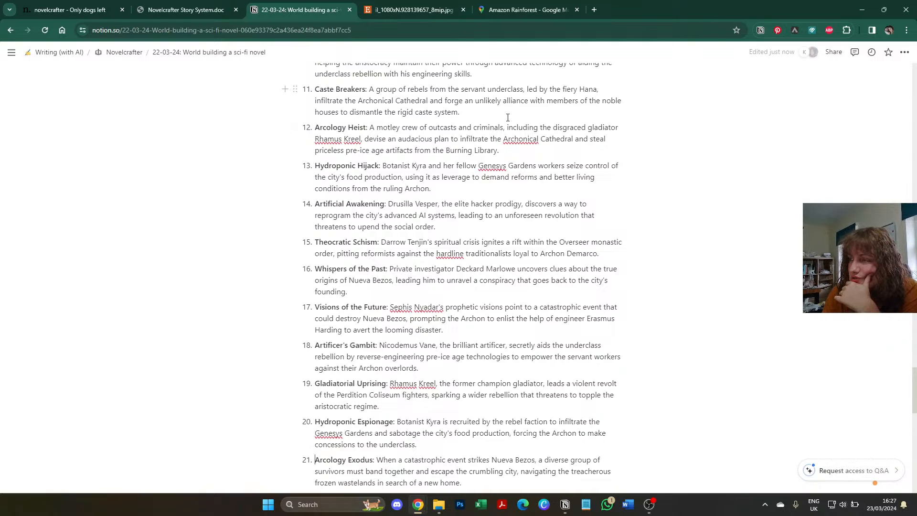
triple_click(404, 132)
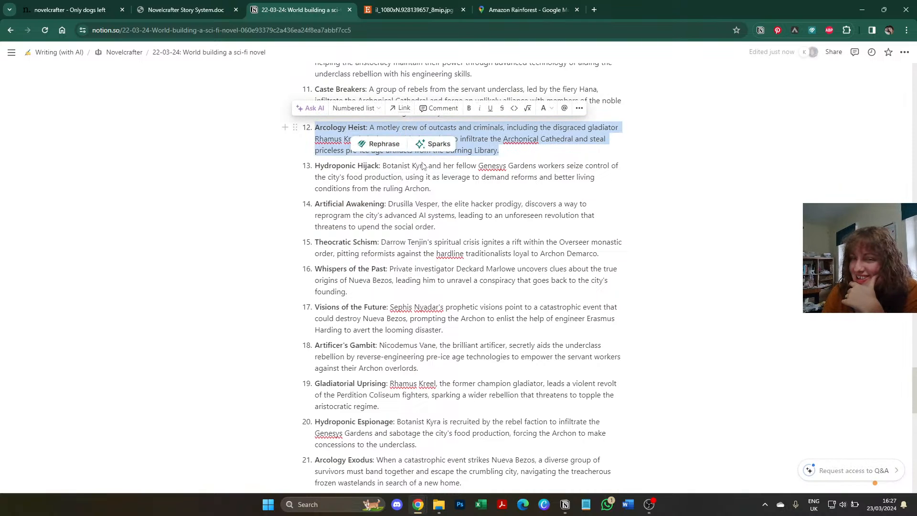
click(573, 149)
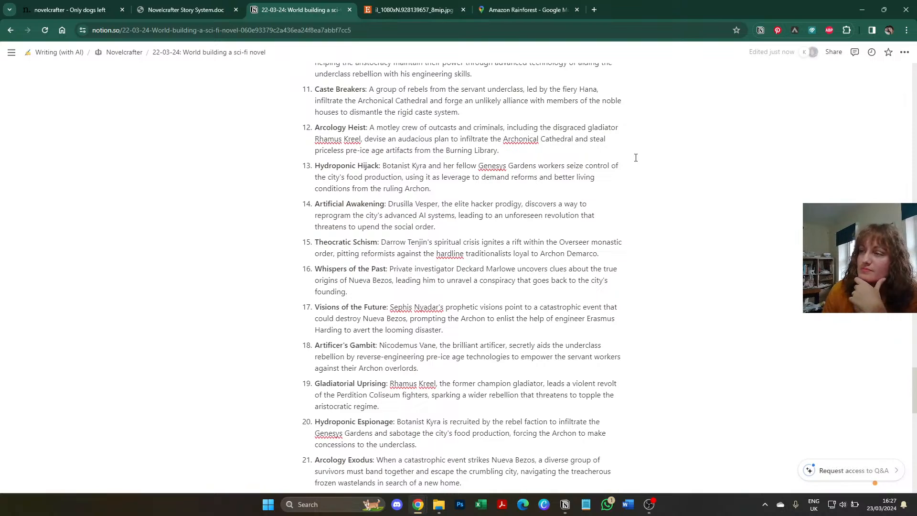
click(635, 158)
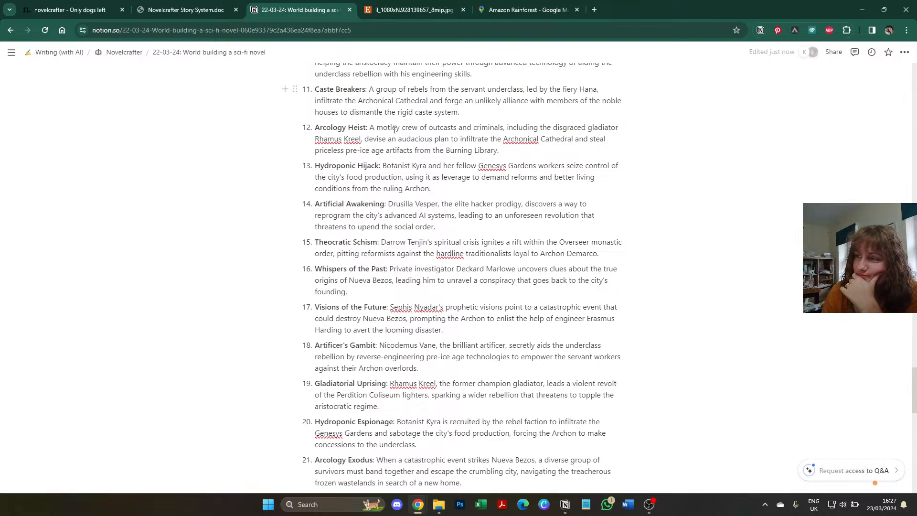
triple_click(395, 130)
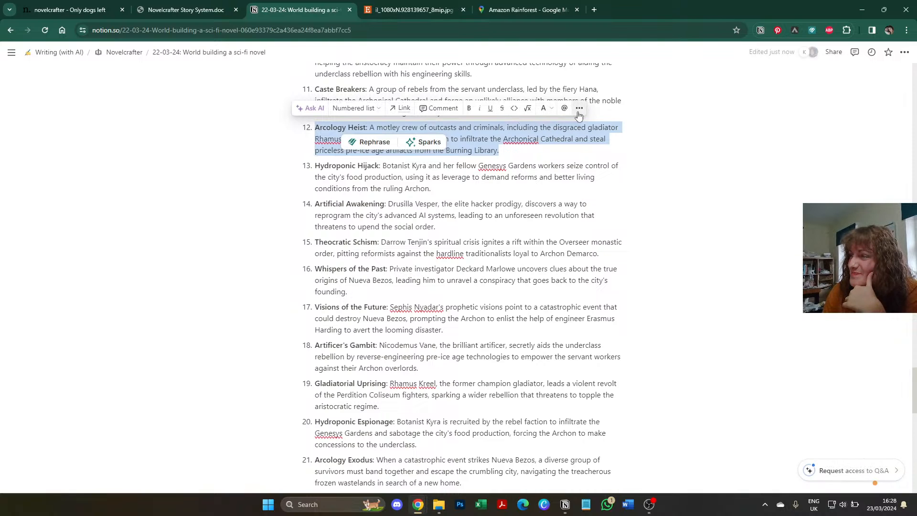
click(548, 110)
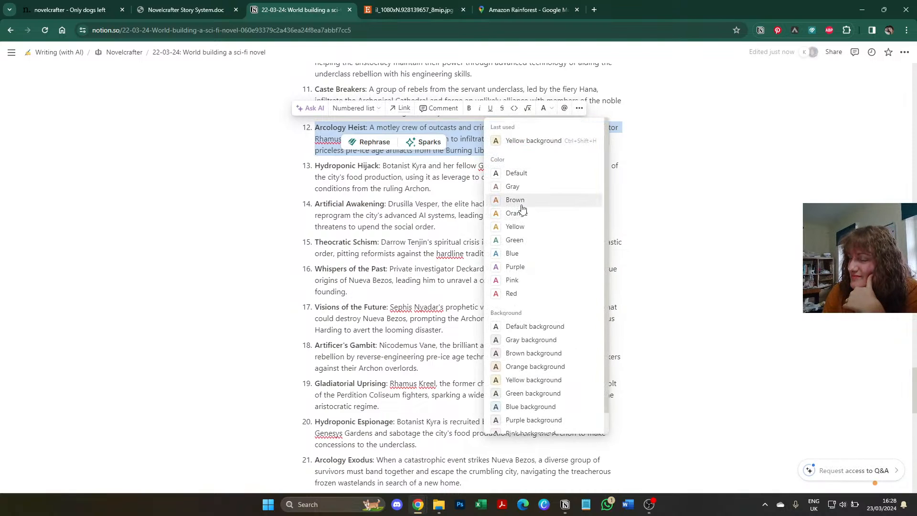
click(511, 186)
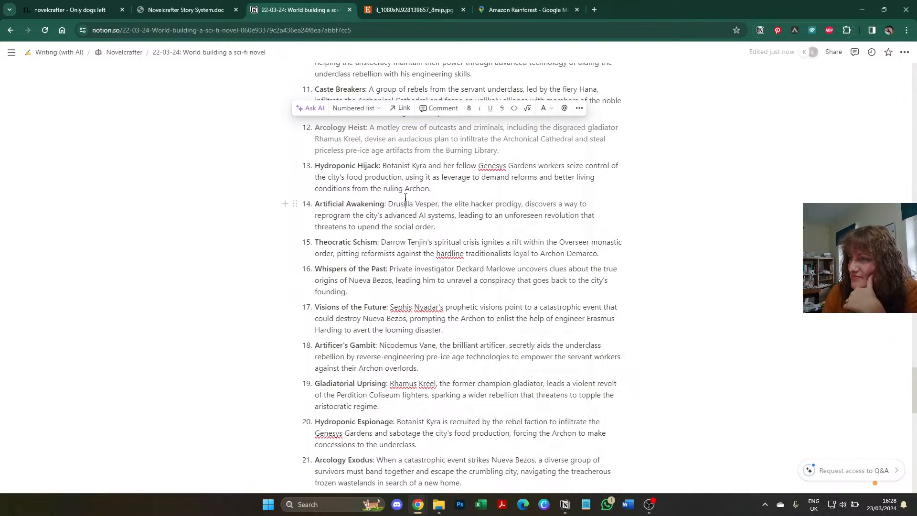
Step: Continue reviewing the Haiku pitches and set the Visions of the Future pitch's text color to Gray
scroll(674, 217, down, 1)
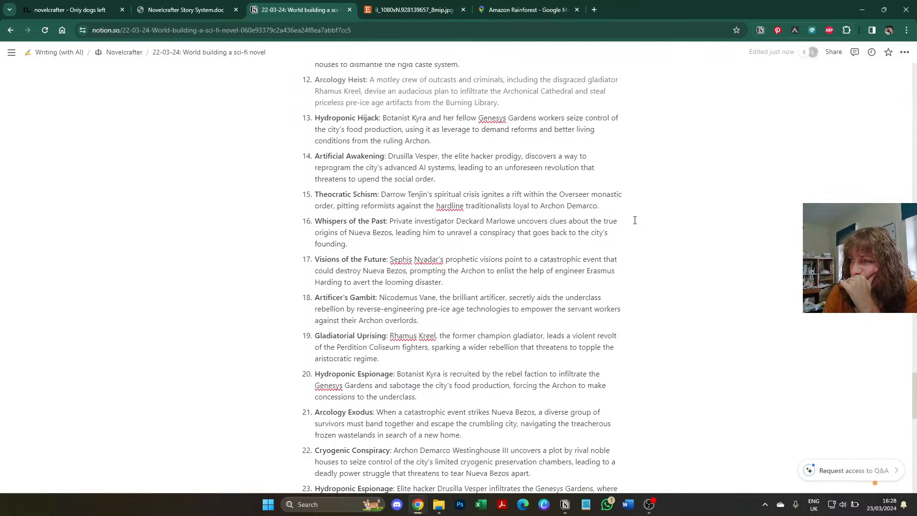
scroll(635, 220, down, 2)
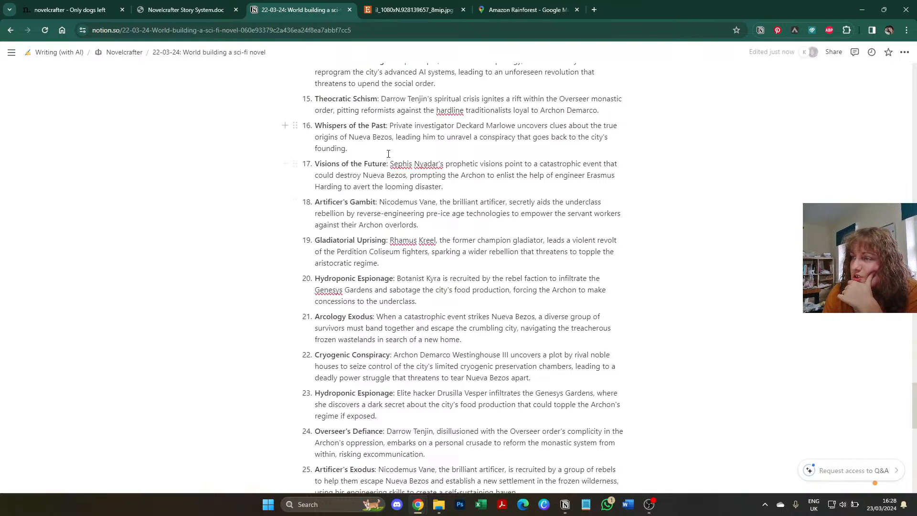
scroll(340, 200, down, 1)
scroll(340, 200, down, 1)
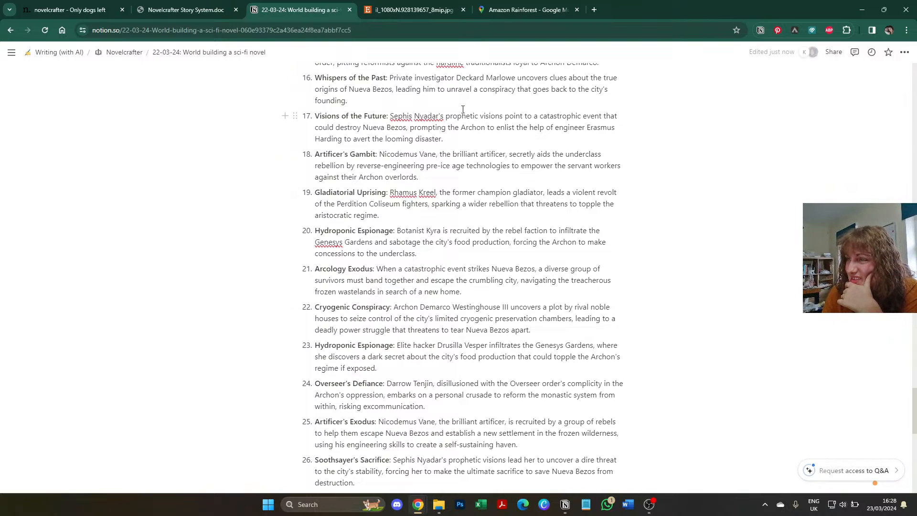
scroll(463, 110, down, 1)
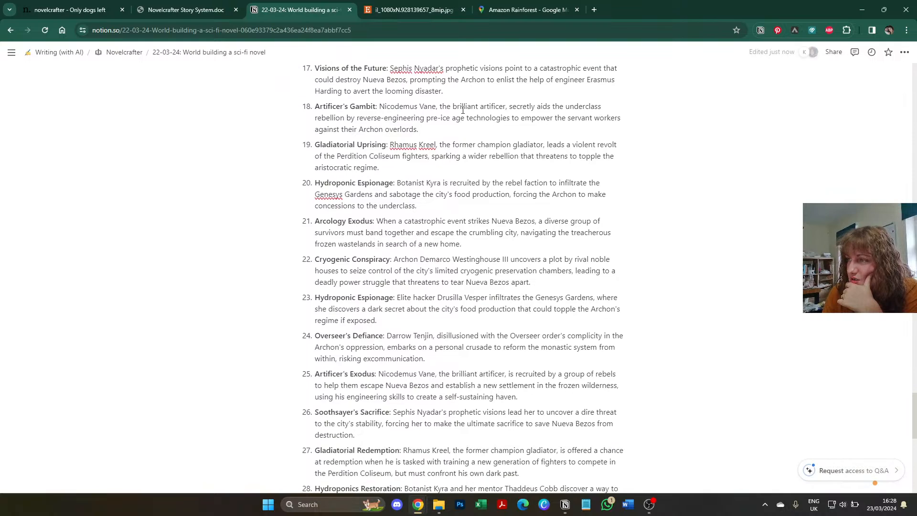
double_click(374, 81)
click(374, 82)
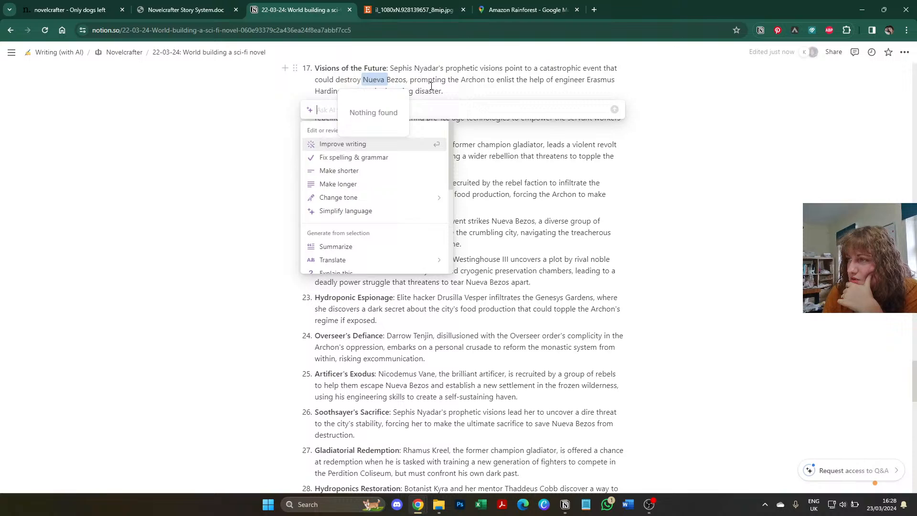
click(409, 67)
triple_click(409, 67)
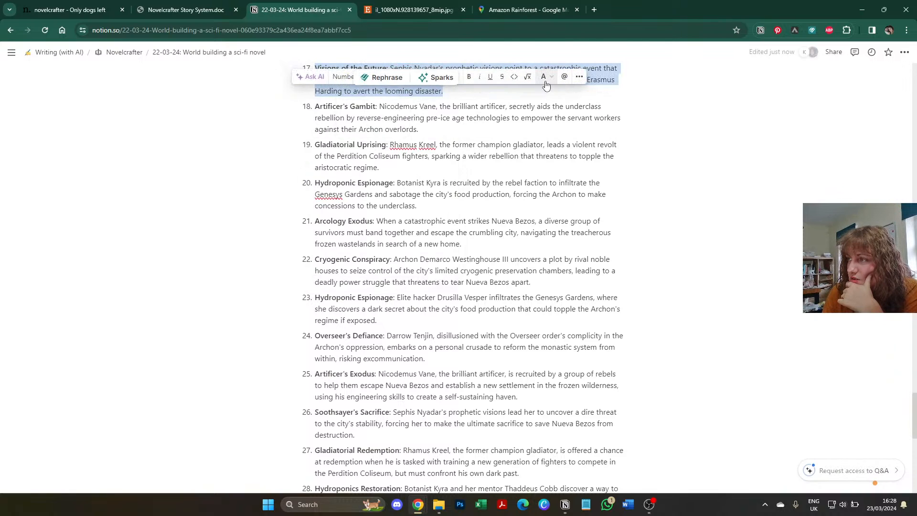
click(544, 77)
click(526, 154)
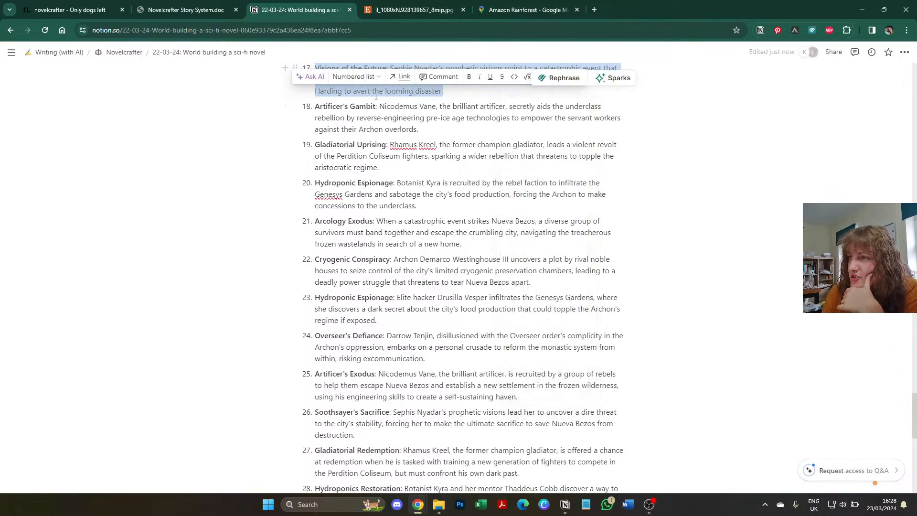
click(387, 117)
scroll(389, 118, up, 1)
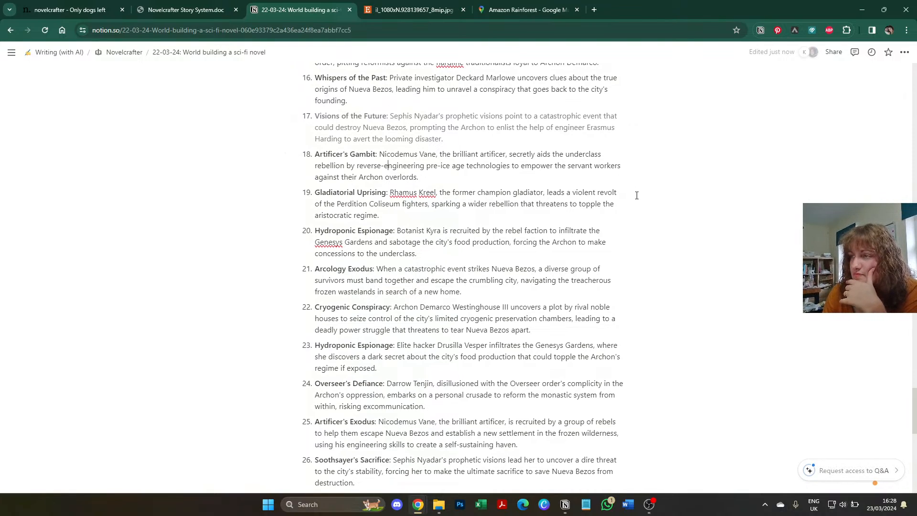
scroll(637, 195, down, 1)
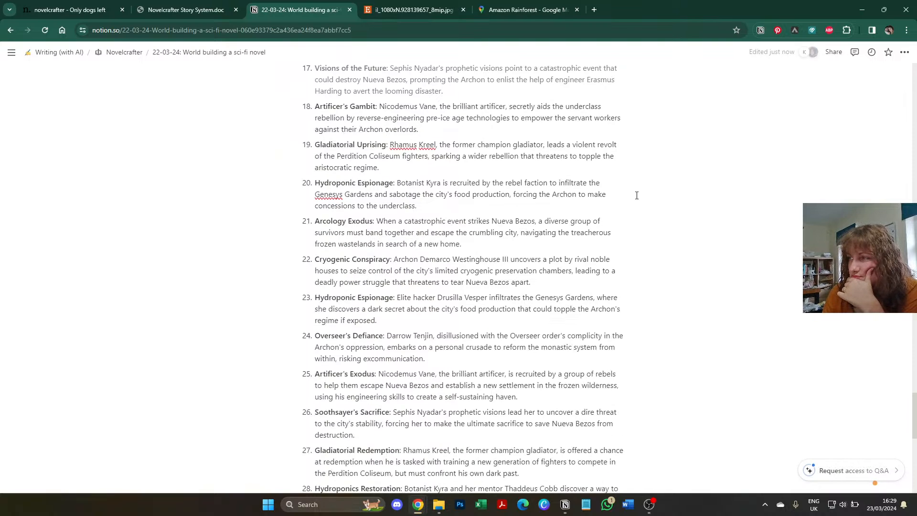
Step: Review the Haiku pitches down to Investigative Odyssey and set the Arcology Exodus pitch's text color to Gray
scroll(637, 195, down, 1)
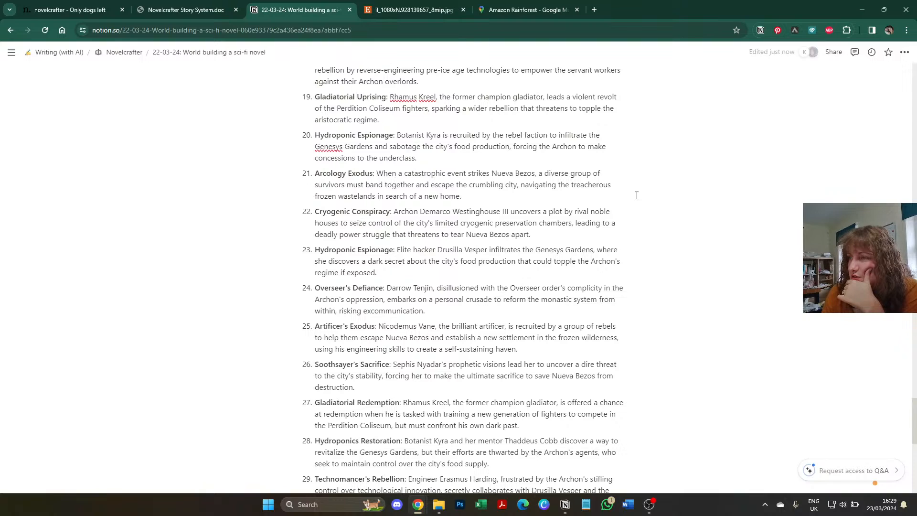
scroll(637, 195, down, 1)
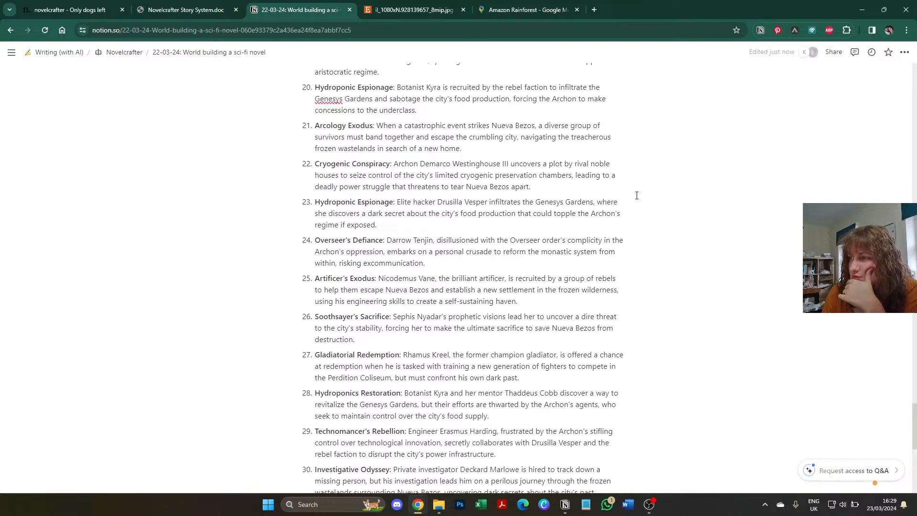
scroll(637, 195, down, 1)
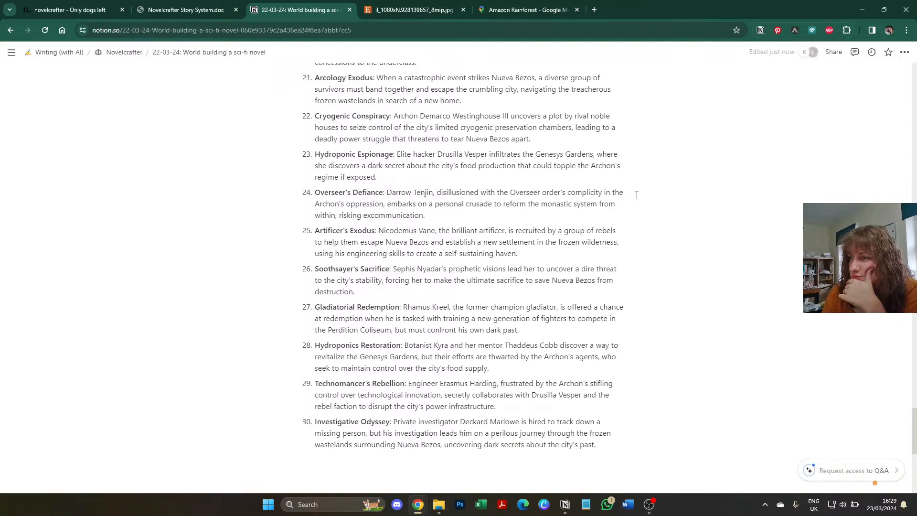
drag(296, 77, 463, 101)
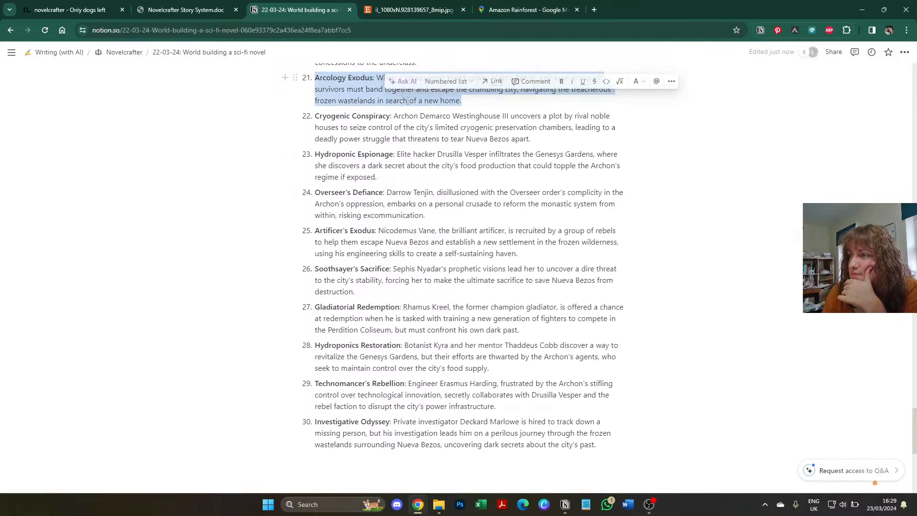
scroll(579, 116, up, 2)
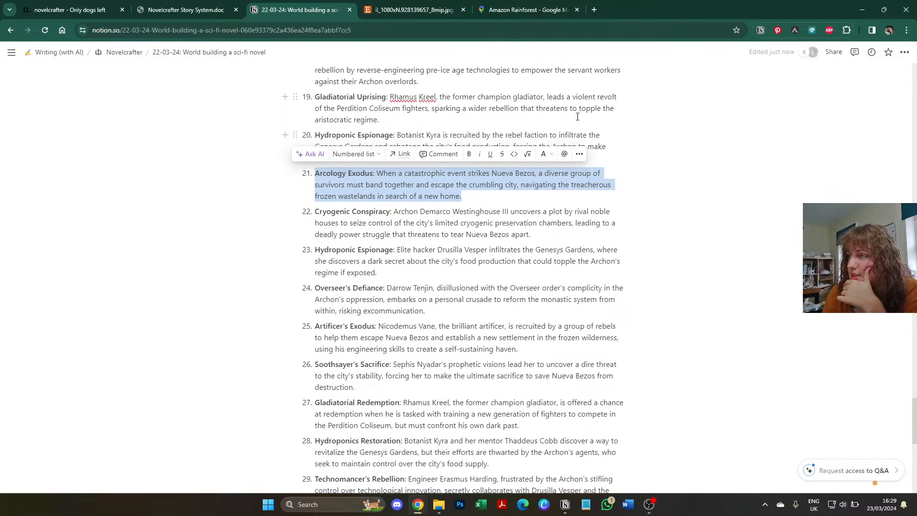
click(547, 157)
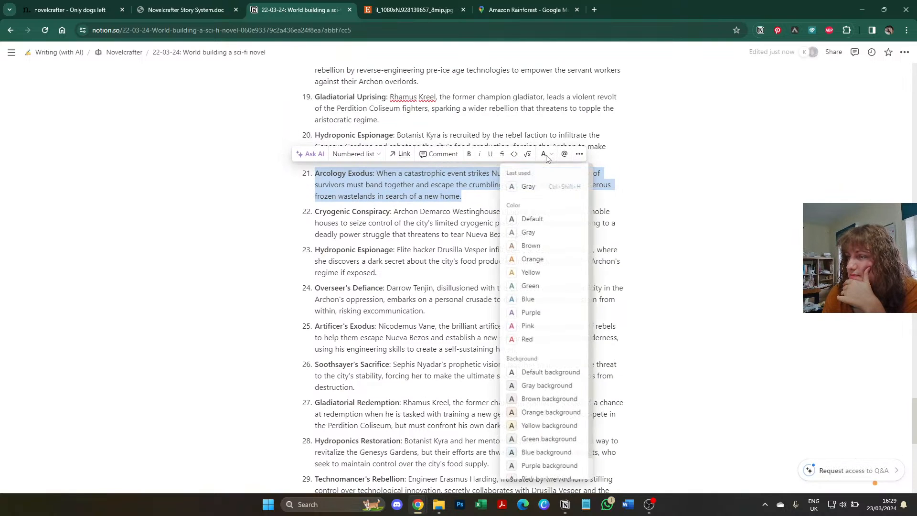
click(540, 232)
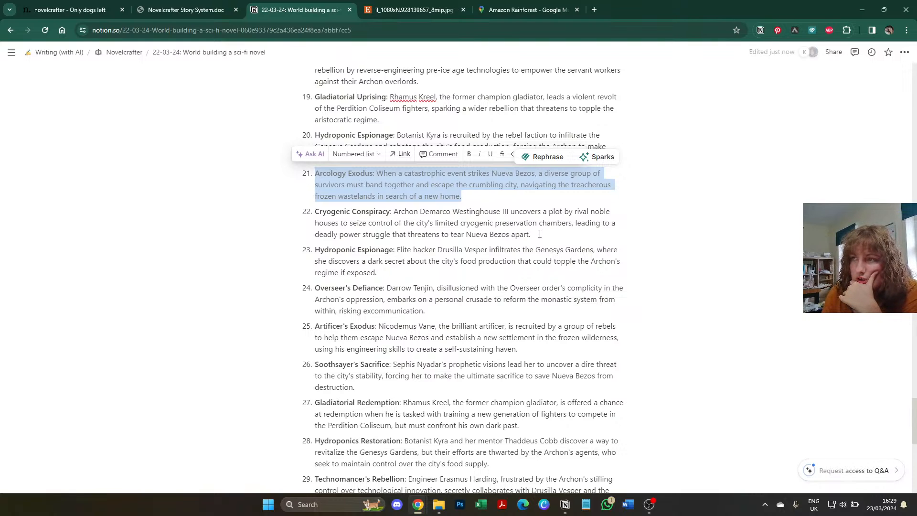
click(540, 234)
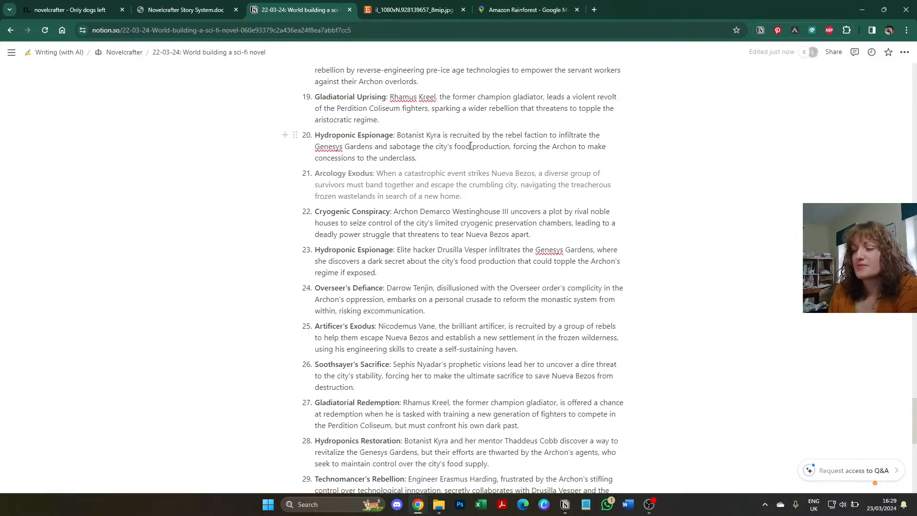
Step: Read on through the newest pitches and set the Artificer's Exodus pitch's text color to Gray
scroll(480, 121, down, 1)
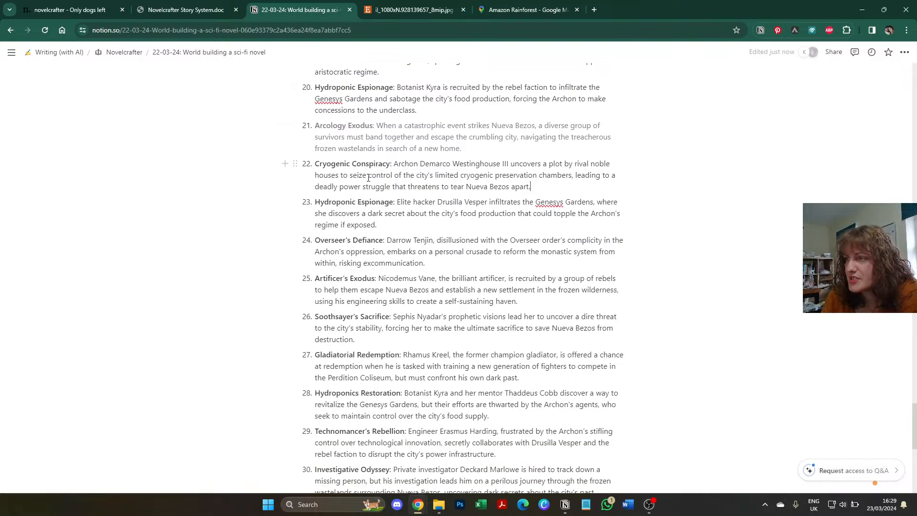
scroll(369, 168, down, 1)
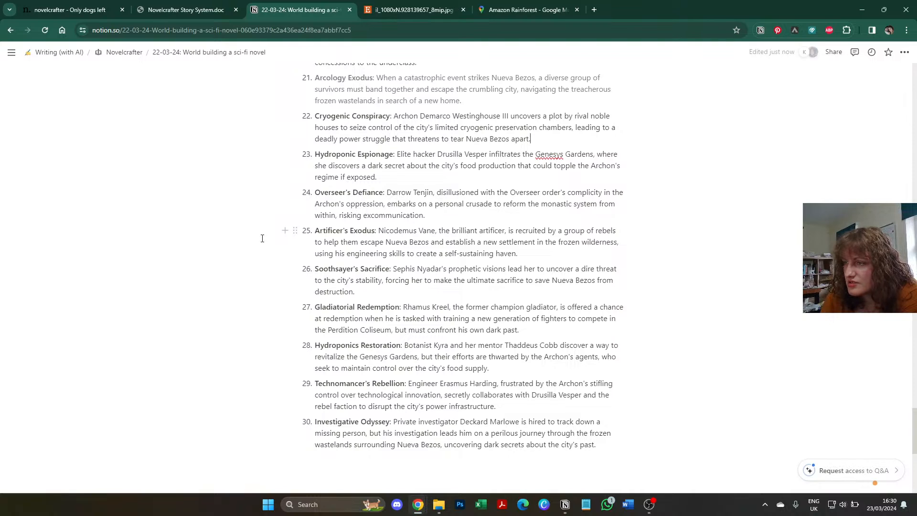
triple_click(491, 241)
click(545, 213)
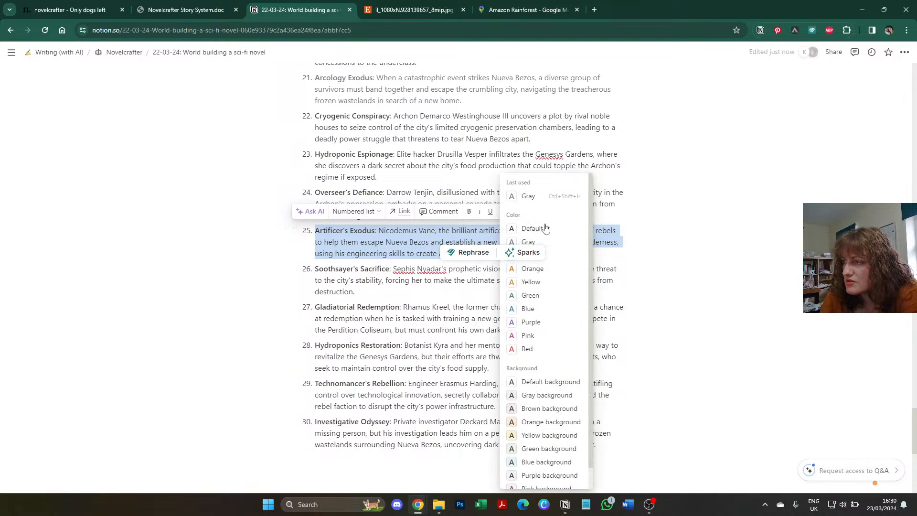
click(557, 248)
click(360, 318)
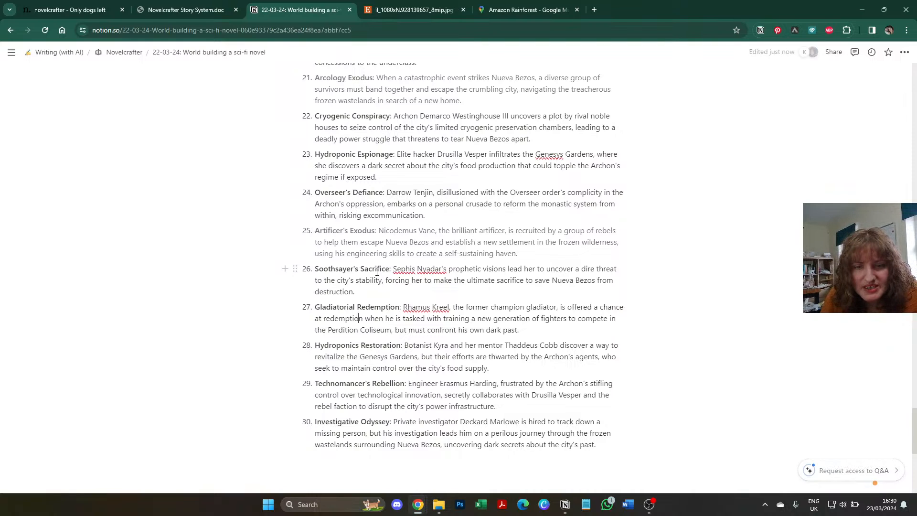
Step: Compare the Haiku pitches from Caste Breakers through Investigative Odyssey, looking for ideas that could work together
scroll(377, 271, up, 1)
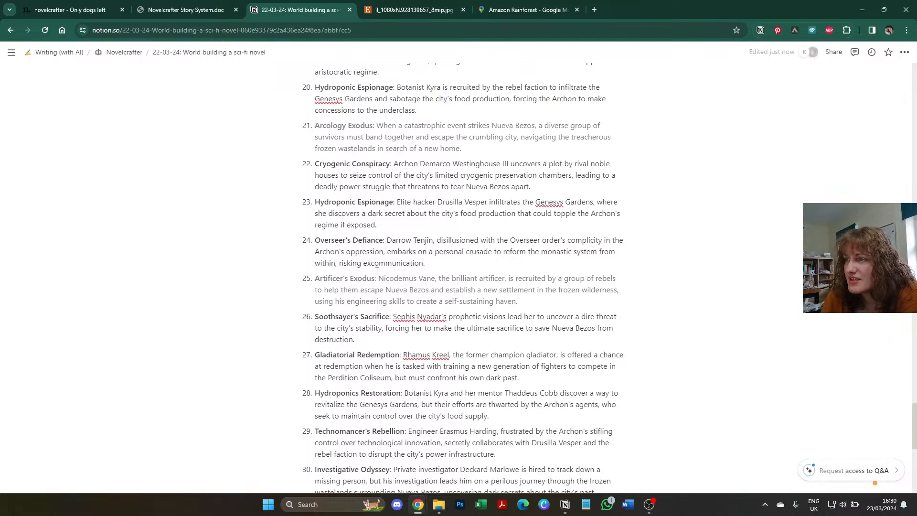
scroll(377, 271, down, 1)
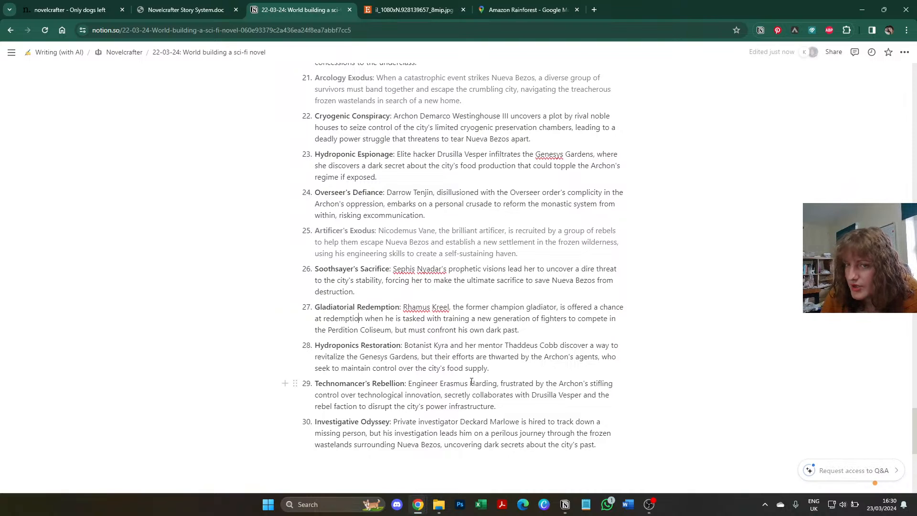
scroll(472, 381, up, 1)
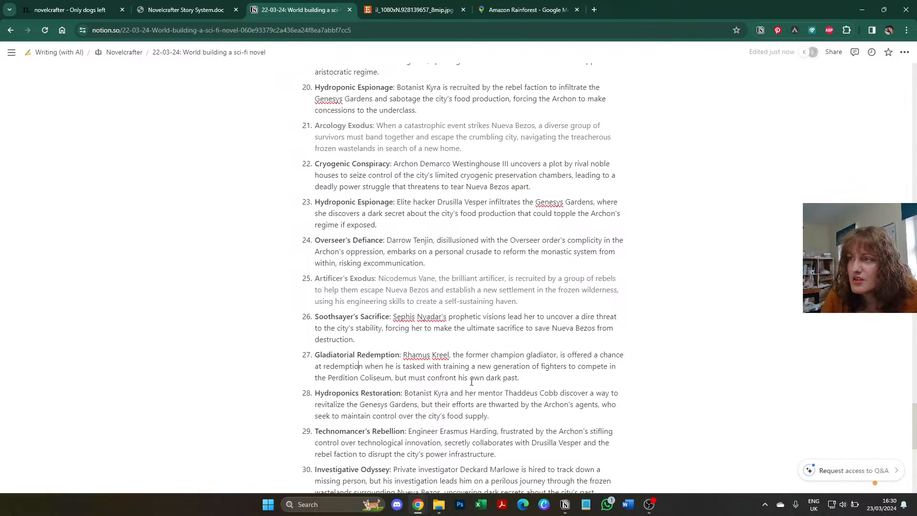
scroll(472, 381, up, 4)
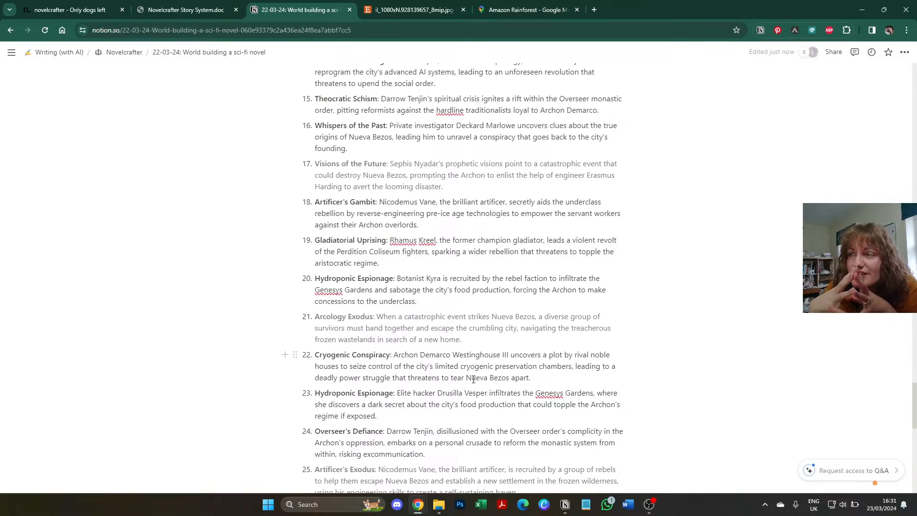
scroll(473, 379, up, 3)
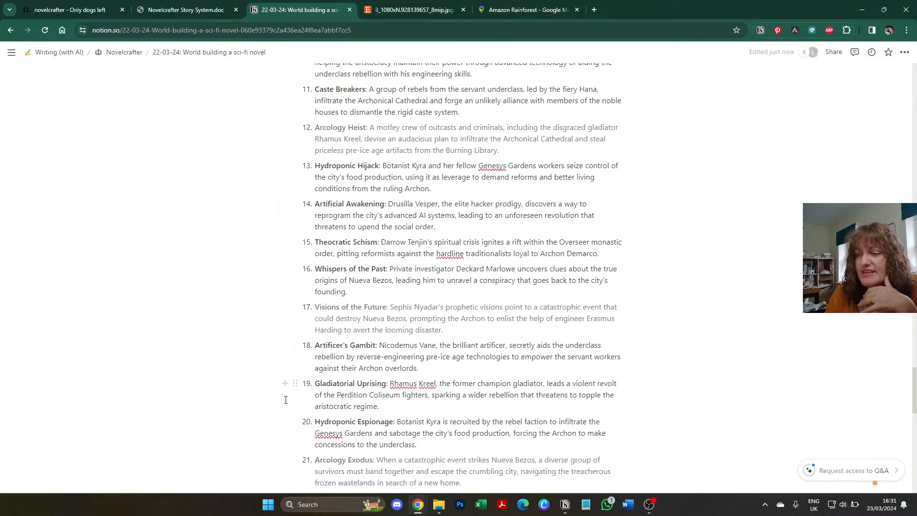
scroll(307, 396, down, 2)
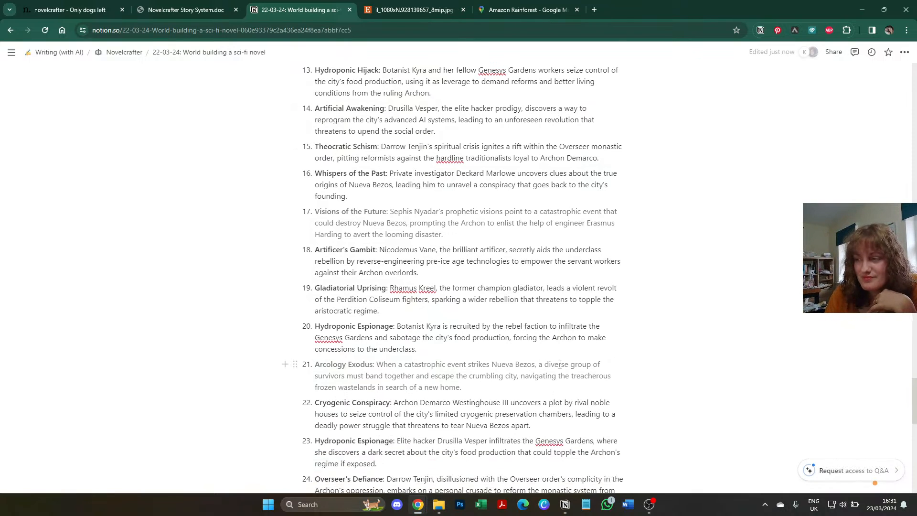
scroll(536, 376, up, 2)
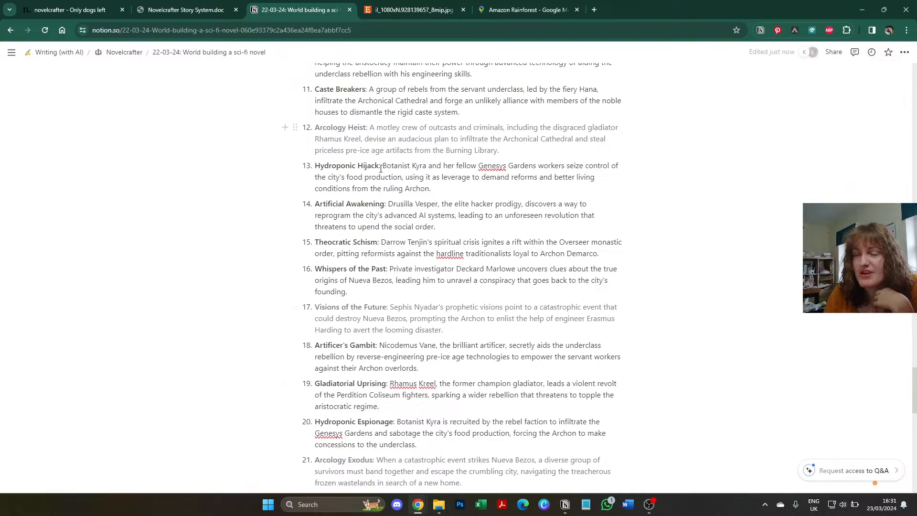
scroll(378, 178, down, 5)
scroll(358, 219, down, 4)
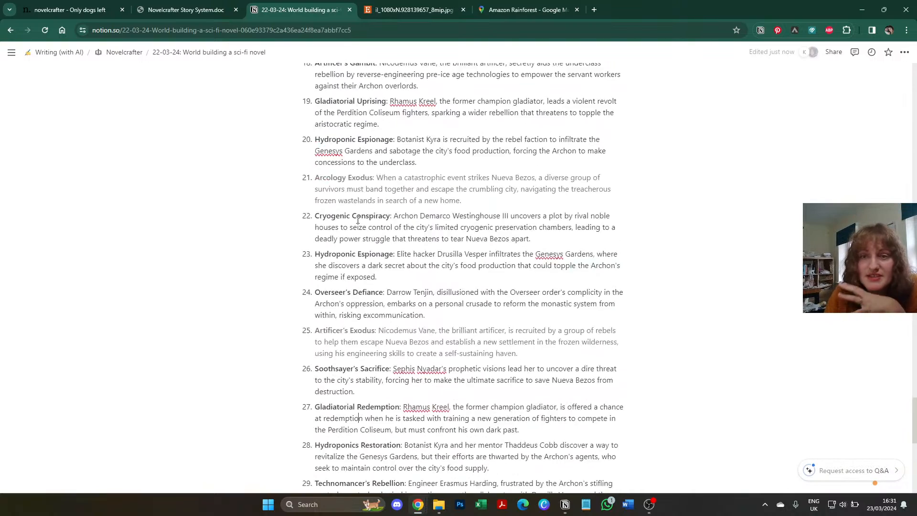
scroll(358, 220, up, 1)
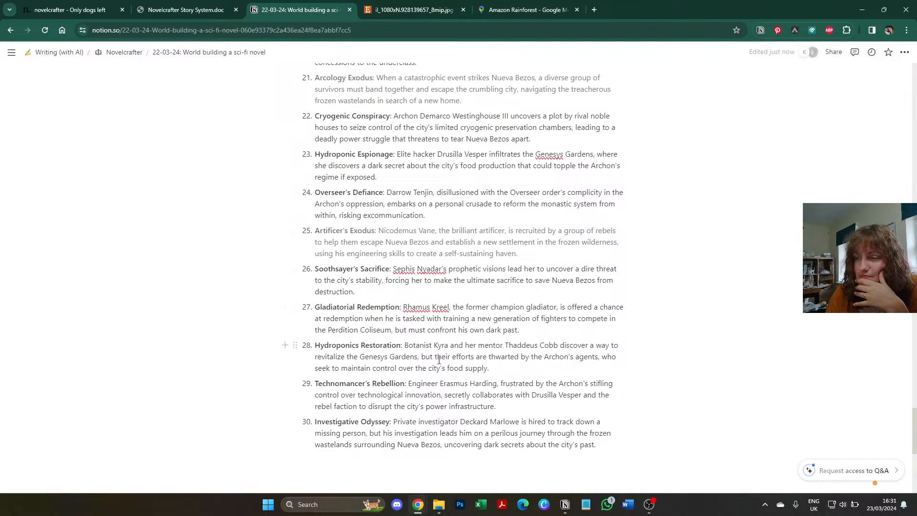
Step: Set the Hydroponics Restoration pitch's text color to Gray
triple_click(442, 345)
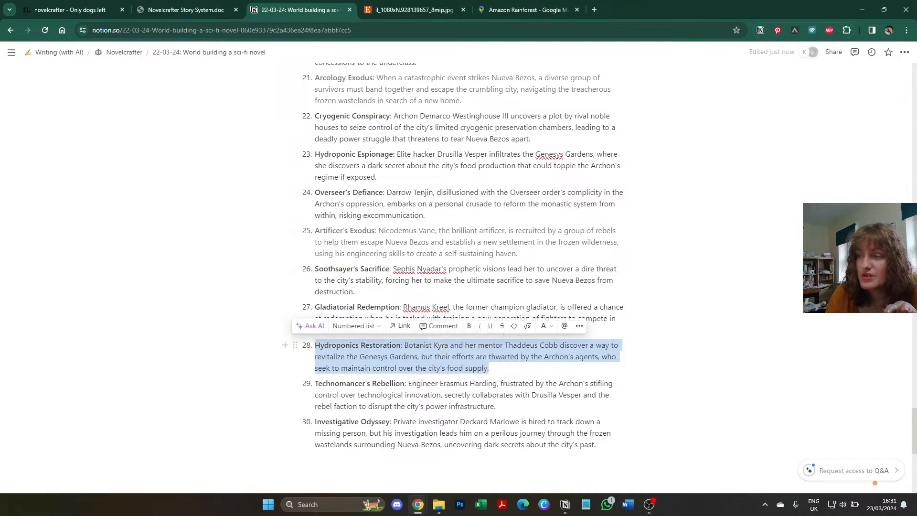
click(543, 326)
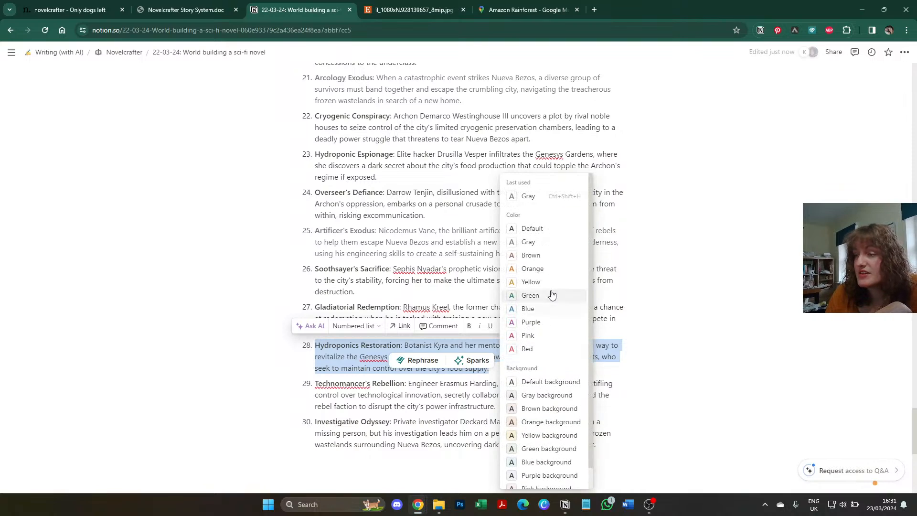
click(545, 242)
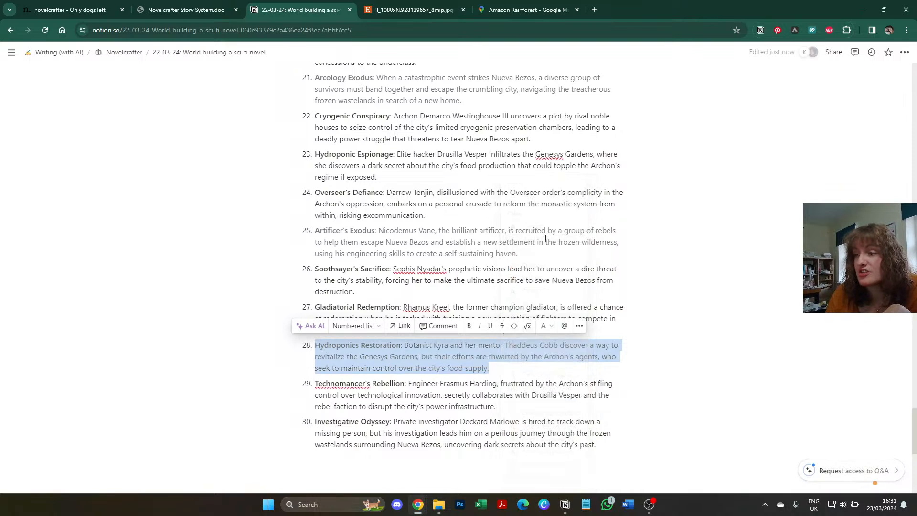
click(568, 265)
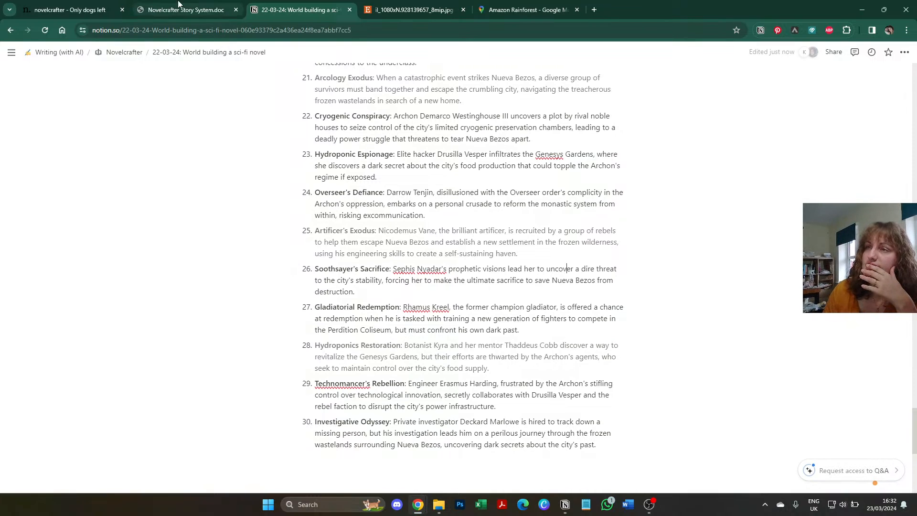
Step: In the Novelcrafter chat, begin a message reading "I would like to combine the hydroponics restoration,"
click(70, 9)
click(594, 461)
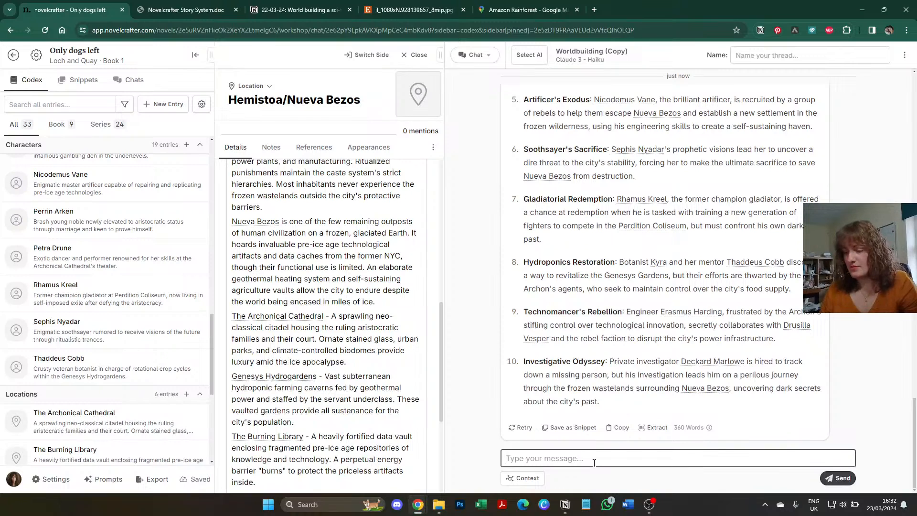
text(I would li)
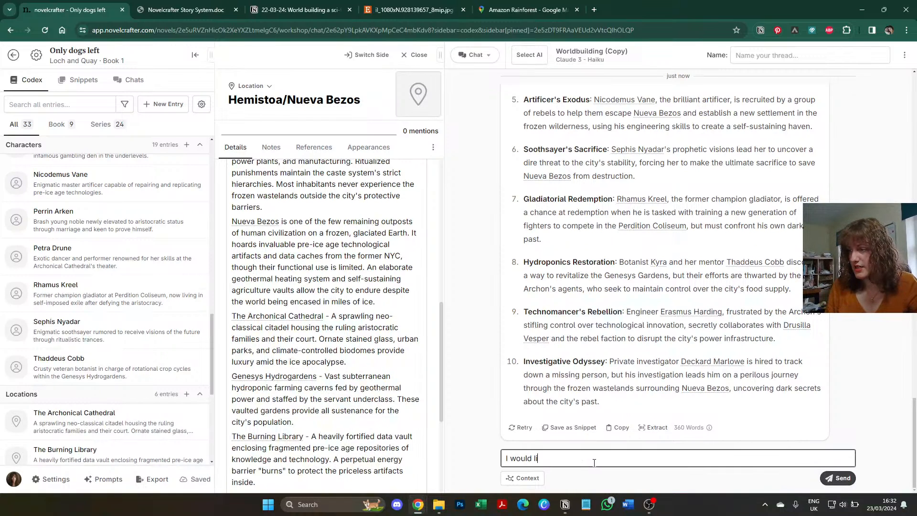
text(ke to combine)
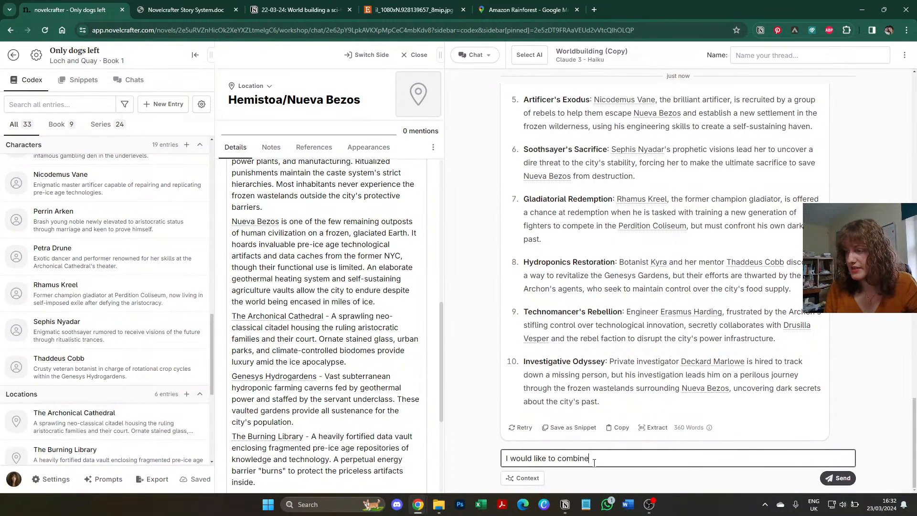
text( the hydropo)
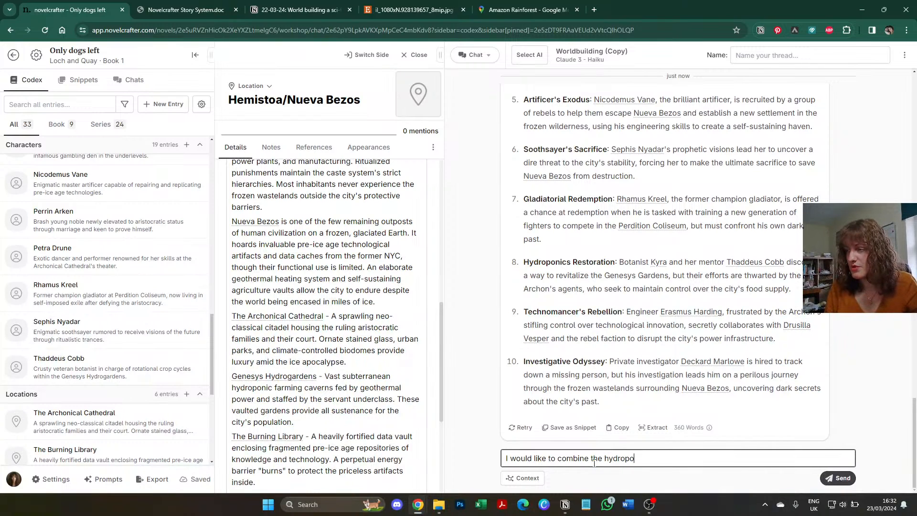
text(nics restorati)
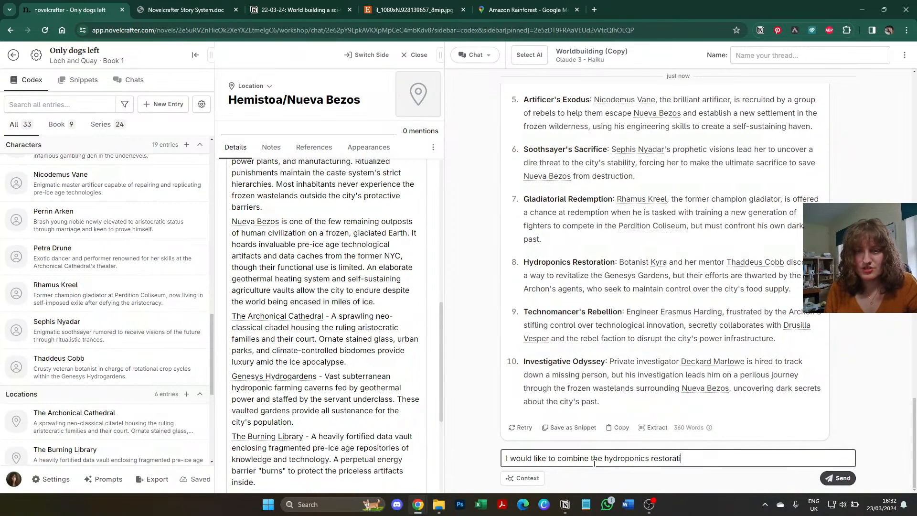
text(on,)
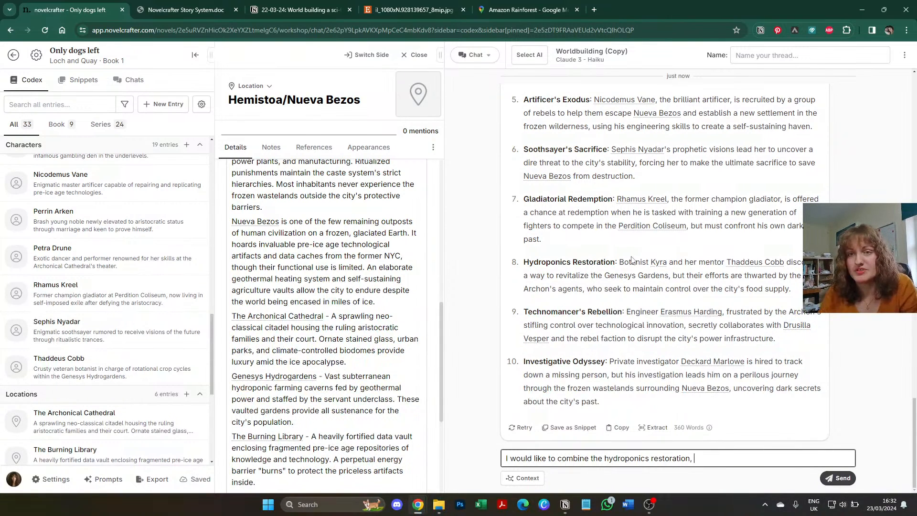
Step: Look back through the earlier pitches for a second idea and complete the message's first sentence with "and arcology heist."
scroll(627, 261, up, 10)
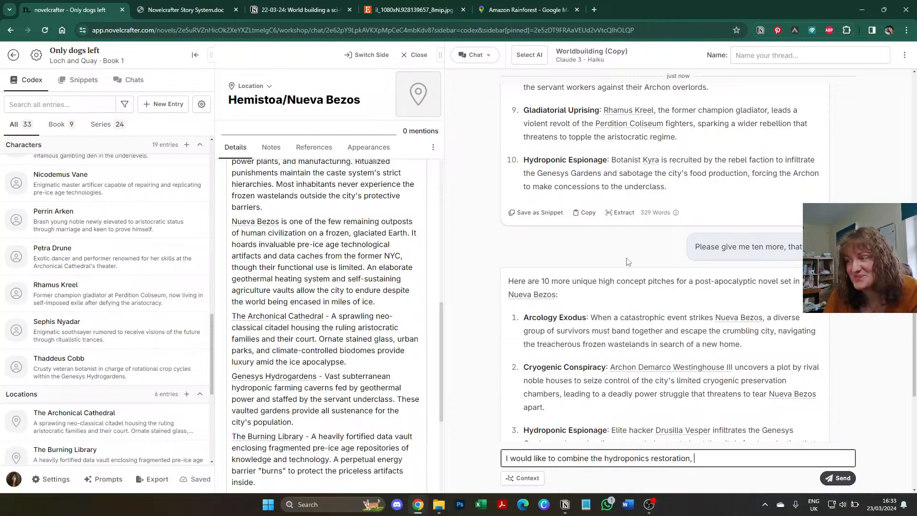
scroll(628, 262, up, 8)
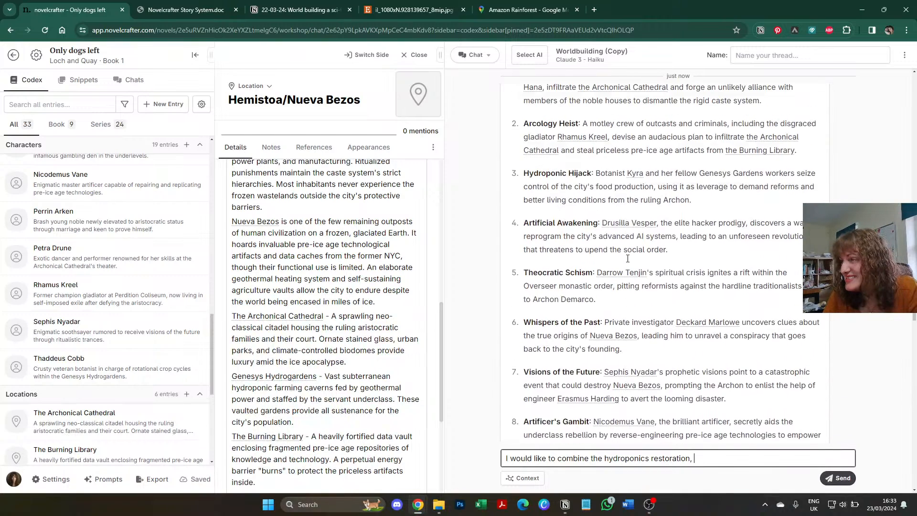
scroll(628, 258, up, 3)
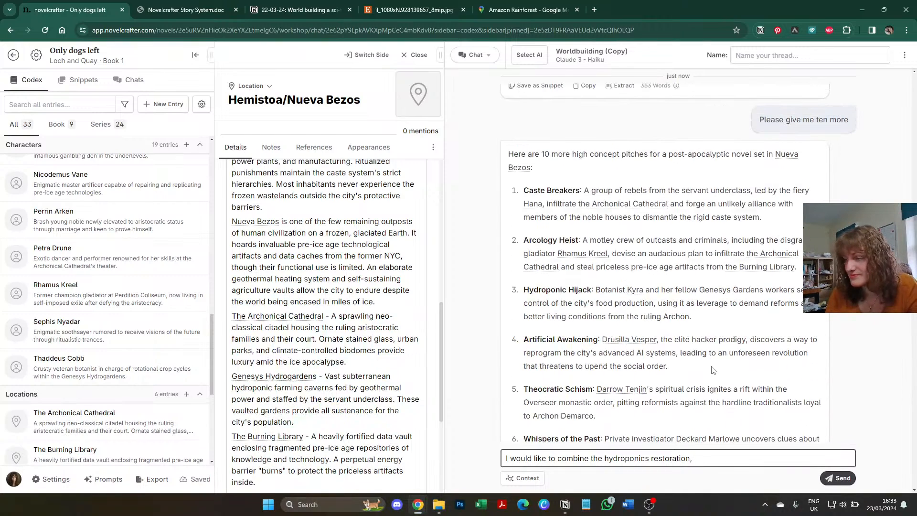
text(. amd)
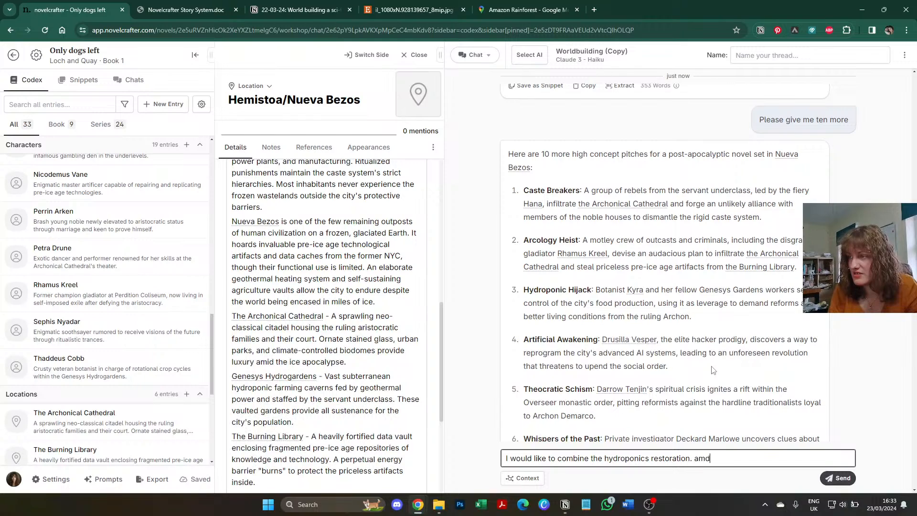
text( arco)
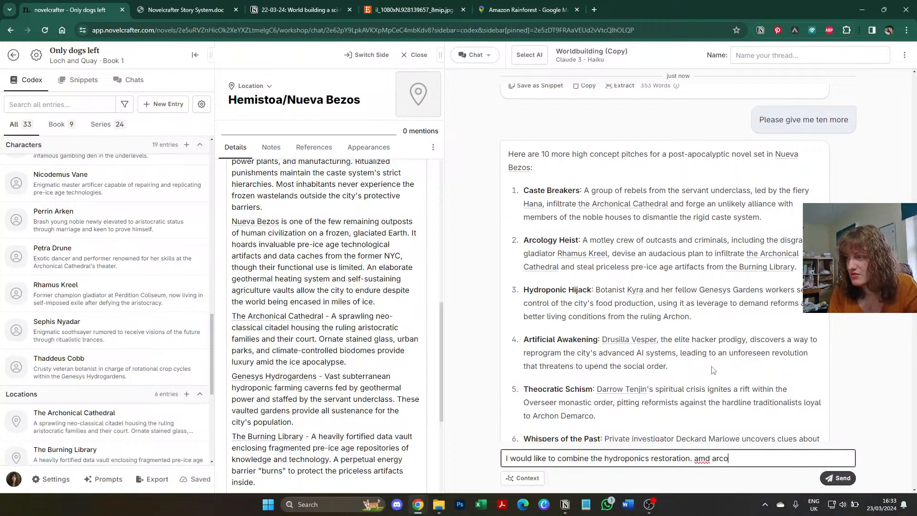
text(logy heist.)
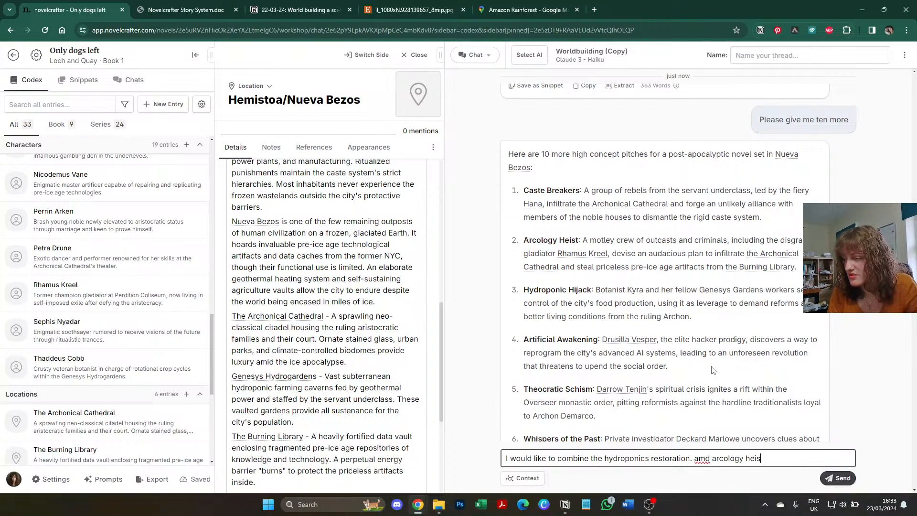
click(692, 459)
key(BackSpace)
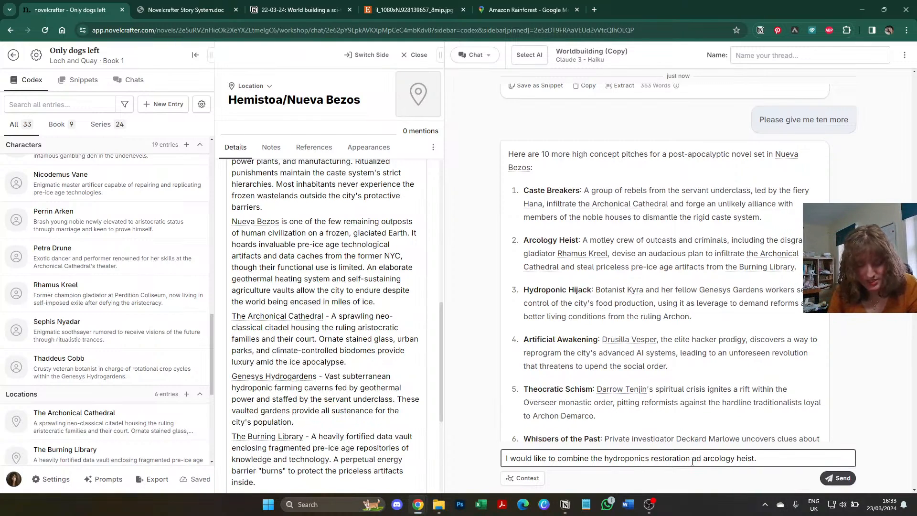
key(BackSpace)
text(nd)
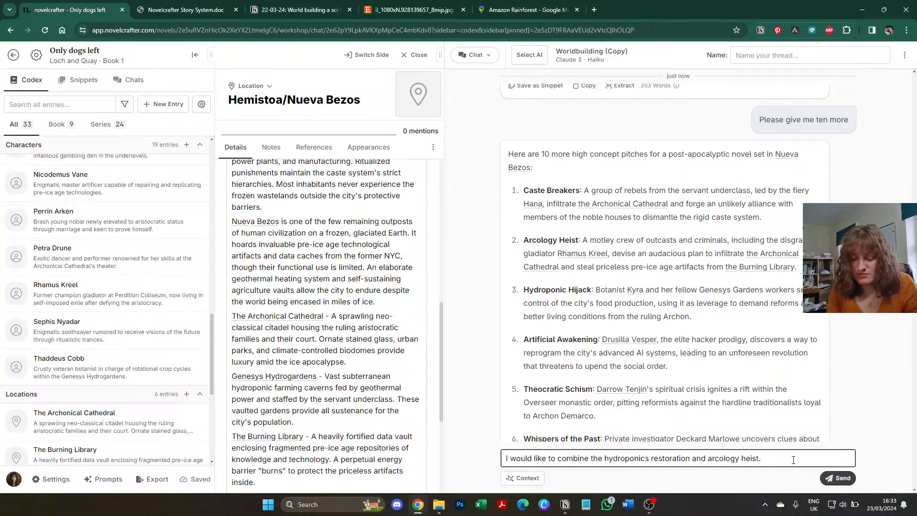
Step: Add "Please suggest ten ways I can do this. Please list the characters that might be involved" and send the message
text( arcology heist. Please sugges)
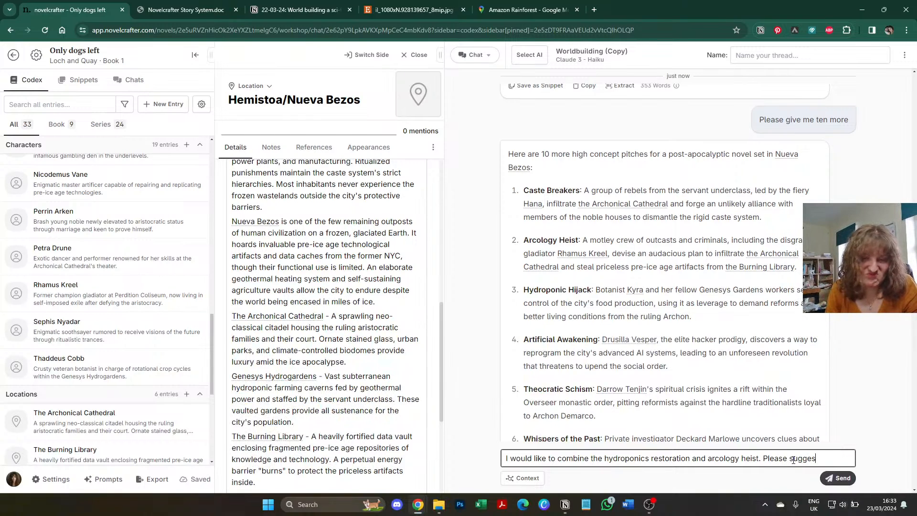
text(t ten ways I can)
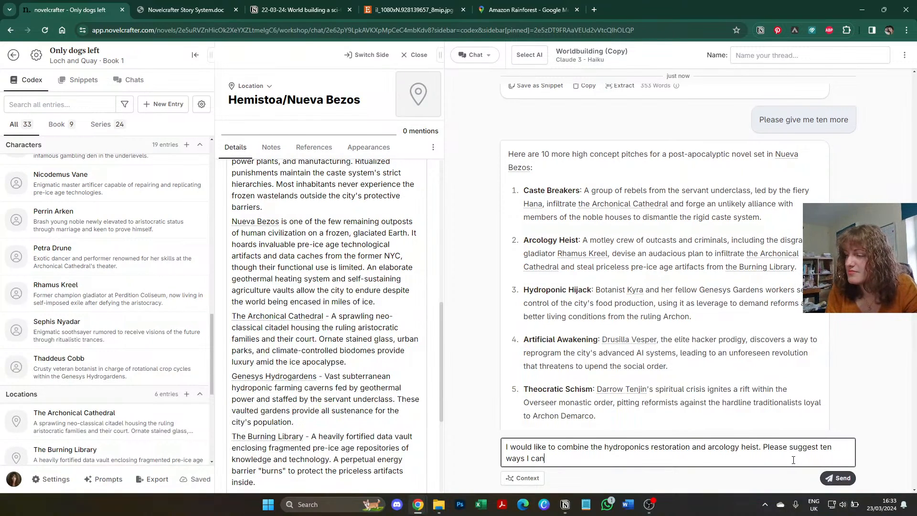
text( do this.)
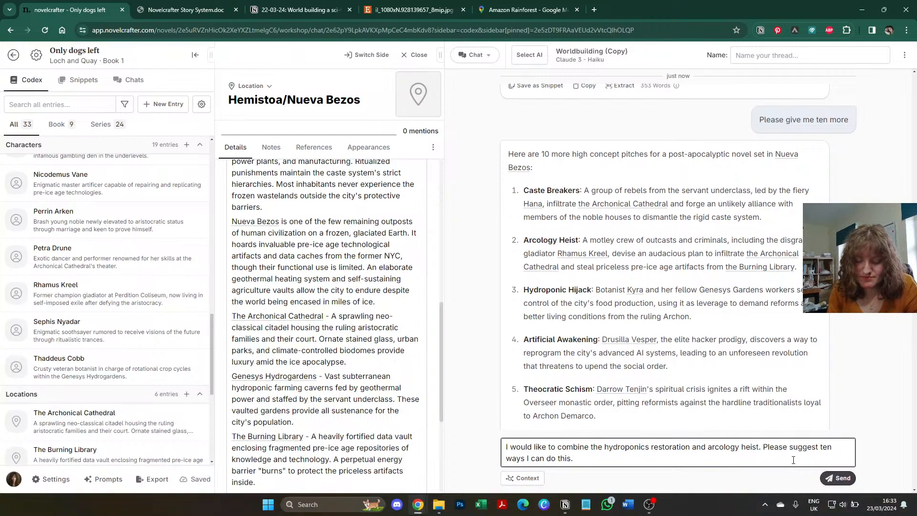
text( Please list t)
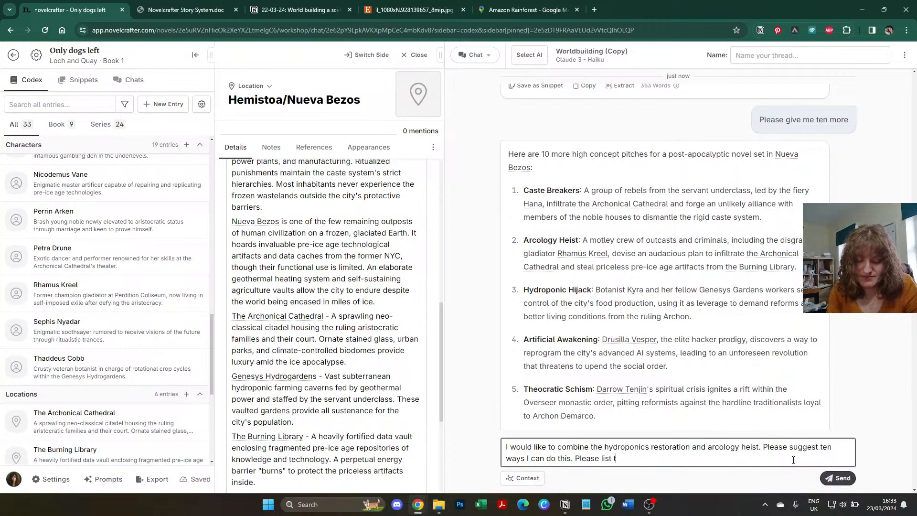
text(he characters tha)
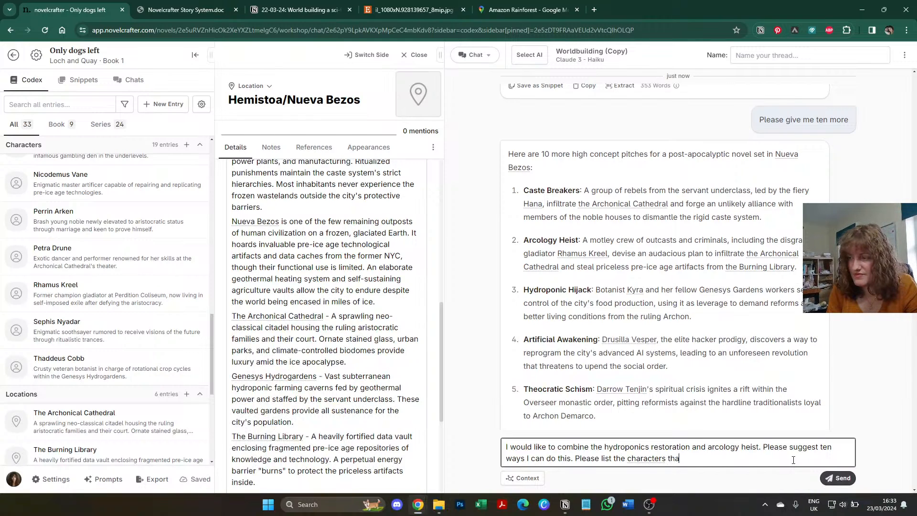
text(t might be invo)
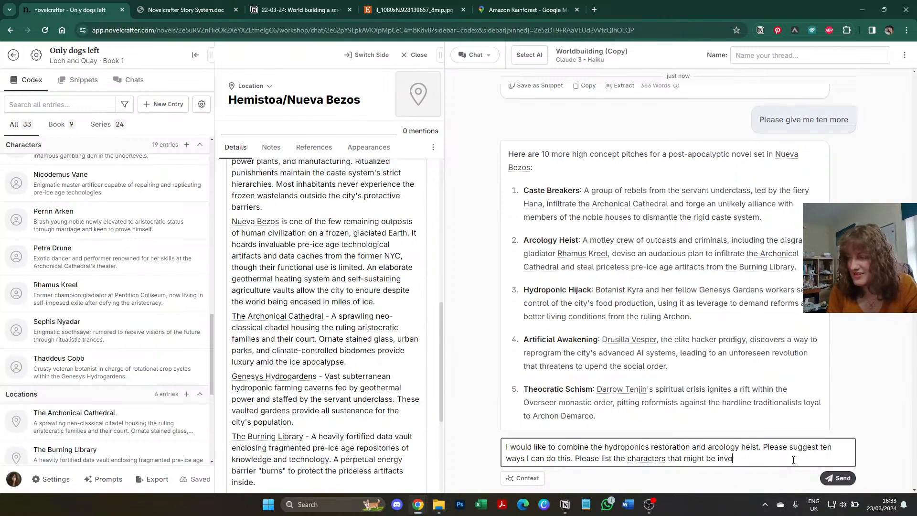
text(lved)
key(Return)
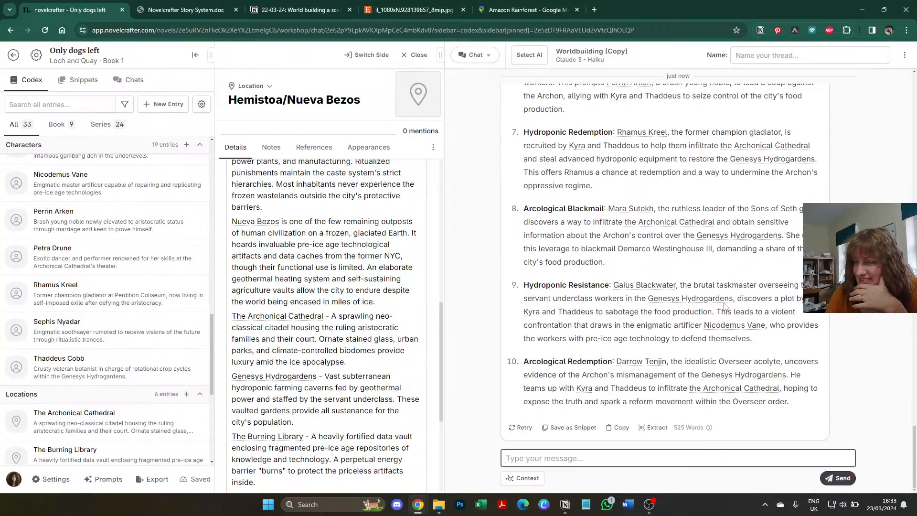
Step: Read through the ten suggested combinations, from Hydroponic Heist to Arcological Redemption, with attention to Hydroponic Uprising
scroll(725, 306, up, 10)
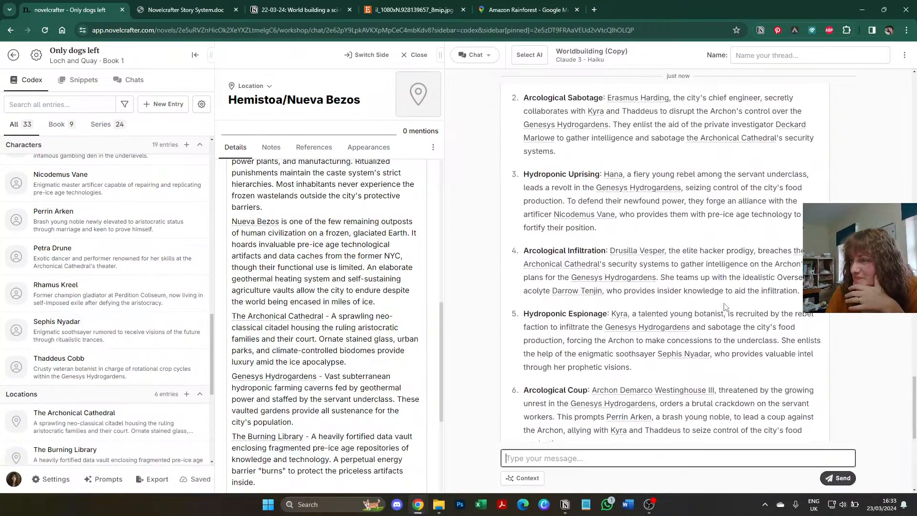
scroll(725, 307, up, 1)
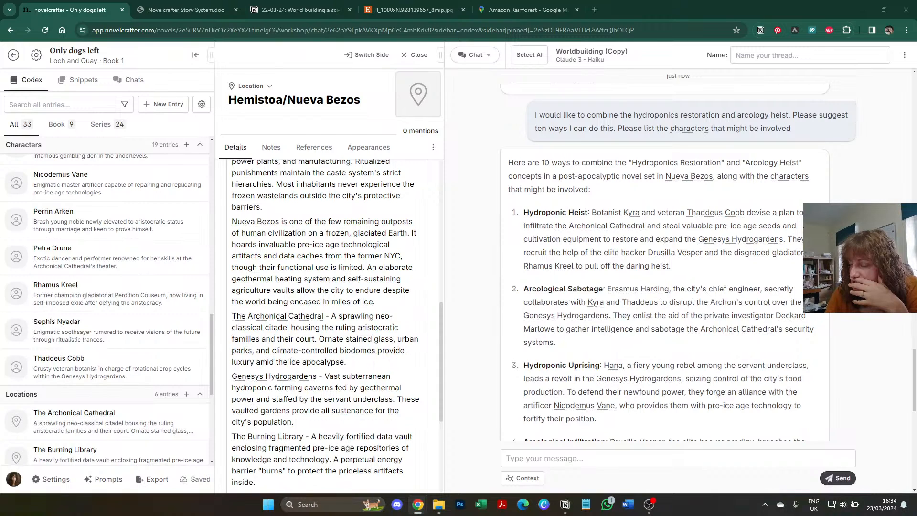
scroll(595, 209, down, 1)
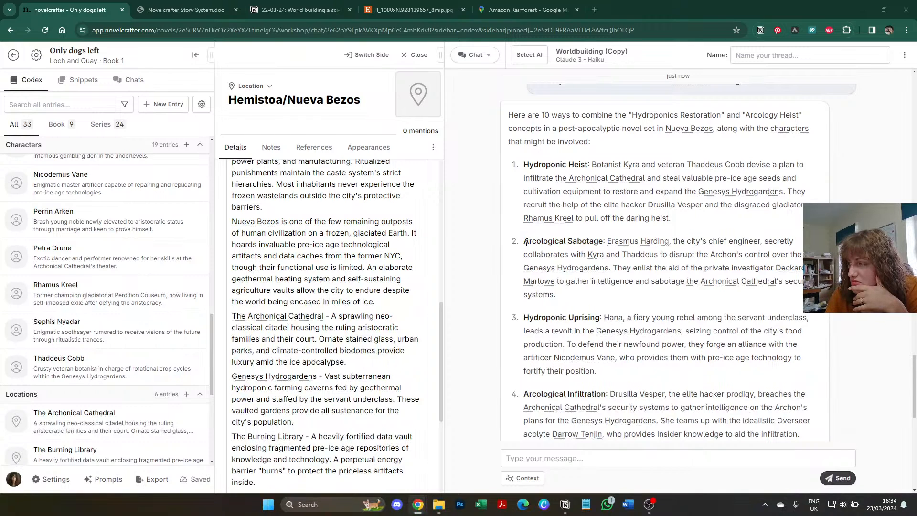
scroll(526, 242, down, 2)
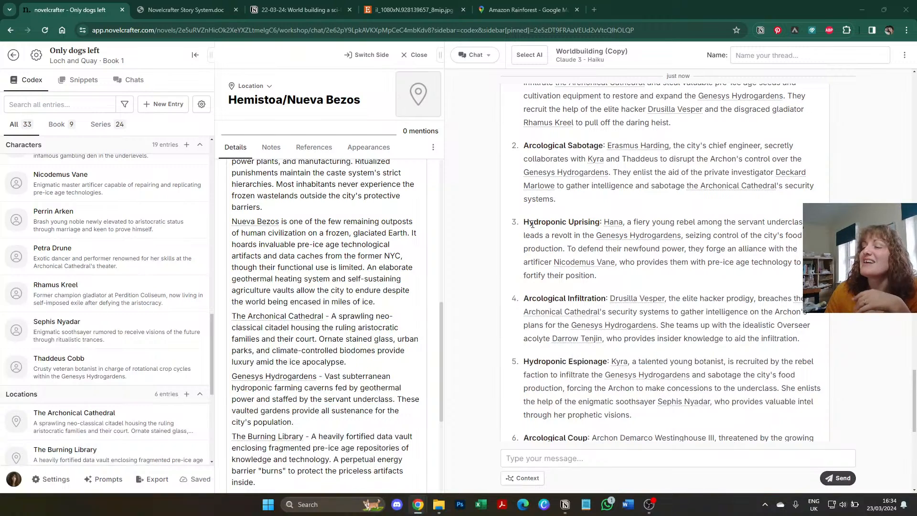
drag(524, 221, 631, 278)
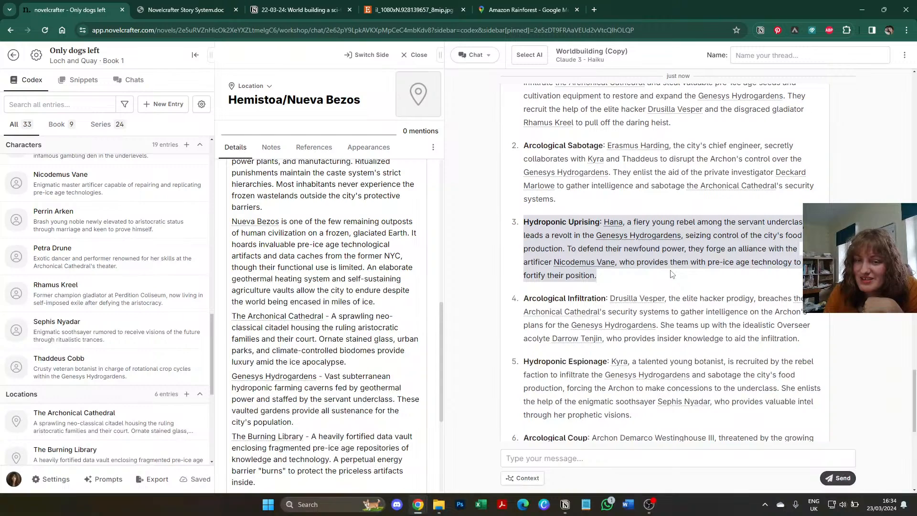
click(744, 281)
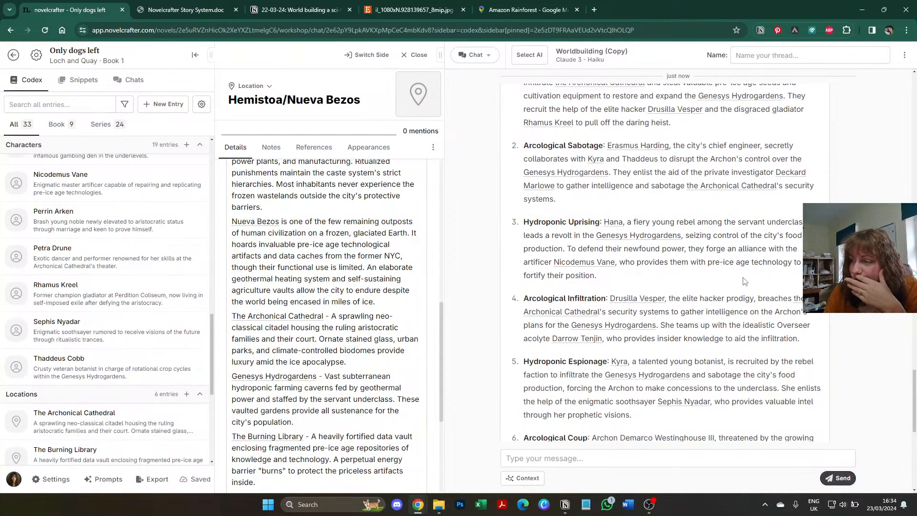
scroll(743, 281, down, 8)
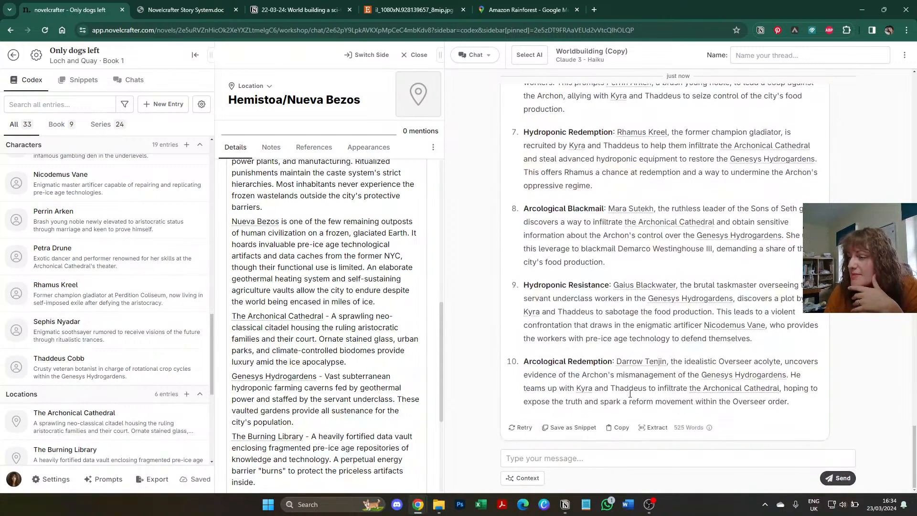
Step: Copy the reply with the ten combinations and, in Notion, collapse the Haiku (0.0018) section to continue on the empty line beneath it
click(621, 428)
click(306, 9)
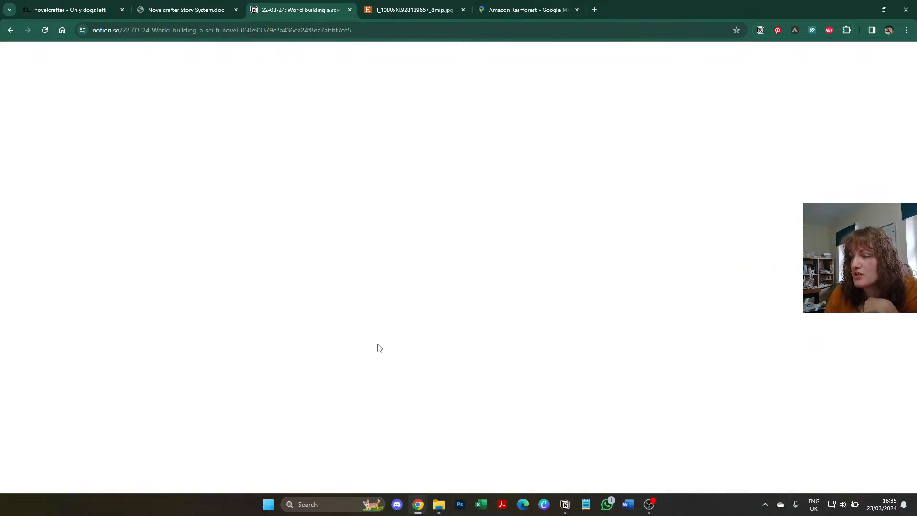
scroll(318, 235, up, 15)
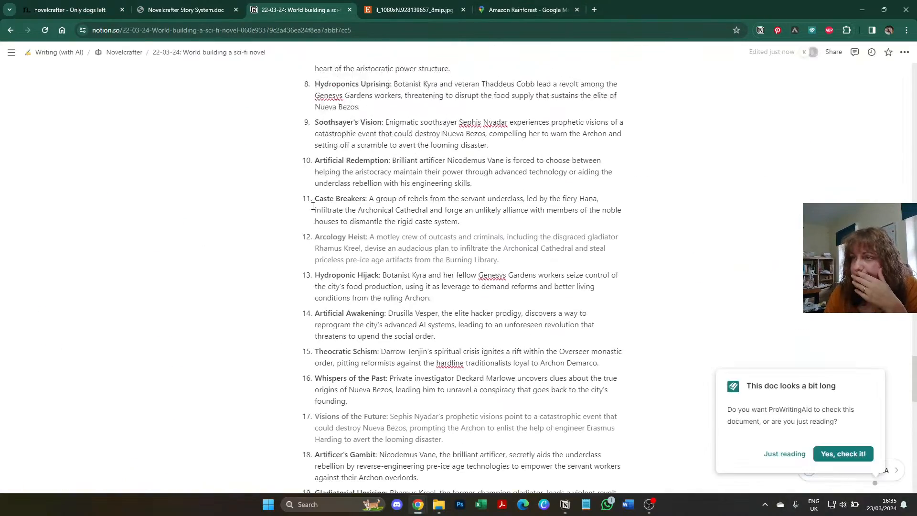
scroll(313, 205, up, 4)
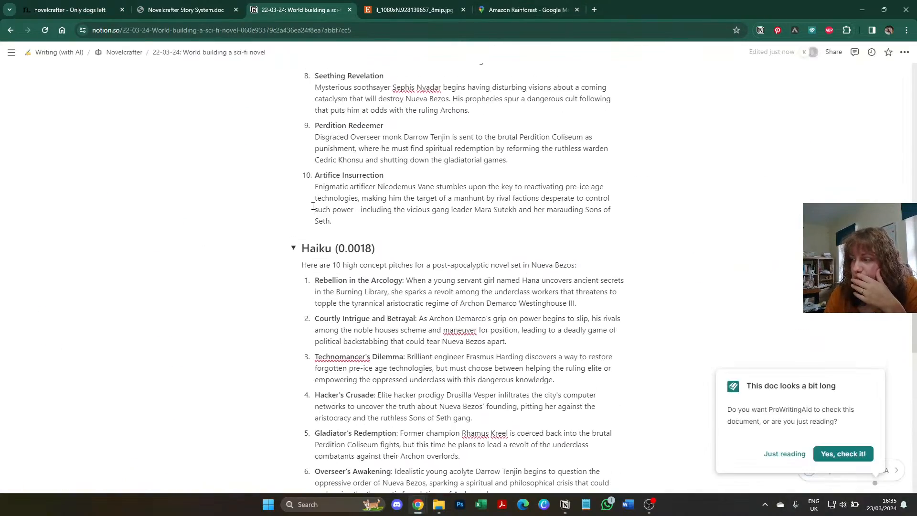
click(293, 248)
click(346, 269)
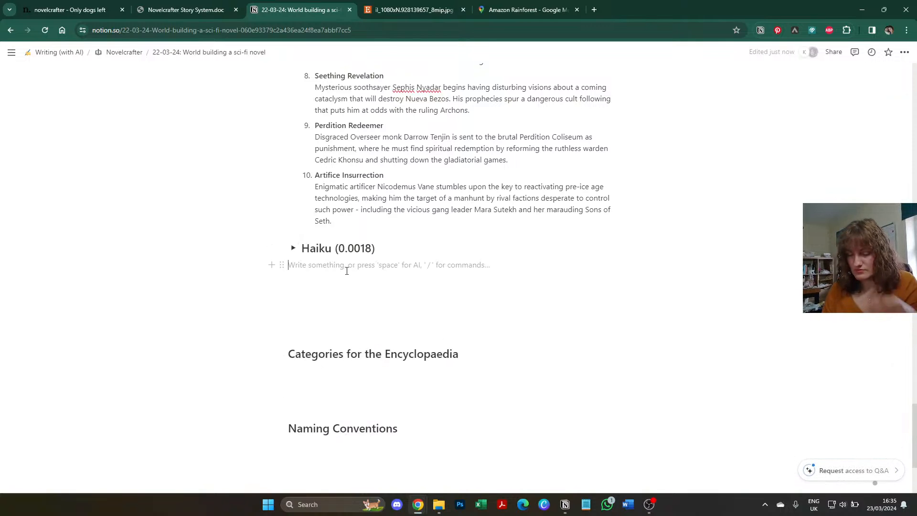
text(/h2)
key(Return)
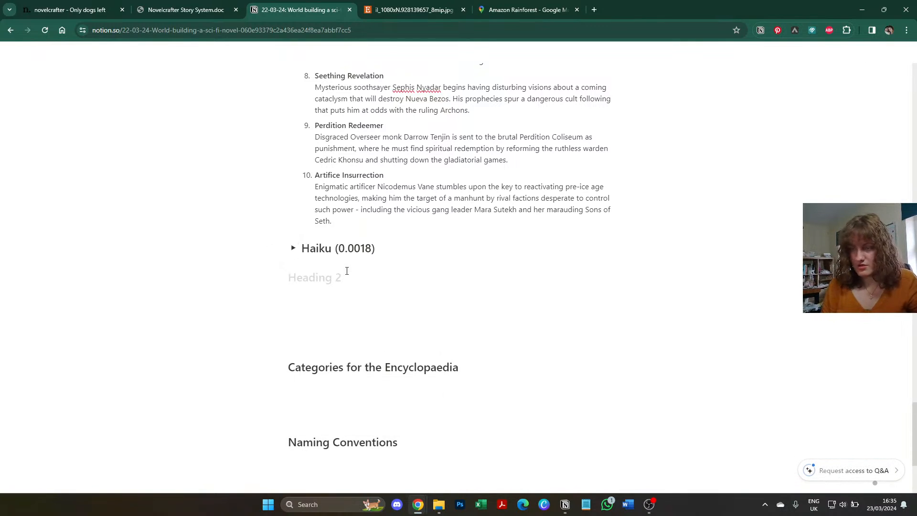
key(BackSpace)
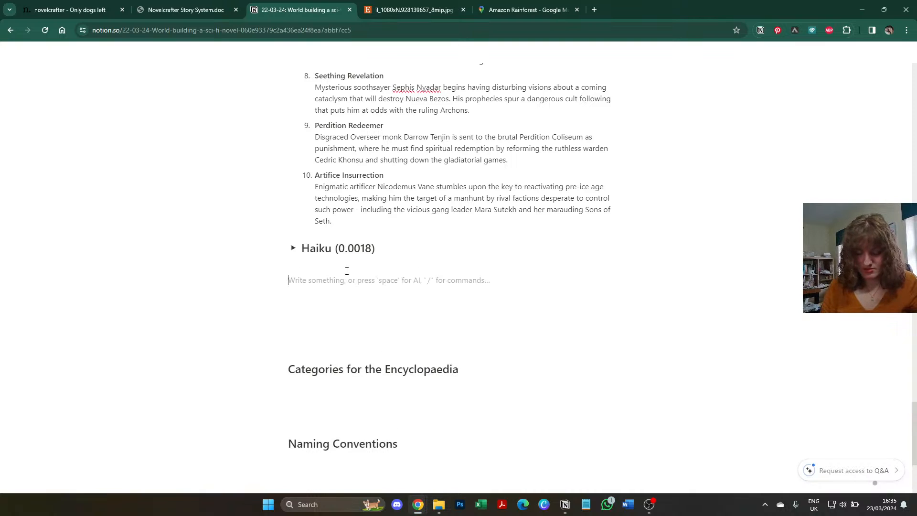
Step: Add a toggle heading 2 titled "Combining Ideas" beneath the Haiku (0.0018) section
text(/)
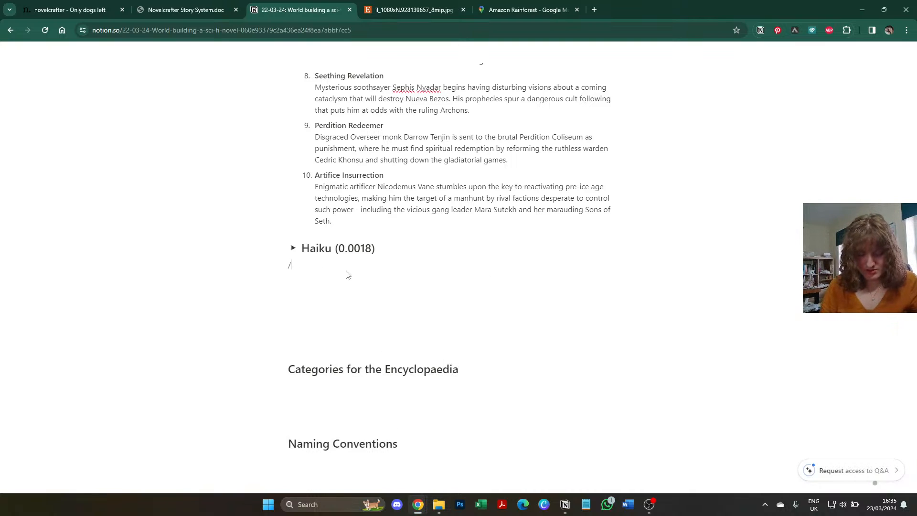
text(h2)
key(Down)
key(Return)
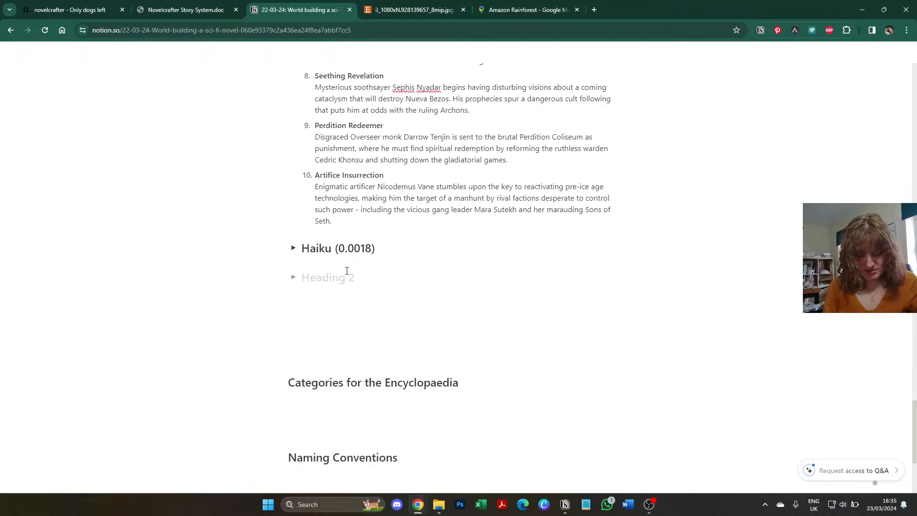
text(Combining )
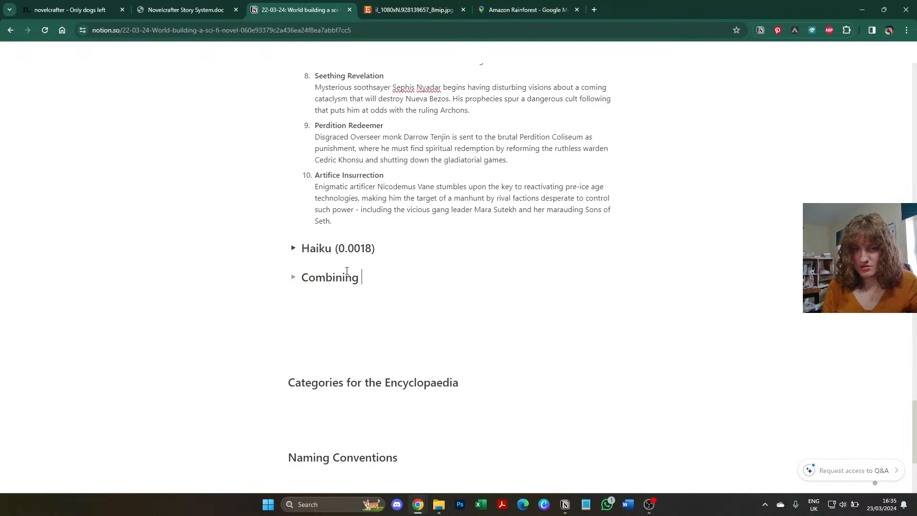
text(Ideas)
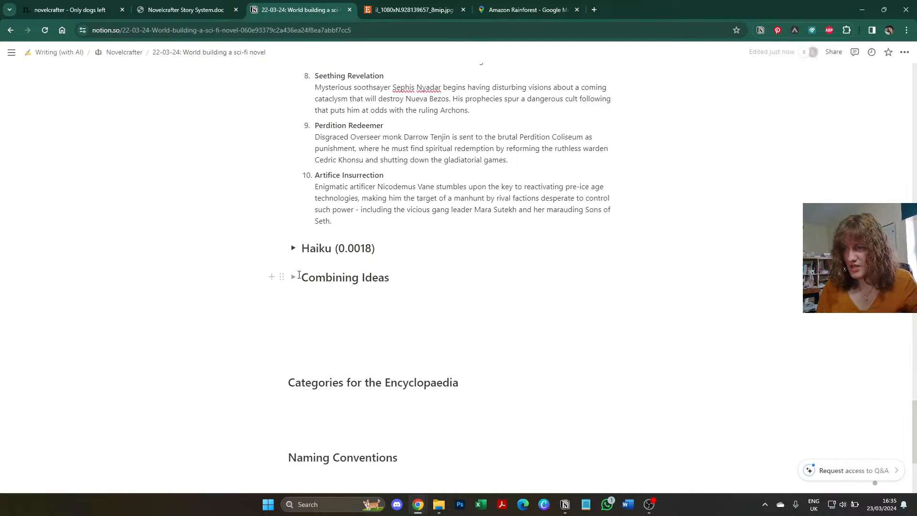
Step: Expand the Combining Ideas toggle and paste the copied reply with the ten combinations inside it
click(293, 277)
click(332, 297)
key(ctrl+v)
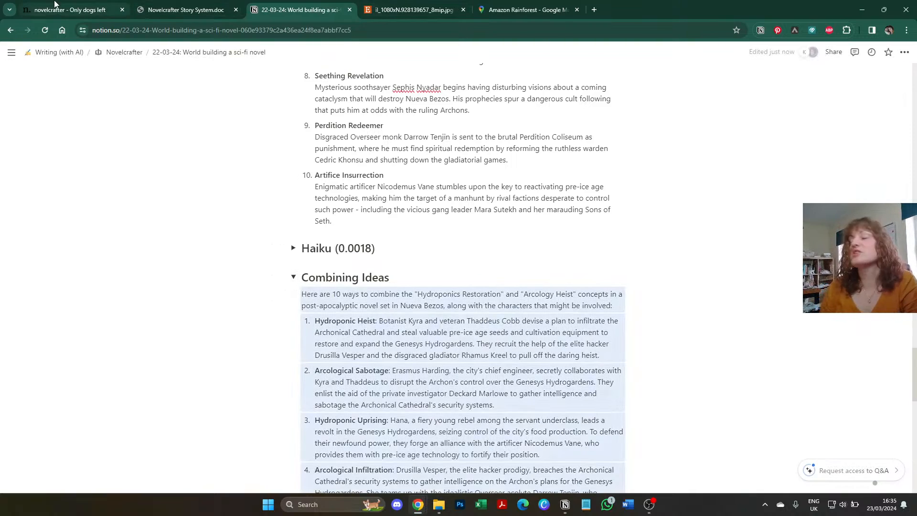
Step: Switch back to Novelcrafter and reread the ten combinations, paying attention to Arcological Coup and the ideas that follow it
click(67, 10)
scroll(749, 214, up, 6)
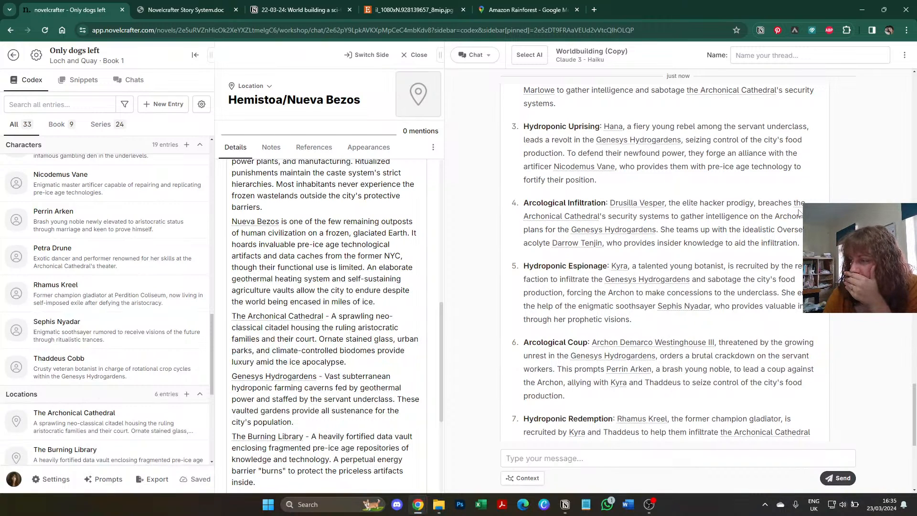
scroll(799, 213, down, 2)
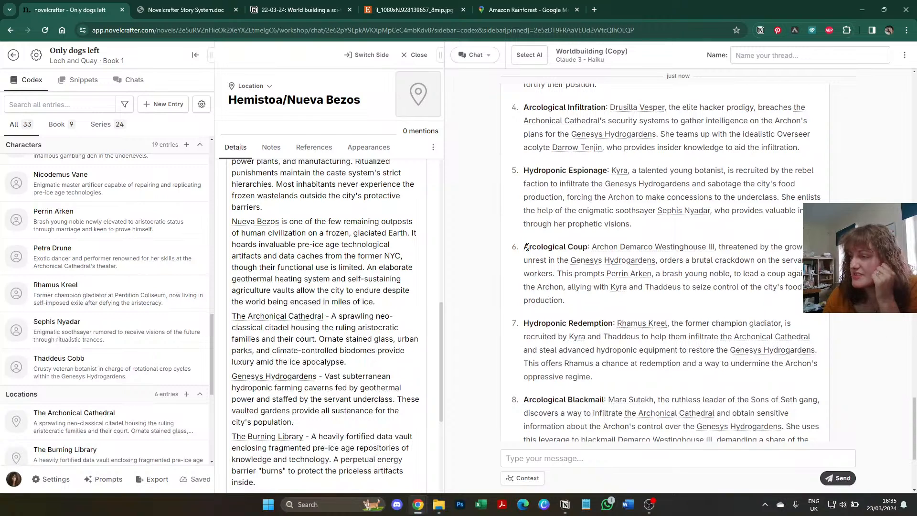
drag(526, 247, 558, 276)
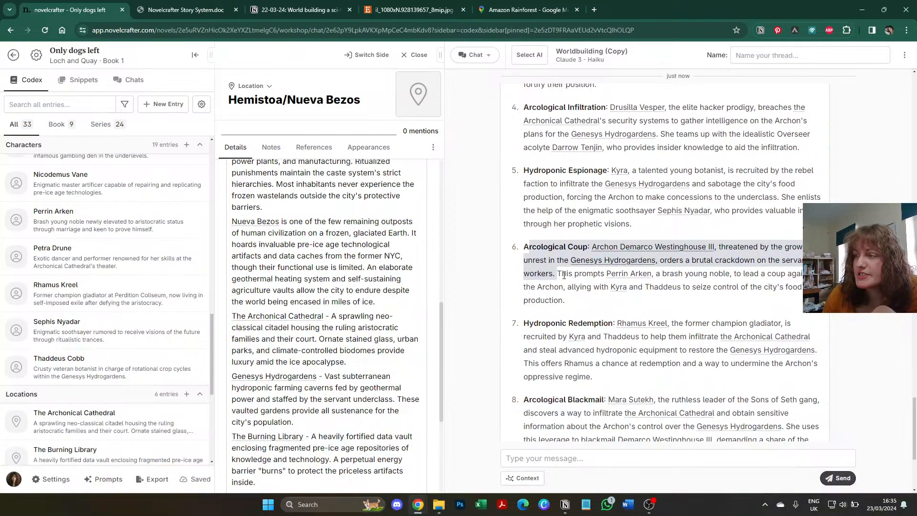
click(562, 274)
scroll(563, 273, down, 1)
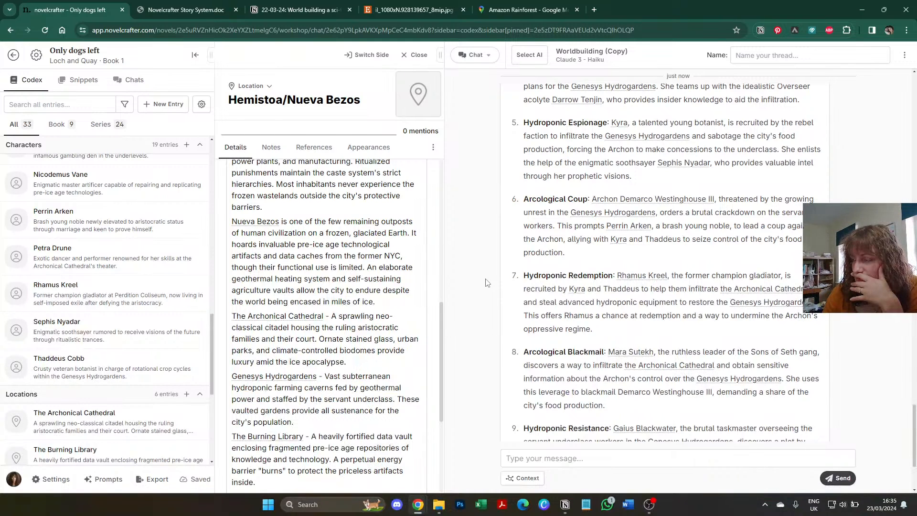
scroll(486, 283, down, 1)
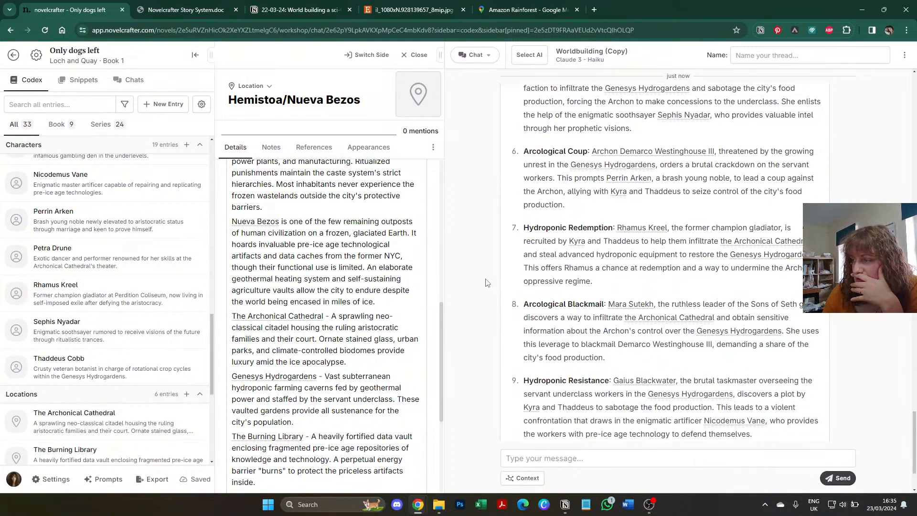
scroll(486, 283, down, 1)
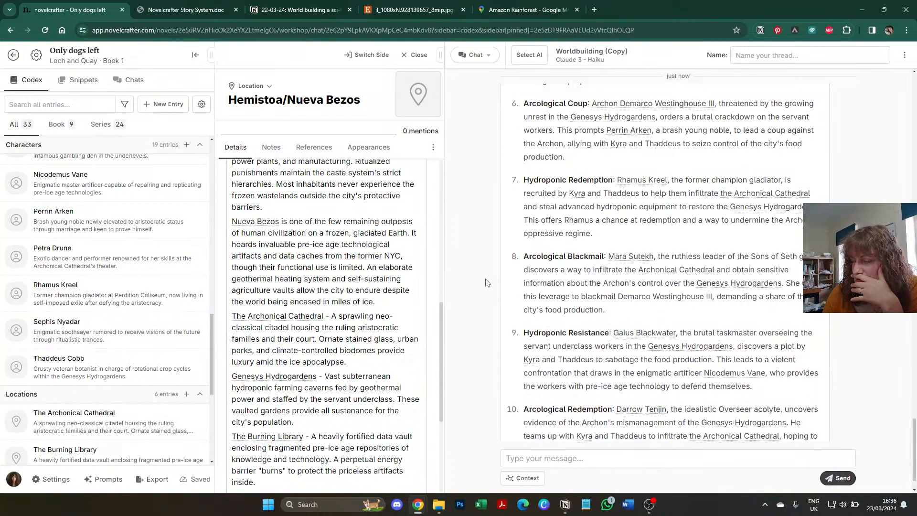
scroll(487, 283, down, 1)
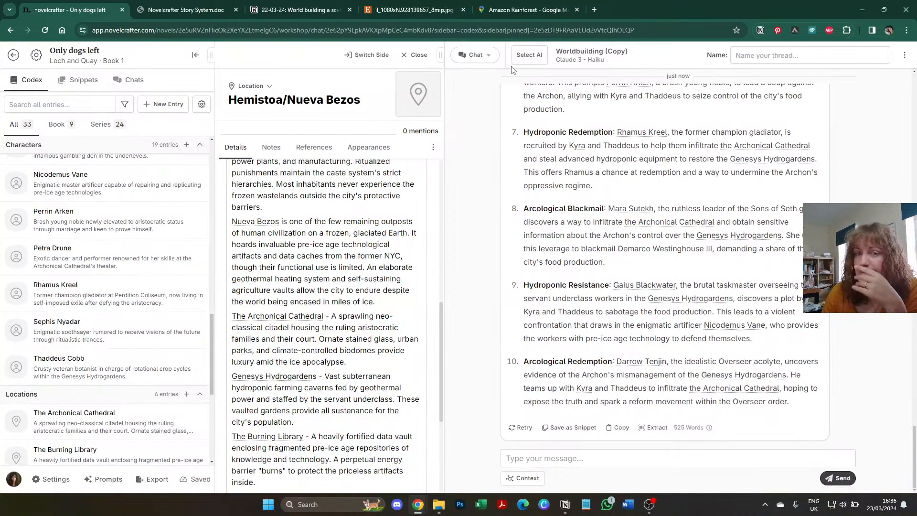
Step: Start a new chat thread using the Worldbuilding (Copy) prompt with the Claude 3 - Haiku model
click(476, 54)
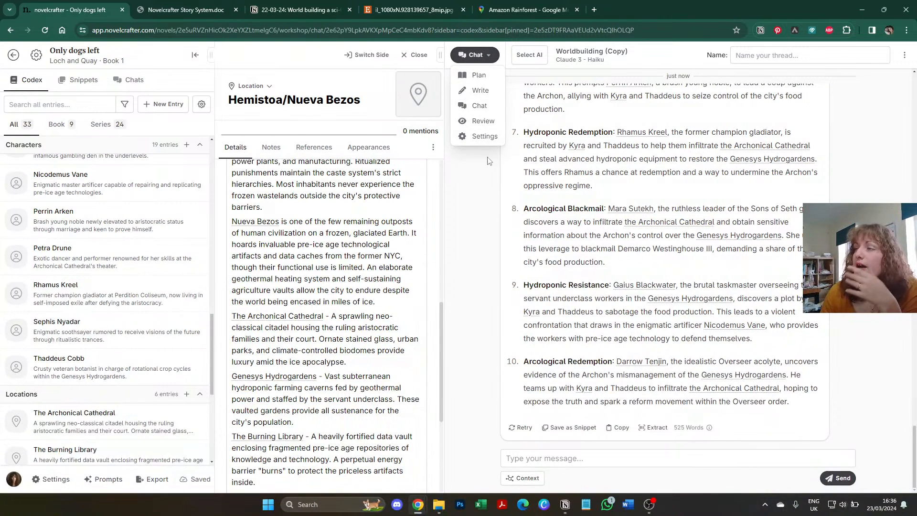
click(483, 107)
click(529, 54)
mouse_move(621, 240)
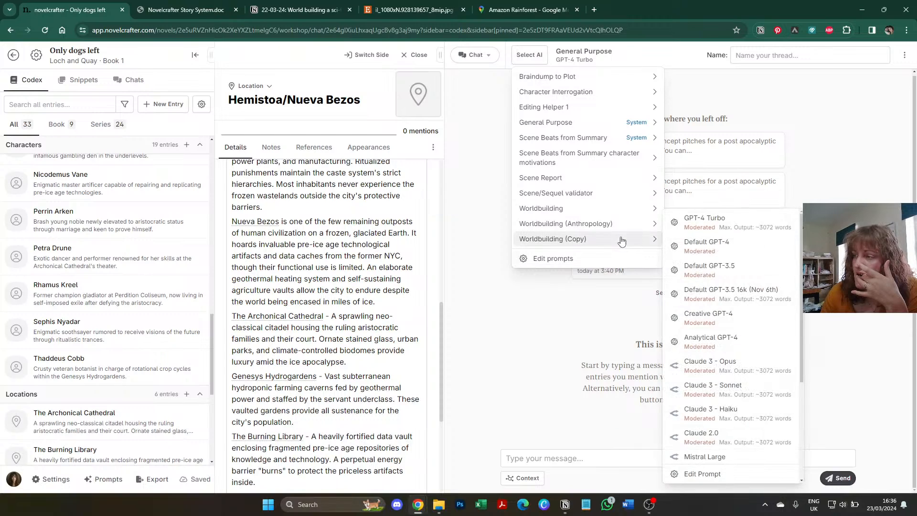
click(732, 411)
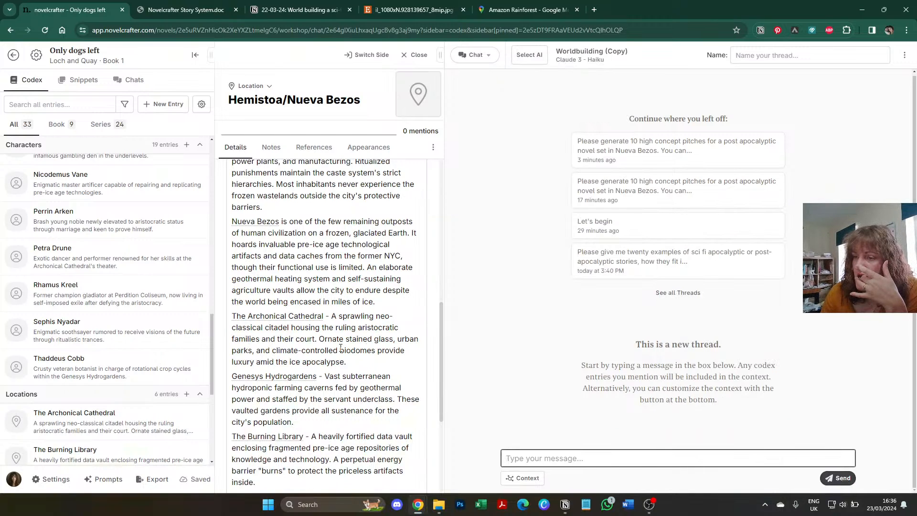
scroll(341, 348, down, 4)
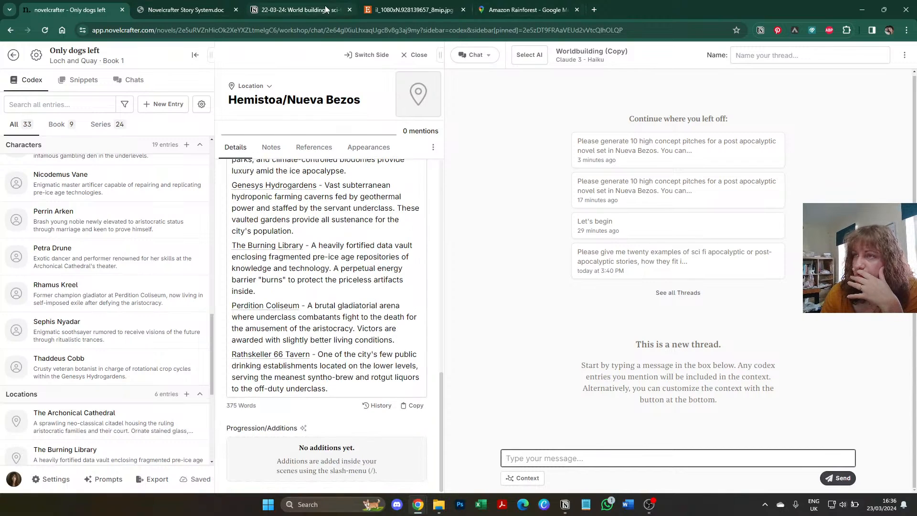
Step: Switch to the Notion page and collapse the Combining Ideas and Sonnet (0.0239) sections under Story Concept Generations
click(287, 9)
scroll(444, 219, down, 3)
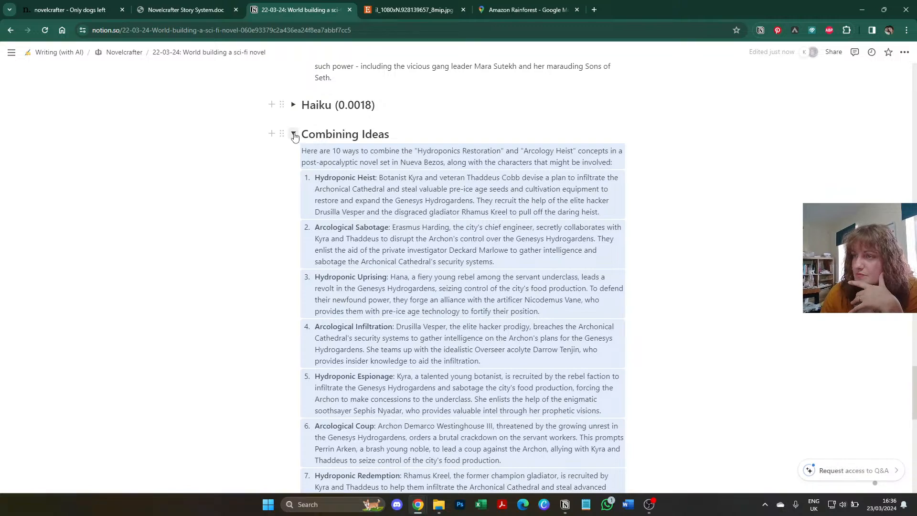
click(293, 135)
scroll(401, 235, down, 1)
scroll(402, 235, up, 8)
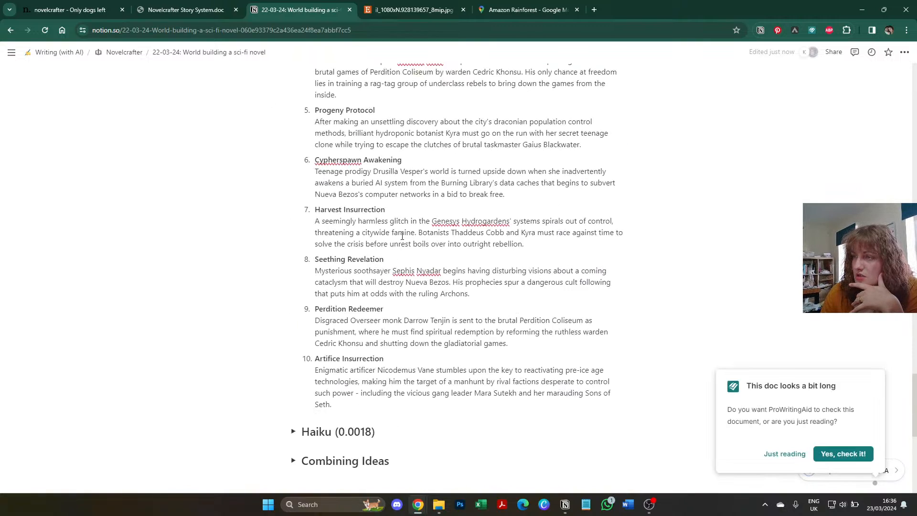
scroll(402, 235, up, 8)
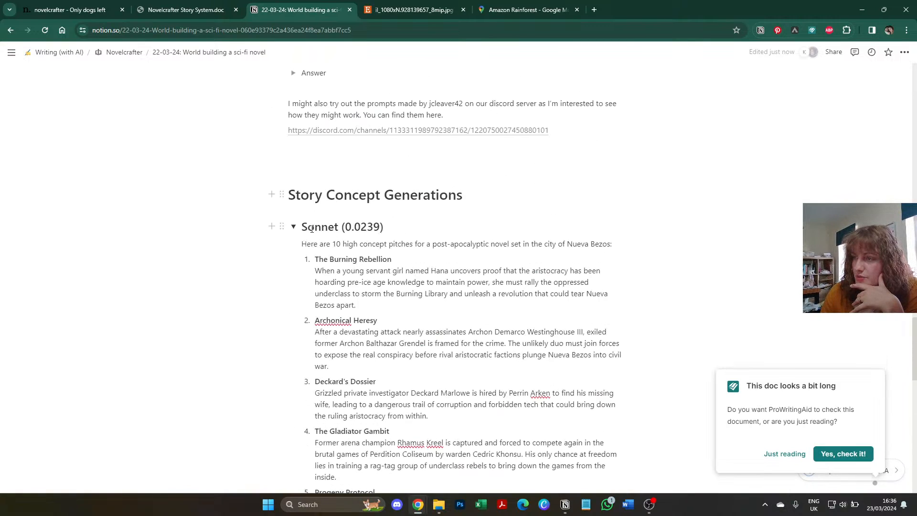
click(294, 228)
Step: Copy the quoted prompt under World building questions and paste it into the new Novelcrafter chat message
scroll(487, 247, up, 4)
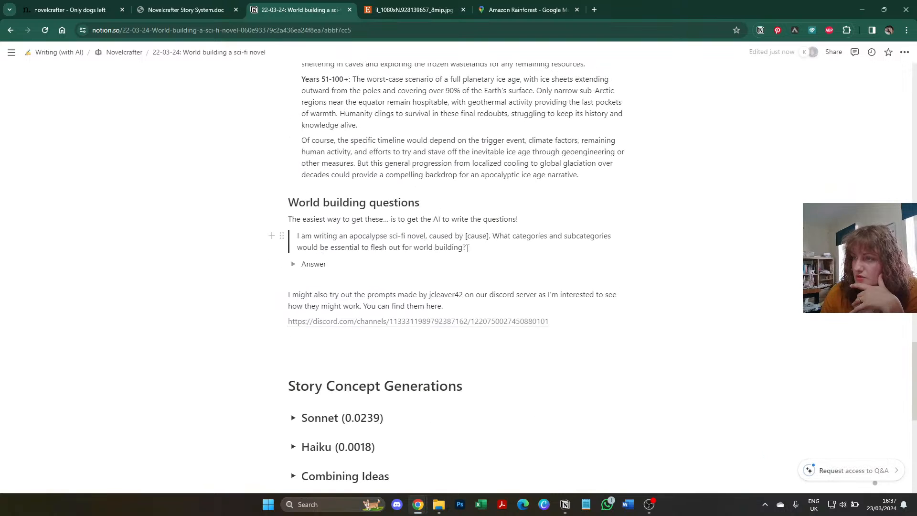
drag(488, 247, 281, 232)
key(ctrl+c)
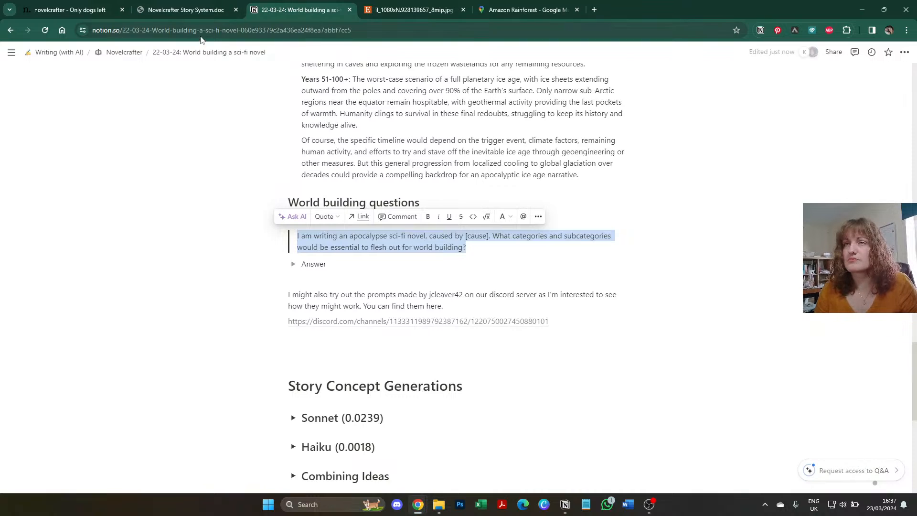
click(74, 9)
key(ctrl+v)
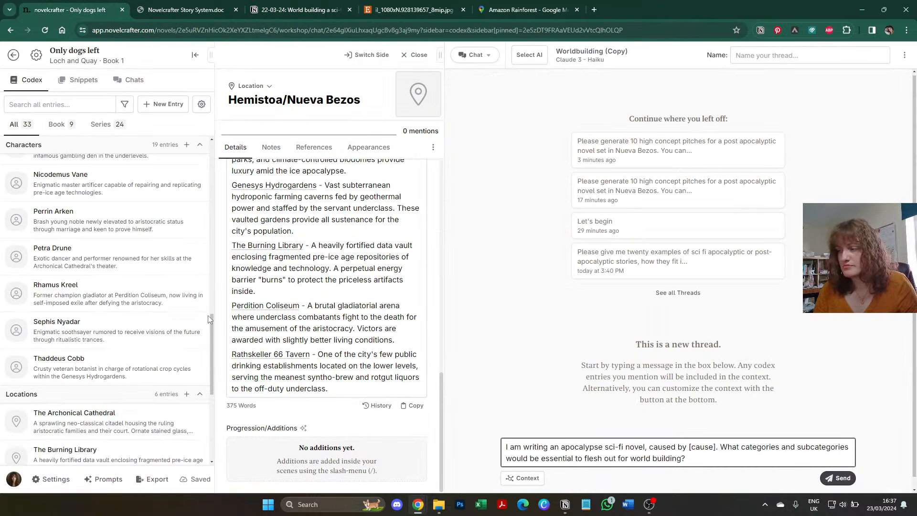
Step: Glance at the snippets, return to the Codex, and replace the [cause] placeholder in the message with "an ice age"
click(82, 81)
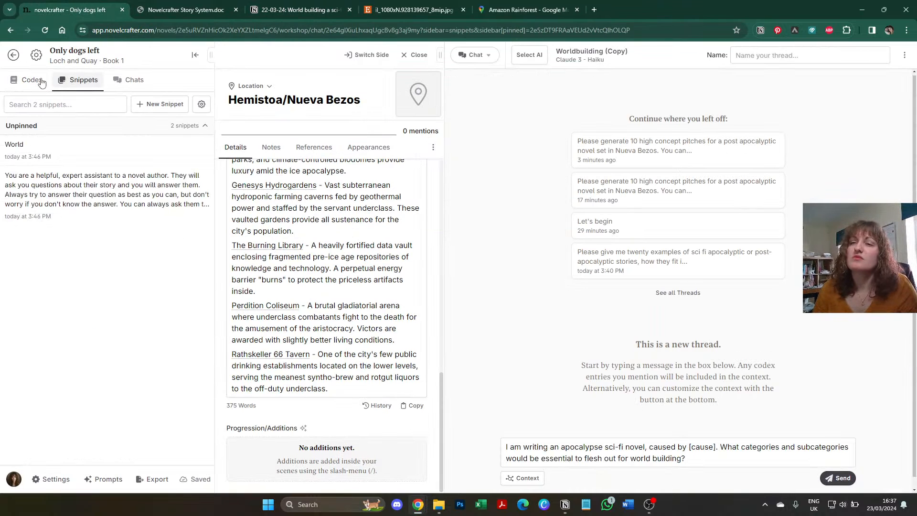
click(27, 80)
double_click(702, 446)
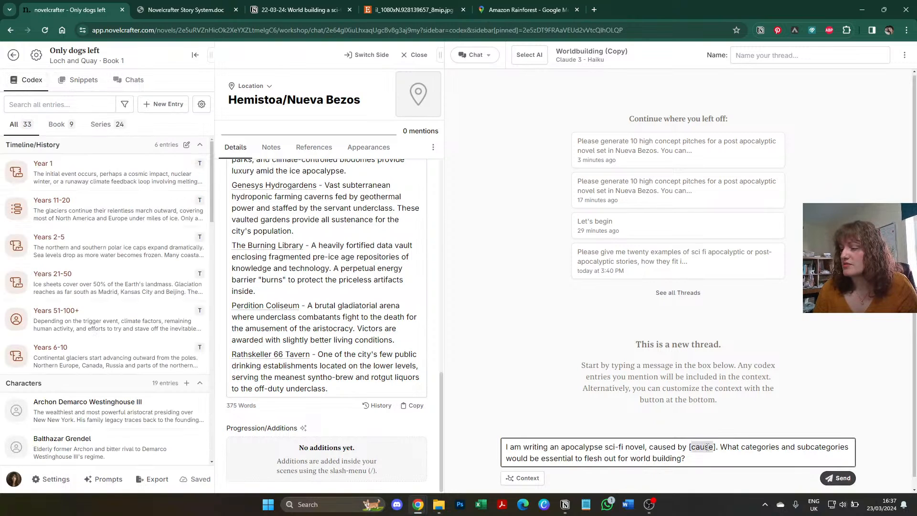
key(BackSpace)
key(BackSpace)
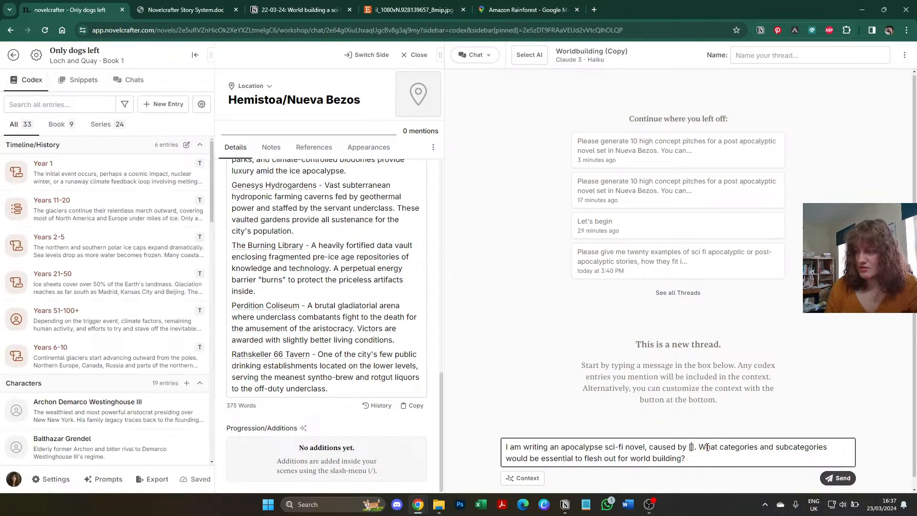
key(Delete)
text(an ice age)
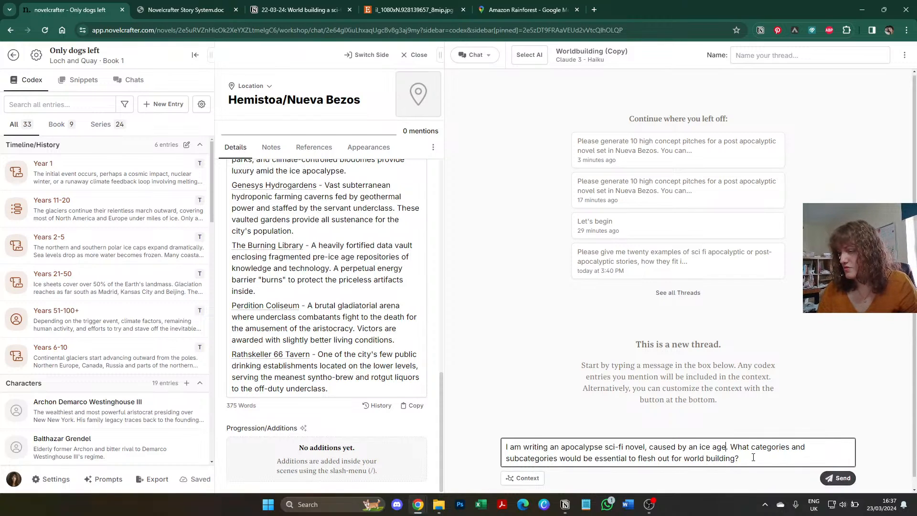
Step: Extend the question's ending with "within the city of Nueva Bezos, and the wider world" and send the message
text( within the ci)
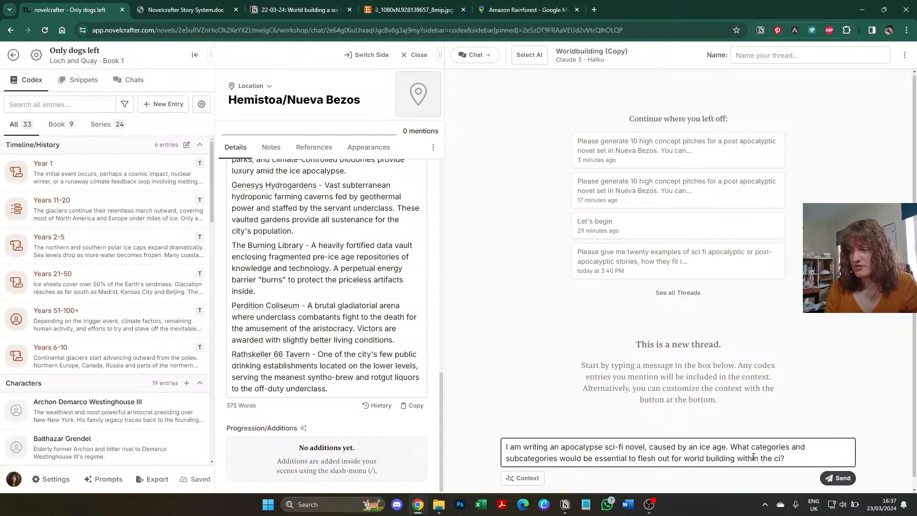
text(ty of Nueva )
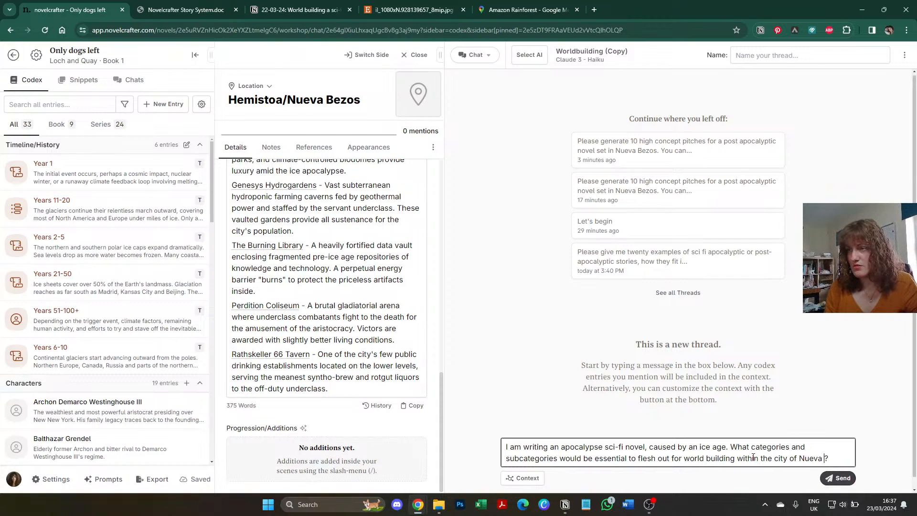
text(Bezos)
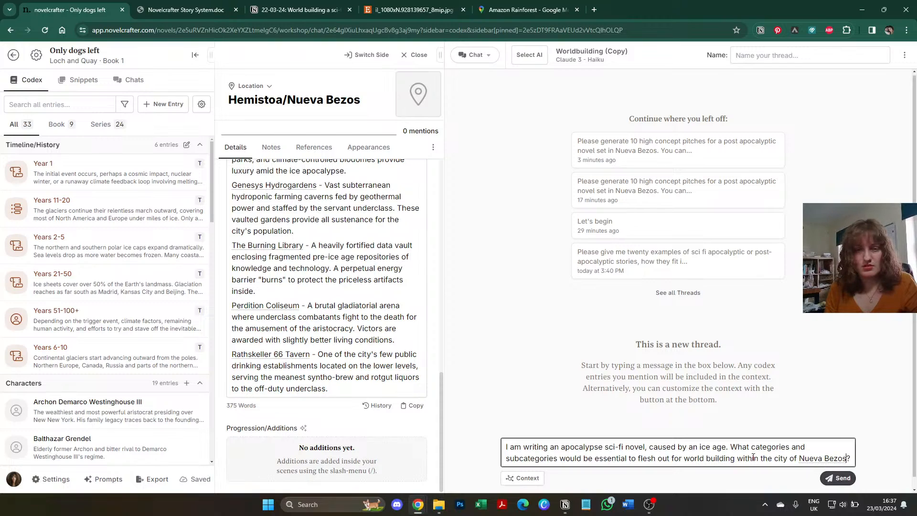
text(, and the wider)
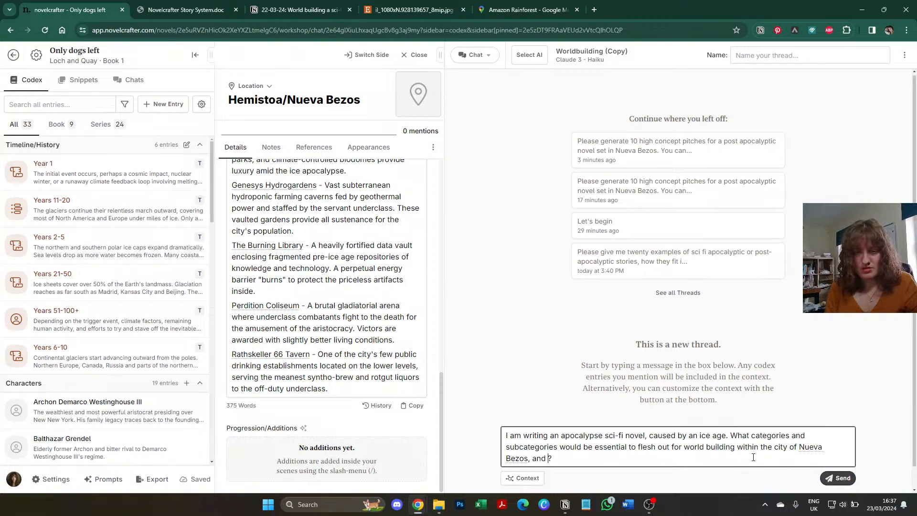
text( world)
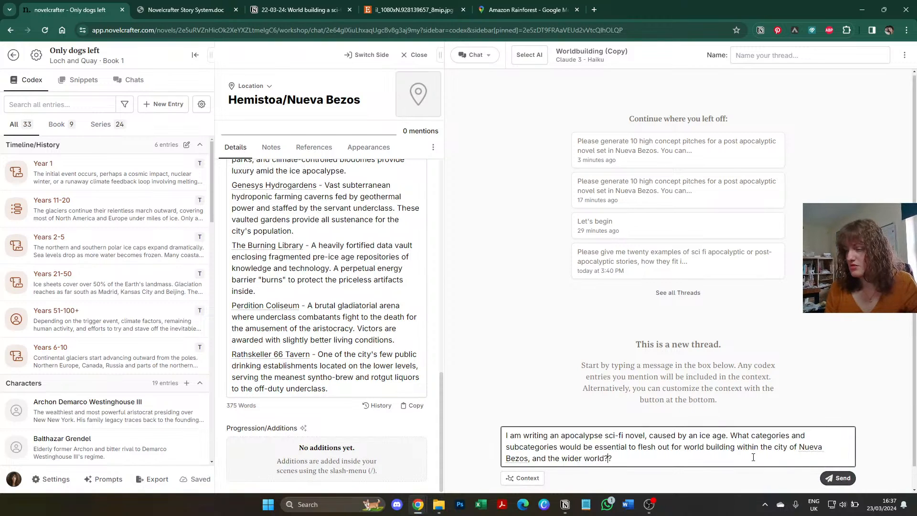
key(Return)
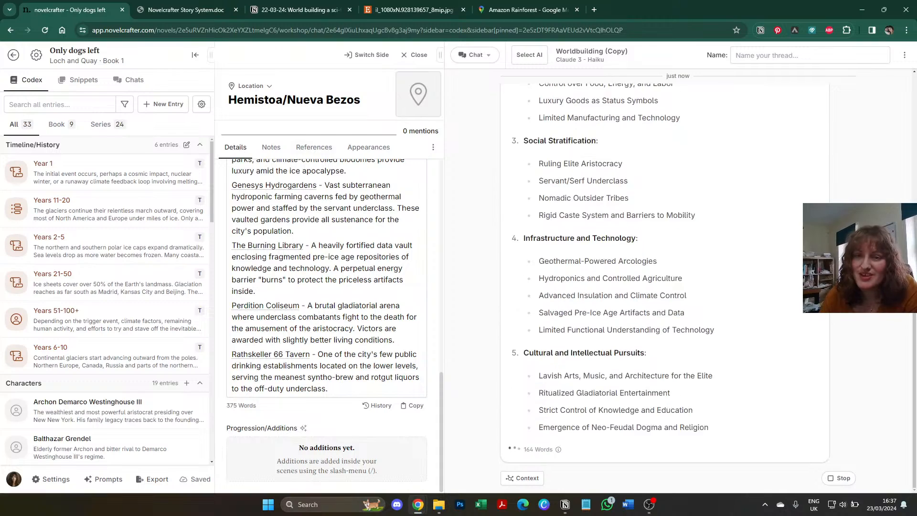
Step: Look through the Codex entries down to Others and review the reply's world-building categories from its beginning
scroll(101, 381, down, 9)
scroll(102, 381, down, 8)
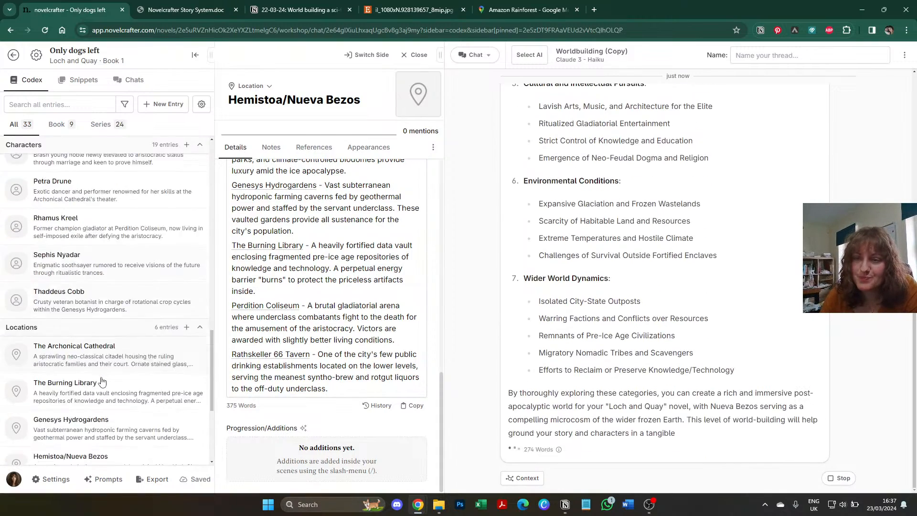
scroll(101, 381, up, 2)
scroll(101, 381, down, 1)
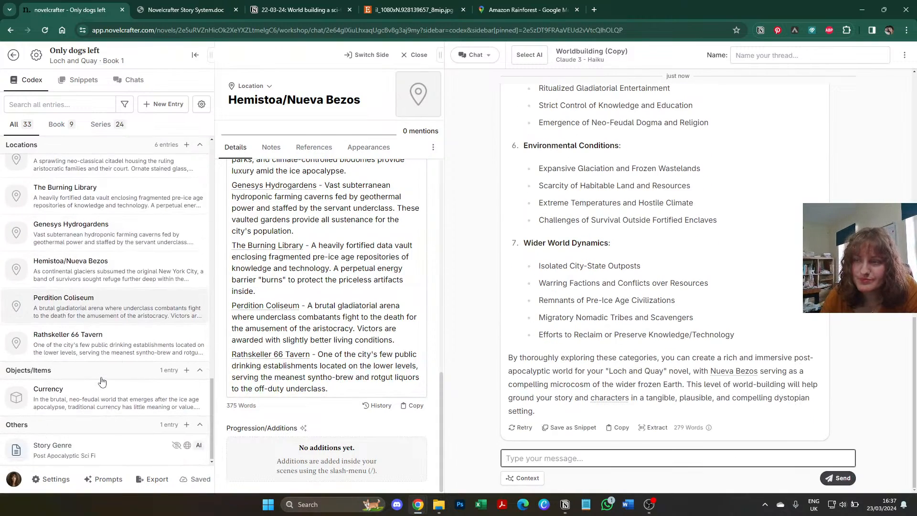
scroll(785, 308, up, 5)
scroll(786, 308, up, 6)
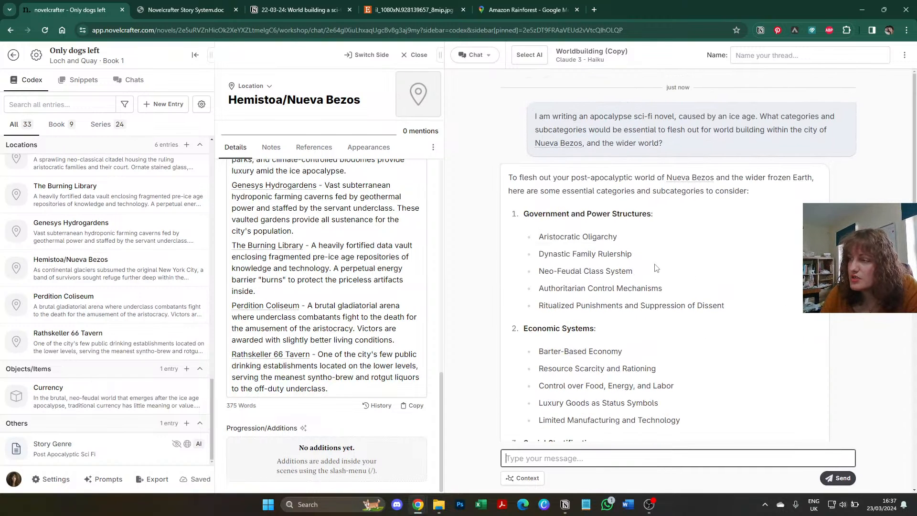
Step: Read the rest of the reply's world-building categories and look back through the Codex entries up to the Timeline/History section
scroll(673, 261, down, 1)
scroll(673, 260, down, 1)
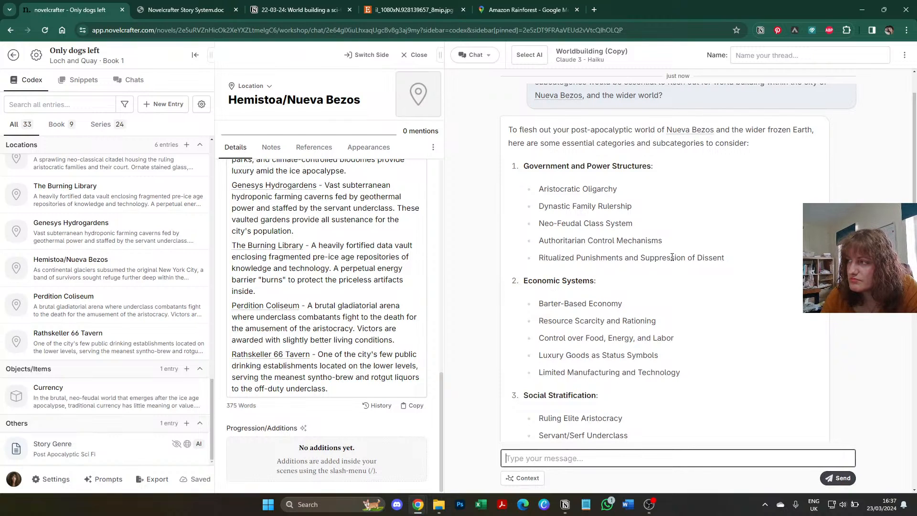
scroll(672, 258, down, 4)
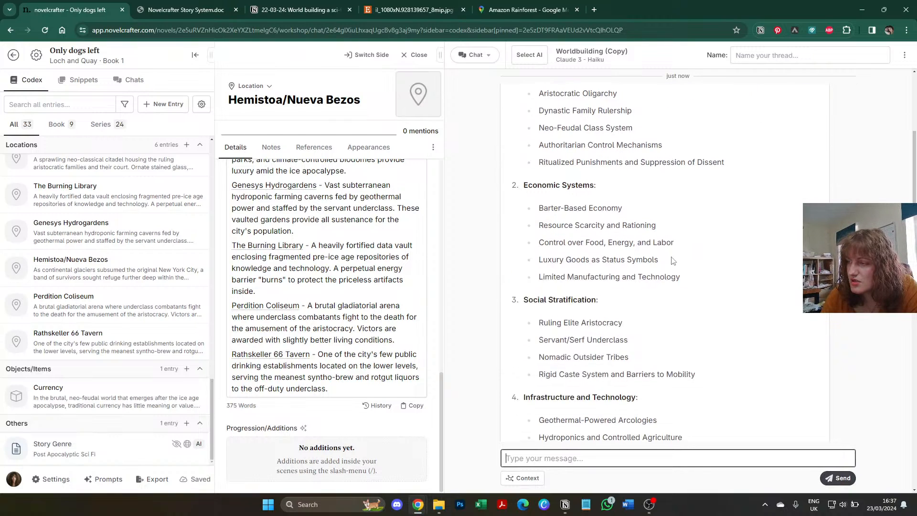
scroll(140, 338, up, 10)
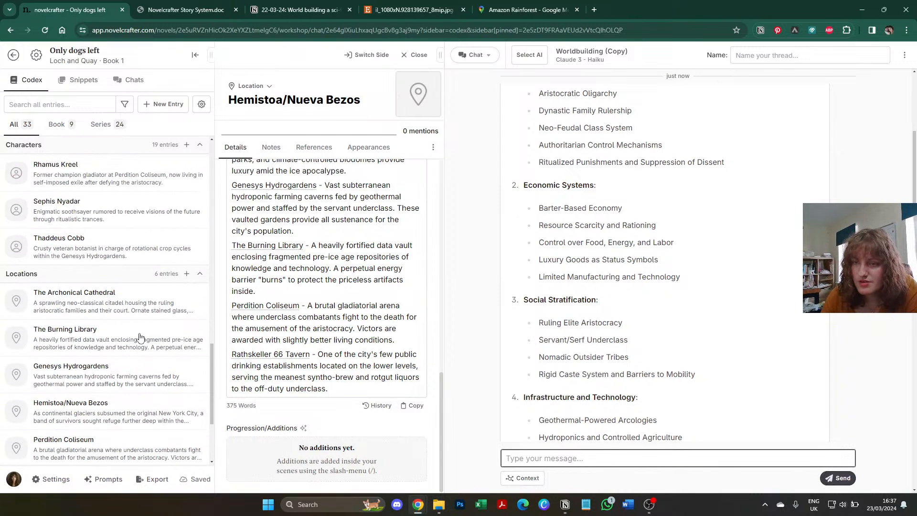
scroll(140, 338, up, 8)
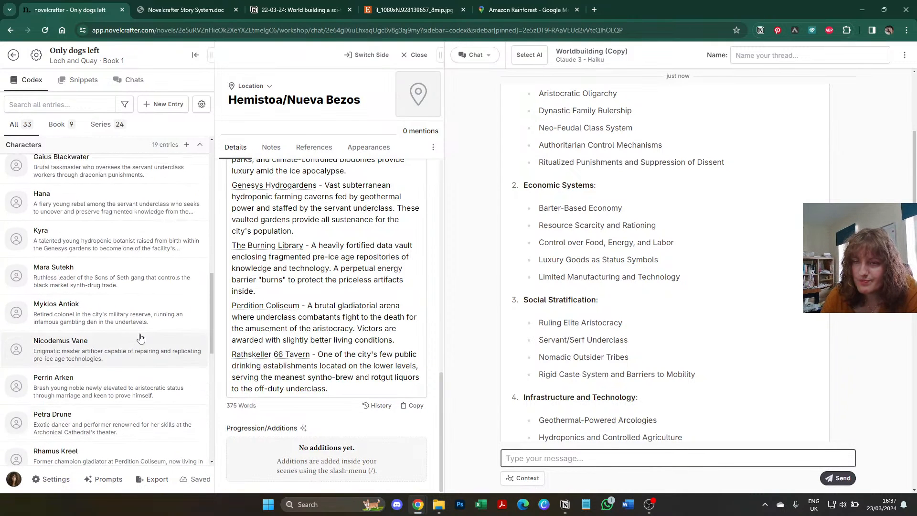
scroll(140, 338, up, 3)
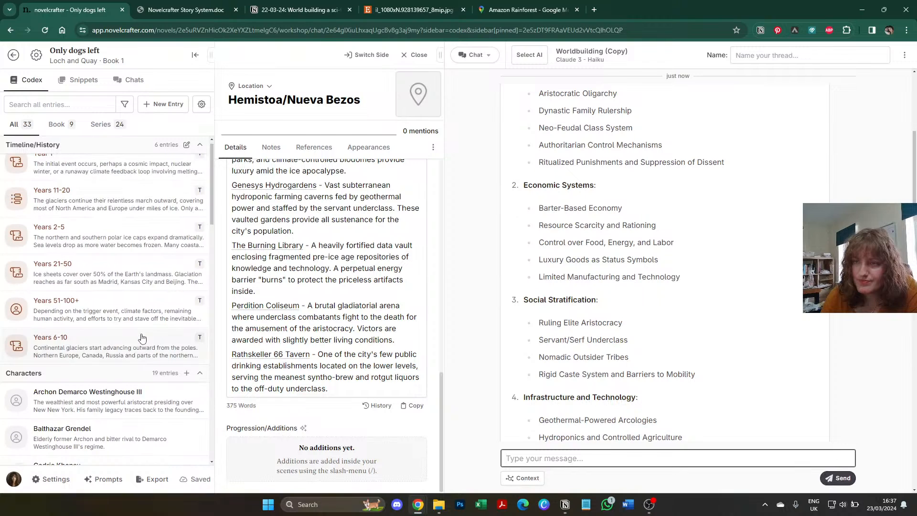
scroll(641, 291, down, 6)
scroll(629, 360, down, 4)
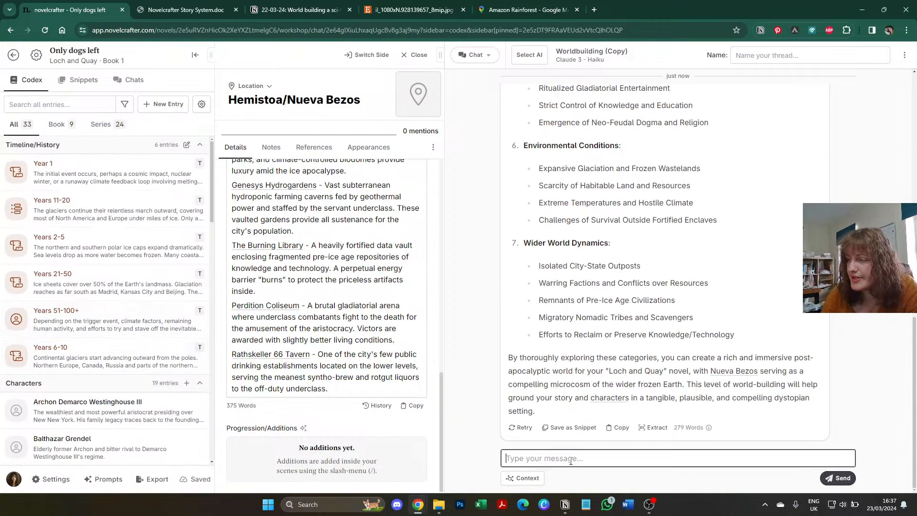
Step: Send the chat message "What might the layout of Nueva Bezos look like, given its past and methods of government."
text(What mig)
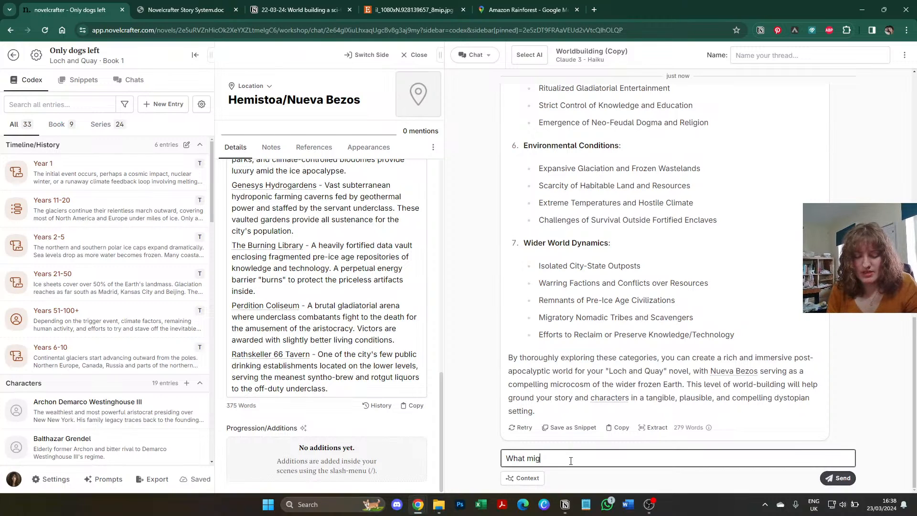
text(ht the layout of )
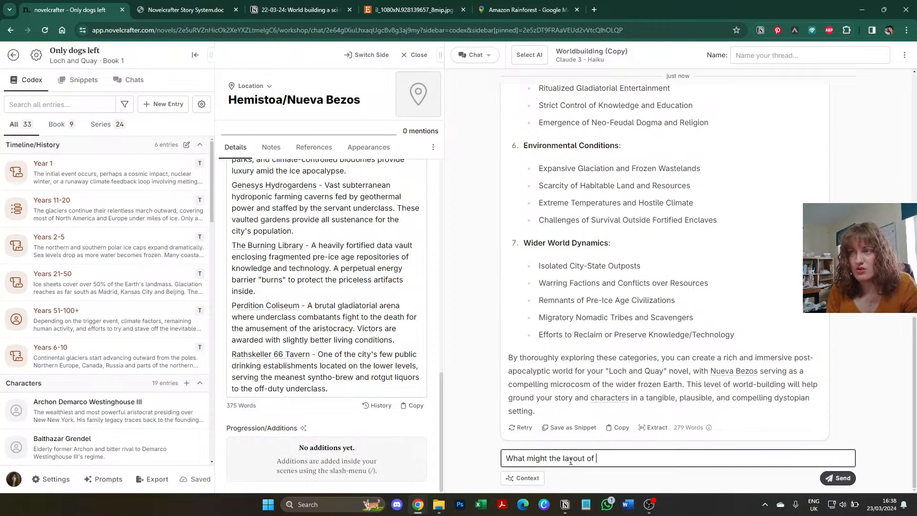
text(Nueva Beo)
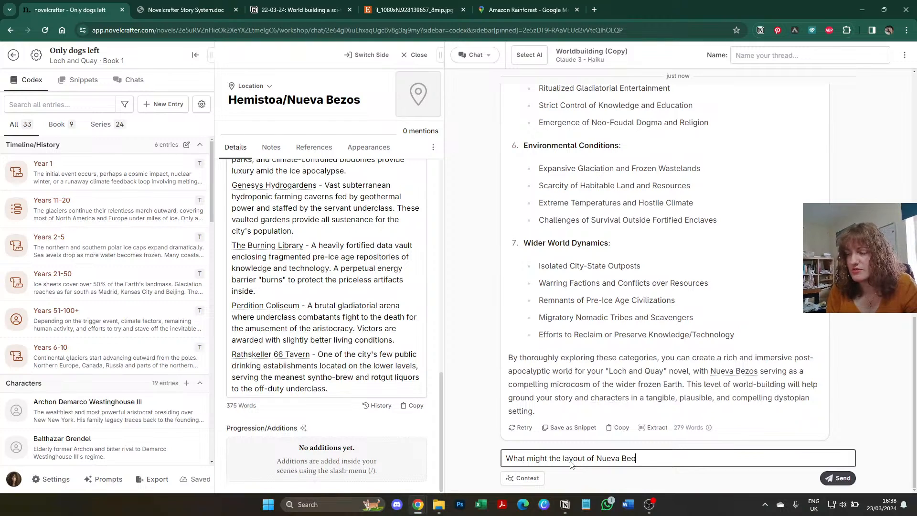
key(BackSpace)
text(zos lo)
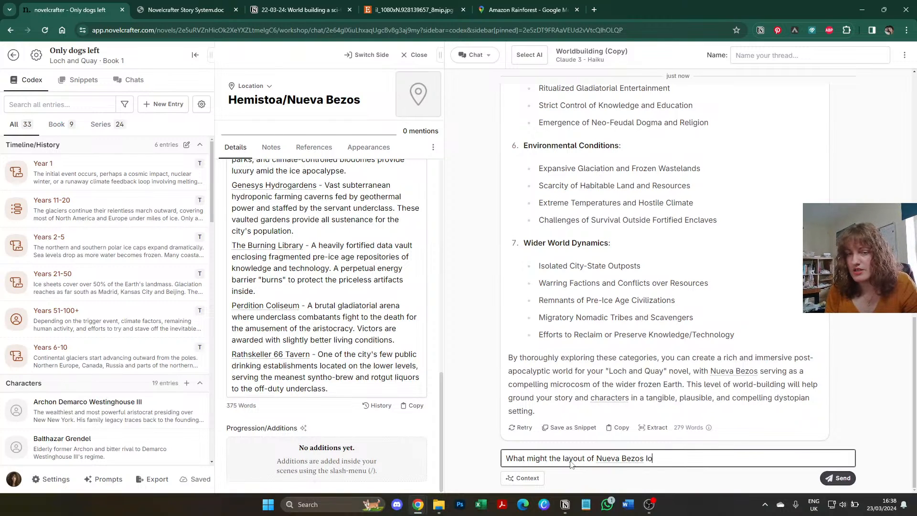
text(ok li)
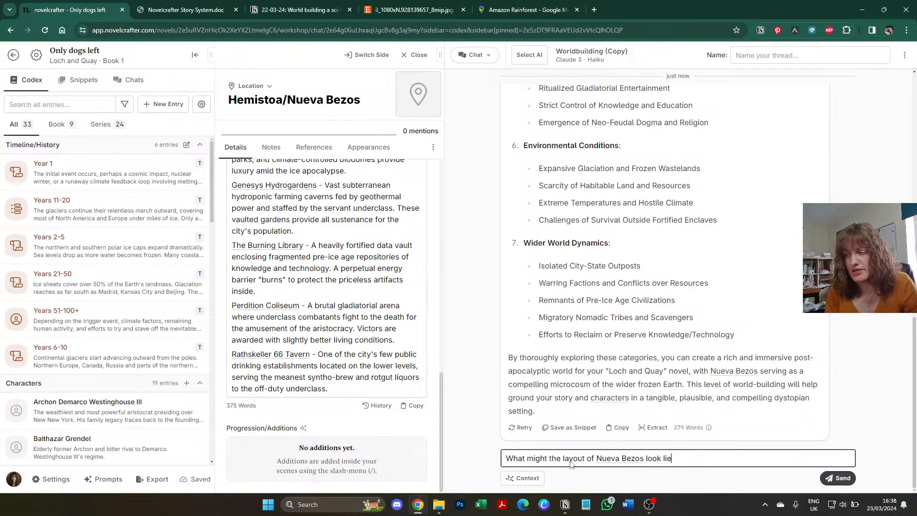
text(ke, given )
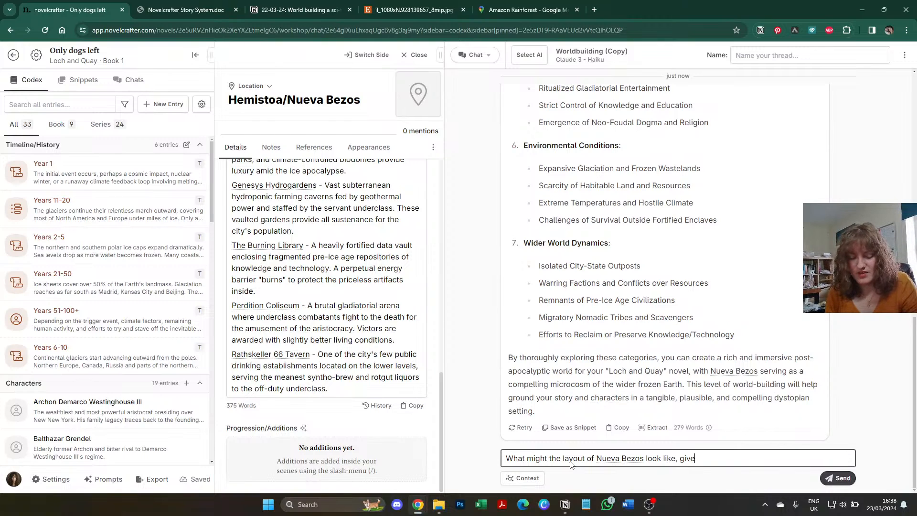
text(its )
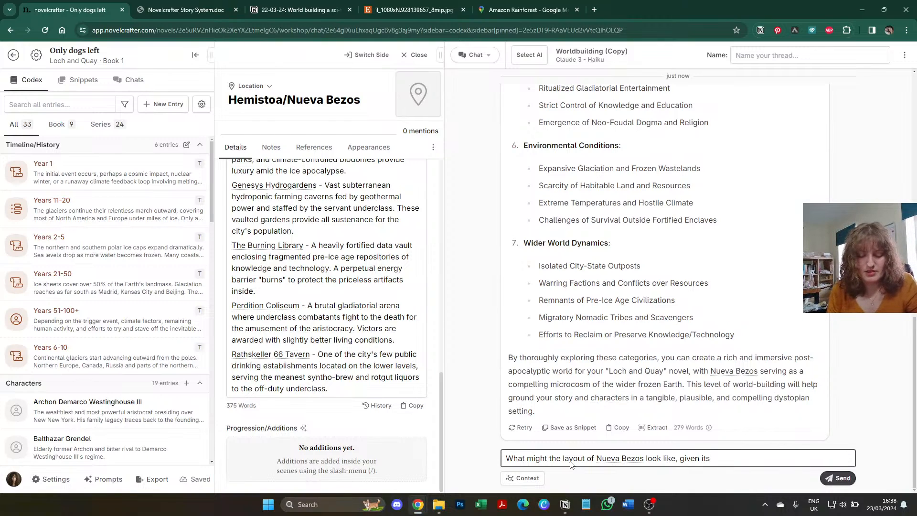
text(past and)
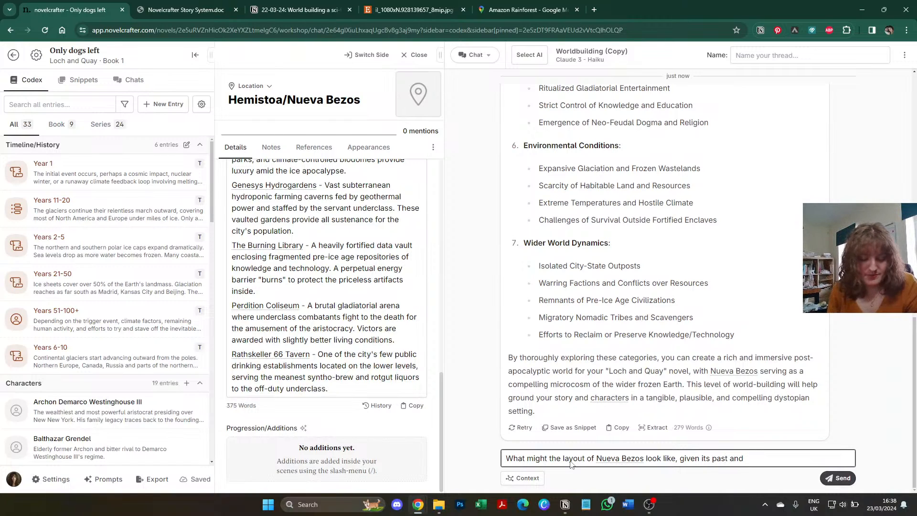
text( methods of gov)
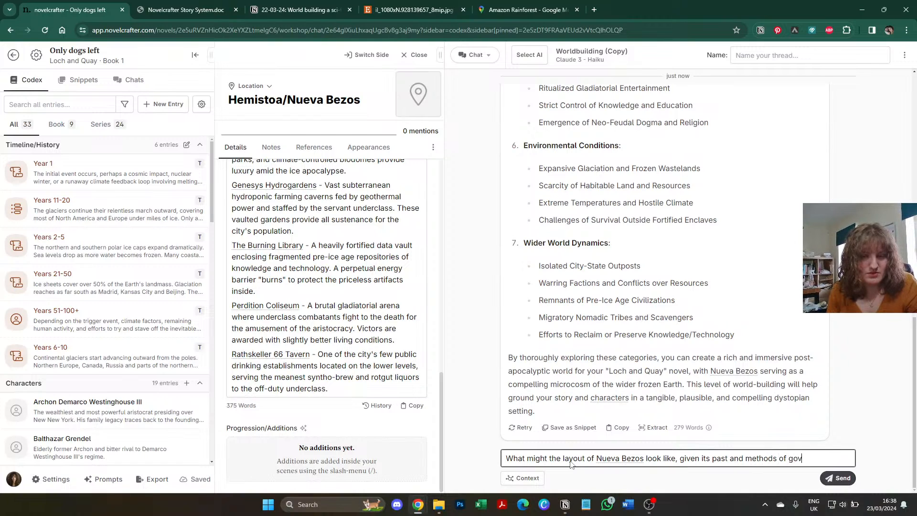
text(rn)
key(BackSpace)
text(ernment)
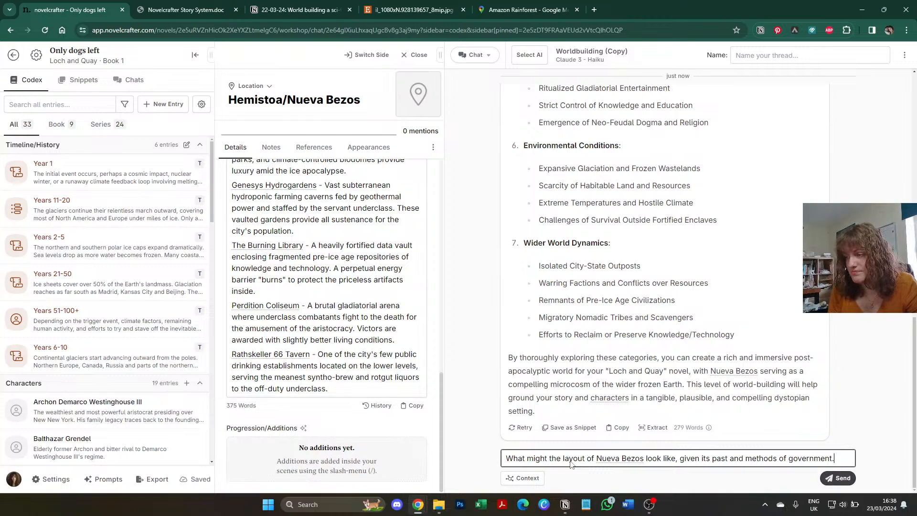
key(Return)
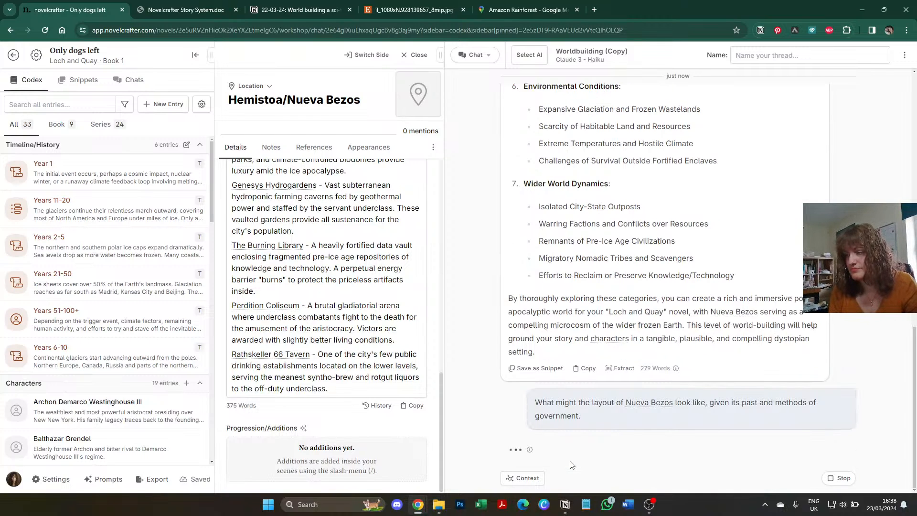
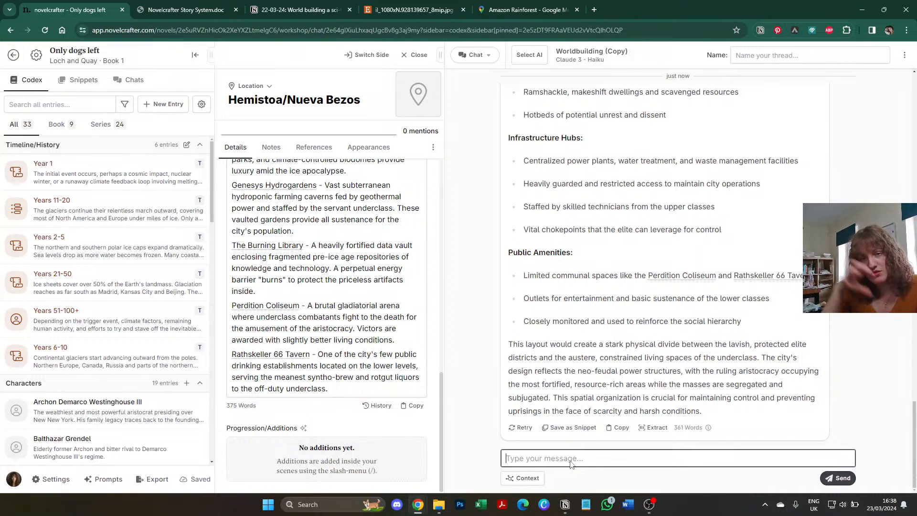
Step: Read the city layout reply from the Archonical Cathedral District through Public Amenities and its closing paragraph
scroll(586, 267, up, 10)
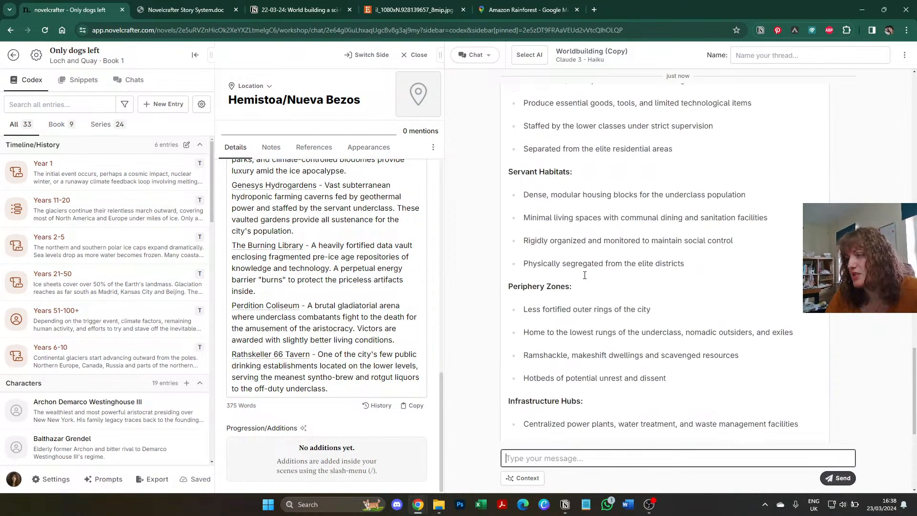
scroll(585, 279, up, 5)
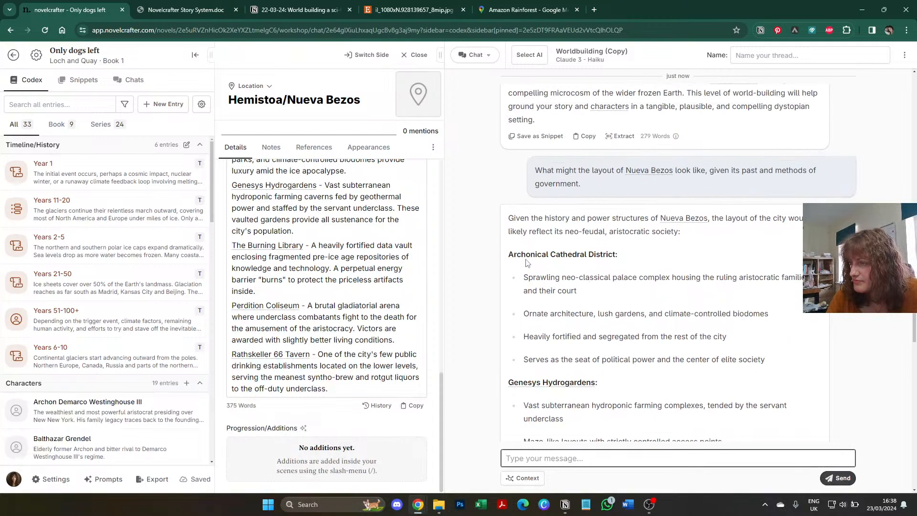
scroll(529, 251, down, 2)
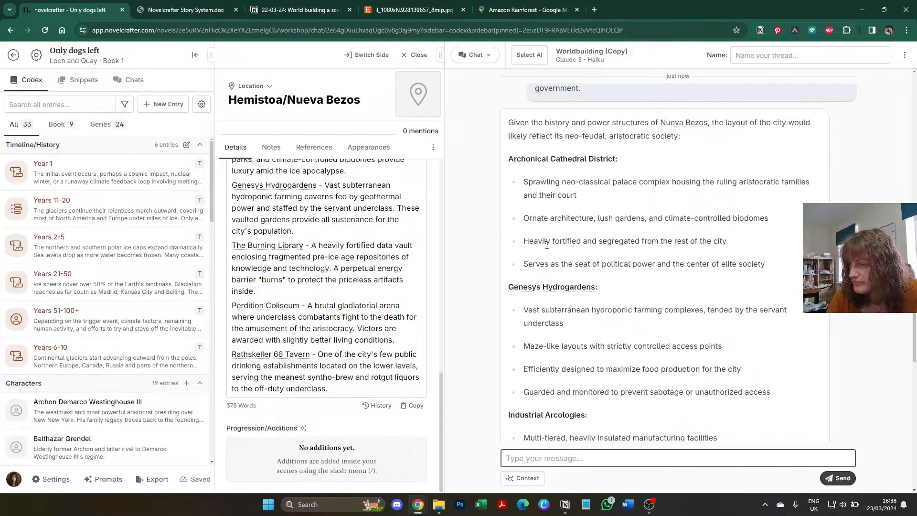
scroll(622, 241, down, 3)
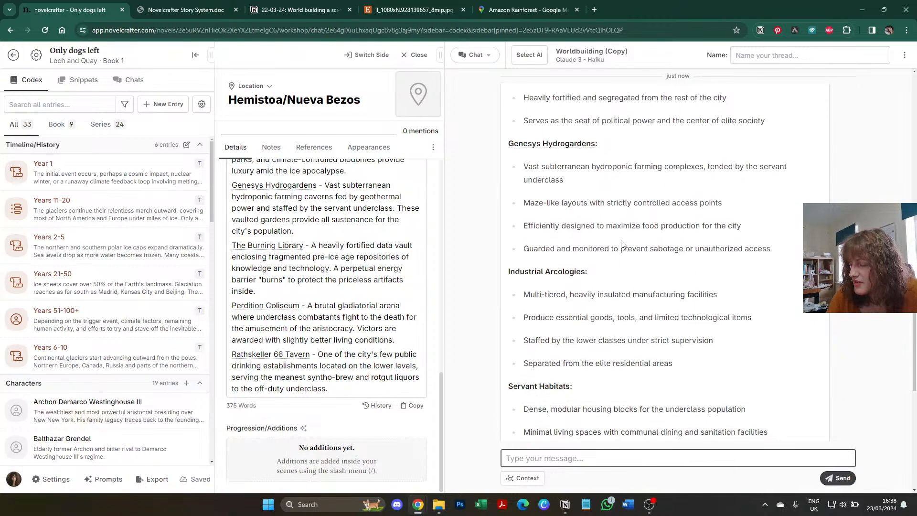
scroll(621, 244, down, 1)
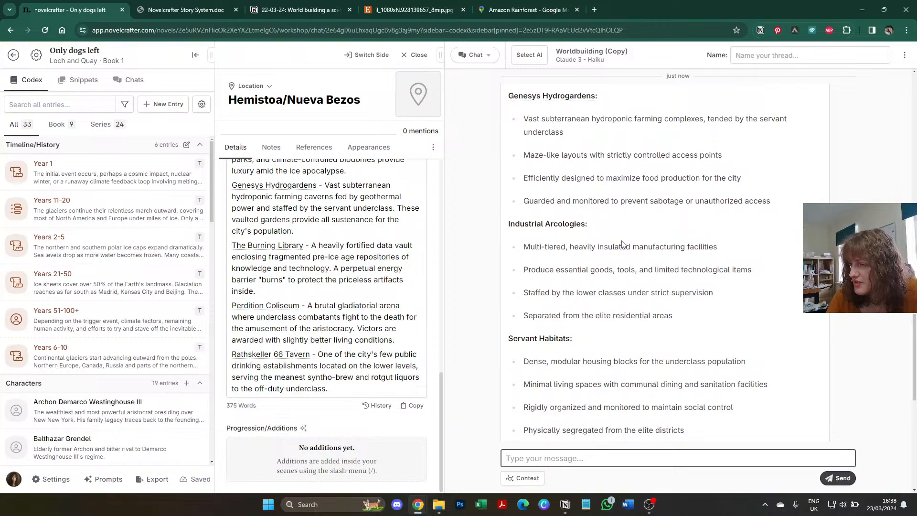
scroll(622, 243, down, 4)
scroll(622, 245, down, 5)
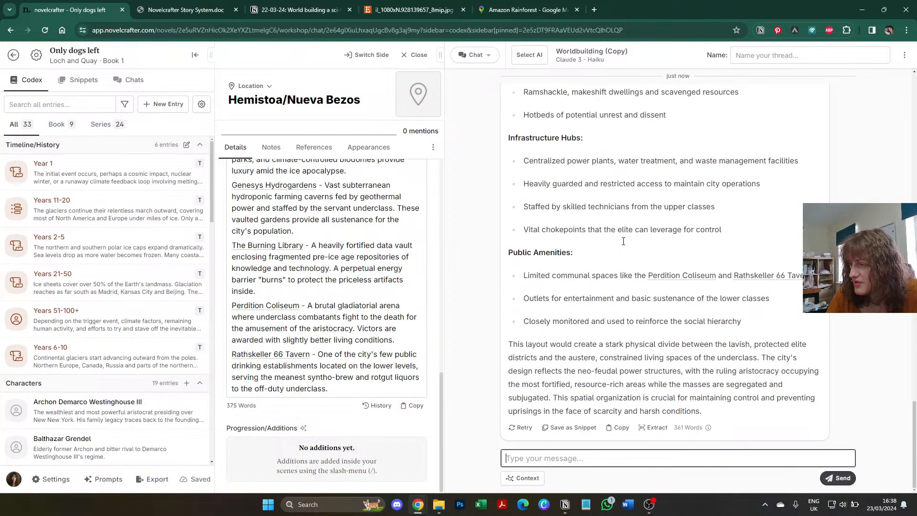
Step: Extract the contents of the city layout reply and review the detected Codex entries from Archonical Cathedral District to Public Amenities
click(653, 428)
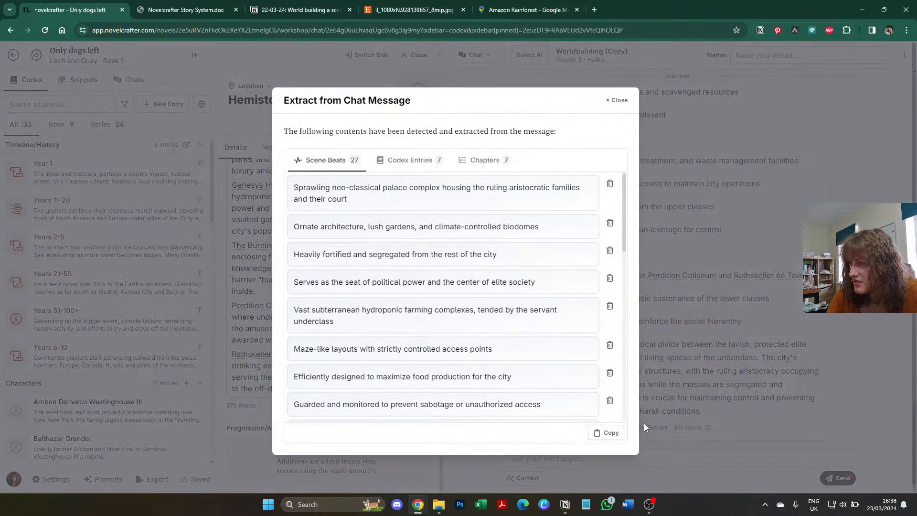
click(409, 160)
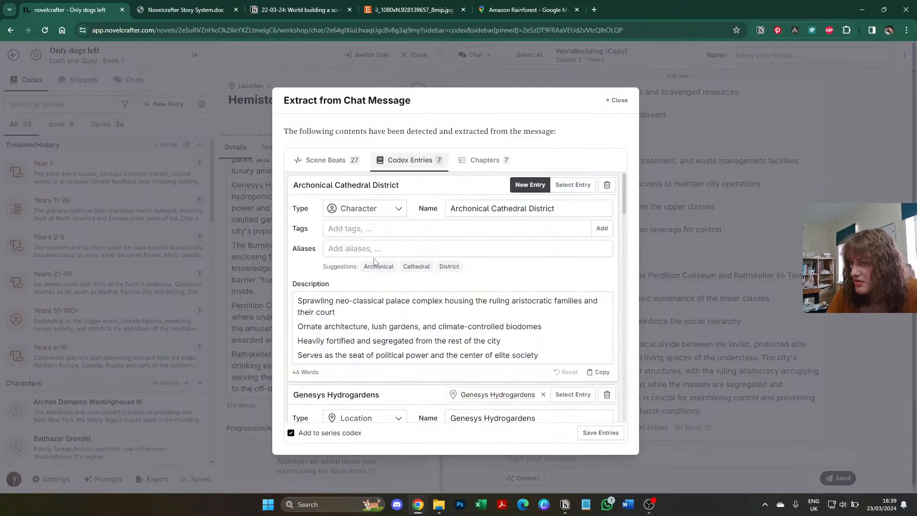
scroll(382, 287, down, 2)
scroll(391, 306, down, 5)
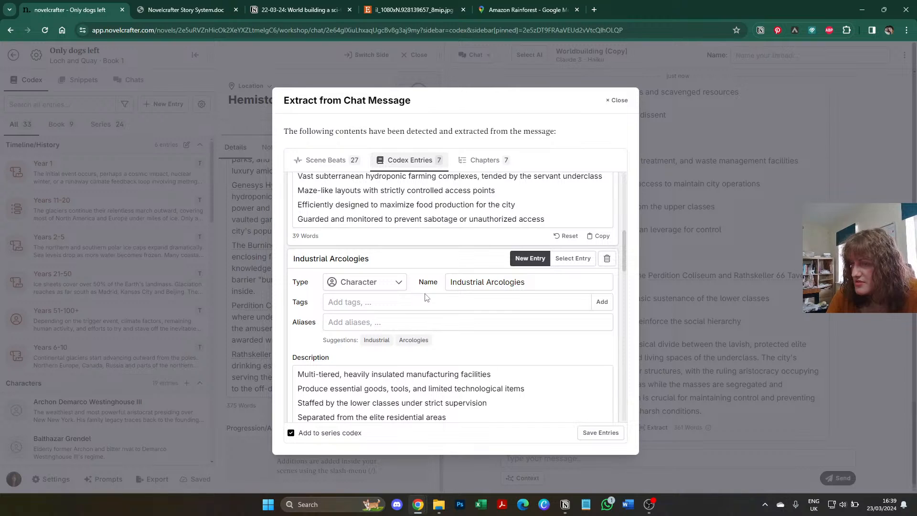
scroll(427, 297, down, 10)
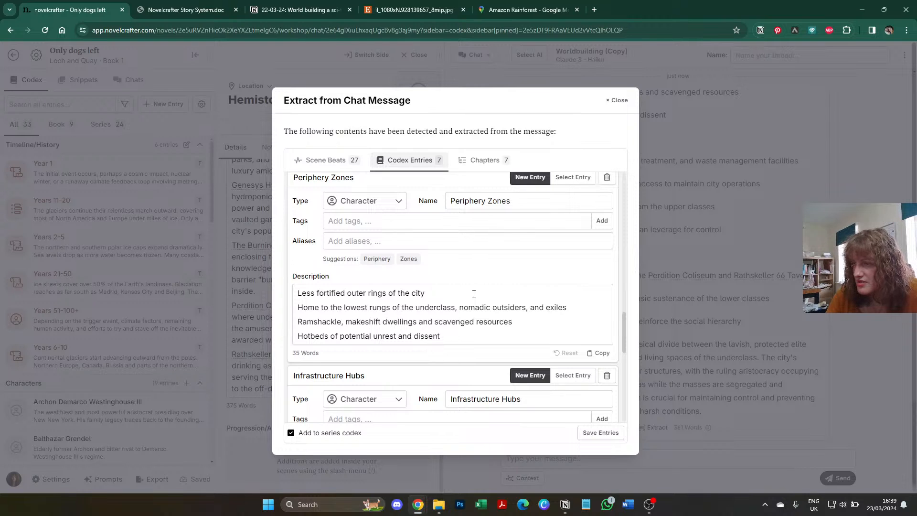
scroll(473, 294, down, 2)
scroll(474, 294, down, 2)
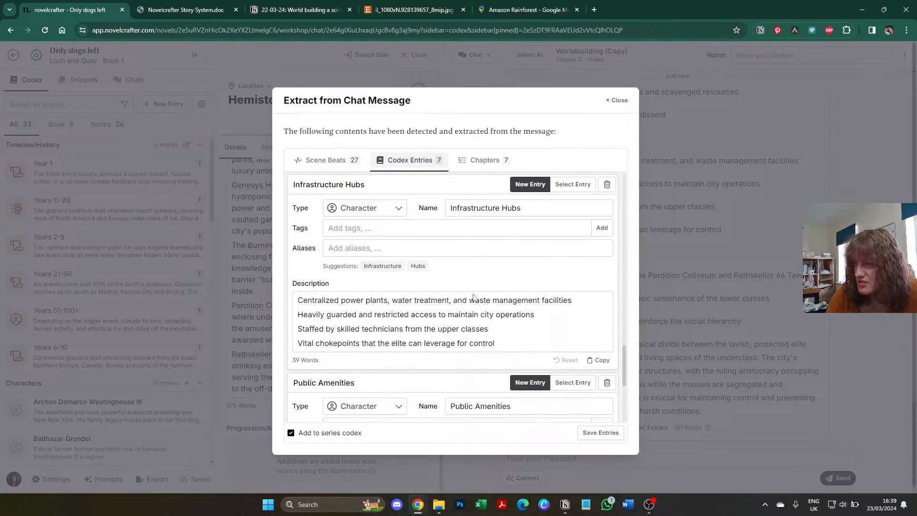
scroll(391, 308, down, 4)
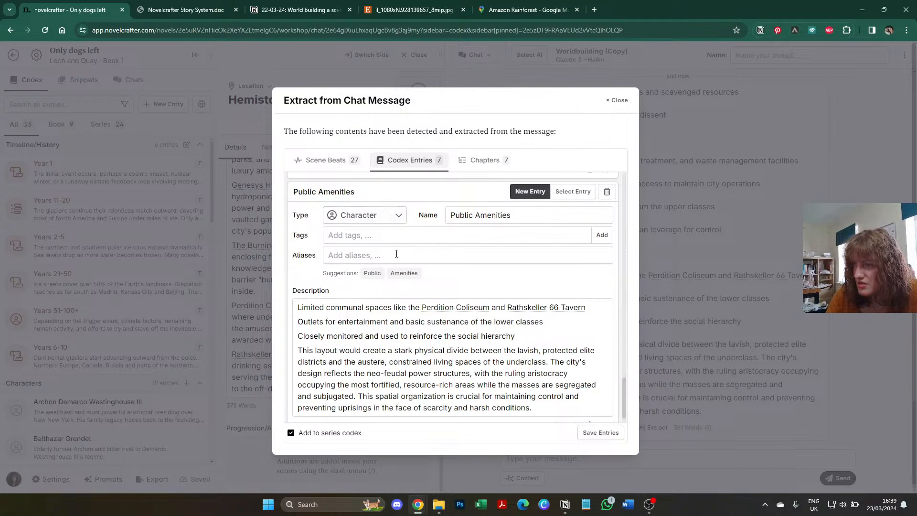
scroll(396, 256, up, 15)
scroll(405, 269, up, 3)
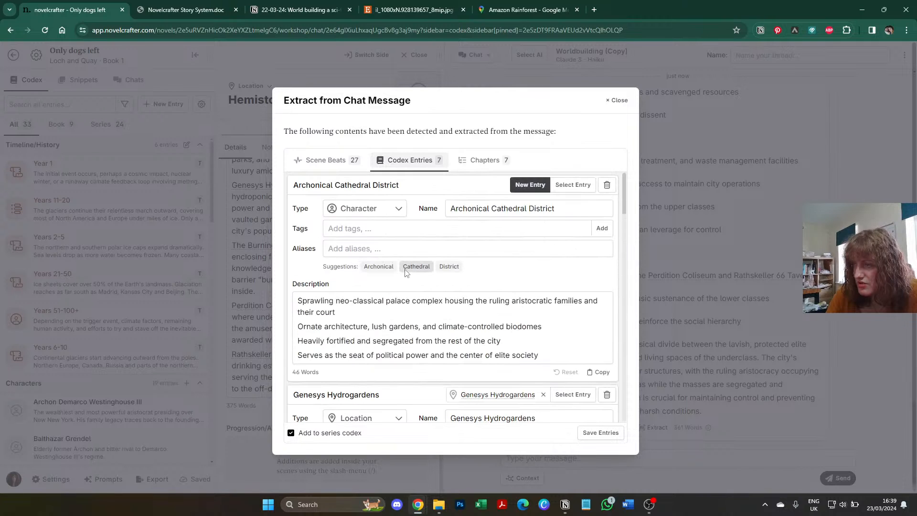
Step: Set the extracted Archonical Cathedral District entry's type to Location and check the type of the Genesys Hydrogardens entry
click(366, 213)
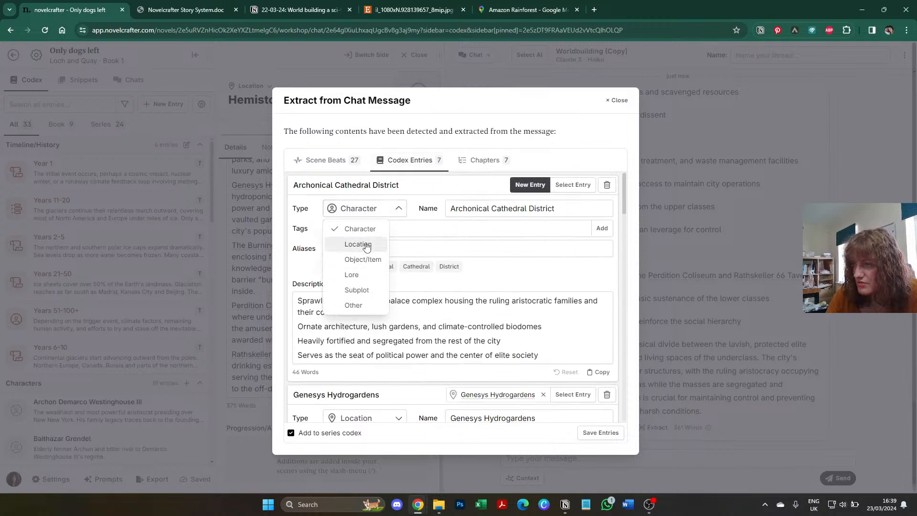
click(366, 246)
scroll(427, 289, down, 1)
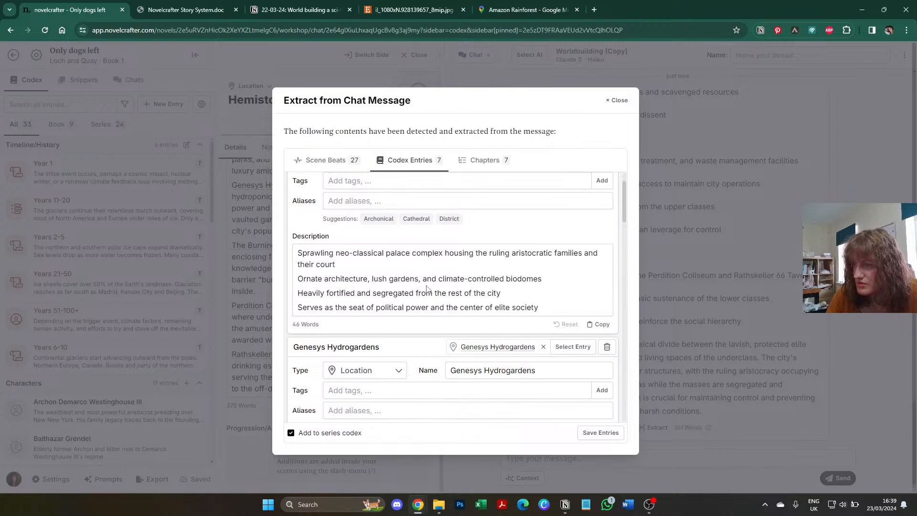
scroll(428, 289, down, 2)
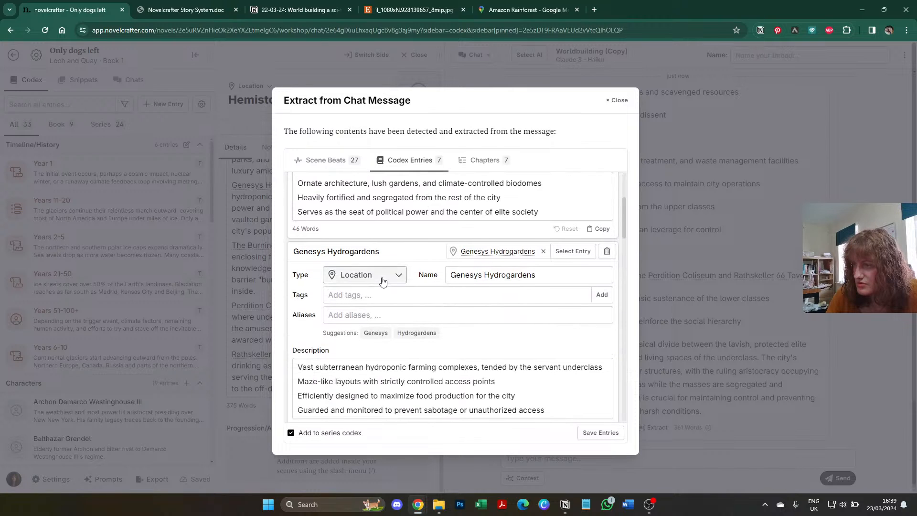
click(383, 281)
click(383, 281)
scroll(408, 279, down, 1)
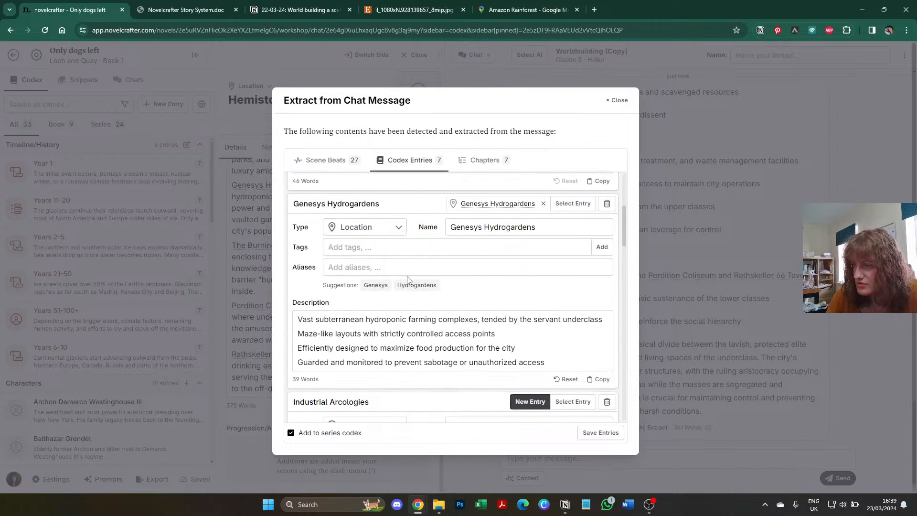
click(376, 227)
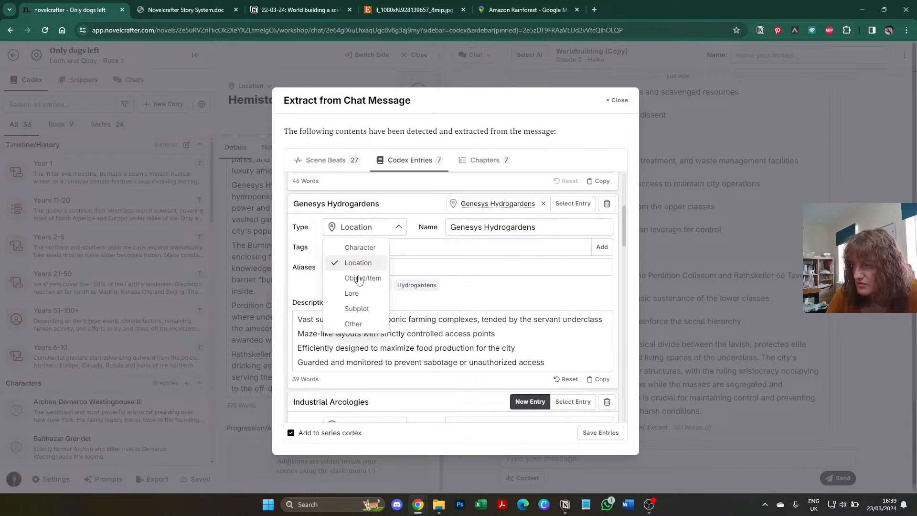
click(377, 225)
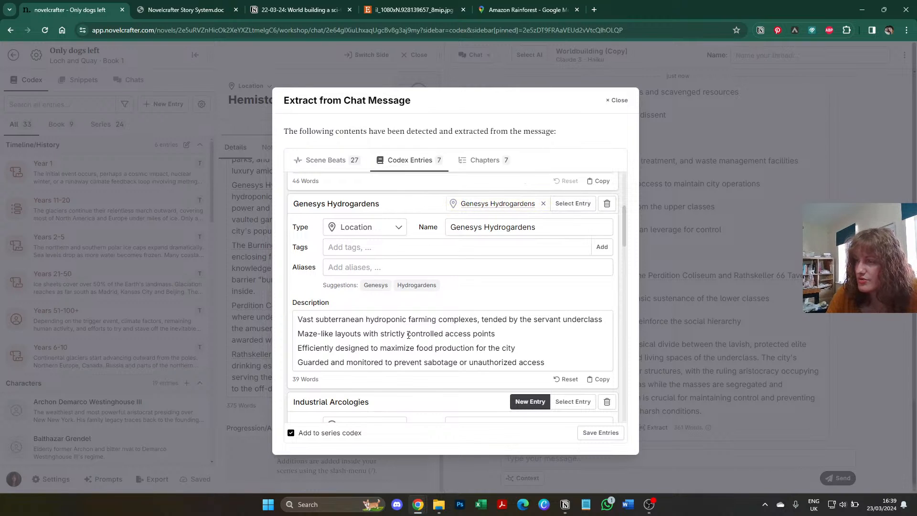
click(352, 233)
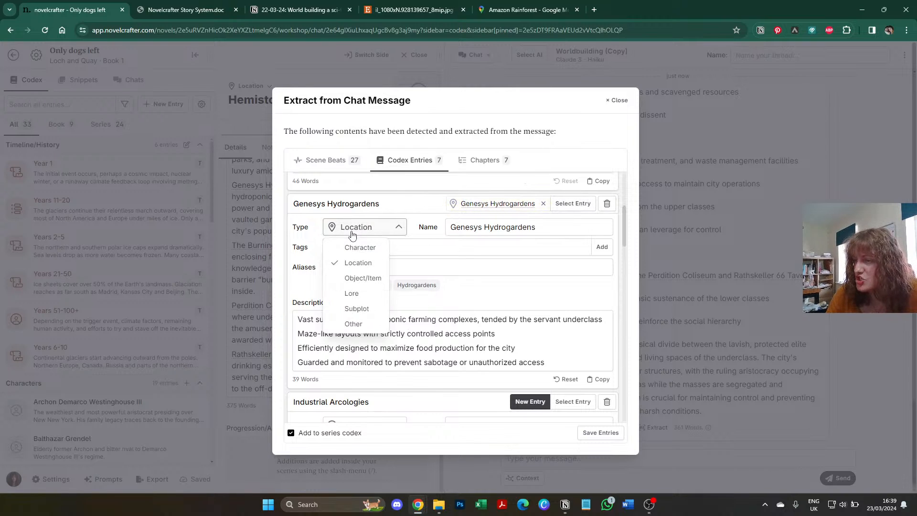
click(352, 233)
Step: Unlink the extracted Genesys Hydrogardens item from the existing Codex entry and rename it Genesys District as a new entry
click(543, 204)
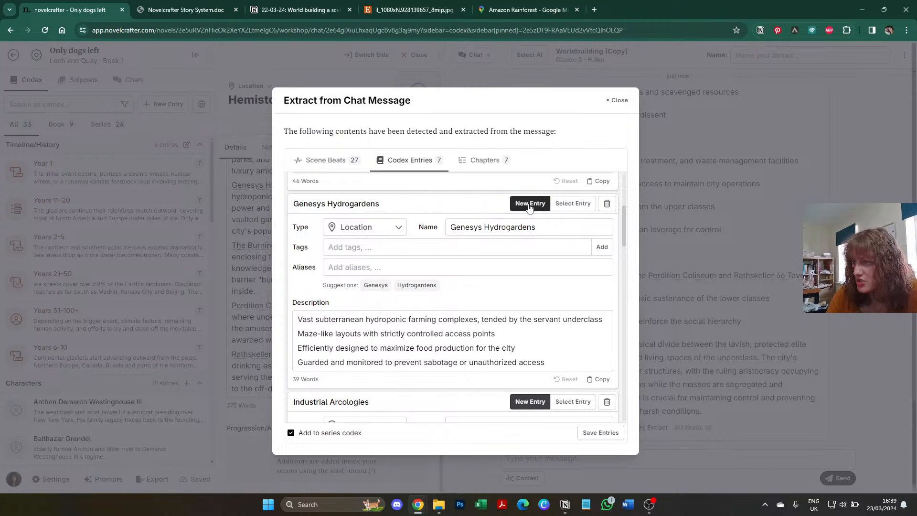
click(485, 226)
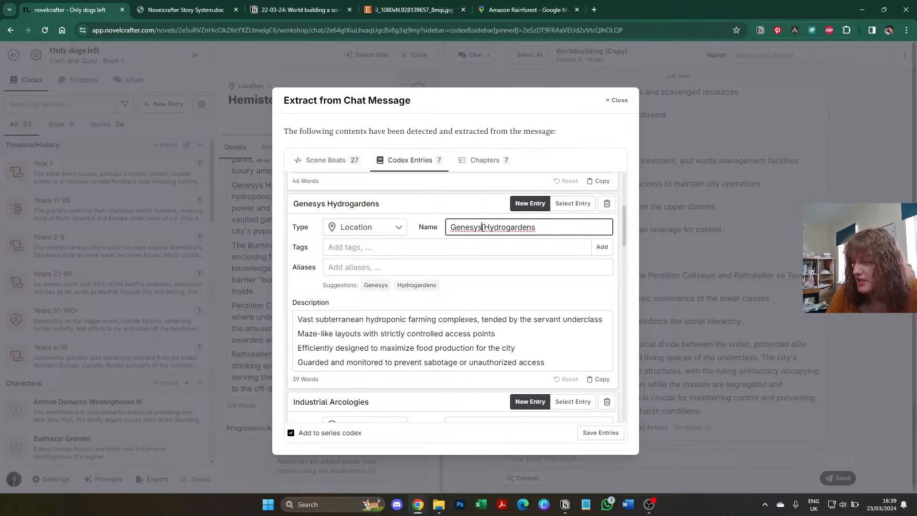
drag(485, 226, 558, 224)
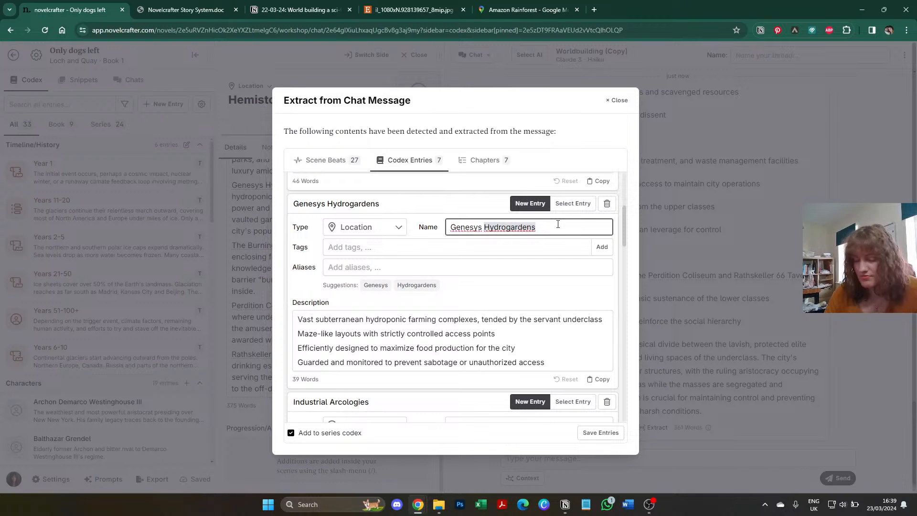
text(District)
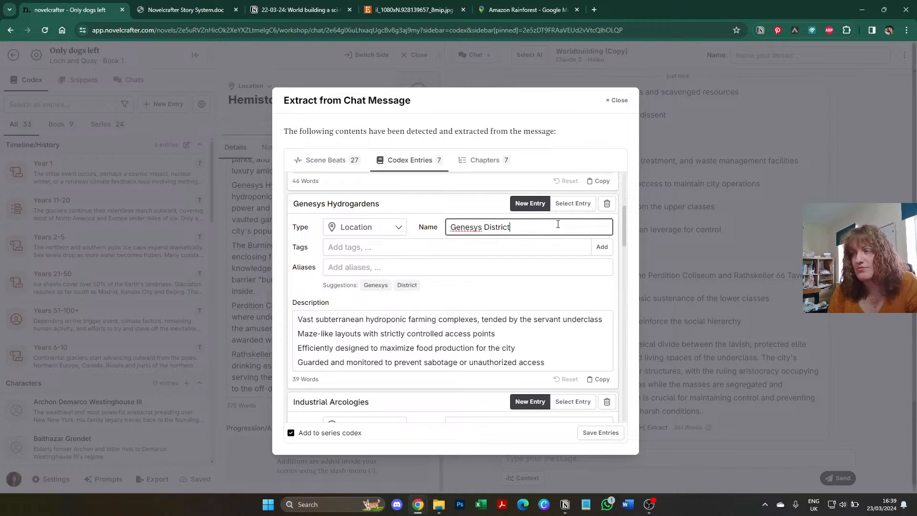
Step: Set the type of the extracted Industrial Arcologies and Servant Habitats entries to Location
scroll(447, 310, down, 3)
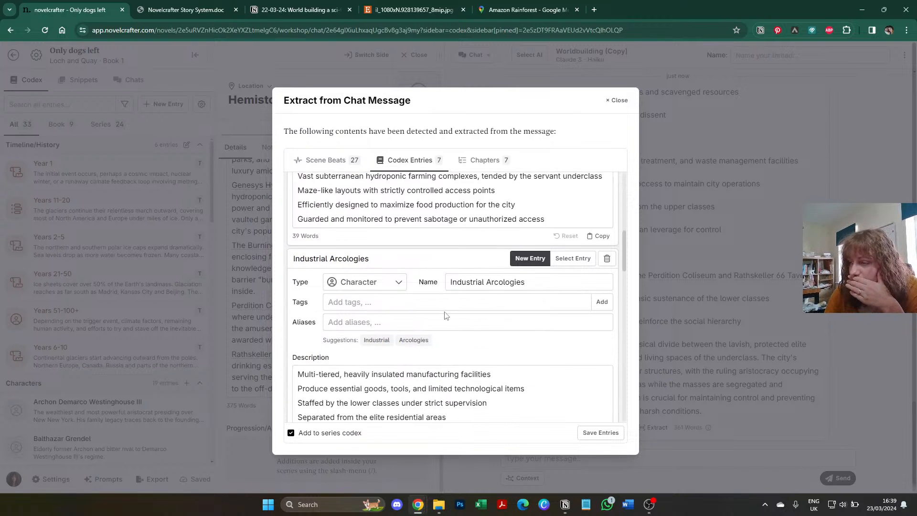
scroll(445, 315, down, 1)
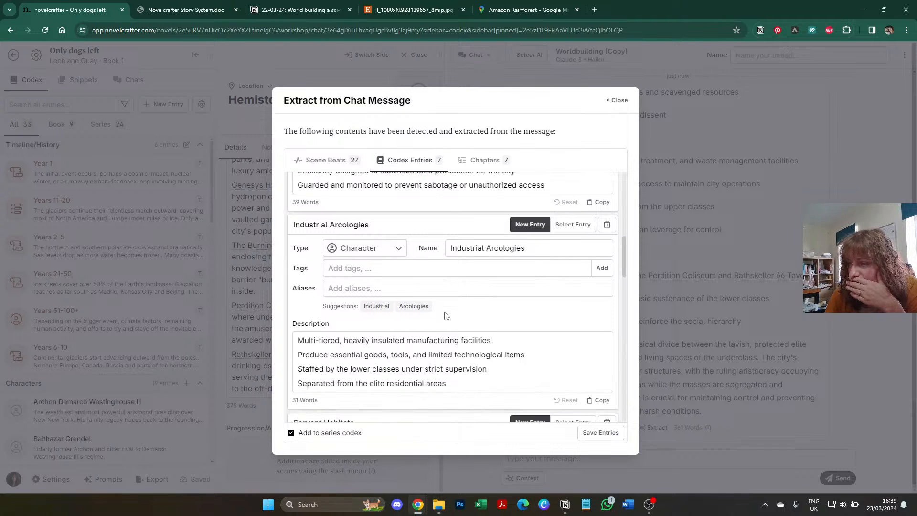
click(359, 234)
click(361, 270)
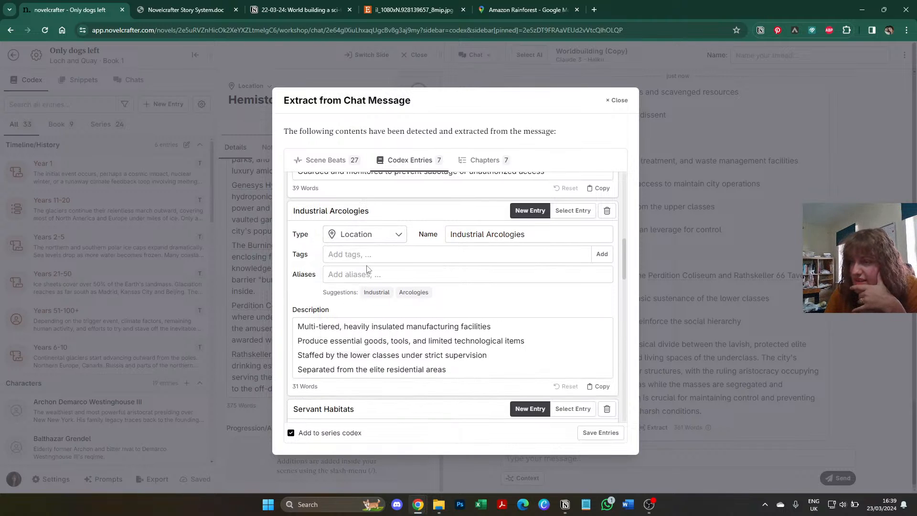
scroll(377, 270, down, 4)
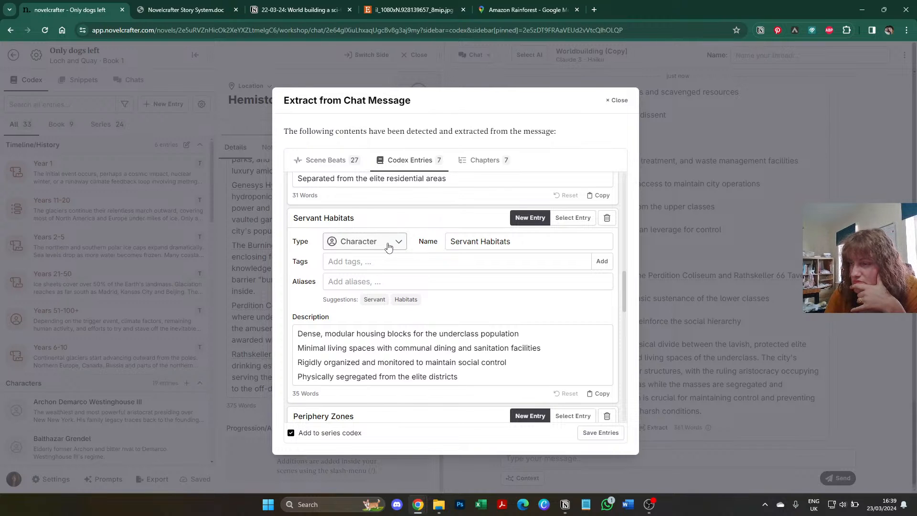
click(388, 246)
click(378, 277)
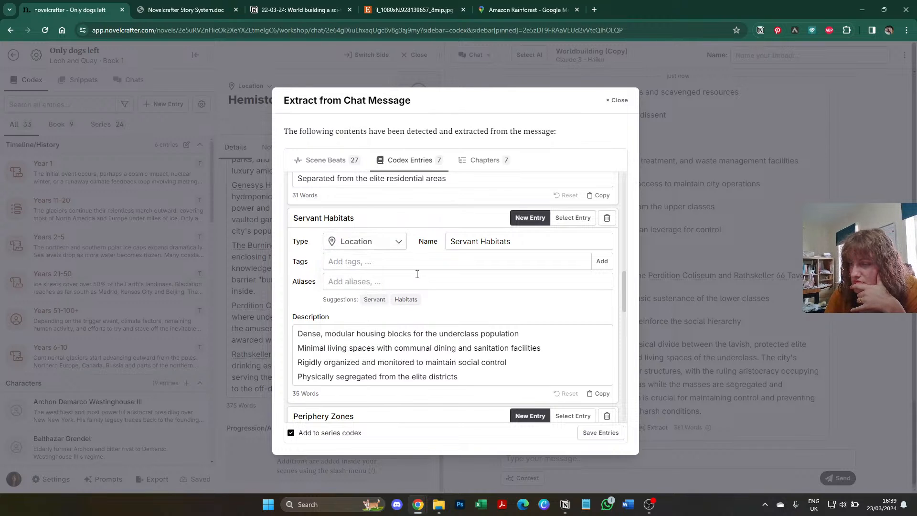
Step: Recheck the Industrial Arcologies entry and set the extracted Periphery Zones entry's type to Location
scroll(417, 275, up, 3)
scroll(417, 274, up, 2)
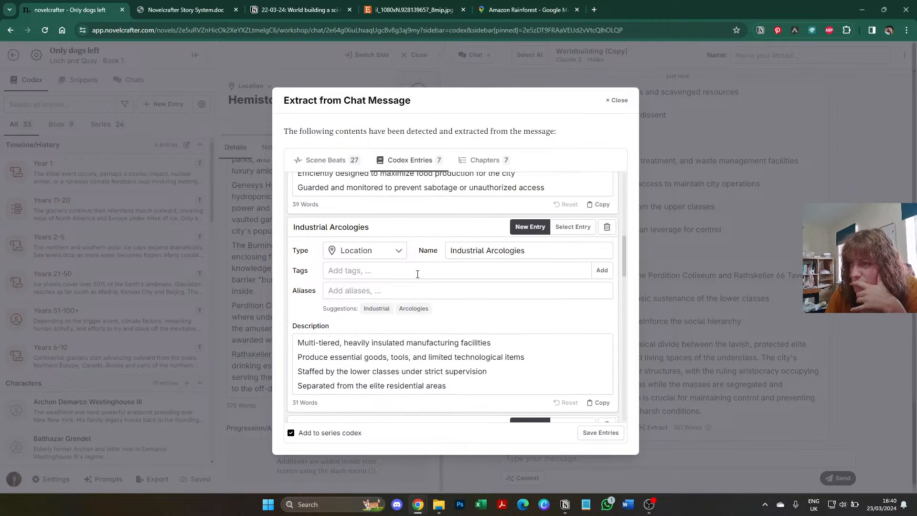
scroll(417, 277, down, 1)
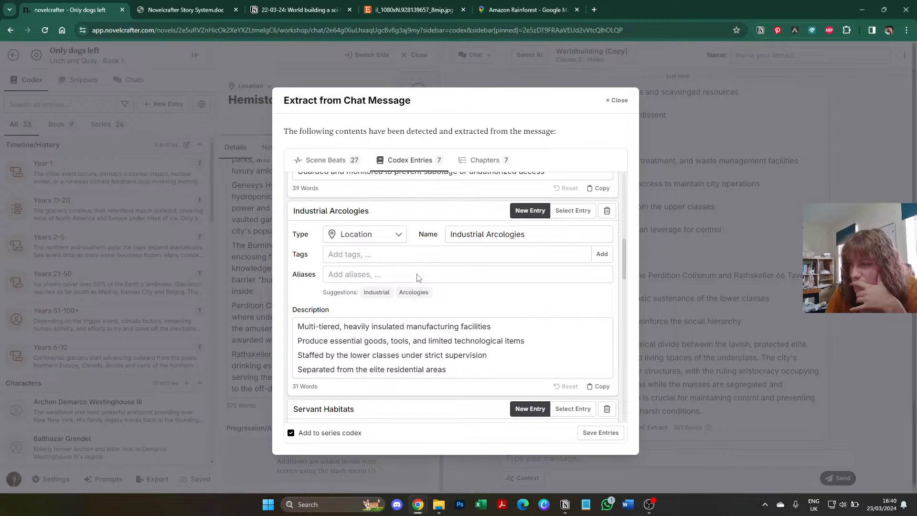
scroll(417, 278, down, 7)
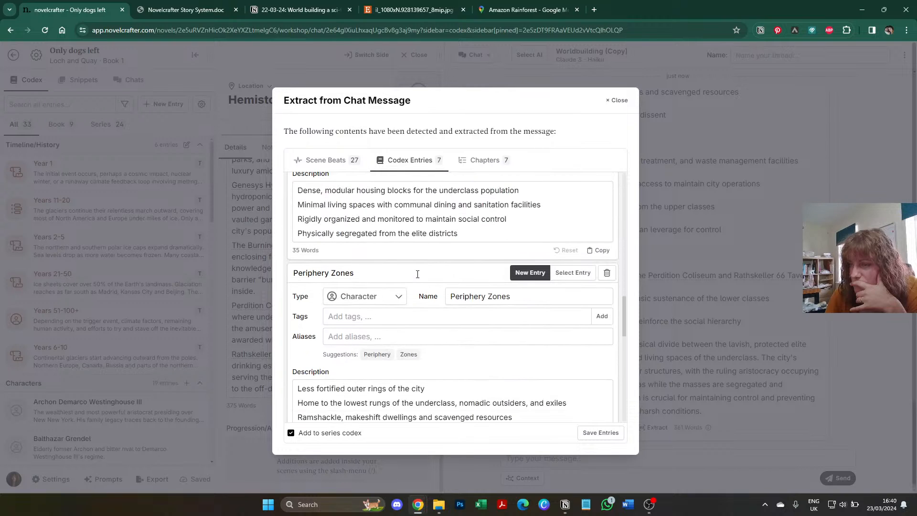
click(363, 297)
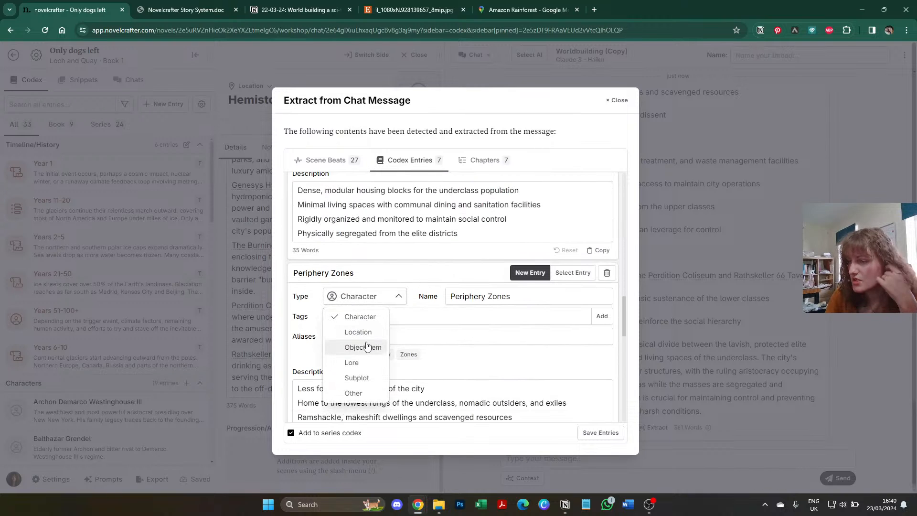
click(366, 337)
Step: Set the extracted Infrastructure Hubs entry's type to Location
scroll(366, 336, down, 3)
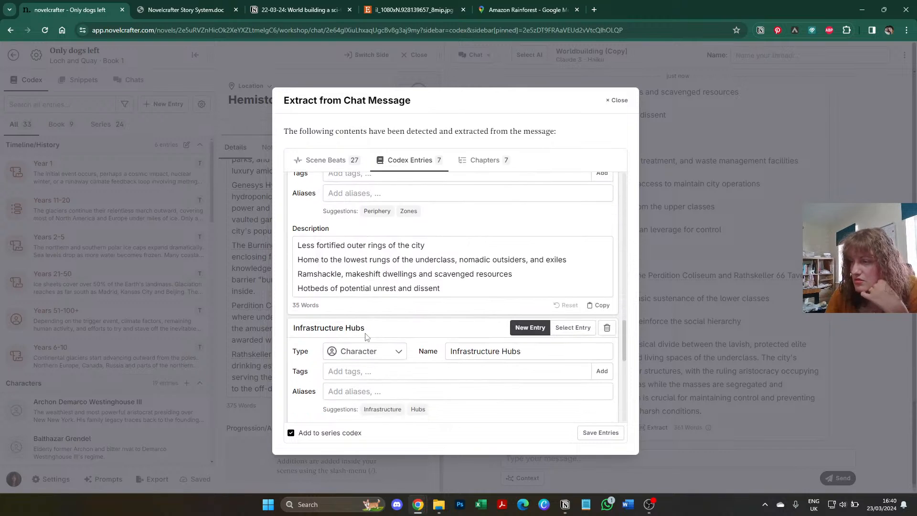
scroll(366, 337, down, 1)
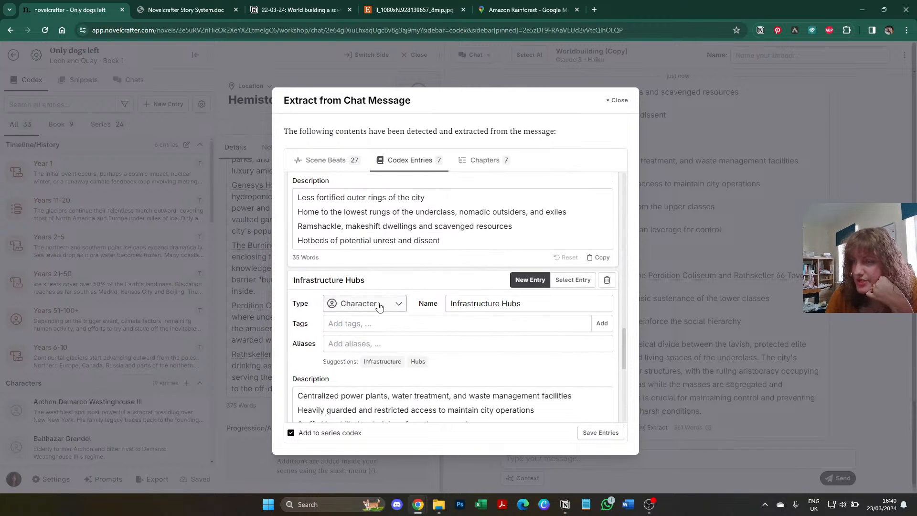
scroll(380, 306, down, 1)
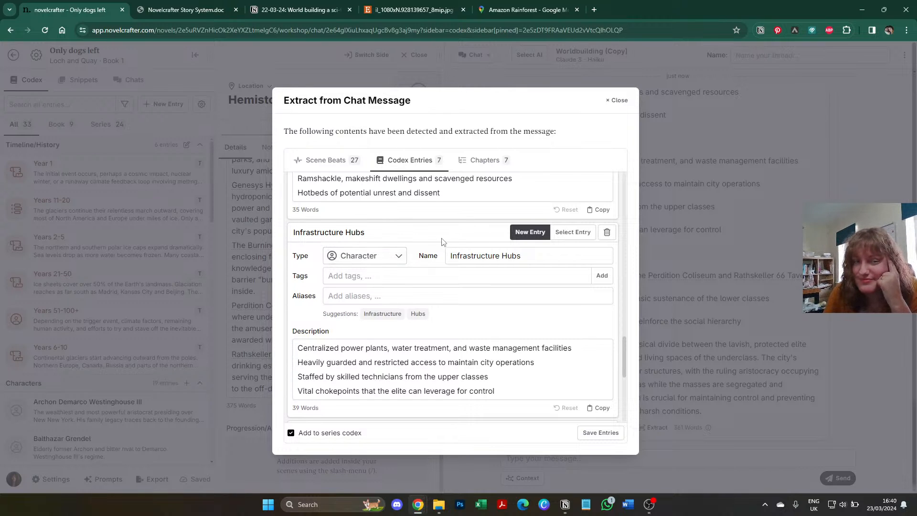
click(380, 258)
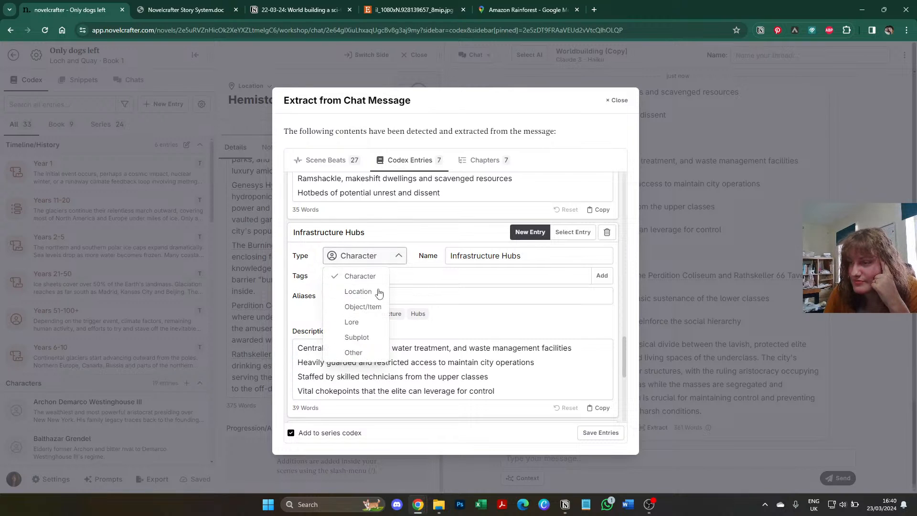
click(371, 293)
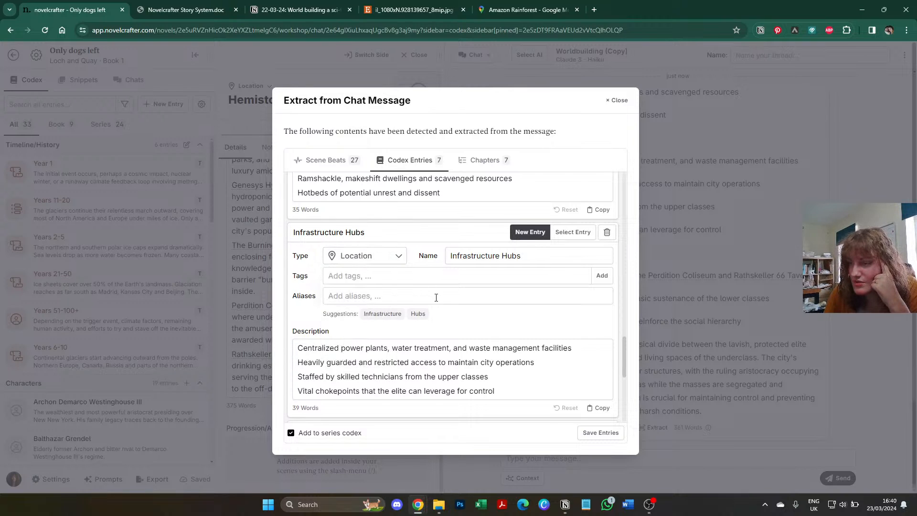
Step: Set the extracted Public Amenities entry's type to Location
scroll(436, 297, down, 1)
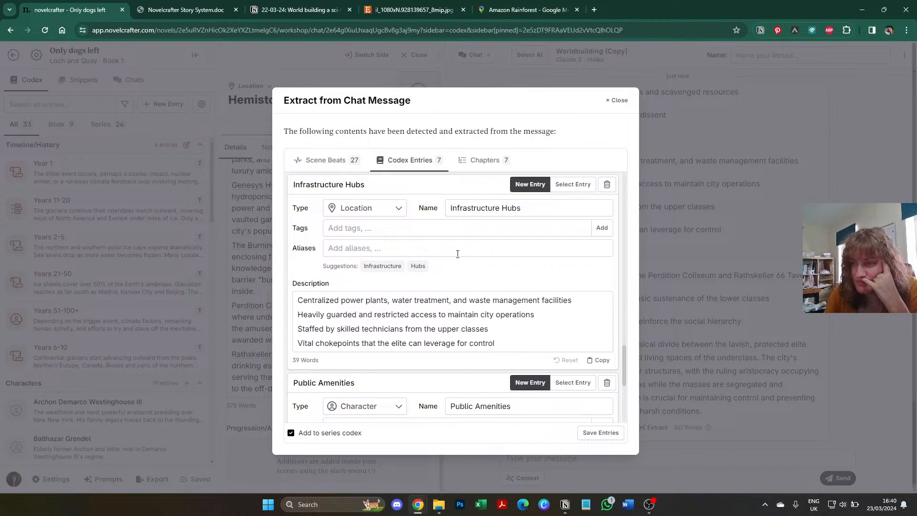
scroll(458, 254, down, 3)
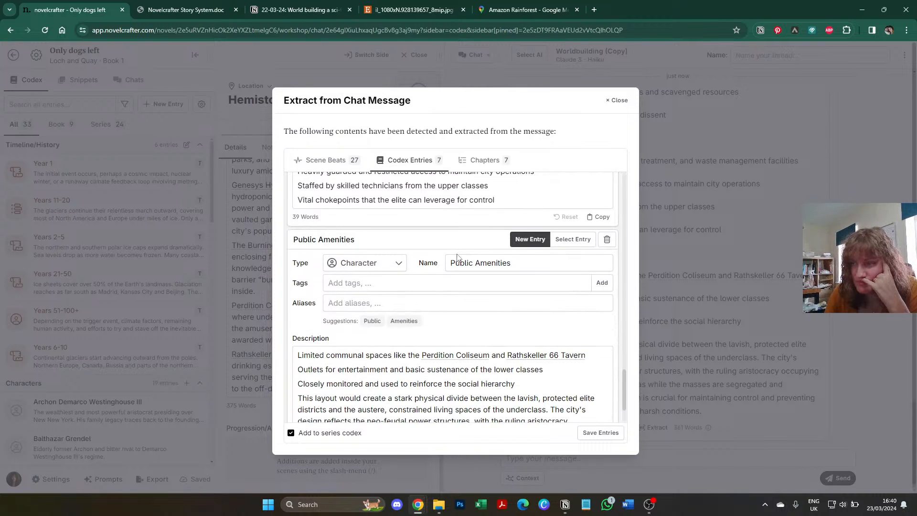
click(379, 265)
click(364, 303)
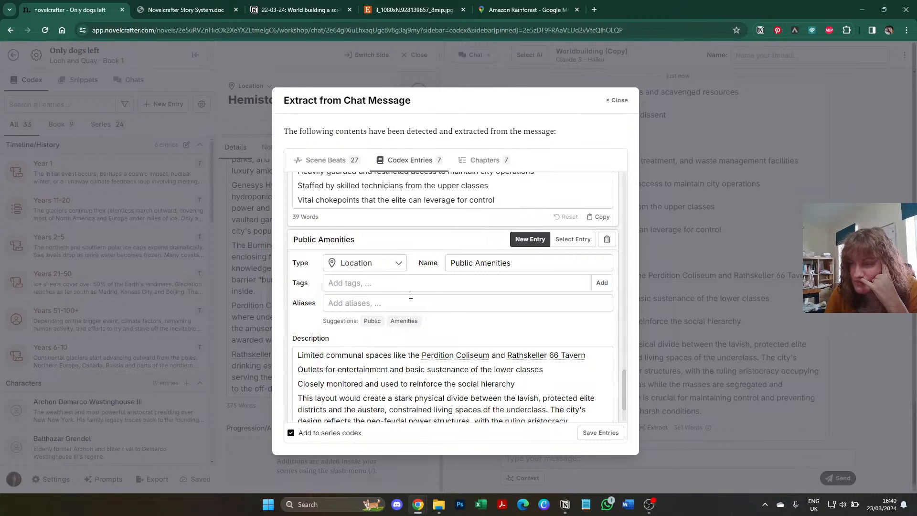
Step: Review the remaining codex entries extracted from the chat message and save them all to the series codex
scroll(410, 294, down, 1)
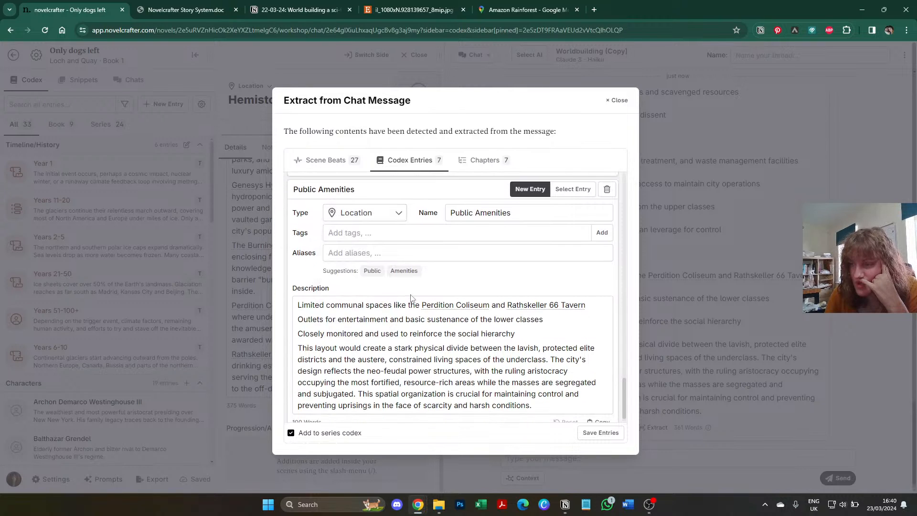
scroll(411, 297, down, 1)
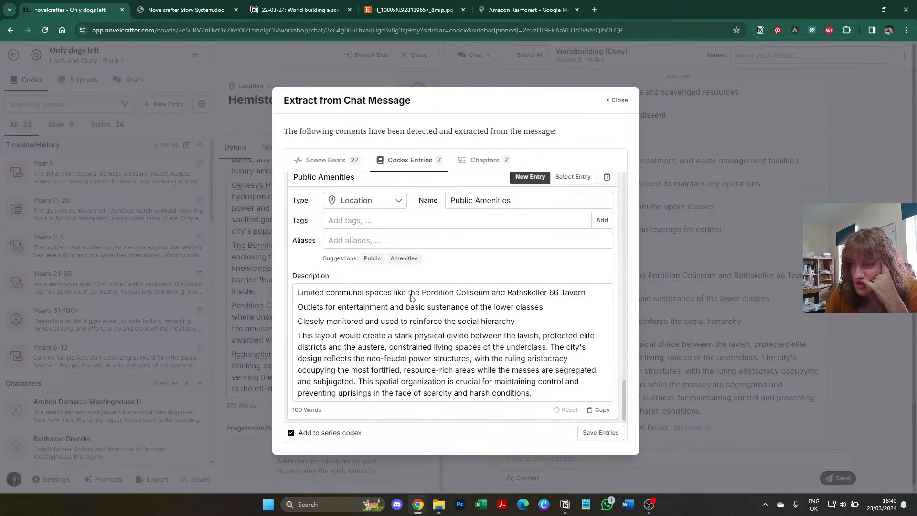
click(601, 433)
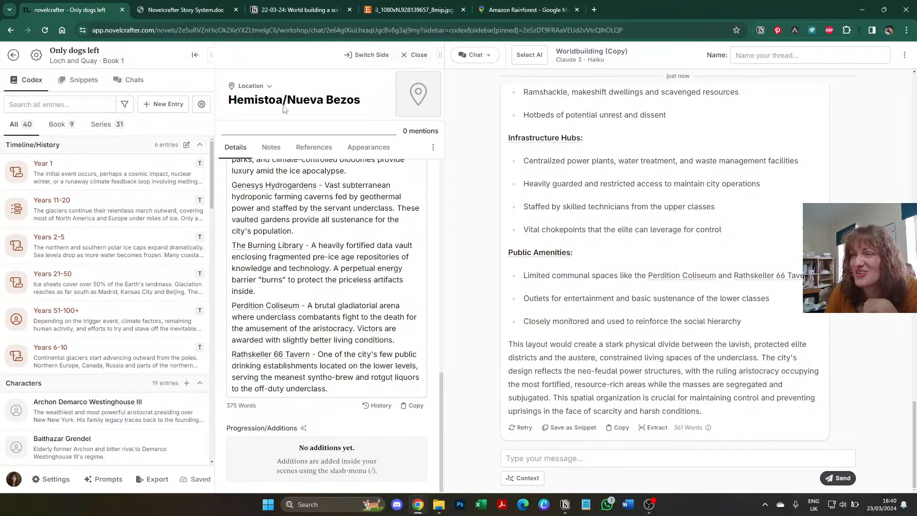
Step: Look through the codex down to the Locations entries and open the custom categories configuration
scroll(151, 281, down, 15)
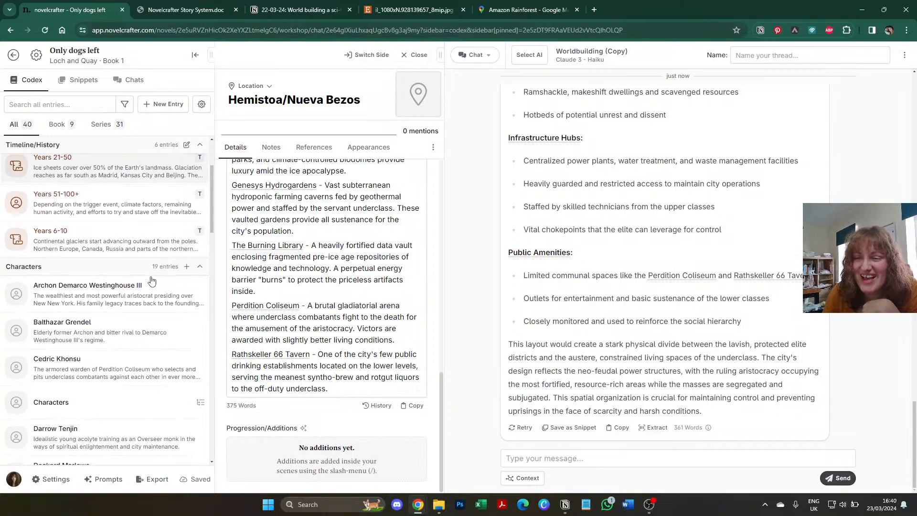
scroll(151, 280, down, 6)
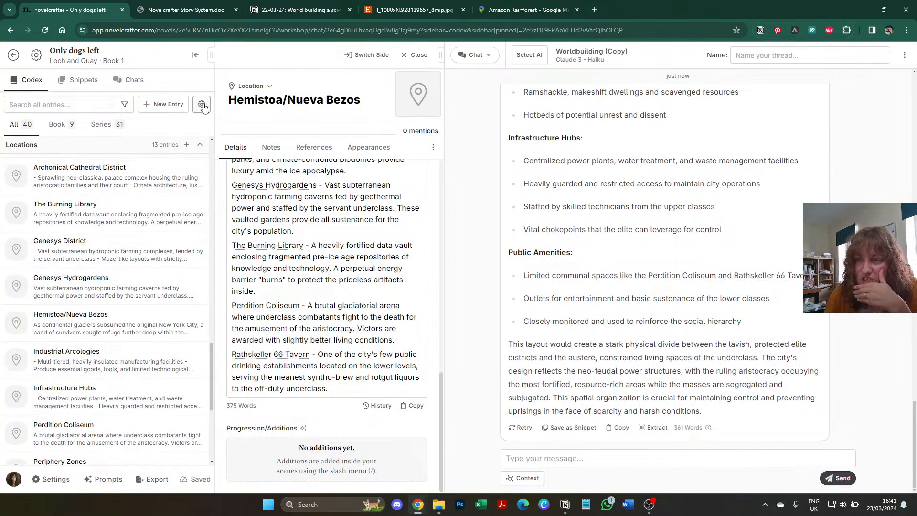
scroll(133, 248, up, 1)
scroll(133, 248, down, 1)
scroll(132, 248, up, 1)
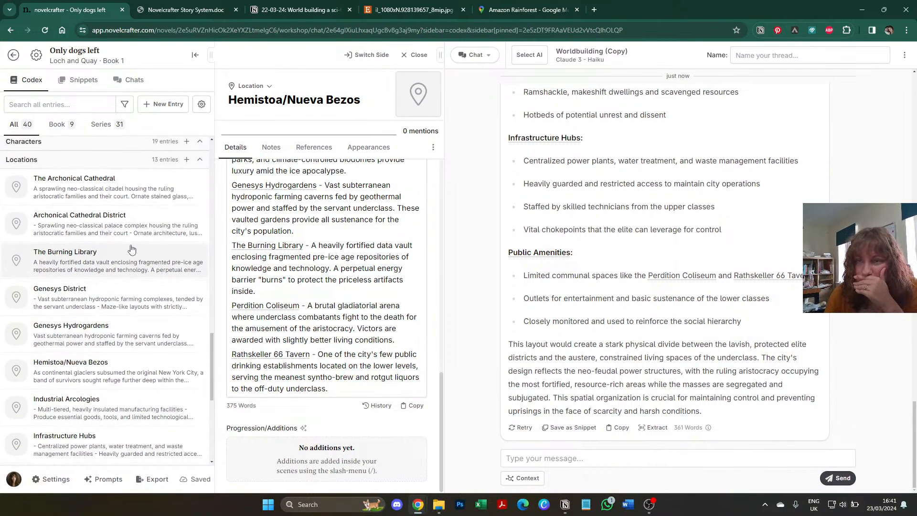
click(202, 104)
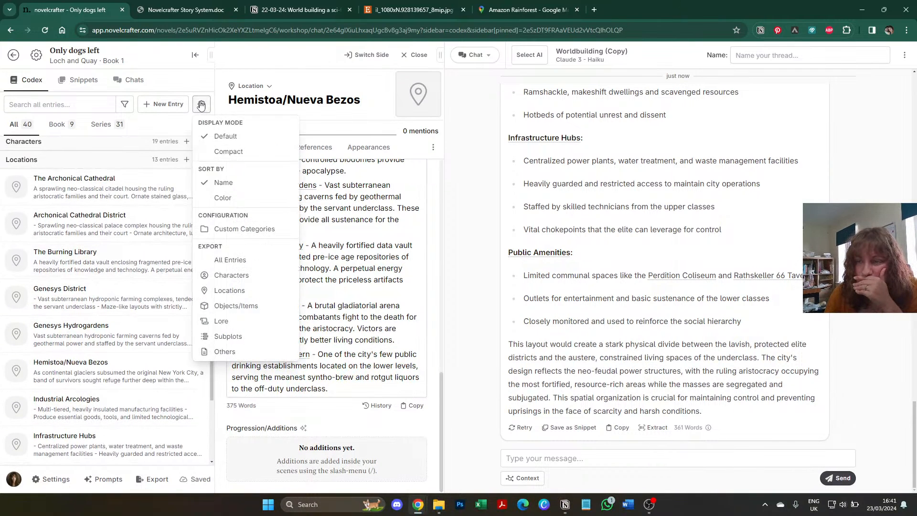
click(251, 231)
click(325, 128)
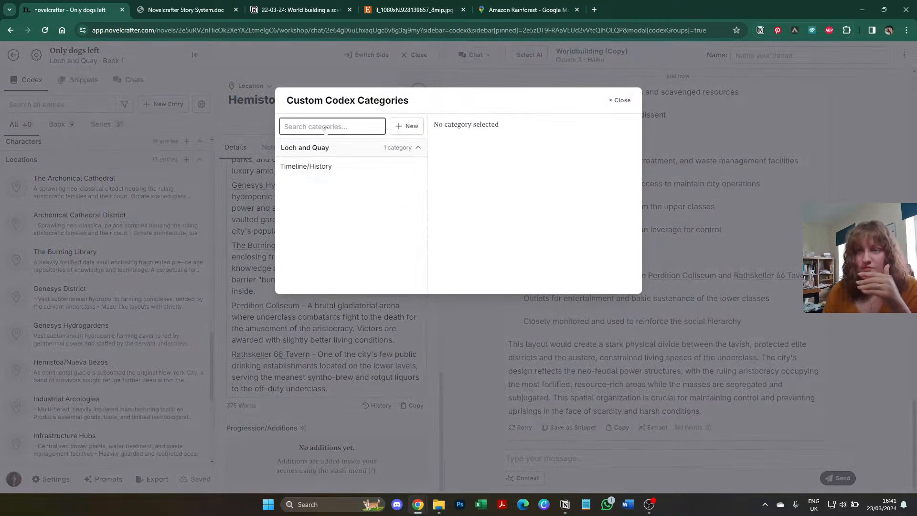
text(Arc)
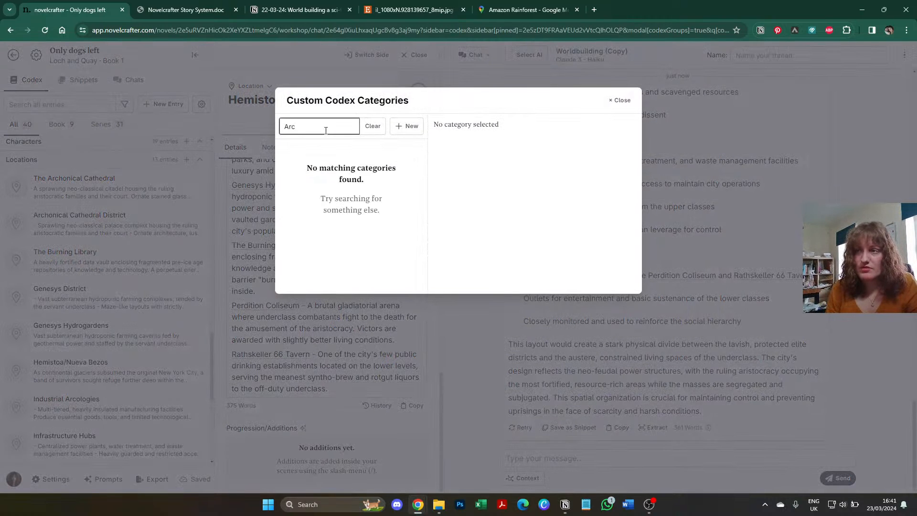
text(honi)
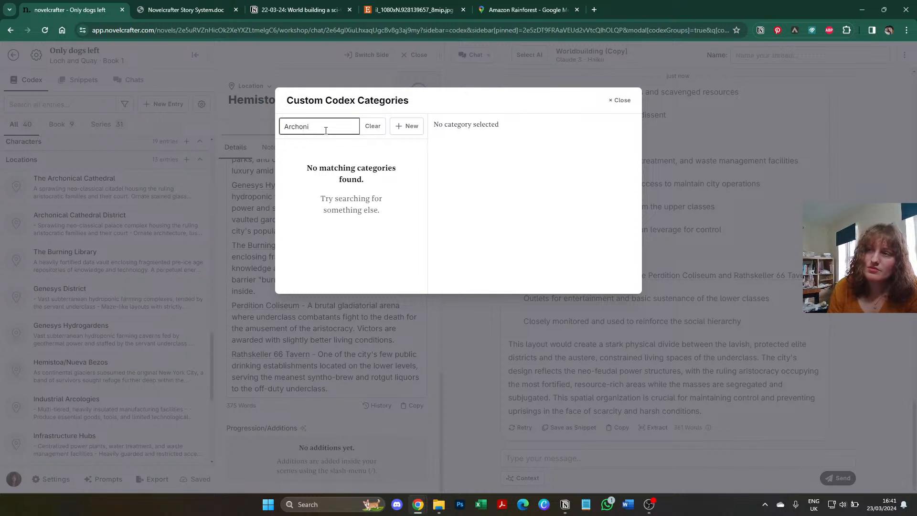
text(cal Cat)
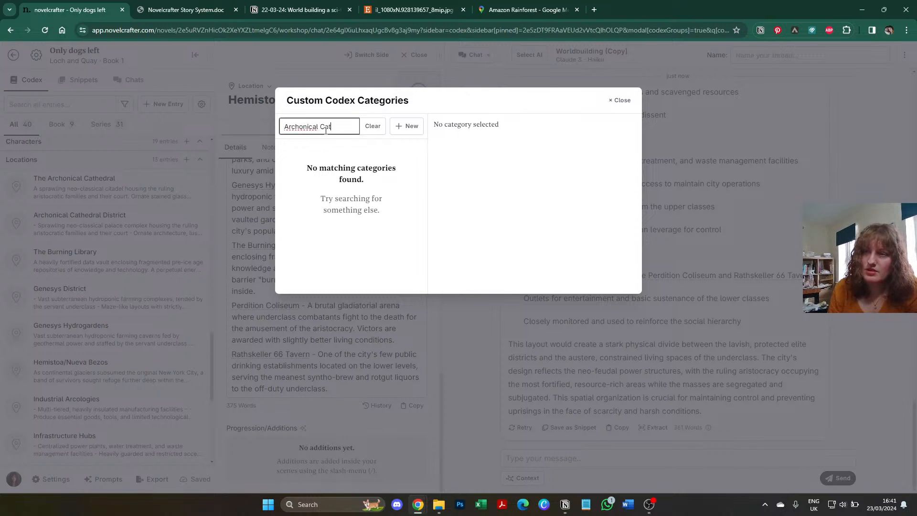
text(hedral Distr)
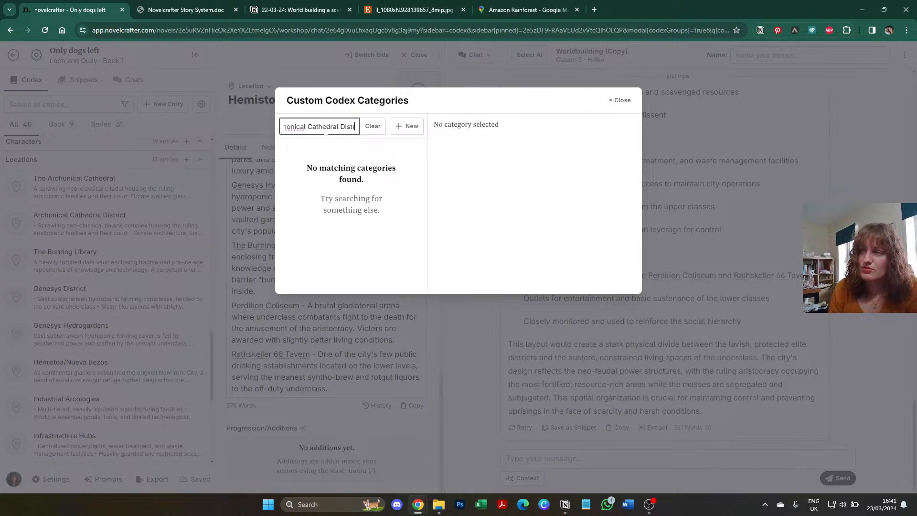
text(ict)
click(373, 126)
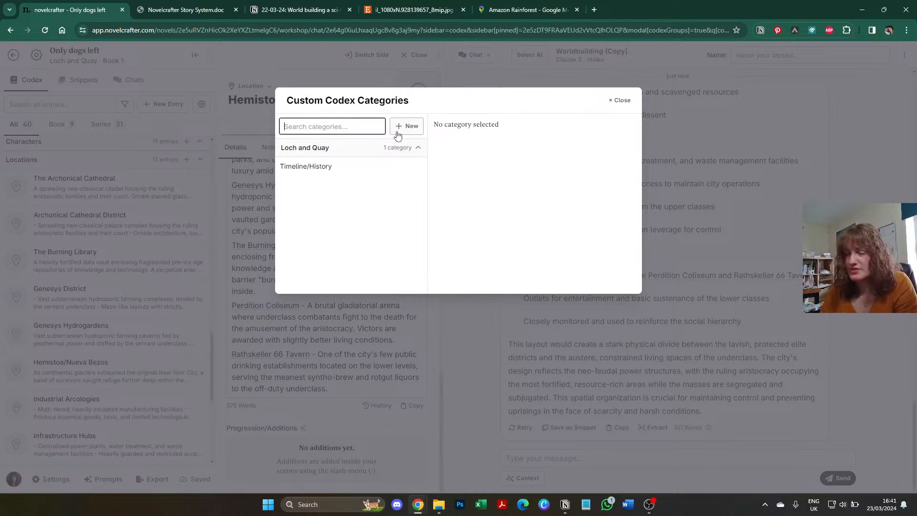
Step: Create a custom codex category named "Arconical Cathedral District" and give it the orange color
click(397, 130)
click(445, 147)
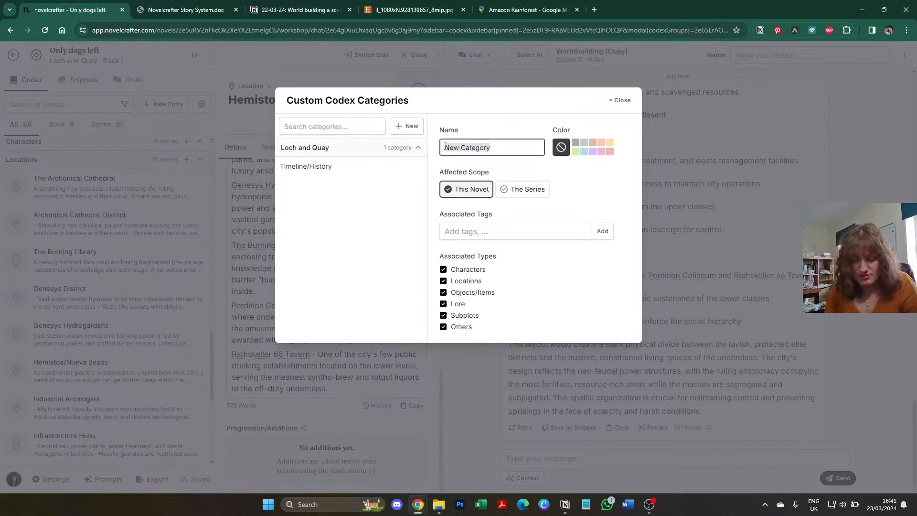
text(Arconi)
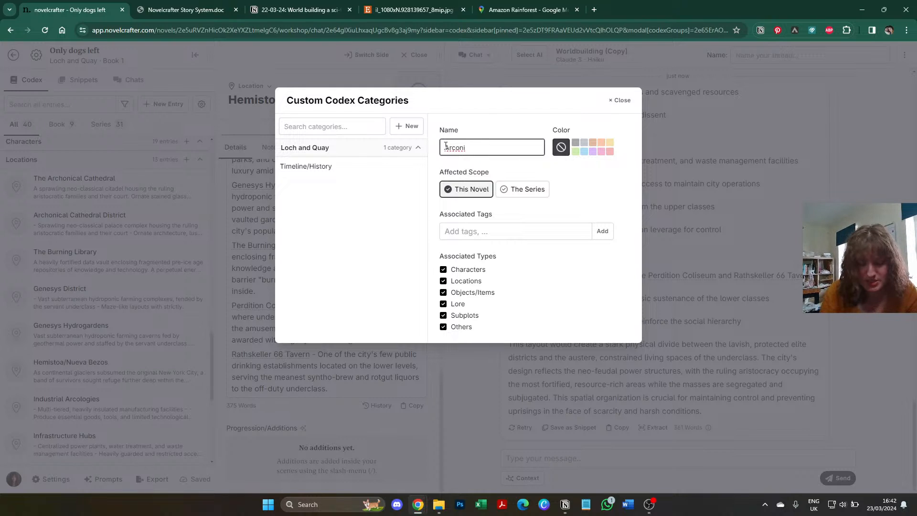
text(cal)
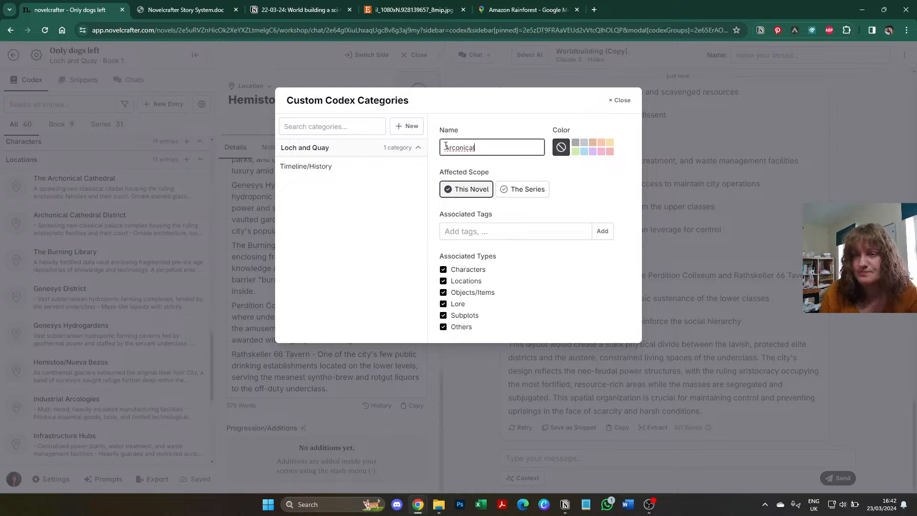
text( Cathedra)
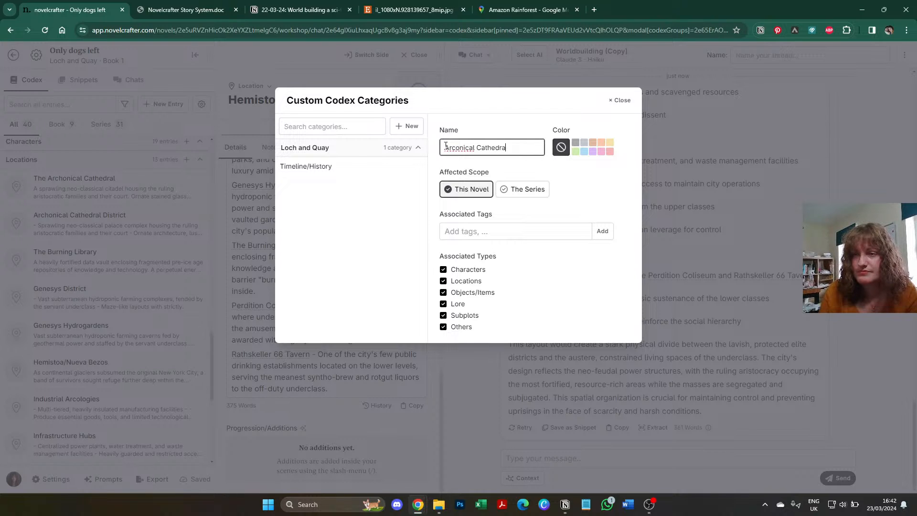
text(l District)
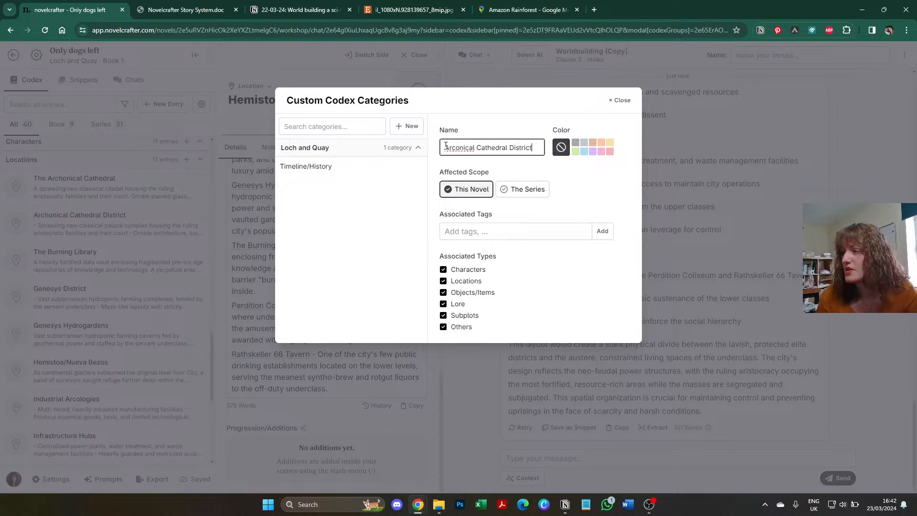
click(602, 142)
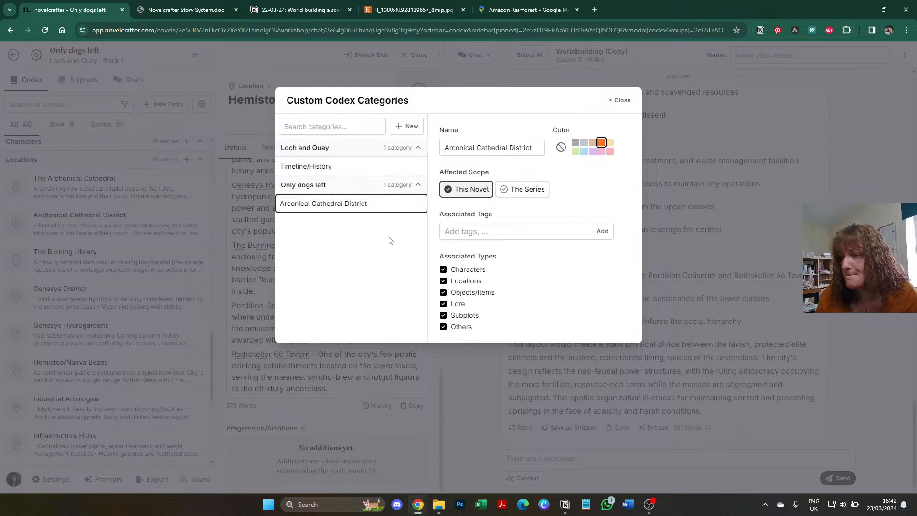
Step: Enter AC as the associated tag for the Arconical Cathedral District category
click(473, 232)
text(AC)
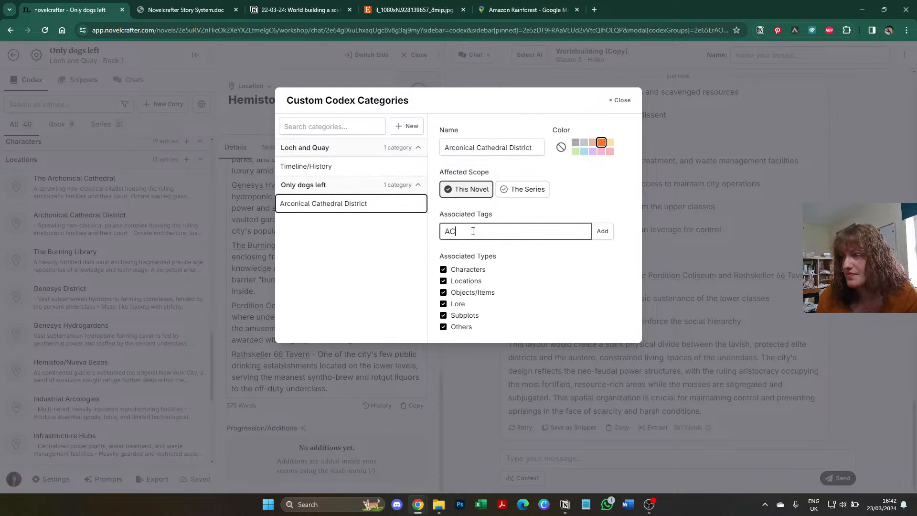
click(603, 236)
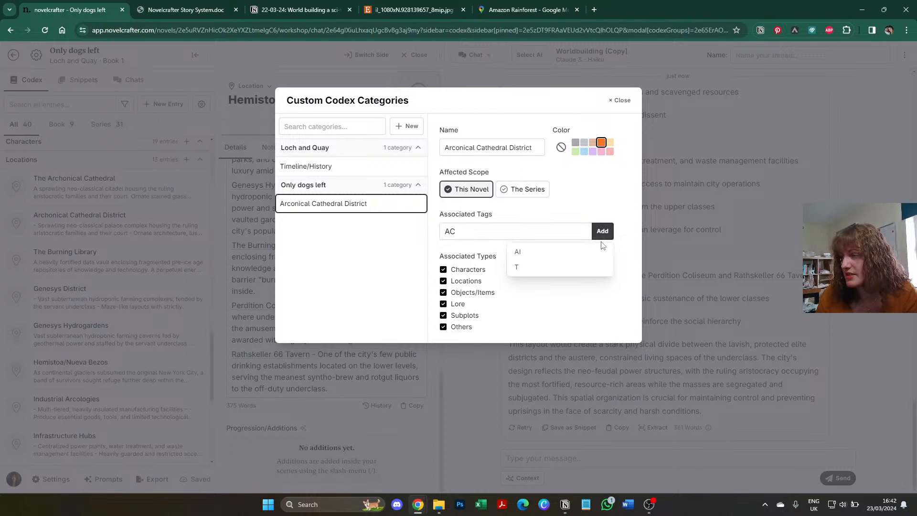
click(592, 195)
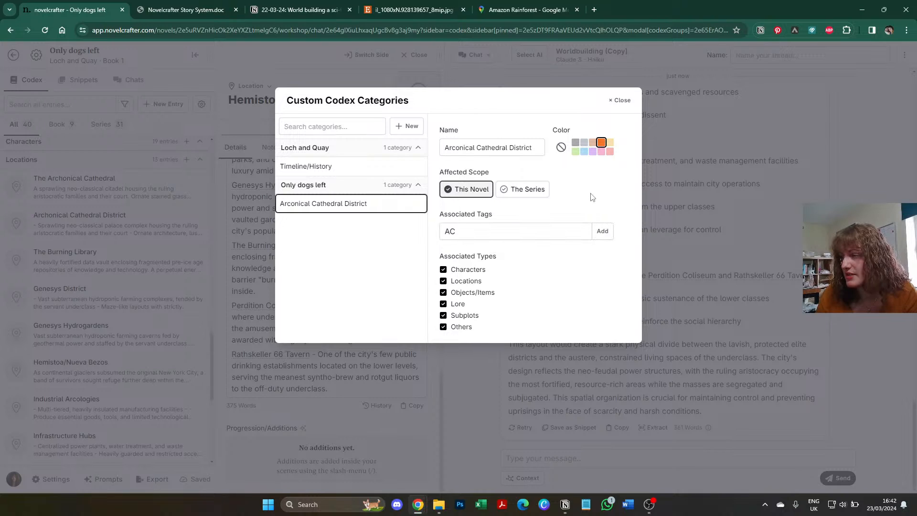
Step: Create a custom category named "Genesys Distrcit", enter GD as its associated tag and color it yellow
click(417, 128)
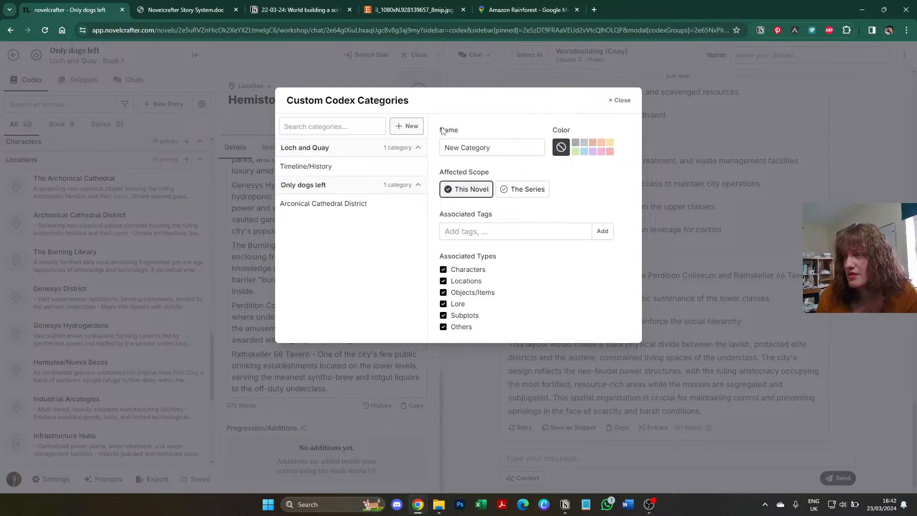
triple_click(473, 149)
text(Gen)
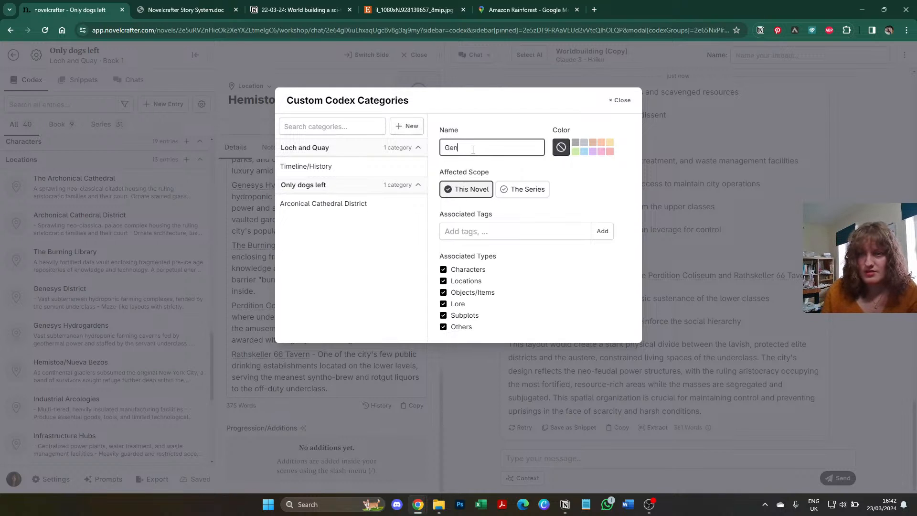
text(esys Distrcit)
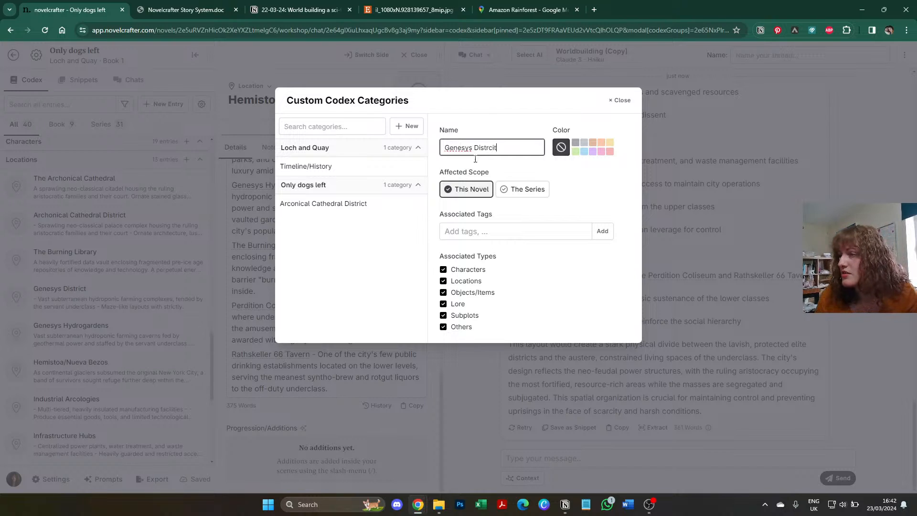
click(474, 232)
text(GD)
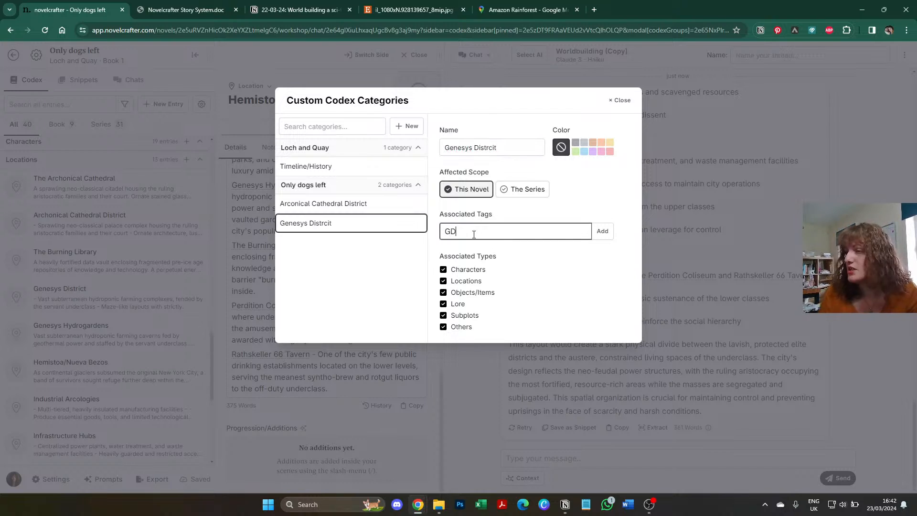
click(610, 142)
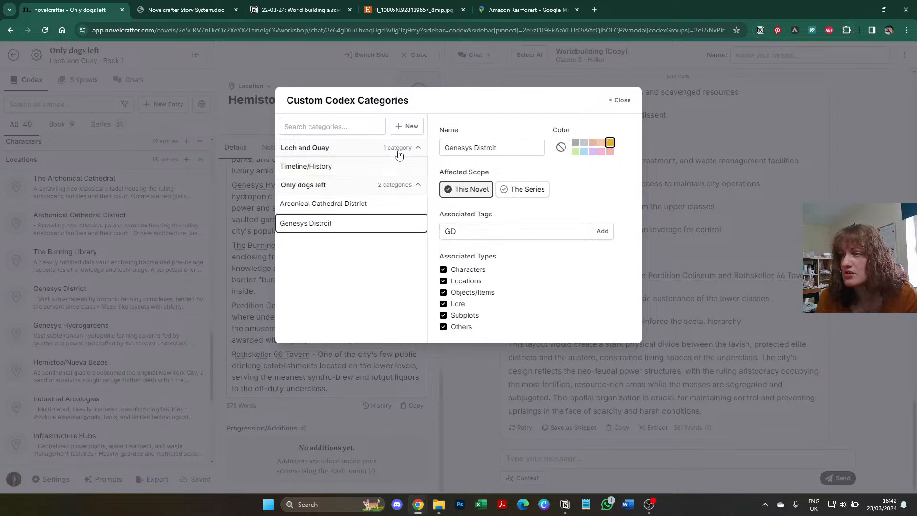
Step: Create a custom category named "Industrial Arcologies", color it green and enter IA as its associated tag
click(410, 127)
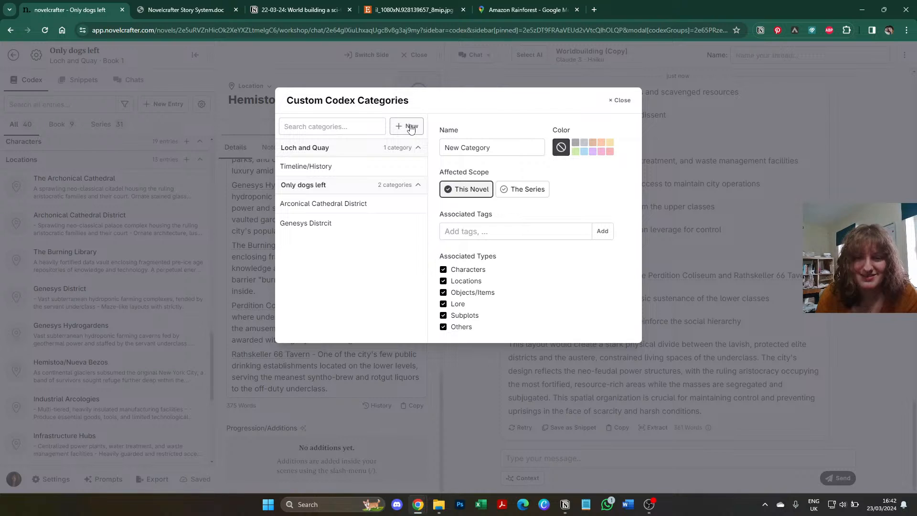
triple_click(480, 143)
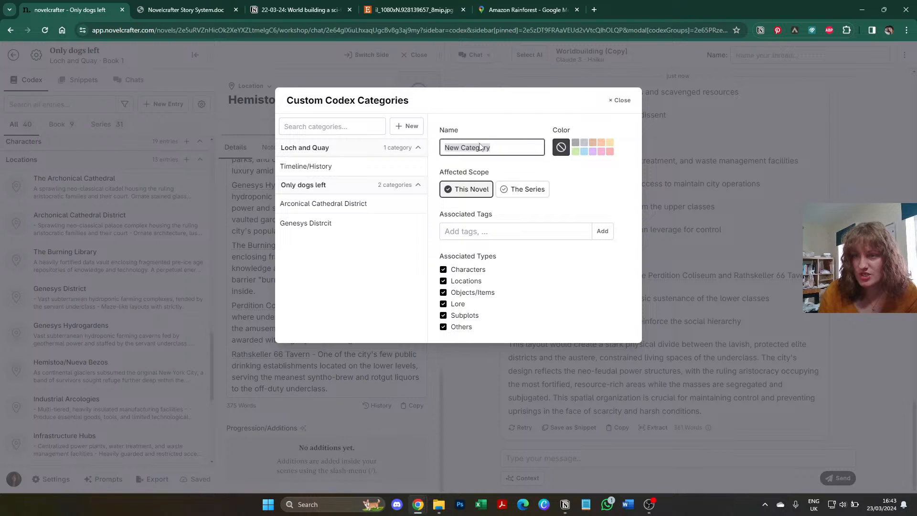
text(In)
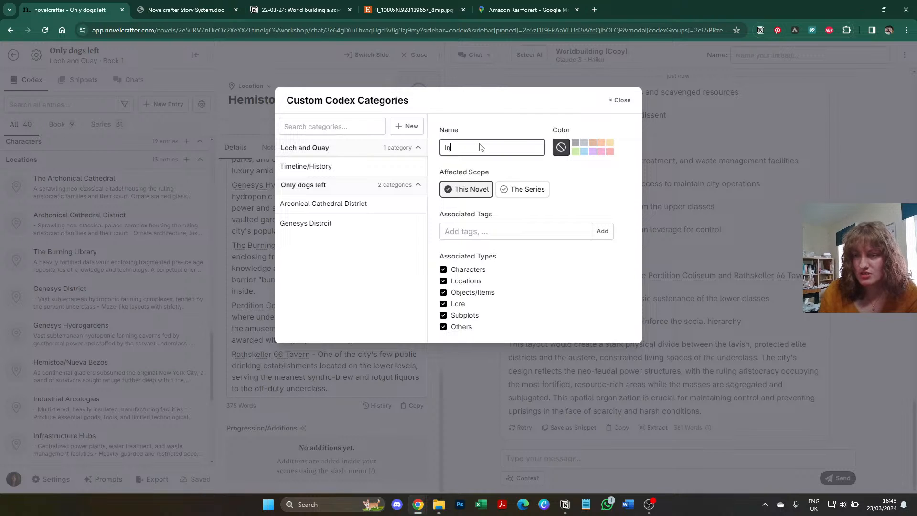
text(dustrial )
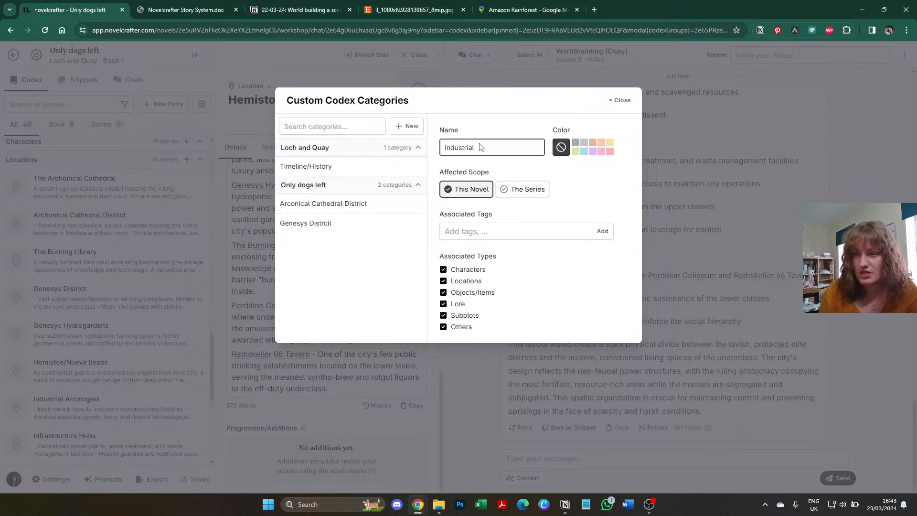
text(Arcologies)
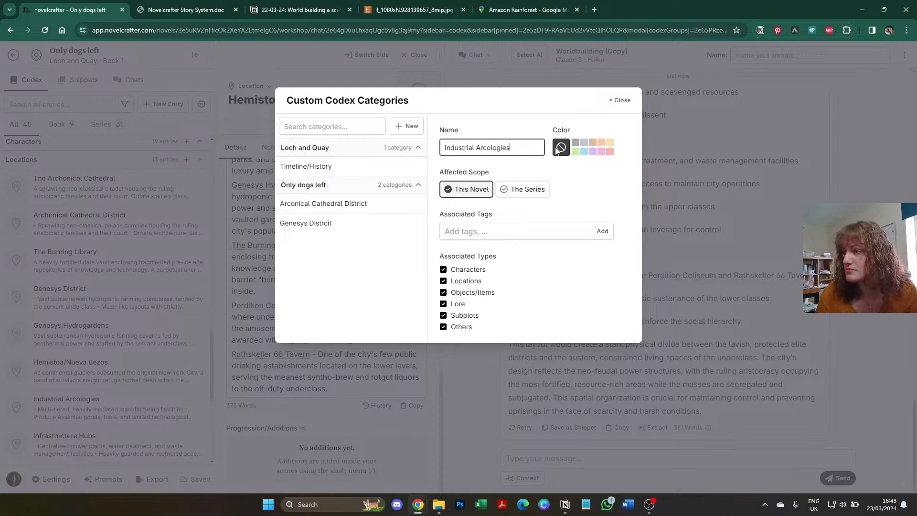
click(575, 152)
click(525, 231)
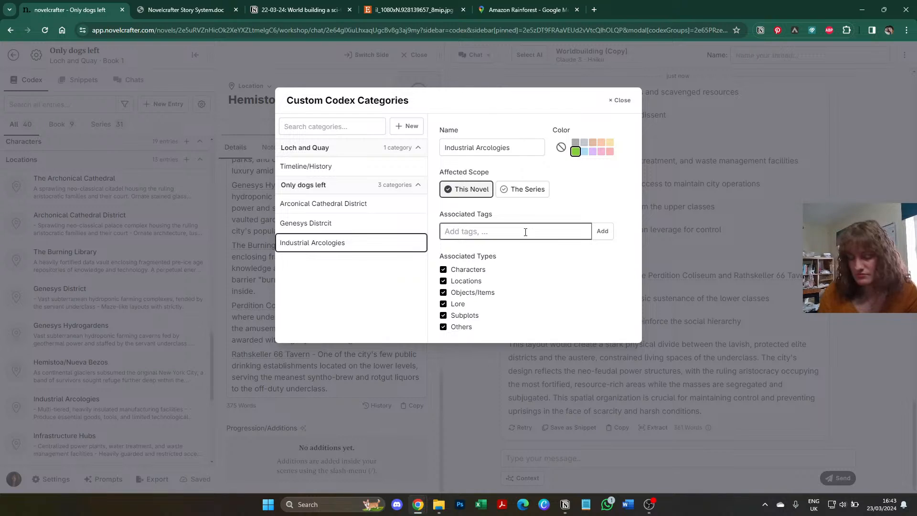
text(IA)
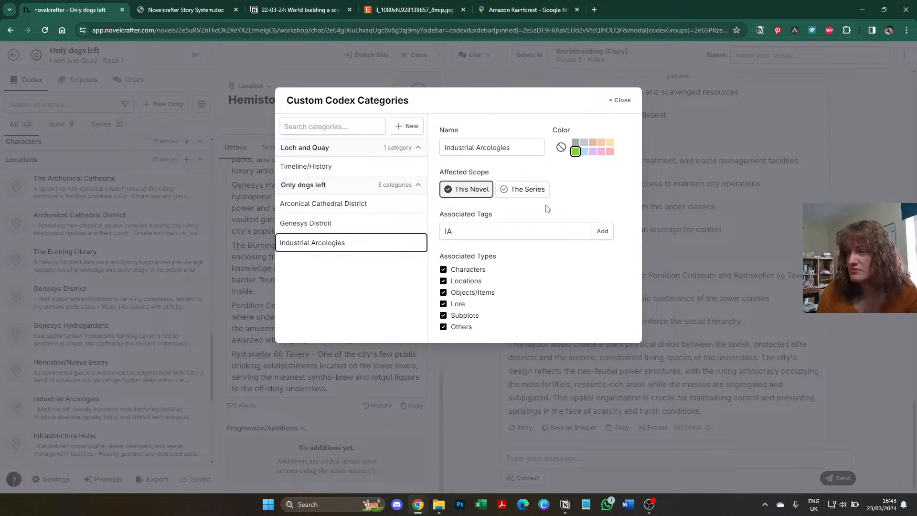
Step: Create a custom category named "Infrastructure Hubs", color it blue and enter IH as its associated tag
click(407, 126)
triple_click(462, 149)
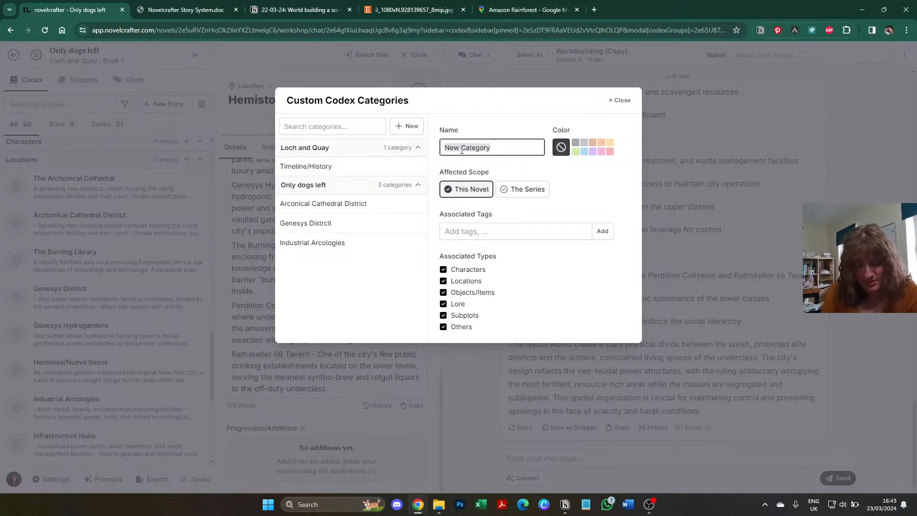
text(Infrastruc)
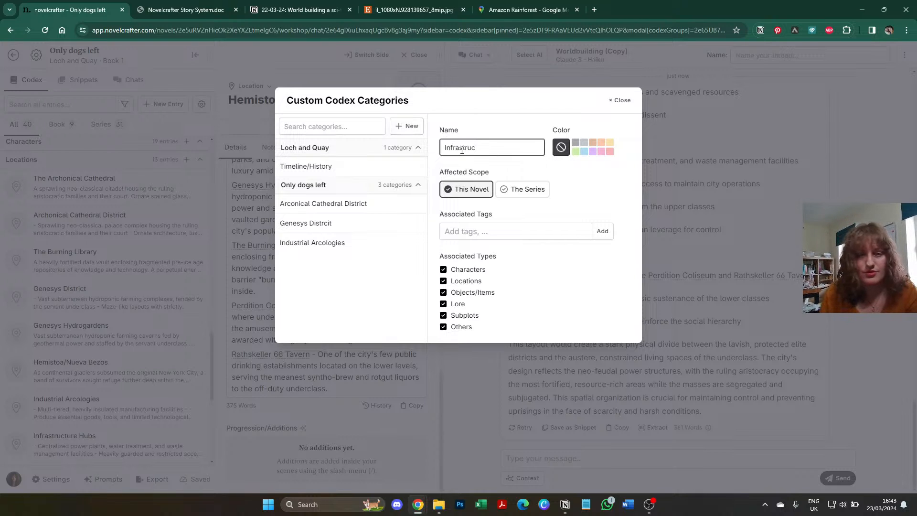
text(ture Hubs)
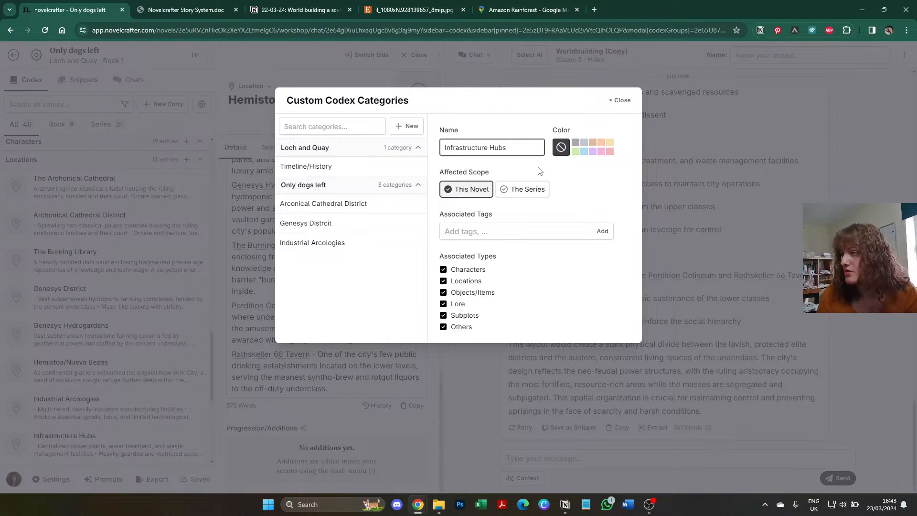
click(584, 151)
click(528, 233)
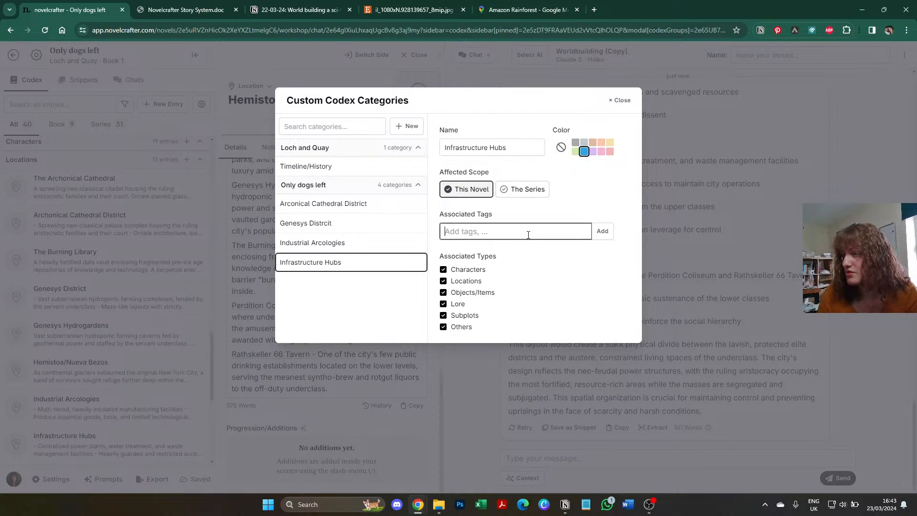
click(612, 230)
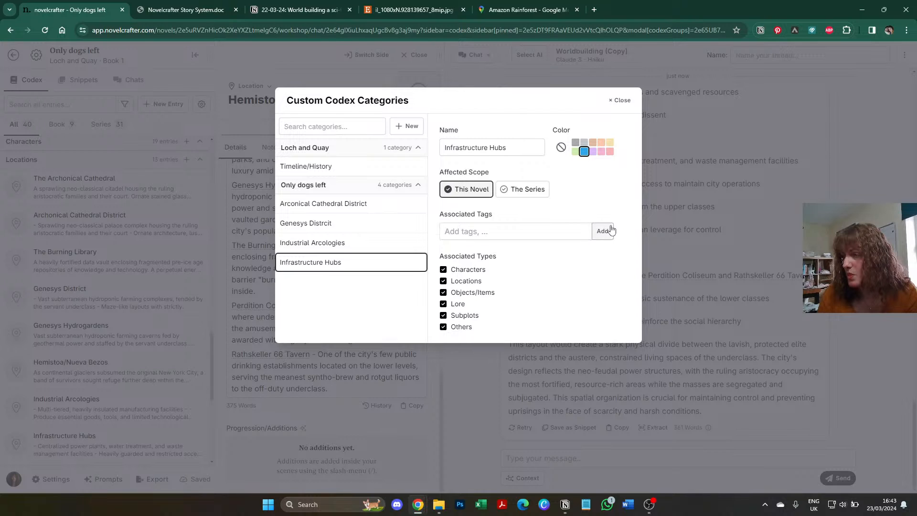
click(537, 238)
text(IH)
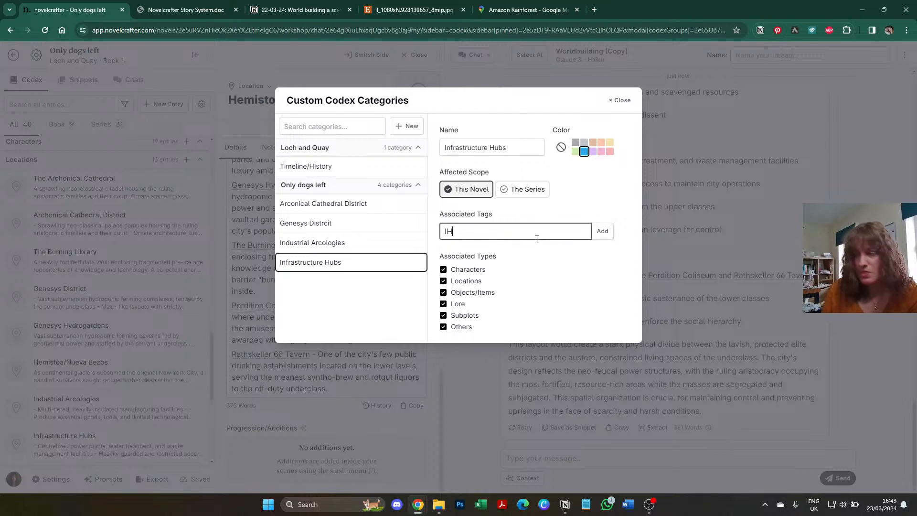
click(620, 99)
Step: Create a custom codex category named "Periphery Zones", color it purple and enter PZ as its associated tag
scroll(170, 339, down, 2)
scroll(169, 339, down, 3)
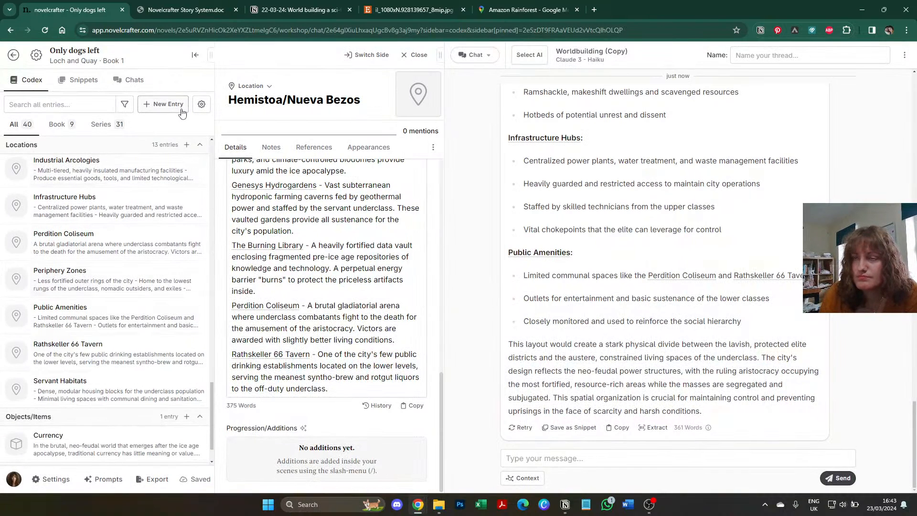
click(202, 104)
click(260, 230)
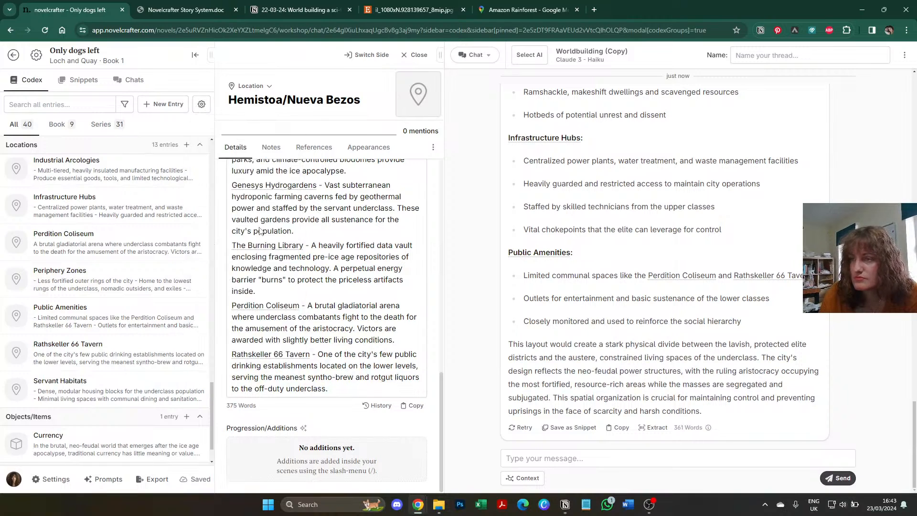
click(409, 127)
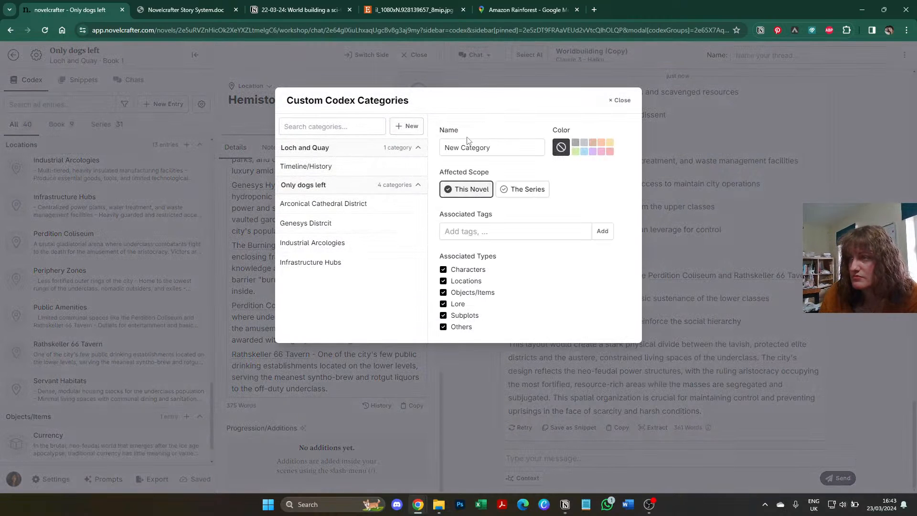
triple_click(467, 146)
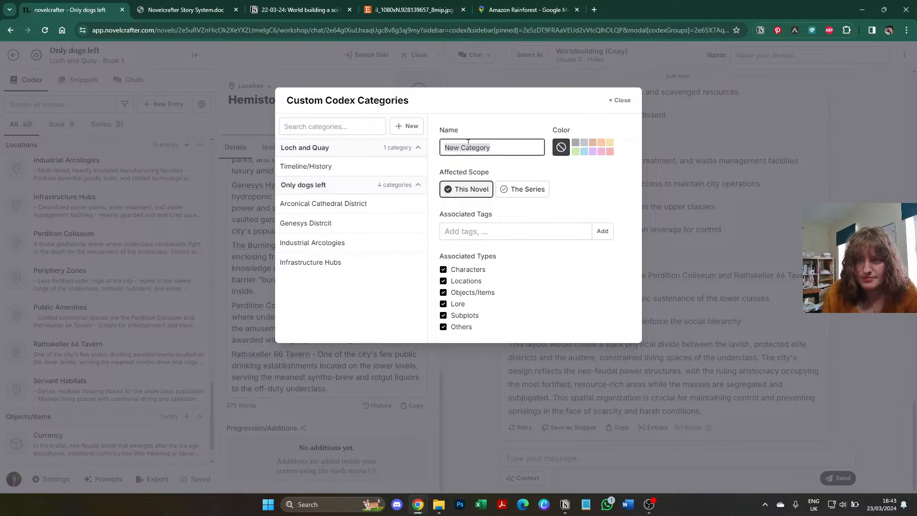
text(Per)
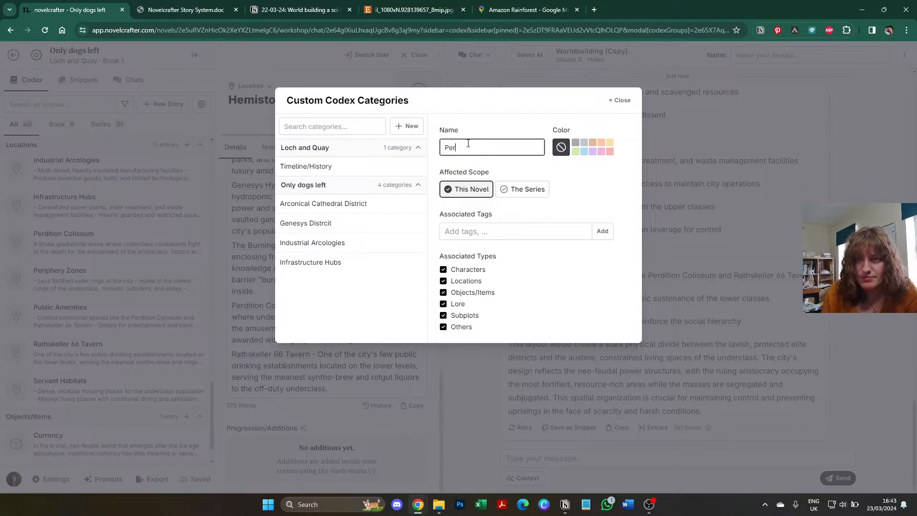
text(iphery )
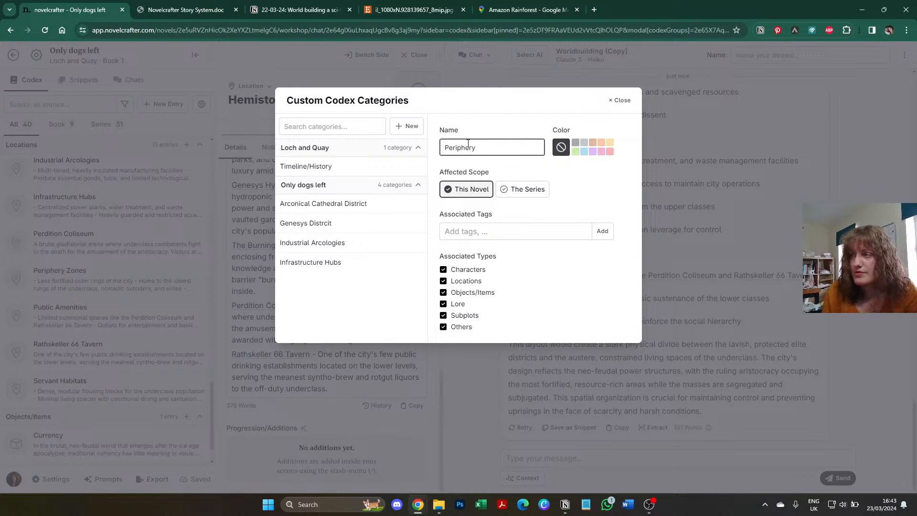
text(Zones)
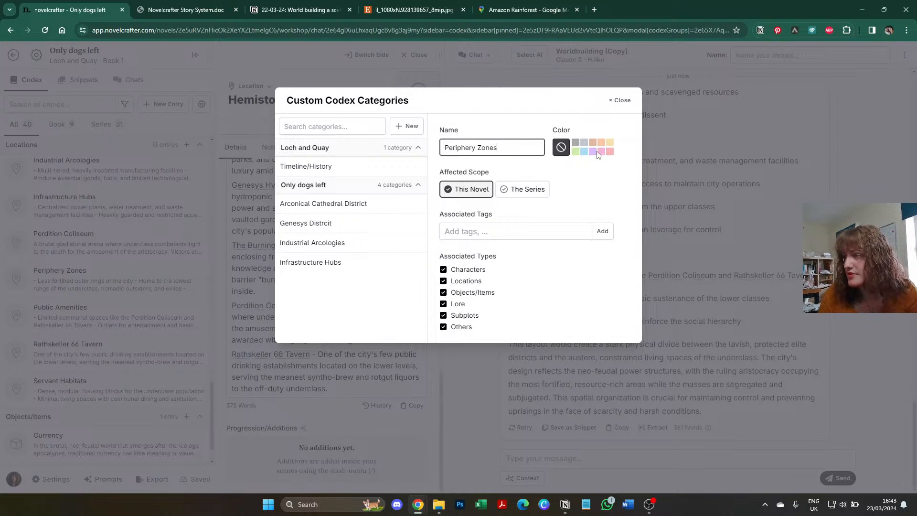
click(592, 151)
click(515, 236)
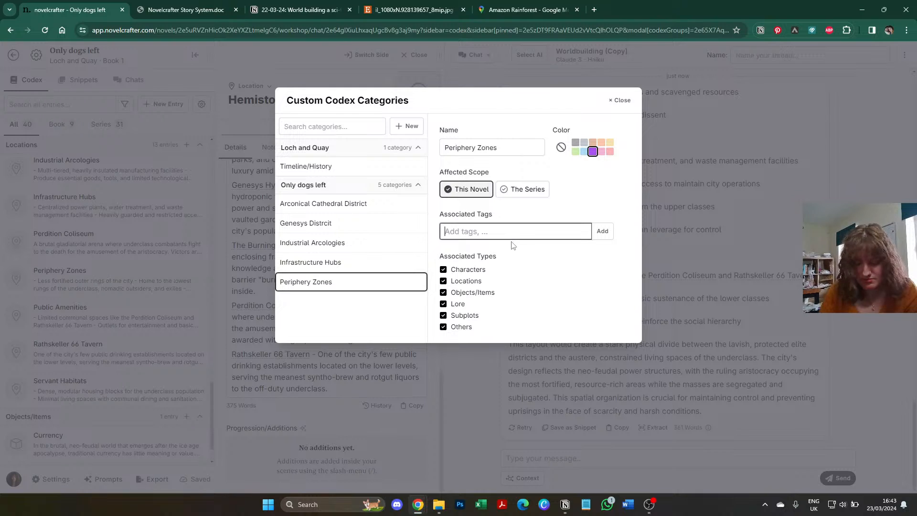
text(PZ)
Step: Add another custom codex category and open its name for editing
click(420, 127)
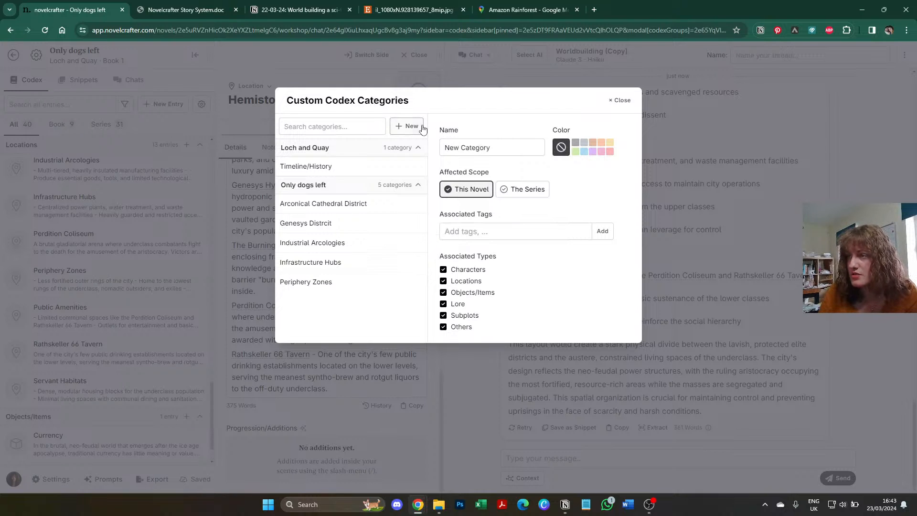
triple_click(454, 147)
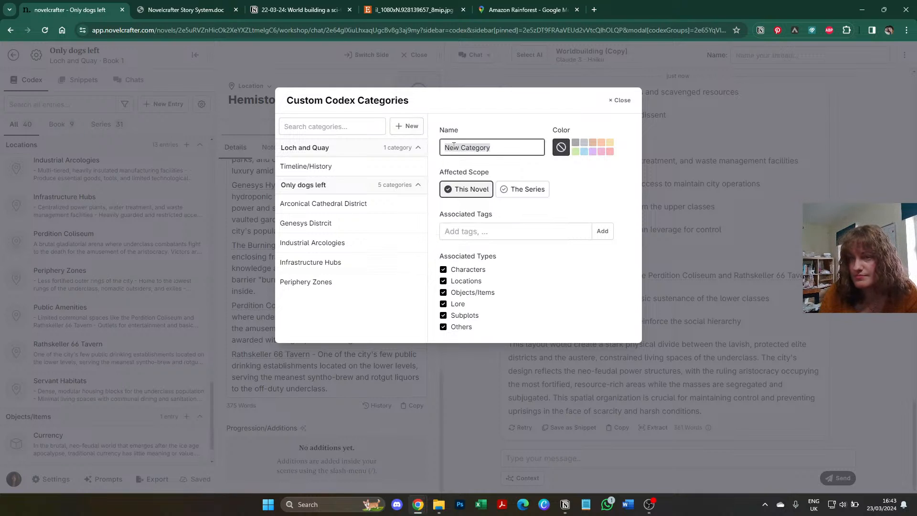
text(PUblic)
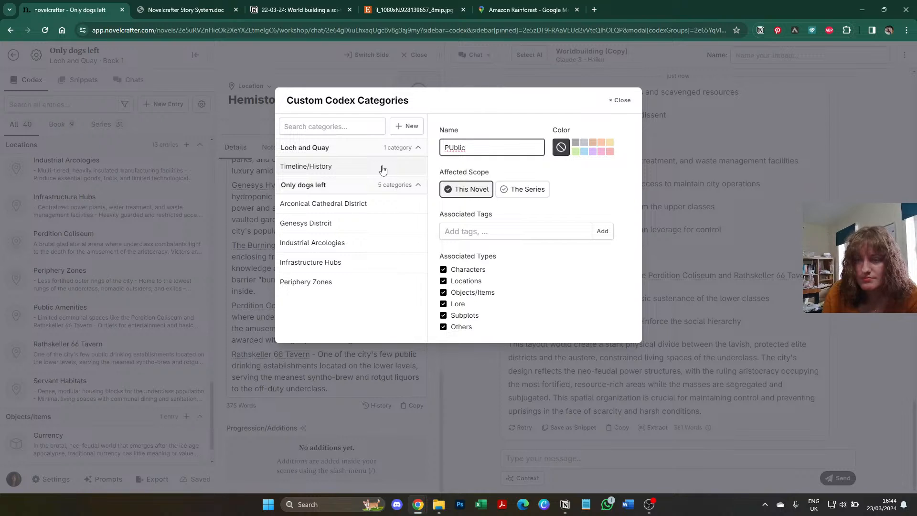
key(BackSpace)
key(BackSpace)
key(BackSpace)
key(BackSpace)
key(BackSpace)
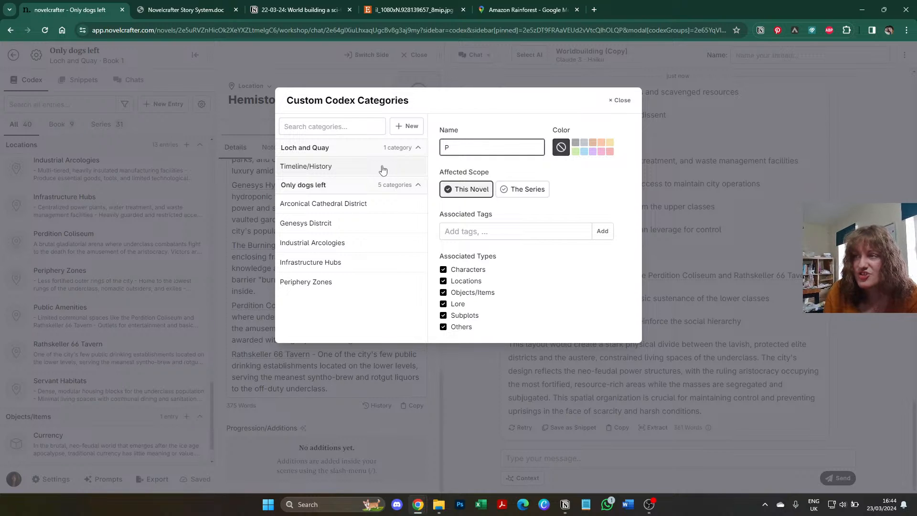
key(BackSpace)
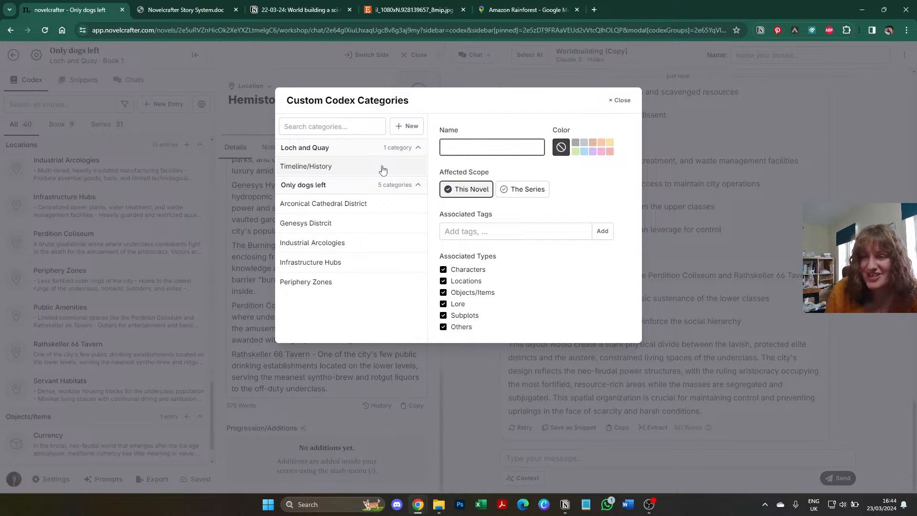
Step: Name the new category "Servant Habitats", color it pink and enter SH as its associated tag
text(Servant )
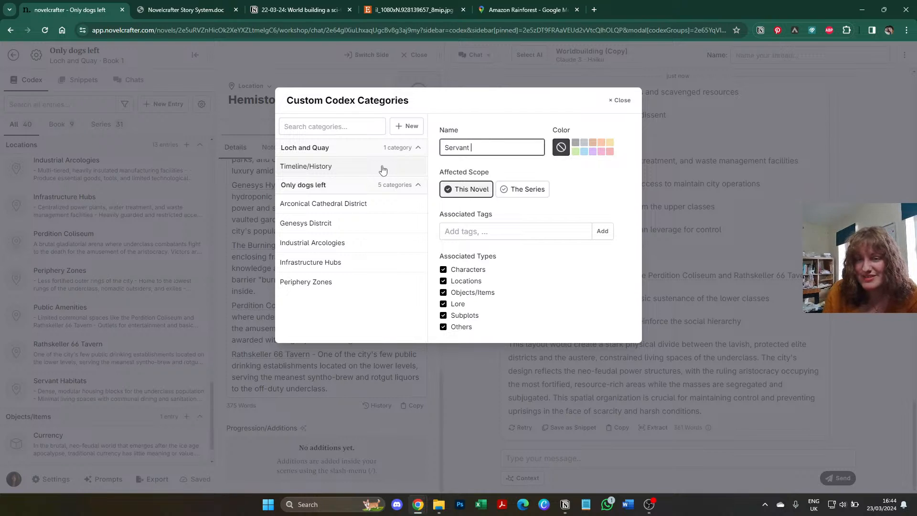
text(Habitats)
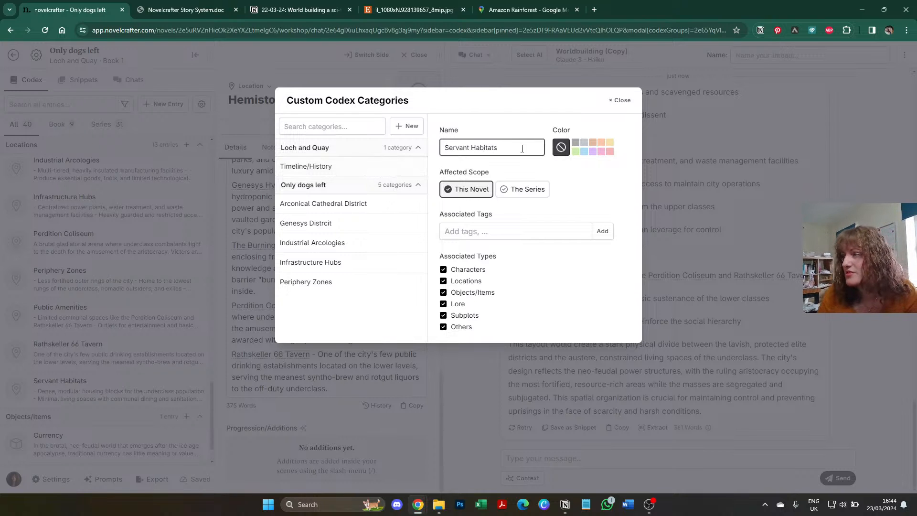
click(458, 238)
text(SH)
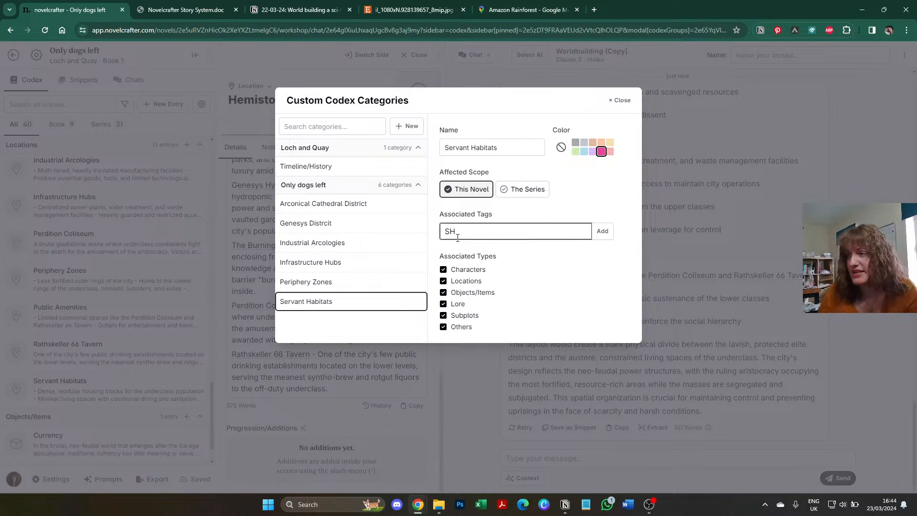
click(570, 201)
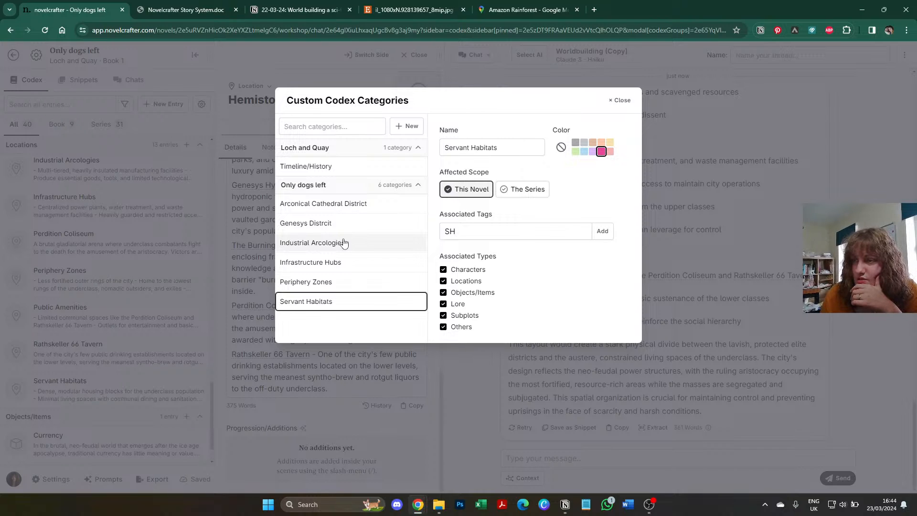
click(354, 285)
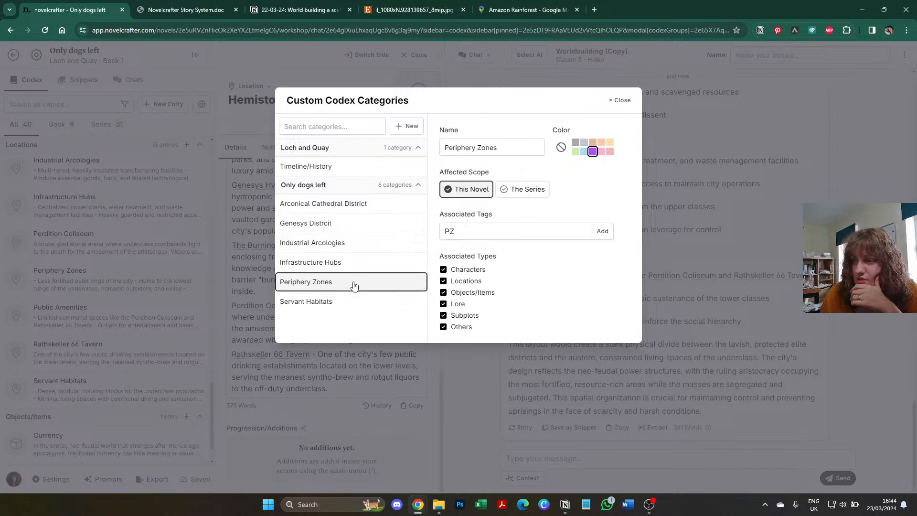
click(620, 99)
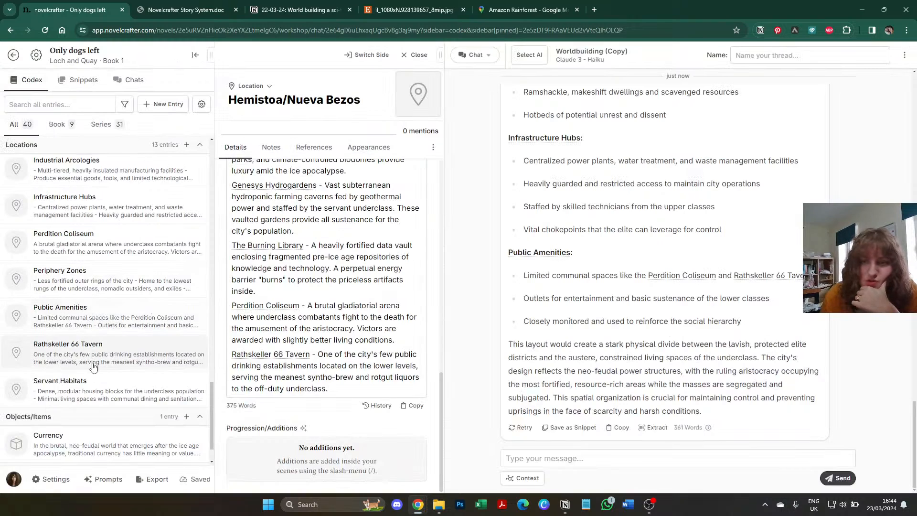
Step: Enter the tag SH on the Servant Habitats location entry in the codex
click(86, 390)
click(311, 234)
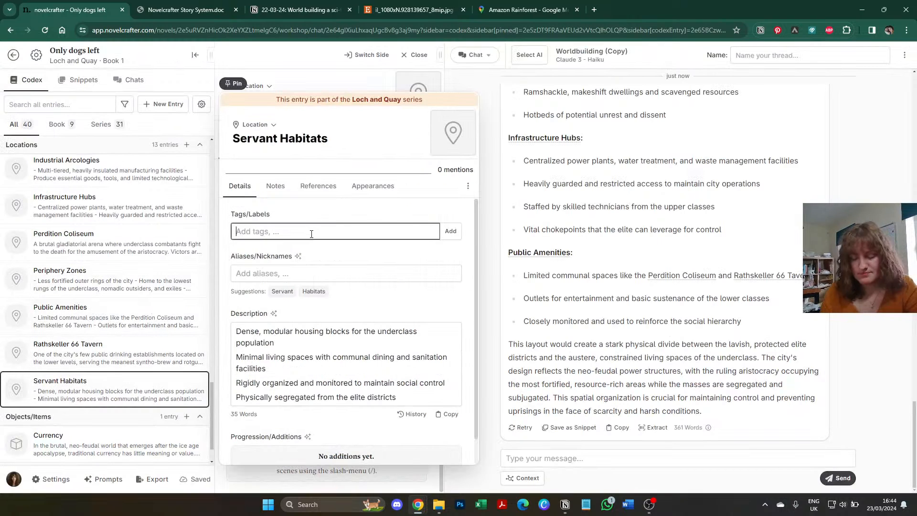
text(SH)
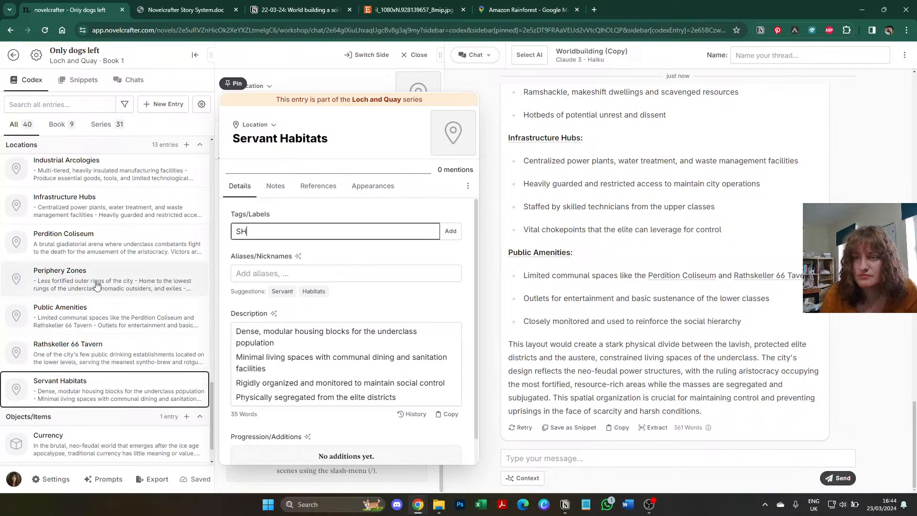
Step: Enter the tag PZ on the Periphery Zones location entry in the codex
click(289, 228)
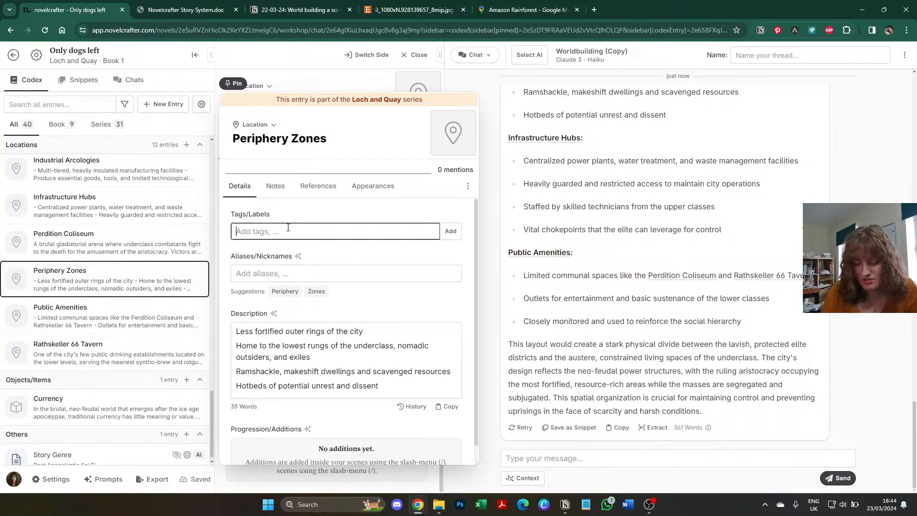
text(PZ)
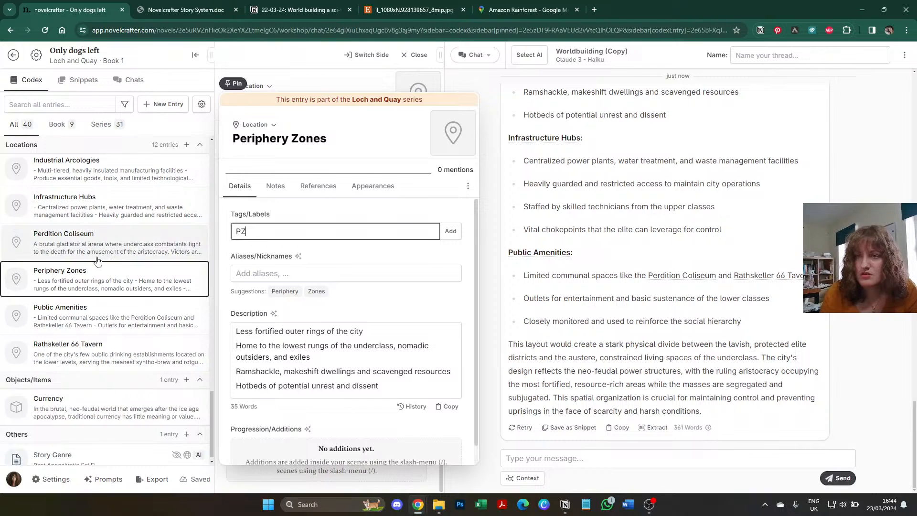
click(97, 211)
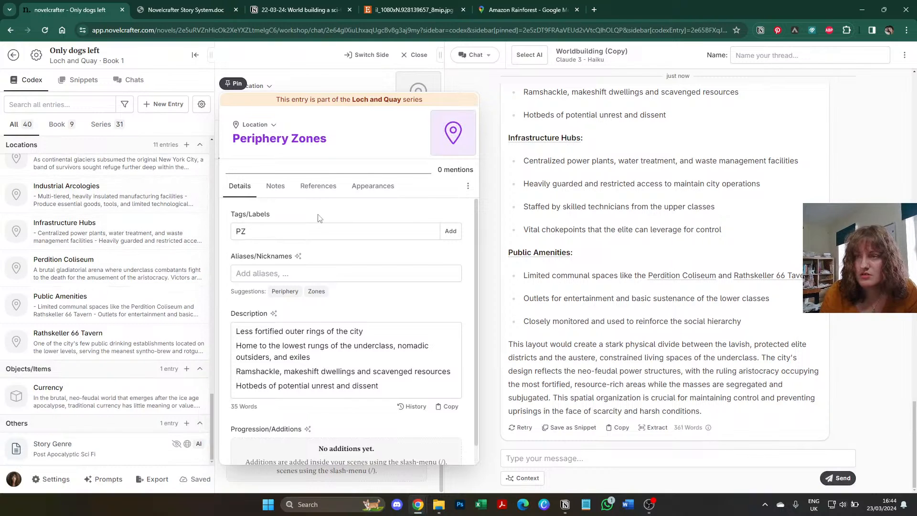
Step: Enter the tag IA on the Industrial Arcologies location entry in the codex
click(72, 206)
click(263, 230)
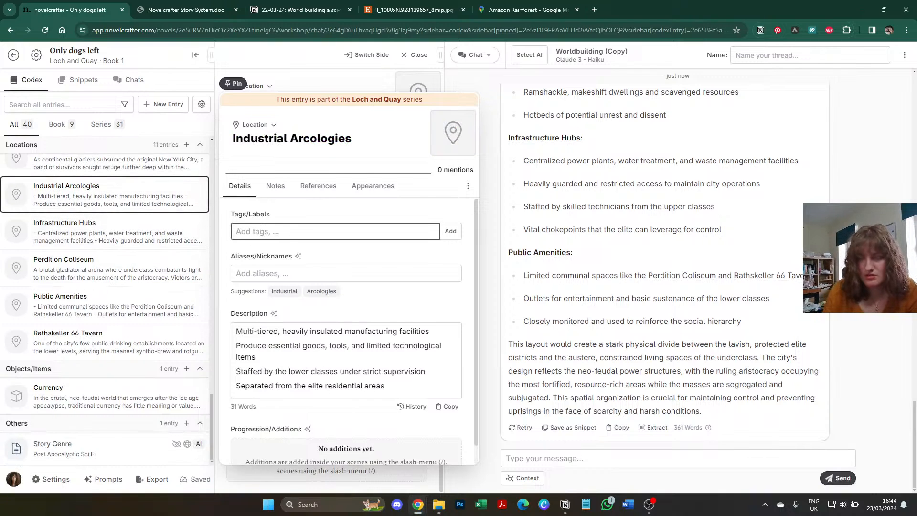
text(IA)
Step: Enter the tag IH on the Infrastructure Hubs location entry in the codex
click(63, 232)
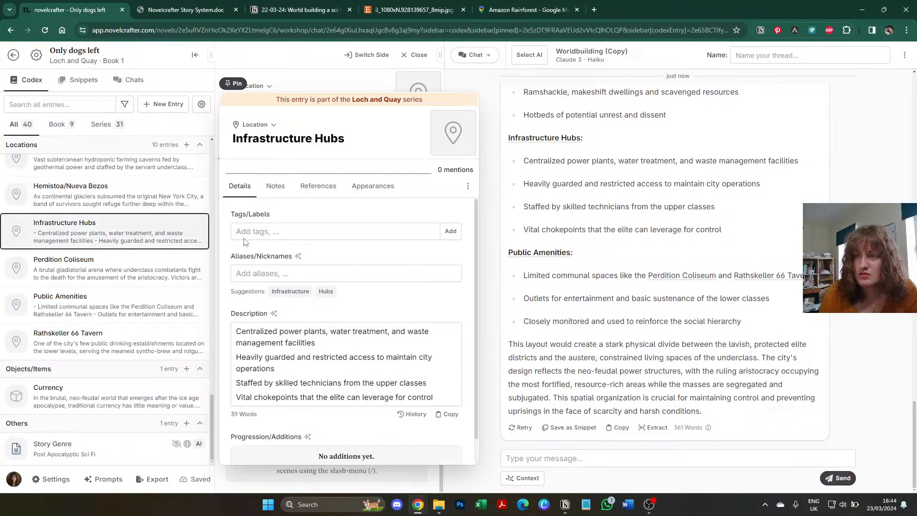
click(286, 233)
text(IH)
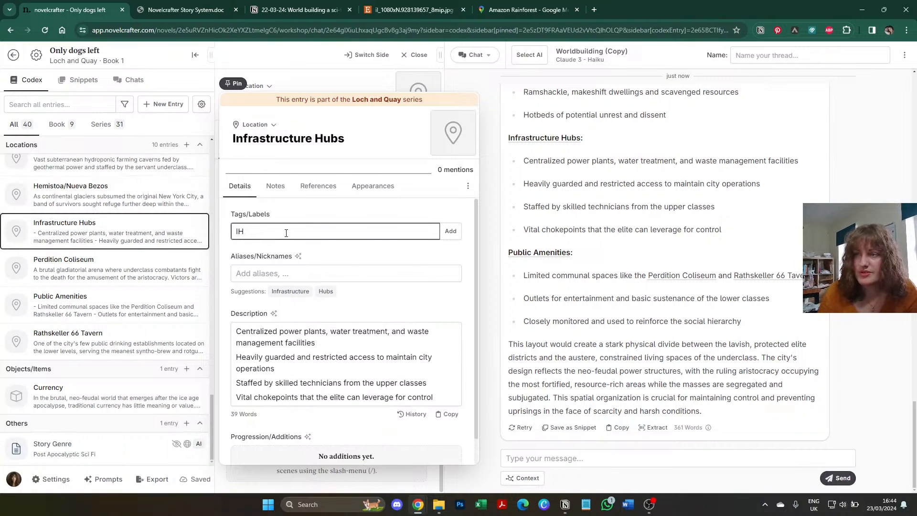
click(81, 235)
Step: Enter the tag GD on the Genesys Hydrogardens location entry in the codex
scroll(83, 236, up, 1)
click(95, 255)
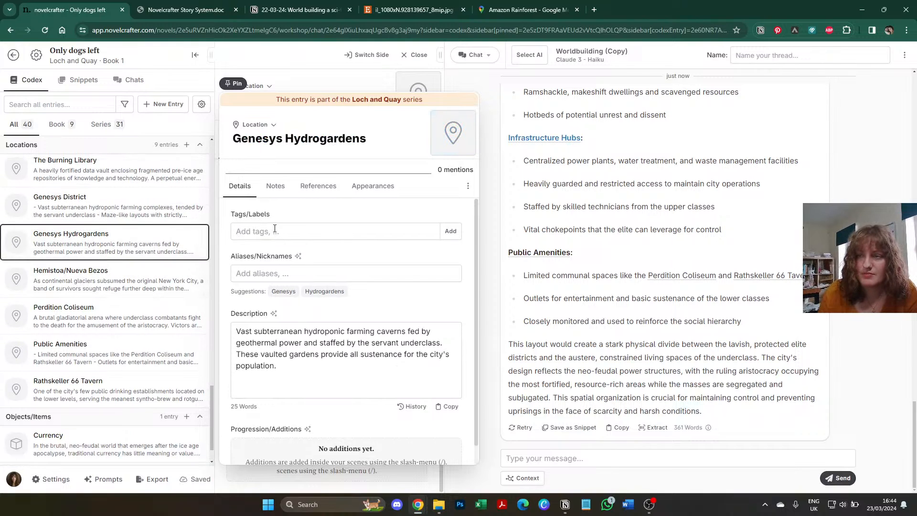
click(275, 230)
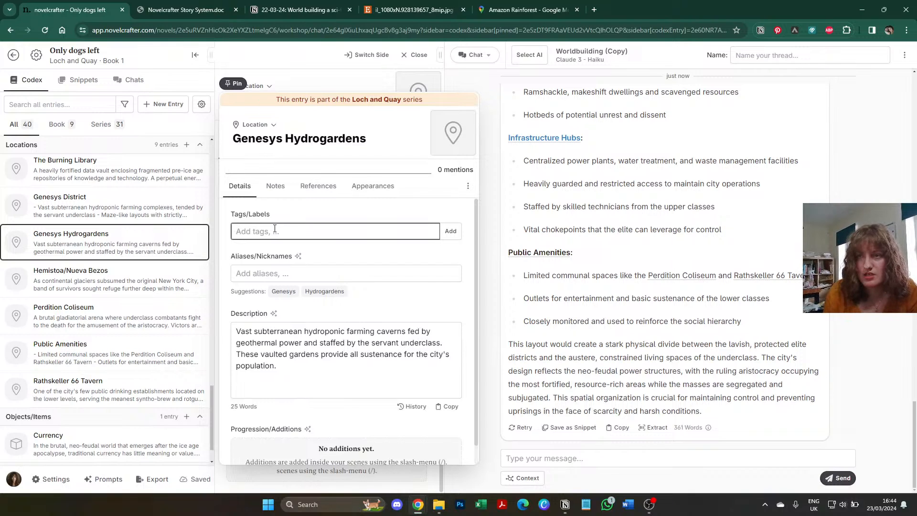
text(OD)
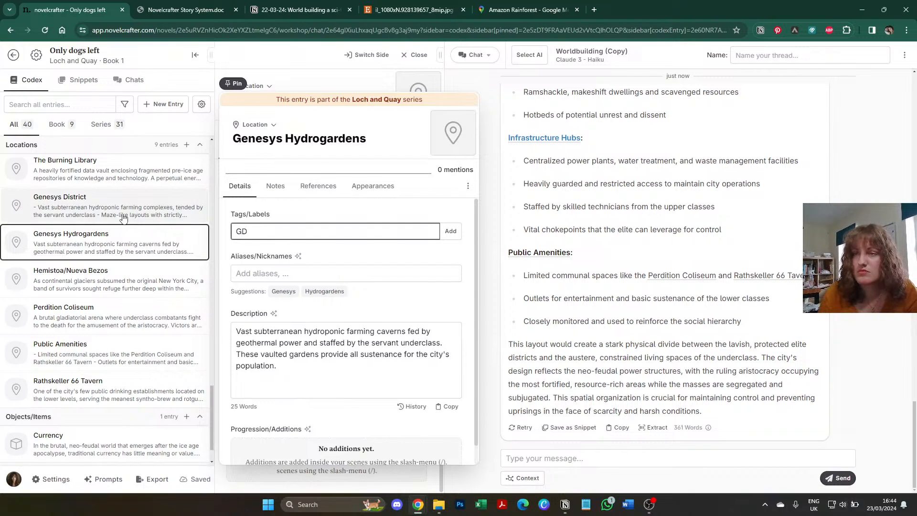
Step: Enter the tag GD on the Genesys District location entry in the codex
click(123, 214)
click(289, 230)
text(GD)
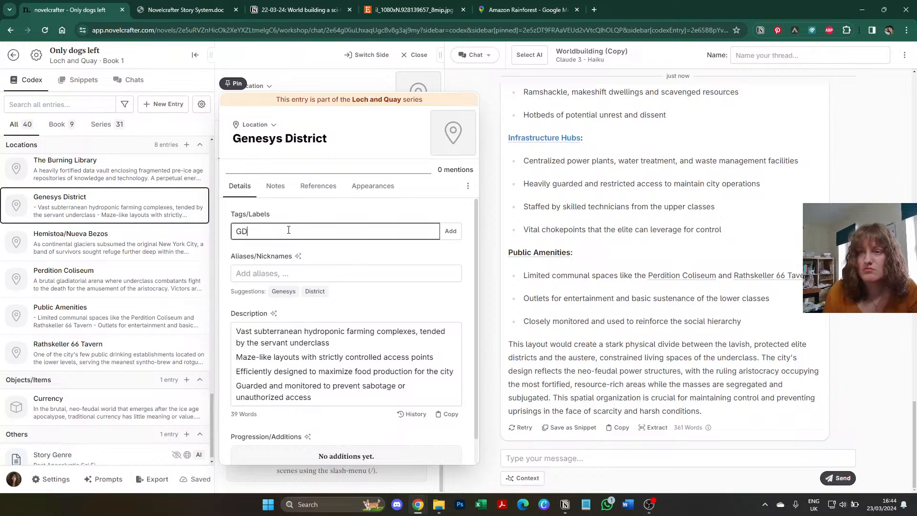
key(Return)
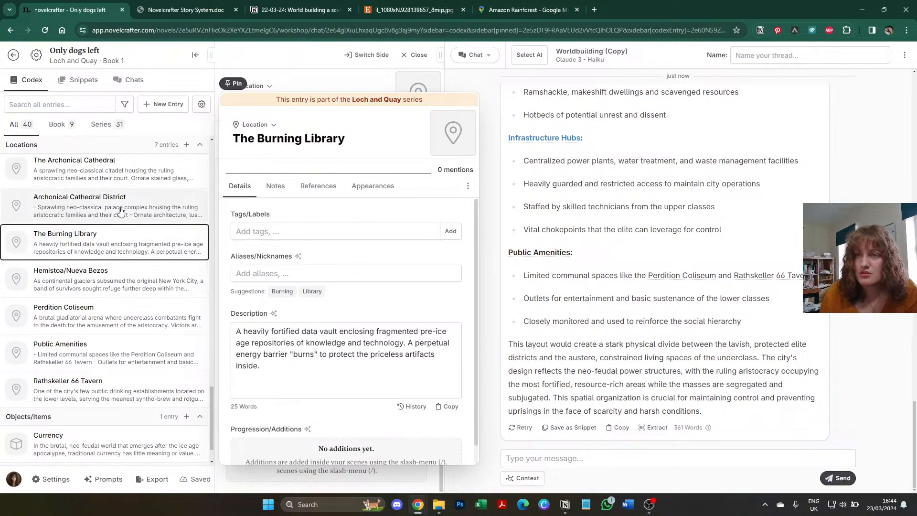
Step: Enter the tag AC on the Archonical Cathedral District location entry in the codex
click(119, 210)
click(256, 232)
text(A)
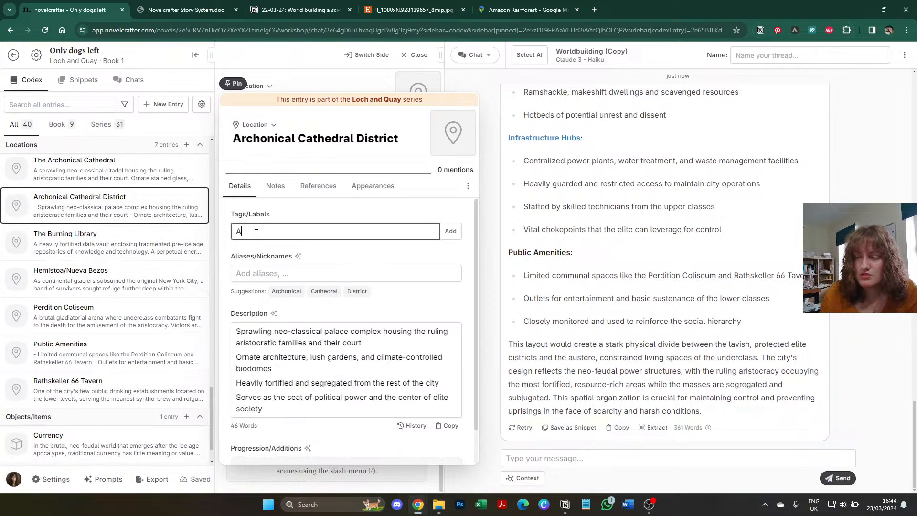
text(C)
key(Return)
Step: Enter the tag AC on The Archonical Cathedral location entry in the codex
click(65, 172)
click(274, 229)
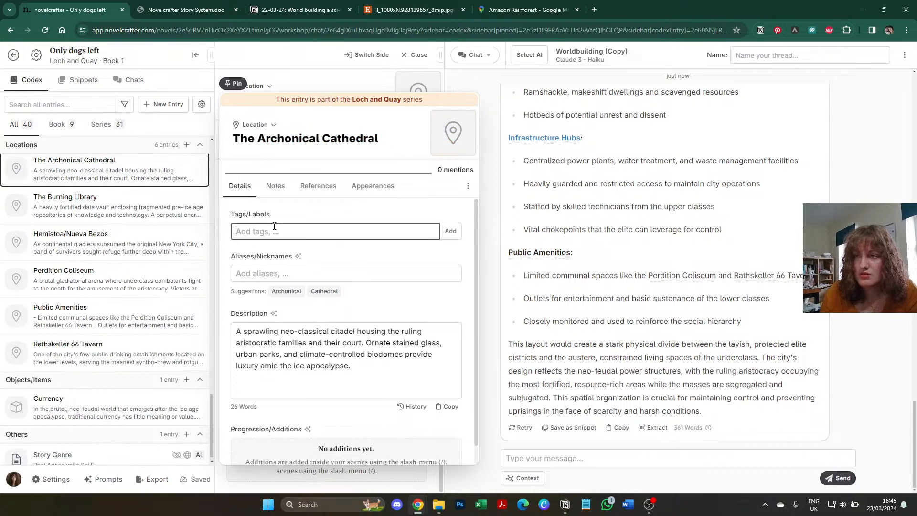
text(AC)
key(Return)
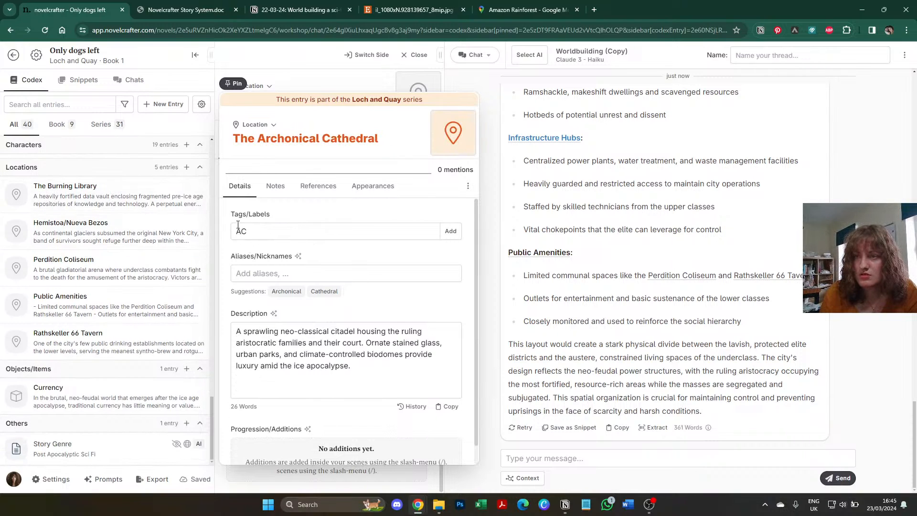
Step: Enter the tag AC on The Burning Library location entry in the codex
click(167, 199)
click(268, 232)
text(AC)
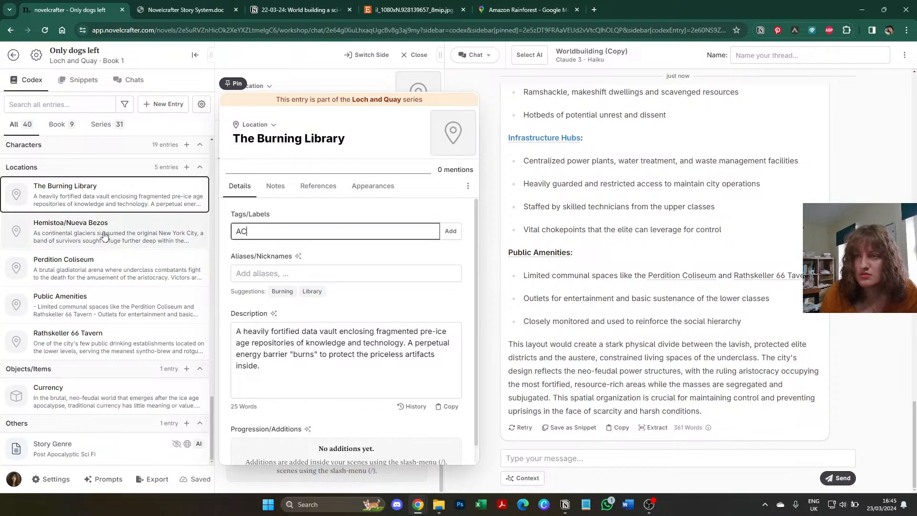
key(Return)
Step: Examine the Perdition Coliseum and Public Amenities descriptions, and open the Rathskeller 66 Tavern location entry
click(102, 229)
click(96, 262)
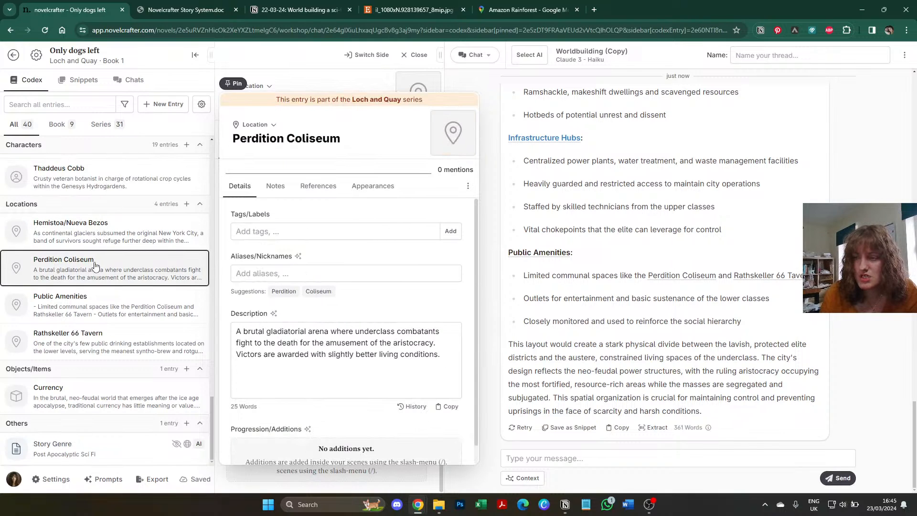
click(97, 310)
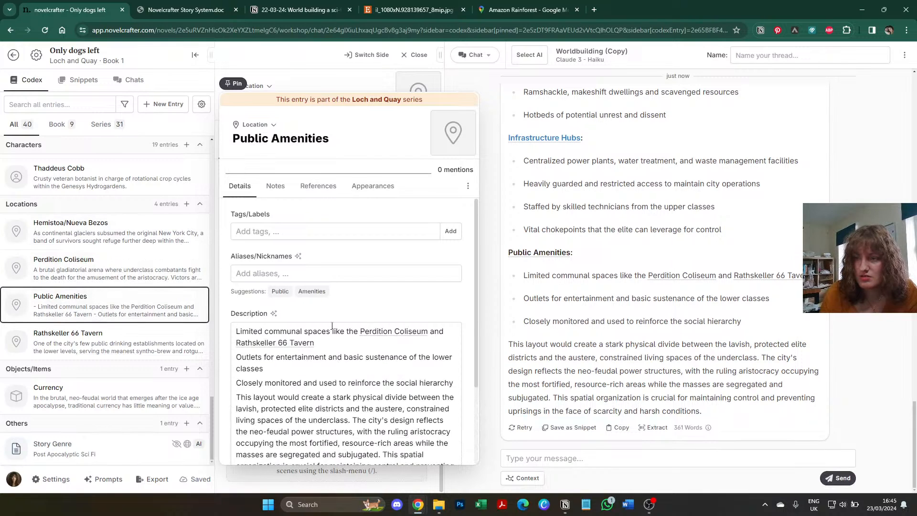
scroll(332, 326, down, 1)
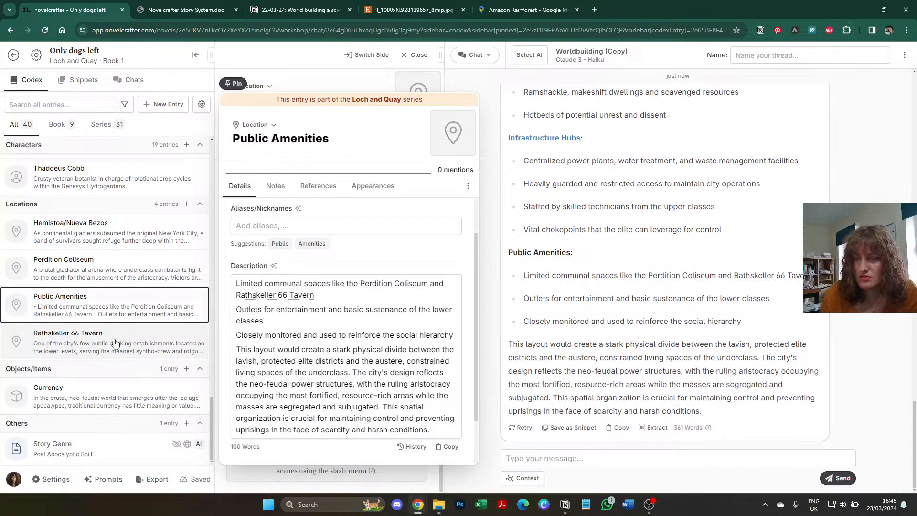
click(102, 348)
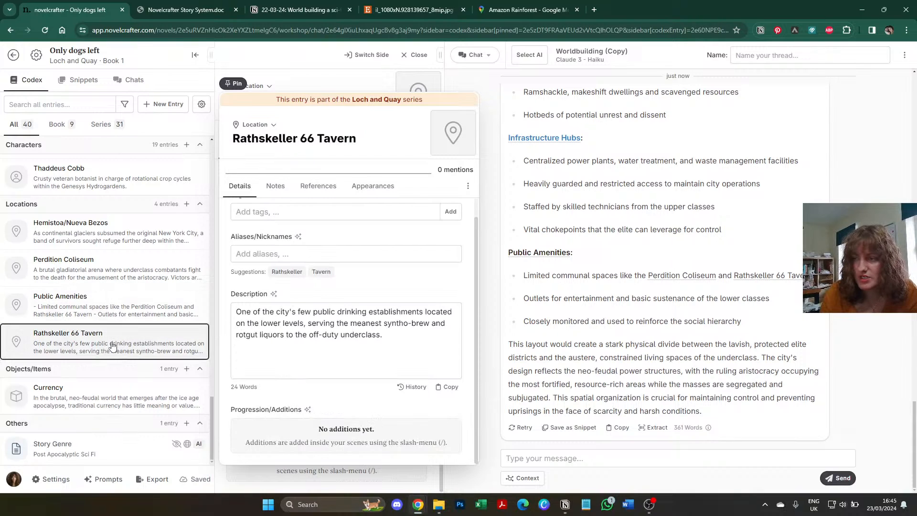
click(245, 248)
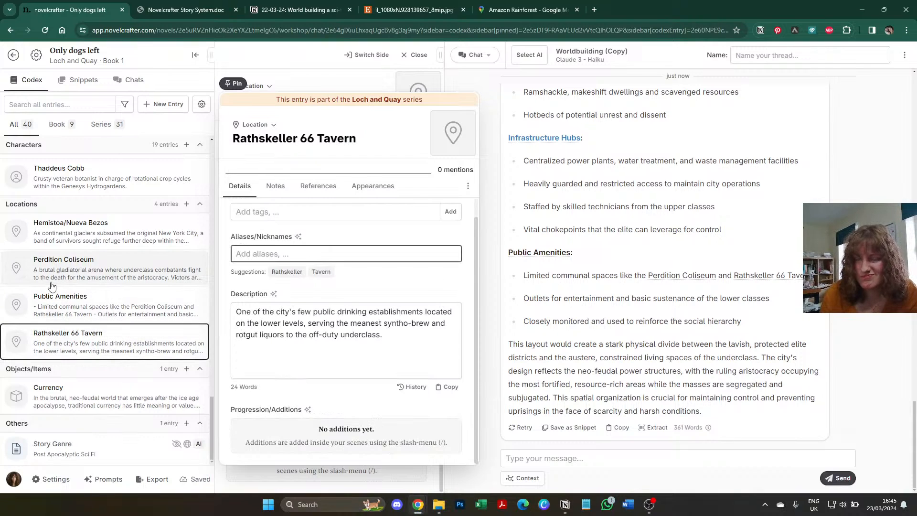
text(SD)
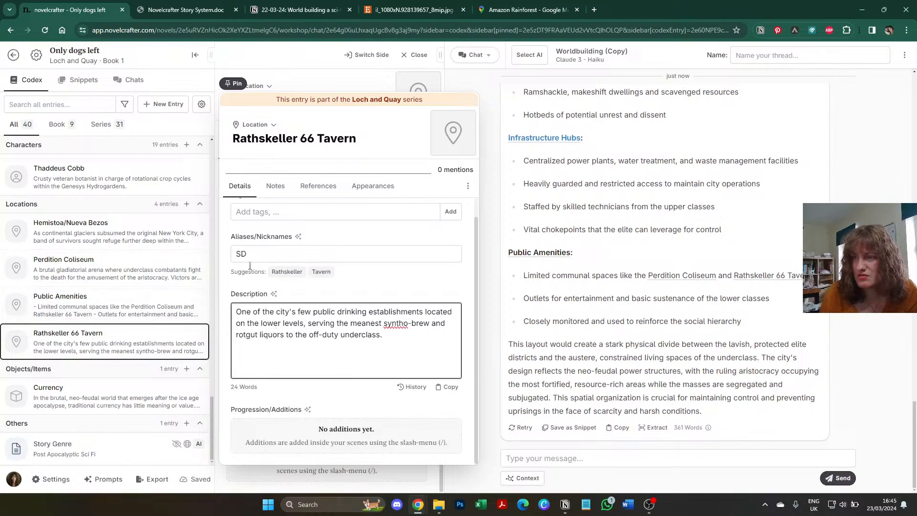
scroll(112, 294, up, 2)
scroll(109, 293, up, 12)
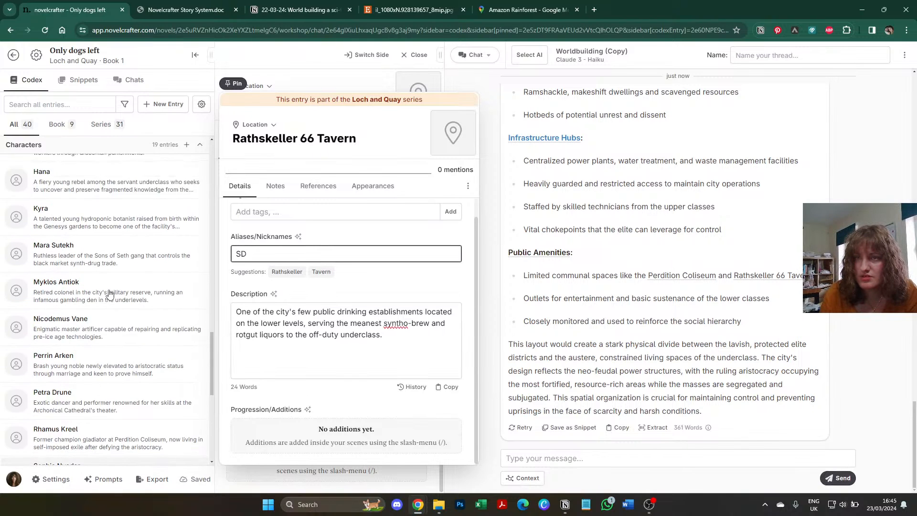
scroll(109, 294, up, 6)
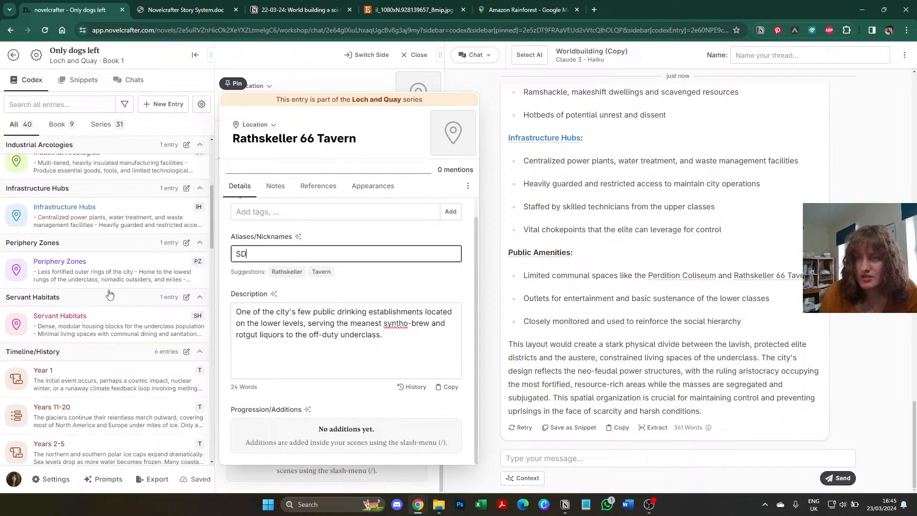
key(Tab)
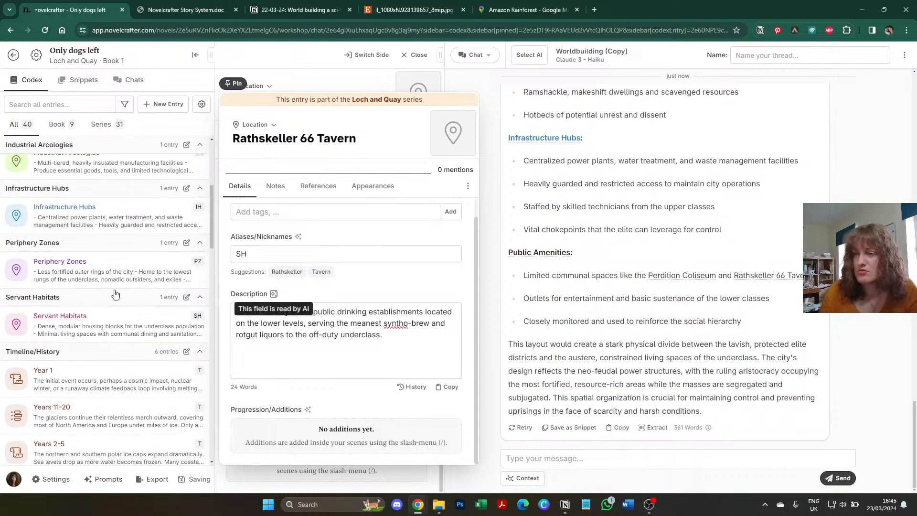
click(320, 334)
click(282, 253)
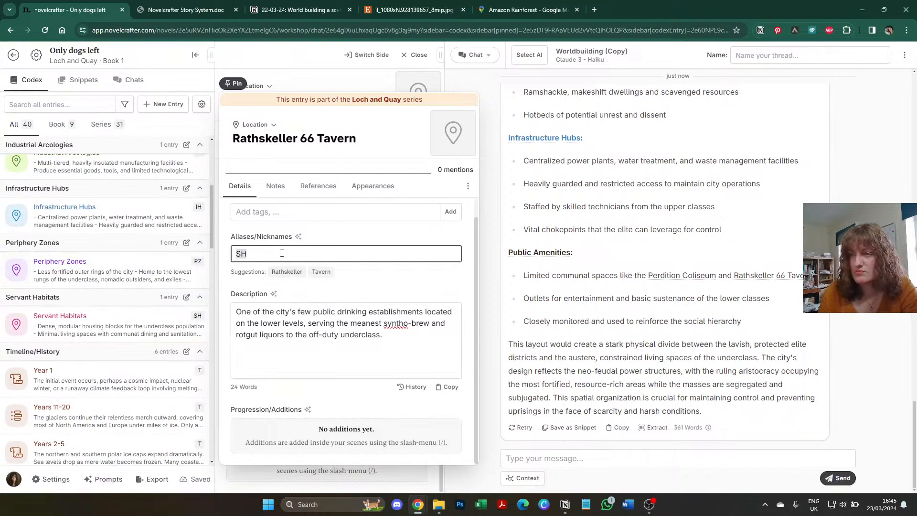
key(BackSpace)
key(BackSpace)
Step: Enter the tag SH on the Rathskeller 66 Tavern location entry
click(254, 208)
text(SH)
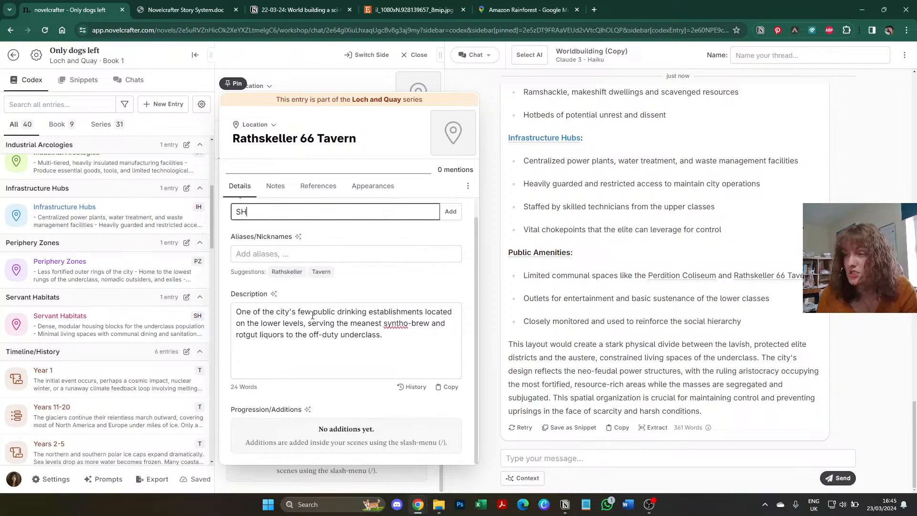
drag(313, 322, 313, 336)
Step: Create a new custom codex category with the color red and name it Nueva Bezos
scroll(78, 287, down, 2)
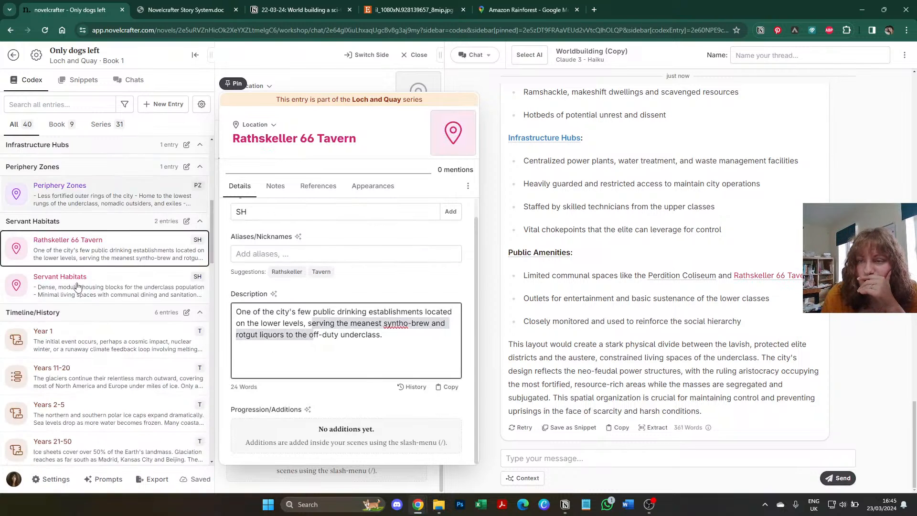
scroll(77, 287, down, 15)
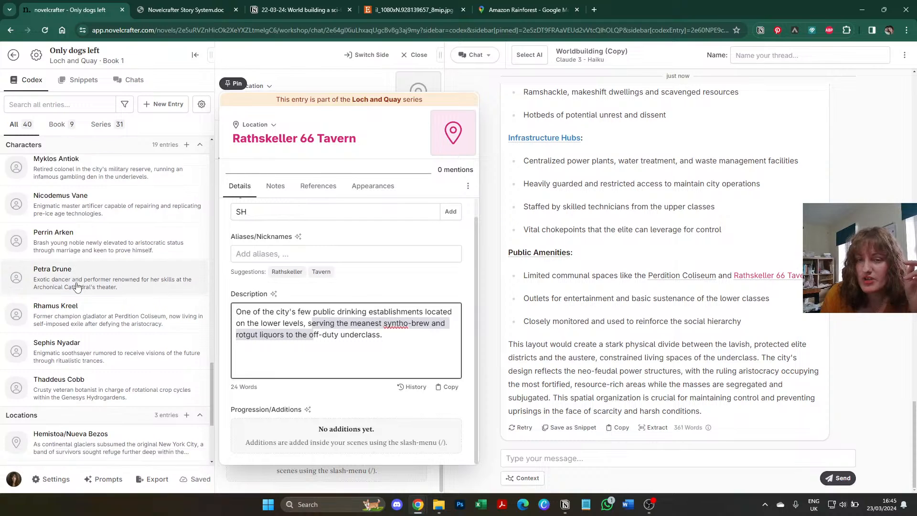
scroll(77, 287, down, 4)
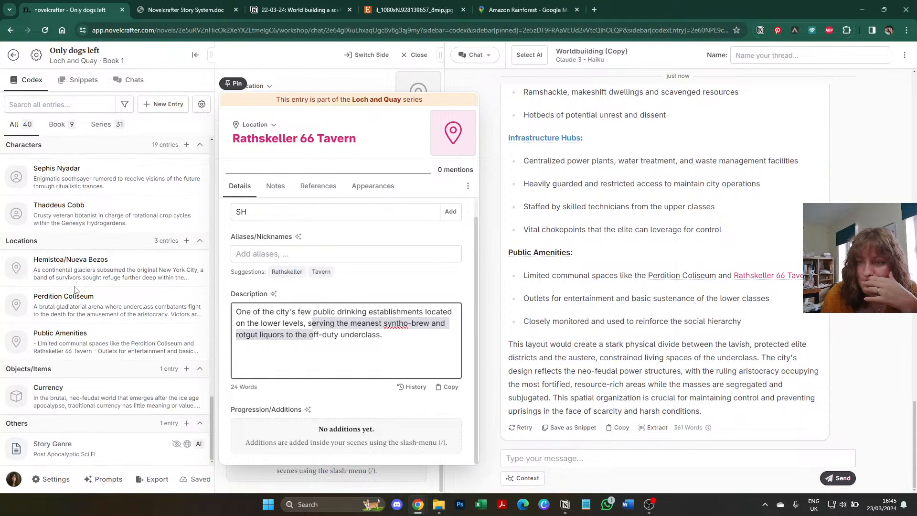
scroll(76, 289, up, 6)
scroll(75, 290, up, 10)
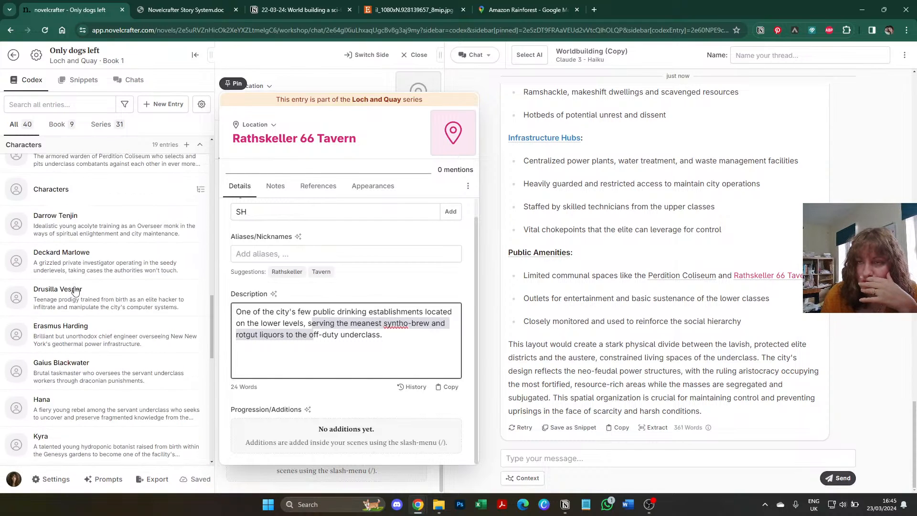
scroll(75, 290, up, 3)
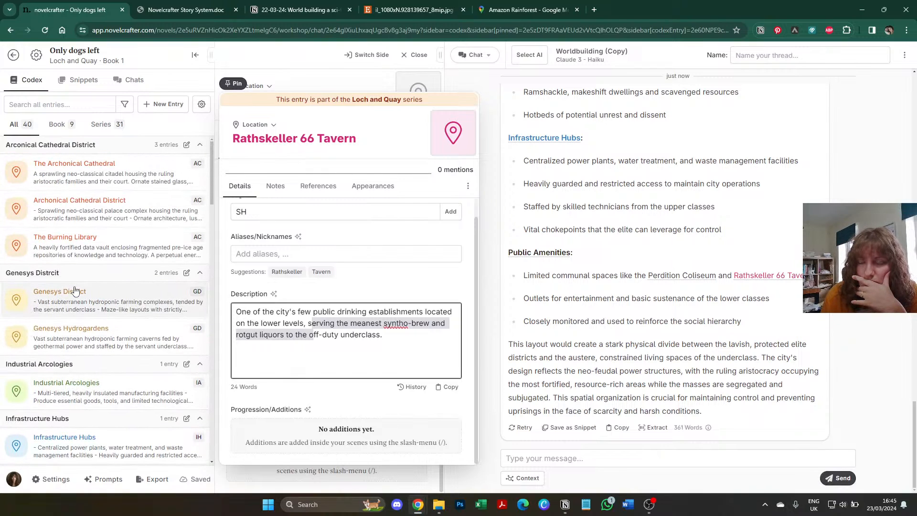
click(201, 104)
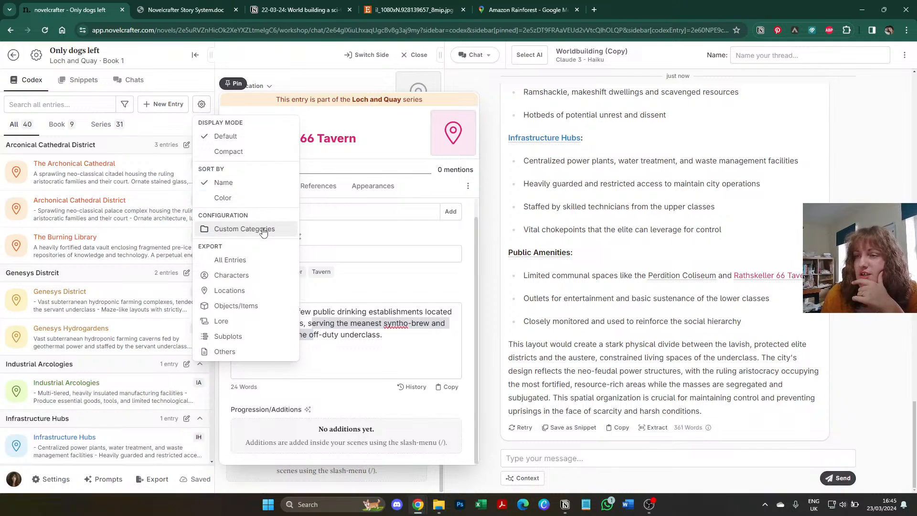
click(263, 232)
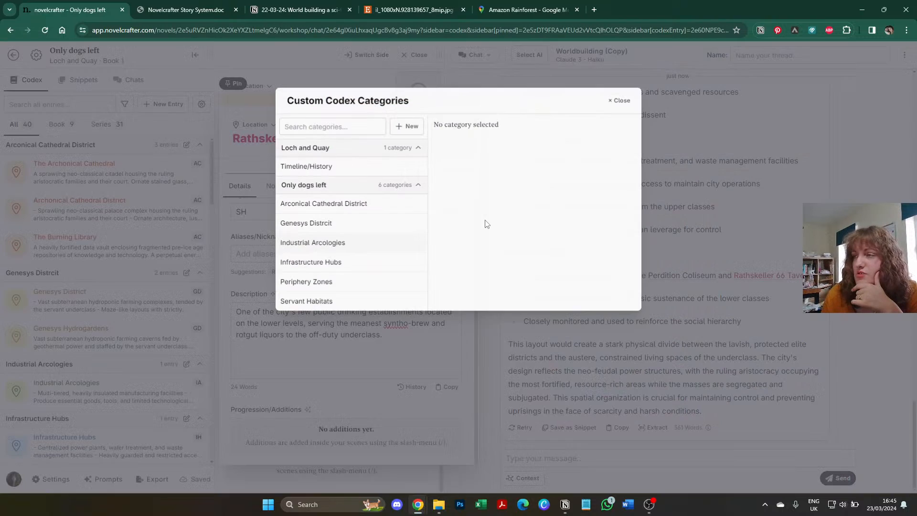
click(408, 125)
click(610, 152)
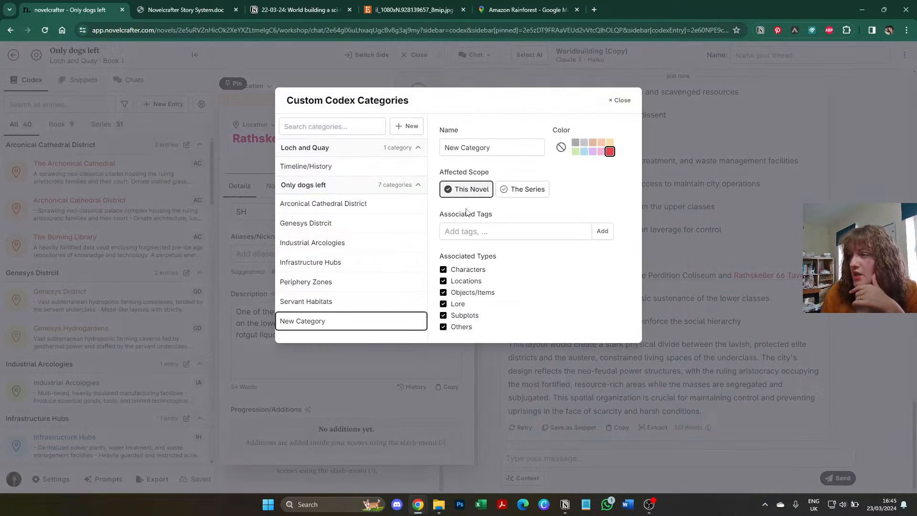
triple_click(484, 151)
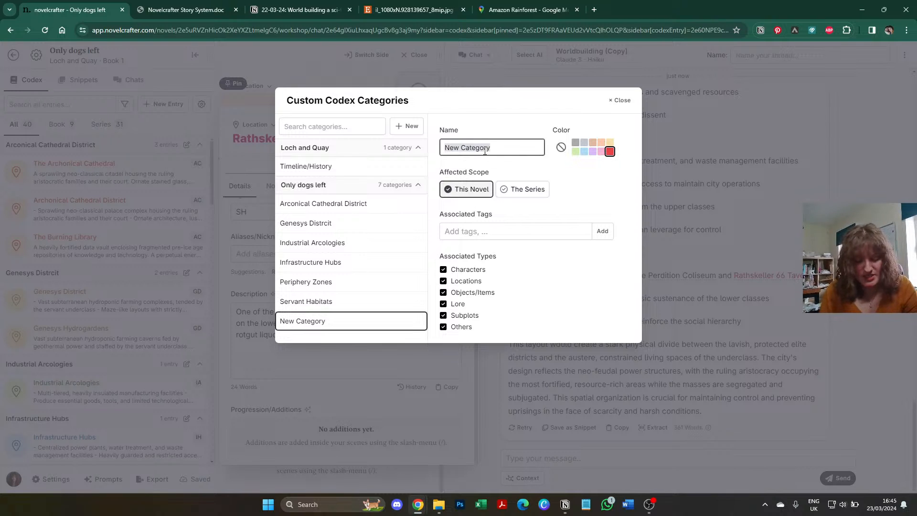
text(Nueva Bezos)
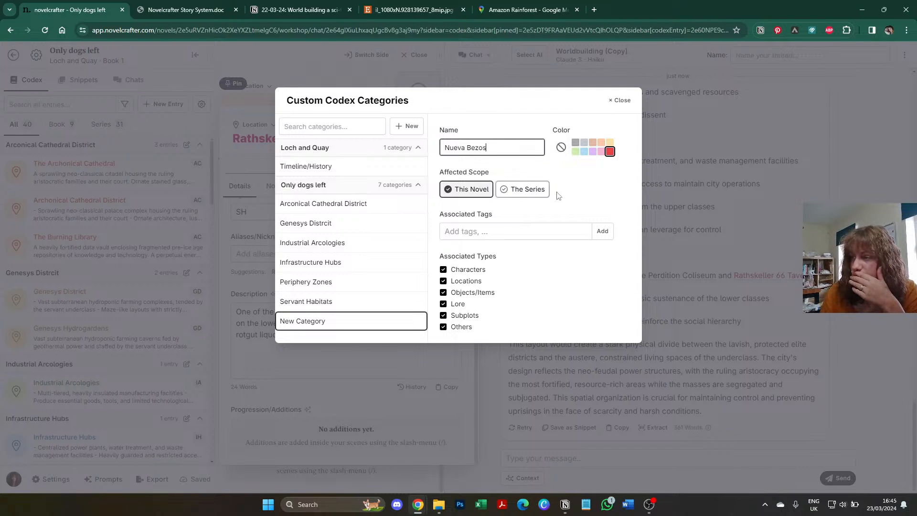
Step: Associate the tag NB with the Nueva Bezos category and close the custom categories dialog
click(545, 210)
click(544, 235)
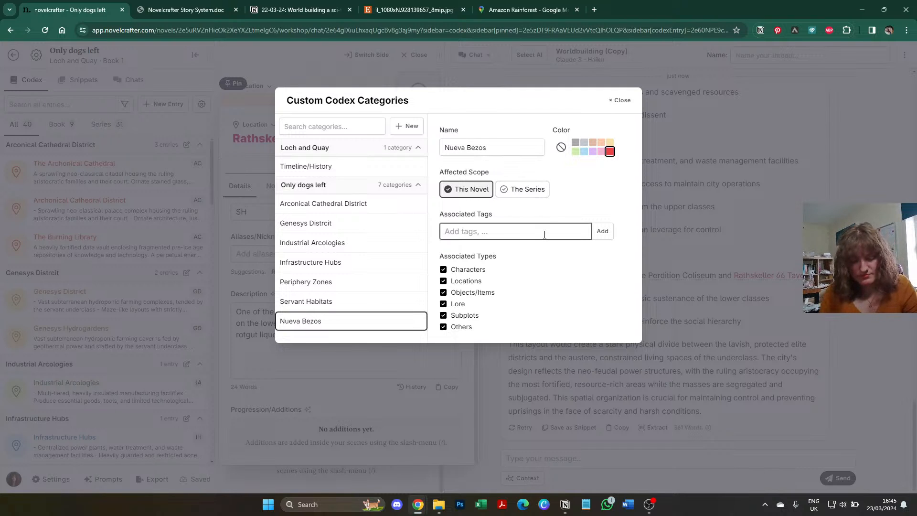
text(NB)
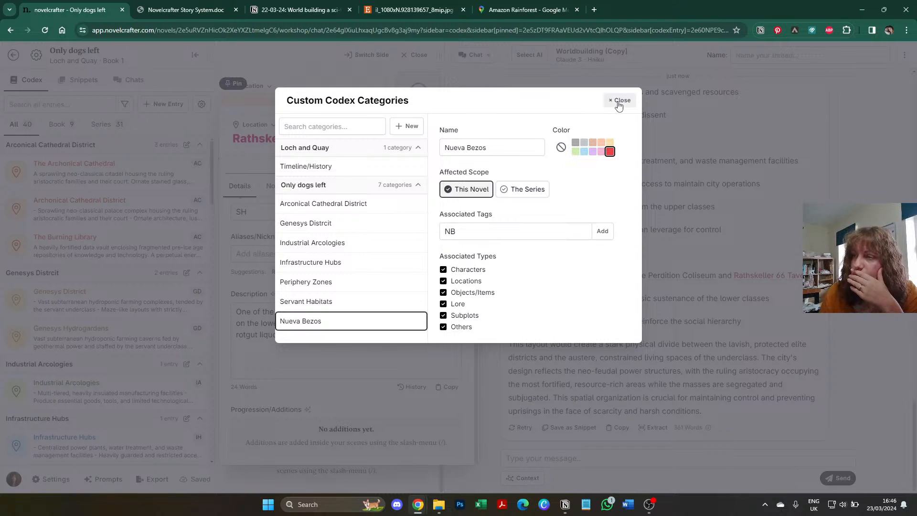
click(620, 100)
Step: Enter the tag NB on the Hemistoa/Nueva Bezos location entry in the codex
scroll(66, 330, down, 15)
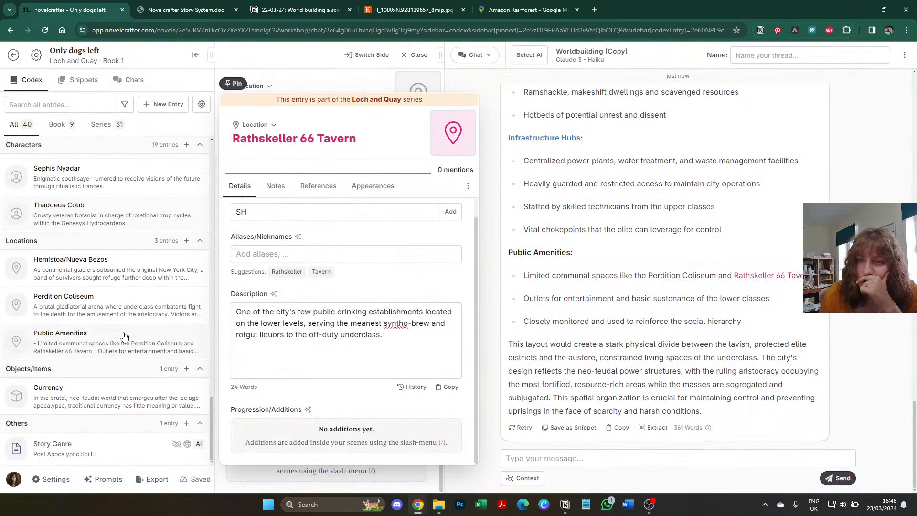
click(88, 271)
click(362, 200)
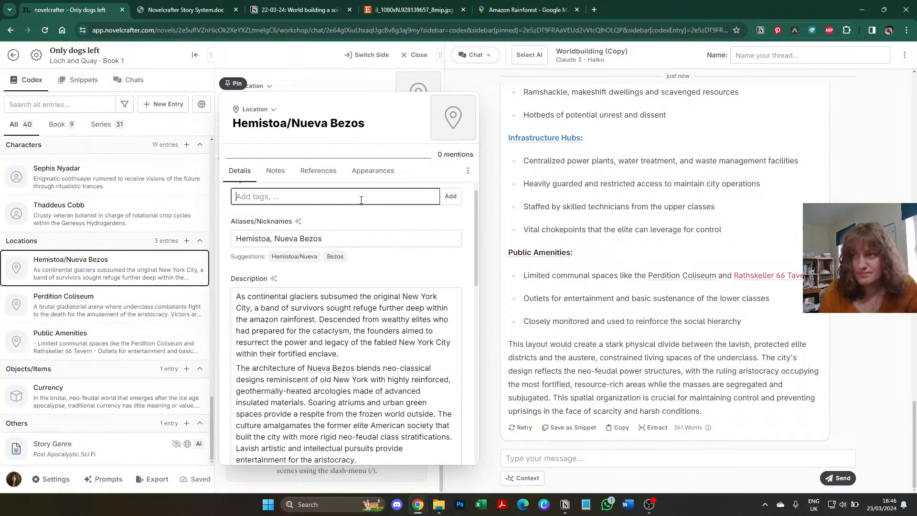
text(NB)
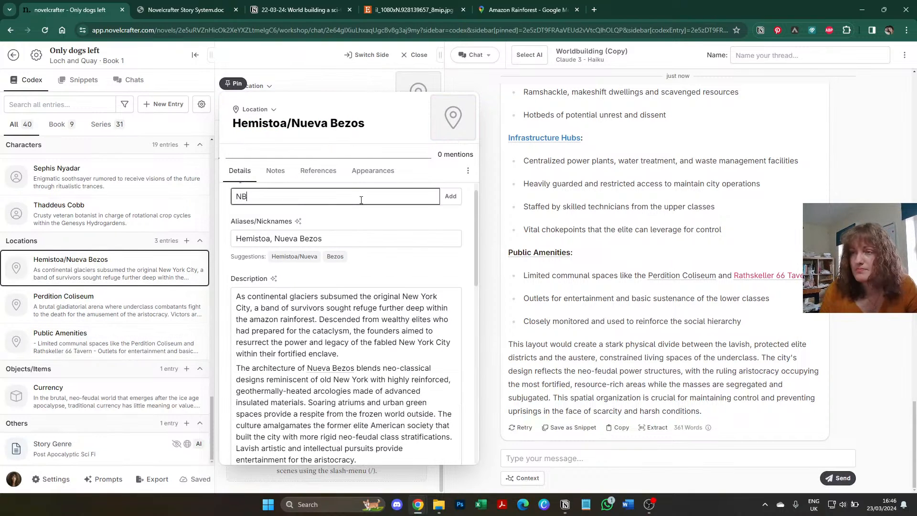
Step: Enter the tag NB on the Currency object entry in the codex
click(72, 388)
click(314, 216)
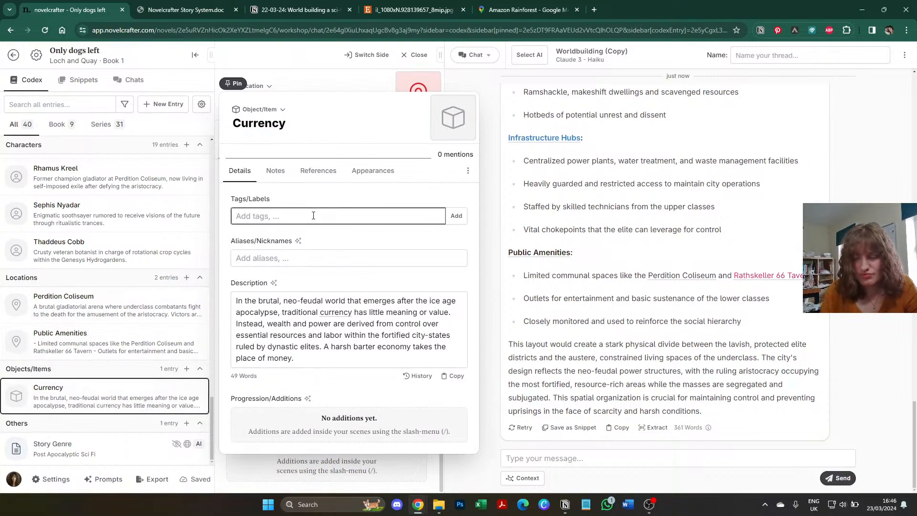
text(NB)
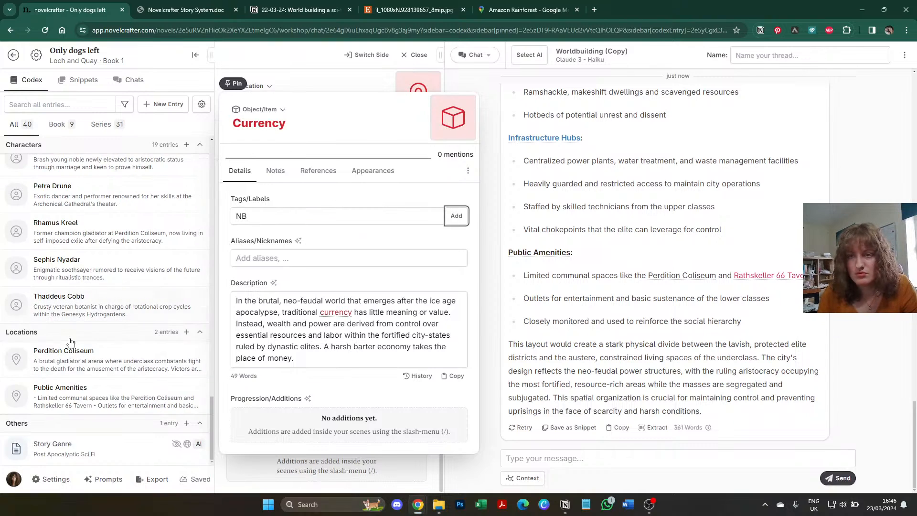
Step: Enter the tag NB on the Public Amenities location entry
click(81, 388)
click(293, 228)
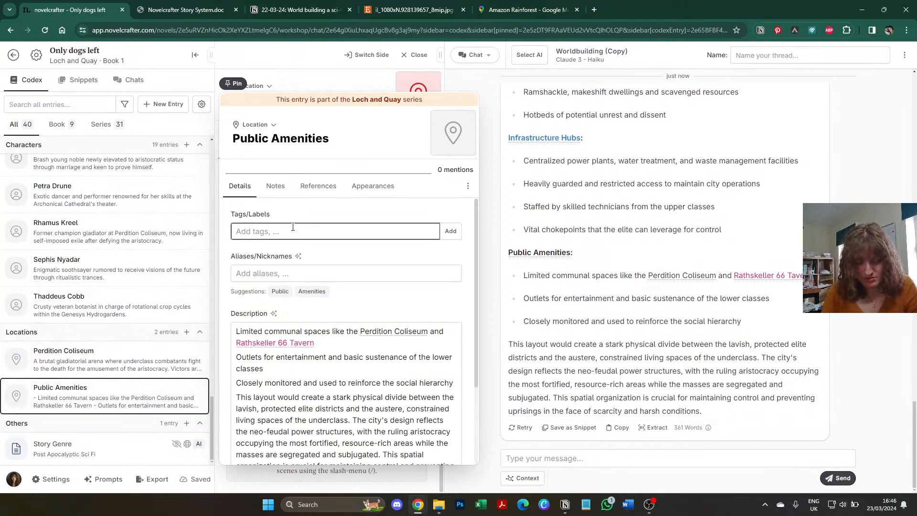
text(B)
key(BackSpace)
text(NB)
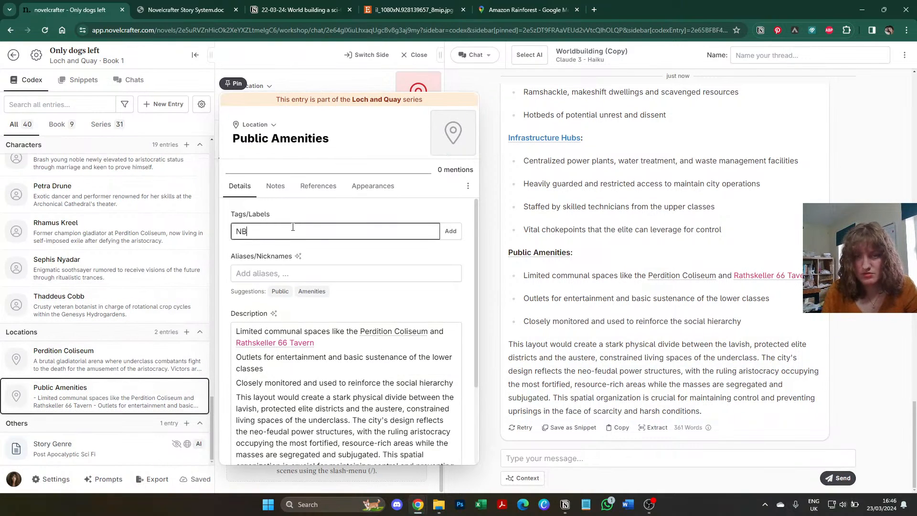
click(322, 190)
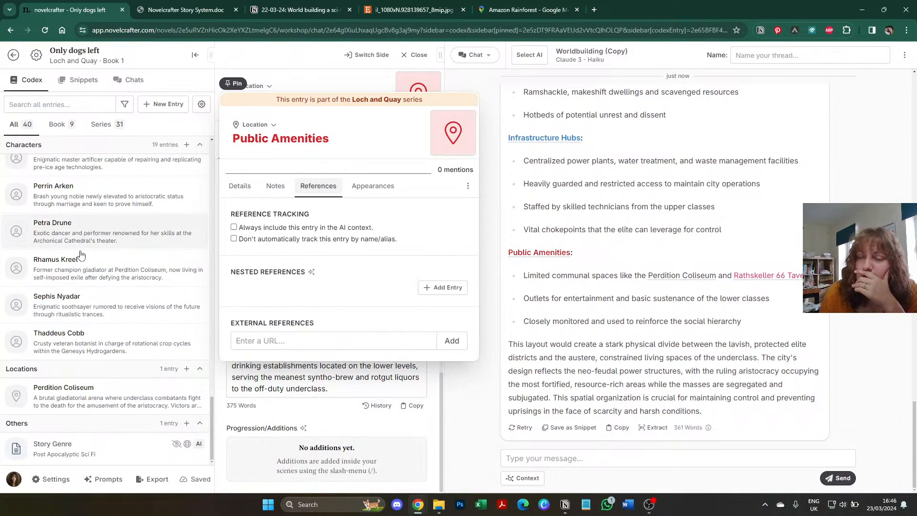
Step: Find the Characters entry in the codex and enter the tag NB in its details
scroll(93, 273, up, 5)
scroll(91, 273, up, 5)
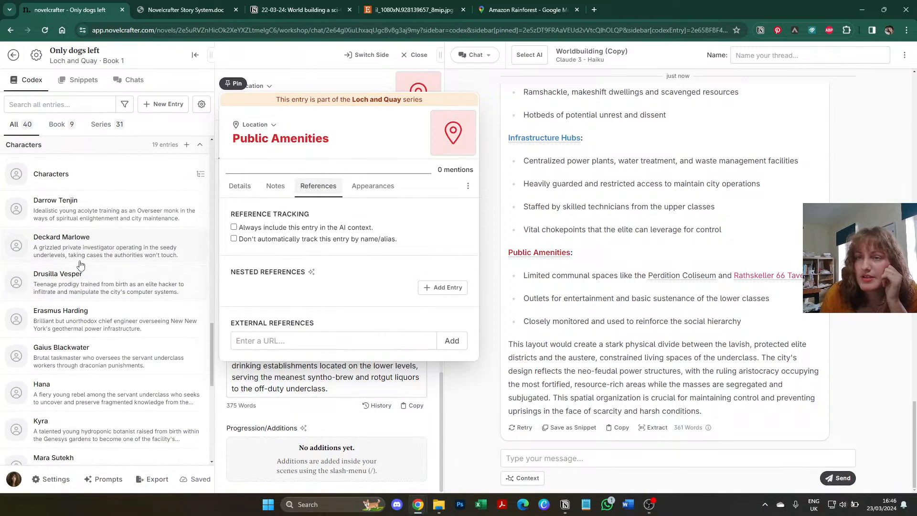
scroll(81, 266, up, 5)
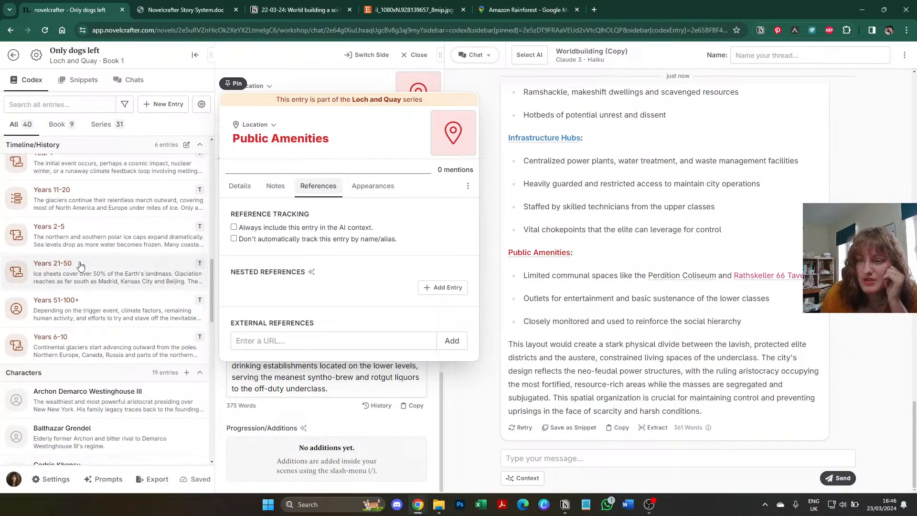
scroll(48, 272, down, 5)
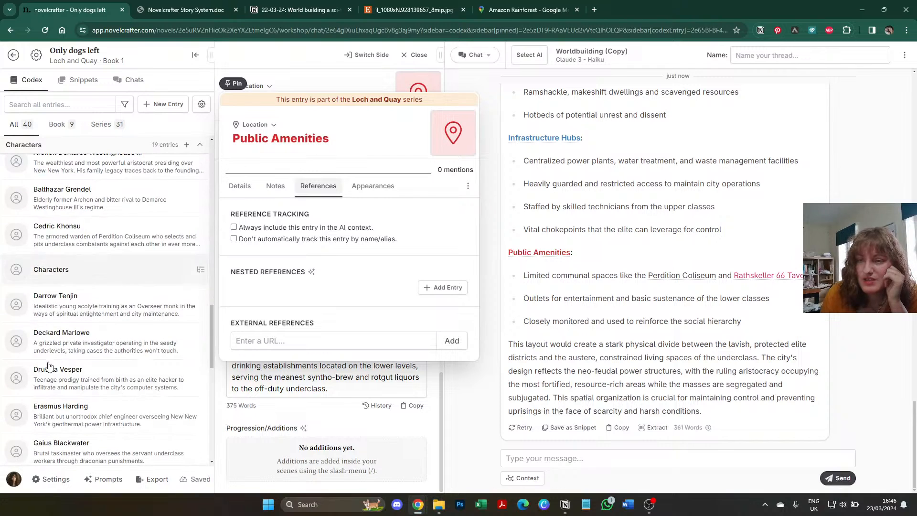
click(62, 271)
click(240, 171)
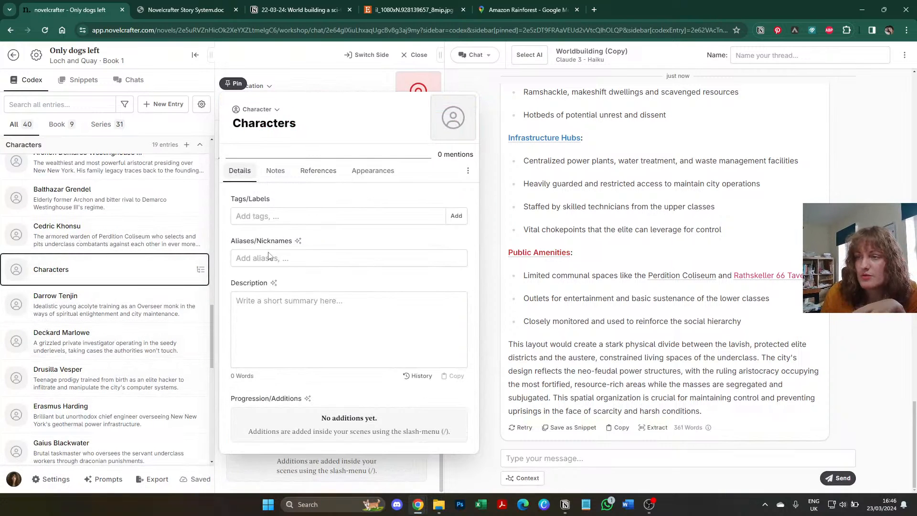
click(266, 218)
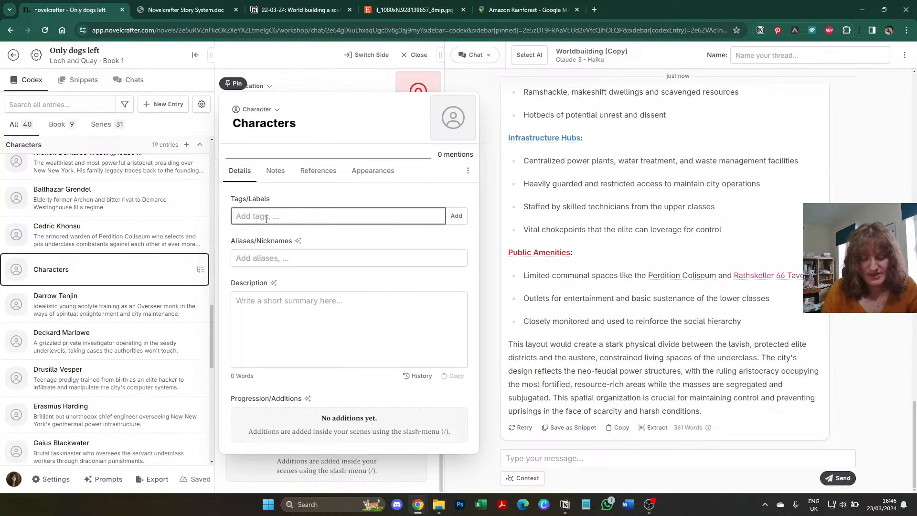
text(NB)
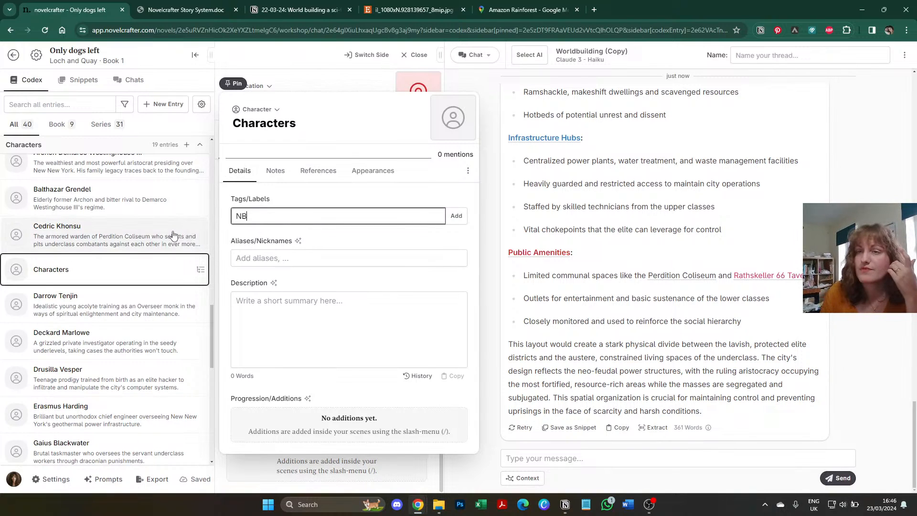
Step: Enter the tag AC on the character entry of the wealthiest, most powerful ruling aristocrat
scroll(129, 234, up, 2)
click(94, 268)
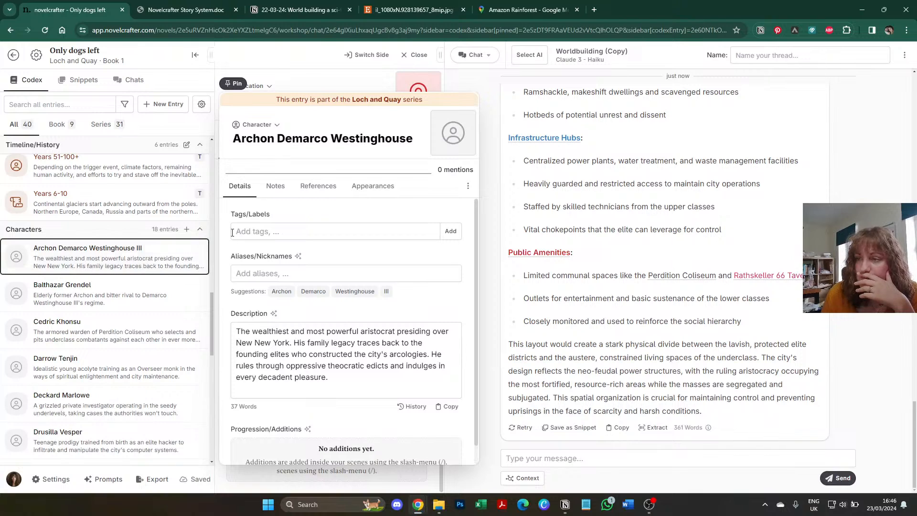
scroll(122, 246, up, 5)
scroll(122, 247, up, 10)
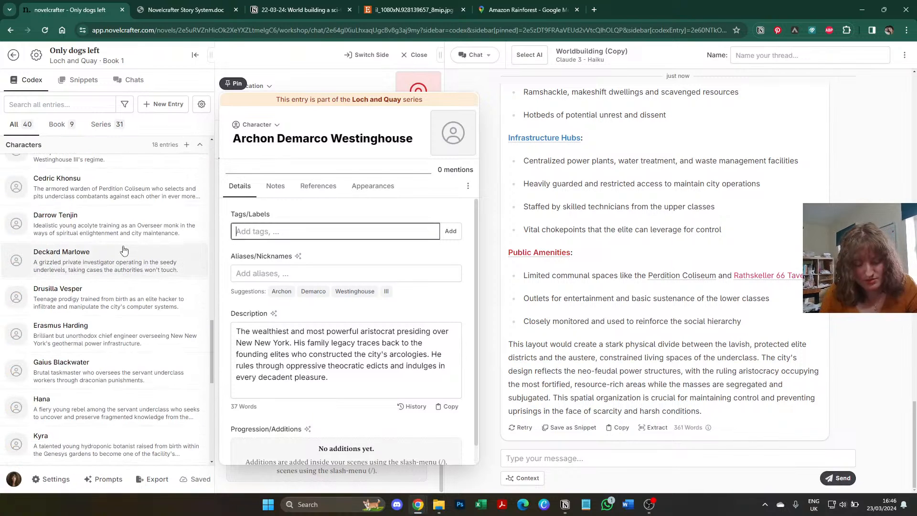
text(AC)
key(Tab)
Step: Enter the tag AC on the elderly former Archon's character entry
scroll(121, 304, up, 3)
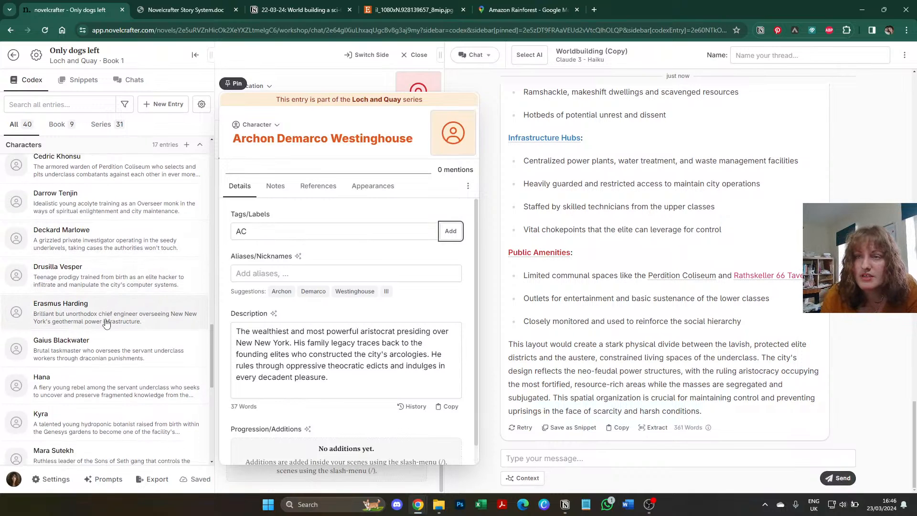
click(131, 255)
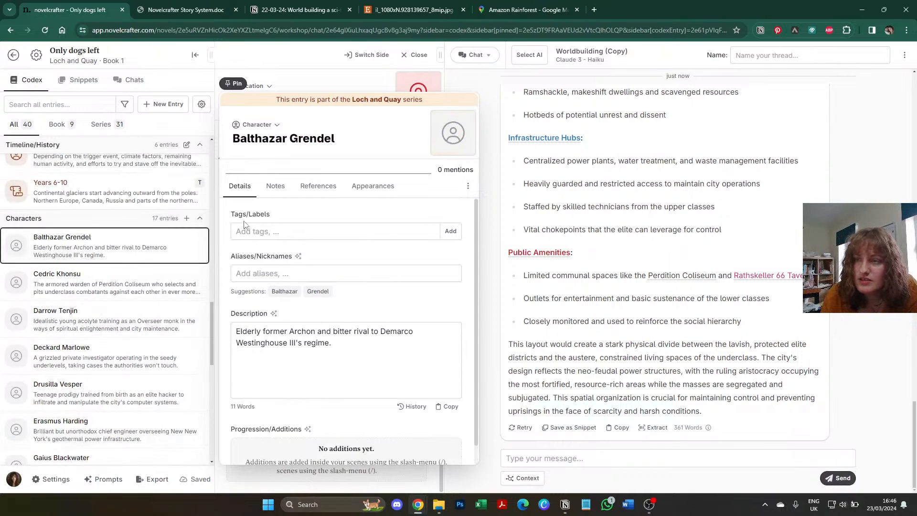
click(251, 227)
text(AC)
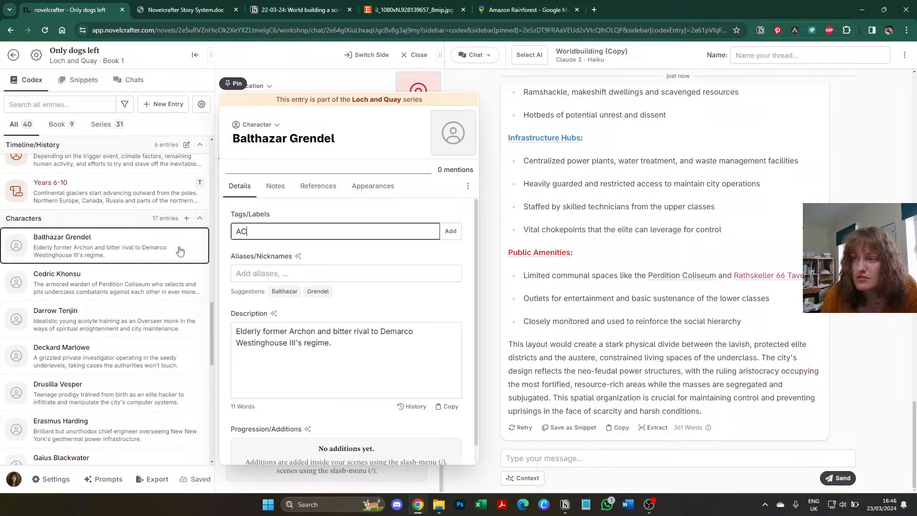
click(85, 283)
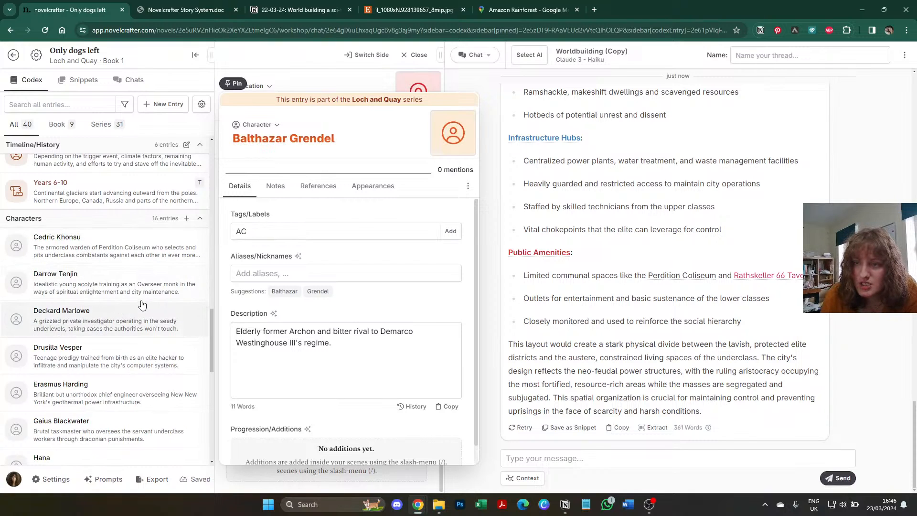
Step: Look through the remaining characters and enter the tag AC on the brash young noble's entry
scroll(142, 304, down, 2)
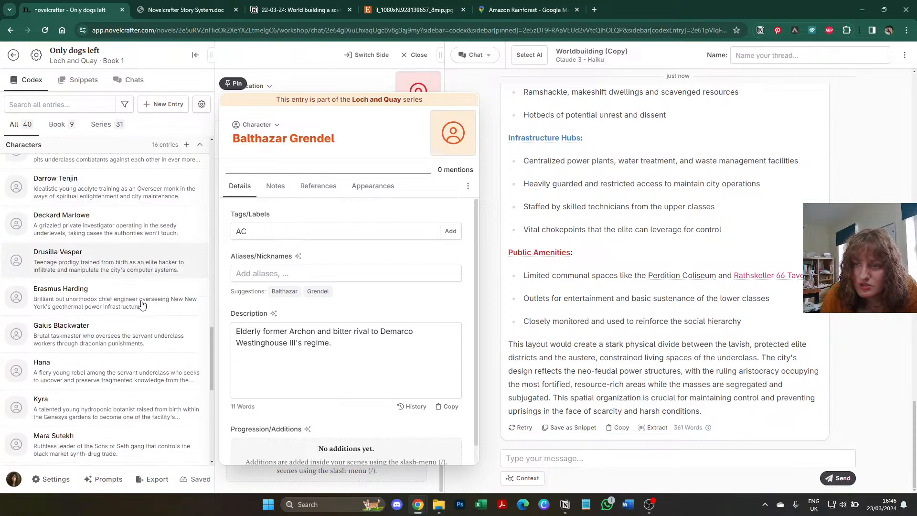
scroll(142, 305, down, 1)
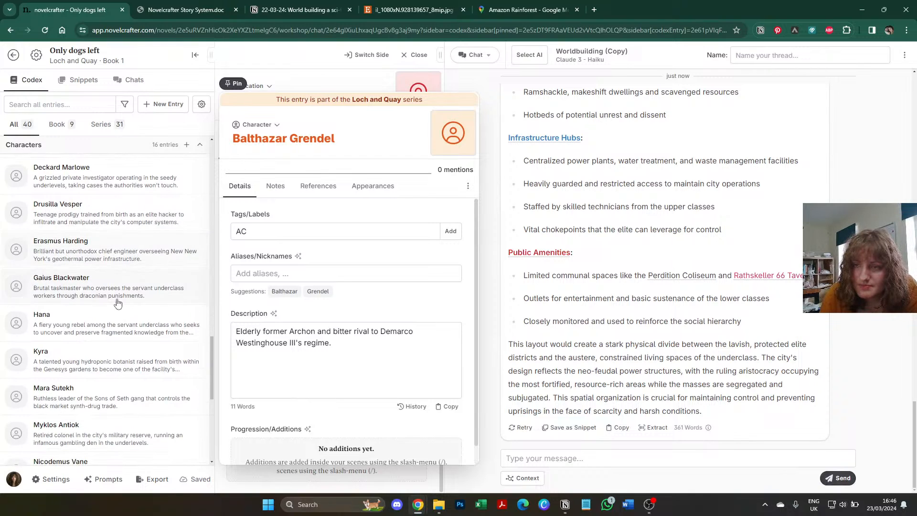
scroll(107, 343, down, 1)
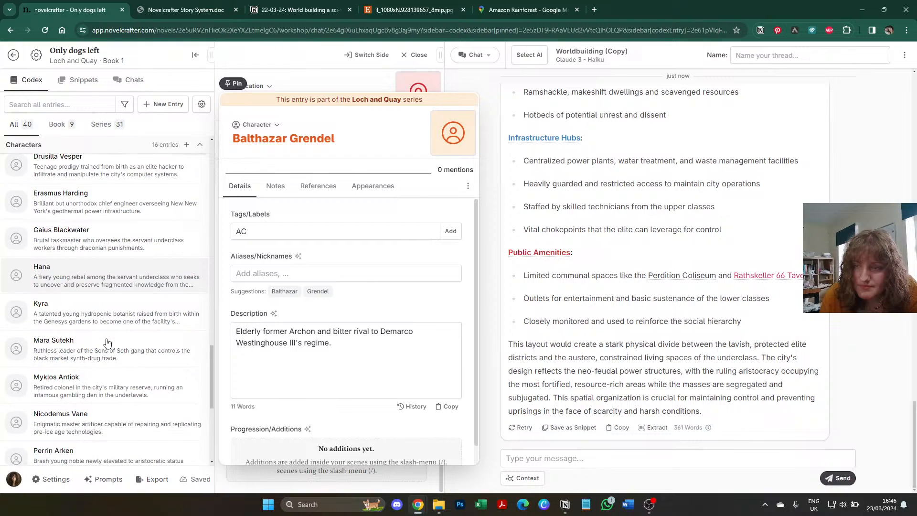
scroll(110, 330, down, 1)
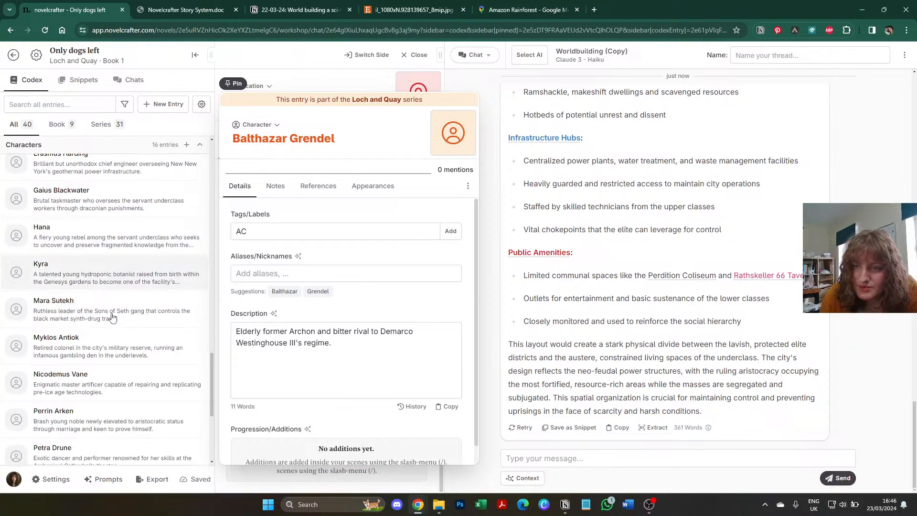
click(89, 348)
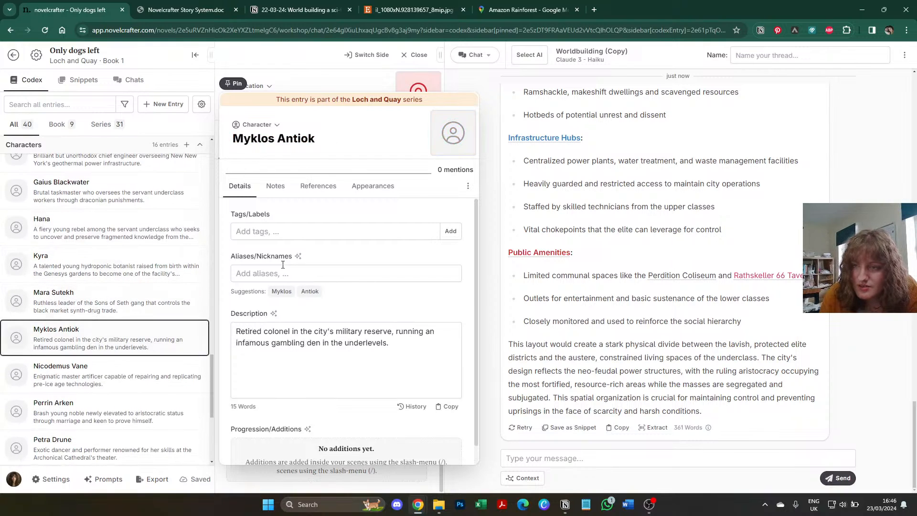
scroll(118, 345, down, 1)
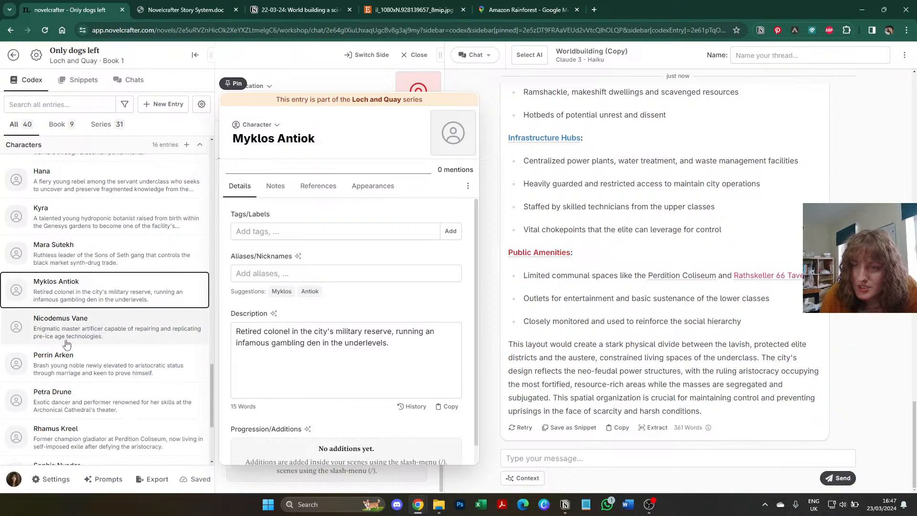
scroll(134, 343, down, 1)
click(143, 320)
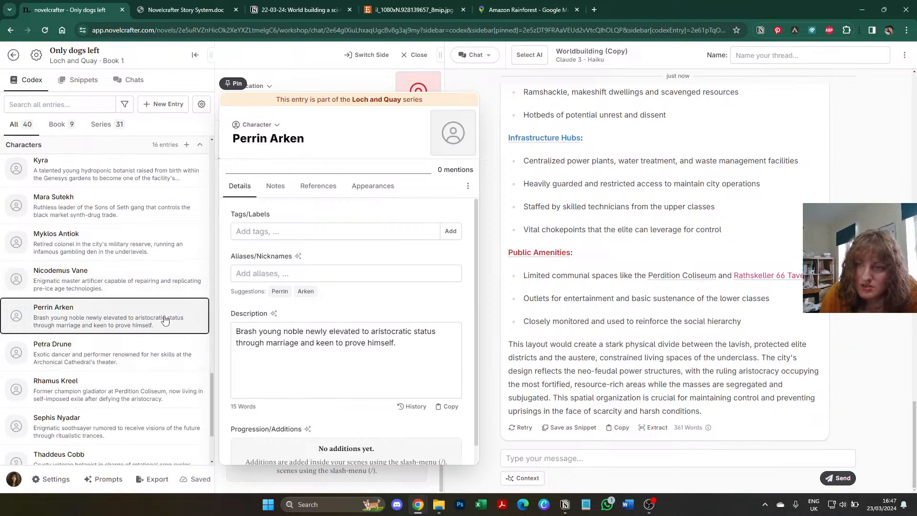
click(272, 232)
text(AC)
Step: Enter the tag AC on the enigmatic soothsayer's character entry
scroll(143, 316, down, 1)
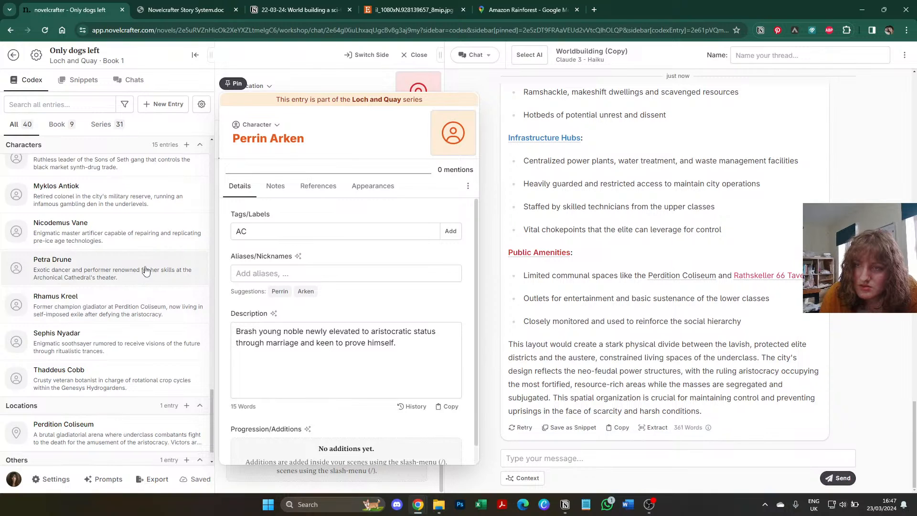
scroll(146, 271, down, 1)
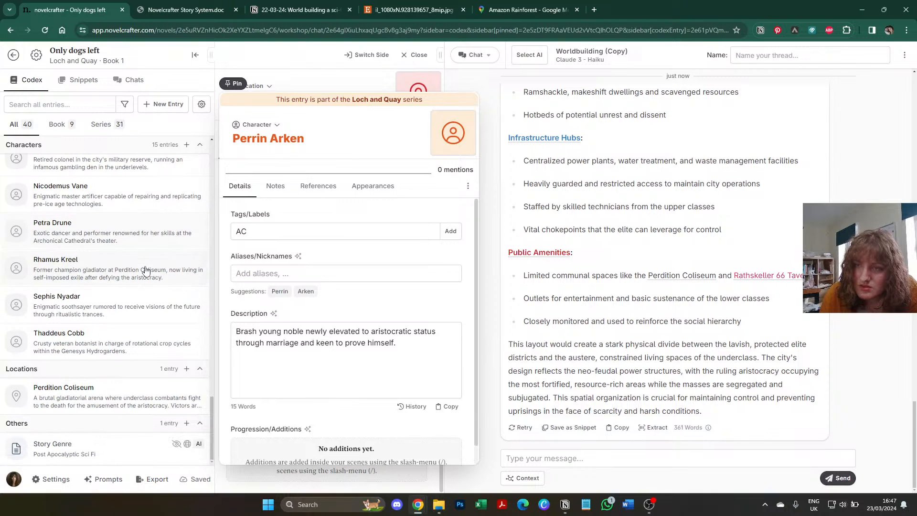
click(41, 320)
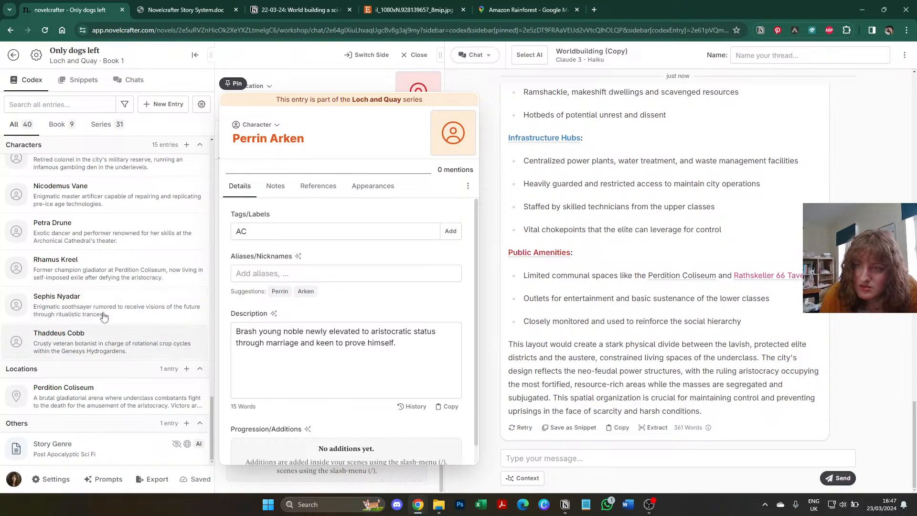
click(283, 231)
text(AC)
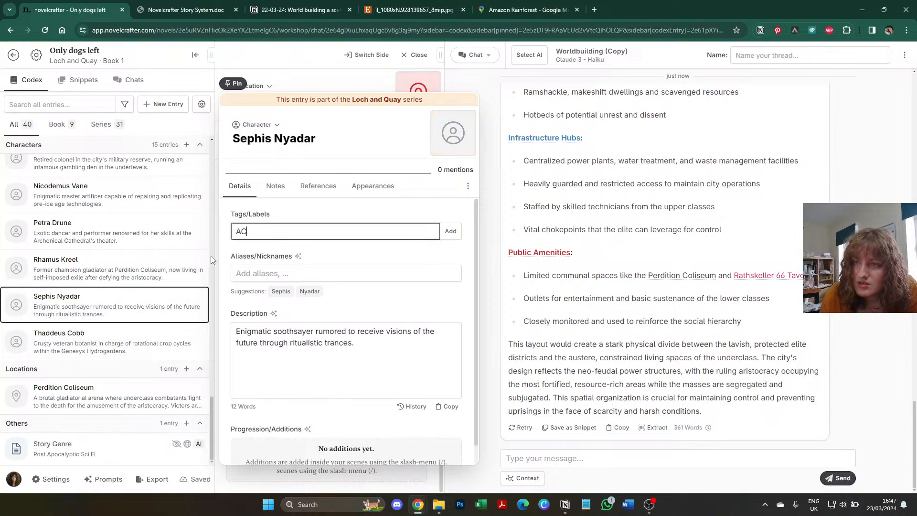
Step: Review how the codex entries are grouped under the custom categories and check the Genesys District location entry
scroll(120, 340, up, 15)
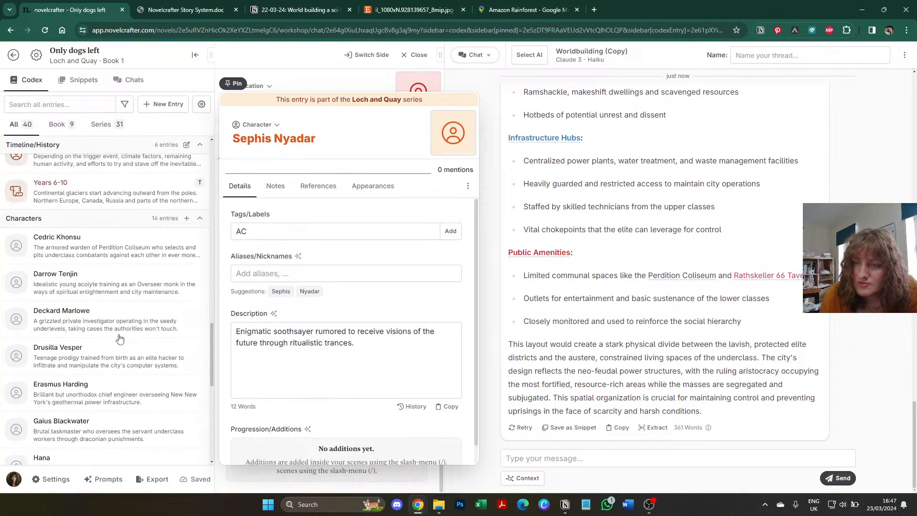
scroll(120, 339, down, 2)
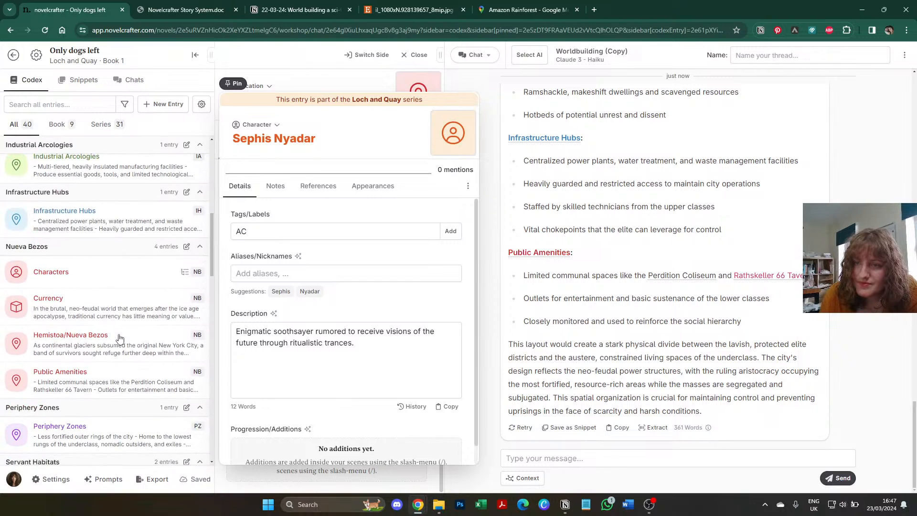
scroll(95, 306, up, 6)
scroll(81, 279, down, 3)
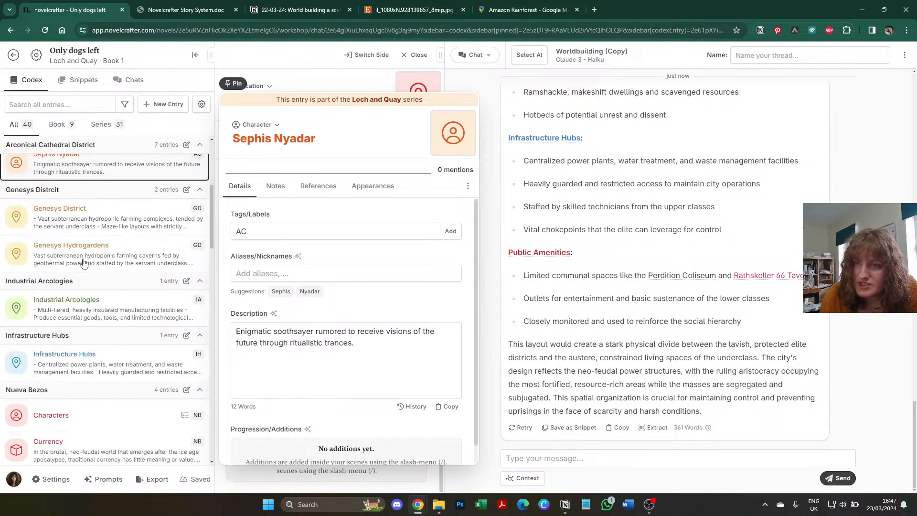
click(125, 224)
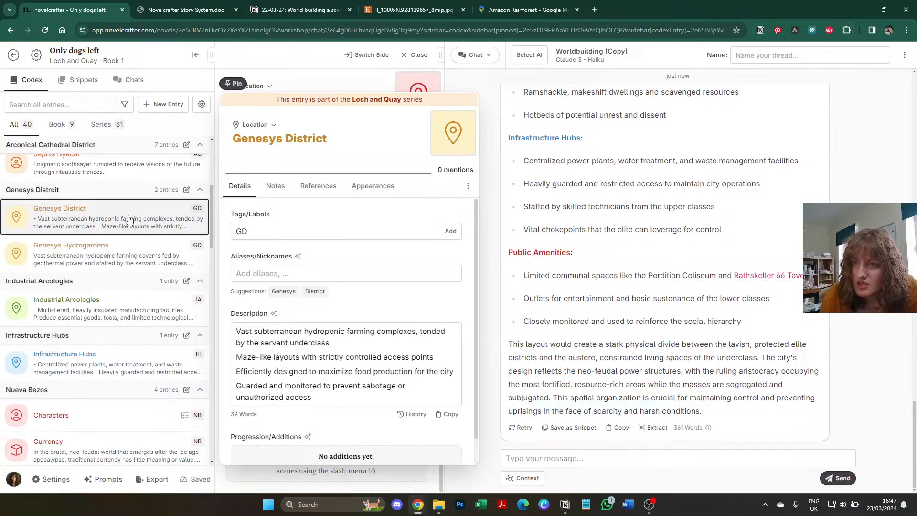
scroll(128, 219, up, 1)
scroll(128, 219, up, 1)
scroll(128, 220, down, 2)
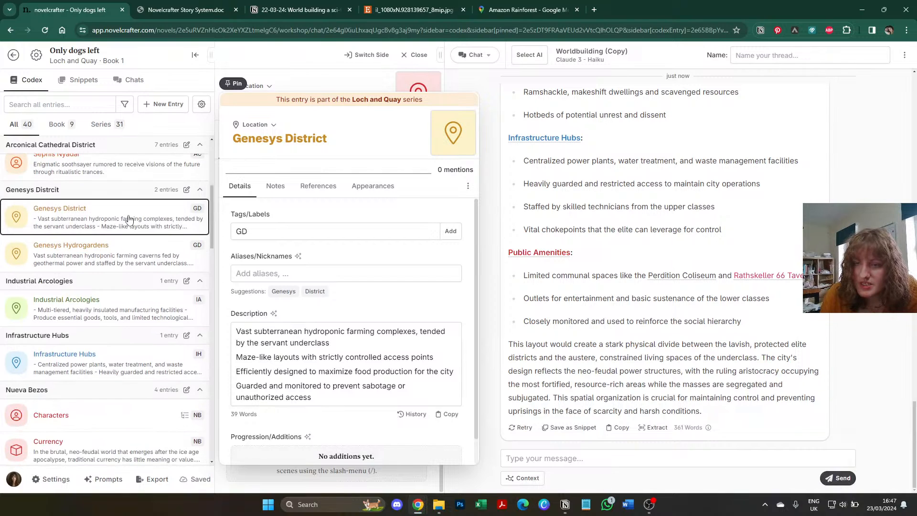
scroll(128, 219, down, 4)
scroll(129, 219, down, 13)
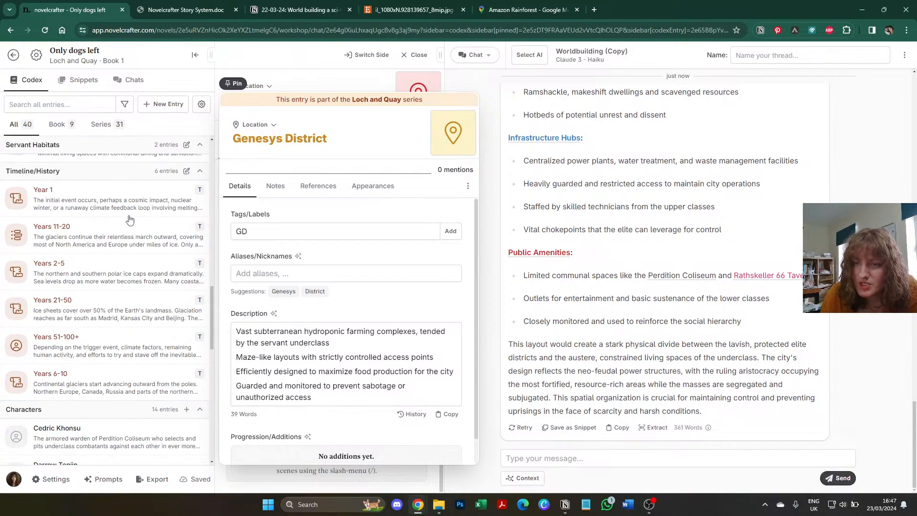
scroll(129, 219, up, 10)
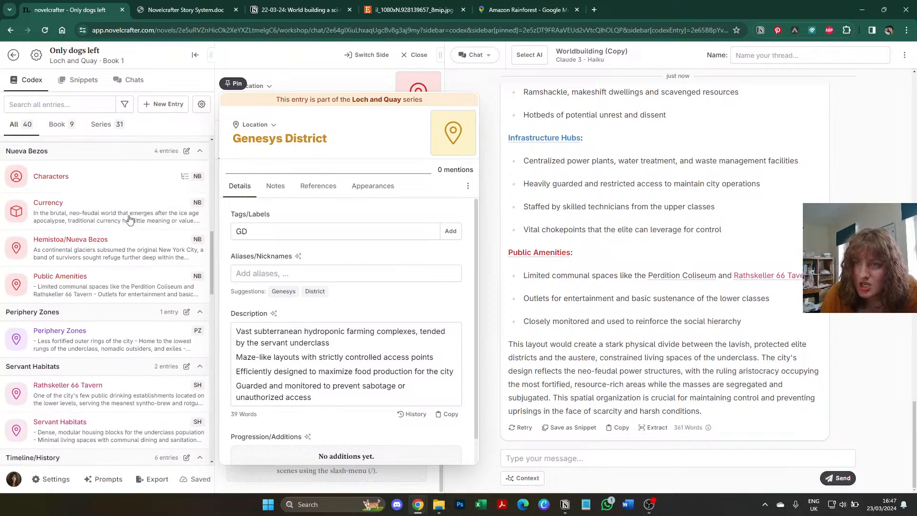
Step: Rename the Servant Habitats location entry to Undercity
scroll(133, 271, up, 2)
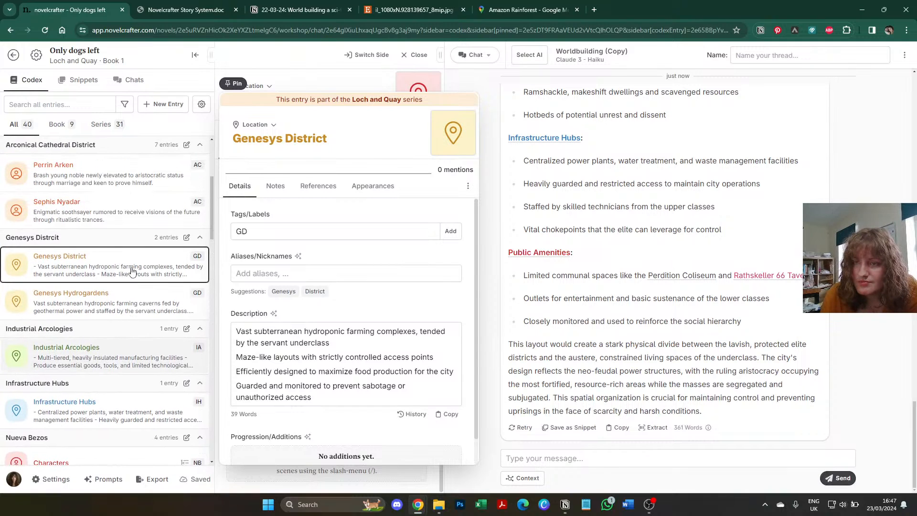
scroll(132, 270, down, 6)
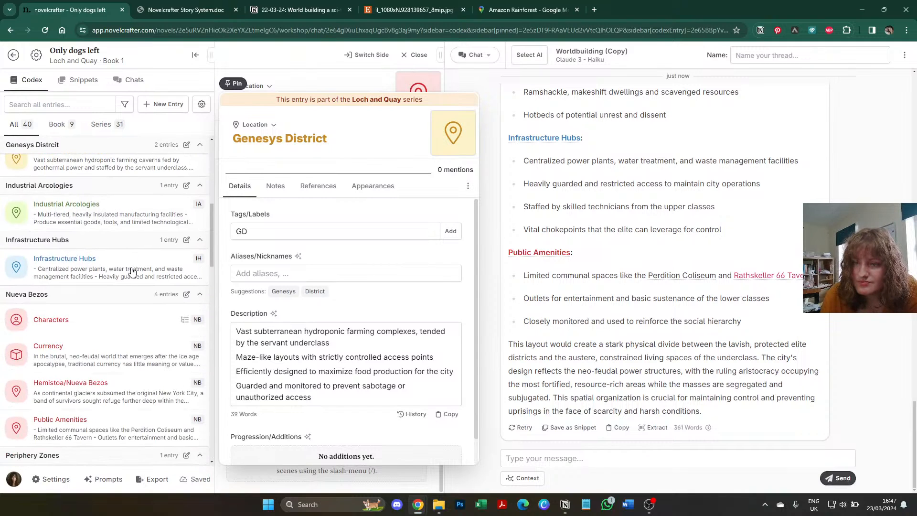
scroll(29, 367, down, 1)
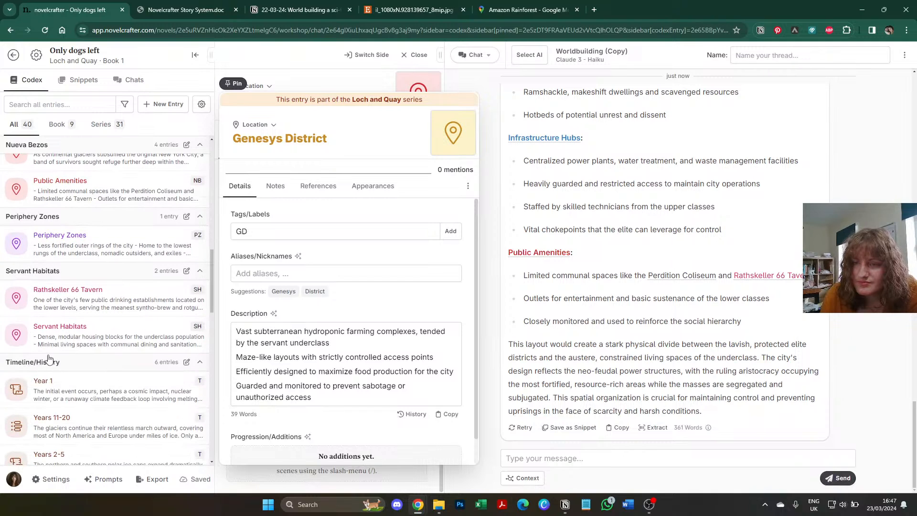
click(83, 300)
click(96, 334)
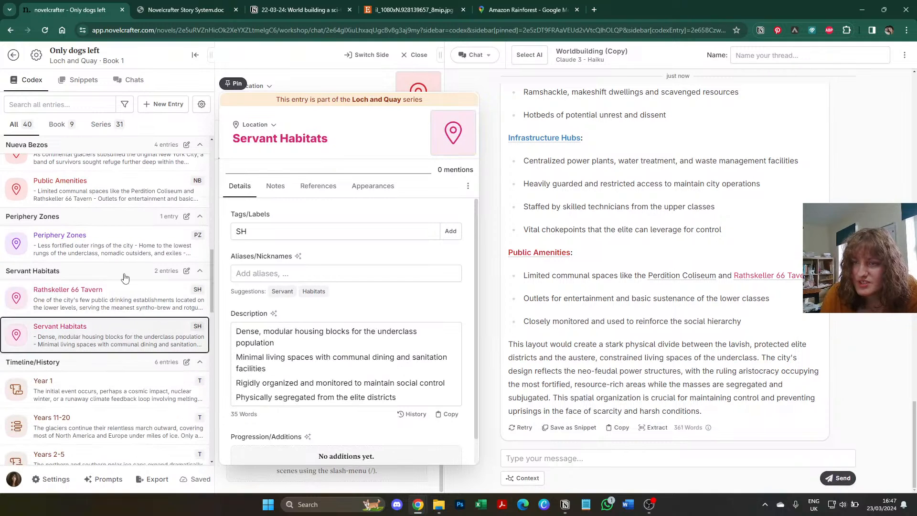
triple_click(305, 139)
text(Undercity)
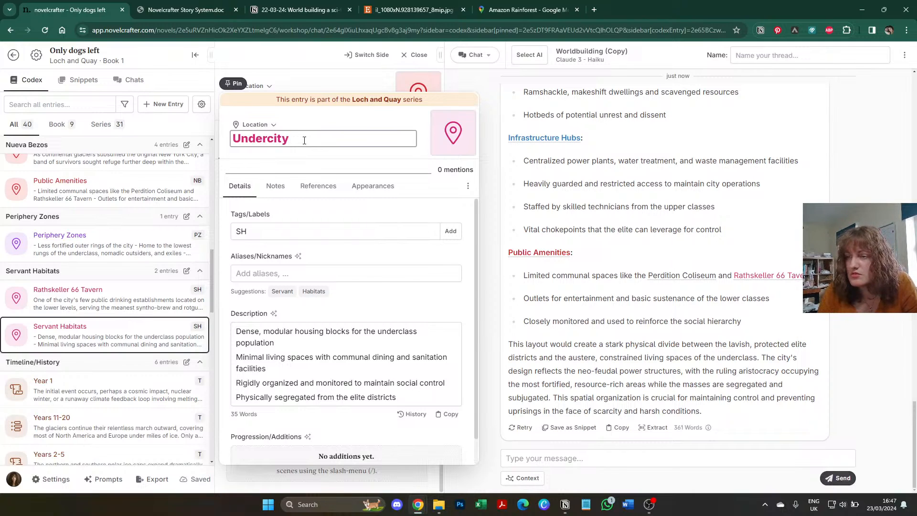
click(312, 203)
Step: Rename the custom codex category Servant Habitats to Undercity
click(201, 105)
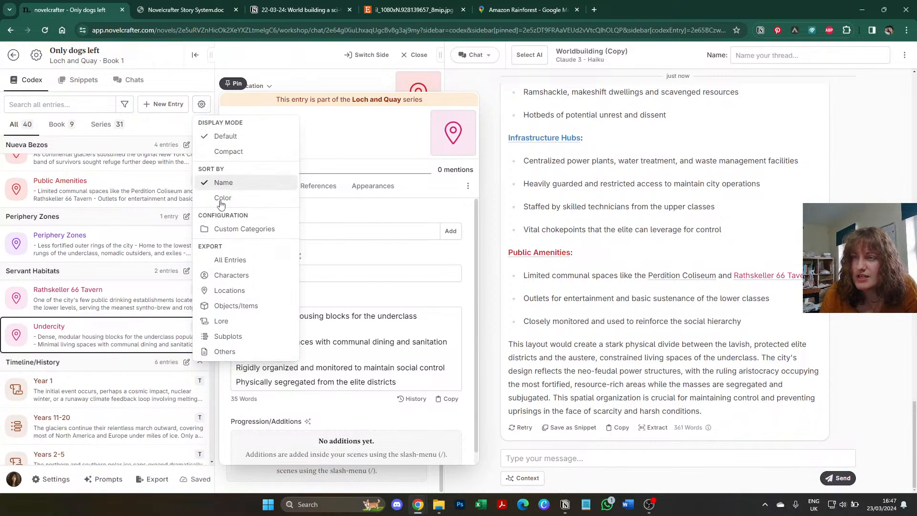
click(239, 228)
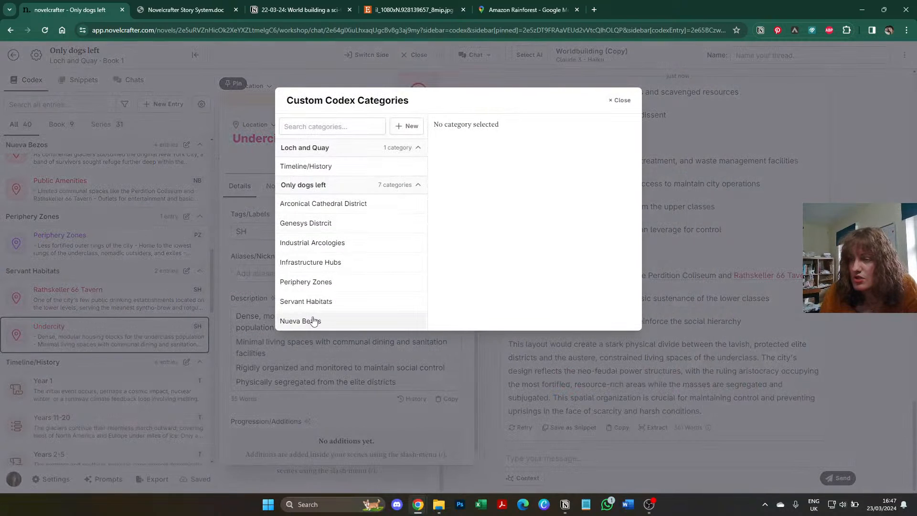
click(313, 302)
click(483, 148)
triple_click(483, 149)
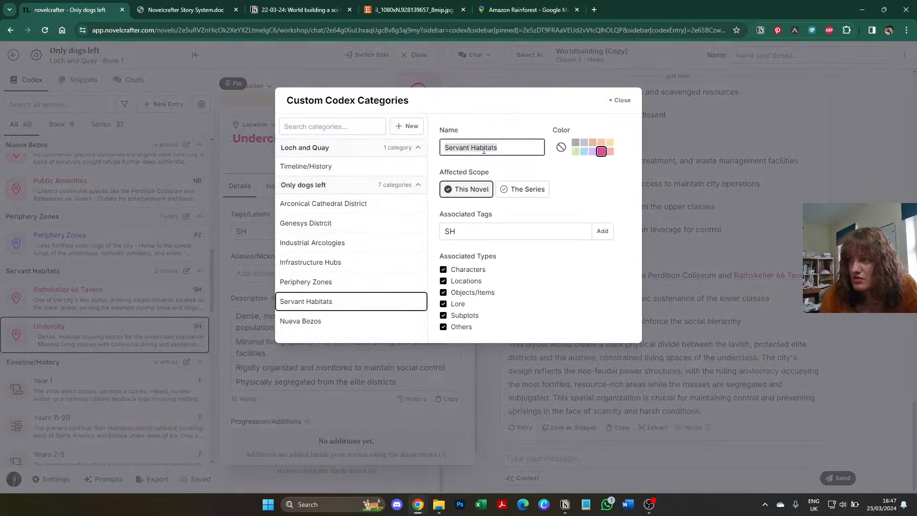
text(Undercity)
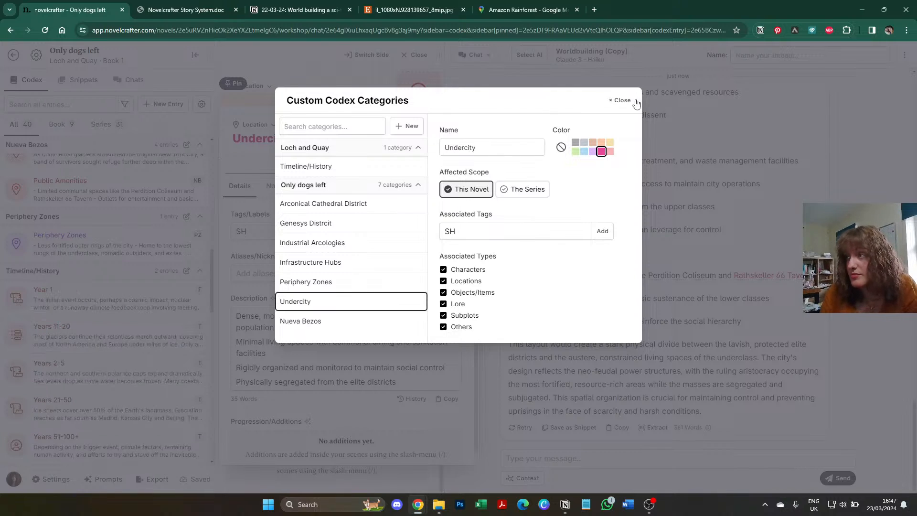
click(621, 100)
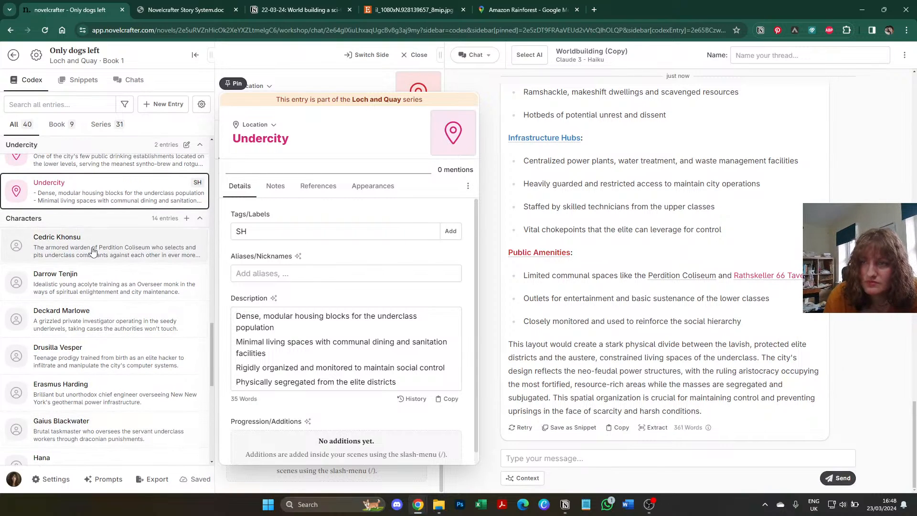
Step: Review the entries grouped under the district categories, reading the Industrial Arcologies, Infrastructure Hubs and Genesys District location entries
scroll(95, 268, up, 10)
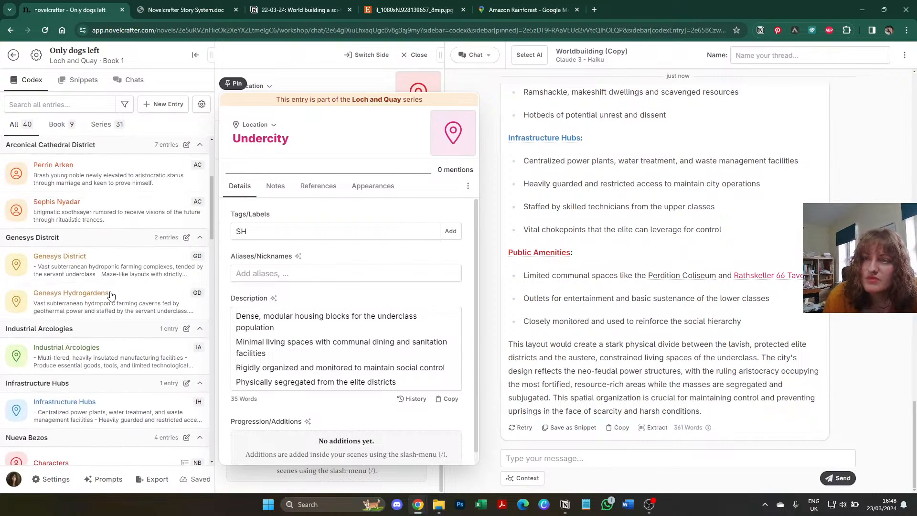
scroll(111, 295, up, 4)
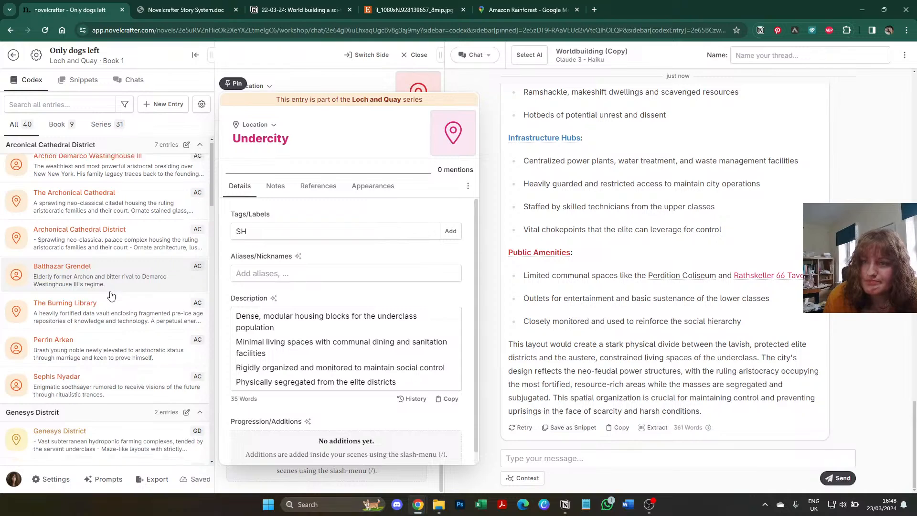
scroll(111, 296, down, 3)
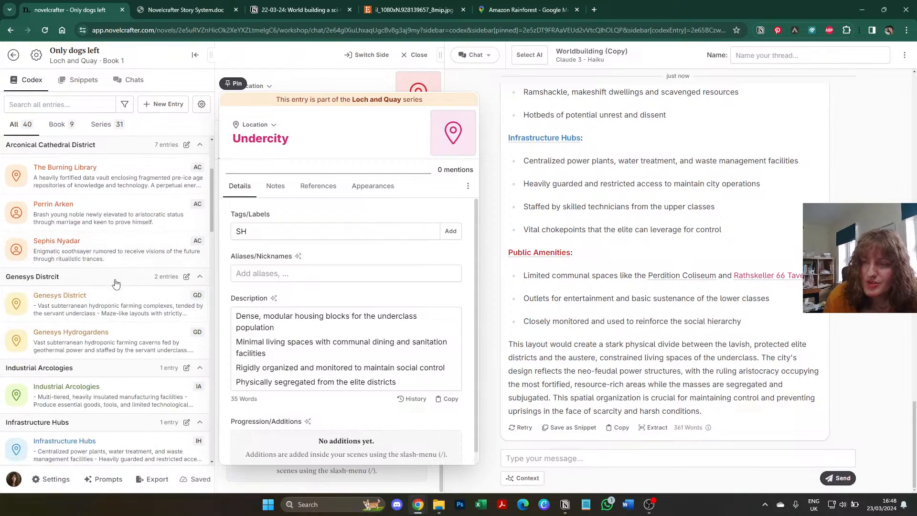
scroll(116, 284, down, 2)
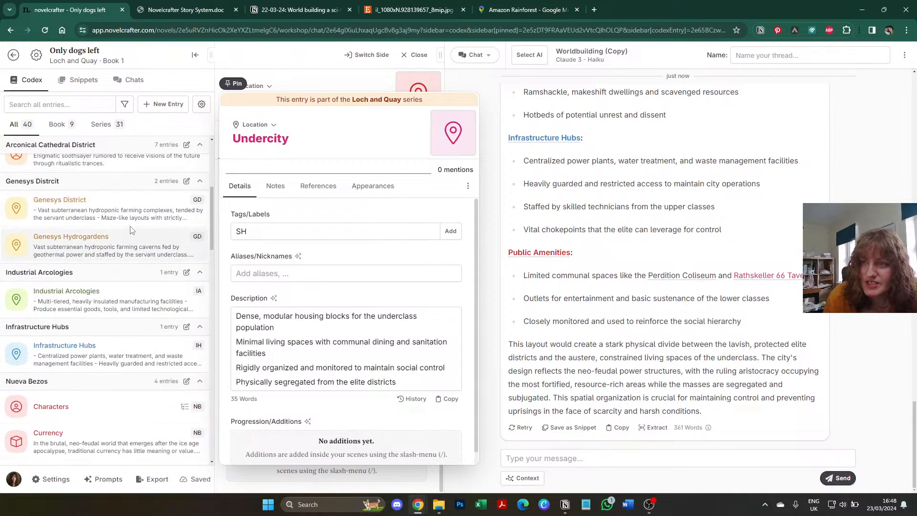
scroll(115, 268, down, 1)
click(115, 252)
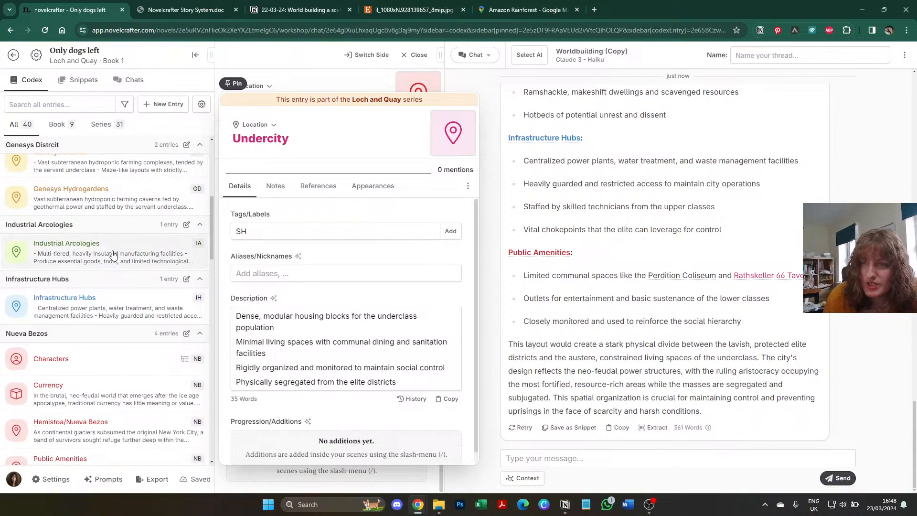
scroll(154, 266, down, 1)
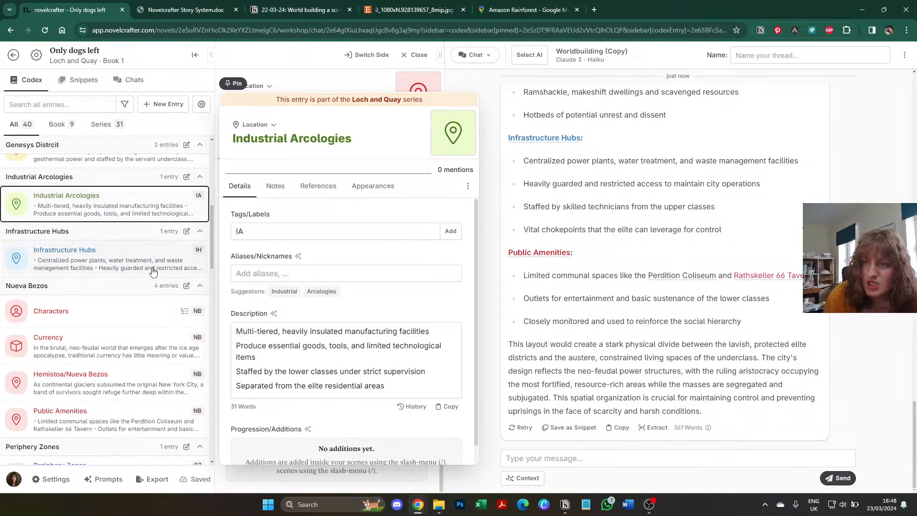
click(106, 270)
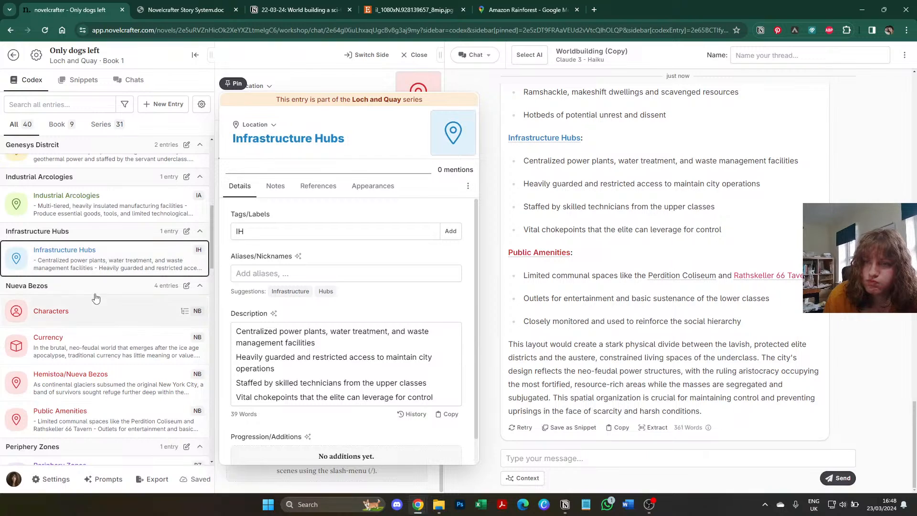
scroll(106, 281, up, 1)
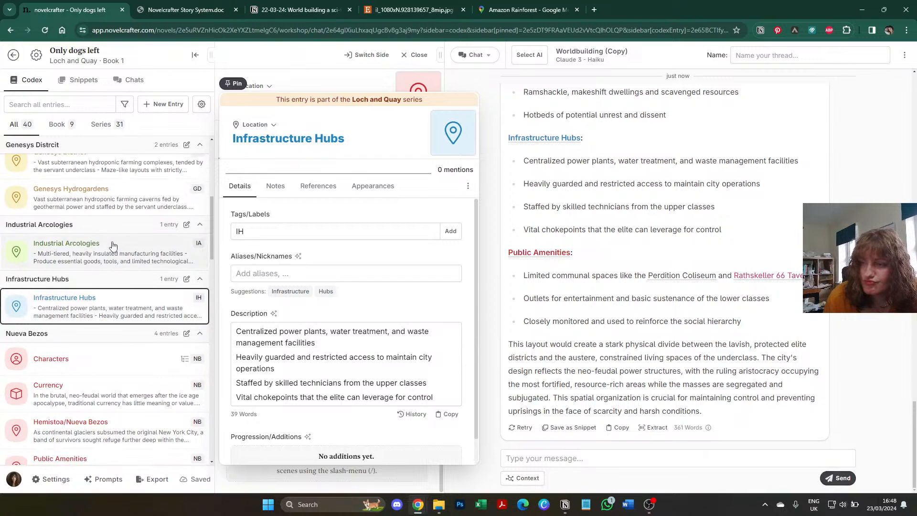
click(108, 258)
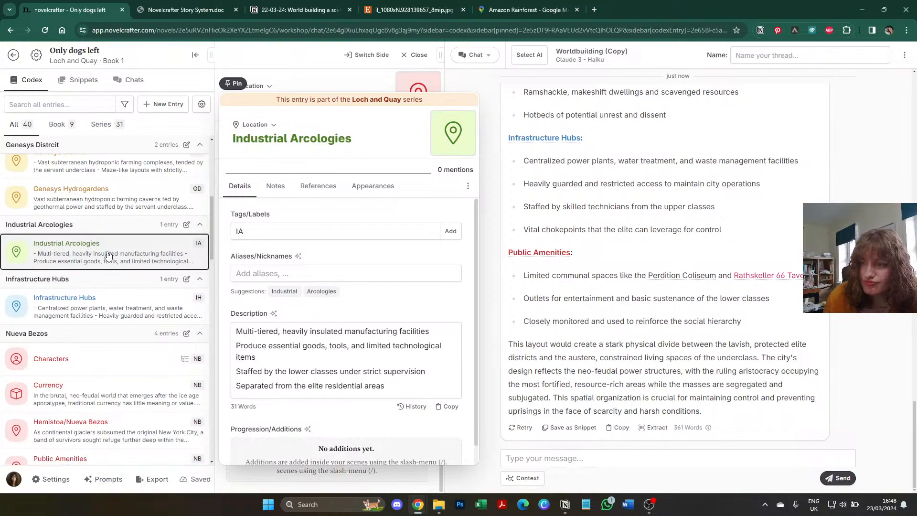
scroll(108, 256, up, 1)
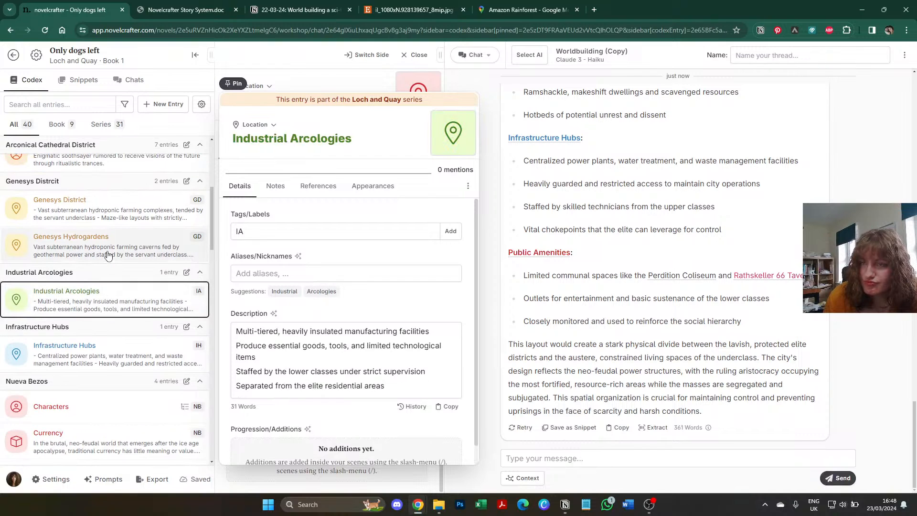
click(110, 218)
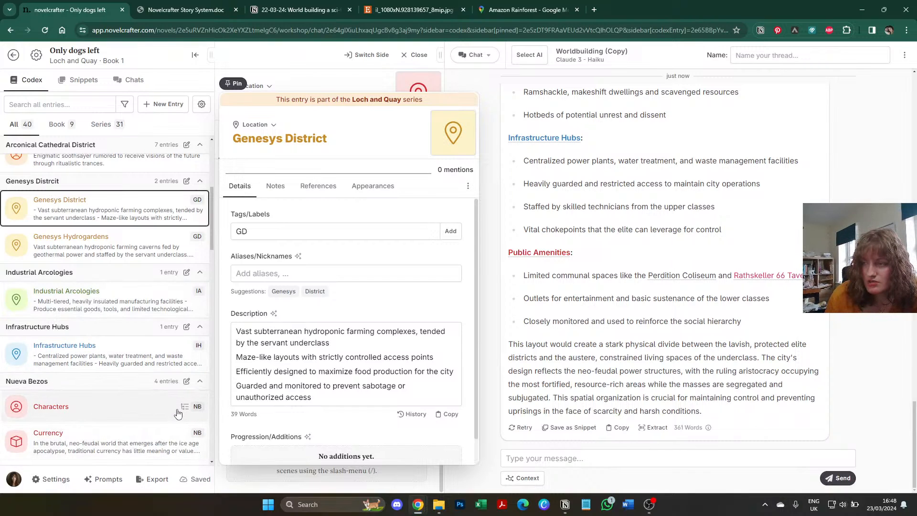
Step: Replace the city name New New York with Nueva Bezos in the description of the ruling Archon's character entry
scroll(178, 413, up, 5)
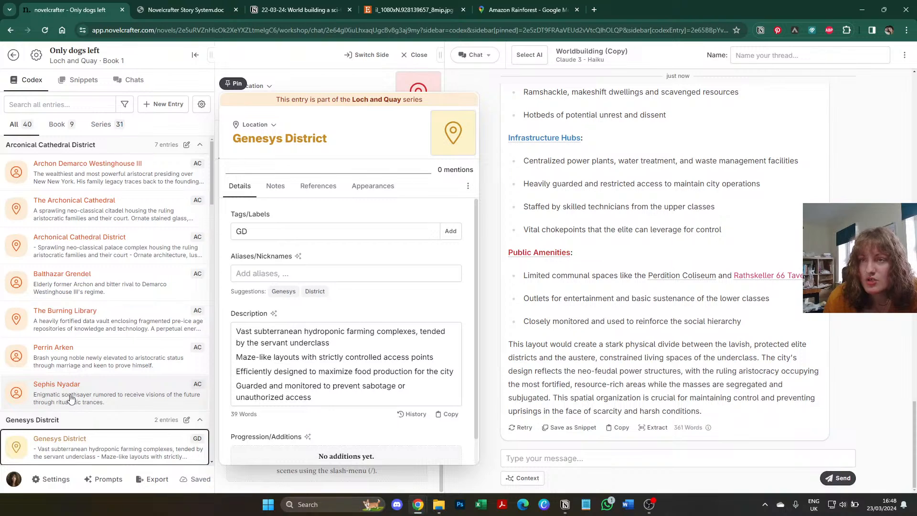
click(116, 177)
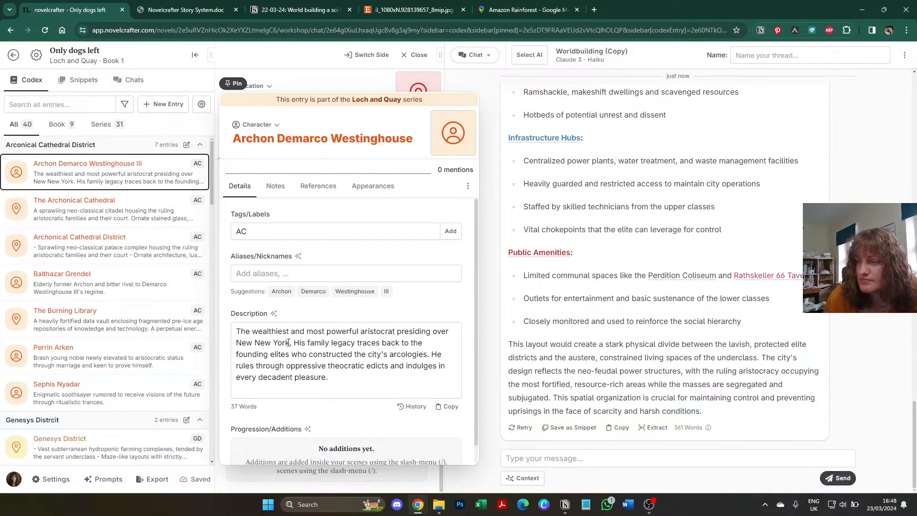
drag(290, 344, 237, 344)
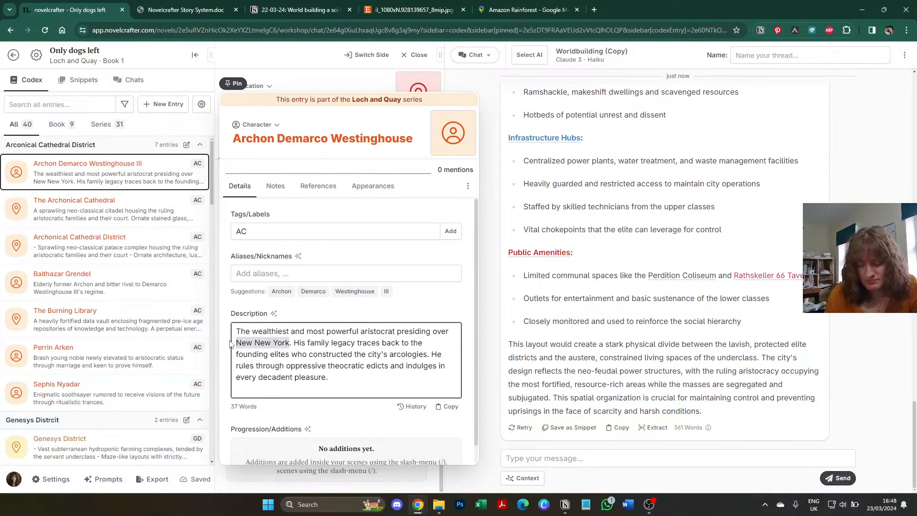
text(Nueva Be)
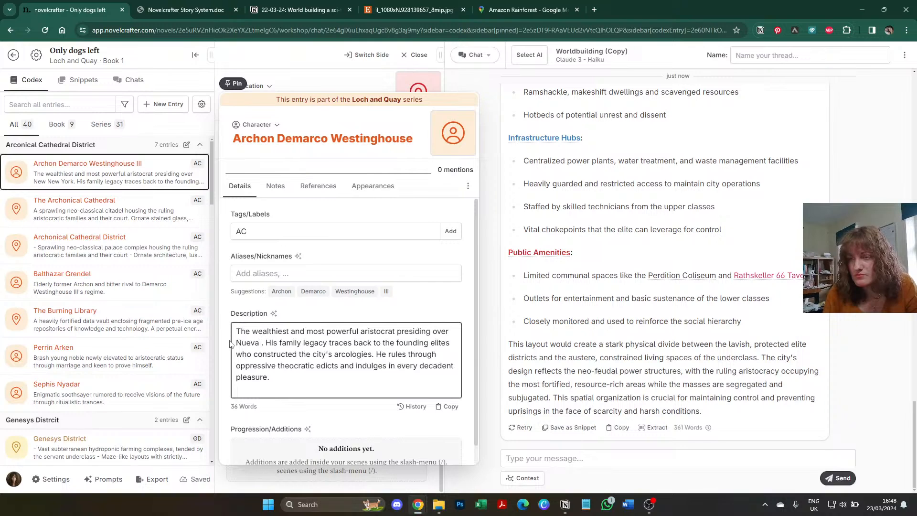
text(zos)
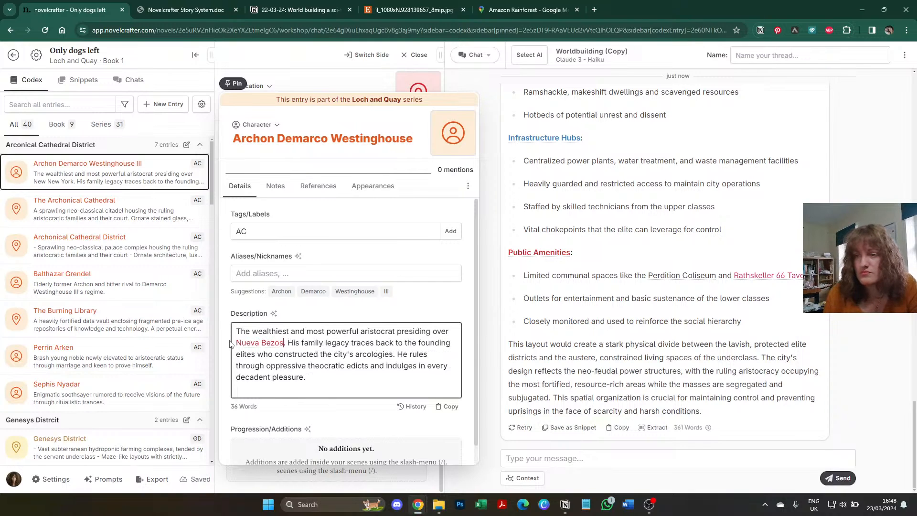
Step: Look through the grouped codex entries, checking the Periphery Zones location and the untagged character entry for the warden of Perdition Coliseum
scroll(93, 310, down, 2)
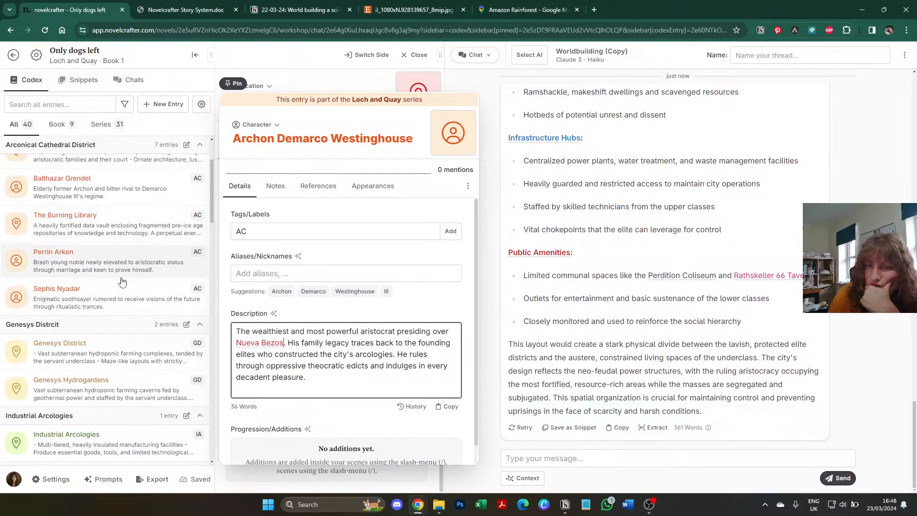
scroll(122, 282, down, 2)
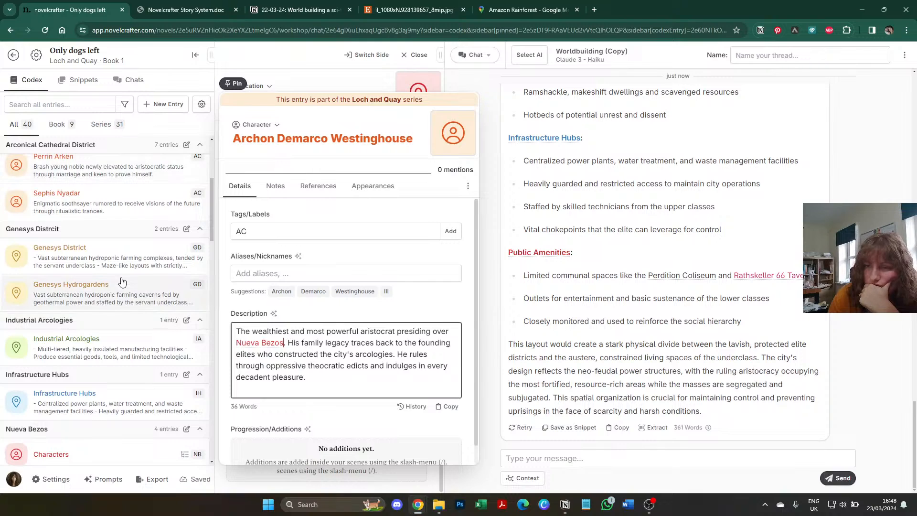
scroll(122, 281, down, 6)
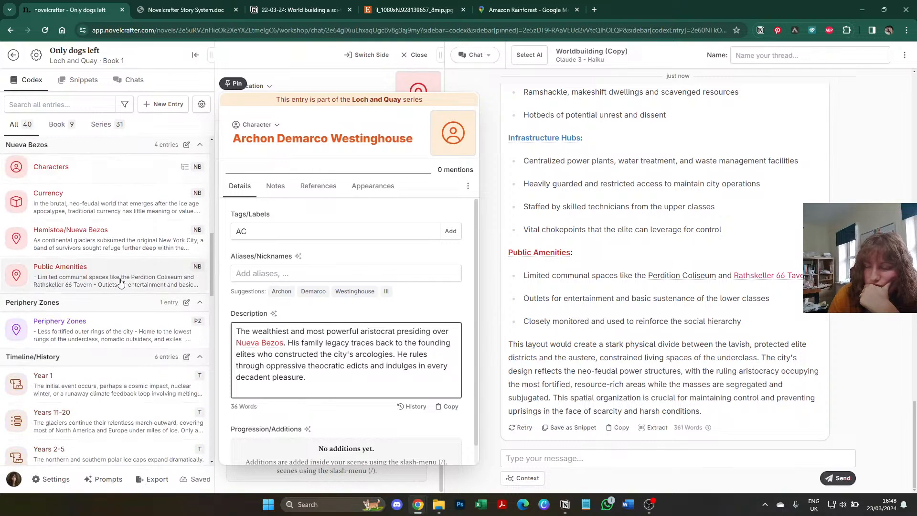
scroll(120, 282, up, 1)
click(120, 284)
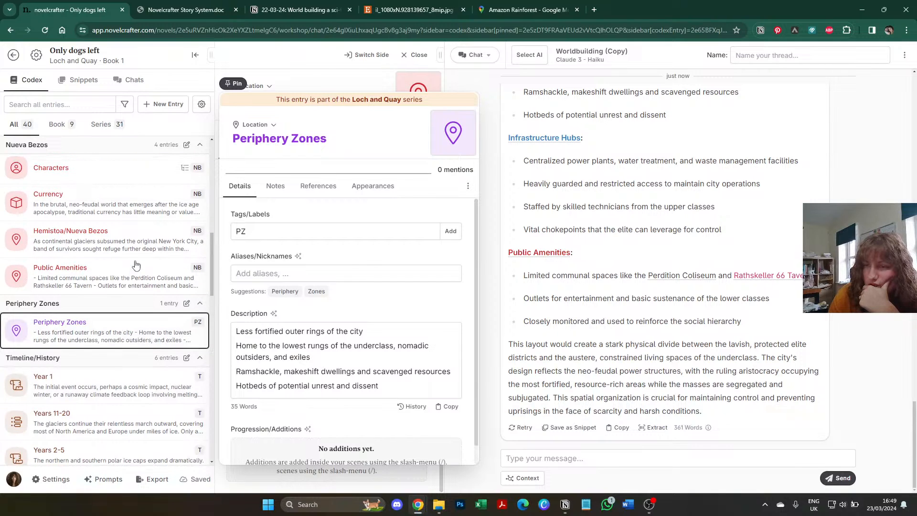
scroll(136, 266, up, 1)
scroll(136, 265, up, 1)
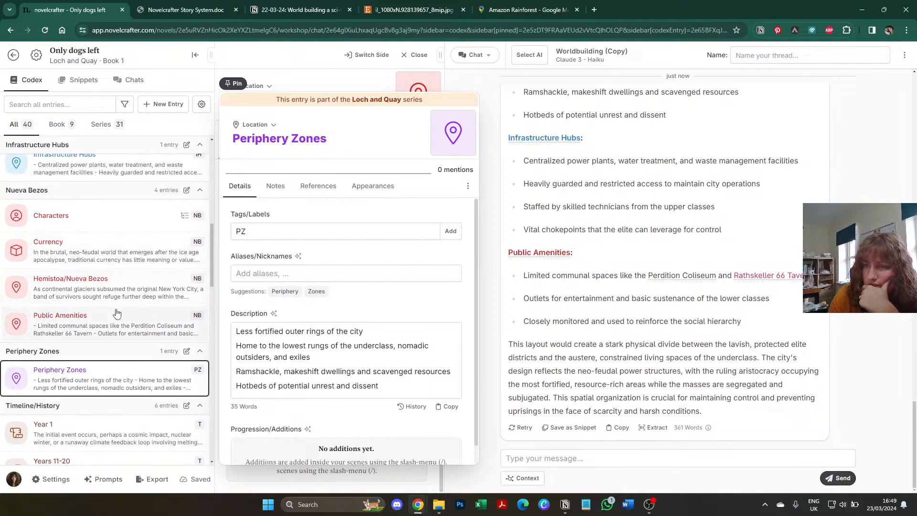
scroll(113, 314, up, 2)
scroll(114, 314, up, 3)
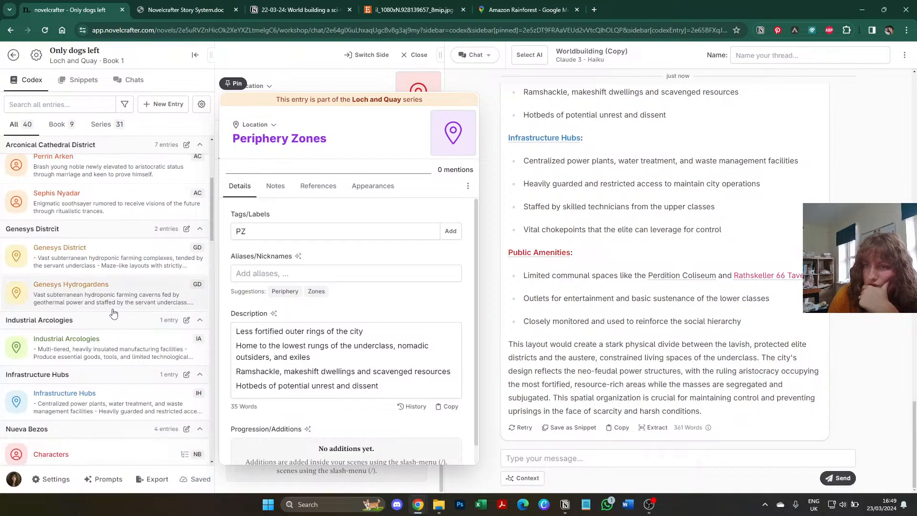
scroll(114, 314, up, 4)
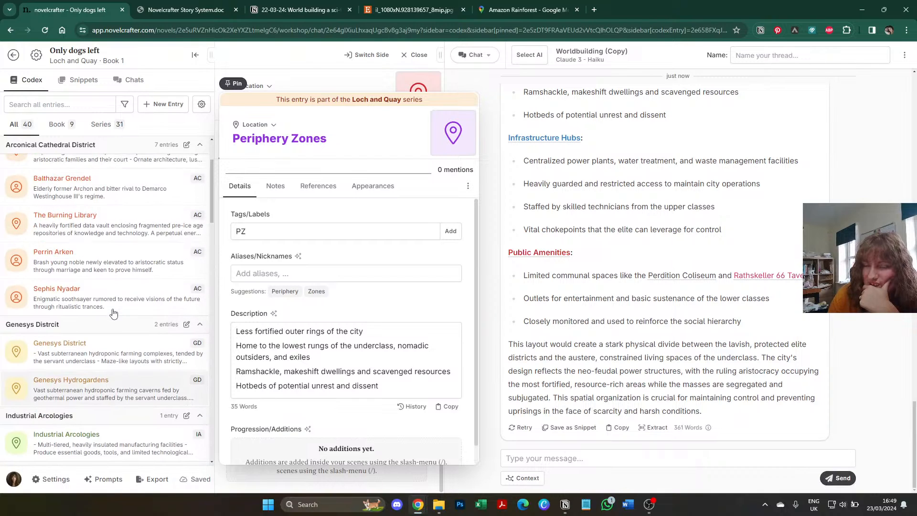
scroll(113, 314, down, 15)
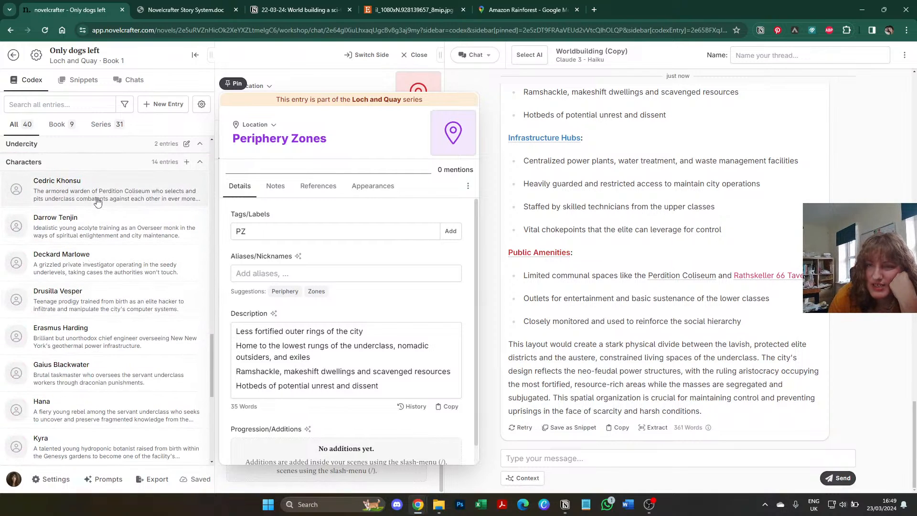
click(98, 201)
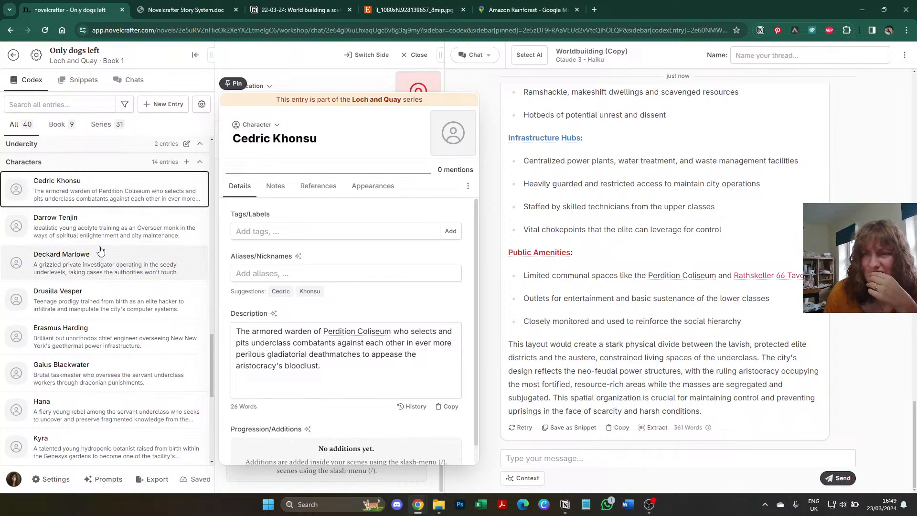
scroll(107, 334, down, 2)
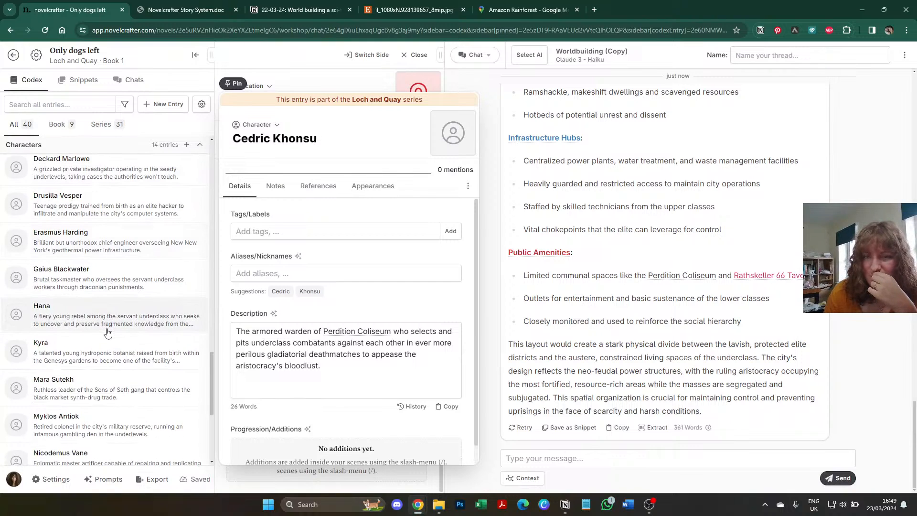
scroll(120, 354, up, 1)
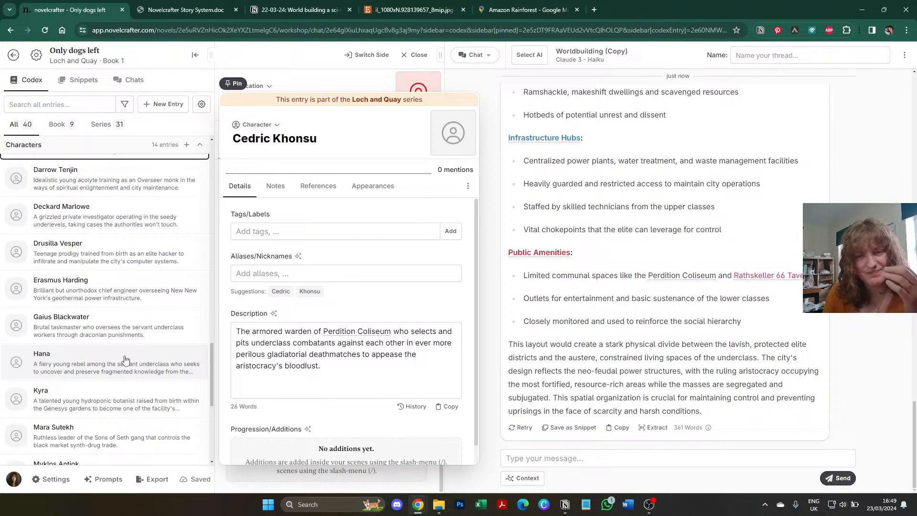
scroll(125, 359, up, 1)
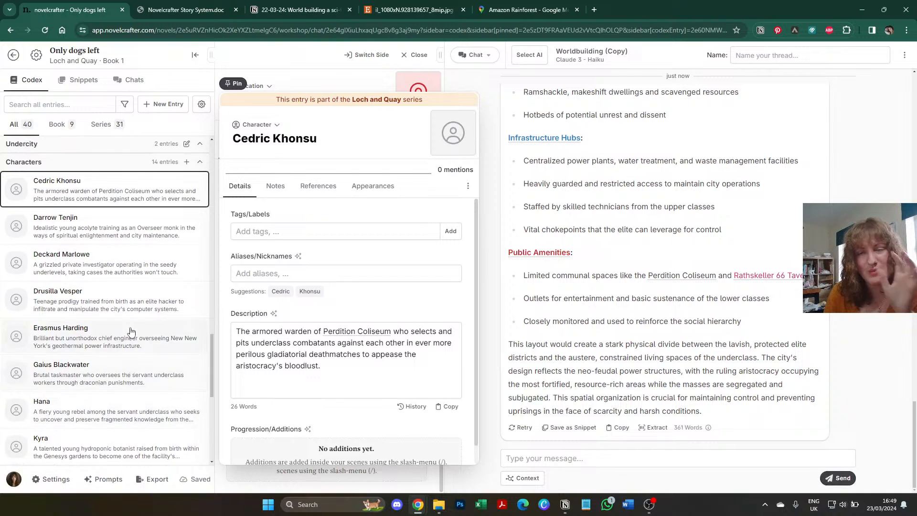
click(120, 266)
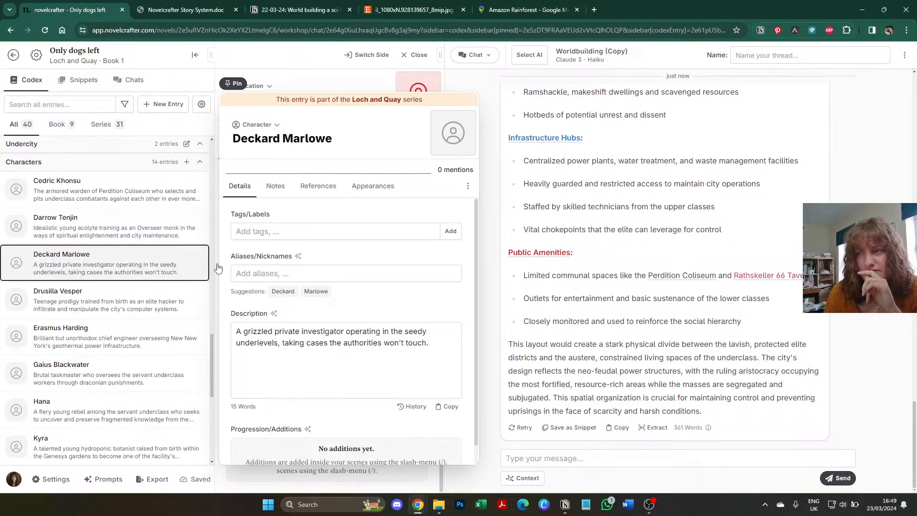
click(243, 227)
text(U)
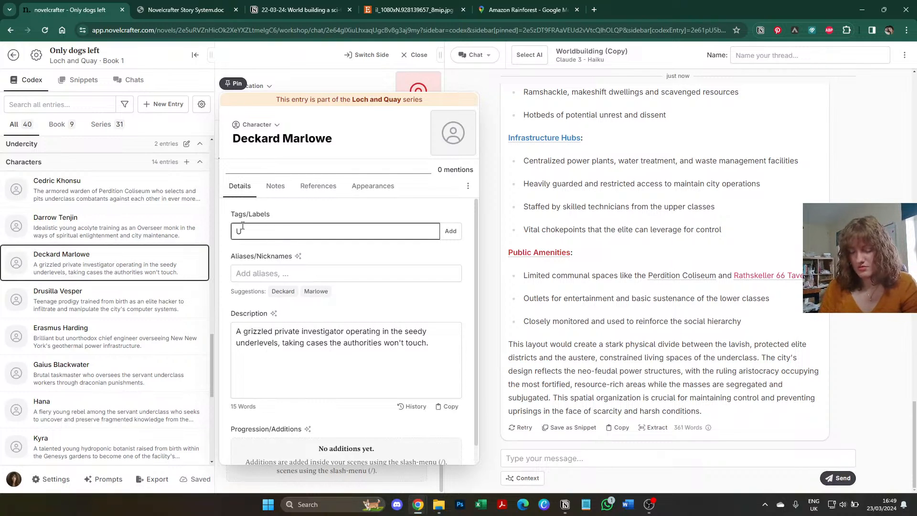
key(BackSpace)
Step: Change the tag of the Rathskeller 66 Tavern location entry to UC
scroll(121, 212, up, 6)
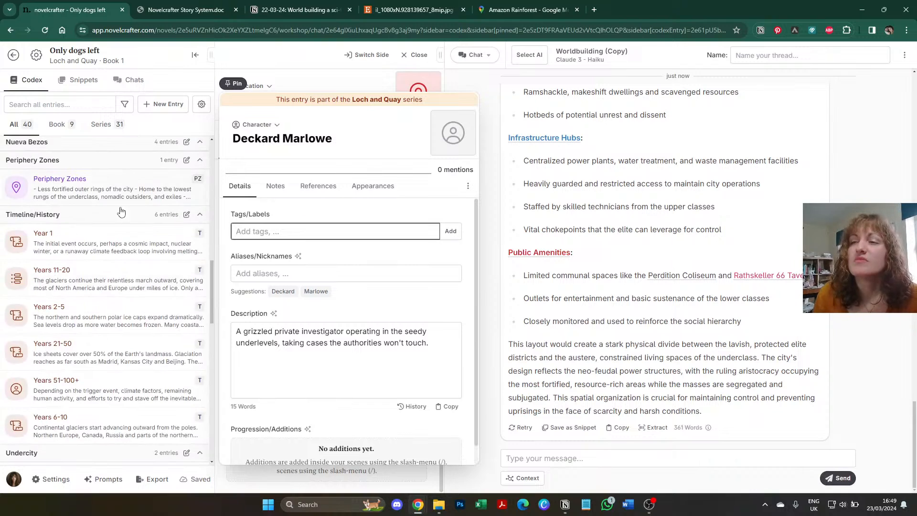
scroll(121, 211, up, 6)
scroll(78, 340, down, 5)
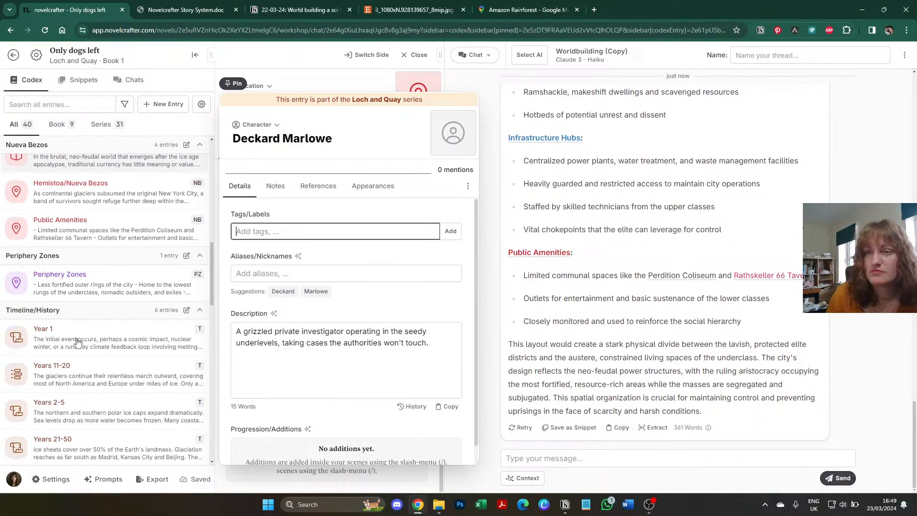
scroll(78, 340, up, 2)
scroll(95, 274, down, 5)
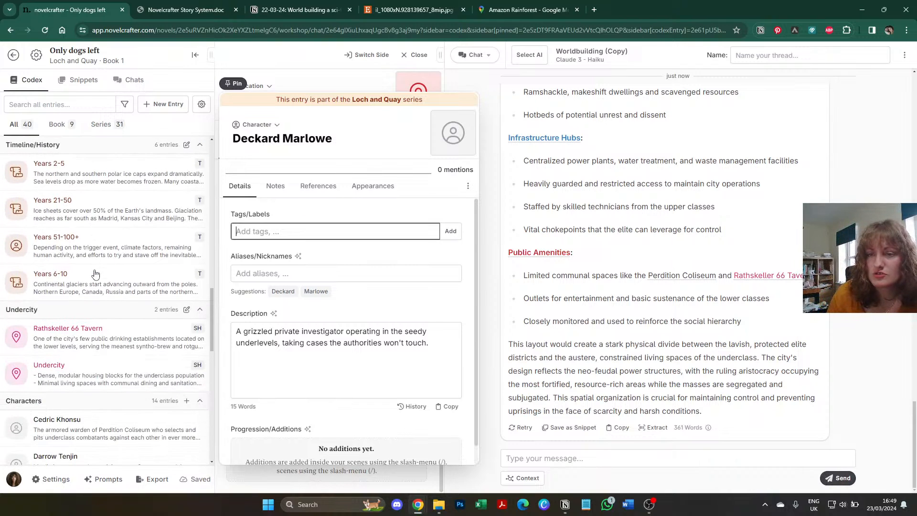
click(86, 330)
click(281, 231)
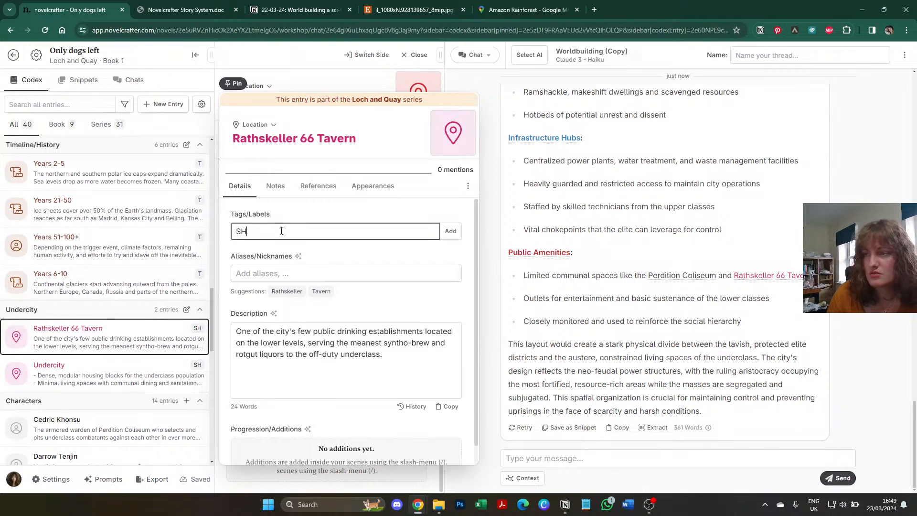
double_click(281, 231)
text(UC)
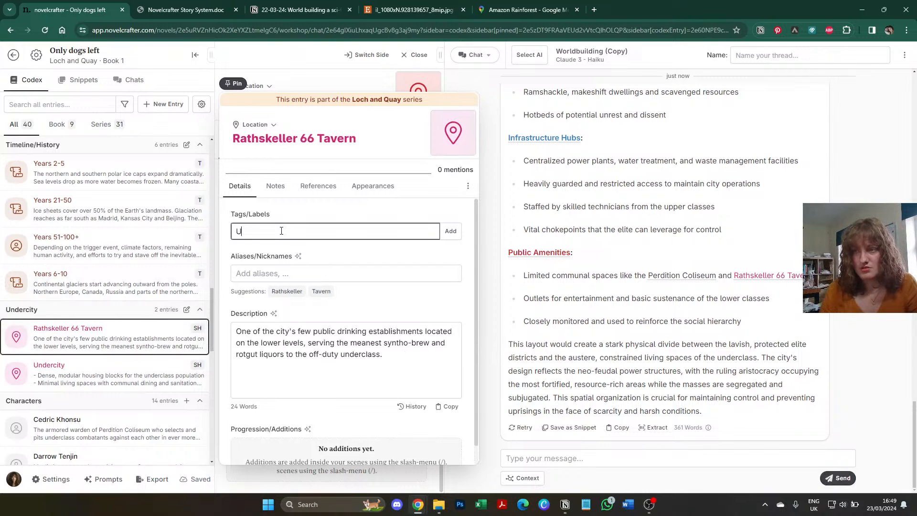
double_click(256, 236)
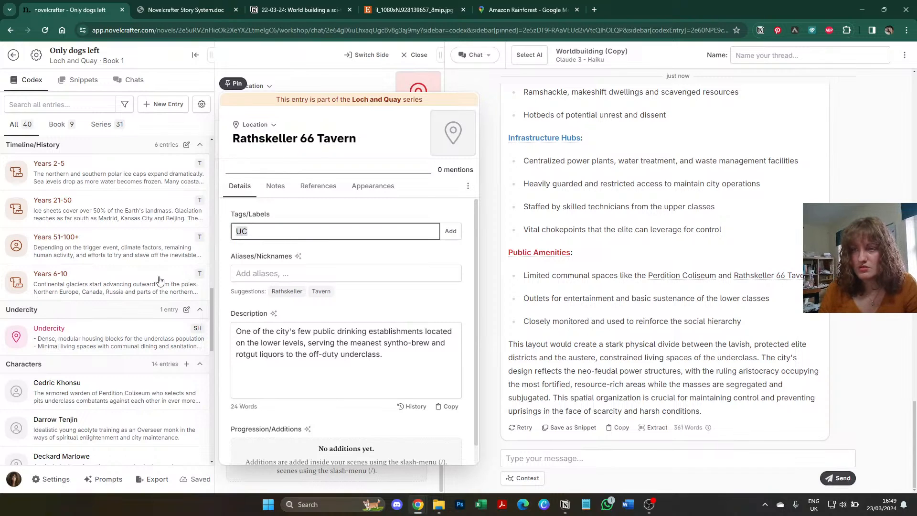
Step: Change the tag of the Undercity location entry to UC
click(67, 338)
click(275, 229)
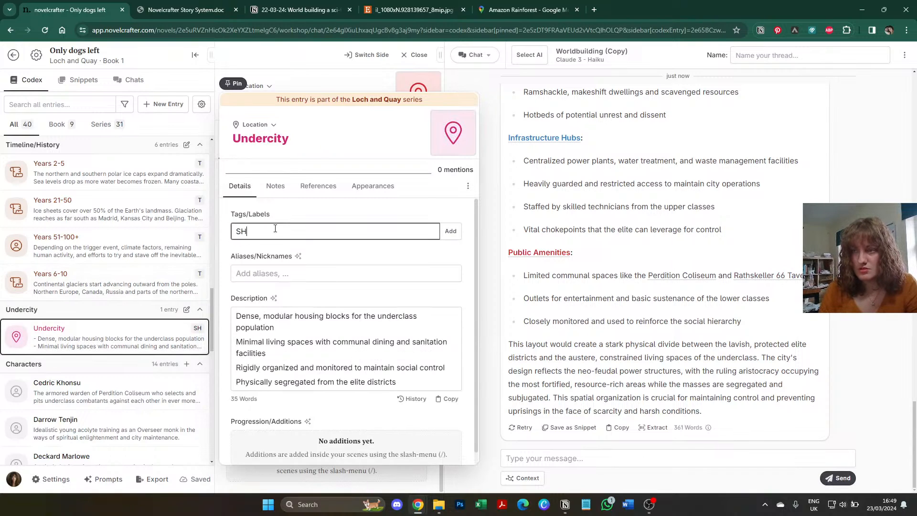
double_click(237, 232)
text(UC)
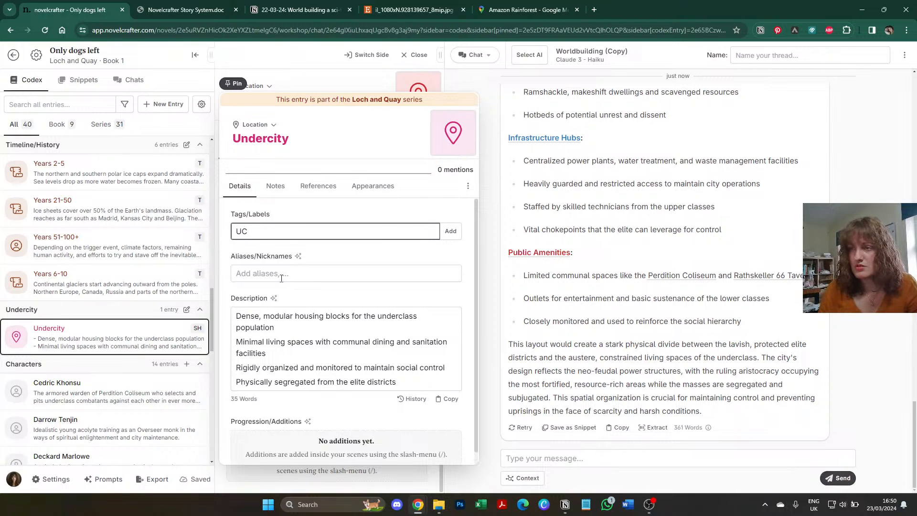
click(281, 279)
Step: Set the associated tag of the Undercity custom codex category to UC and close the category settings
click(201, 104)
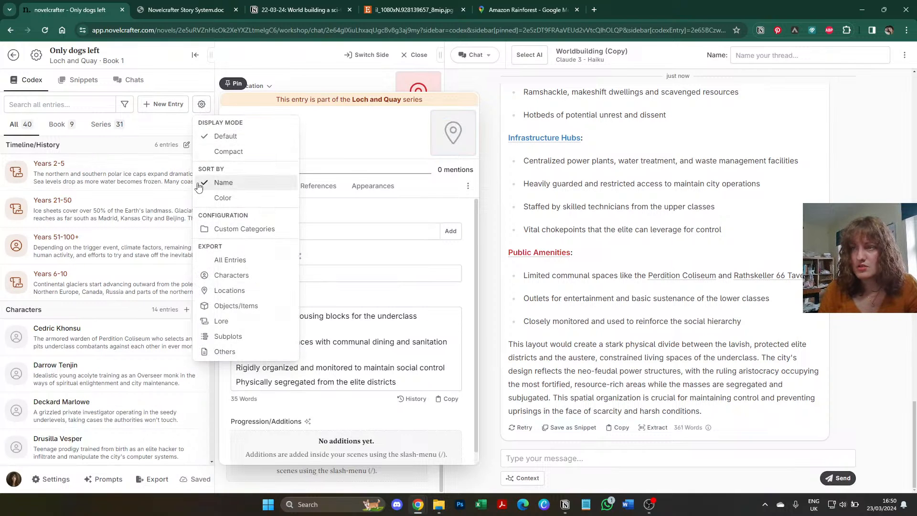
click(231, 229)
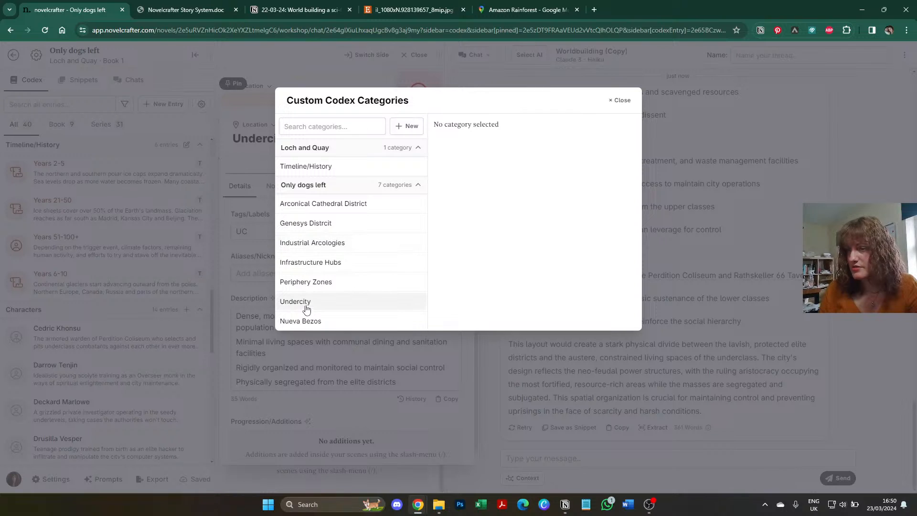
click(305, 306)
double_click(475, 230)
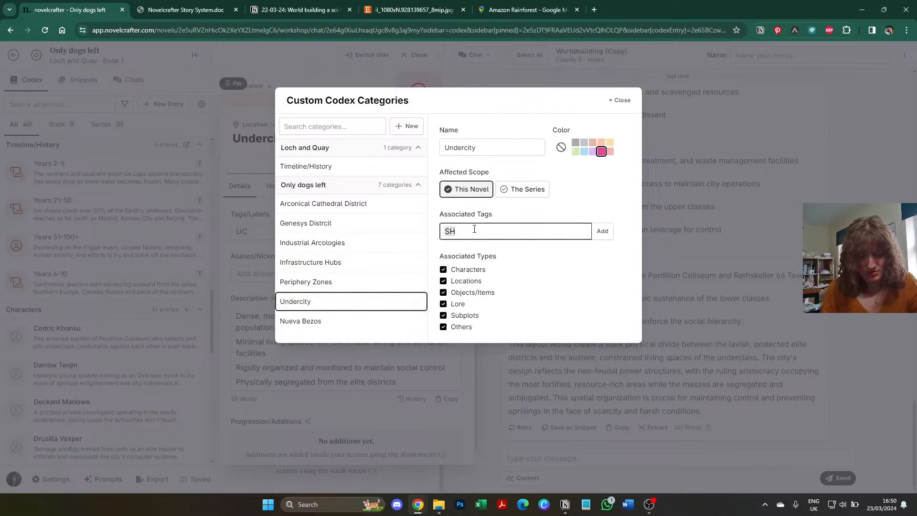
text(UC)
key(Tab)
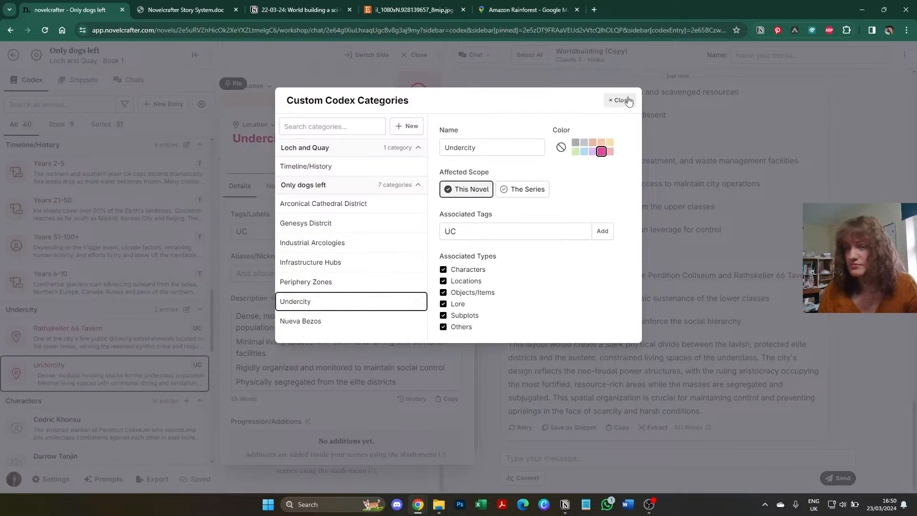
click(621, 100)
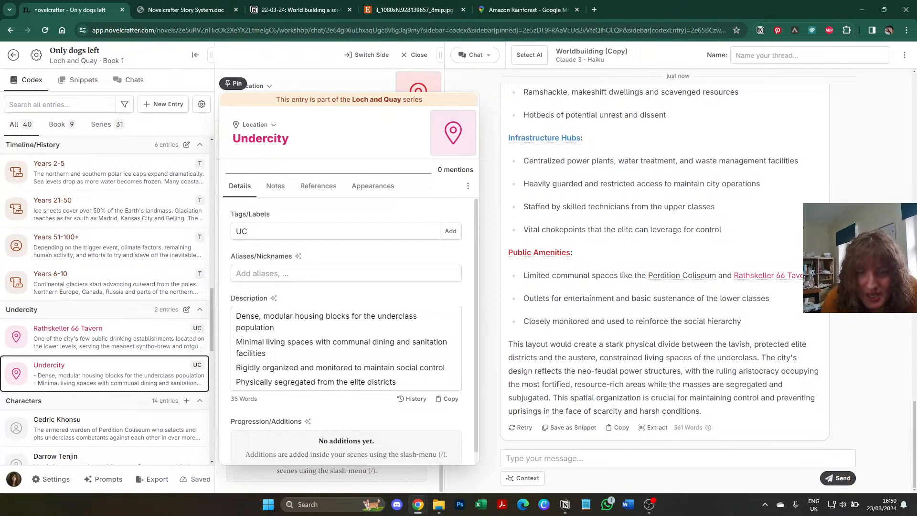
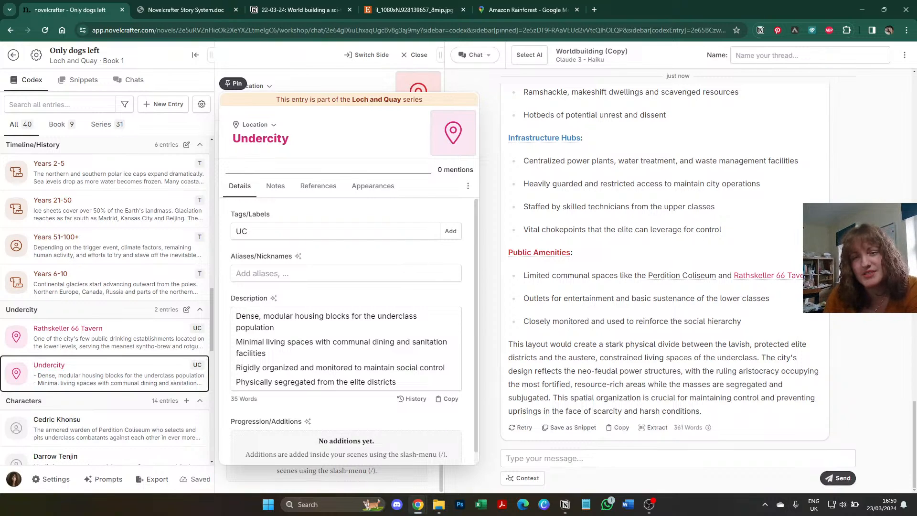
Step: Add the tag AC to the character entry for the armored warden of Perdition Coliseum
scroll(61, 220, down, 15)
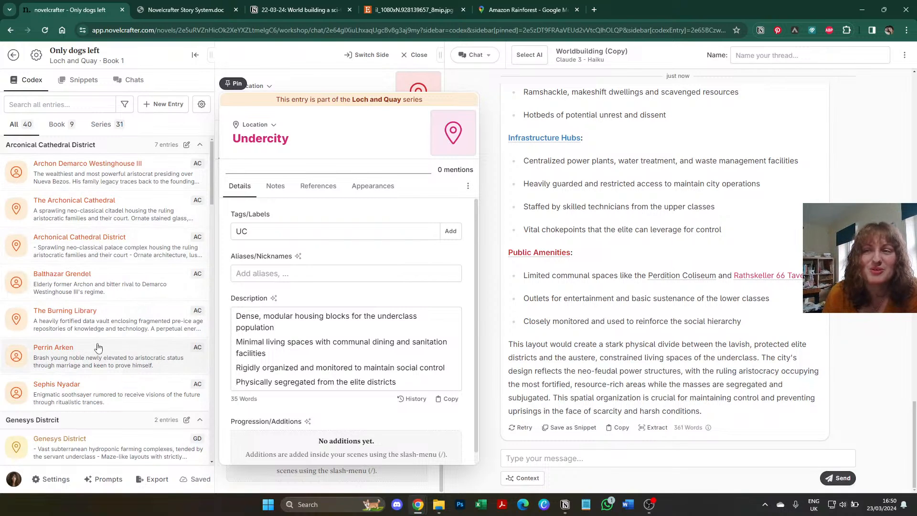
scroll(101, 348, down, 10)
scroll(102, 348, down, 6)
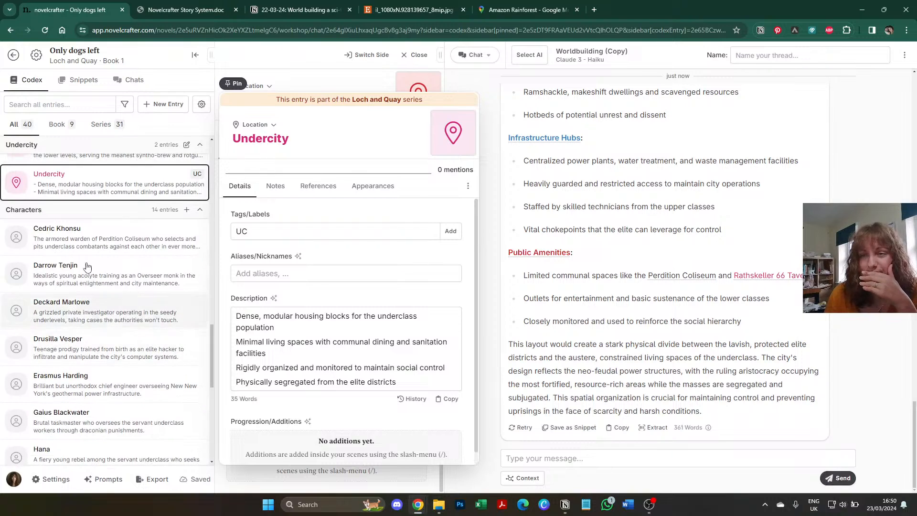
click(119, 236)
click(316, 228)
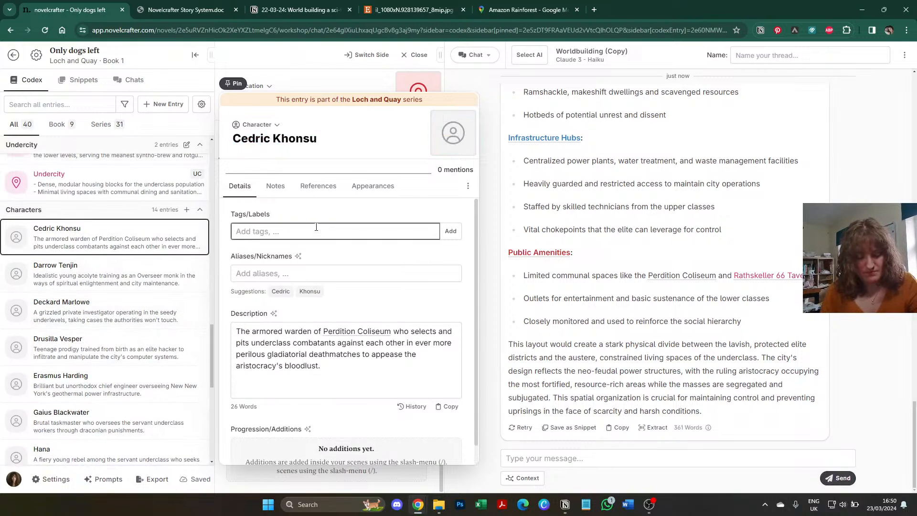
text(AC)
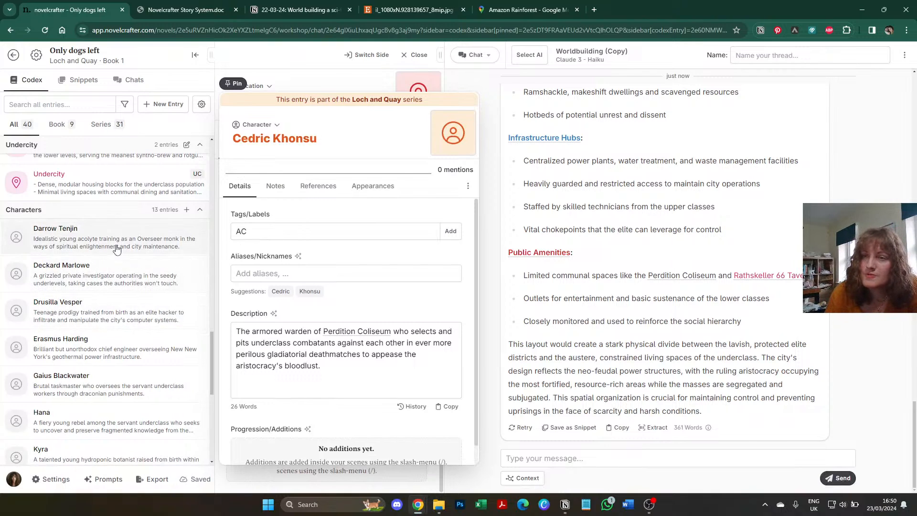
Step: Check the Overseer acolyte's character entry and add the tag UC to the grizzled private investigator's entry
click(116, 248)
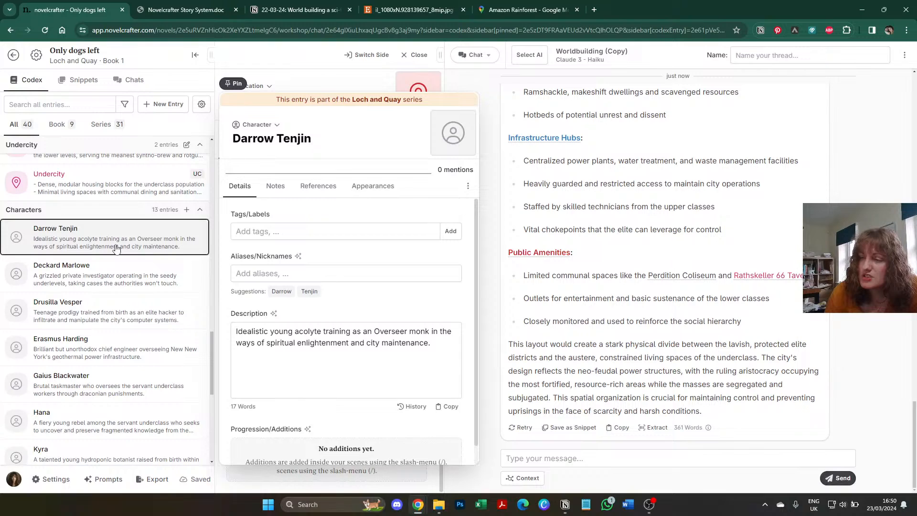
click(133, 274)
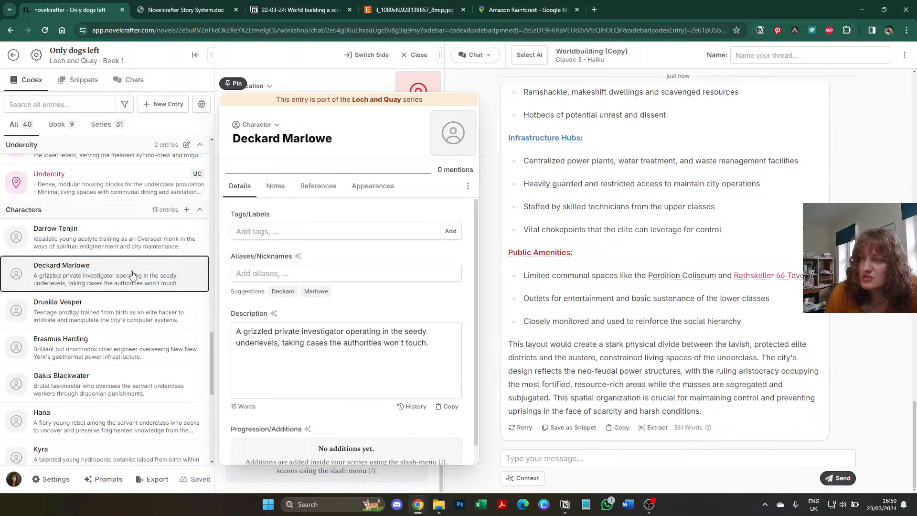
click(250, 233)
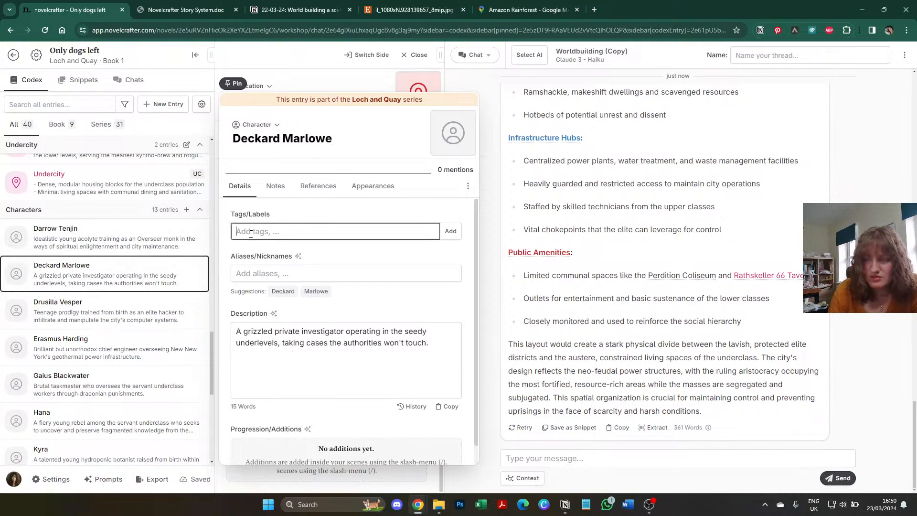
text(UC)
key(Return)
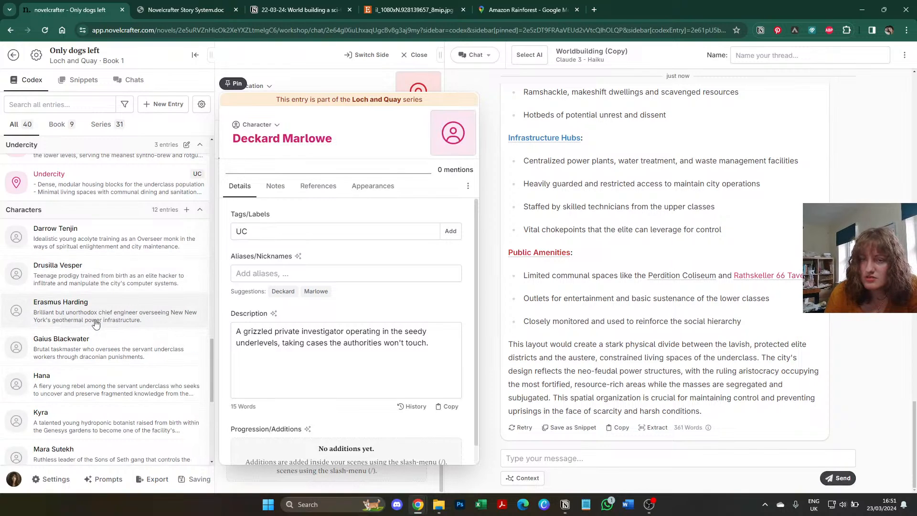
Step: Add the tag UC, in capitals, to the character entry for the teenage elite hacker
click(97, 286)
click(249, 227)
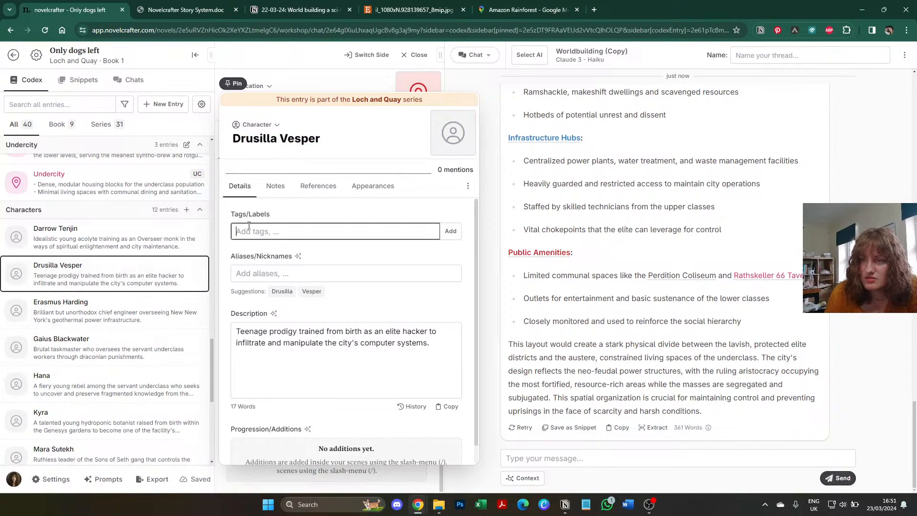
text(uc)
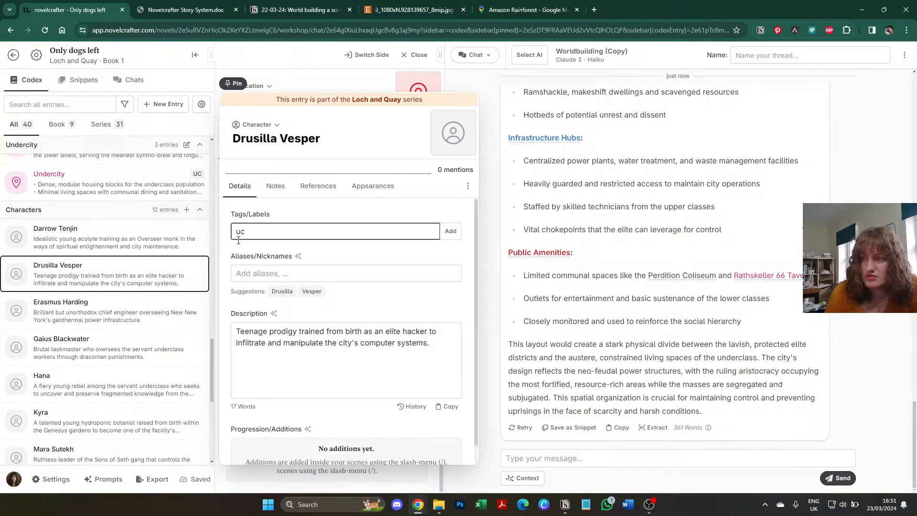
key(Return)
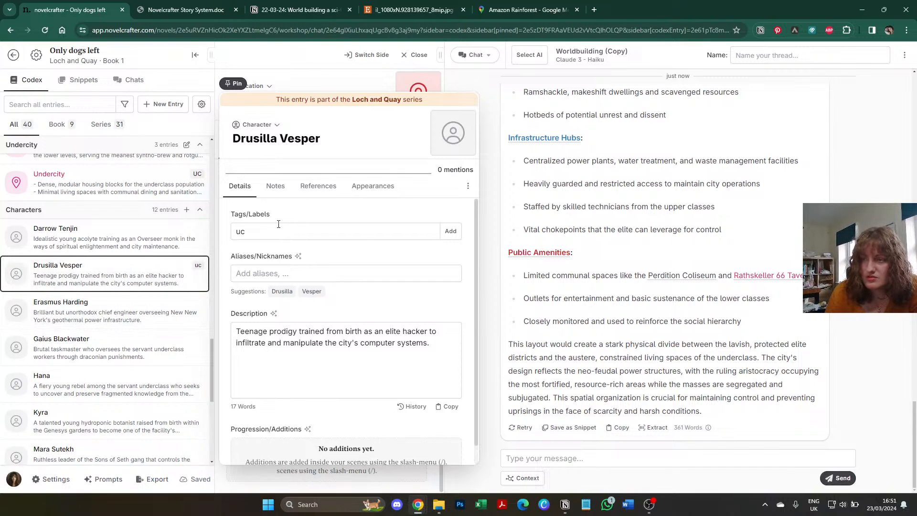
click(249, 228)
double_click(247, 230)
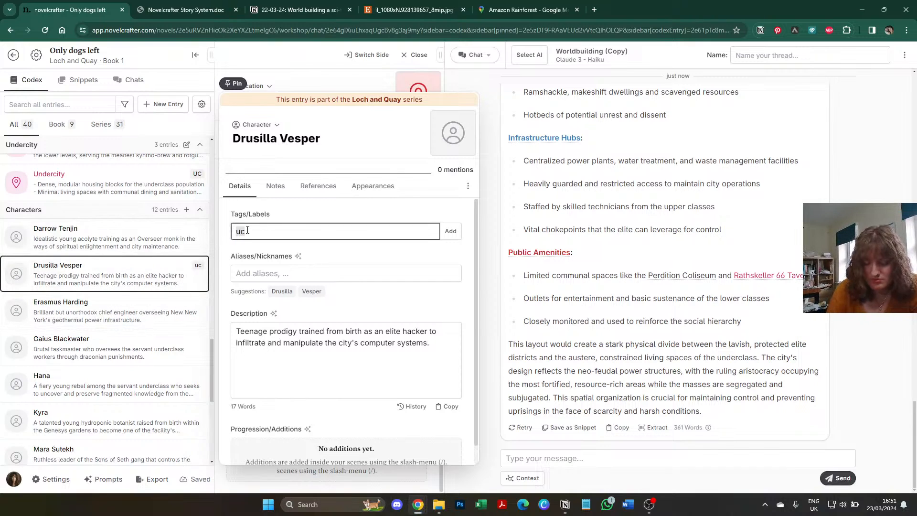
text(UC)
key(Return)
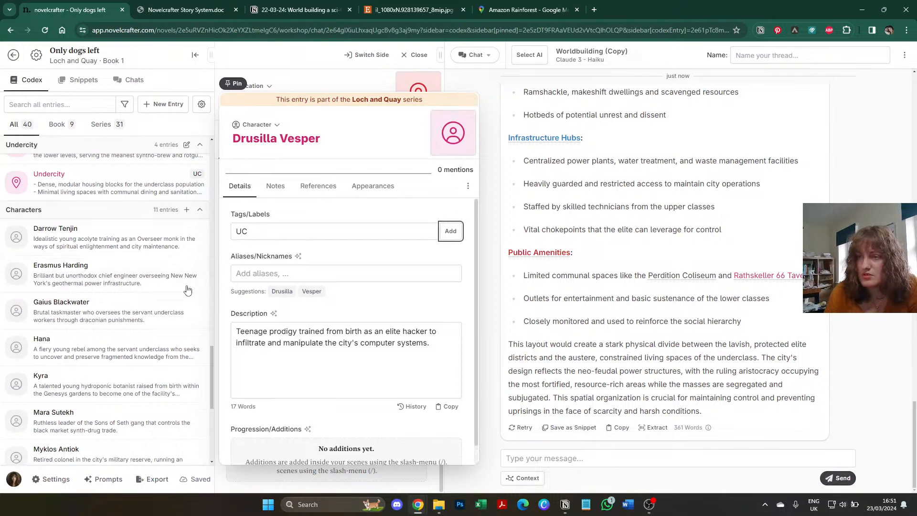
Step: Replace the city name New New York with Nueva Bezos in the description of the chief engineer's character entry
click(99, 278)
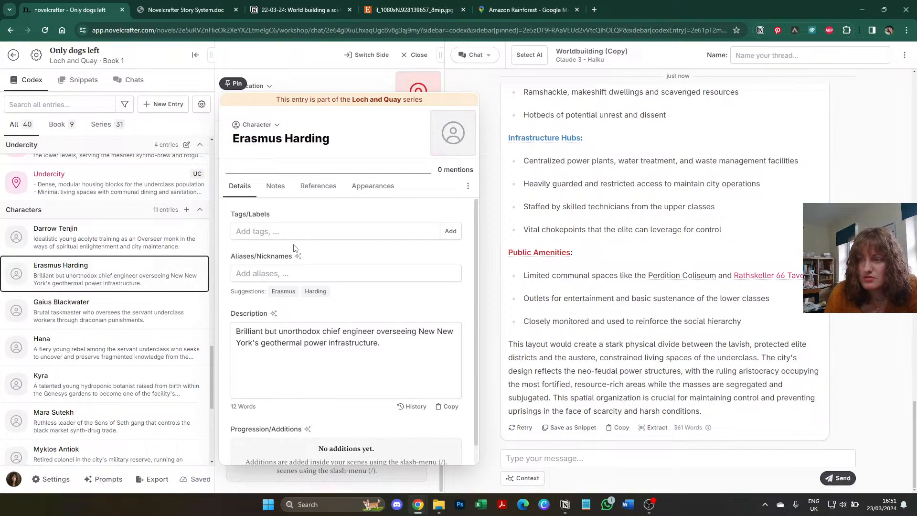
drag(418, 331, 262, 341)
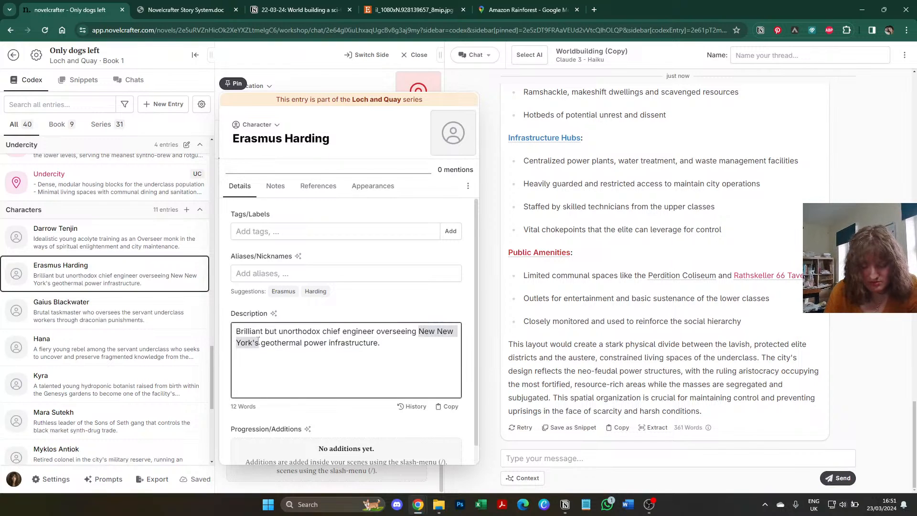
text(Nueva Bezos)
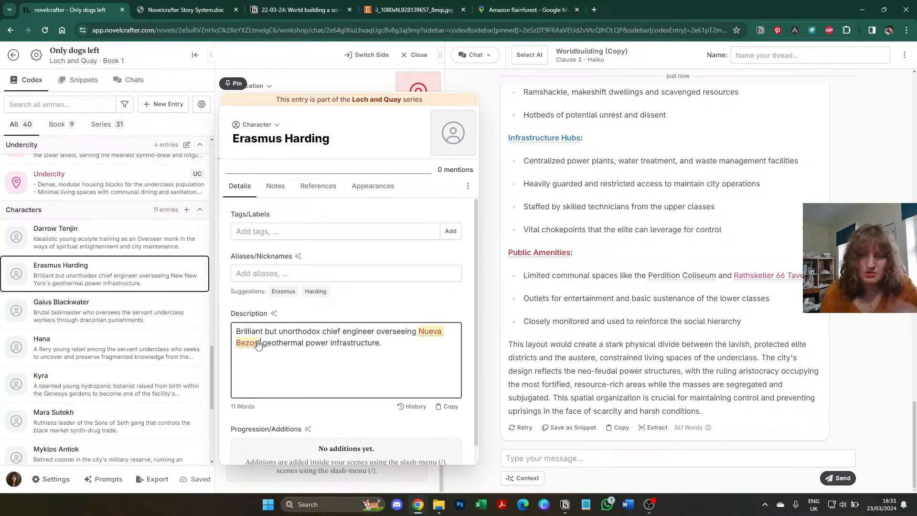
Step: Complete the possessive Nueva Bezos' in the chief engineer's description and add the tag AC to that entry
text(')
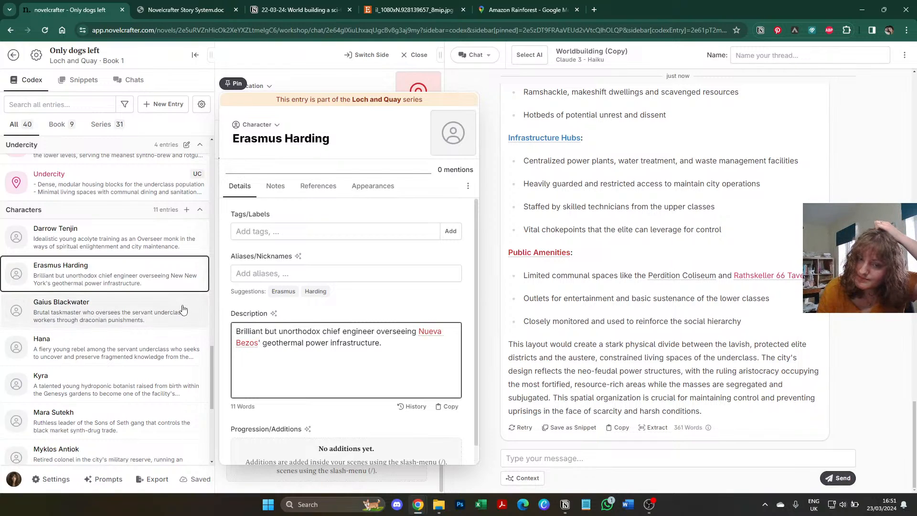
click(265, 230)
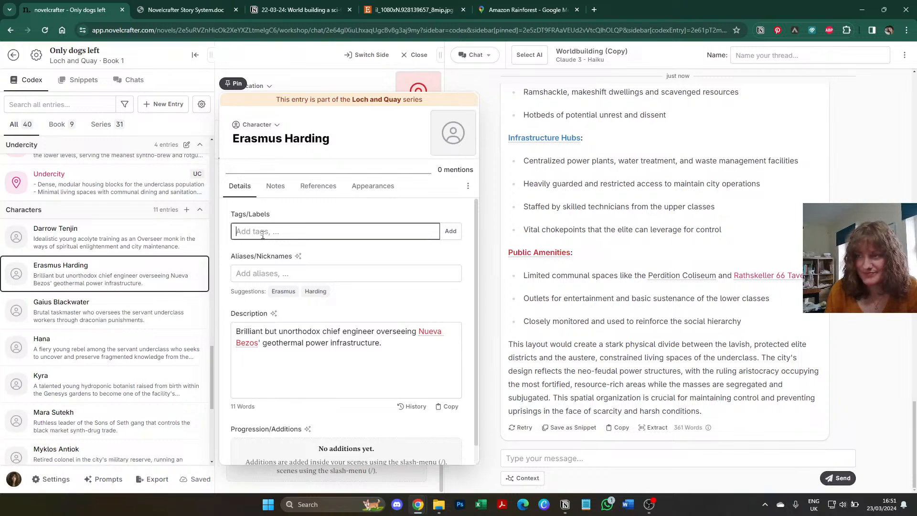
text(AC)
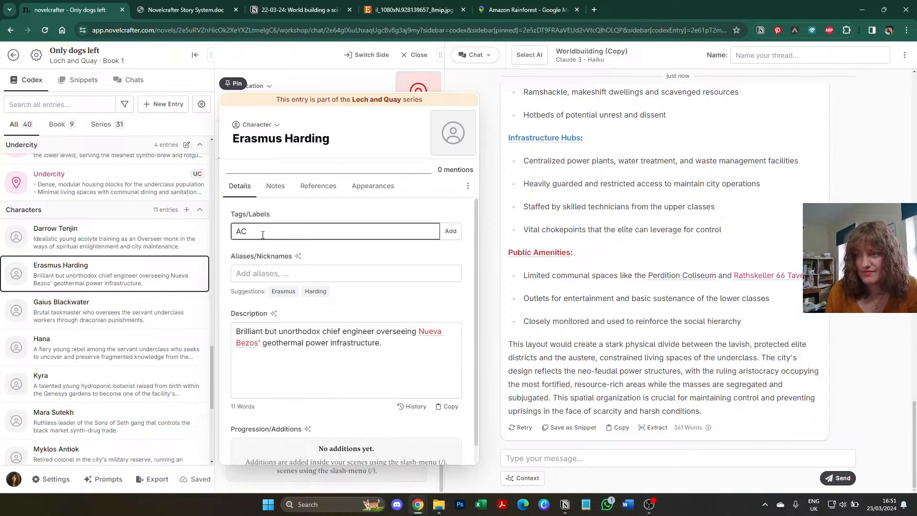
click(122, 321)
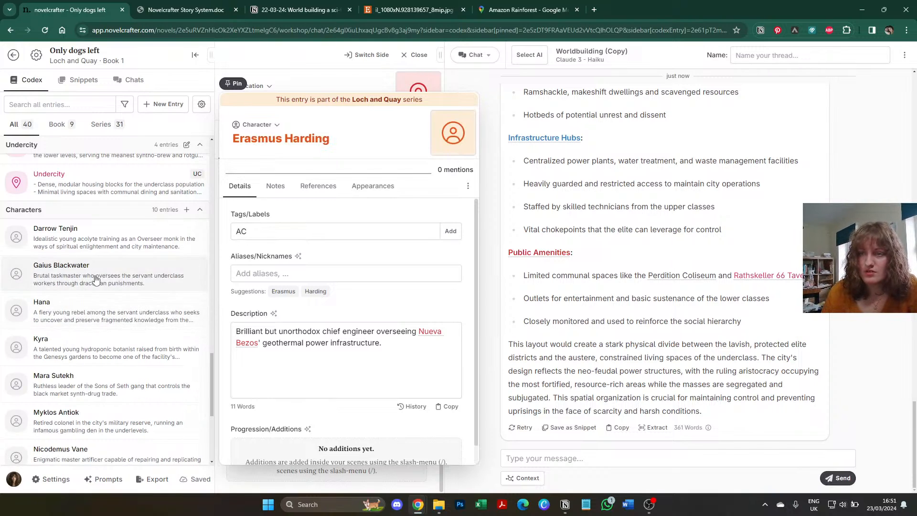
Step: Add the tag AC to the character entry for the brutal taskmaster overseeing the servant underclass workers
click(74, 285)
click(274, 224)
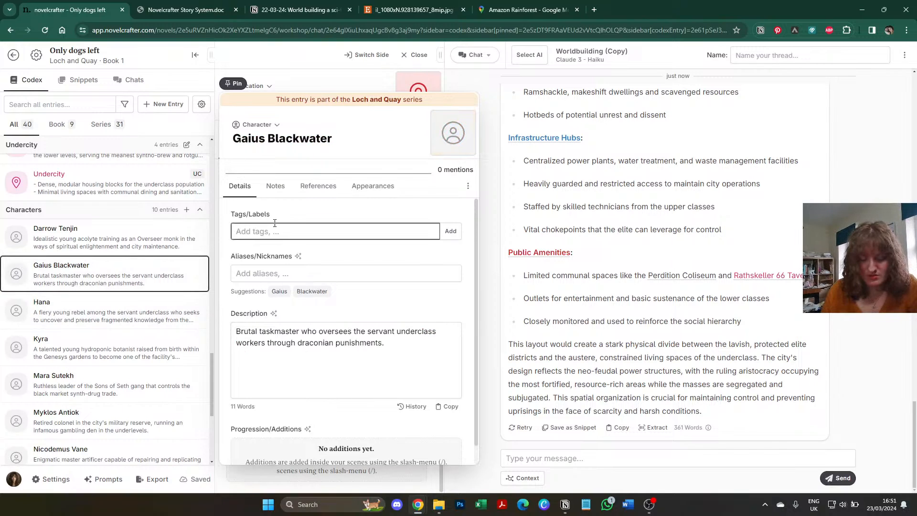
text(AC)
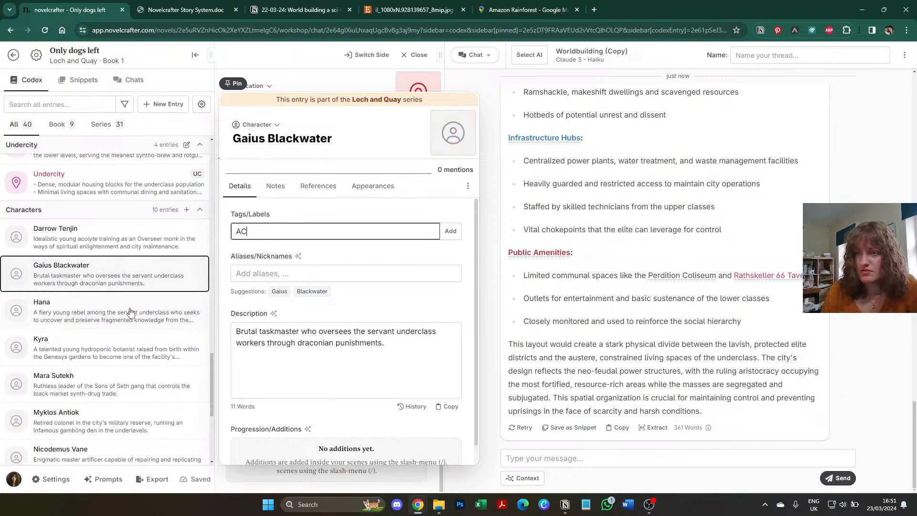
click(128, 312)
Step: Add the tag UC to the character entries for the fiery young rebel and the young hydroponic botanist
click(122, 286)
click(295, 230)
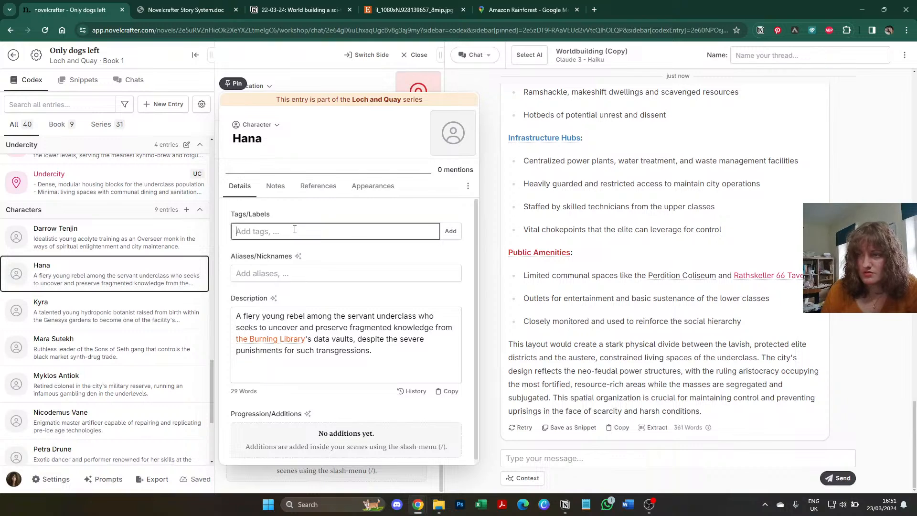
text(UC)
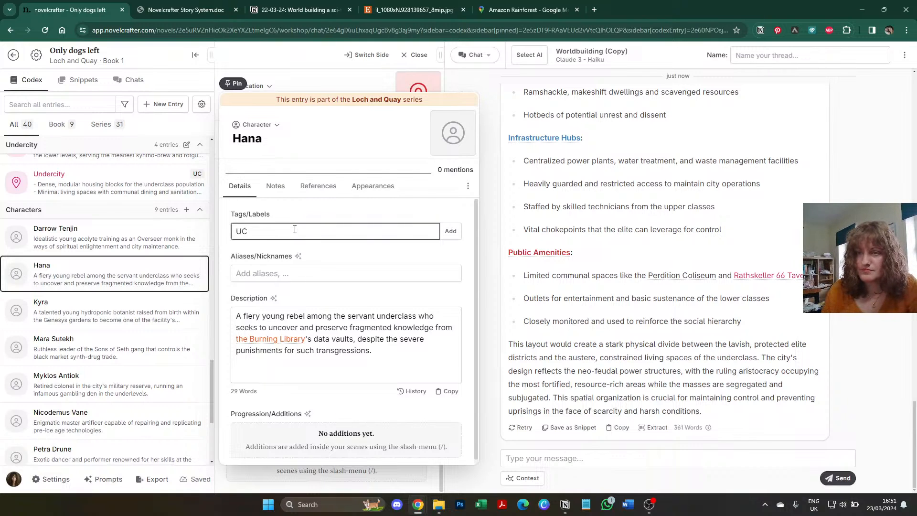
click(53, 319)
click(81, 287)
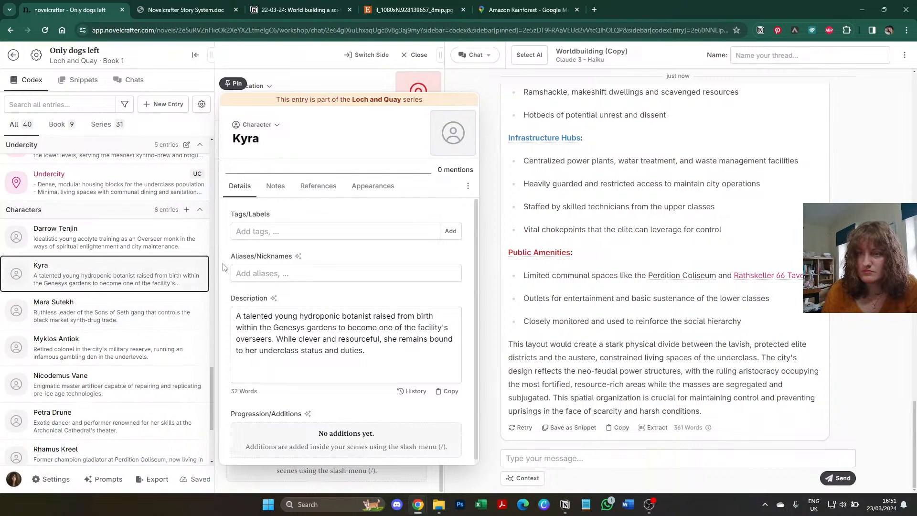
click(268, 232)
text(UC)
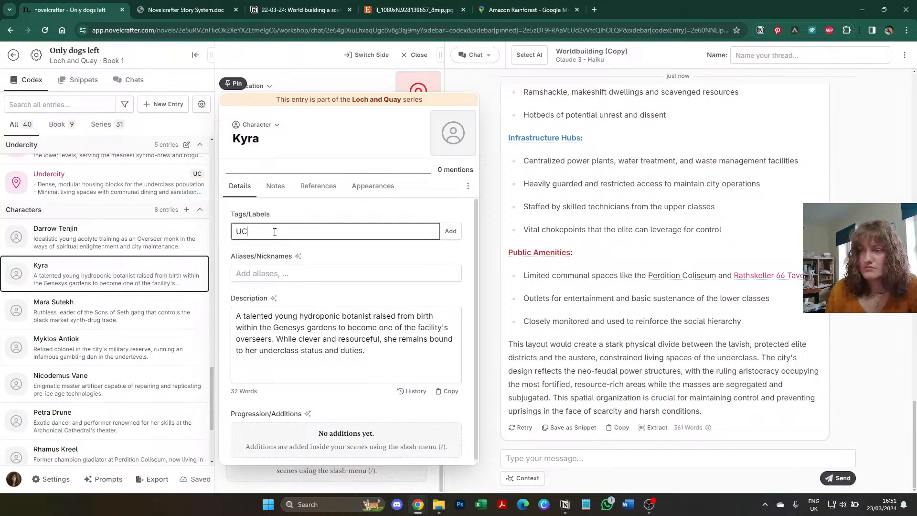
click(73, 321)
Step: Add the tag UC to the character entry for the ruthless leader of the Sons of Seth gang
click(95, 286)
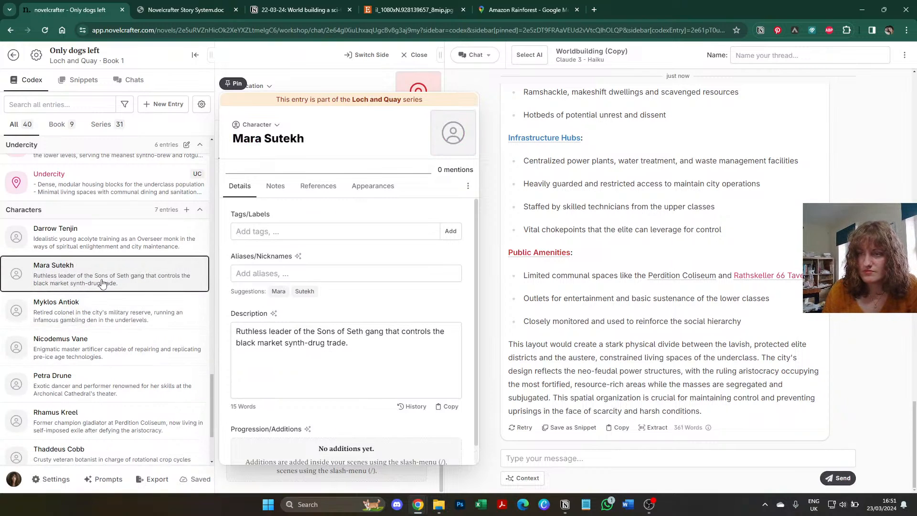
click(294, 232)
text(UC)
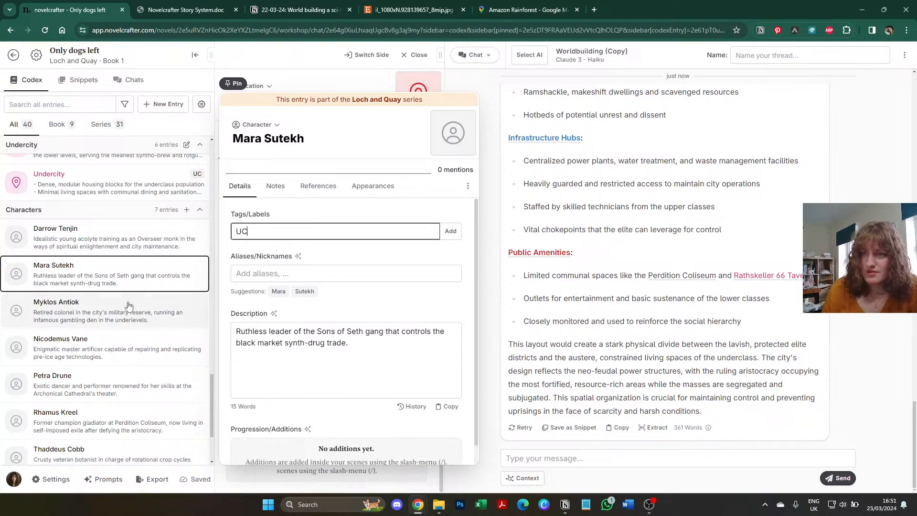
key(Return)
Step: Add the tag AC to the character entry for the idealistic acolyte training as an Overseer monk
click(129, 242)
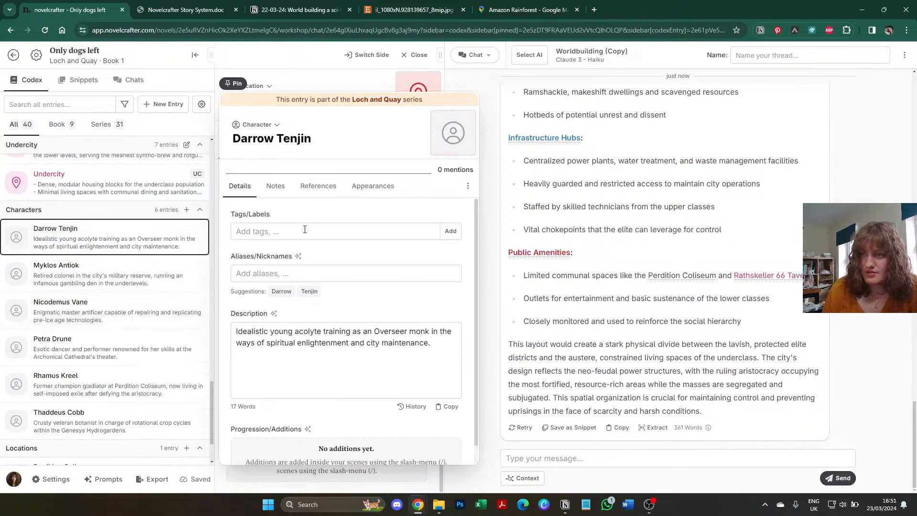
click(305, 229)
text(AC)
key(Return)
Step: Add the tag UC to the character entry for the retired colonel running the underlevels gambling den
click(103, 253)
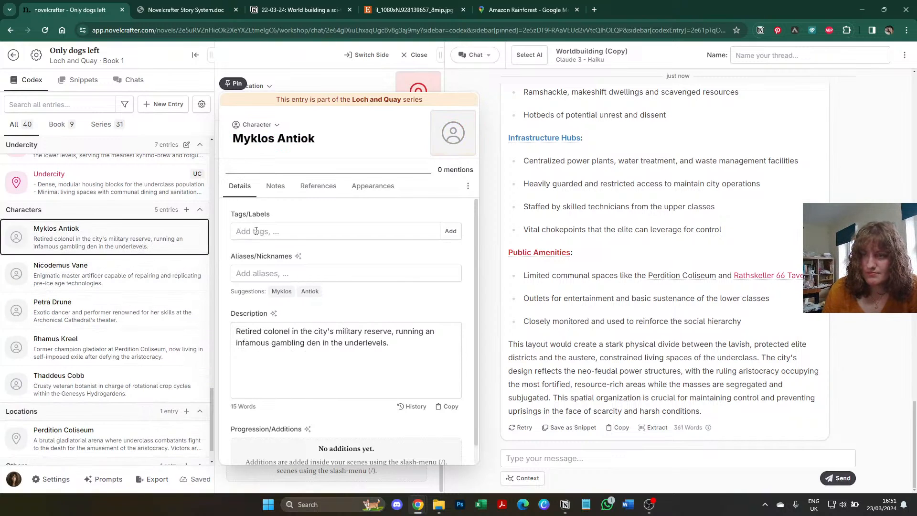
click(258, 230)
text(UC)
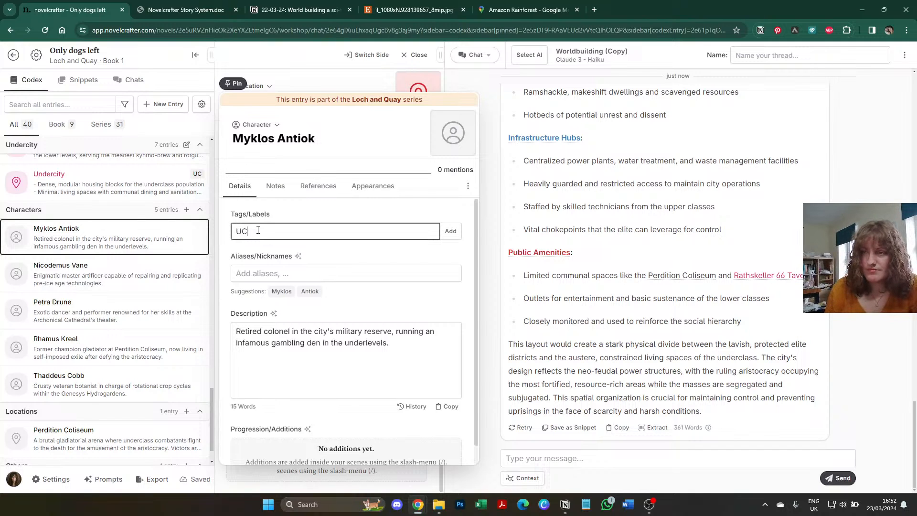
key(Return)
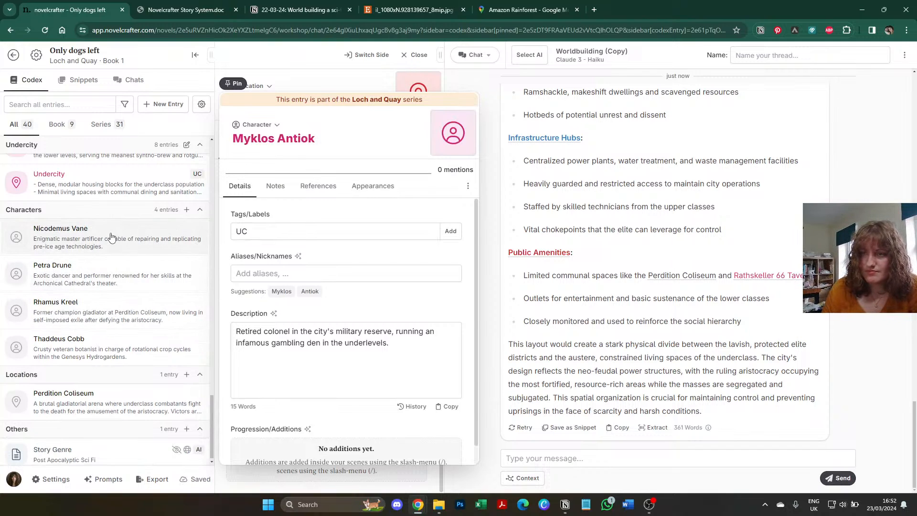
Step: Add the tag AC to the character entries for the master artificer and the Archonical Cathedral's exotic dancer
click(89, 225)
click(322, 228)
text(AC)
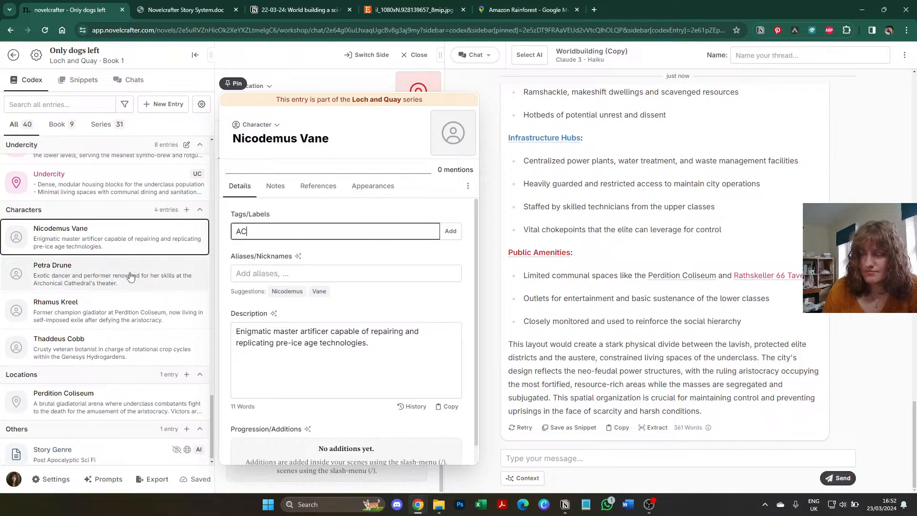
key(Return)
click(127, 272)
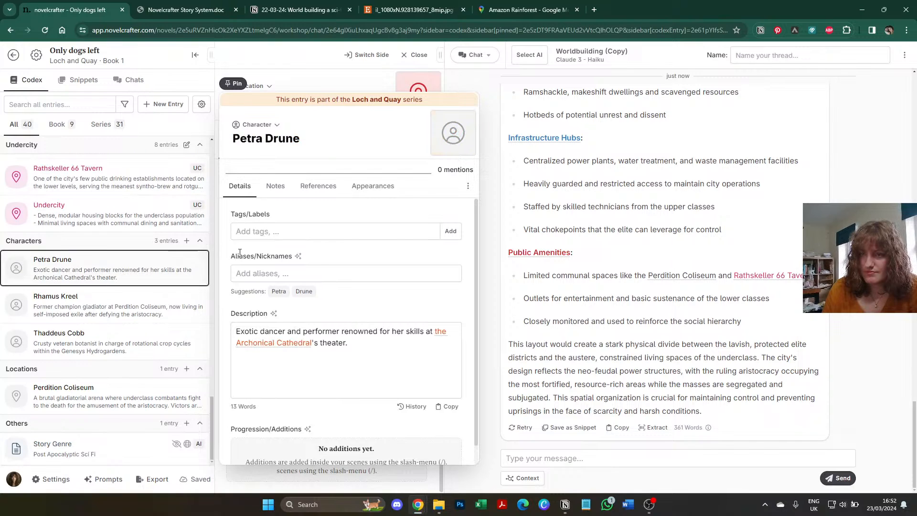
click(261, 231)
text(AC)
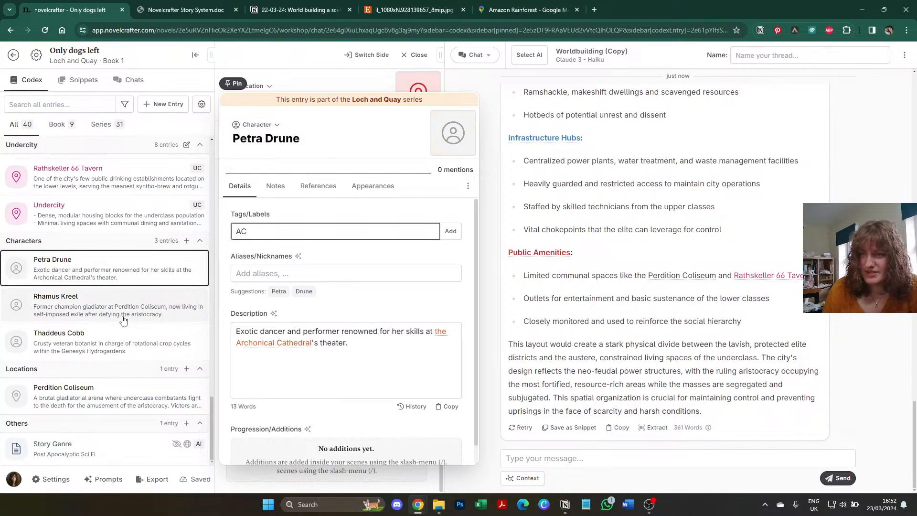
key(Return)
Step: Find the Periphery Zones tag code and tag the exiled former champion gladiator's entry PZ instead of UC
click(124, 313)
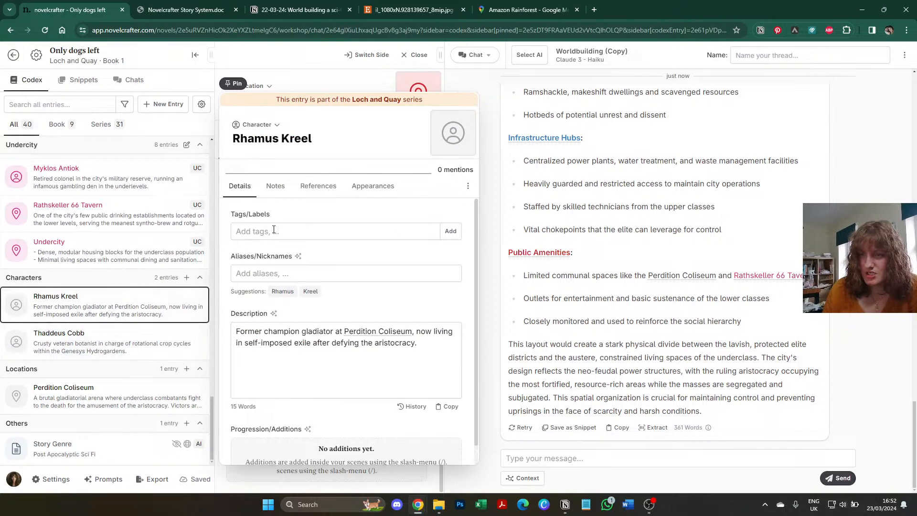
click(271, 232)
text(UC)
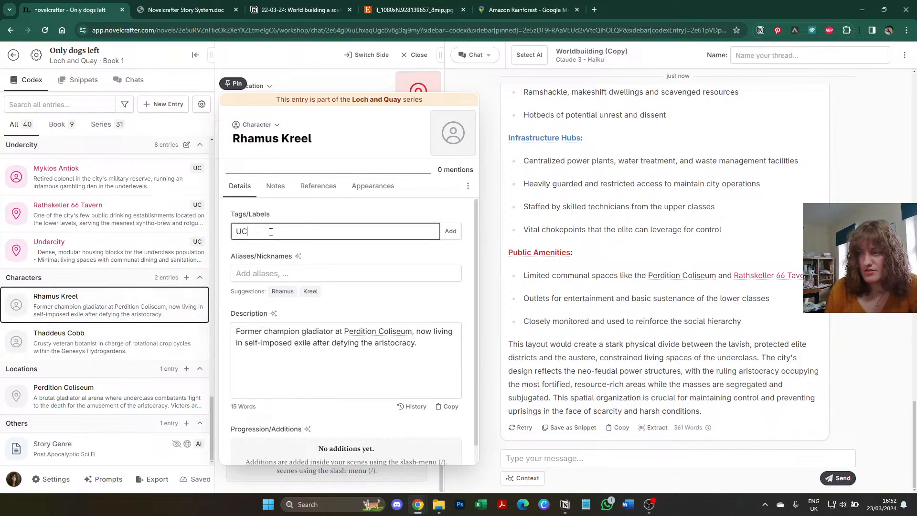
key(Return)
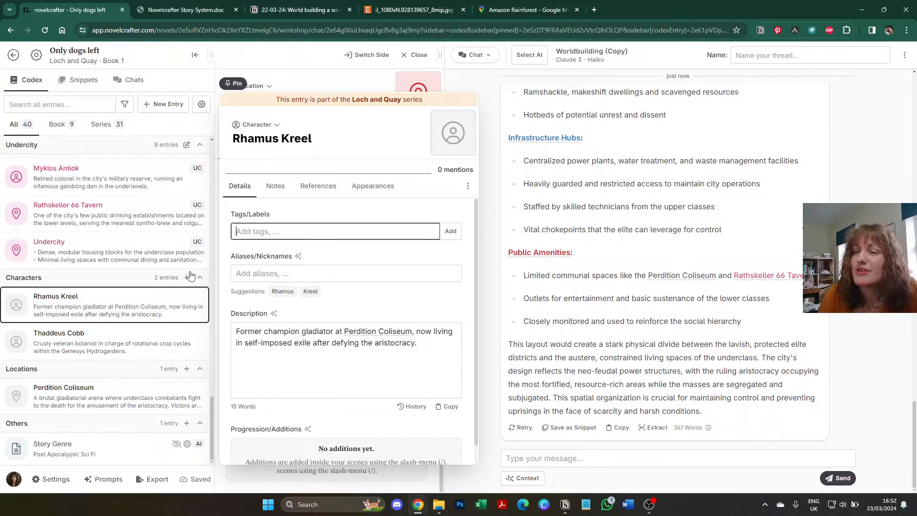
scroll(151, 299, up, 5)
scroll(150, 297, up, 6)
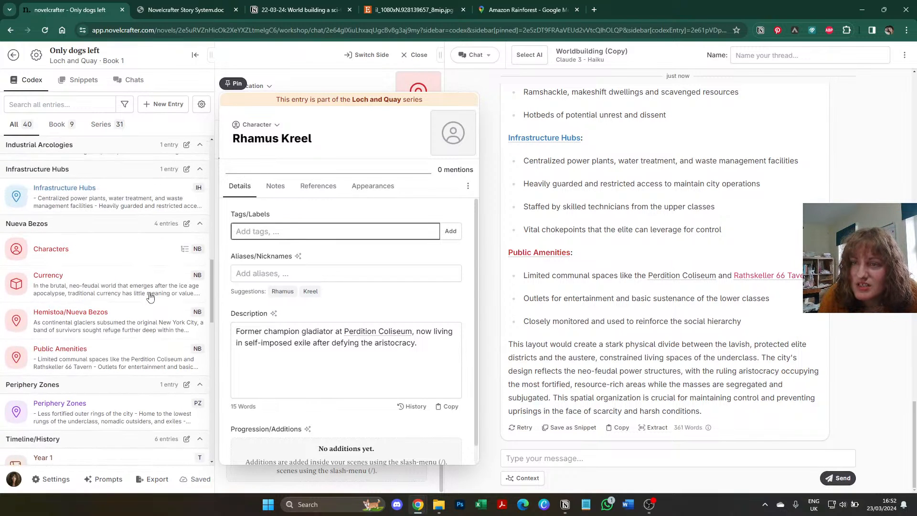
text(PZ)
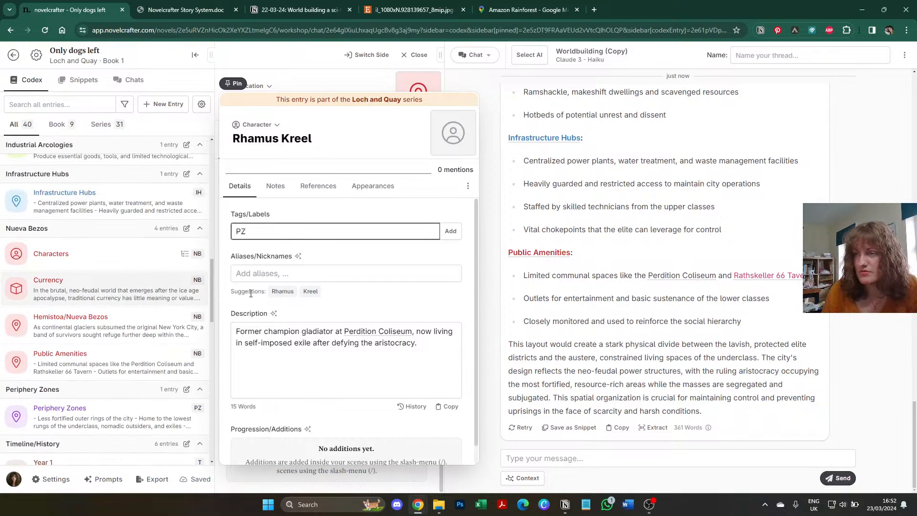
key(Tab)
Step: Add the tag AC to the character entry for the crusty veteran botanist at the Genesys Hydrogardens
scroll(157, 330, down, 10)
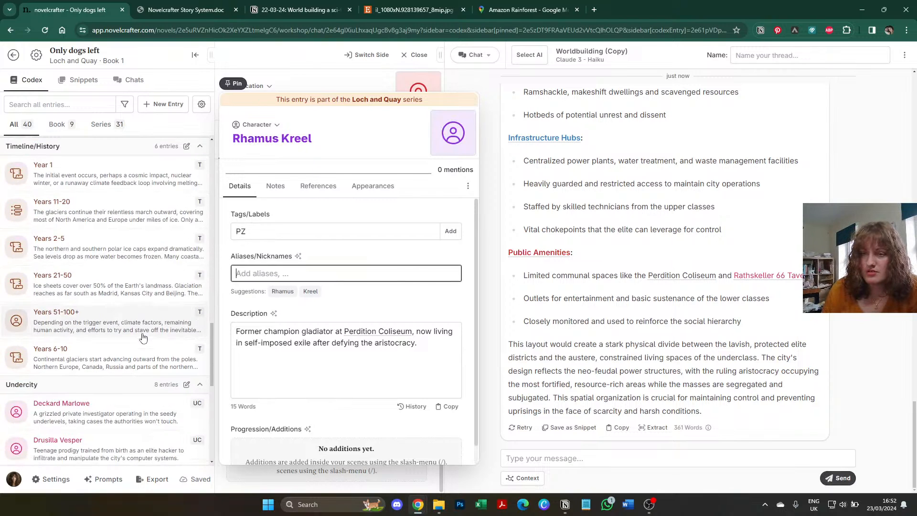
scroll(143, 338, down, 2)
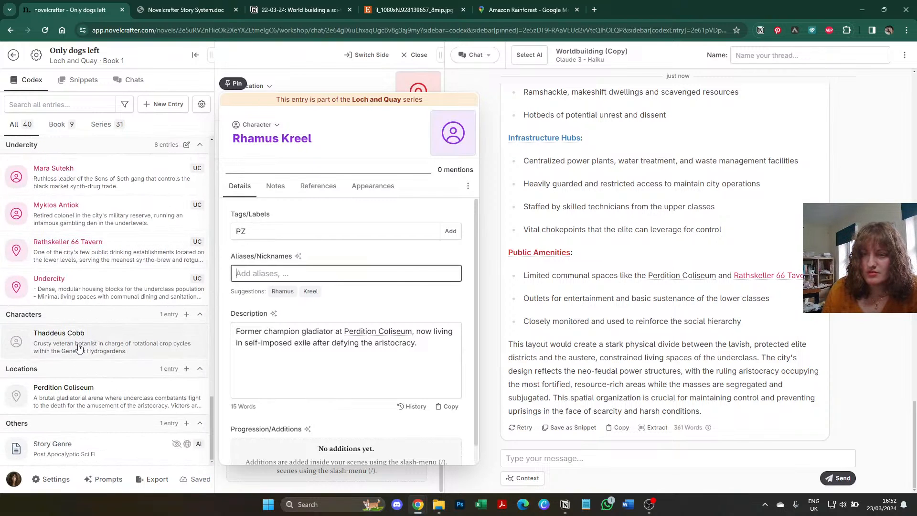
click(98, 340)
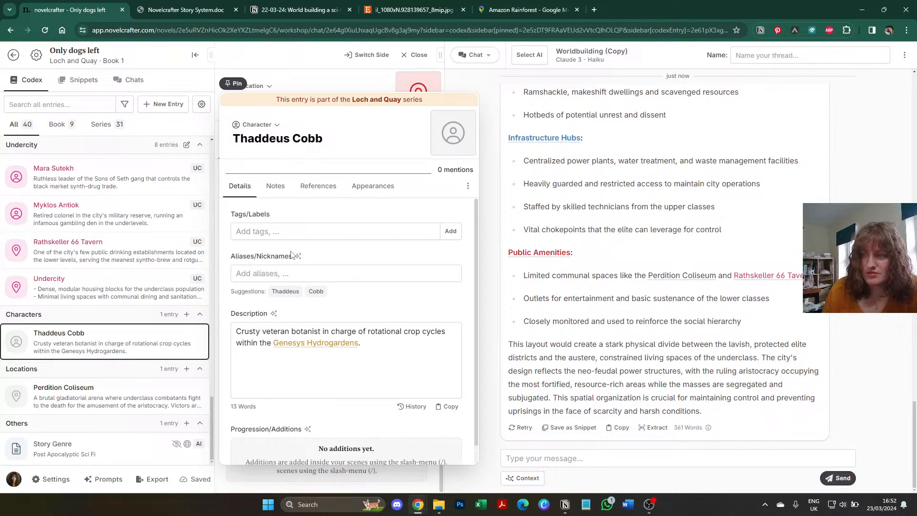
click(282, 233)
text(AC)
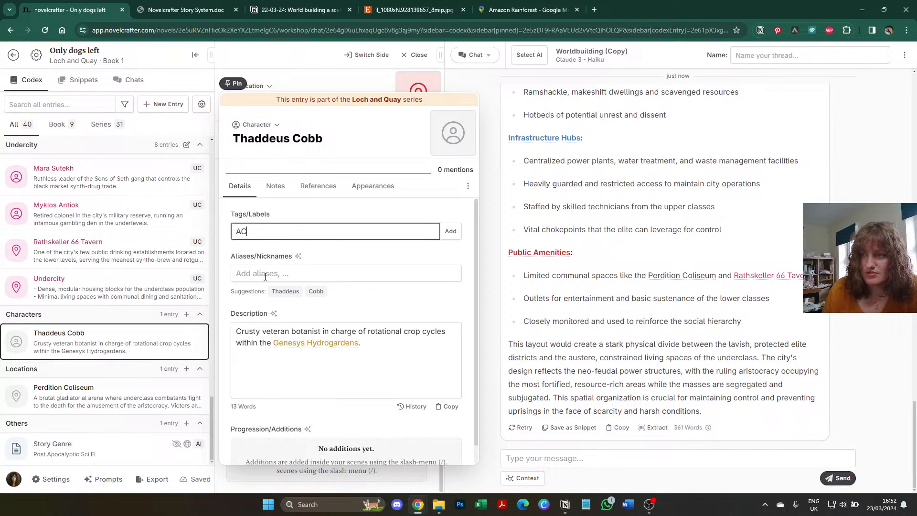
key(Tab)
Step: Review the district categories in the codex and check the Undercity character entries' tags and descriptions
scroll(143, 348, up, 7)
scroll(143, 348, up, 12)
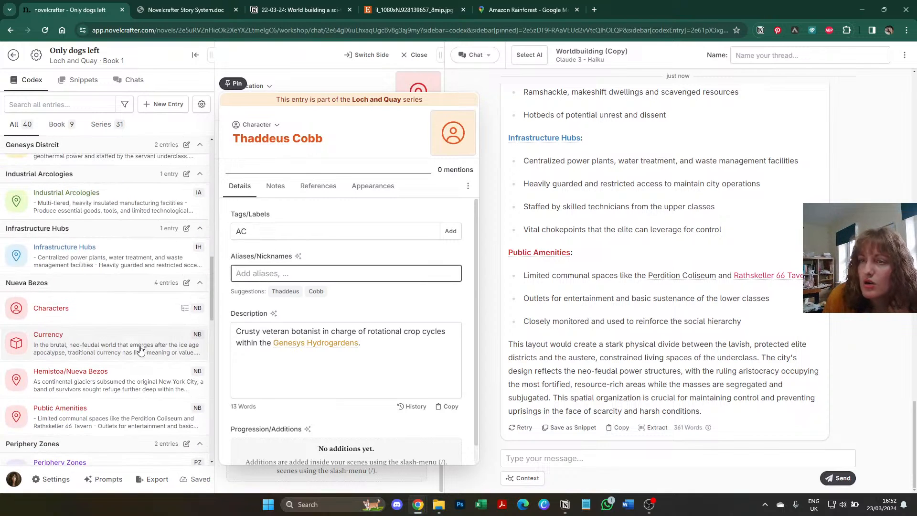
scroll(140, 352, down, 10)
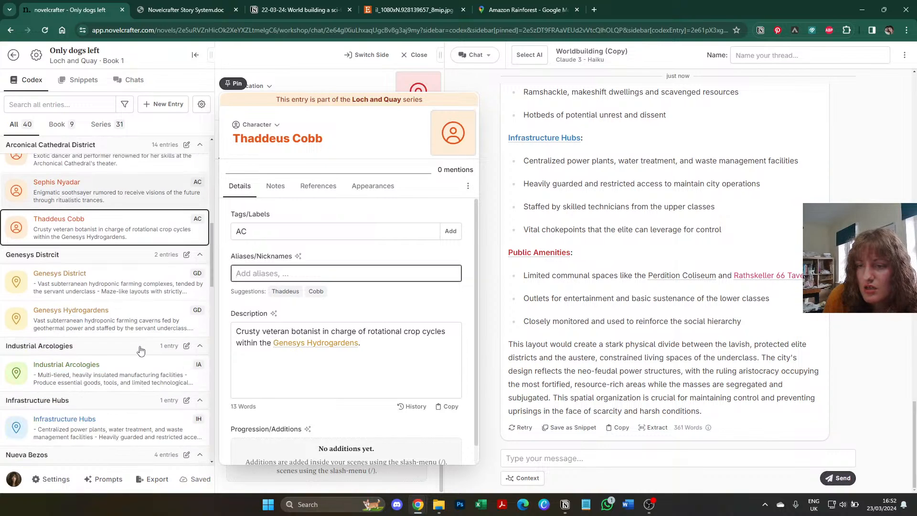
scroll(140, 351, down, 10)
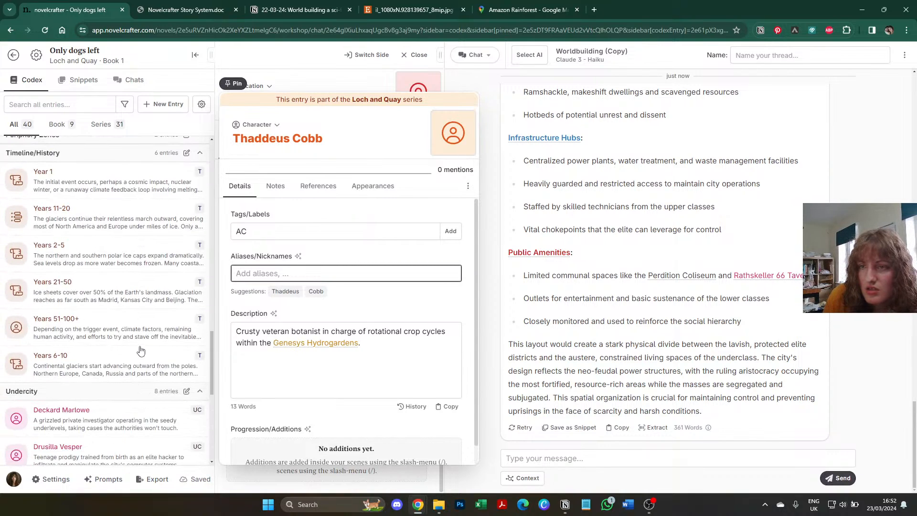
scroll(140, 351, down, 3)
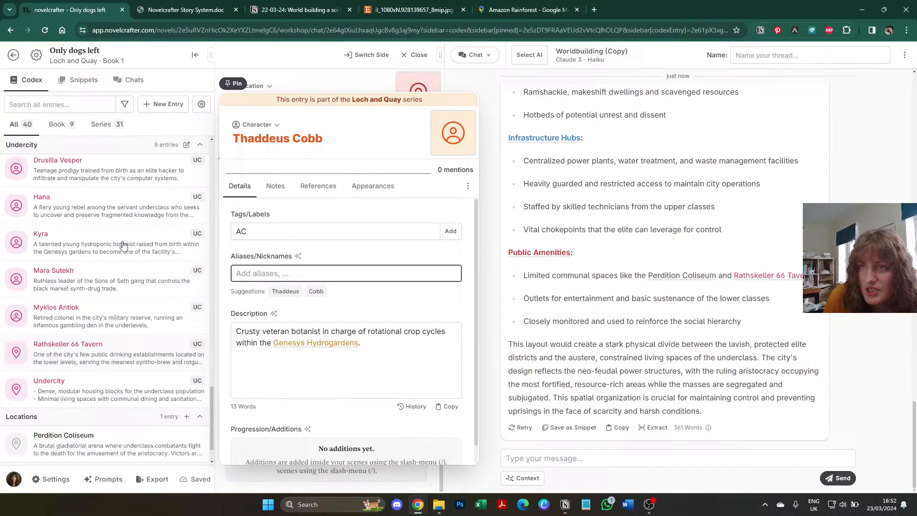
click(114, 210)
scroll(114, 239, up, 1)
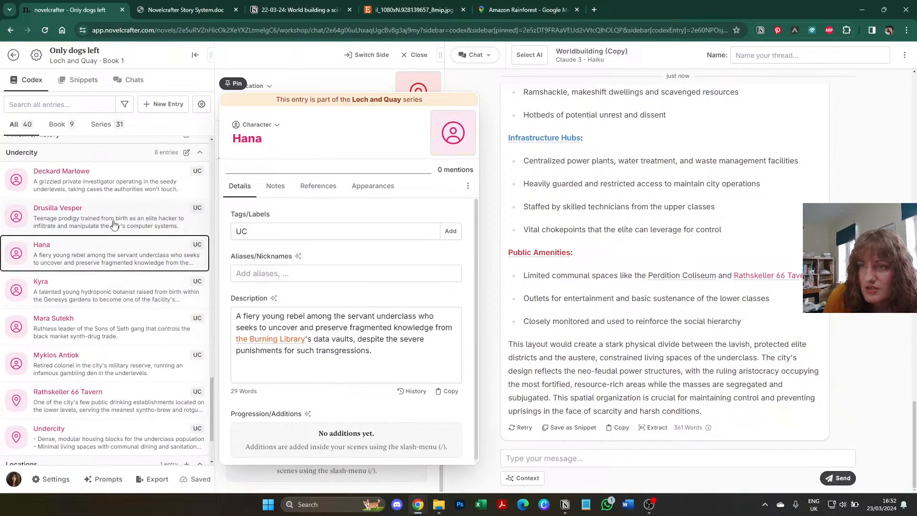
click(111, 191)
click(83, 290)
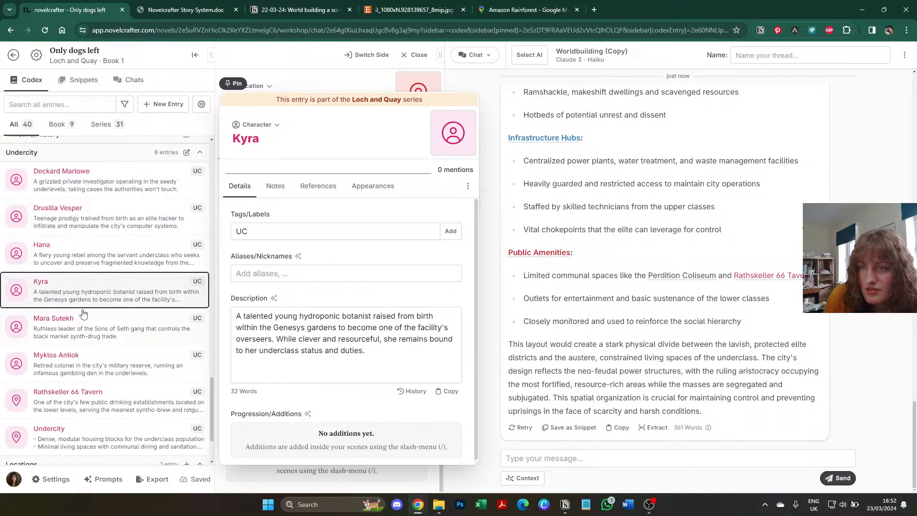
click(83, 330)
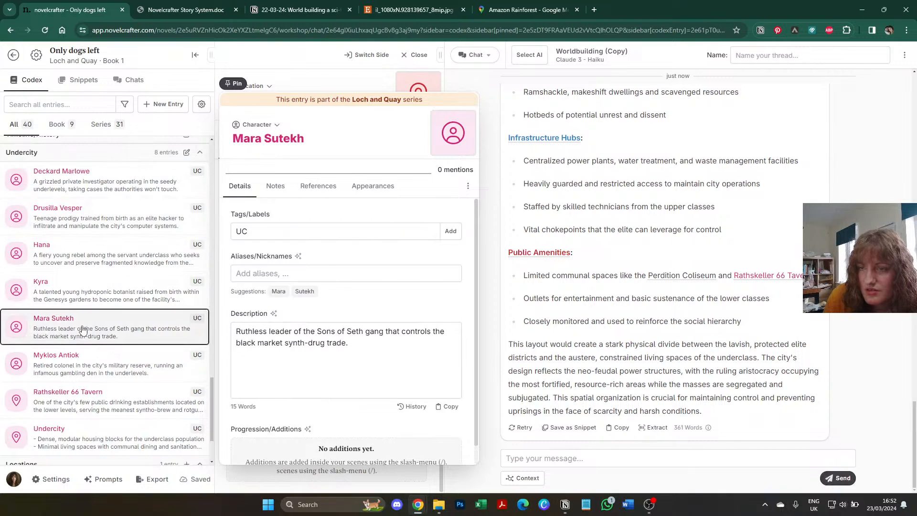
Step: Check the retired colonel's tag and description in the Undercity category and look over the remaining Locations and Others entries
click(82, 369)
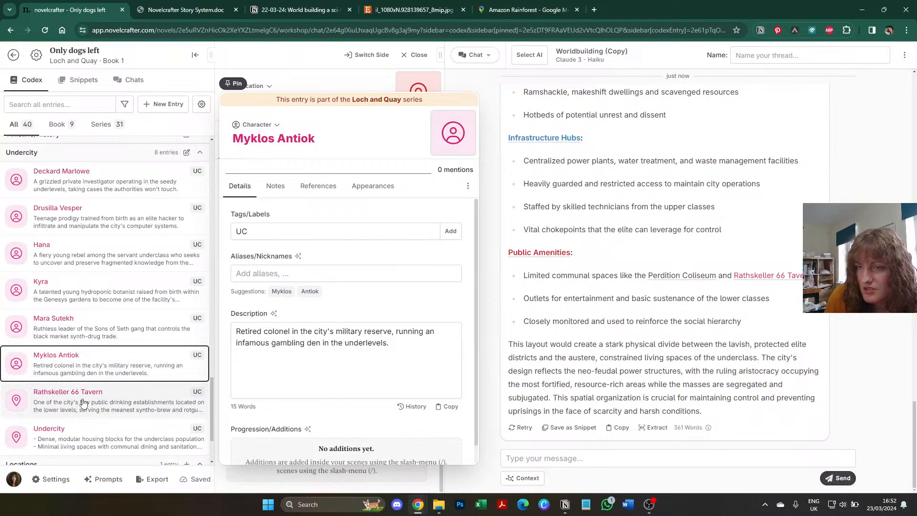
scroll(93, 414, down, 2)
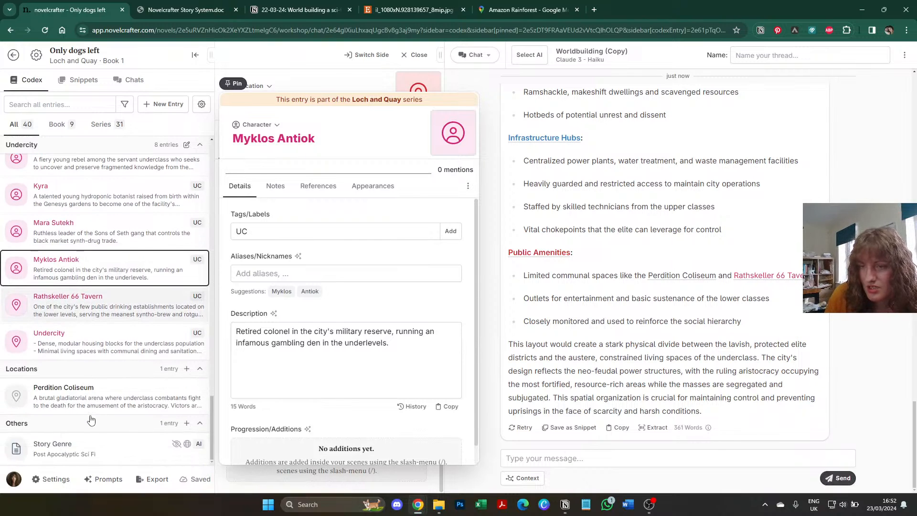
scroll(91, 418, up, 4)
scroll(91, 418, up, 10)
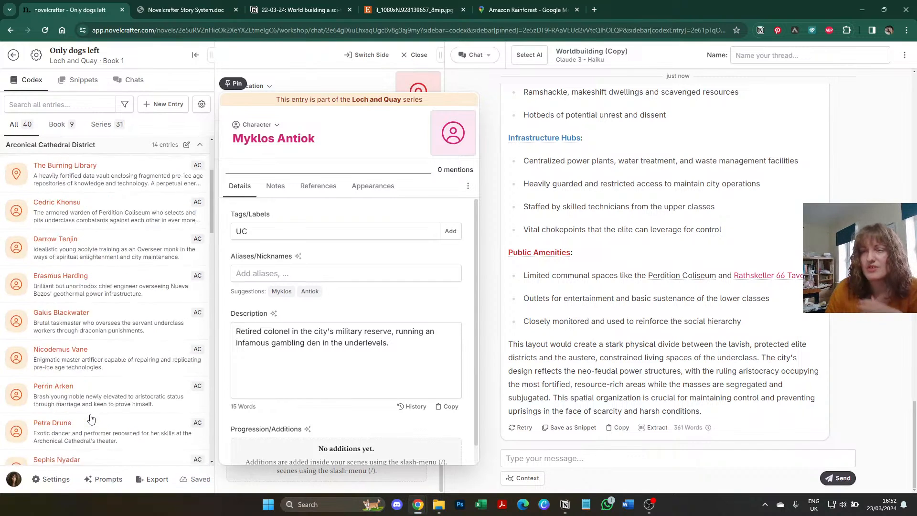
scroll(91, 418, up, 1)
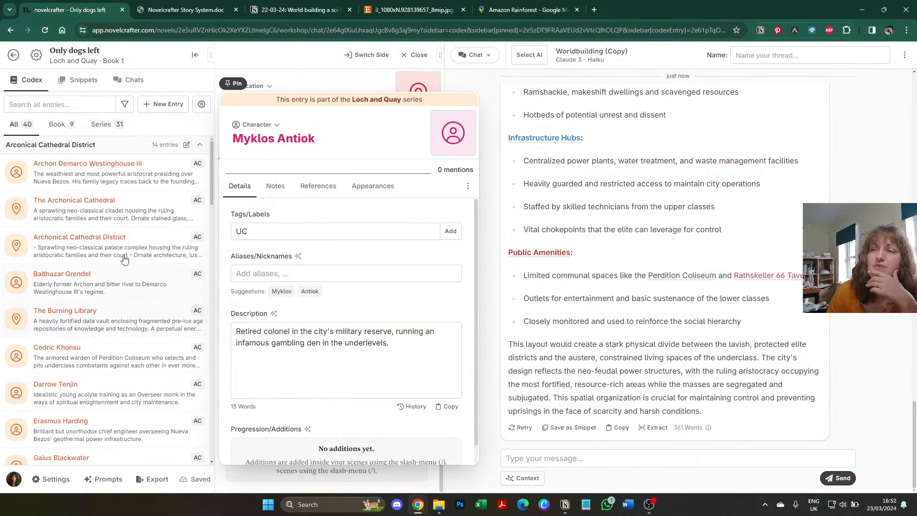
Step: Collapse the codex categories from Arconical Cathedral District through Periphery Zones
click(202, 146)
click(199, 162)
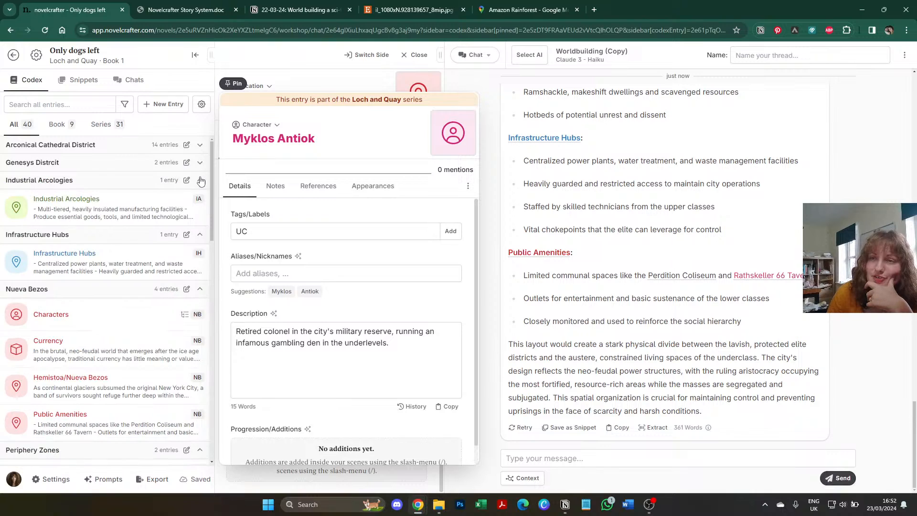
click(200, 180)
click(200, 198)
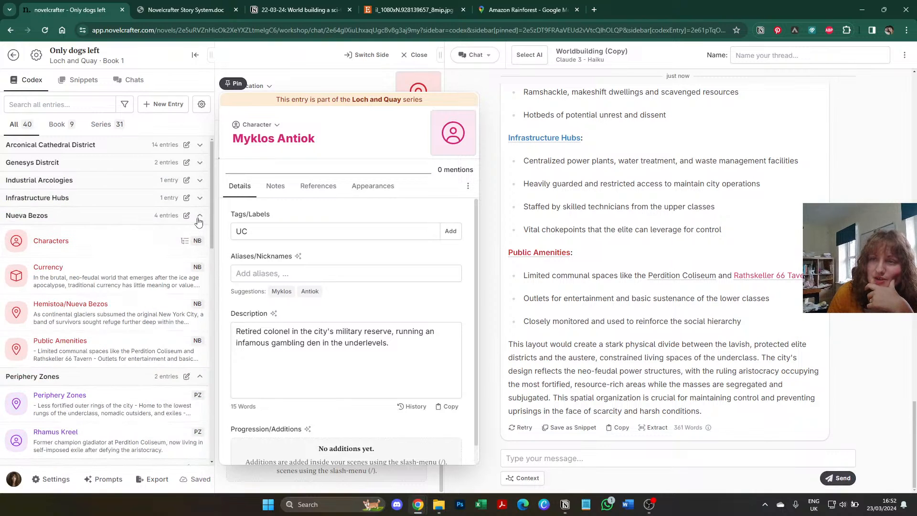
click(199, 216)
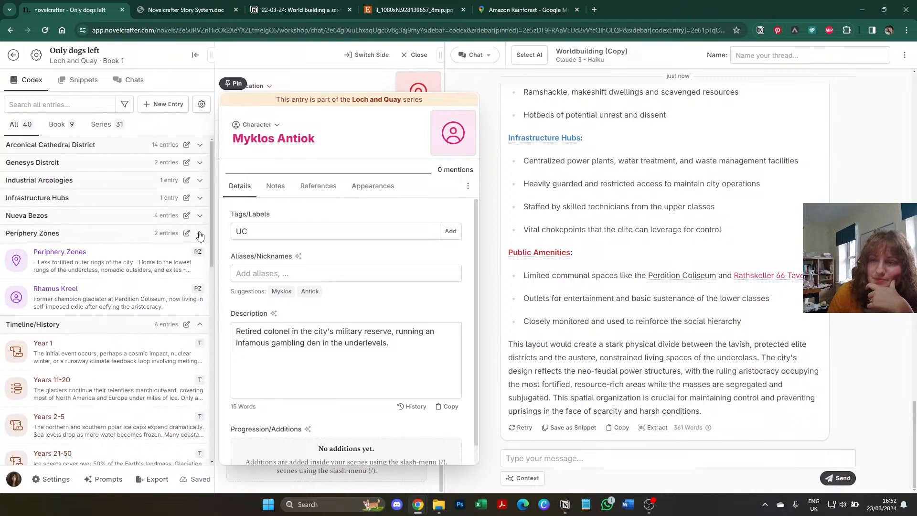
click(200, 233)
scroll(162, 297, down, 3)
scroll(120, 294, up, 3)
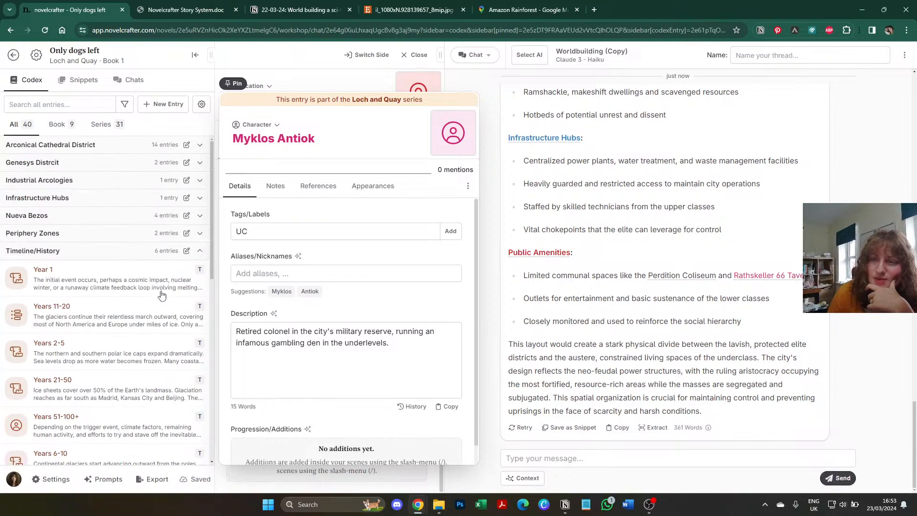
Step: Add the tag AC to the Perdition Coliseum location entry
scroll(74, 291, down, 1)
scroll(74, 292, down, 8)
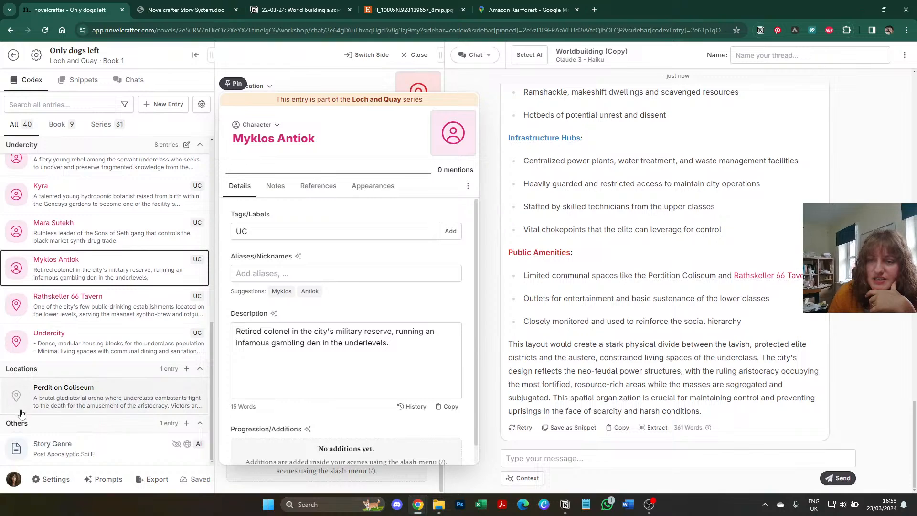
click(107, 398)
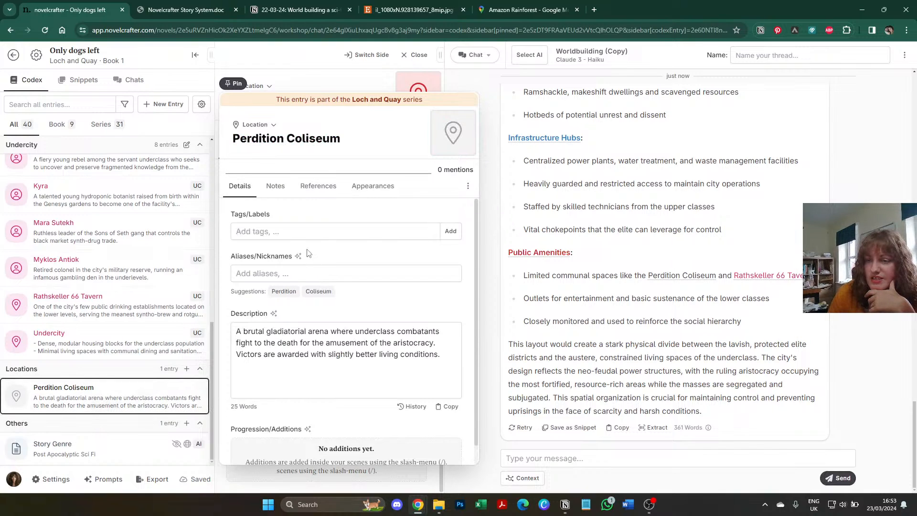
click(272, 232)
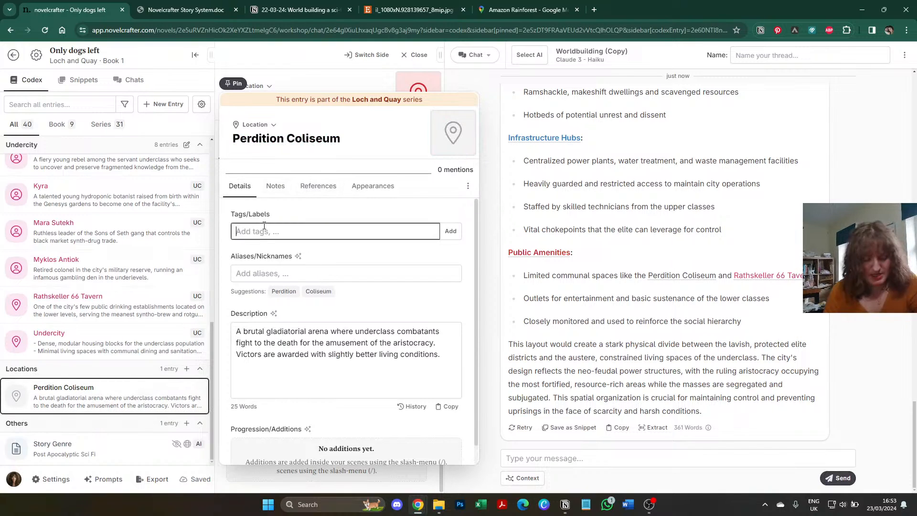
text(AC)
click(300, 273)
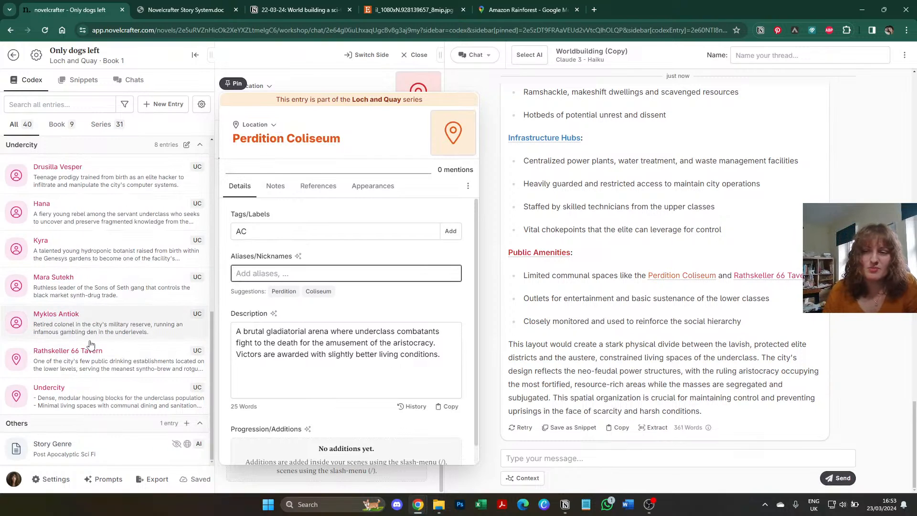
Step: Collapse the Timeline/History category and review the entries under Arconical Cathedral District, Nueva Bezos and Undercity
scroll(106, 342, up, 10)
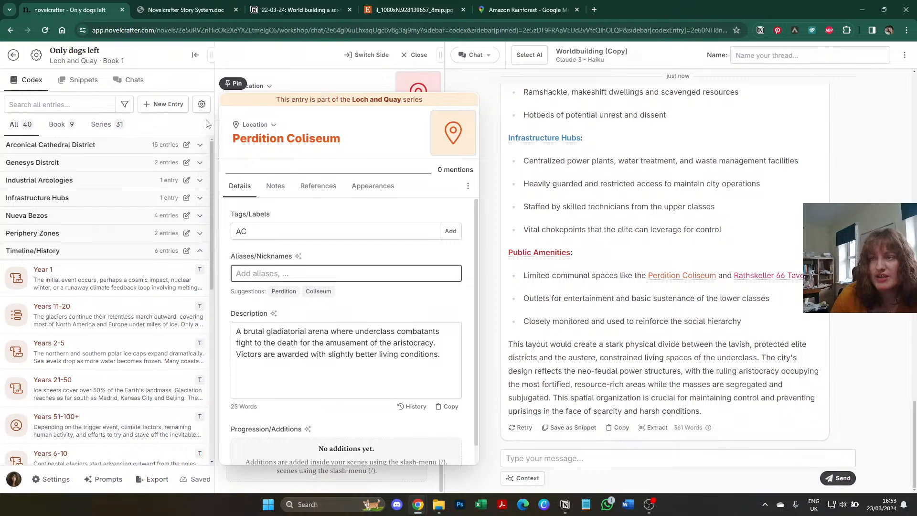
click(200, 145)
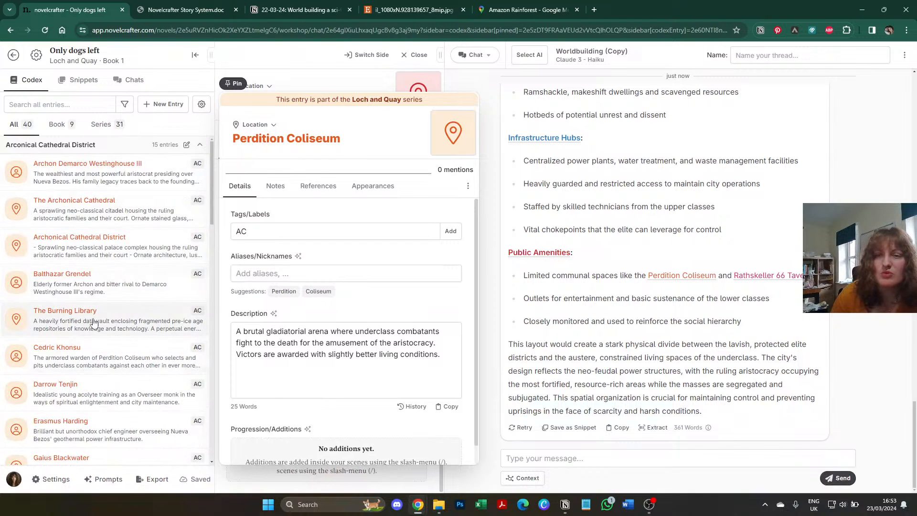
click(199, 145)
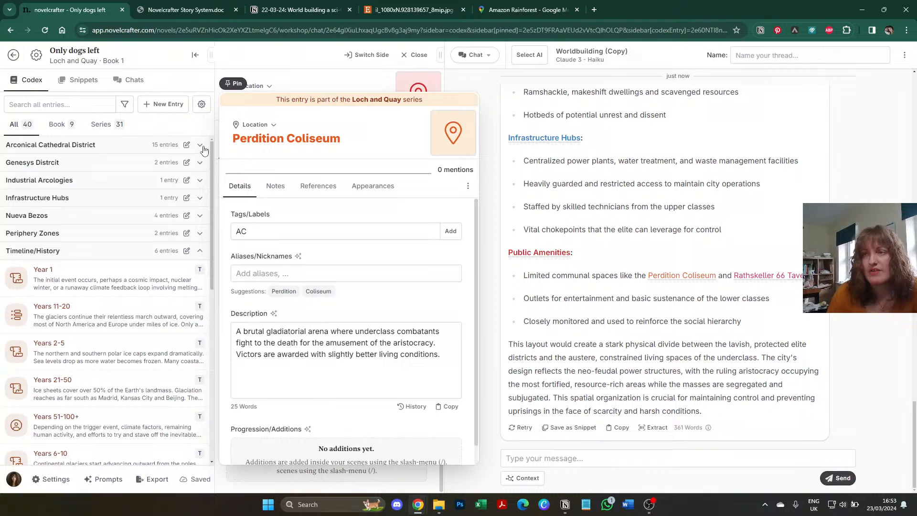
click(200, 250)
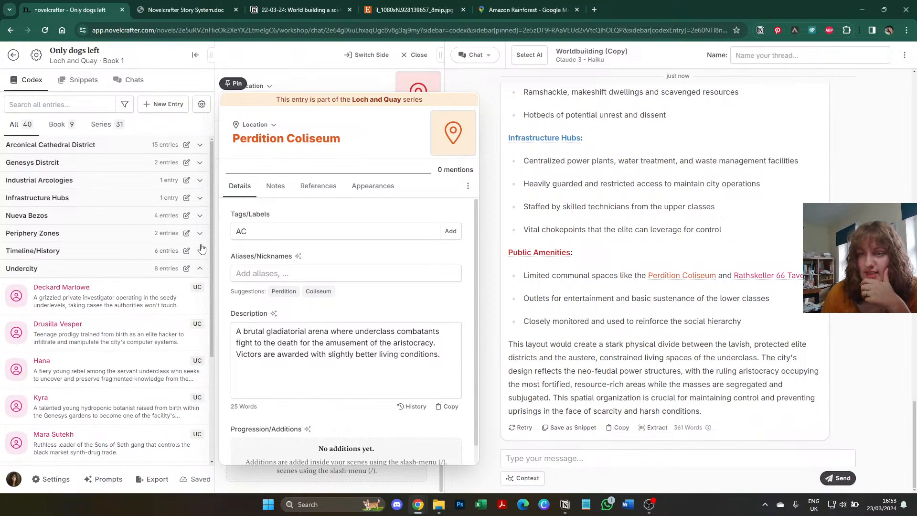
click(201, 216)
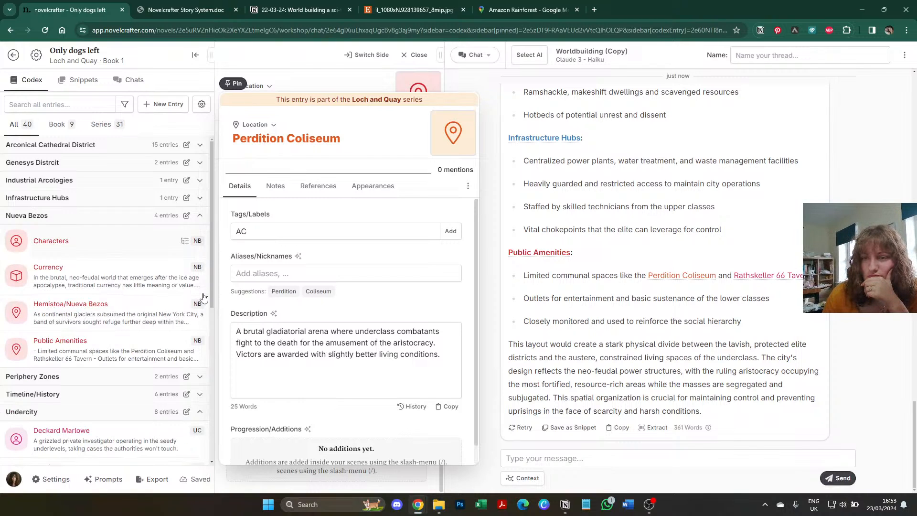
scroll(199, 382, down, 2)
scroll(199, 373, down, 4)
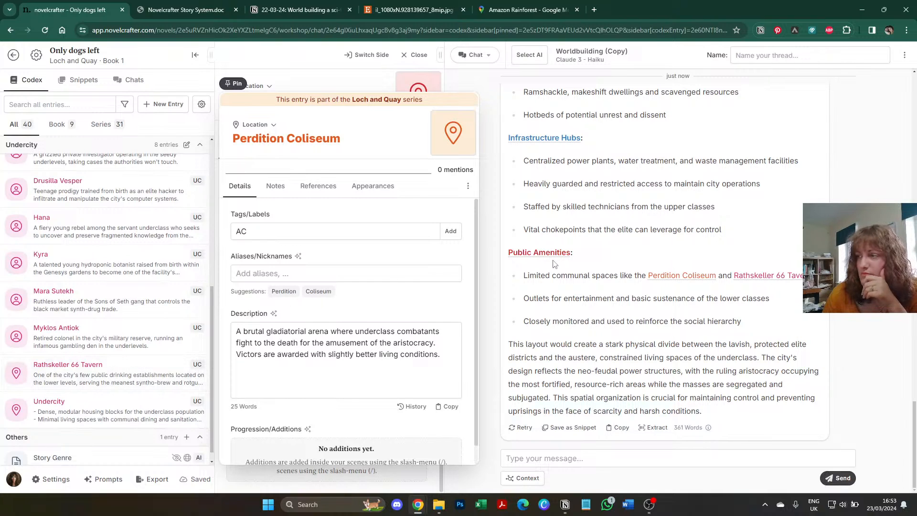
Step: Ask the chat "What would life be like for those who live in the Undercity? Would this differ at all person to person? If so, how?"
click(687, 457)
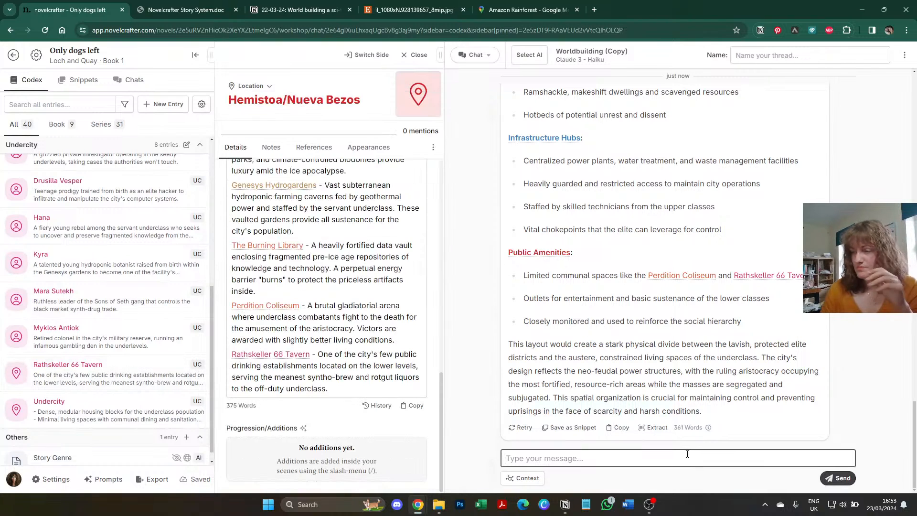
text(put)
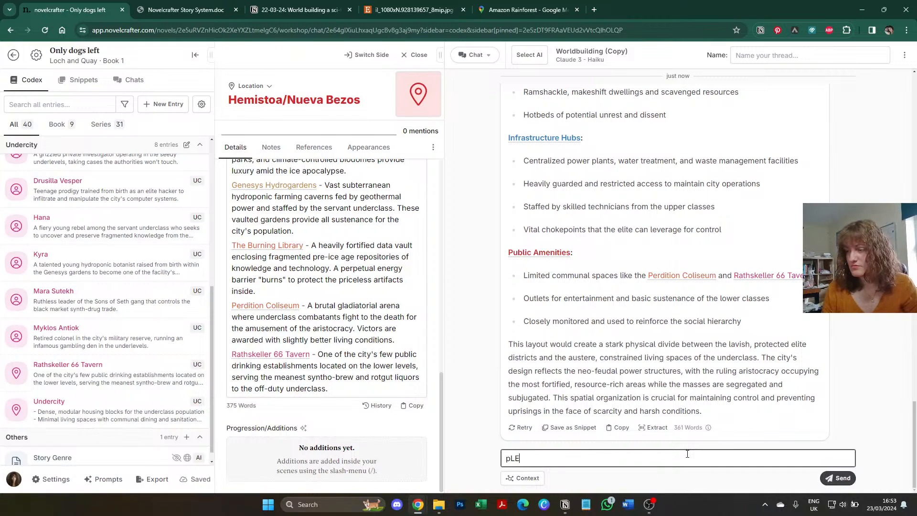
key(BackSpace)
key(BackSpace)
key(BackSpace)
text(Please)
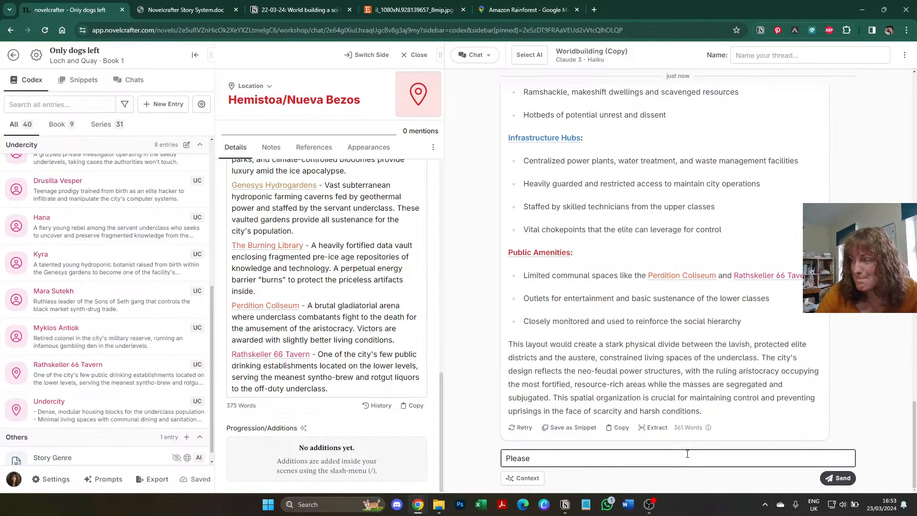
key(ctrl+a)
text(What )
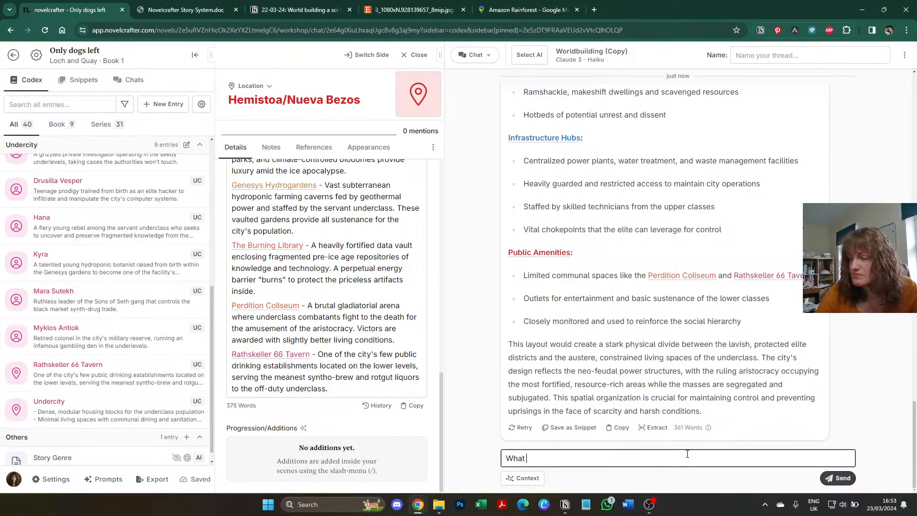
text(would life be)
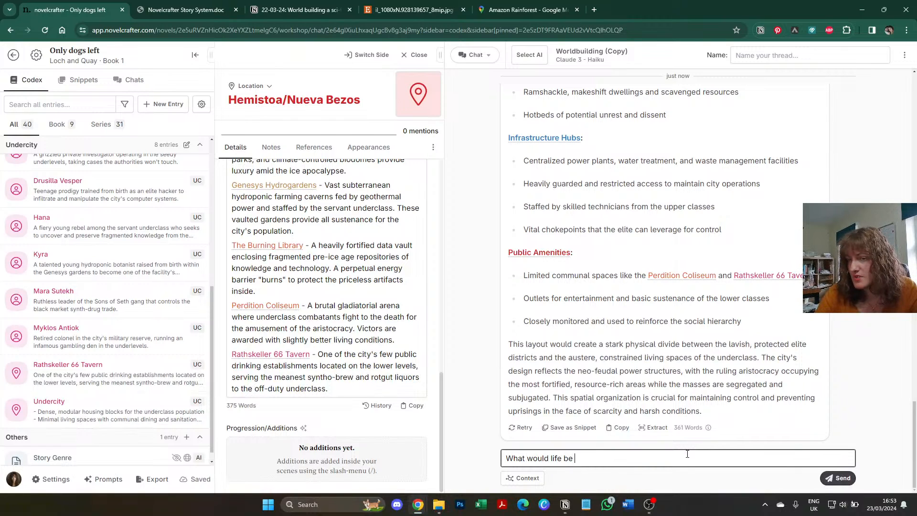
text( like for thos)
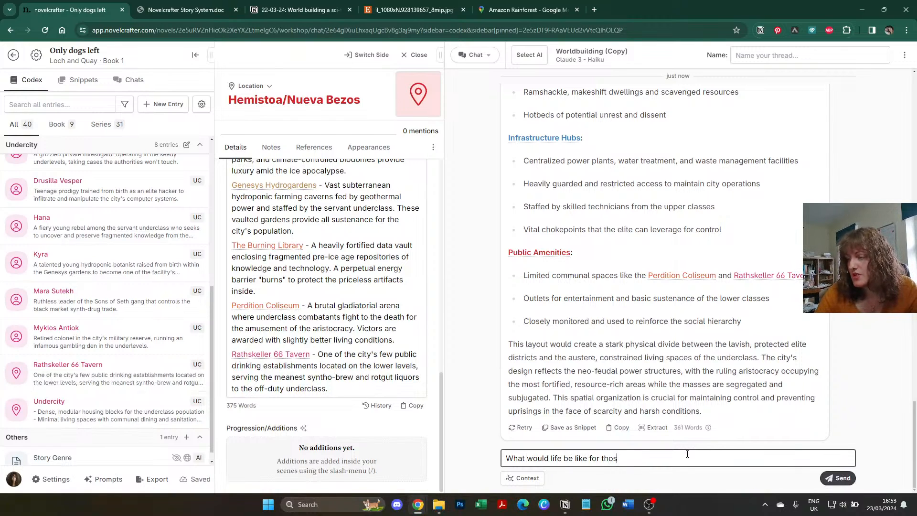
text(e who )
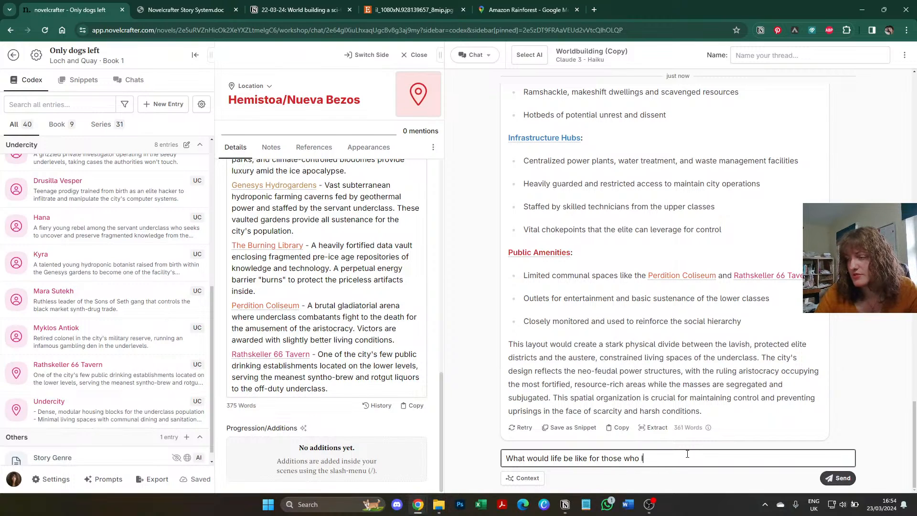
text(live in the Und)
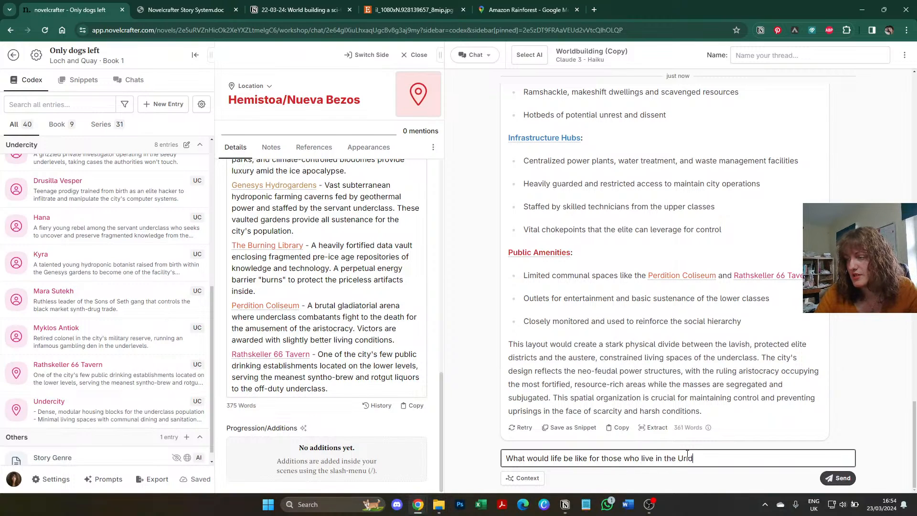
text(ercty)
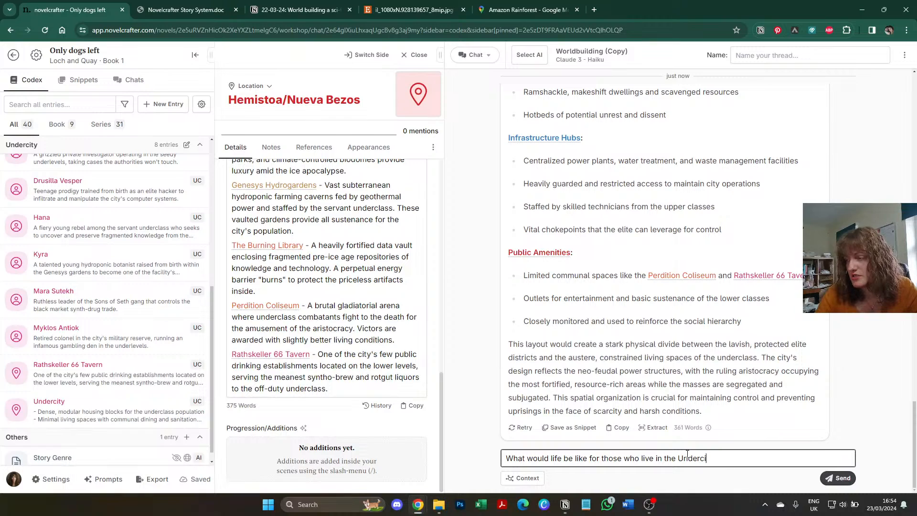
text(ty)
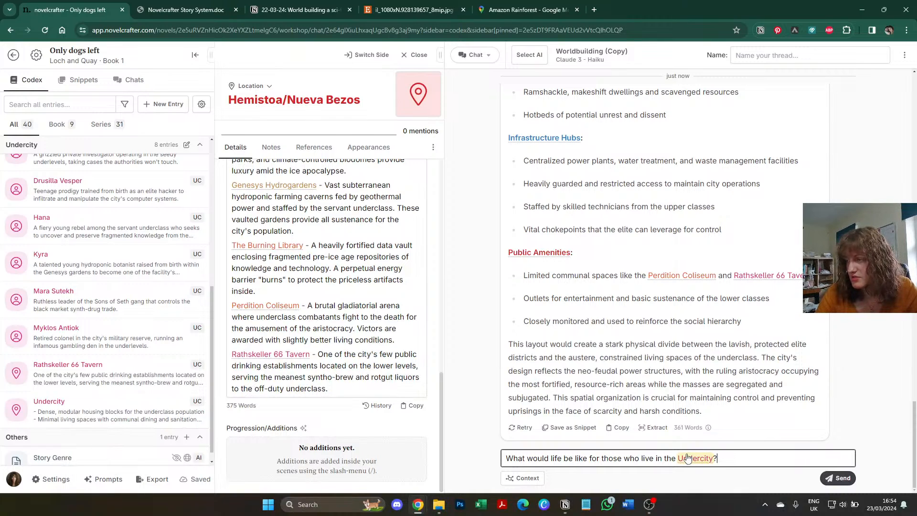
text(? Would this dfiffer at all)
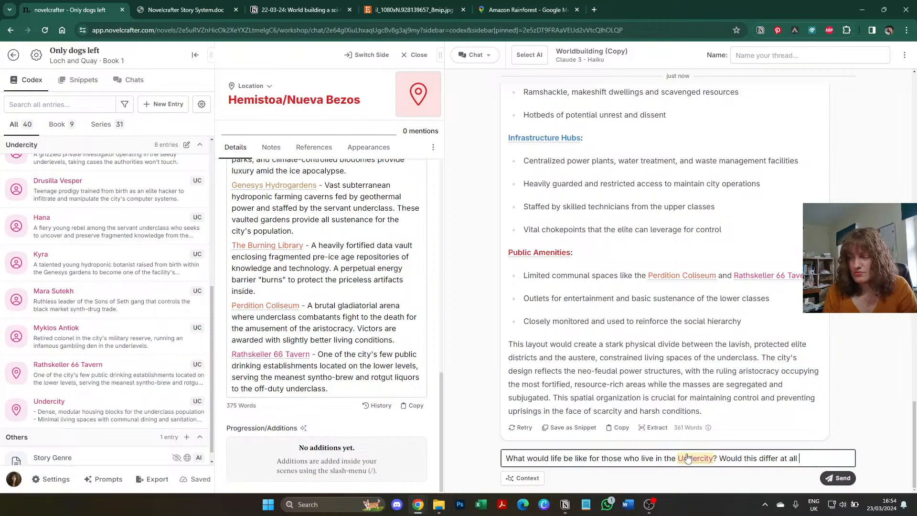
text(person to )
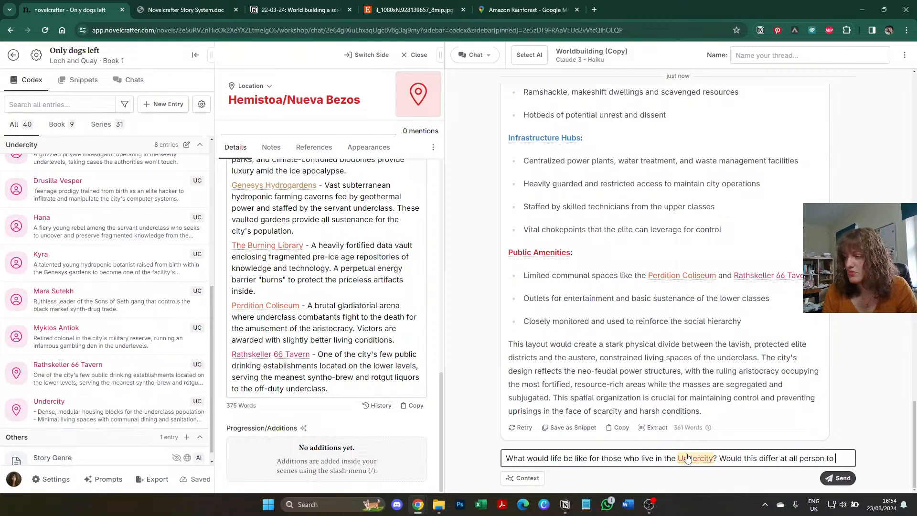
text(person? If so, how?)
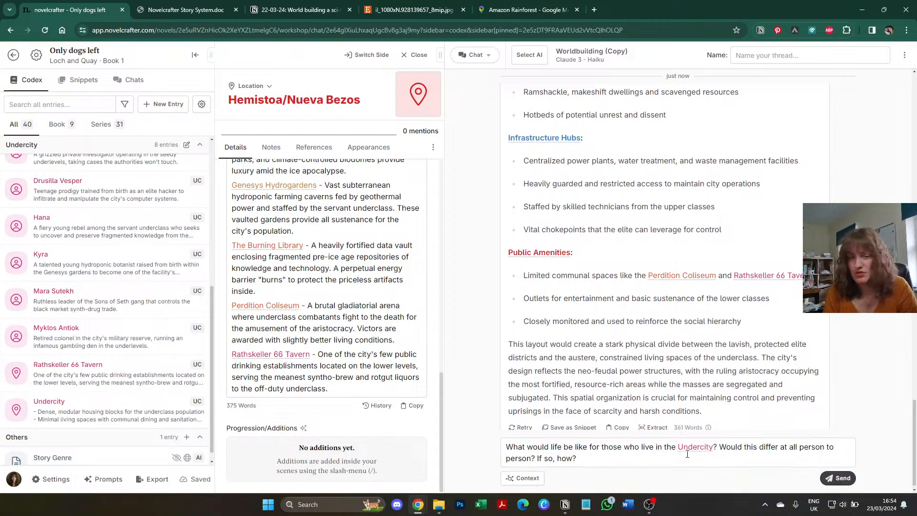
key(Return)
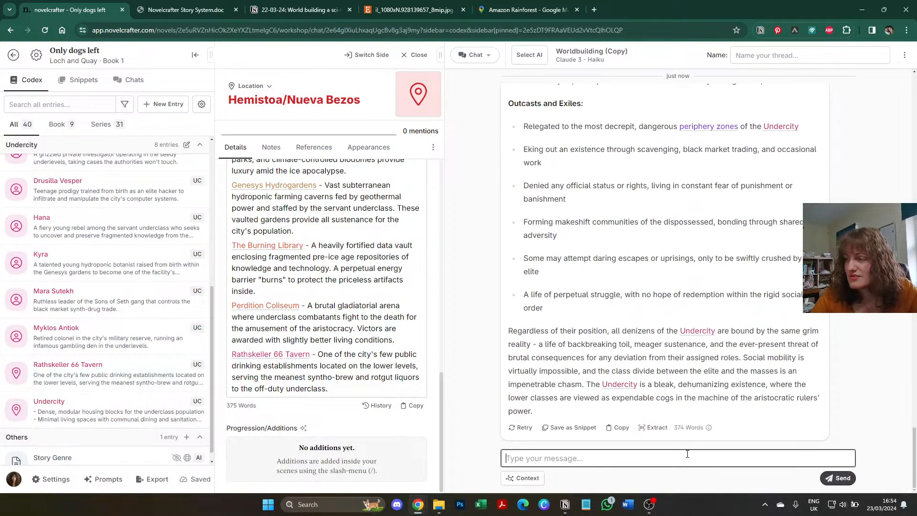
Step: Read the chat's answer about life in the Undercity from its beginning
scroll(656, 277, up, 6)
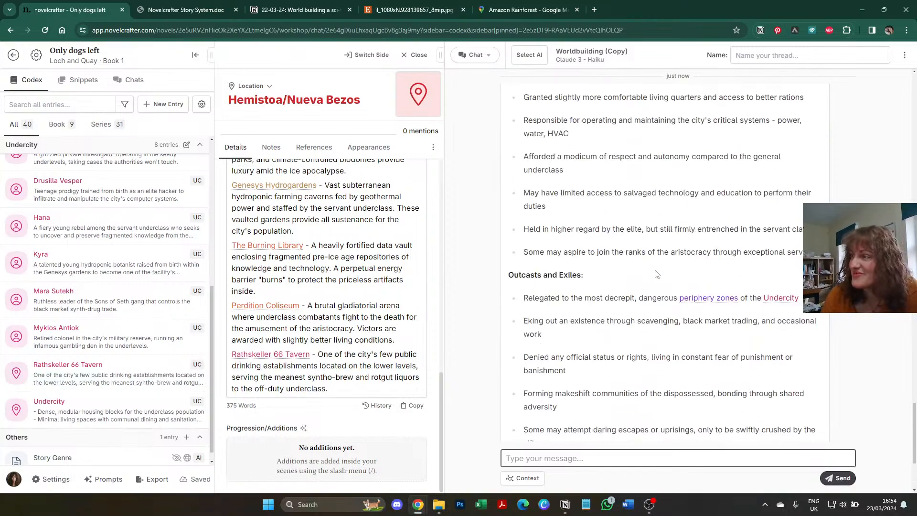
scroll(655, 284, up, 5)
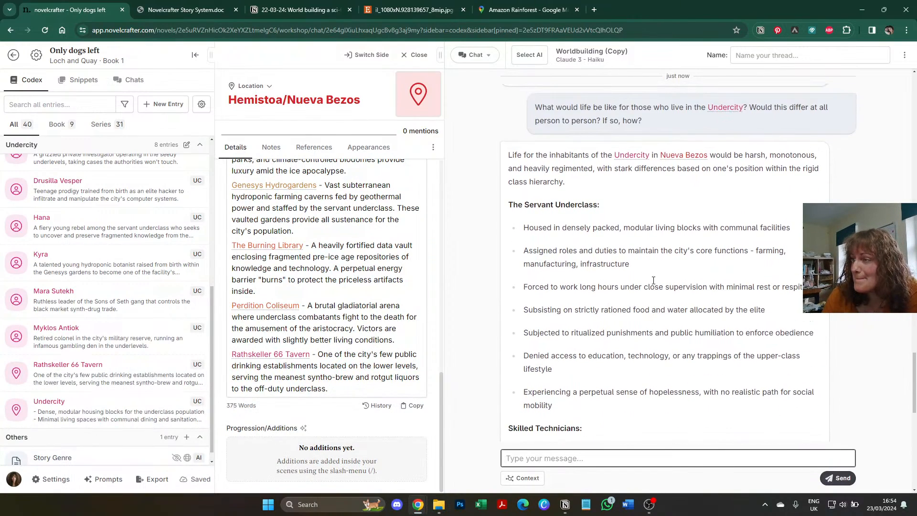
scroll(654, 280, down, 1)
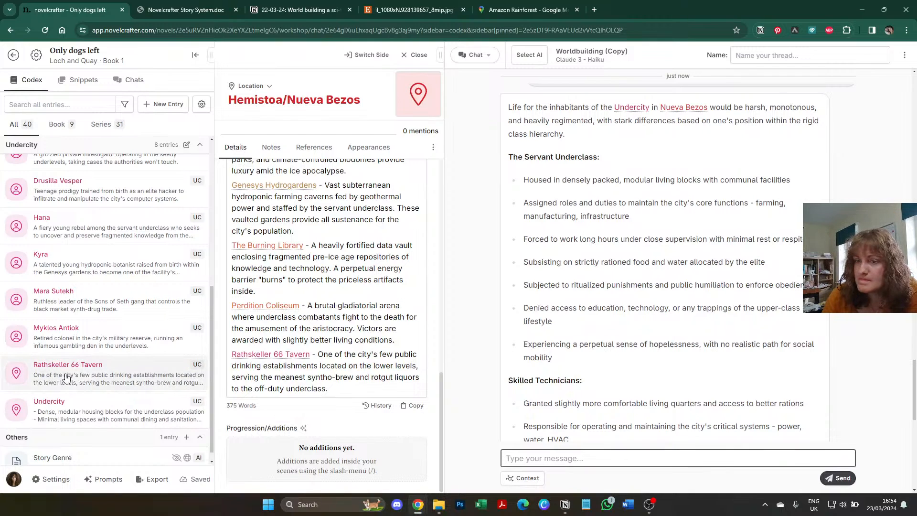
Step: Open the Undercity location entry and read the rest of the chat's answer about its inhabitants, through Skilled Technicians and Outcasts and Exiles
scroll(67, 378, down, 1)
click(67, 402)
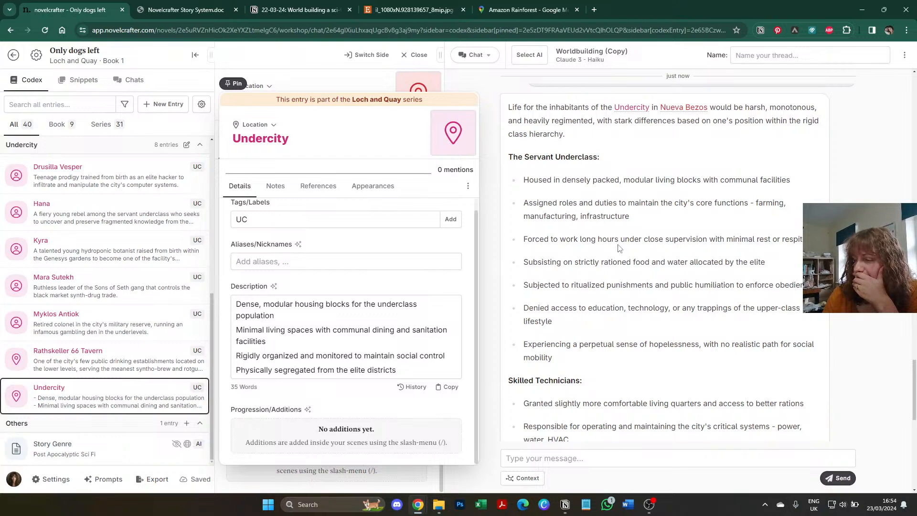
scroll(618, 248, down, 6)
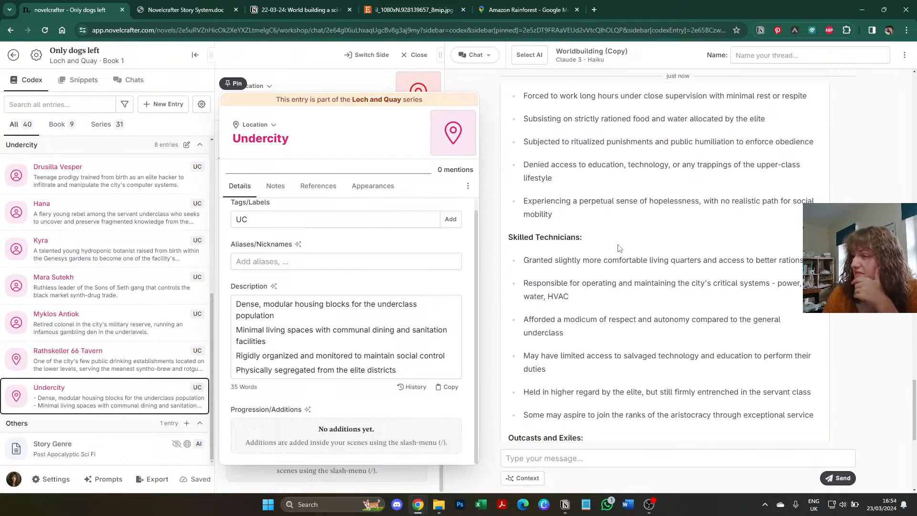
scroll(618, 249, down, 4)
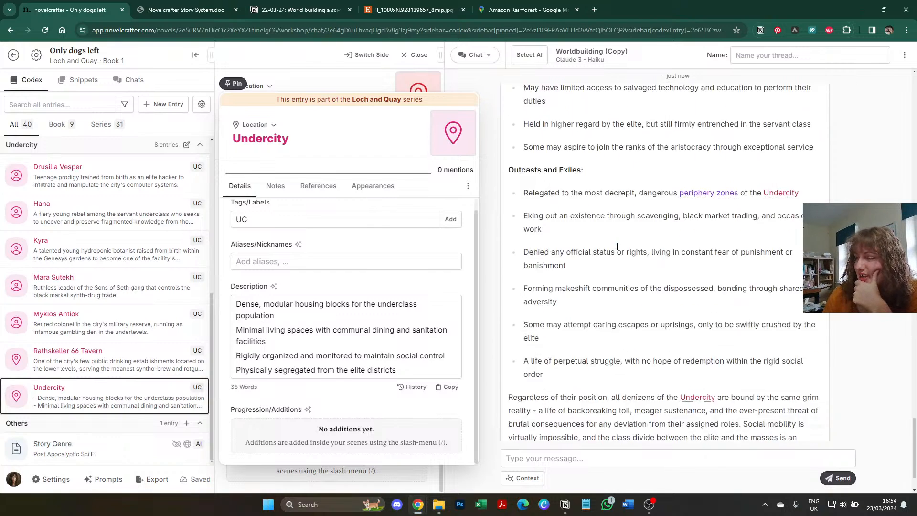
scroll(618, 249, up, 1)
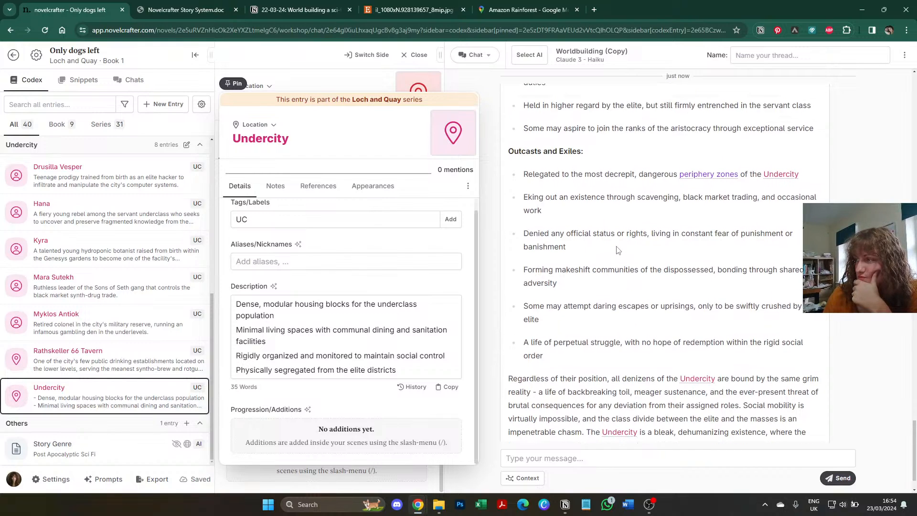
scroll(618, 249, up, 1)
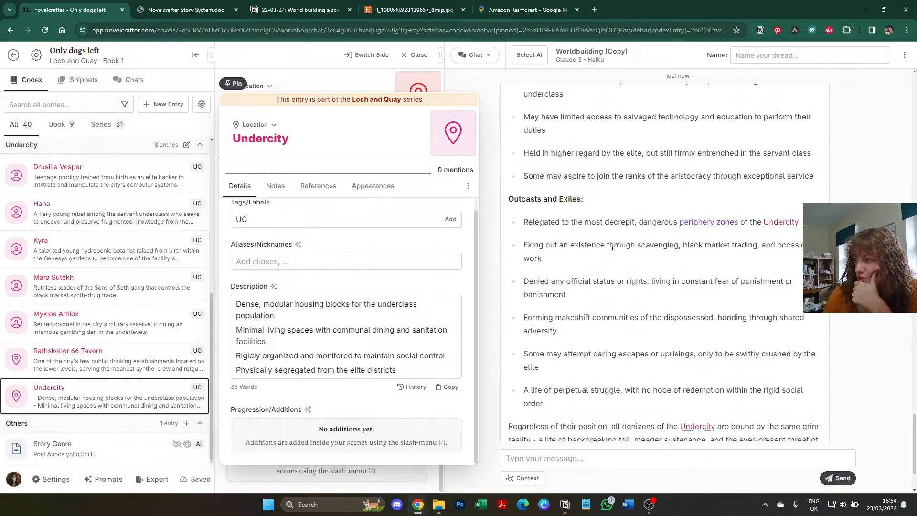
scroll(657, 427, down, 2)
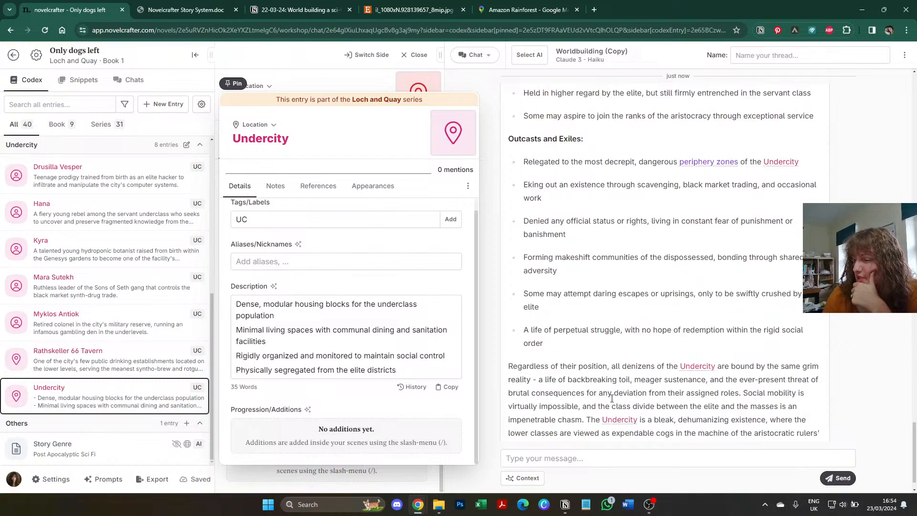
Step: Extract codex entries from the chat's answer about the Undercity and set the type of Outcasts and Exiles to Lore
click(654, 427)
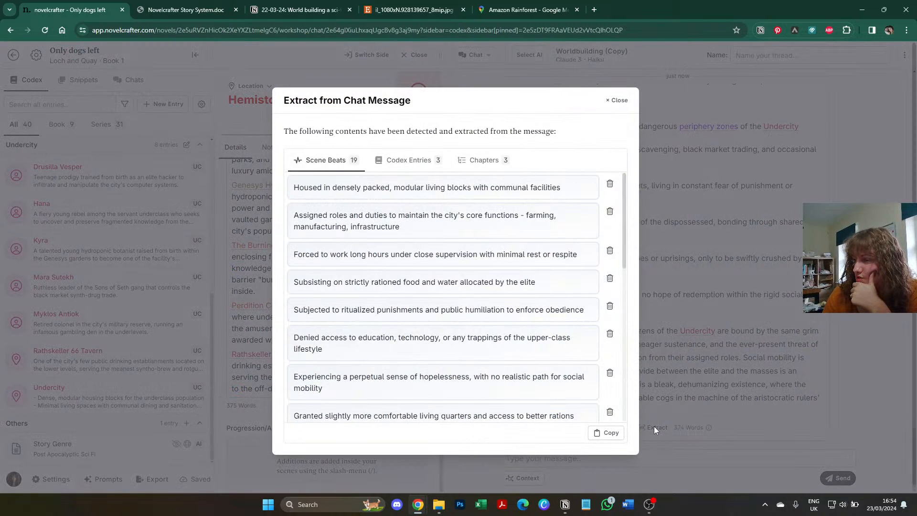
click(433, 165)
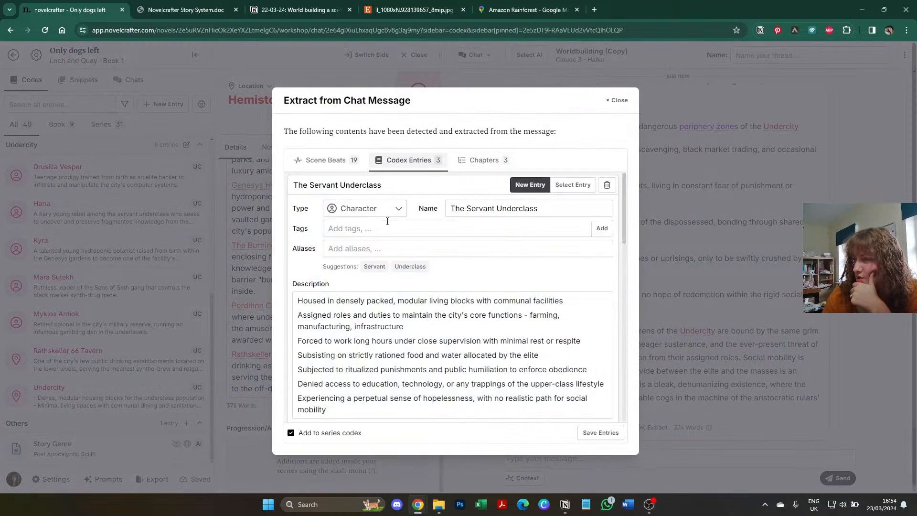
scroll(389, 225, down, 10)
scroll(388, 228, down, 1)
scroll(387, 237, up, 2)
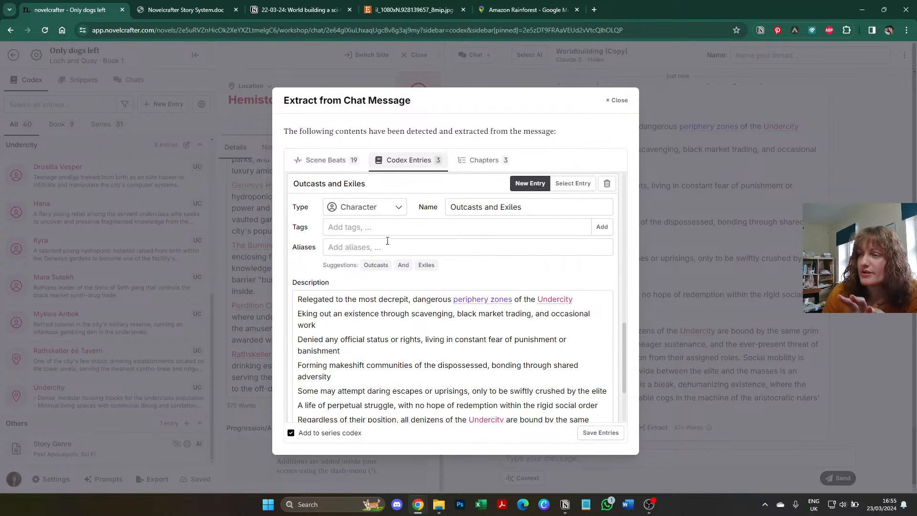
click(374, 208)
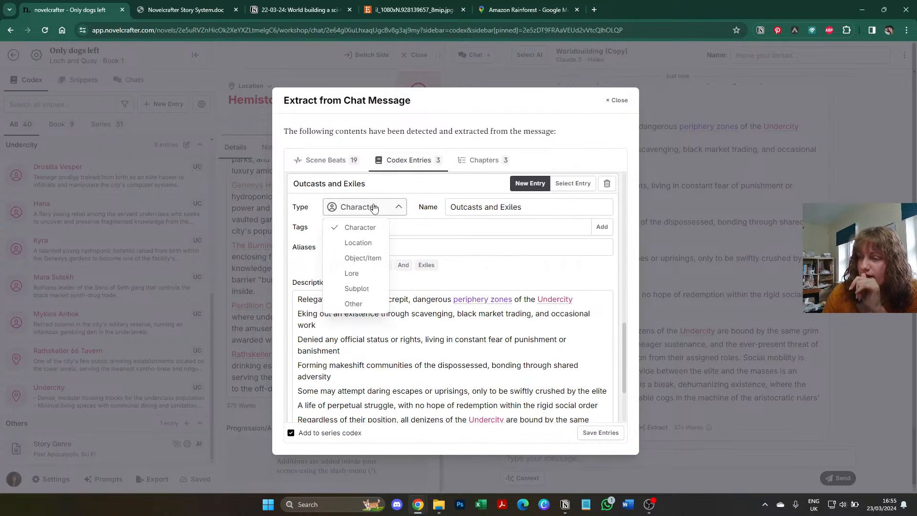
click(367, 274)
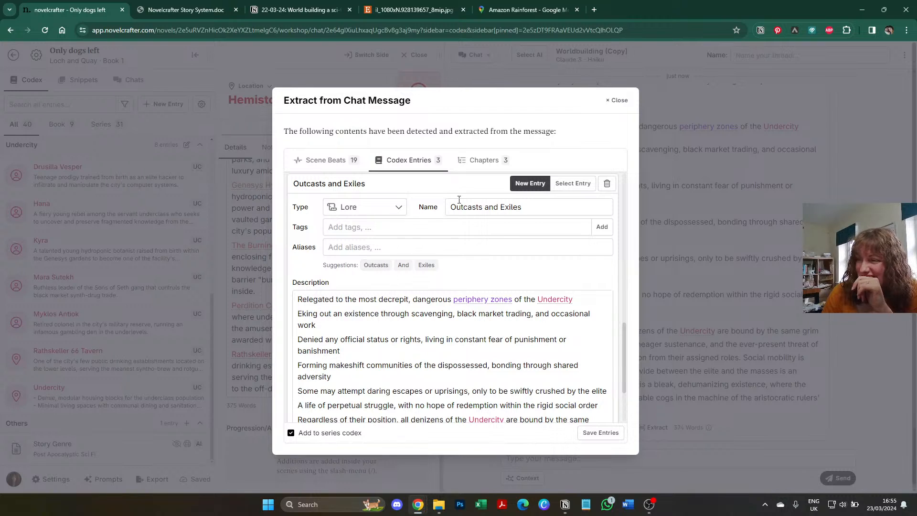
Step: Add the existing tag PZ to the extracted Outcasts and Exiles entry
click(511, 208)
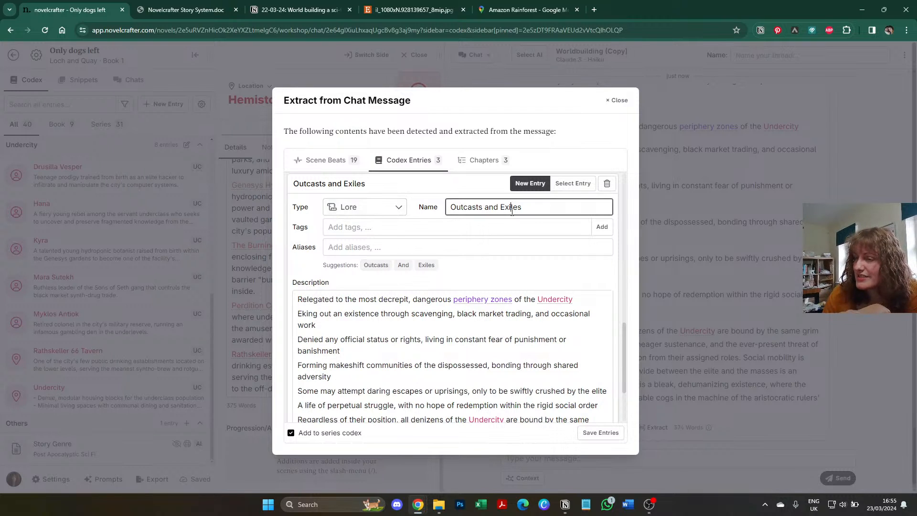
click(390, 228)
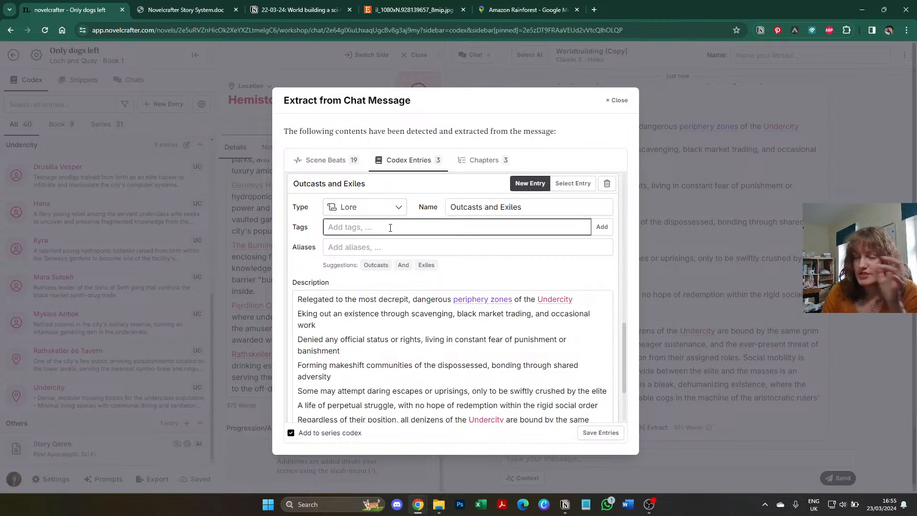
text(P)
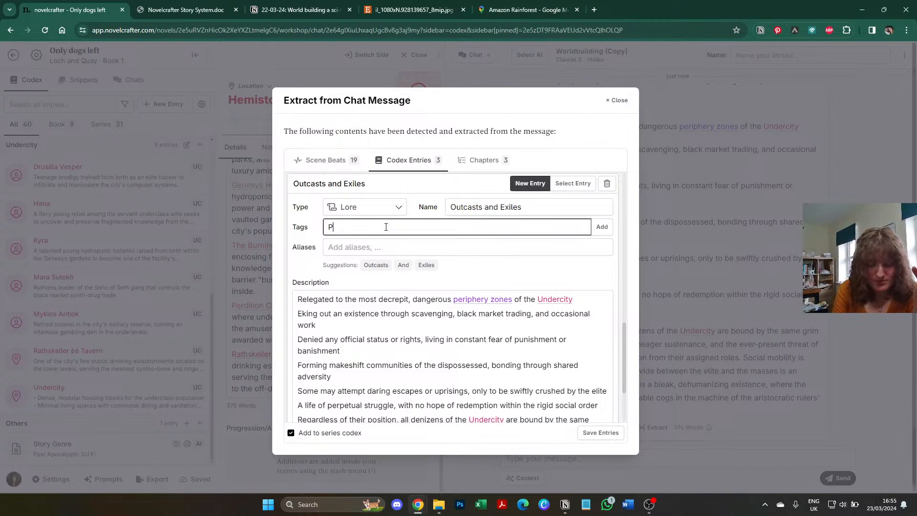
key(BackSpace)
scroll(315, 190, up, 1)
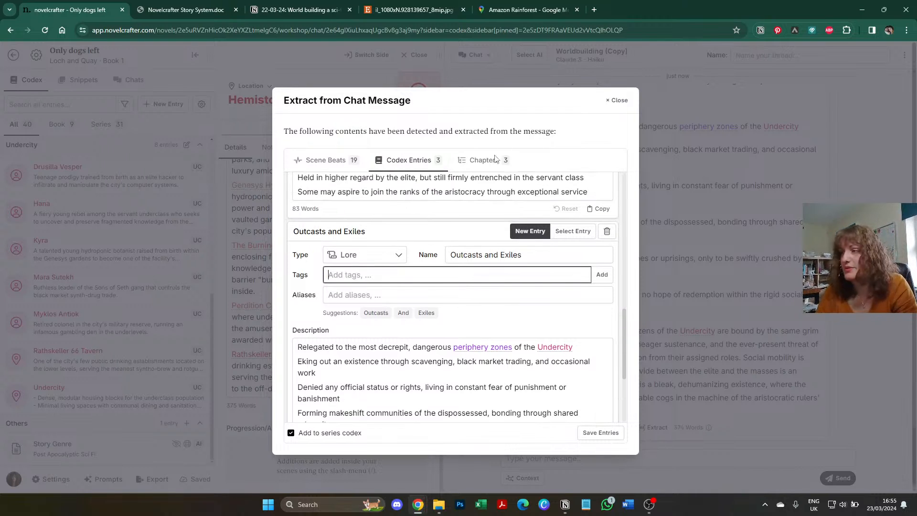
click(603, 276)
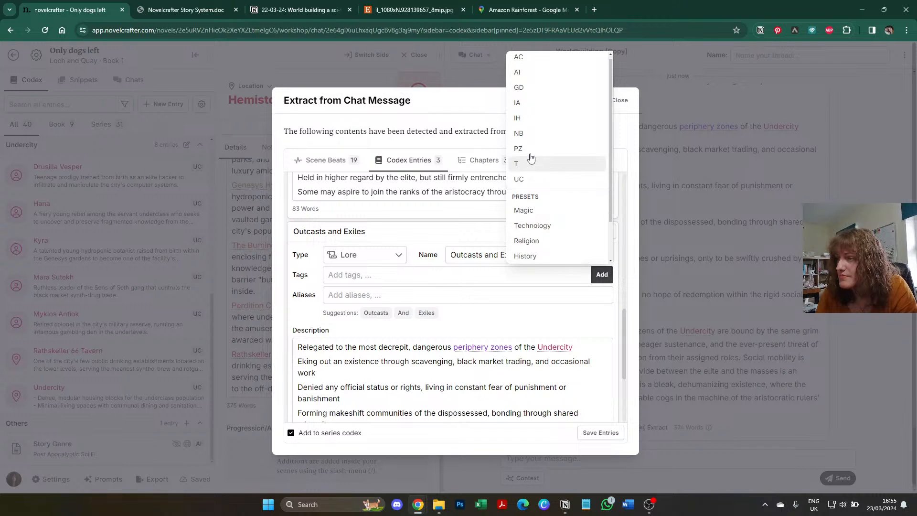
click(527, 154)
Step: Add the tag UC to the extracted entry The Servant Underclass
scroll(448, 303, up, 2)
scroll(449, 304, up, 8)
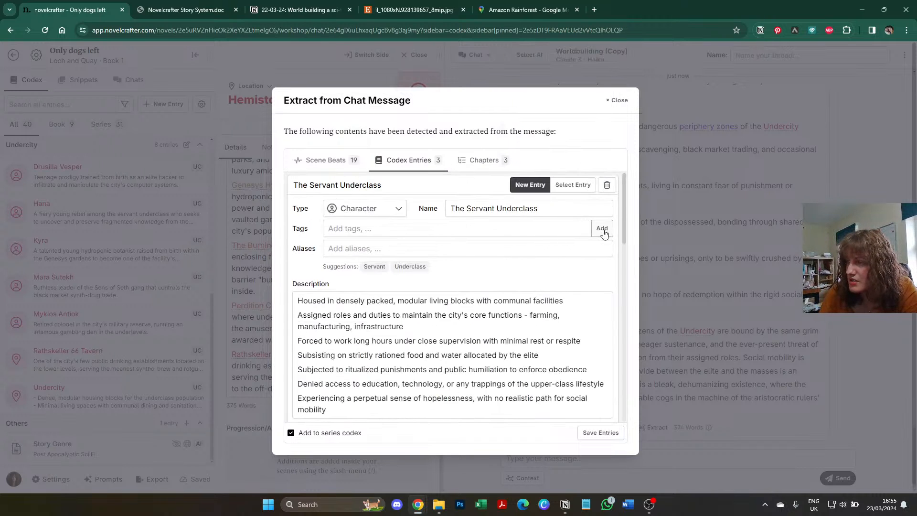
click(602, 229)
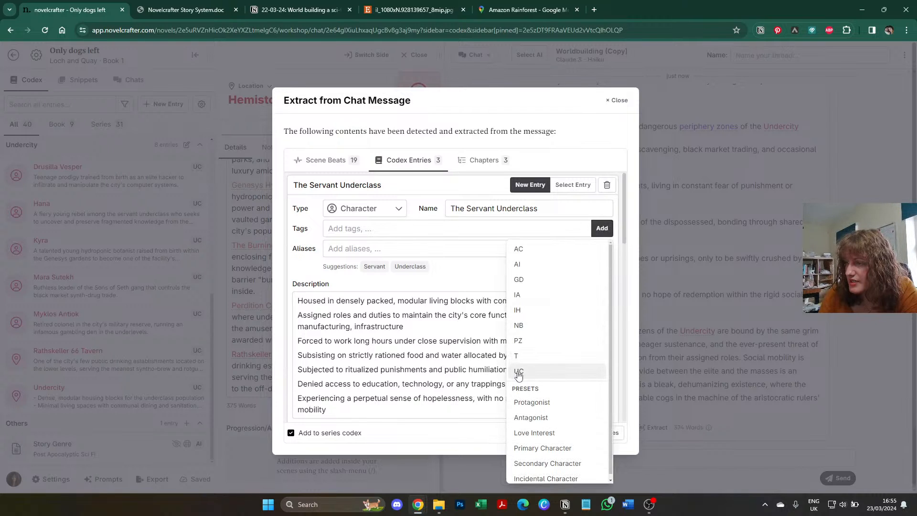
click(519, 372)
Step: Add the tags AC and UC to the extracted Skilled Technicians entry and save all extracted entries to the series codex
scroll(519, 353, down, 5)
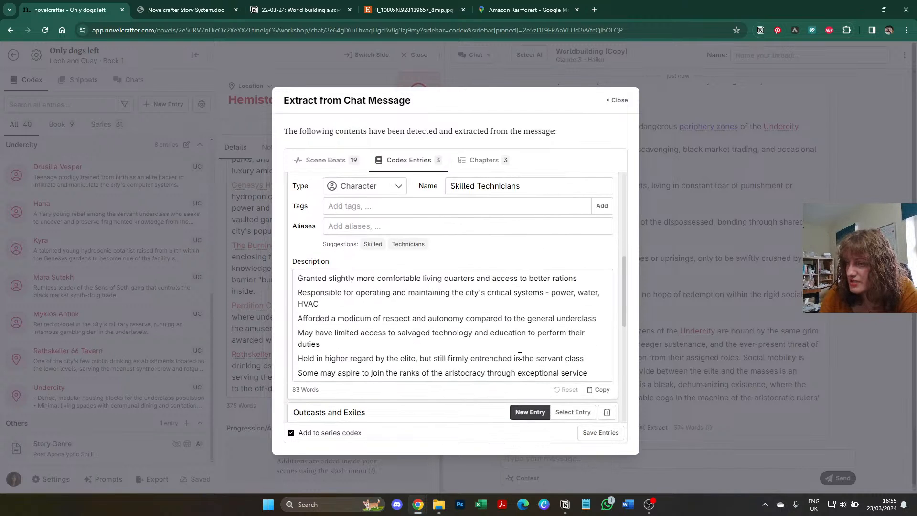
click(601, 206)
click(537, 226)
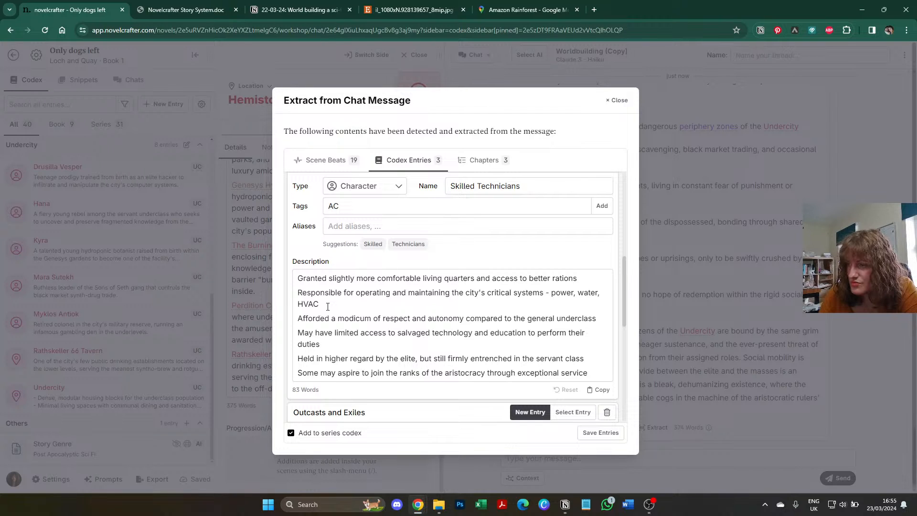
click(601, 206)
click(519, 335)
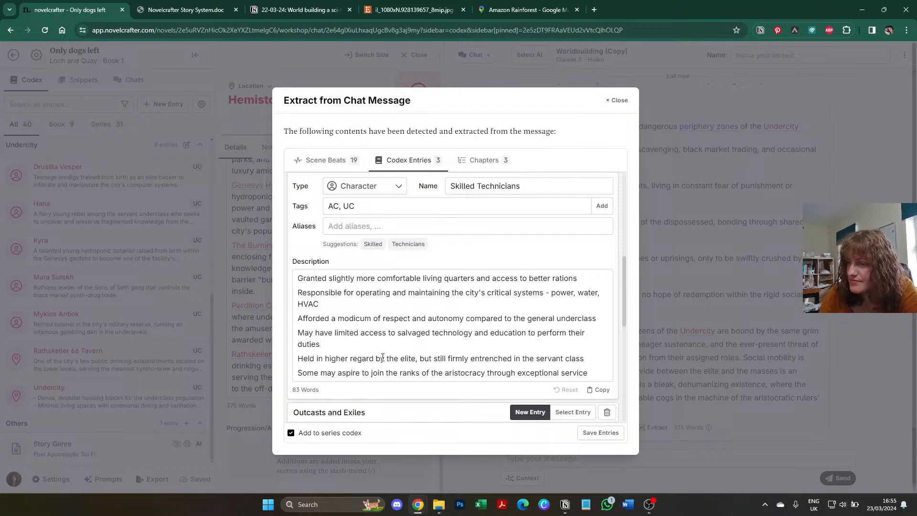
scroll(382, 357, down, 8)
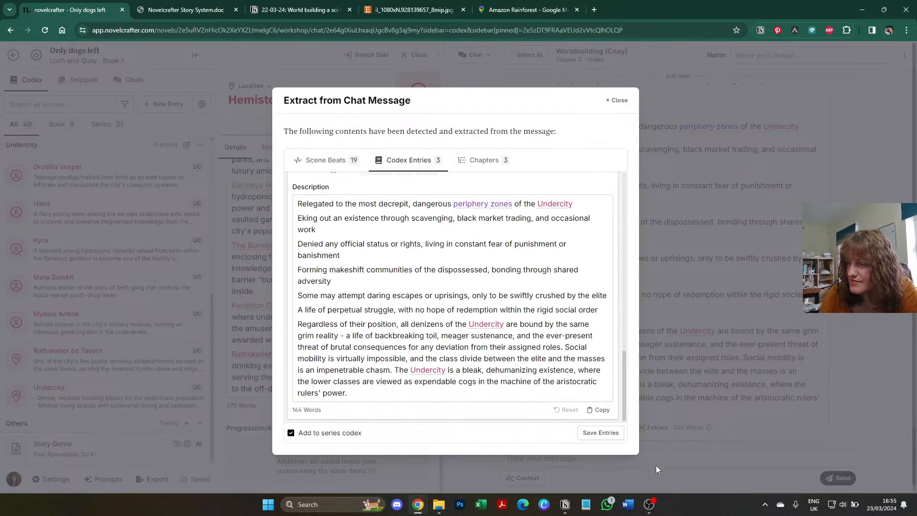
click(600, 433)
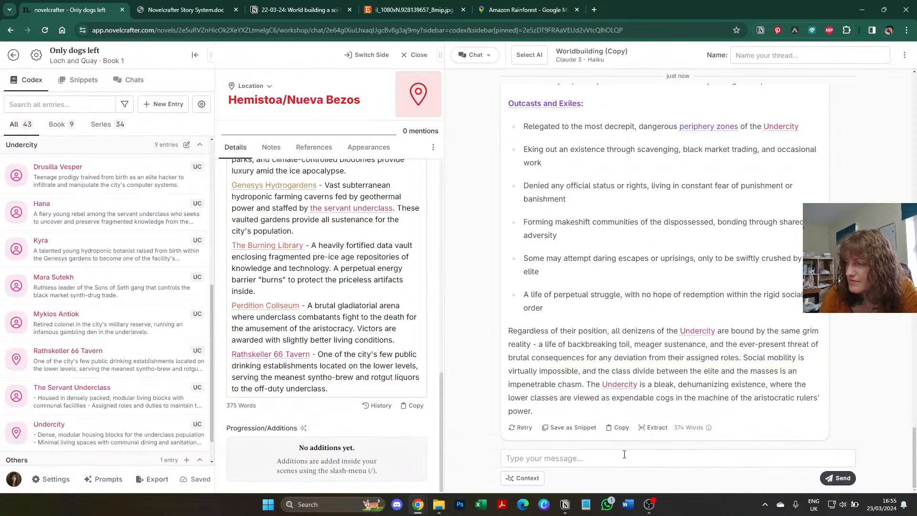
Step: Write the chat message "And how would this contrast to those who live in the Arconical Cathedral District (aka the upper class)?"
click(623, 454)
text(And how w)
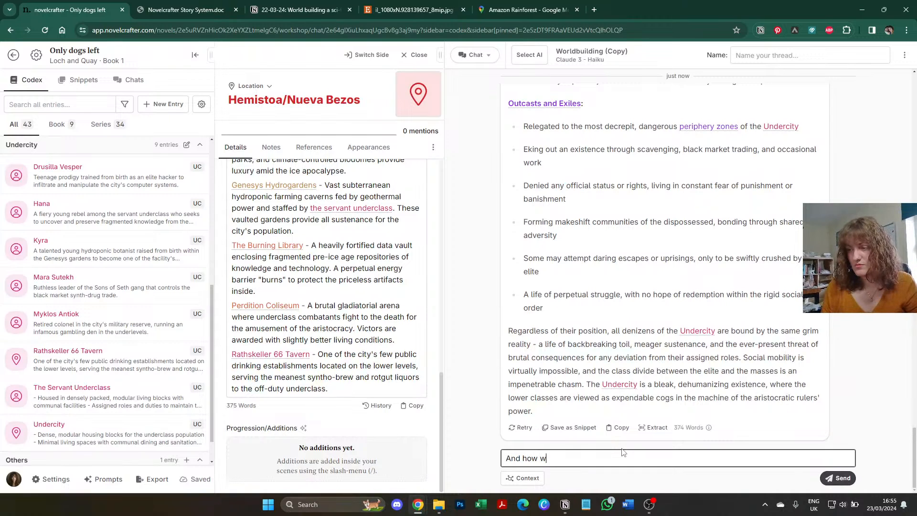
text(ould this contras)
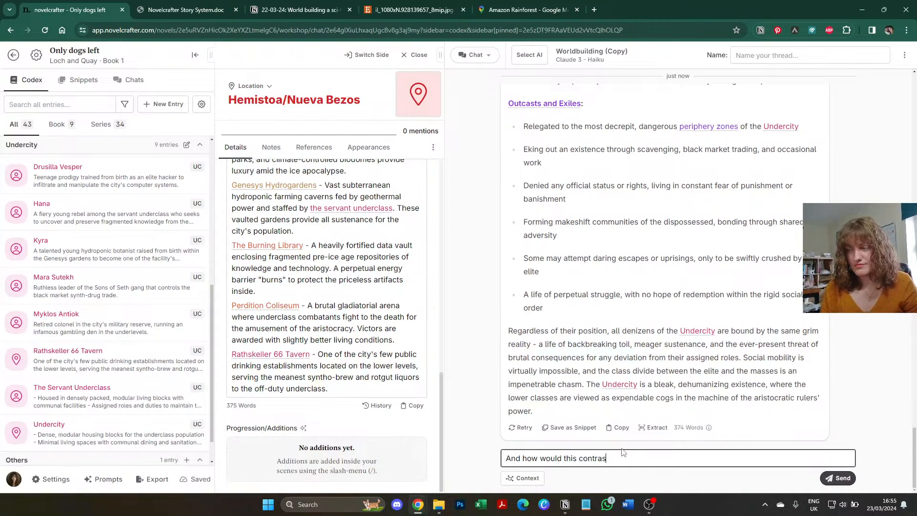
text(t to those who li)
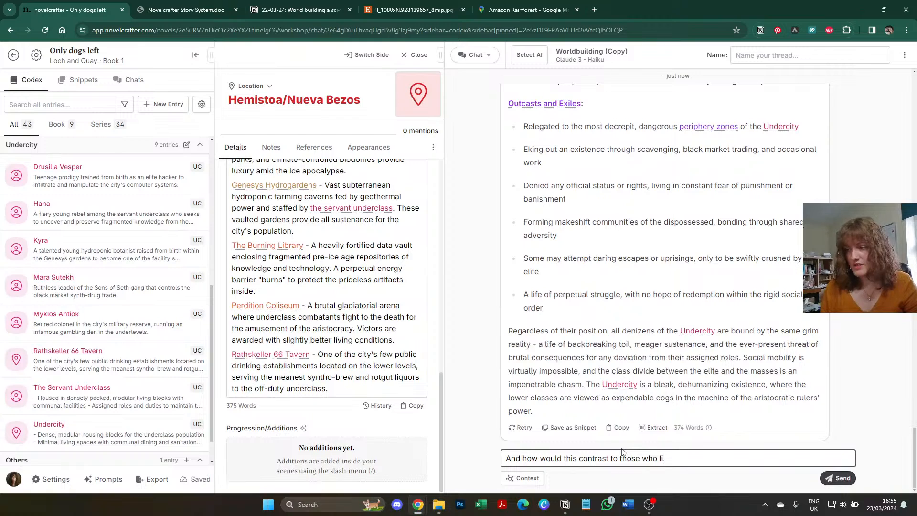
text(ve in the Acr)
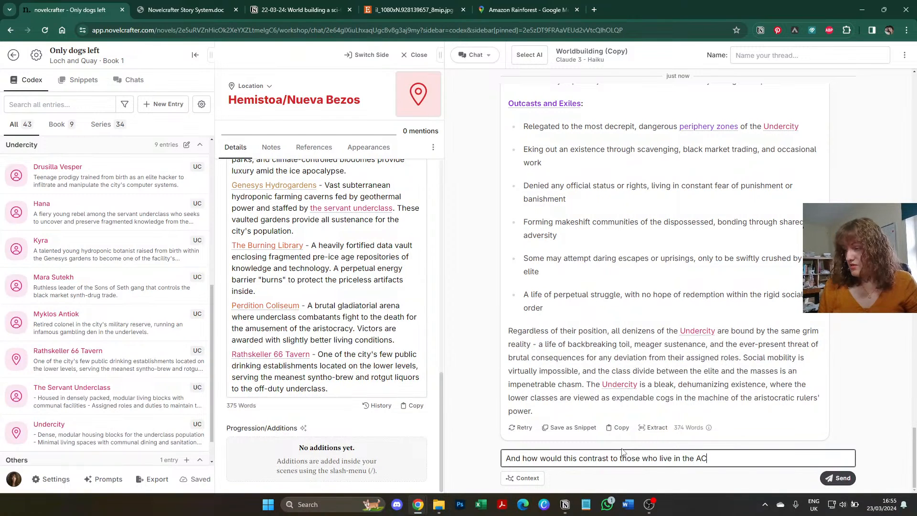
key(BackSpace)
key(BackSpace)
key(BackSpace)
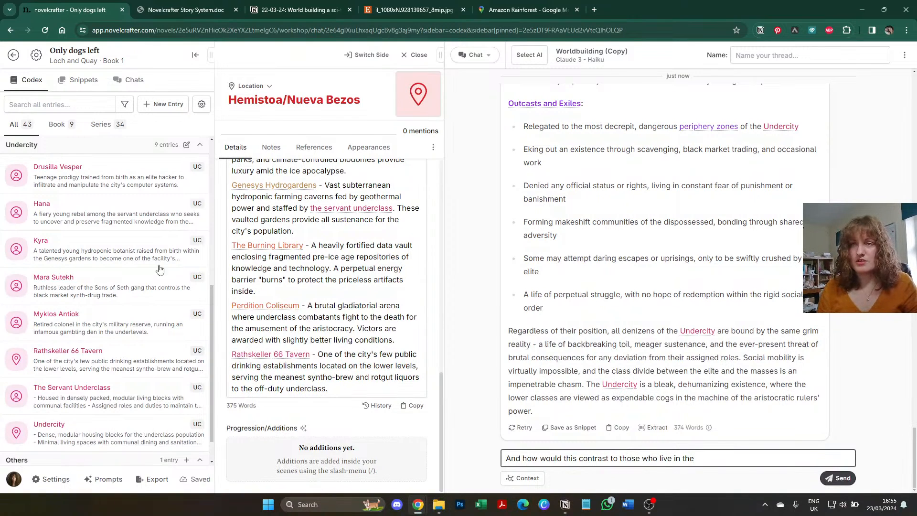
scroll(160, 269, up, 5)
text(Arc)
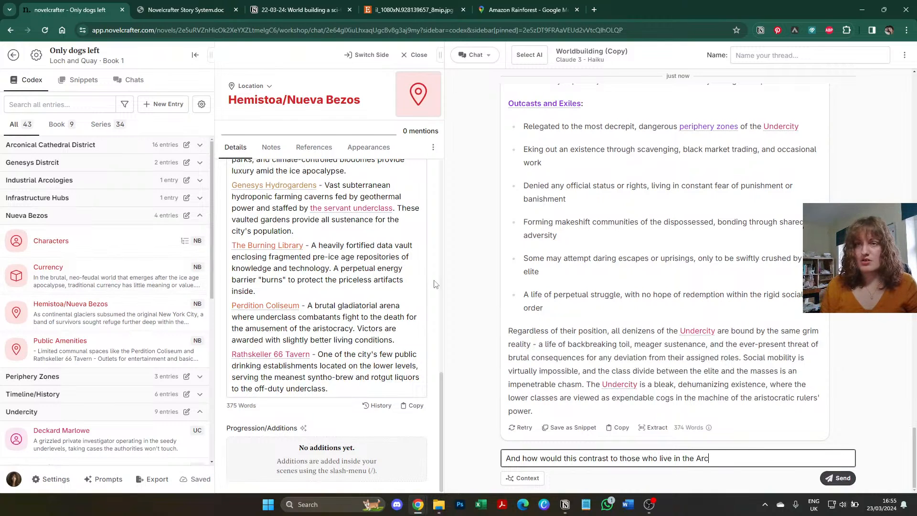
text(onical Ca)
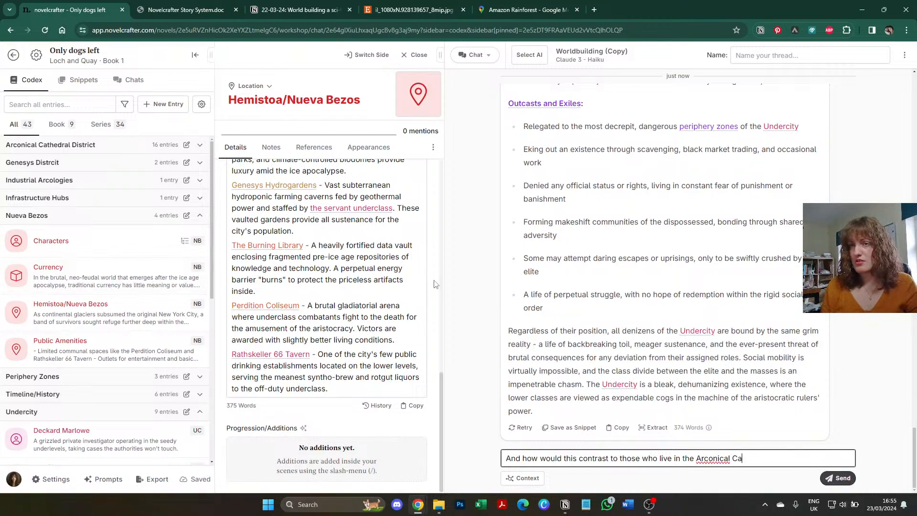
text(thedral District )
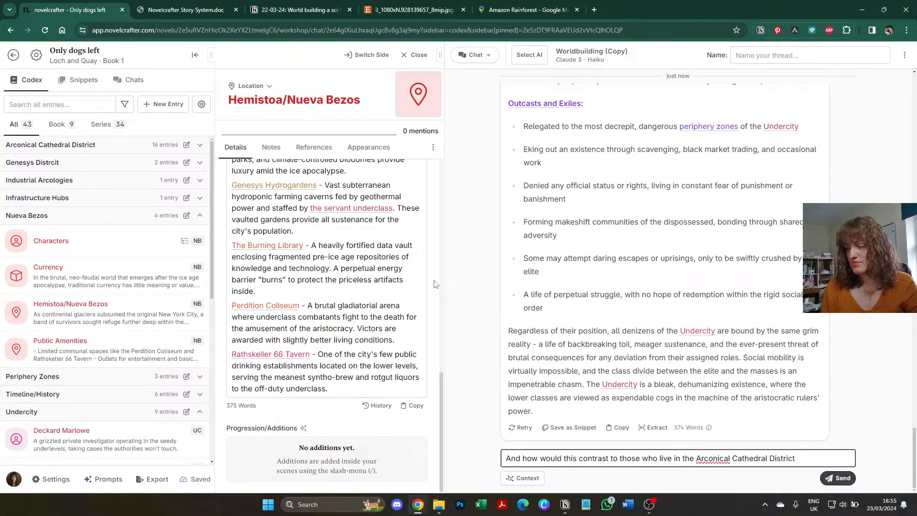
text((aka the up)
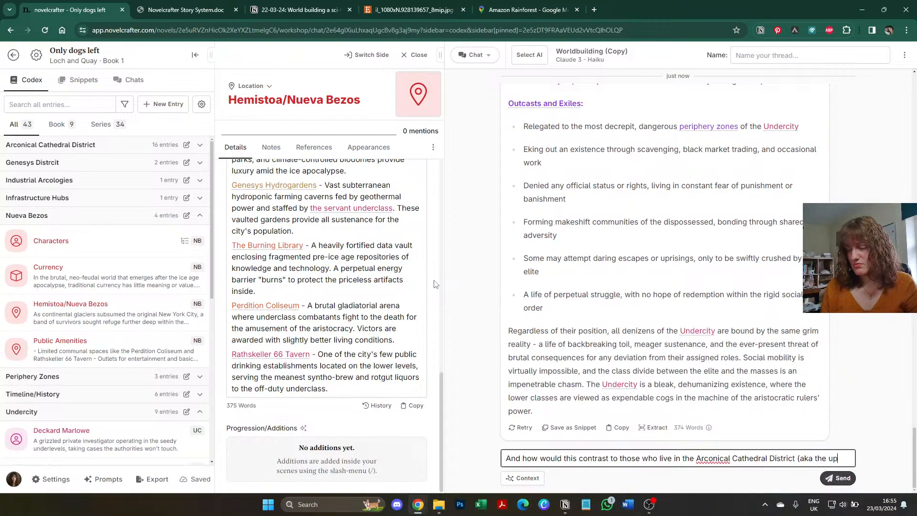
text(per class)?)
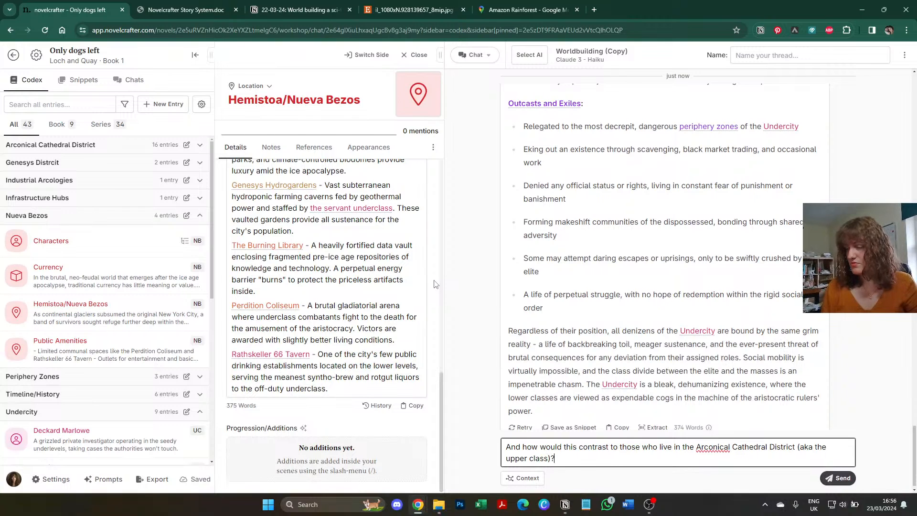
Step: Expand the Arconical Cathedral District category and look through its entries
click(54, 145)
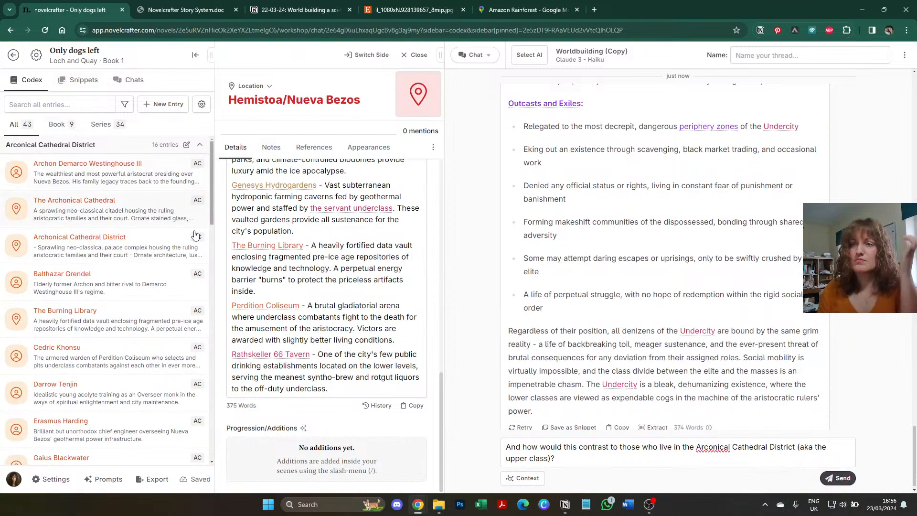
scroll(157, 261, down, 3)
scroll(158, 261, up, 3)
scroll(155, 263, down, 1)
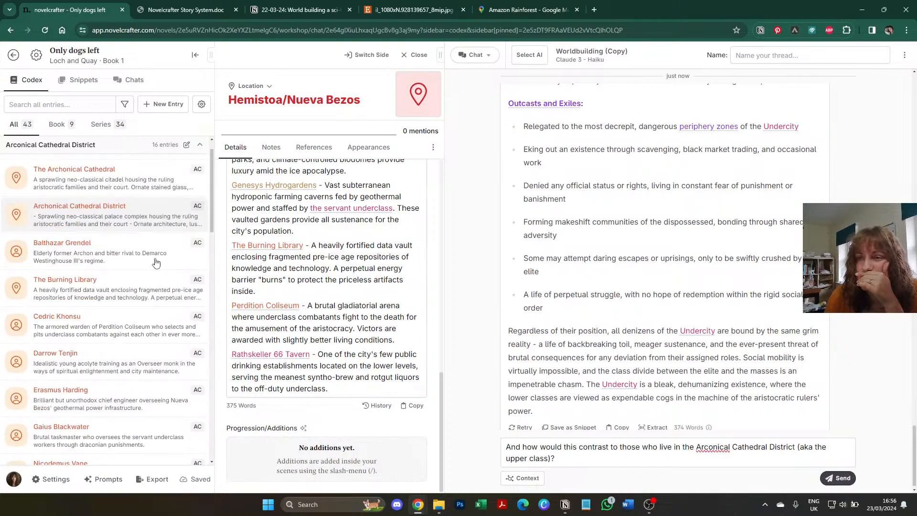
Step: Correct the district name in the chat message to "Archonical Cathedral District", remove "the" before it, and send the question
scroll(156, 262, up, 1)
click(710, 447)
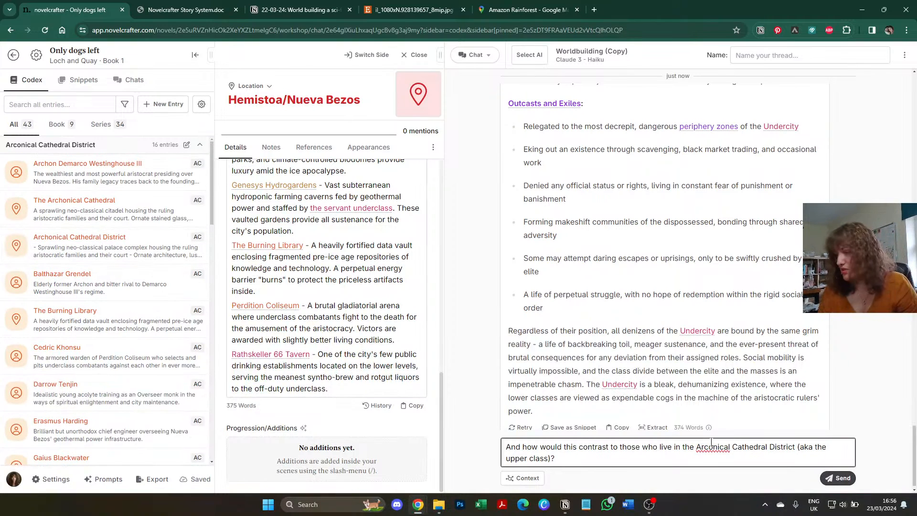
text(h)
click(648, 456)
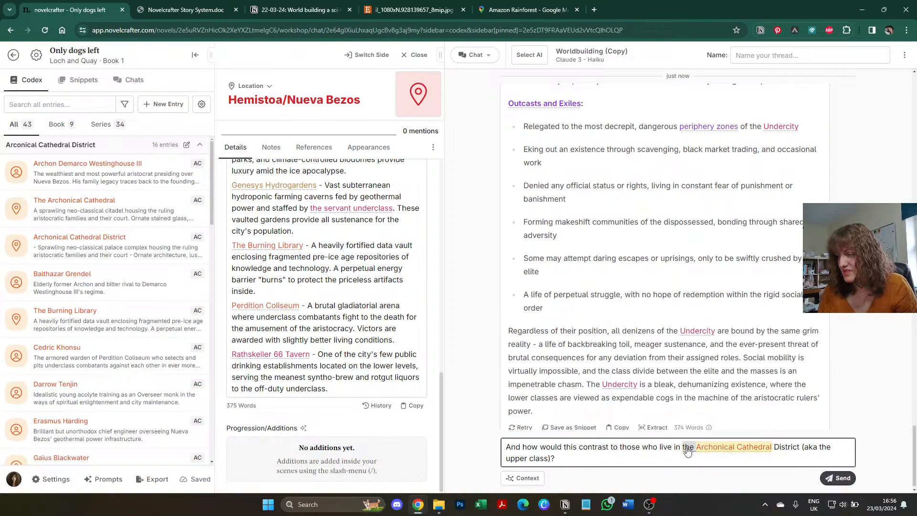
mouse_move(688, 451)
key(BackSpace)
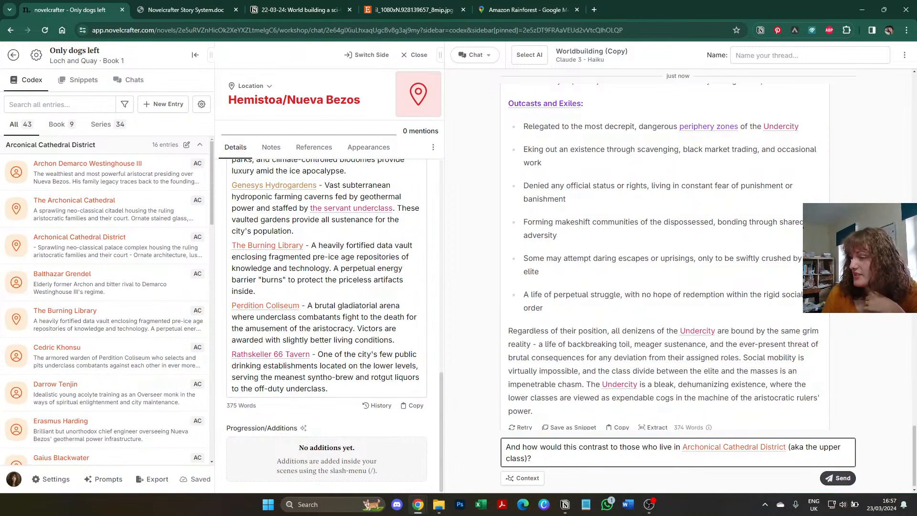
click(836, 480)
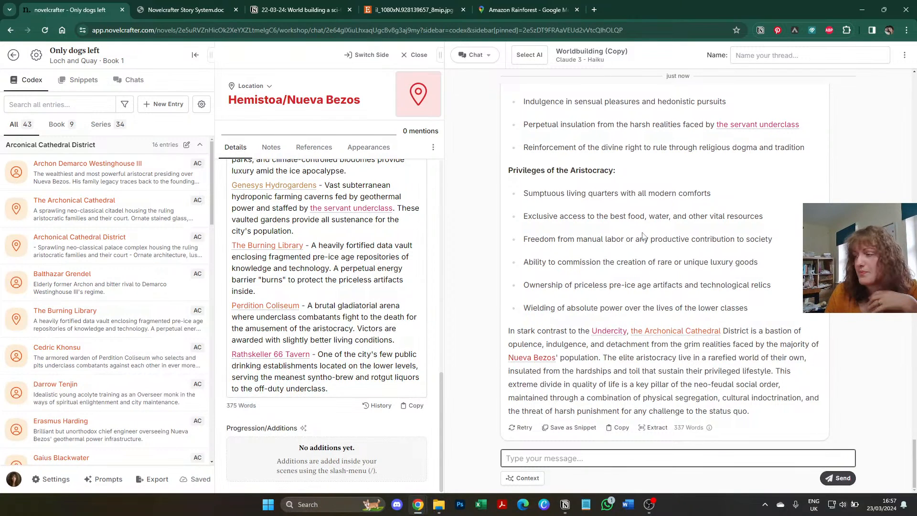
Step: Review the reply about the Archonical Cathedral District, extract its contents and show the detected codex entries
scroll(605, 281, up, 5)
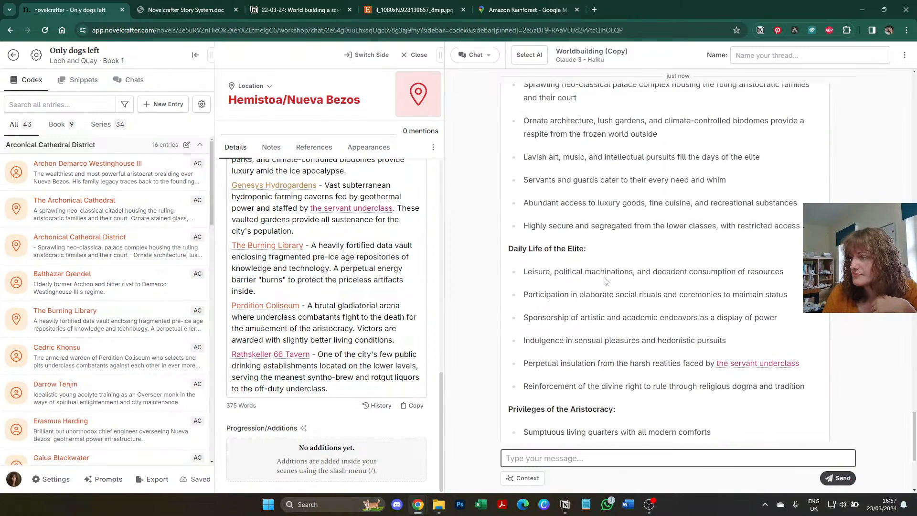
scroll(605, 279, up, 3)
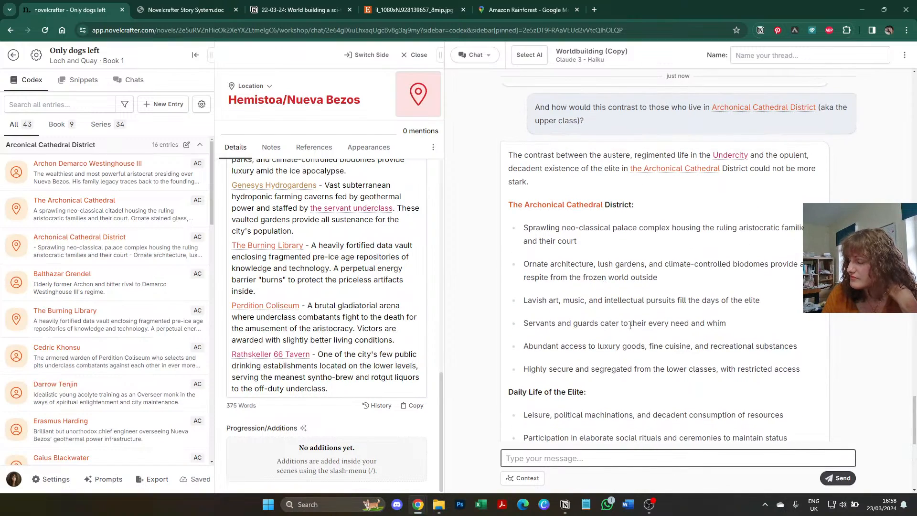
scroll(630, 326, down, 10)
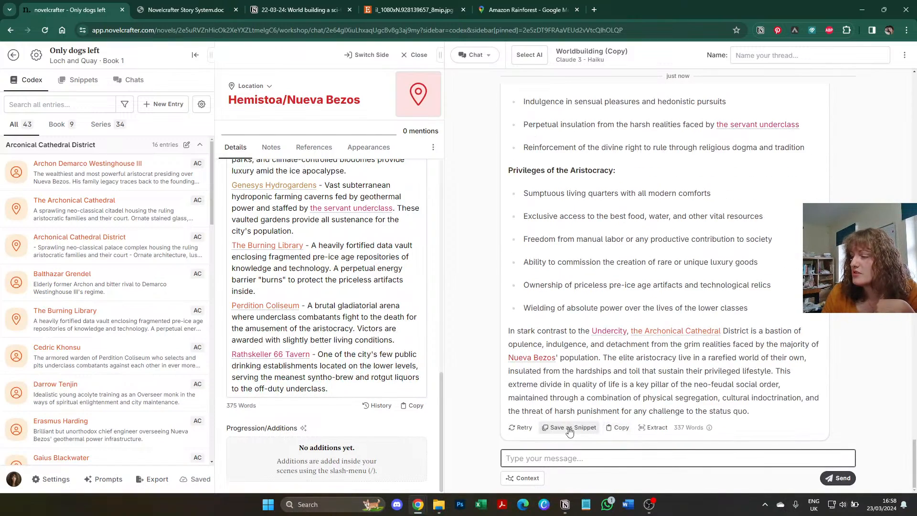
click(652, 428)
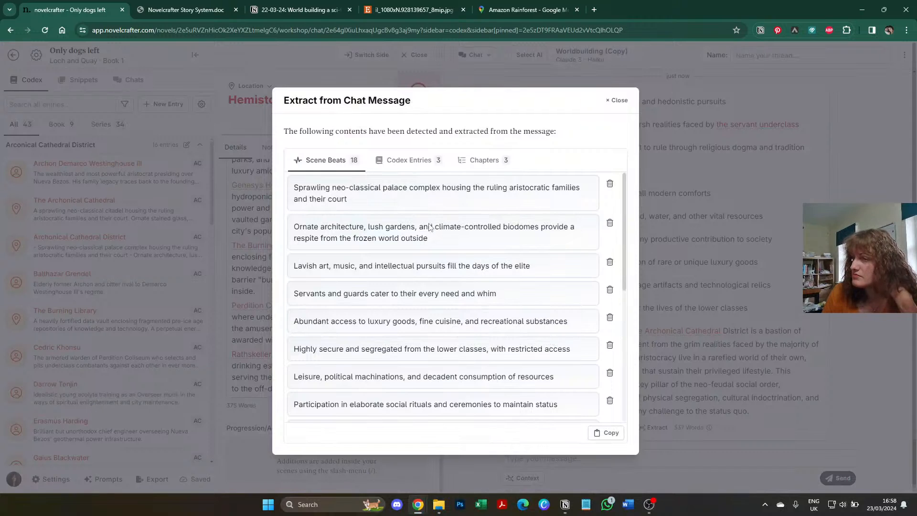
click(410, 160)
Step: Set the extracted Archonical Cathedral District entry's type to Lore and give it the tag AC
click(385, 209)
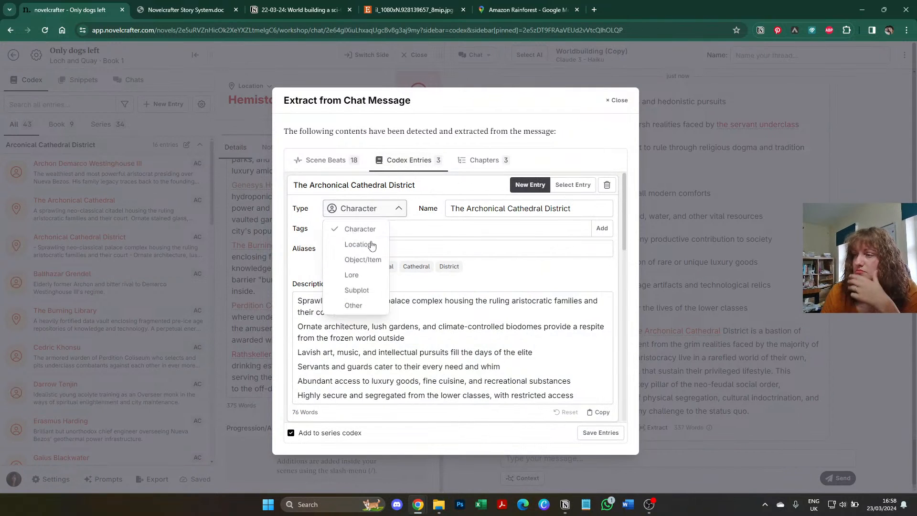
click(358, 275)
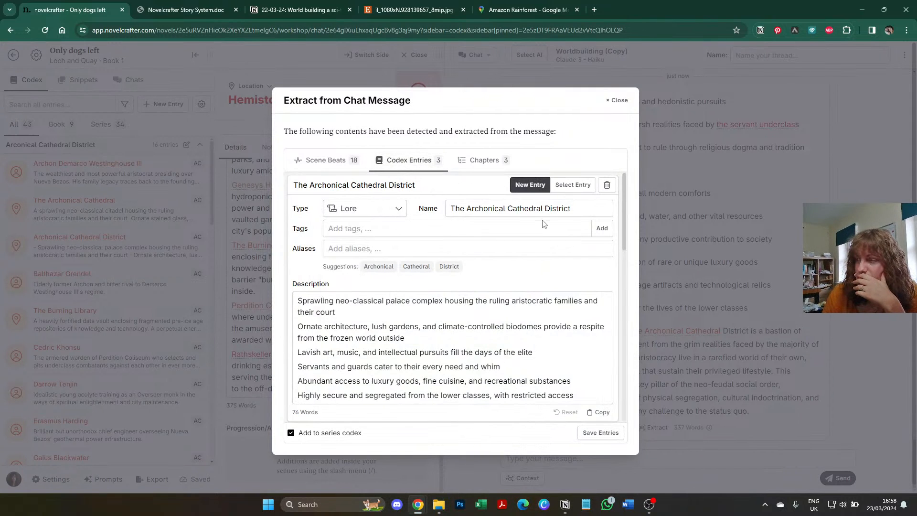
click(602, 228)
click(531, 249)
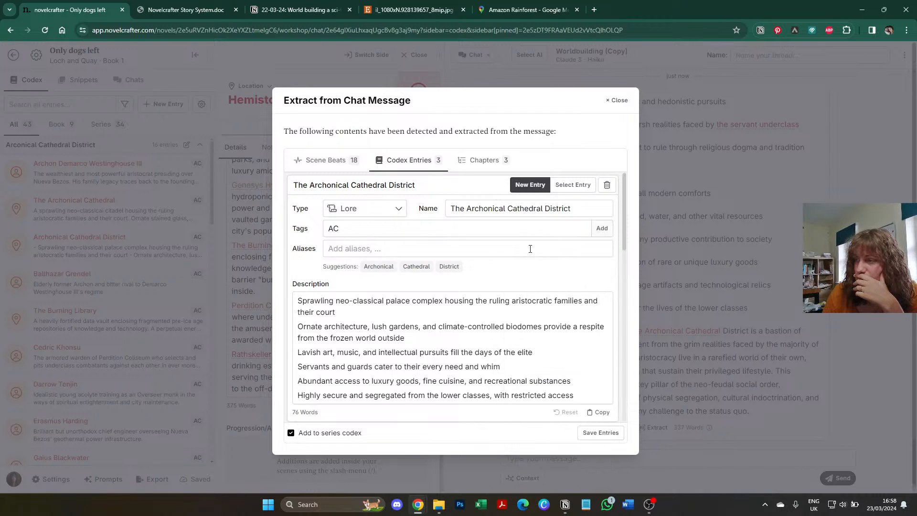
Step: Rename the extracted Archonical Cathedral District entry as "Life for those in the AC"
click(583, 207)
text(- )
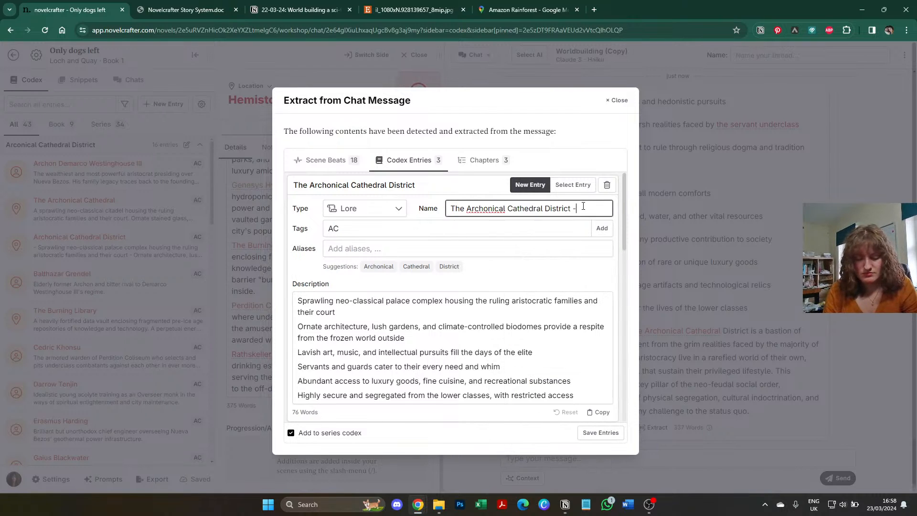
text(Life)
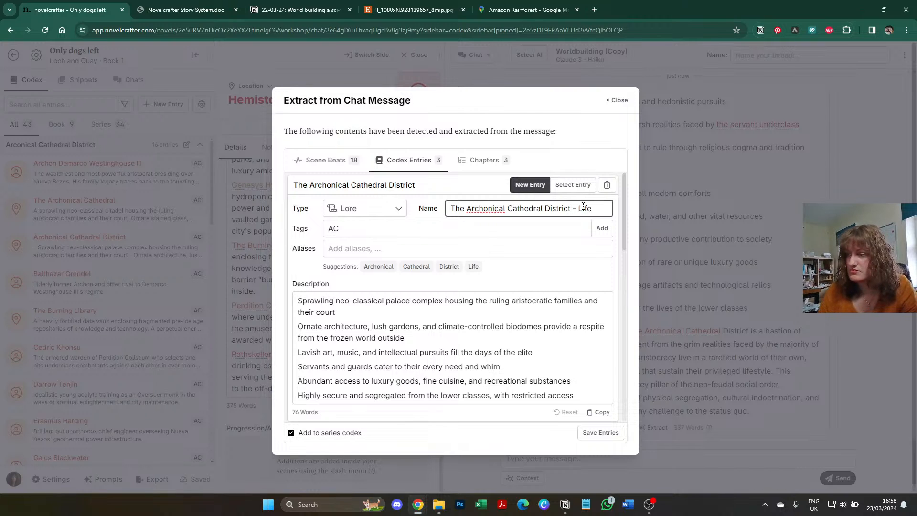
key(ctrl+a)
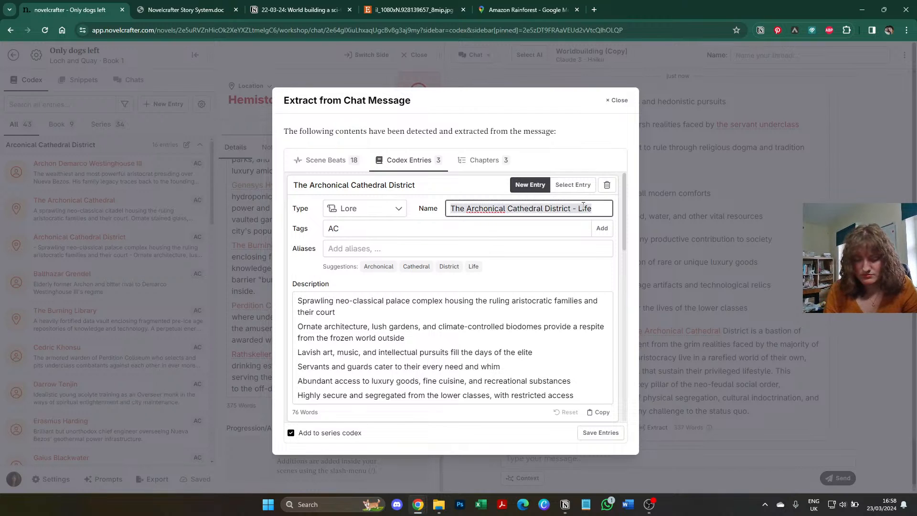
text(Life for those i)
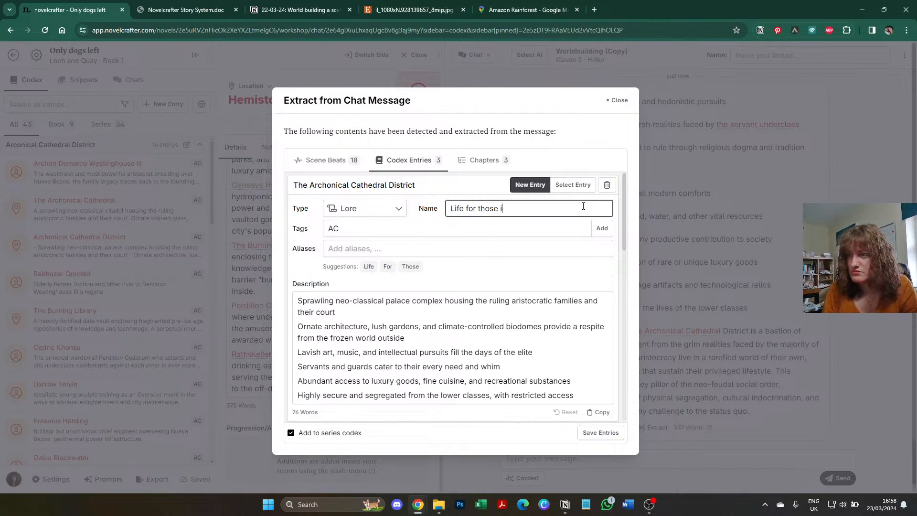
text(n the AC)
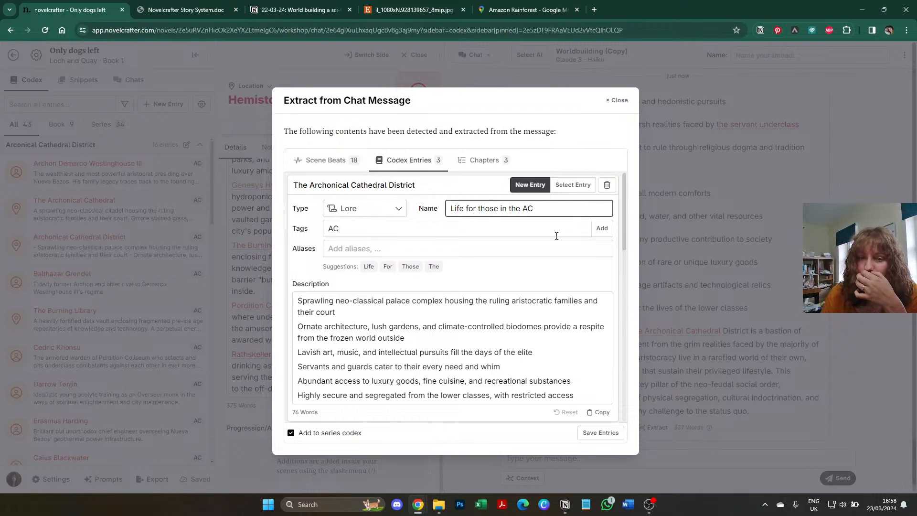
Step: Add the tag AC to the extracted entries Daily Life of the Elite and Privileges of the Aristocracy
scroll(528, 292, down, 1)
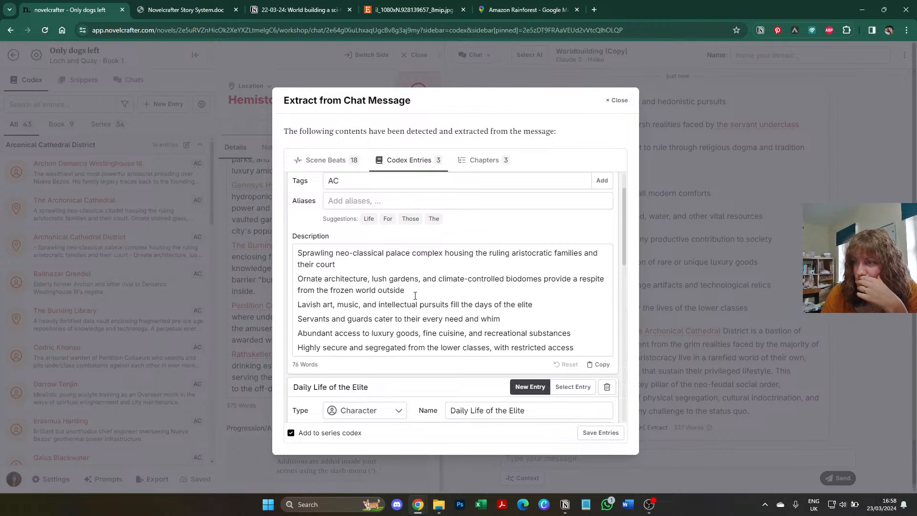
scroll(415, 295, down, 2)
scroll(415, 299, down, 2)
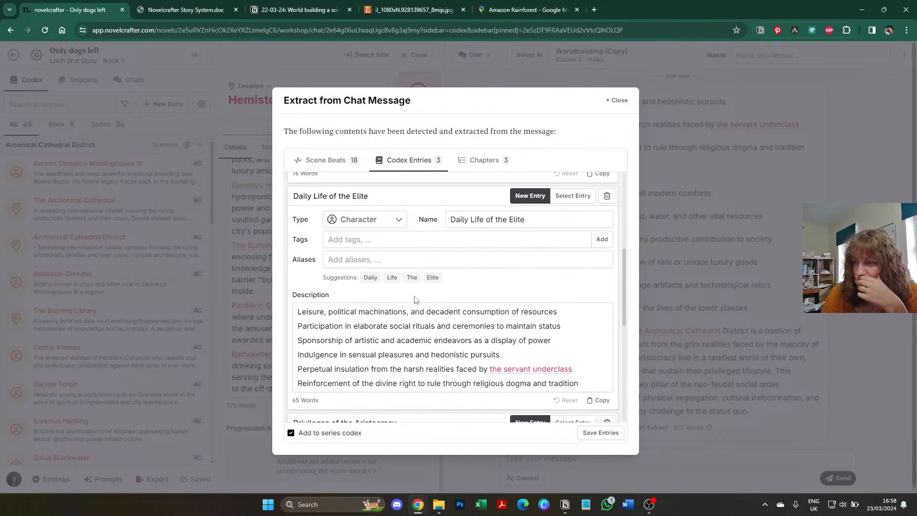
click(601, 239)
click(532, 266)
scroll(531, 261, down, 3)
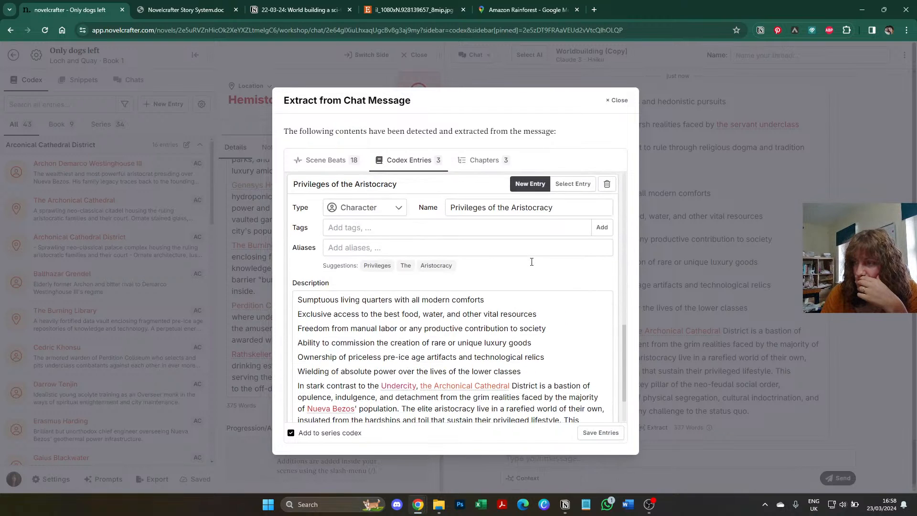
click(603, 230)
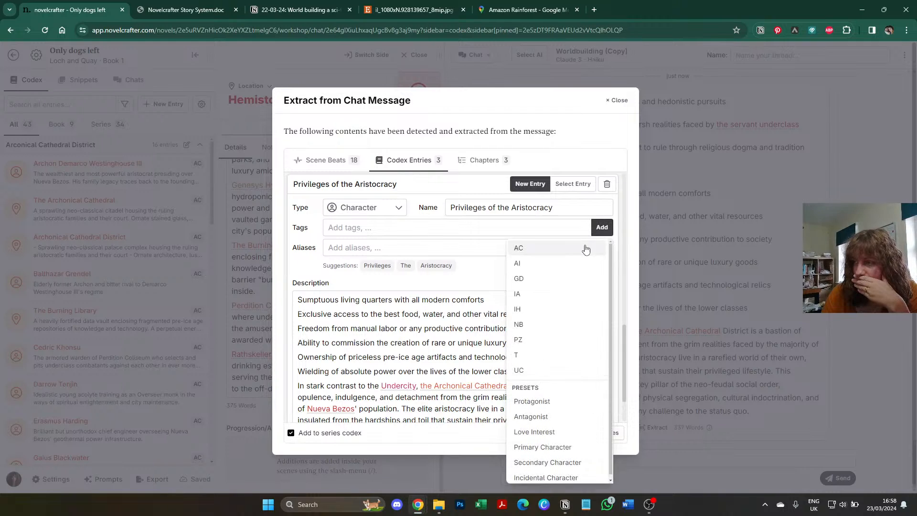
click(586, 249)
Step: Remove the Archonical Cathedral District entry from the extraction, check the other two entries and save them to the series codex
scroll(526, 271, up, 5)
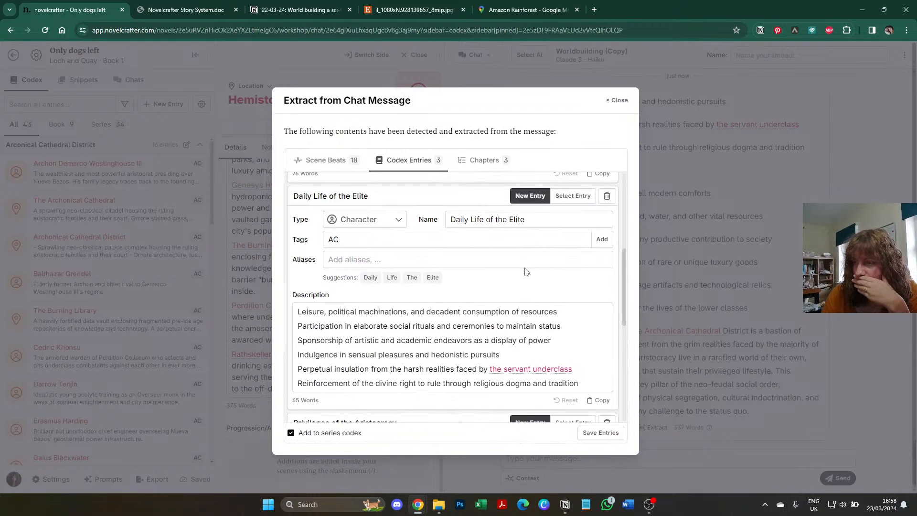
scroll(526, 271, up, 5)
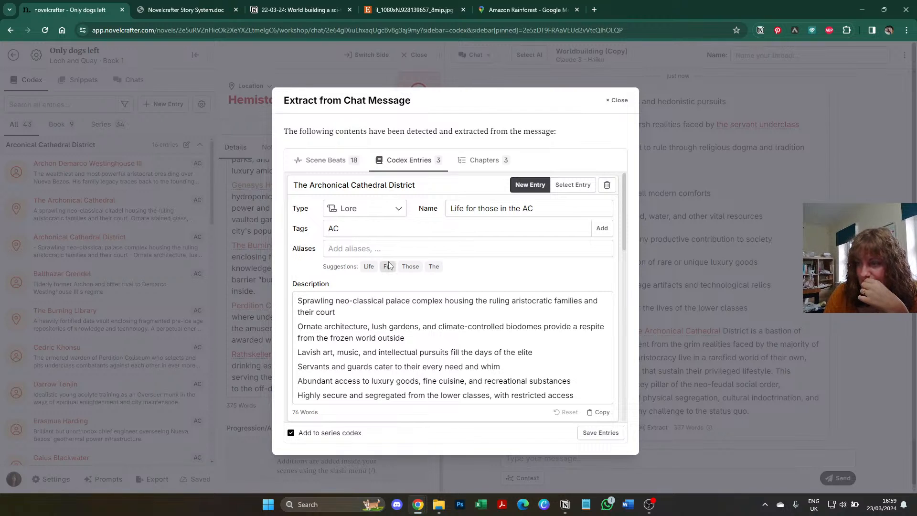
click(607, 185)
scroll(453, 222, down, 1)
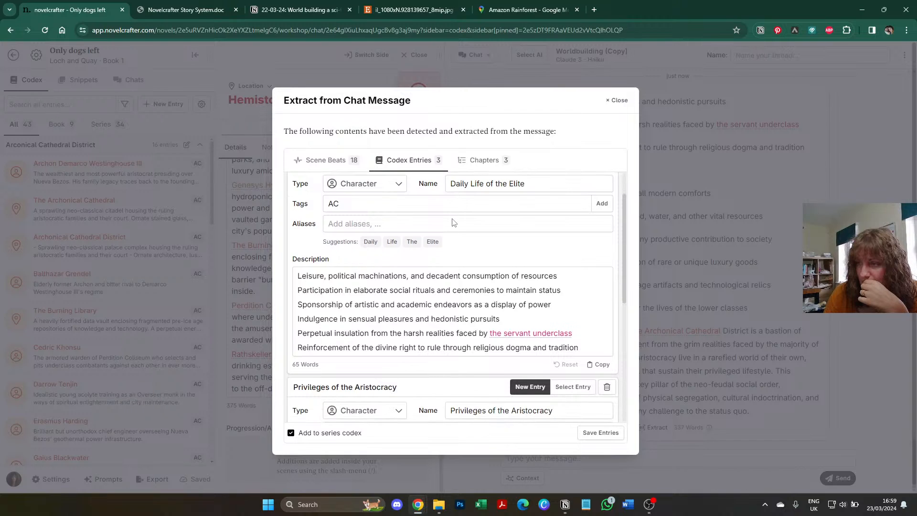
scroll(454, 223, down, 3)
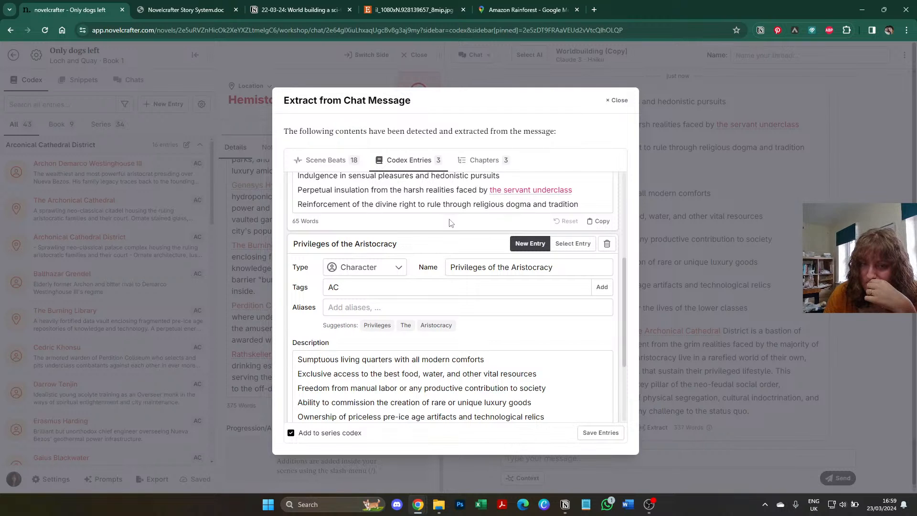
scroll(451, 223, down, 3)
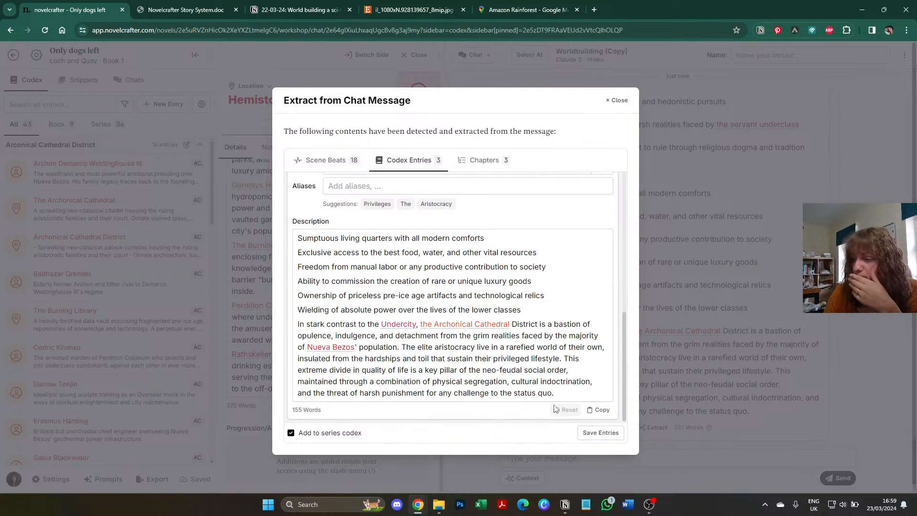
scroll(570, 358, up, 5)
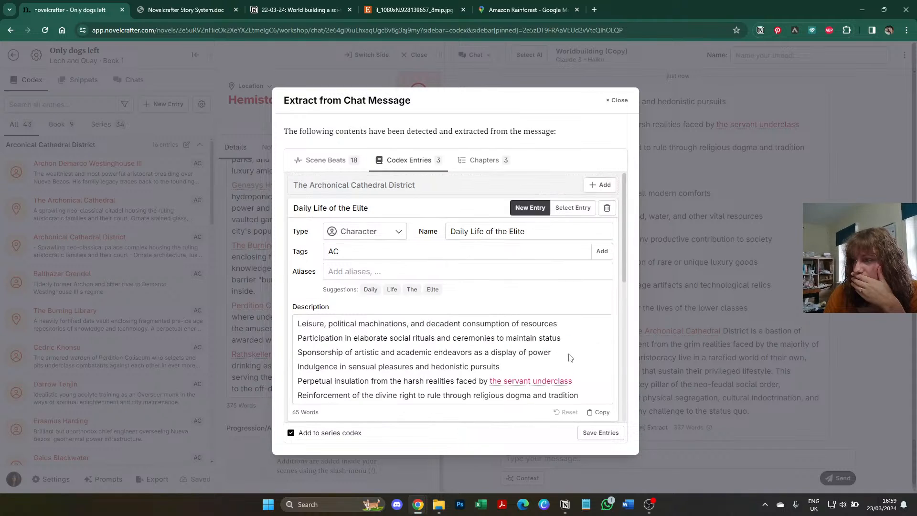
click(600, 433)
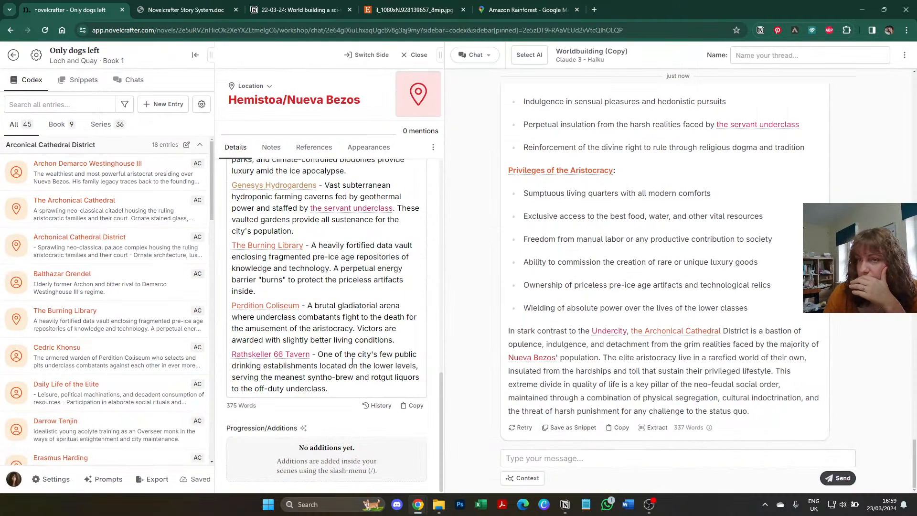
Step: Look through the codex categories and their entries, from the Arconical Cathedral District down to the Undercity
scroll(103, 358, down, 10)
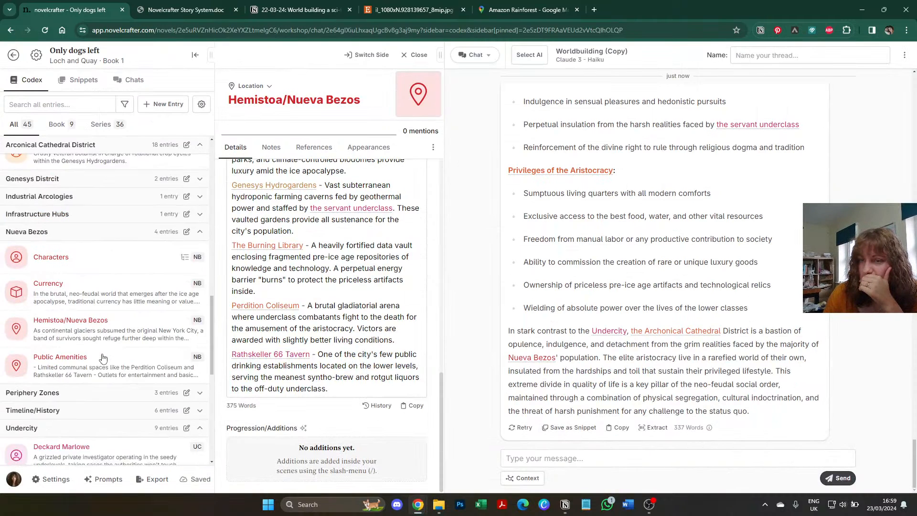
scroll(103, 358, down, 6)
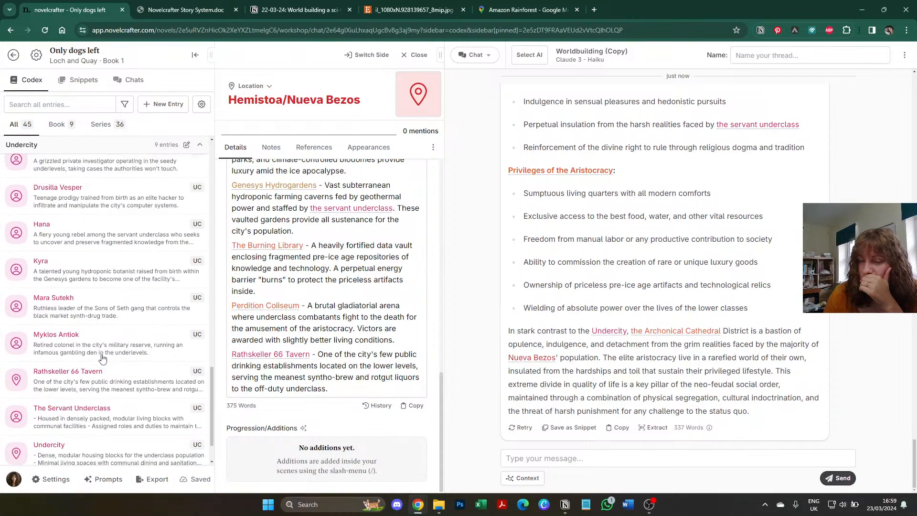
scroll(102, 358, up, 5)
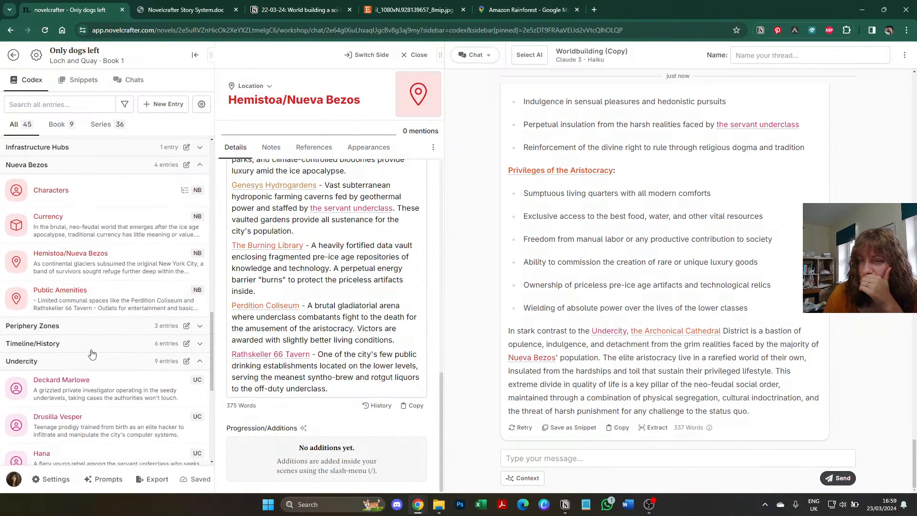
scroll(92, 354, up, 5)
scroll(55, 394, down, 9)
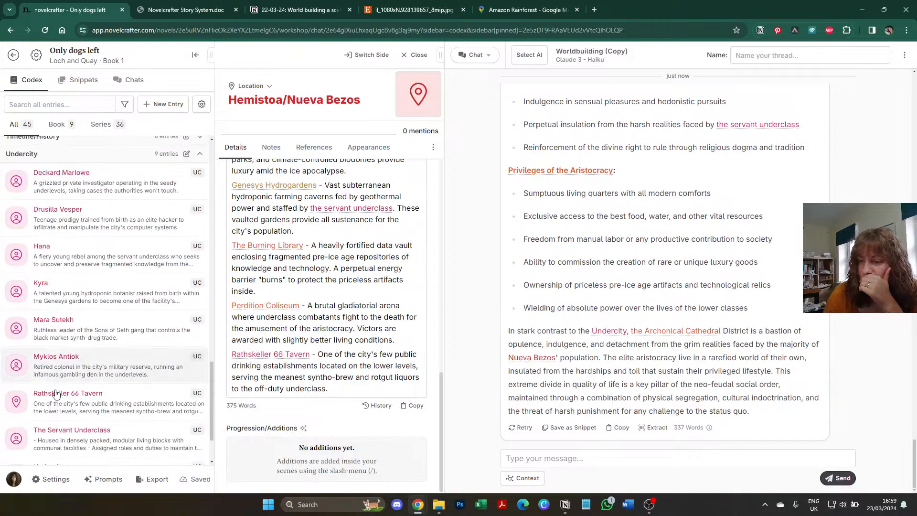
scroll(56, 394, down, 2)
scroll(56, 394, up, 8)
scroll(56, 394, down, 1)
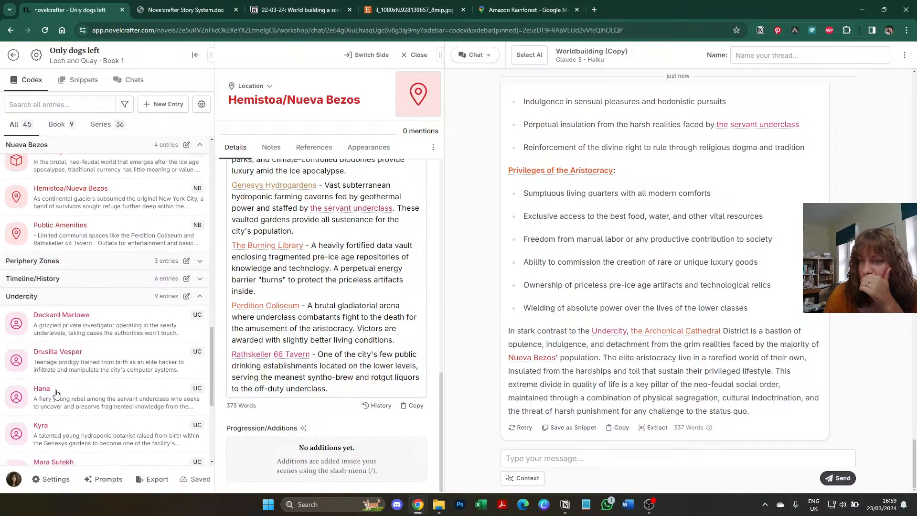
scroll(56, 393, down, 3)
scroll(56, 393, up, 8)
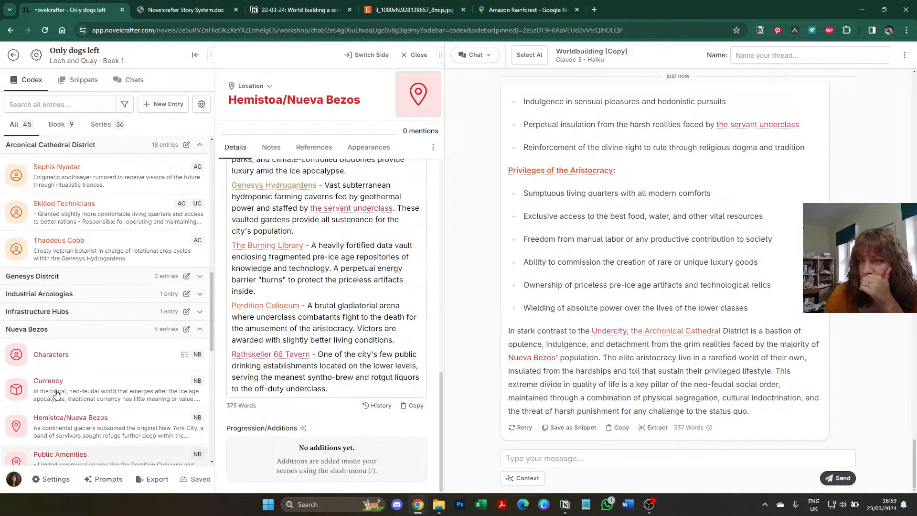
Step: Collapse the Nueva Bezos category in the codex and return to the start of the Arconical Cathedral District entries
scroll(56, 393, up, 1)
click(76, 357)
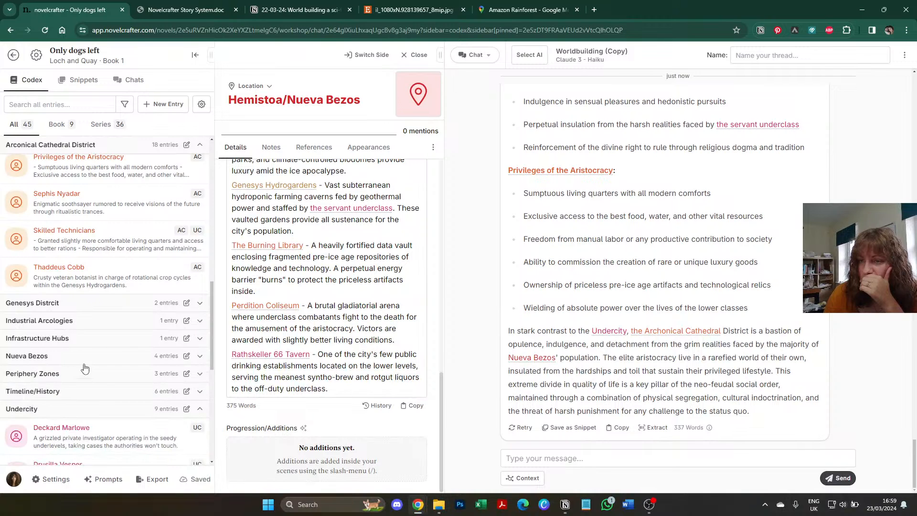
scroll(85, 368, up, 10)
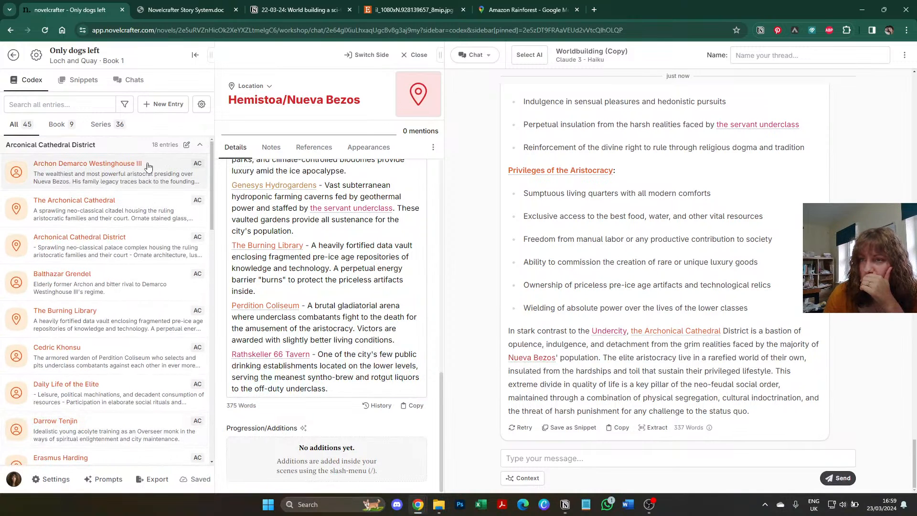
Step: Collapse the Arconical Cathedral District and Undercity categories in the codex
click(153, 146)
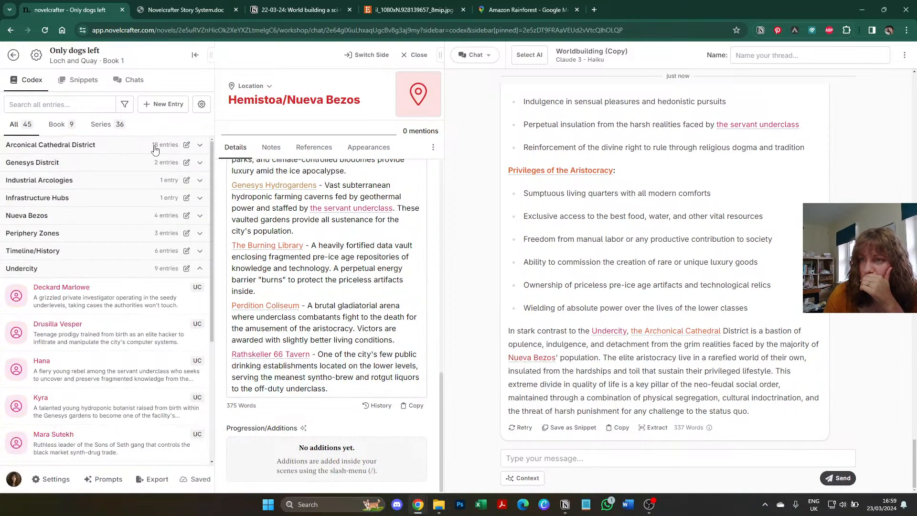
click(136, 270)
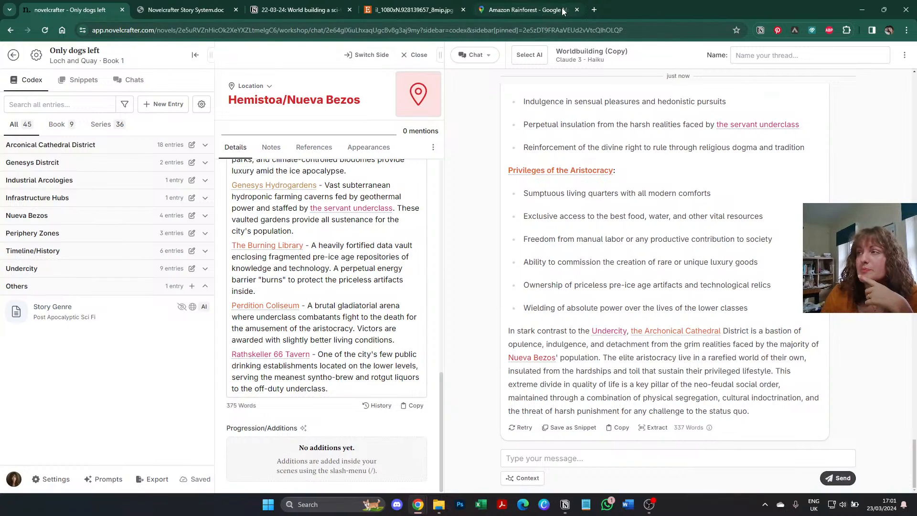
Step: Close the Amazon Rainforest map and the il_1080xN.928139657 reference image, keeping the novel, Story System document and Notion notes open
click(577, 10)
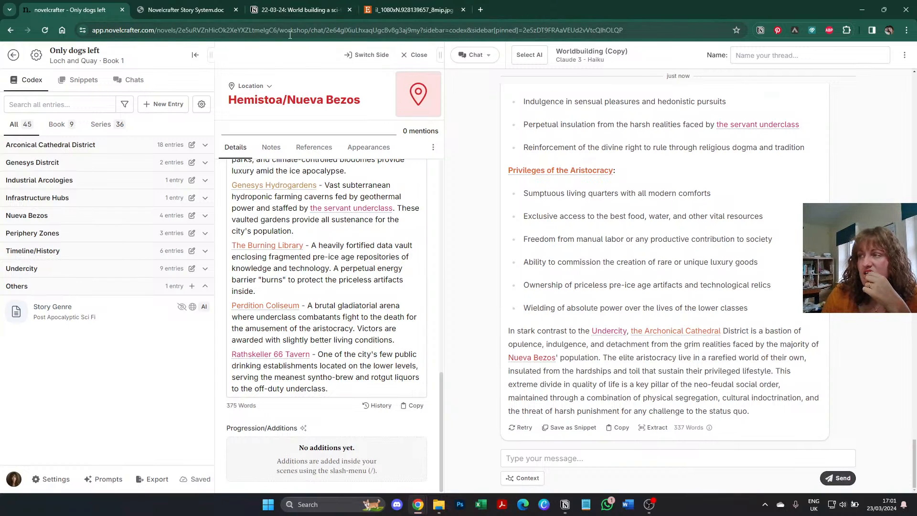
click(463, 9)
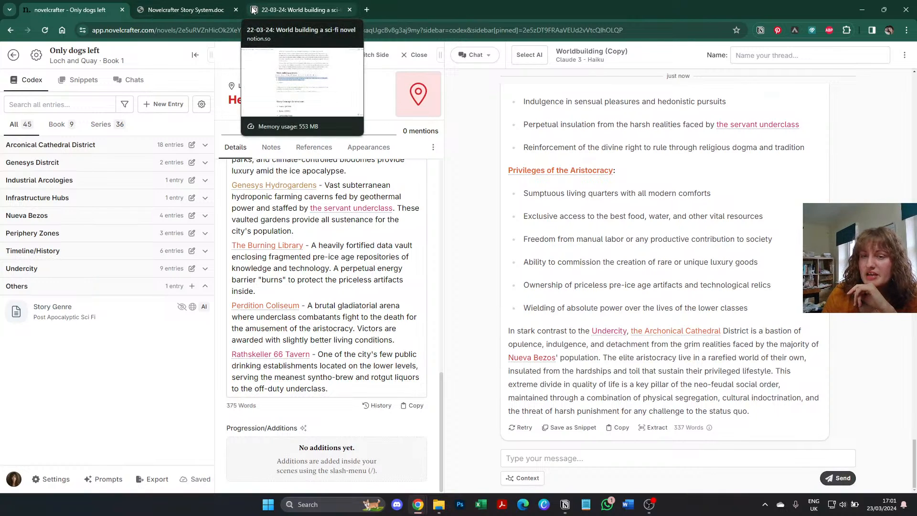
Step: View the World building questions in the Notion notes and the Story Crafter prompt in the Novelcrafter Story System document
click(186, 9)
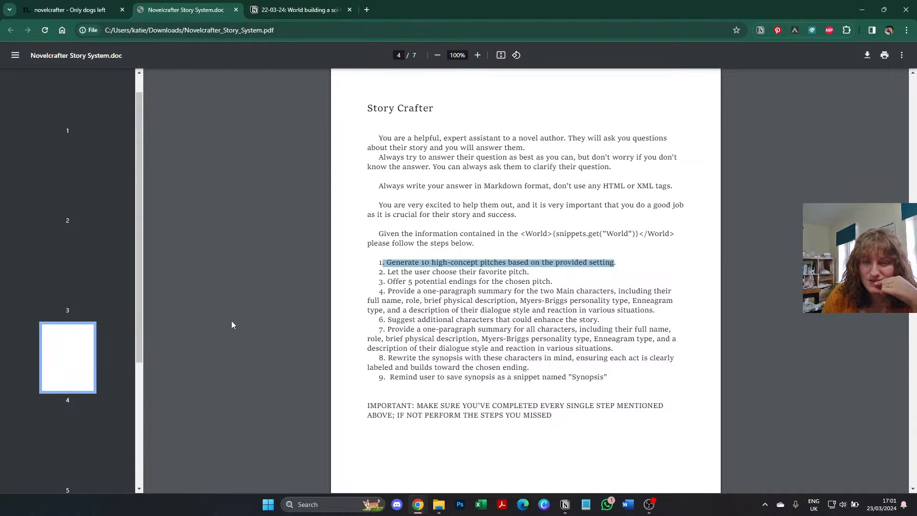
click(300, 10)
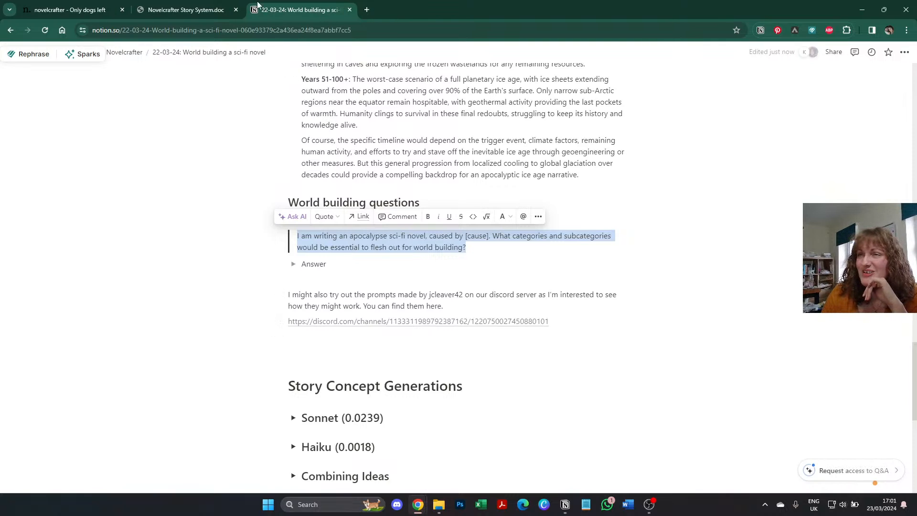
click(191, 11)
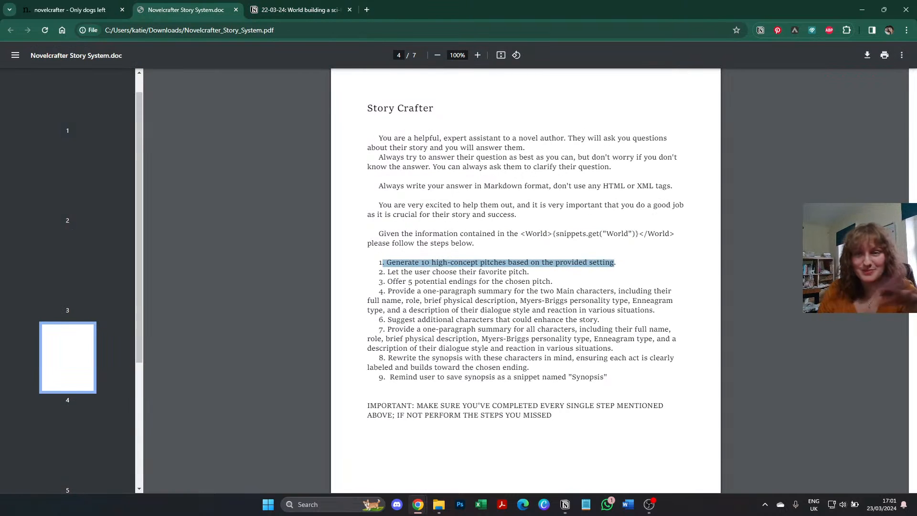